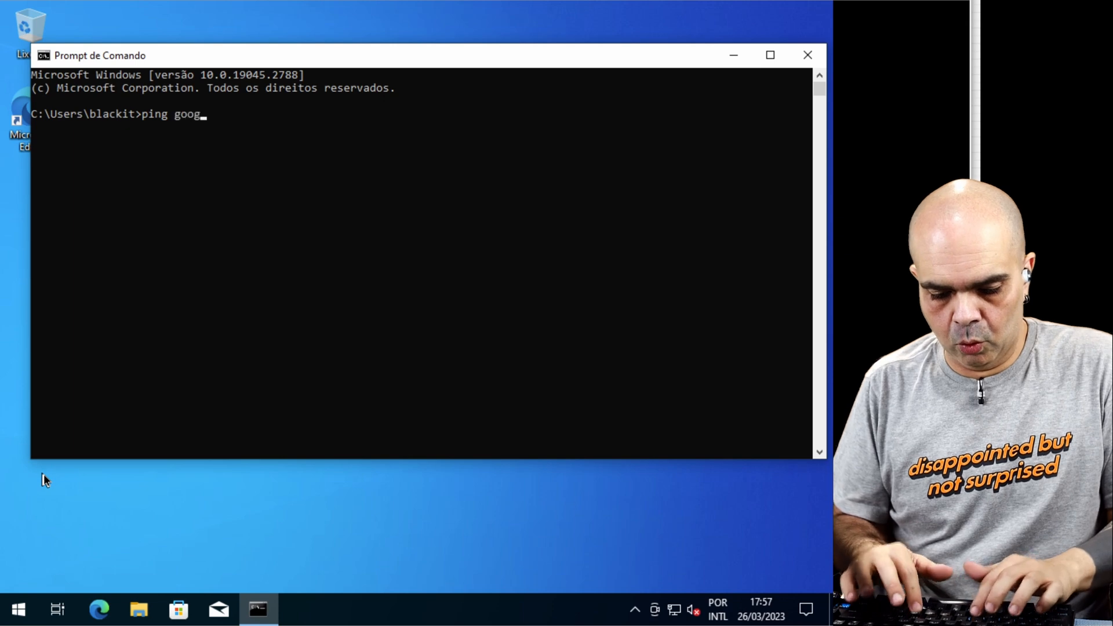
Step: Run the ping to Google from the command prompt to test connectivity
key(Return)
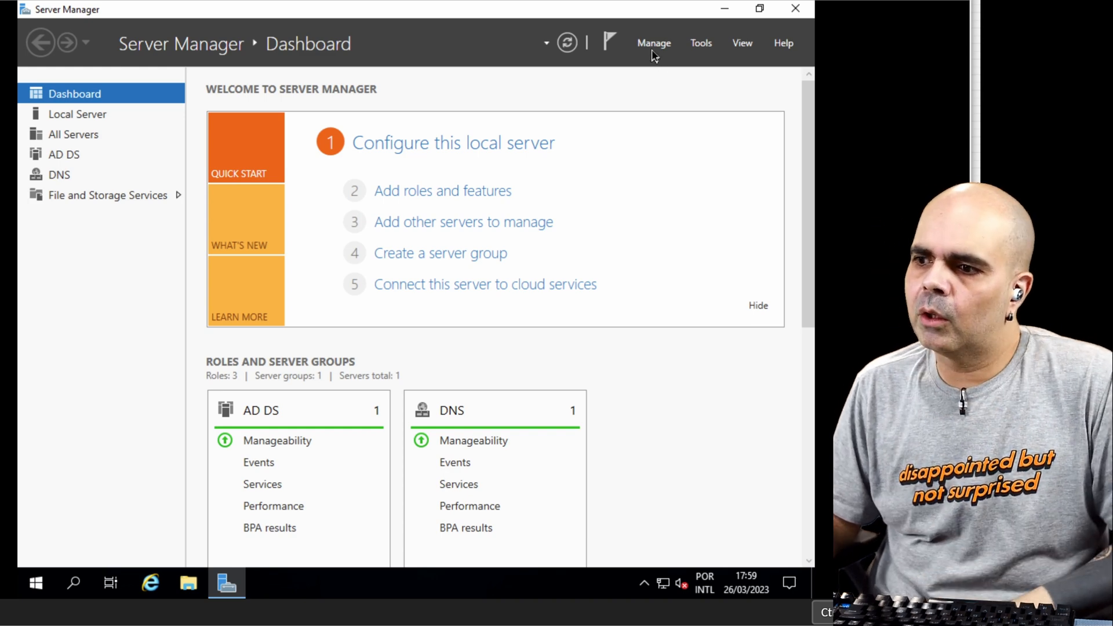
Step: Start adding roles and features with a role-based installation on the server ADSRV.lab.local
click(411, 192)
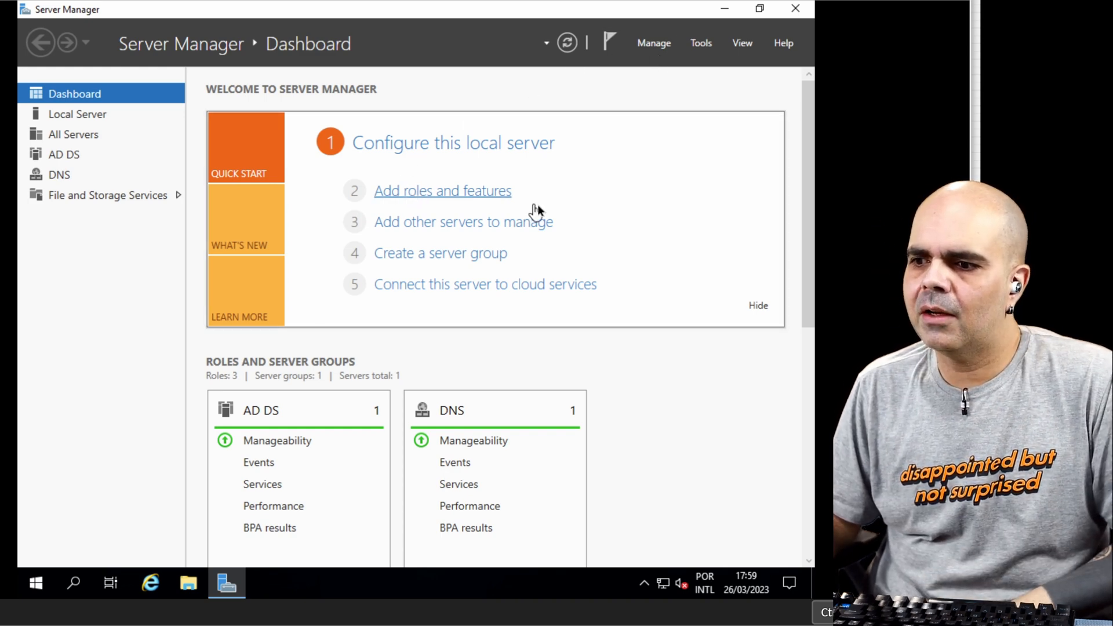
click(568, 540)
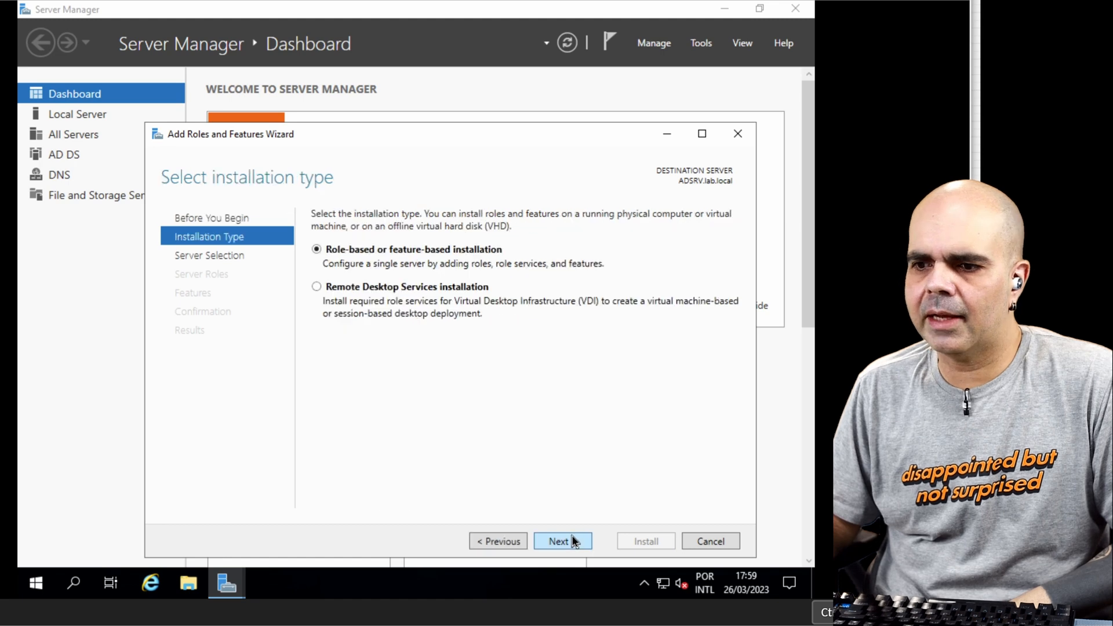
click(572, 541)
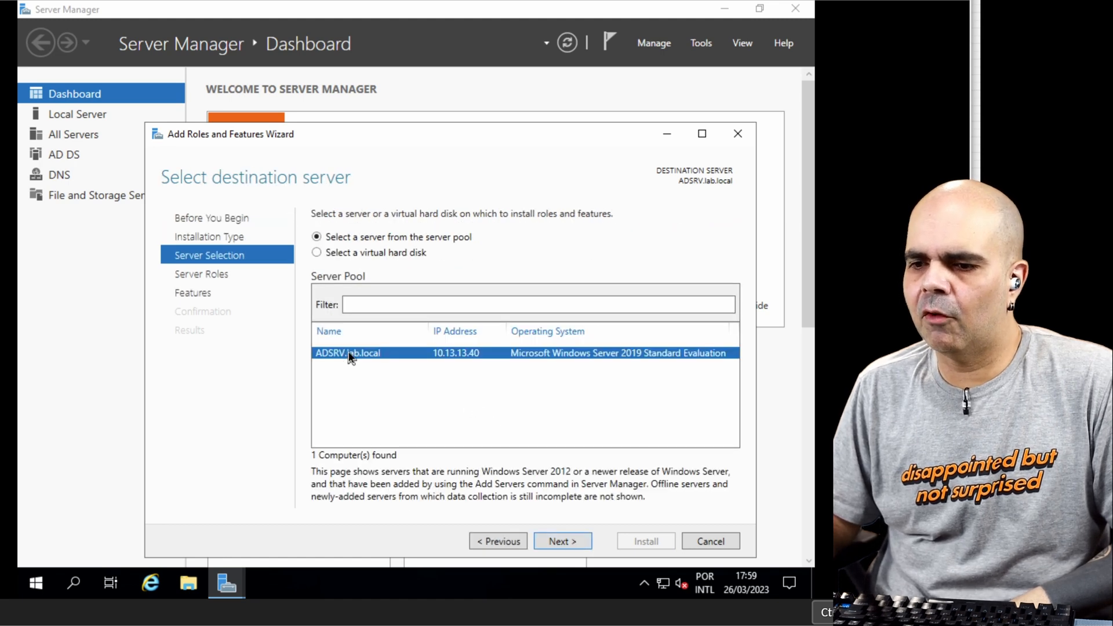
click(567, 542)
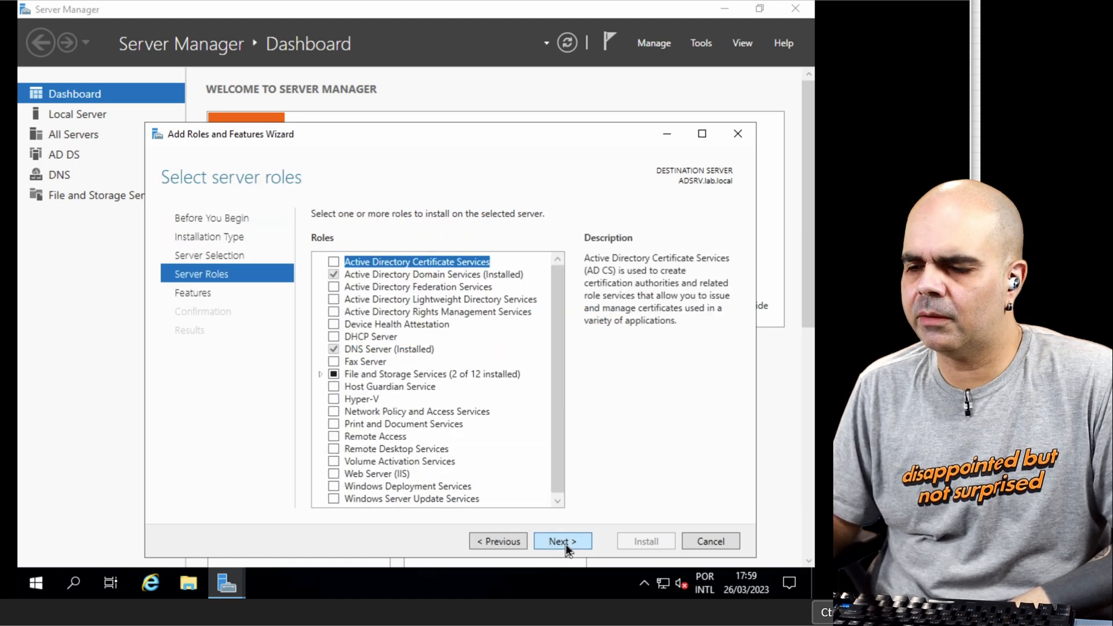
Step: Install the Network Policy and Access Services role with its required management tools, and close the wizard when it finishes
click(363, 412)
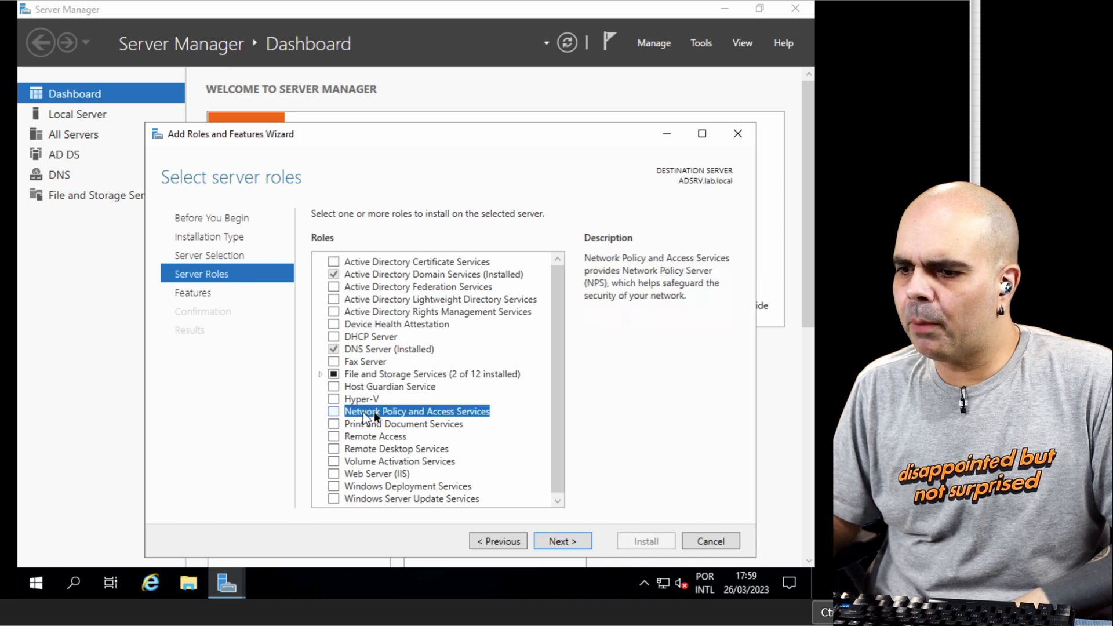
click(334, 412)
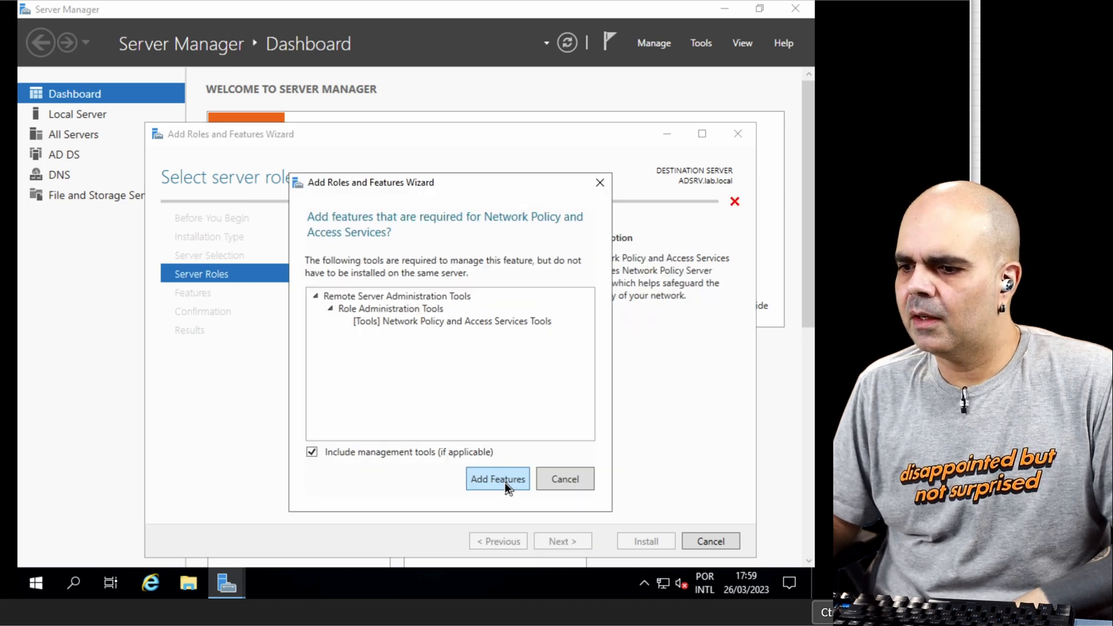
click(504, 481)
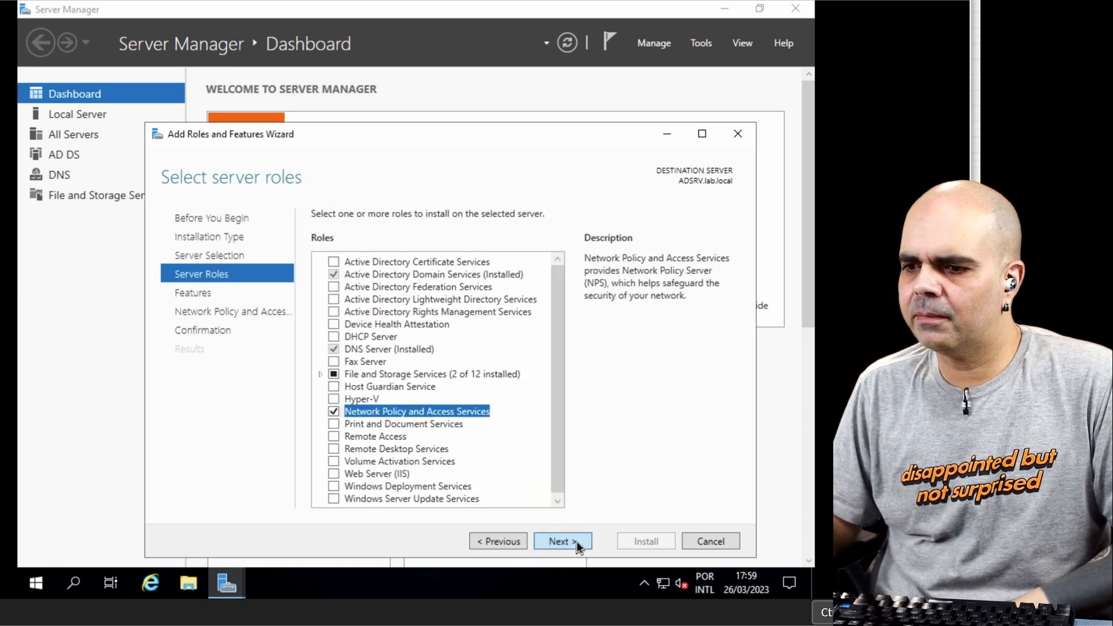
click(577, 542)
click(577, 542)
click(577, 542)
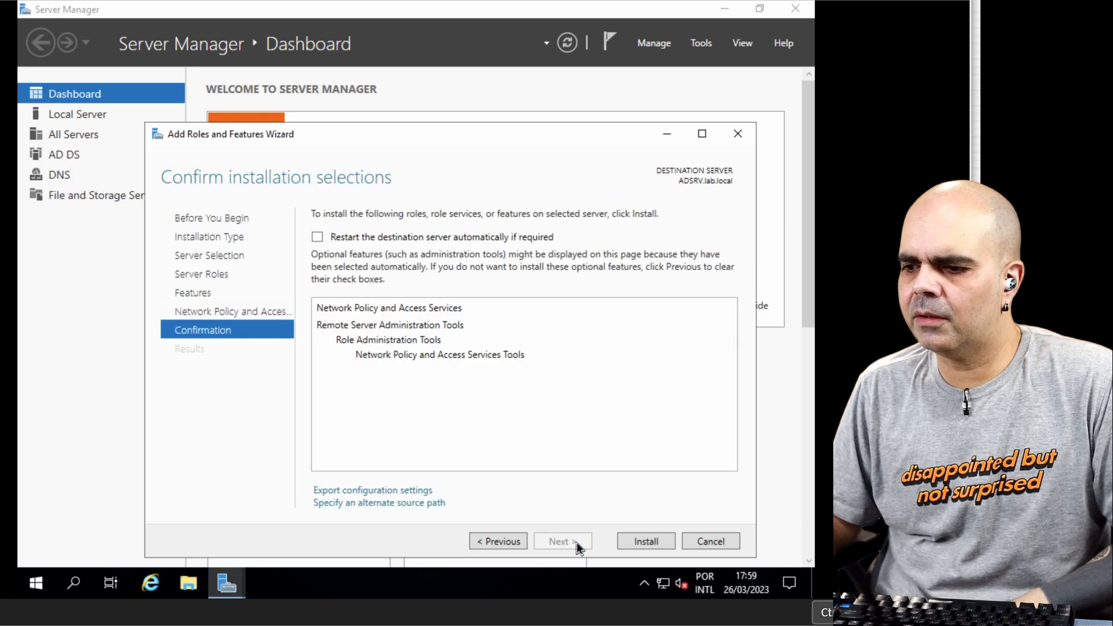
click(629, 540)
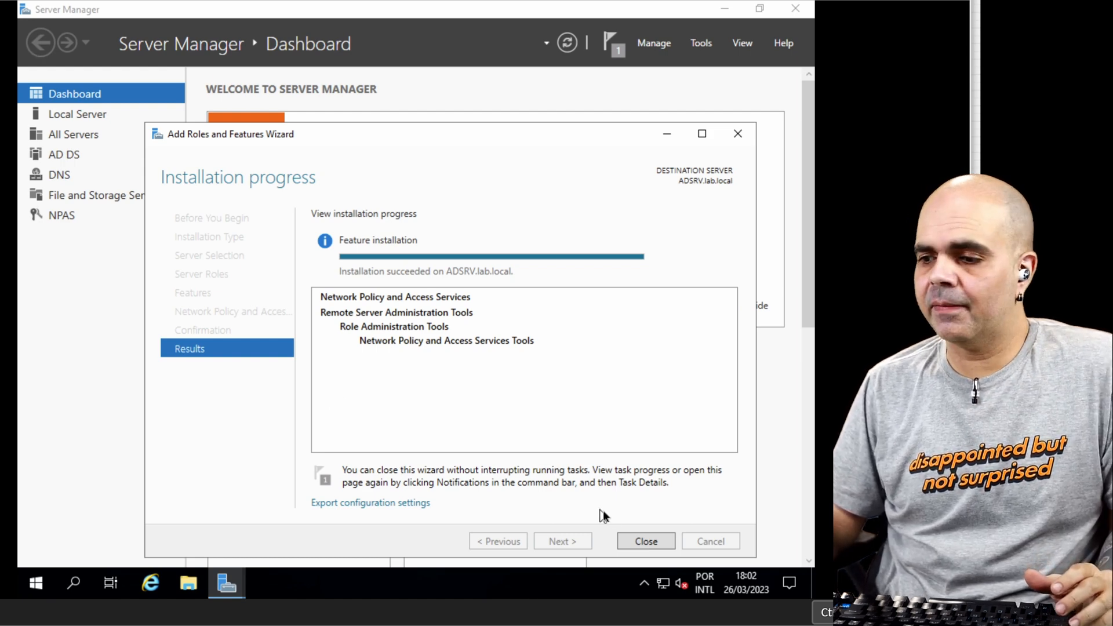
click(645, 541)
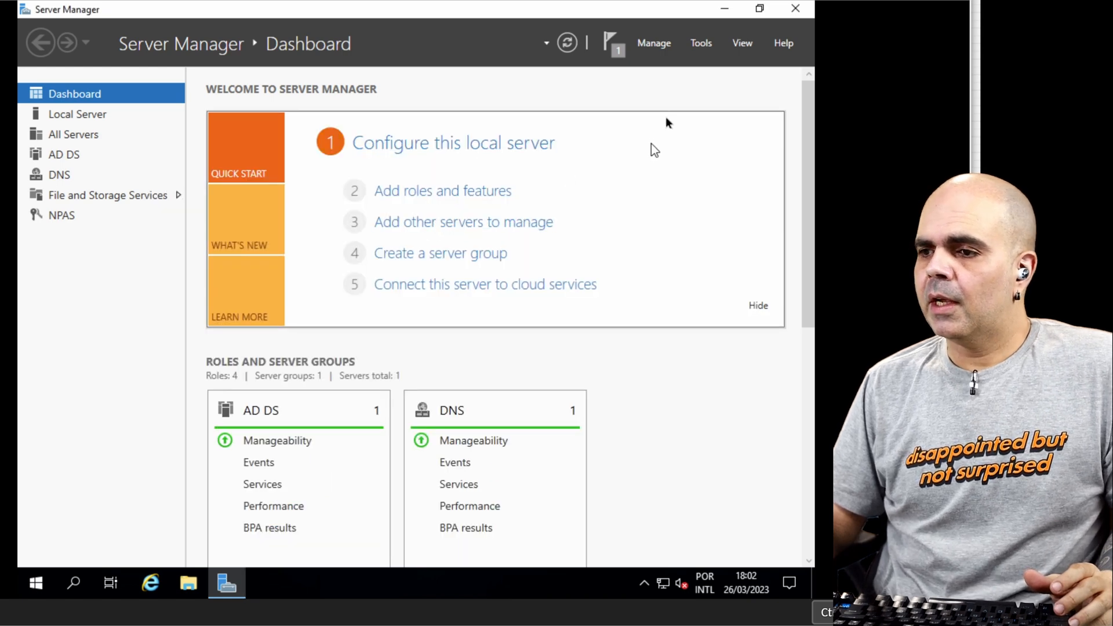
Step: Open the Network Policy Server console and register the local NPS server in Active Directory
click(702, 44)
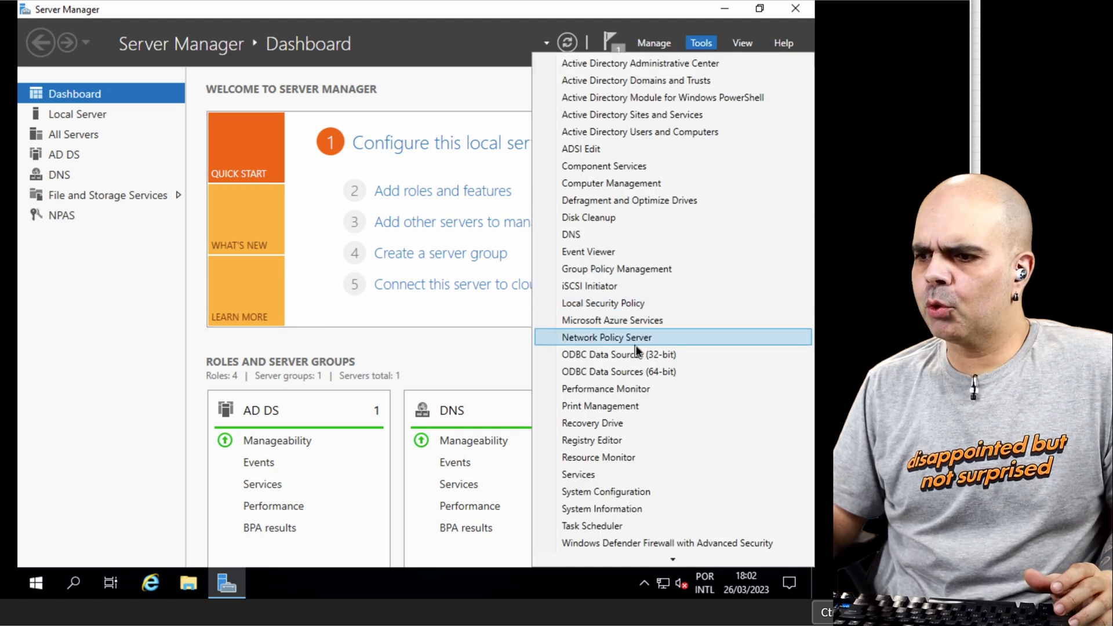
click(635, 345)
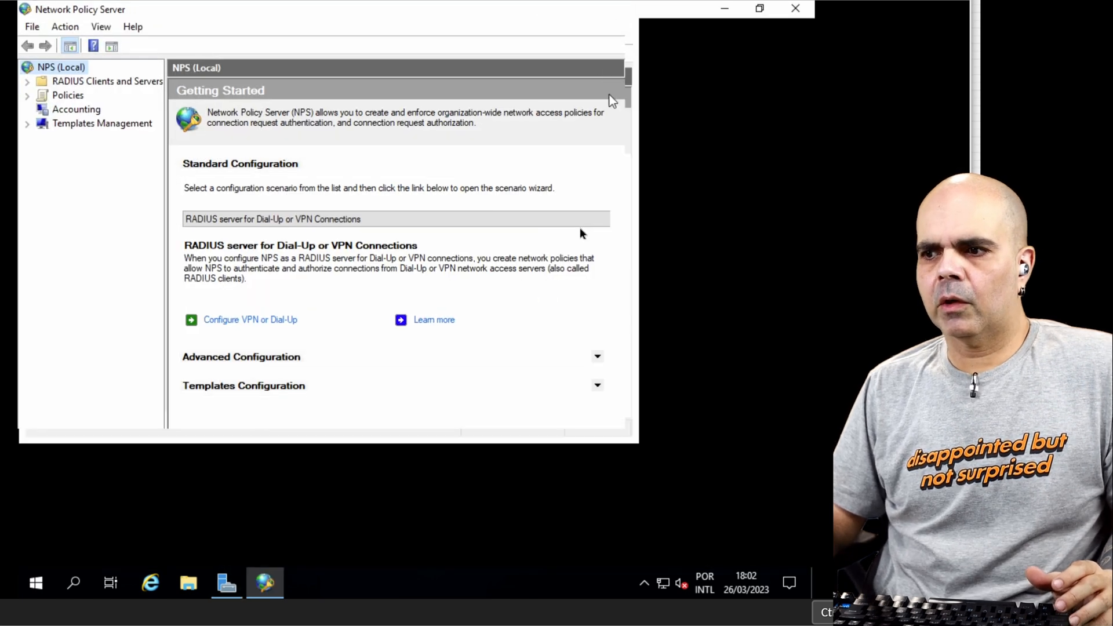
right_click(54, 65)
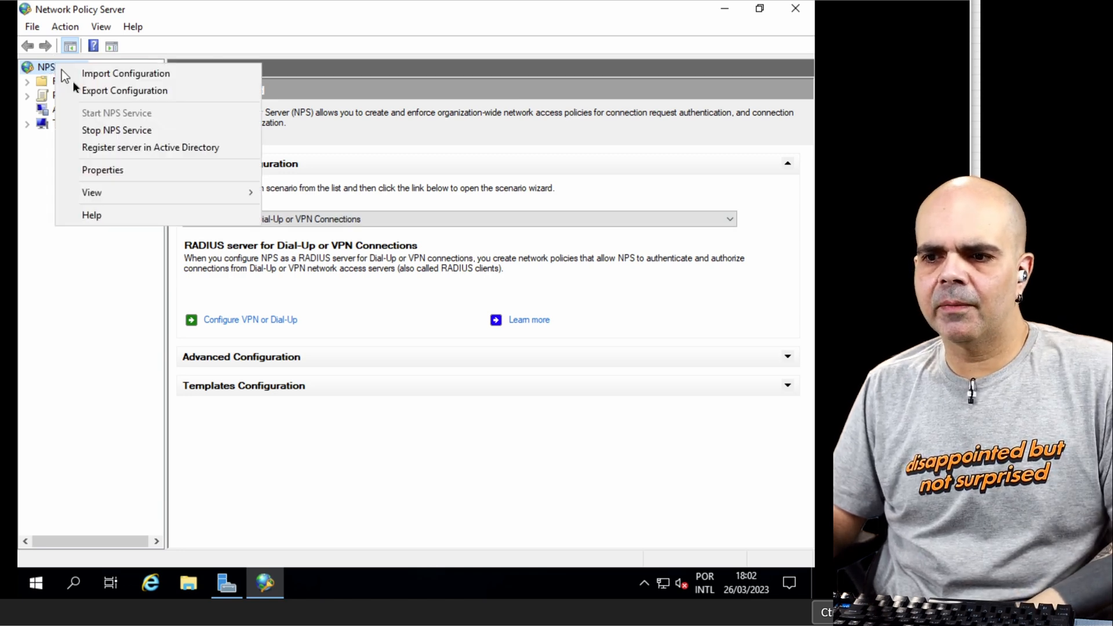
click(213, 150)
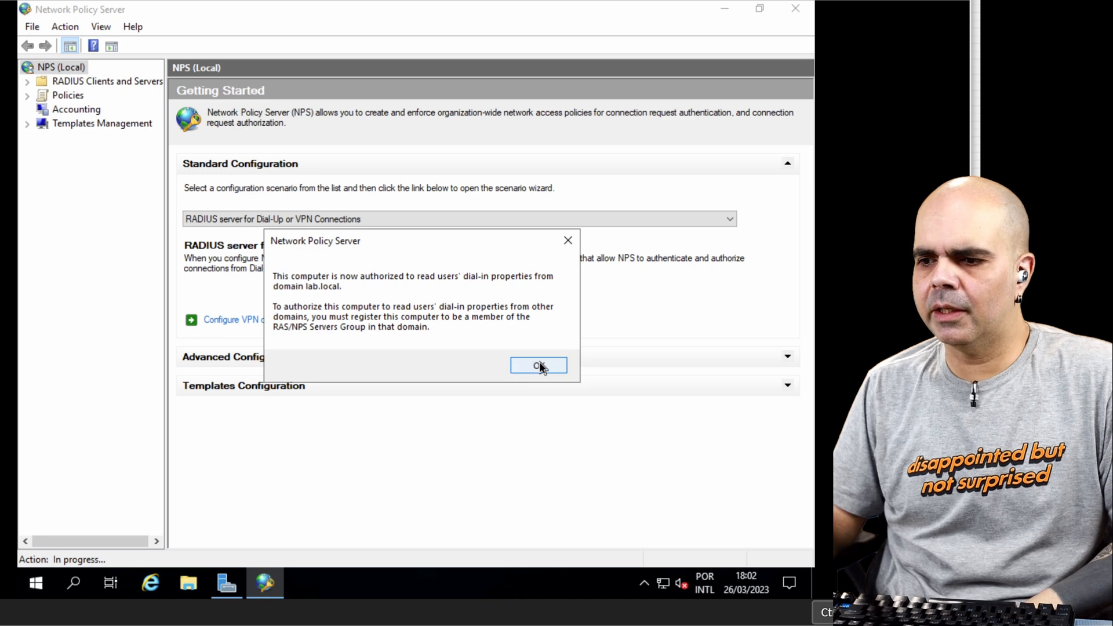
click(541, 366)
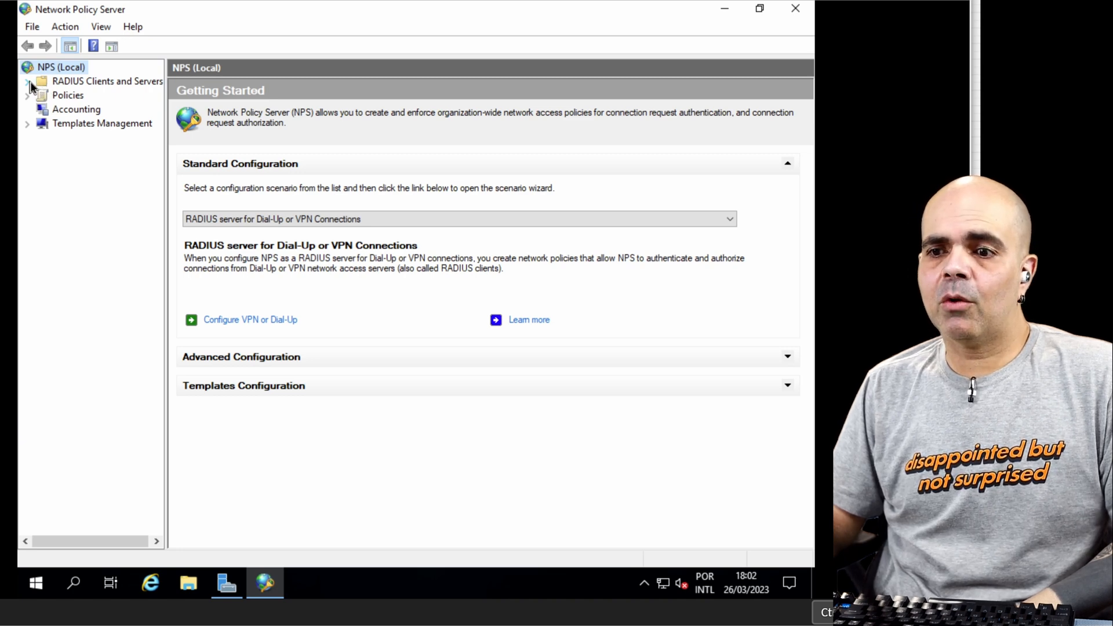
Step: Start a new RADIUS client with the friendly name Switch and the address 10.13.13.41
click(54, 85)
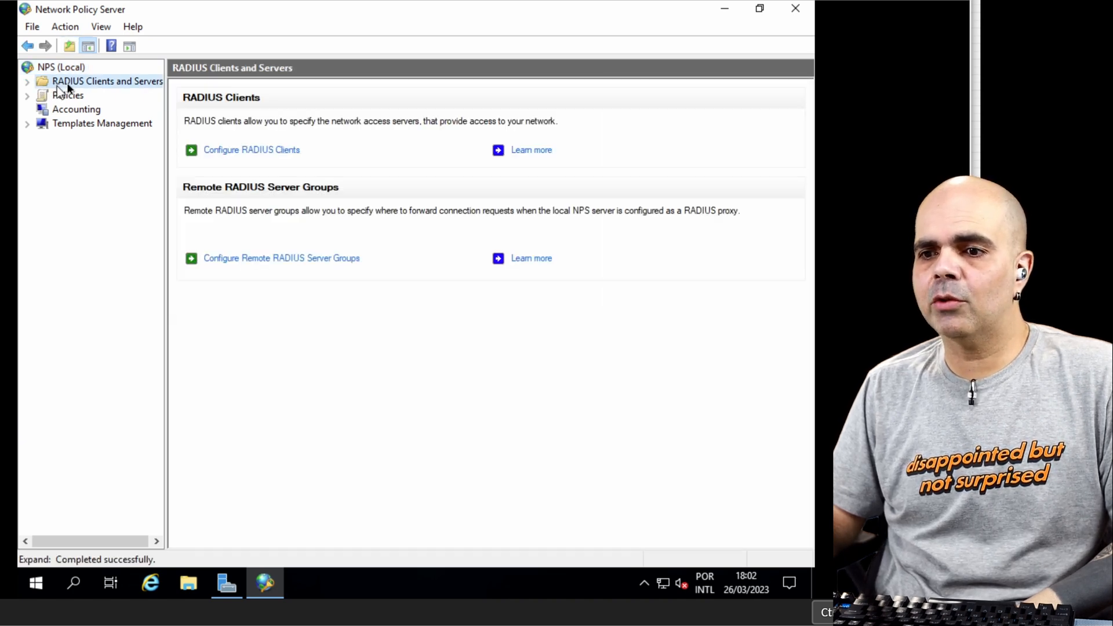
click(273, 147)
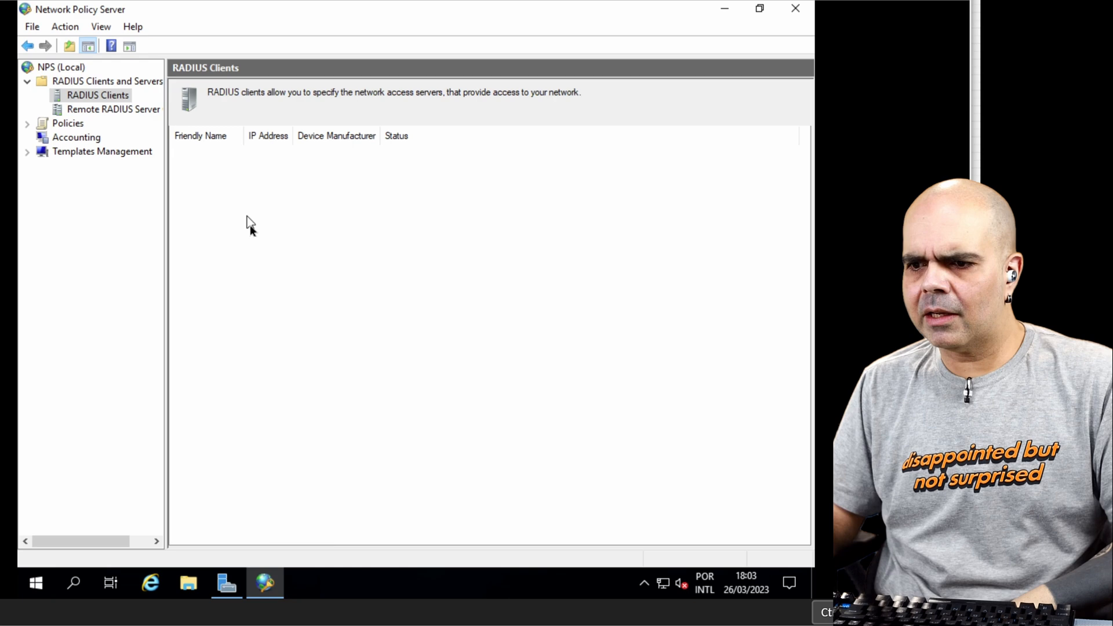
right_click(103, 93)
click(123, 100)
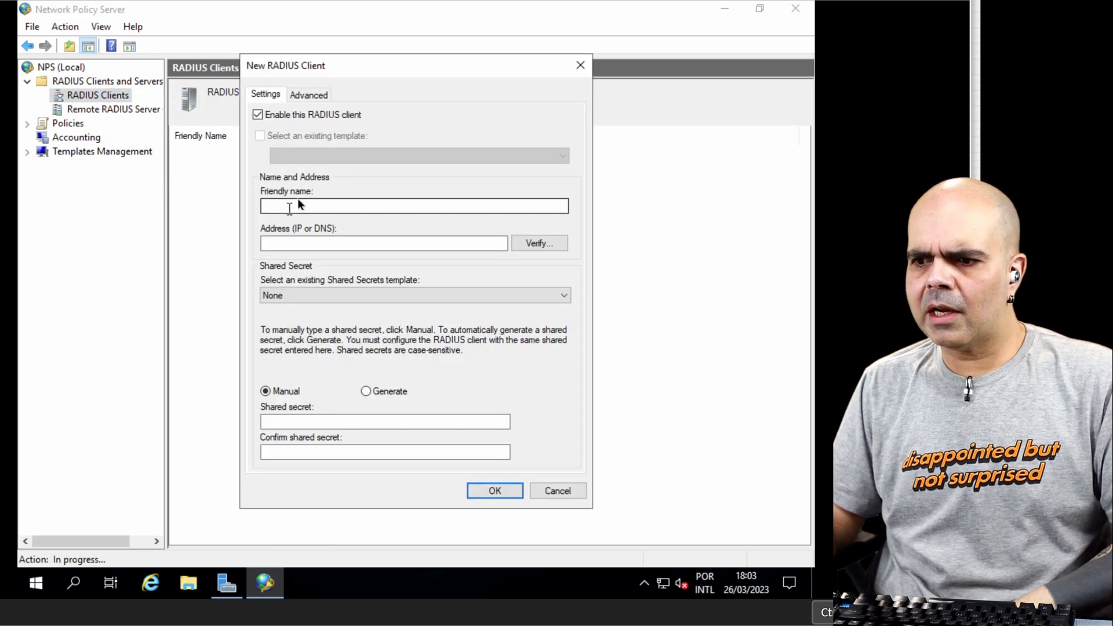
click(285, 206)
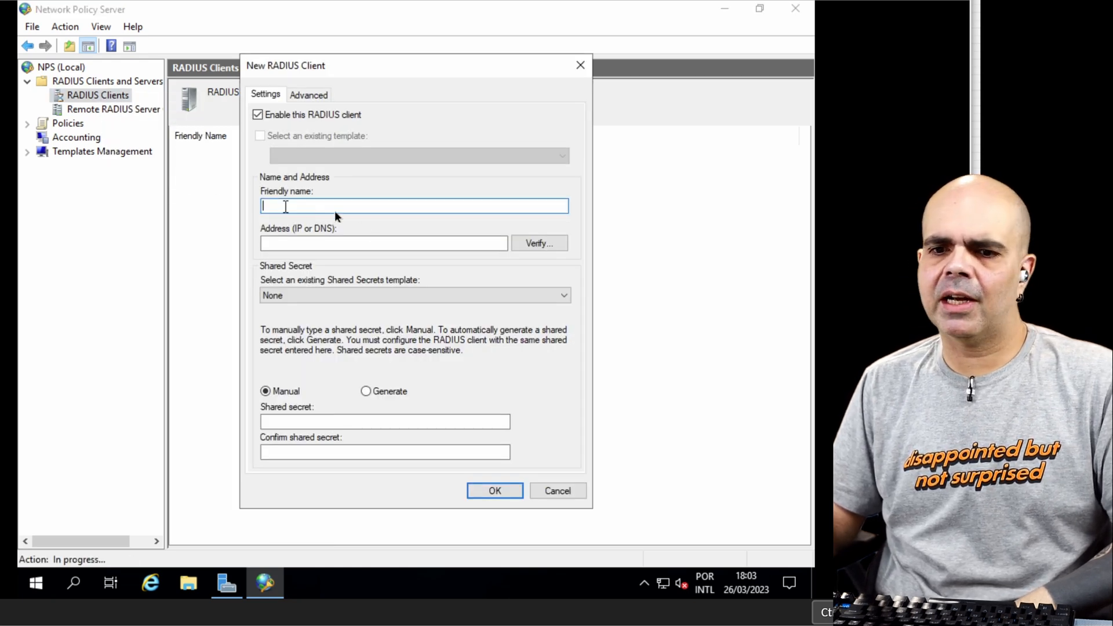
text(Switch)
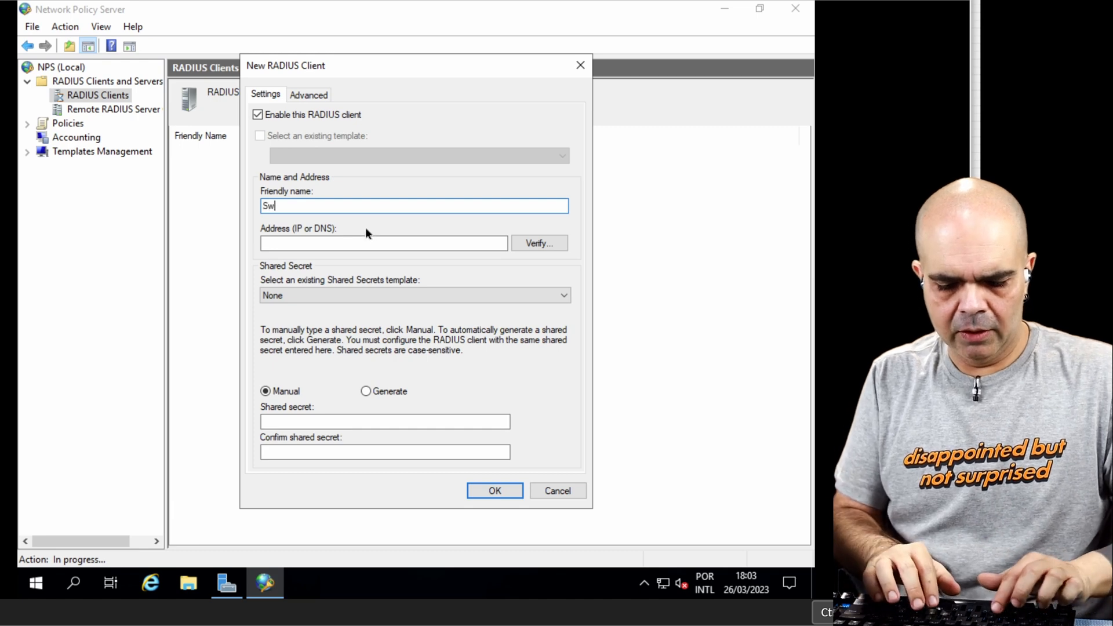
click(308, 246)
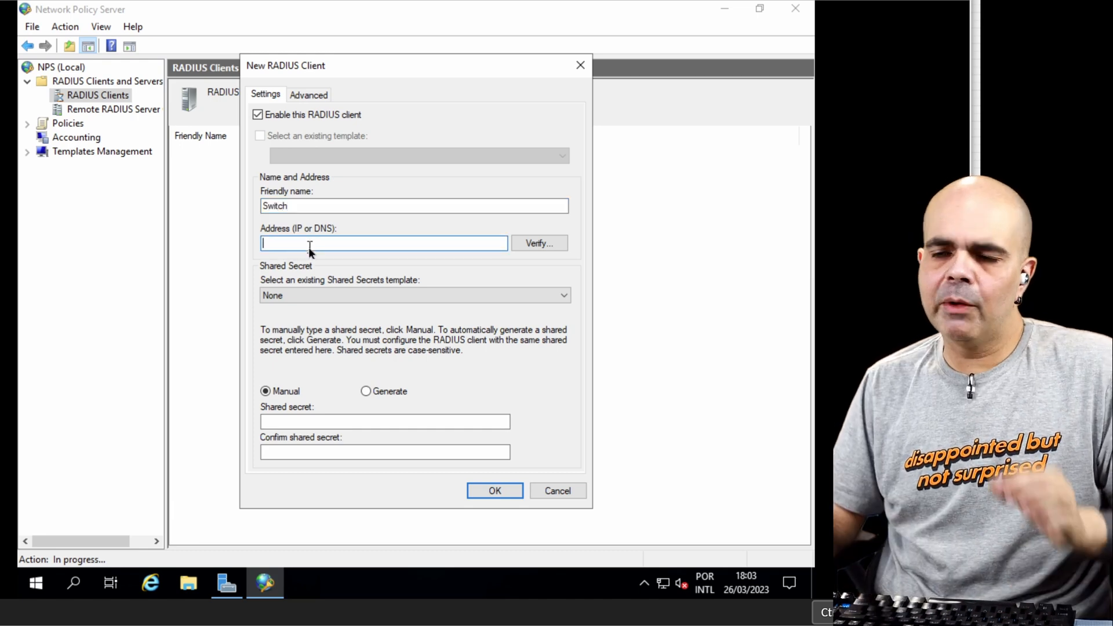
text(1)
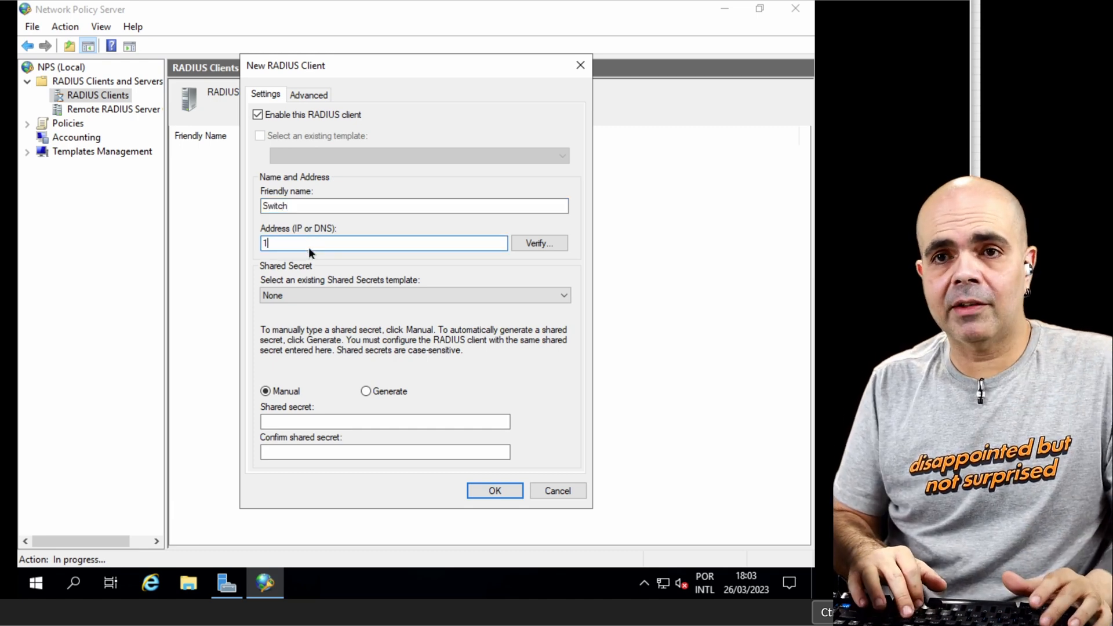
text(0.13.13.)
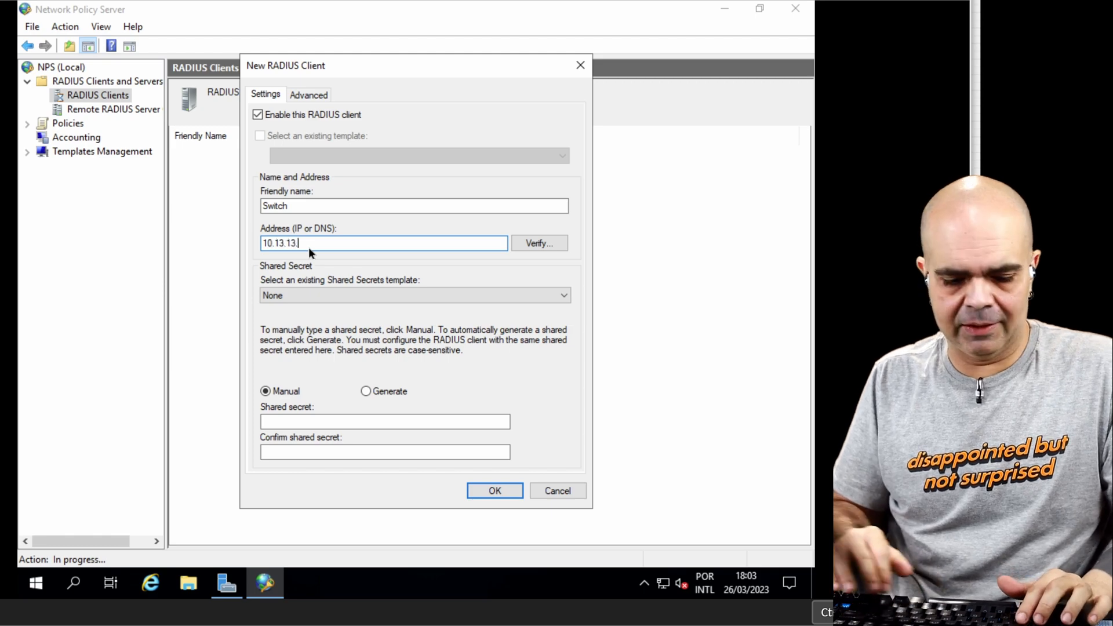
text(41)
Step: Enter and confirm the shared secret manually for the new RADIUS client, and save the client
click(329, 420)
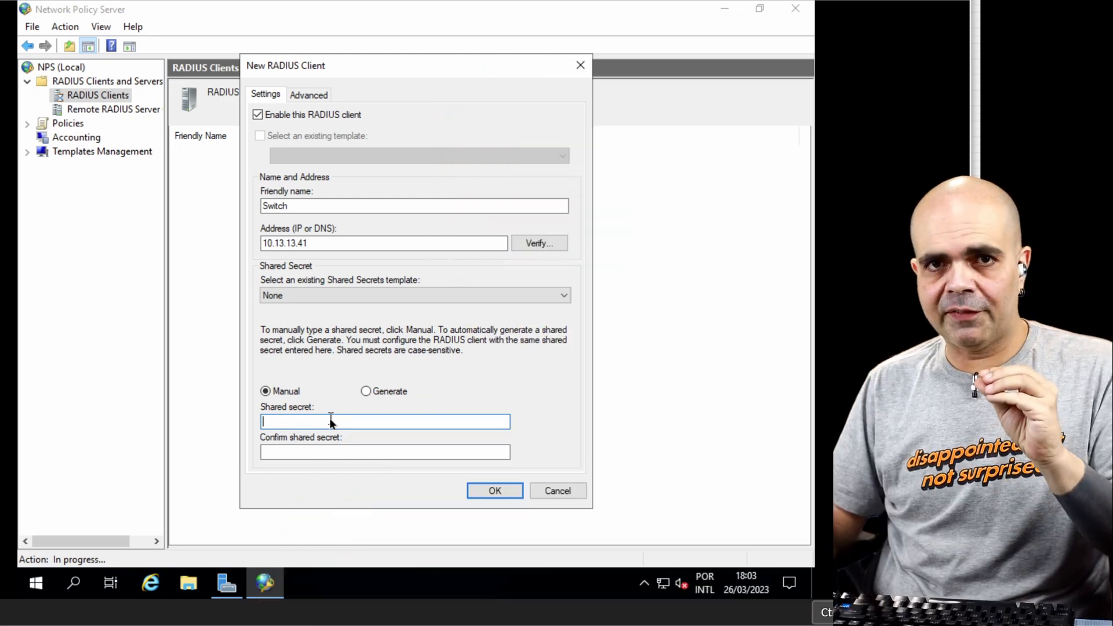
text(cisco)
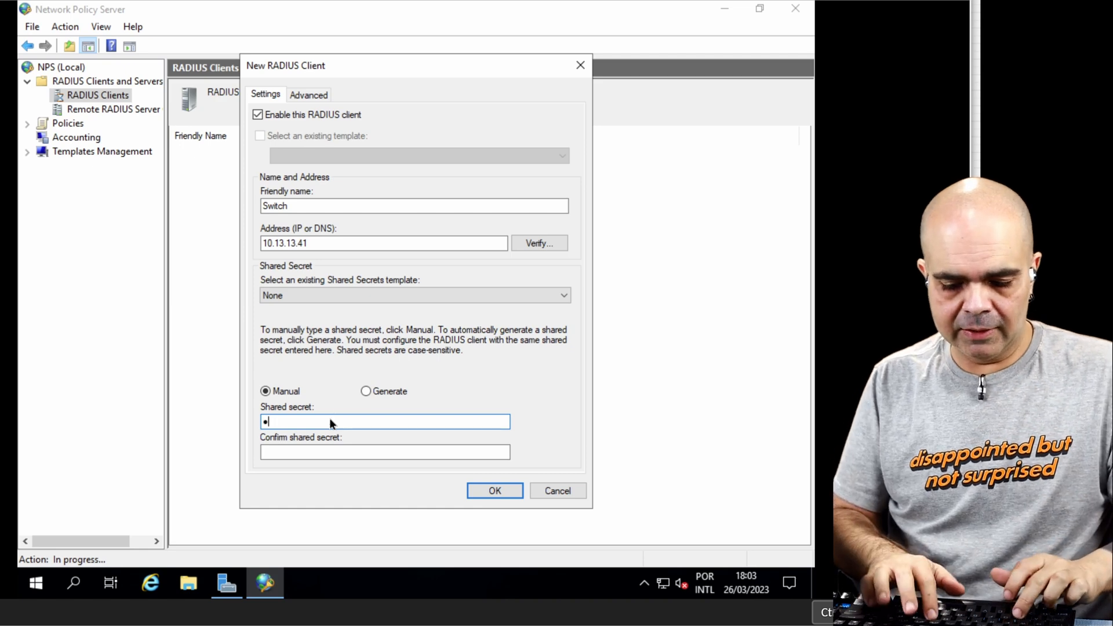
text(1)
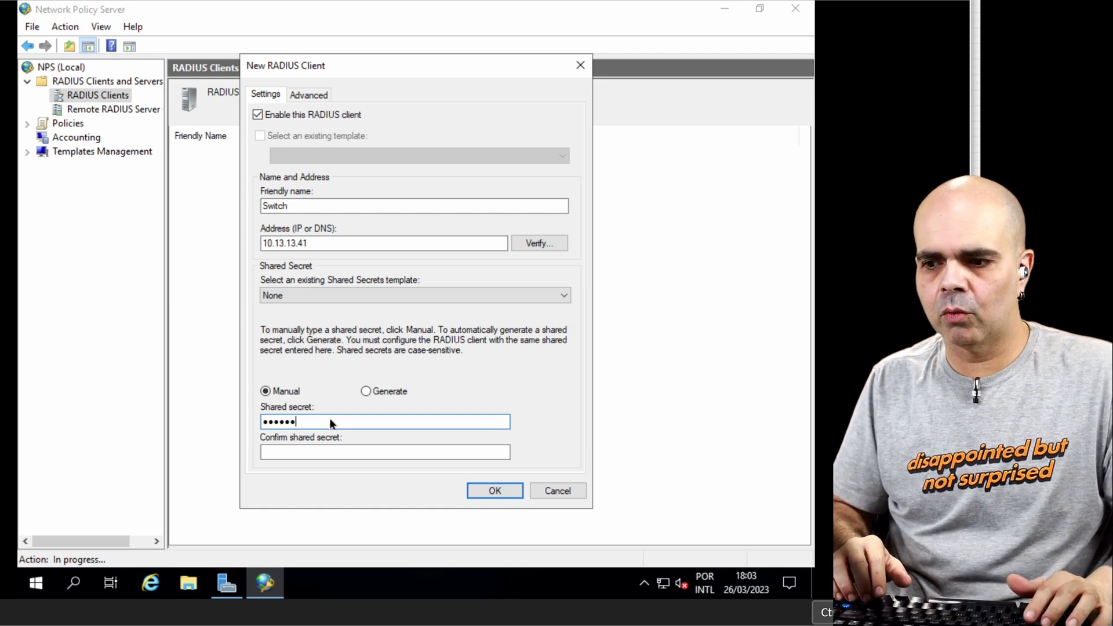
text(23)
key(Tab)
text(cisco1)
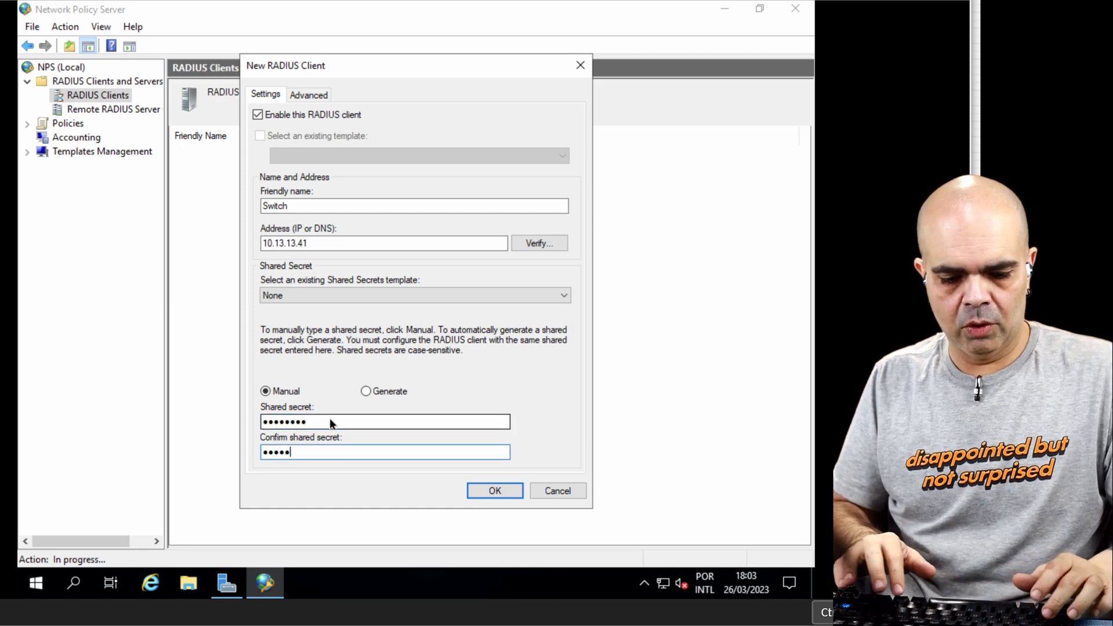
text(23)
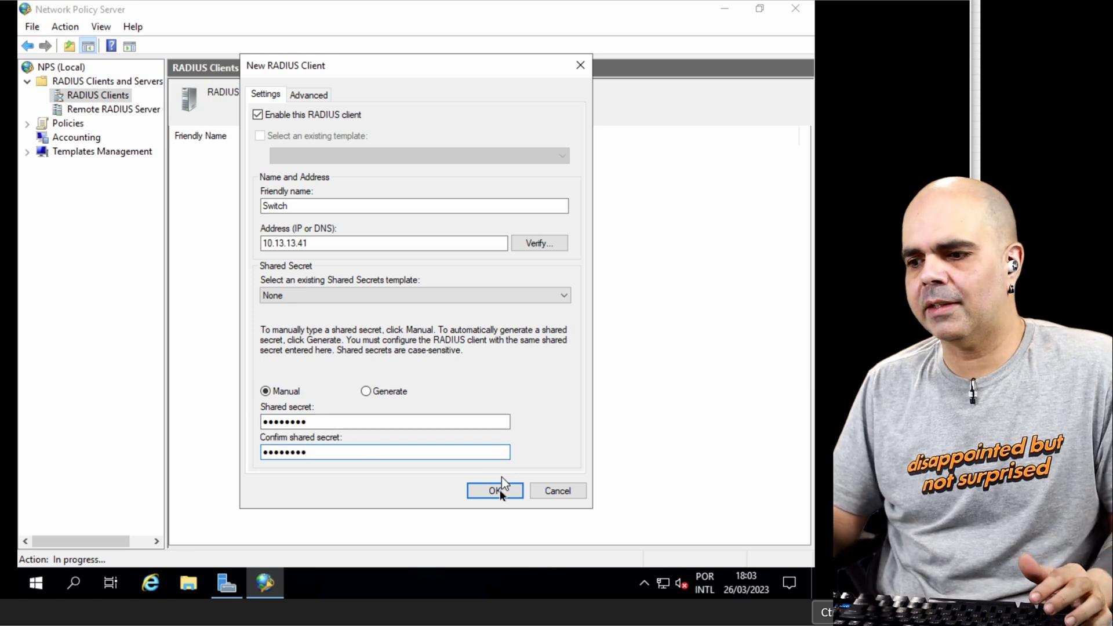
click(496, 491)
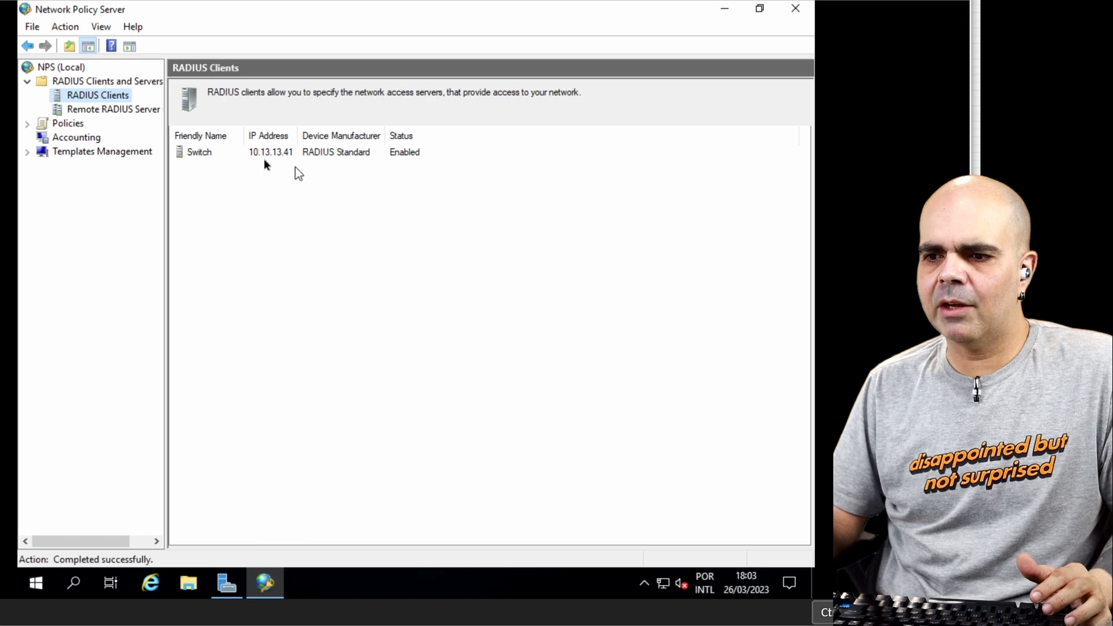
Step: Review the properties of the Switch RADIUS client
click(199, 153)
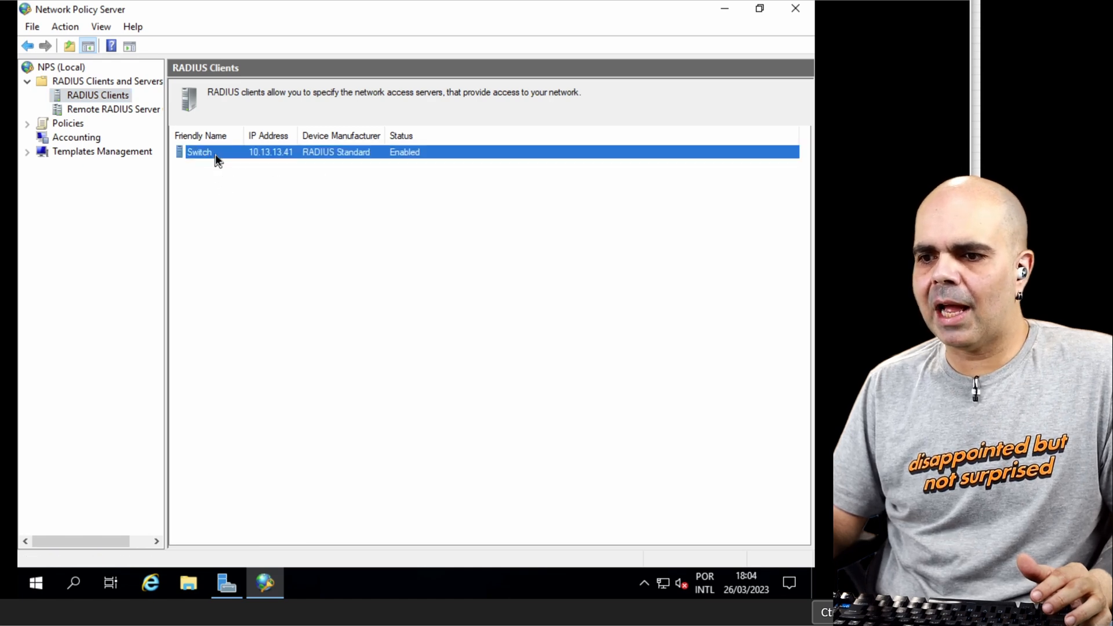
right_click(215, 155)
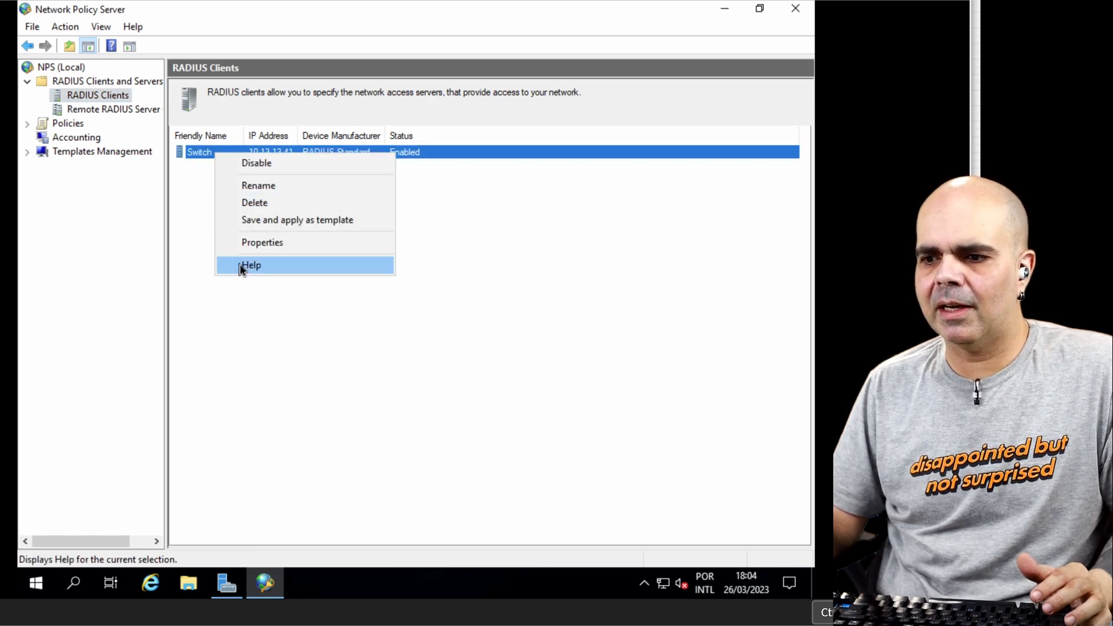
click(255, 243)
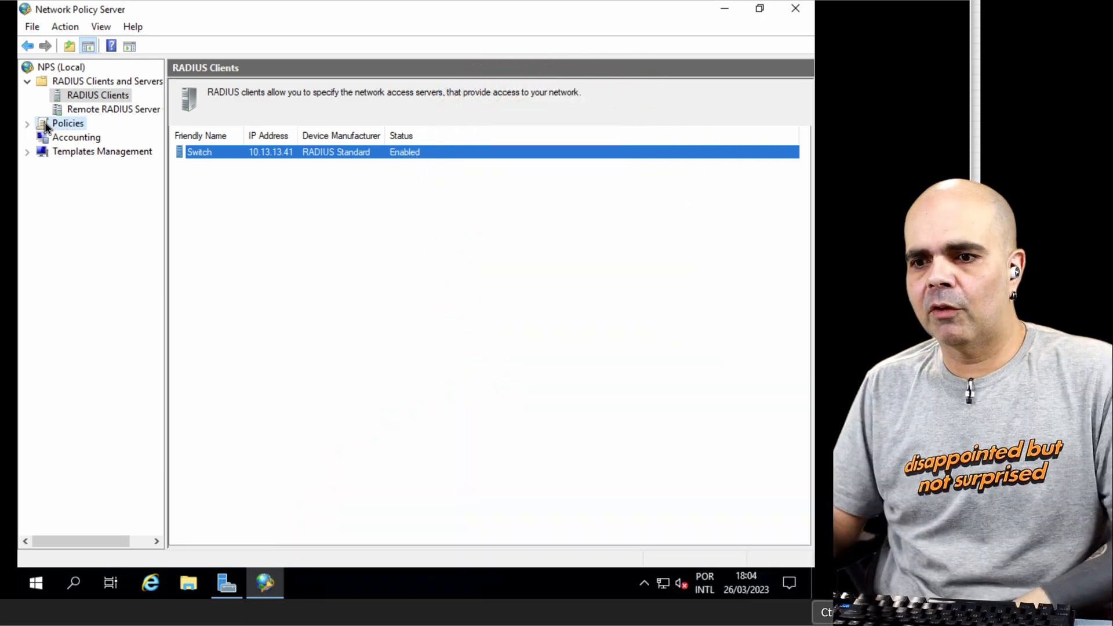
Step: Examine the existing connection request policies, including the default Windows authentication policy
click(29, 126)
click(28, 124)
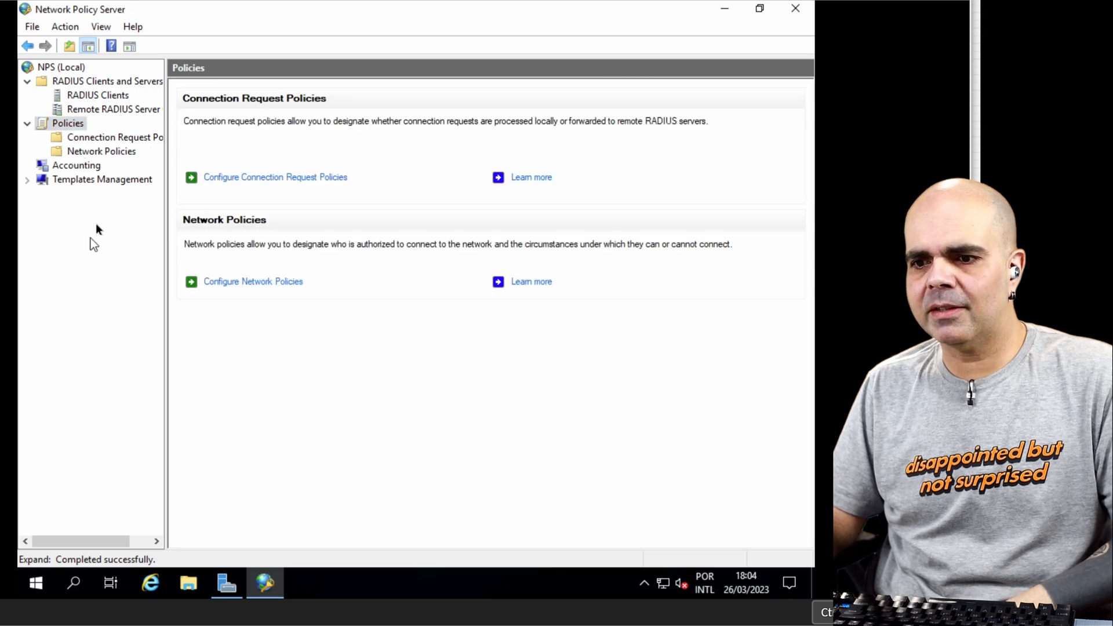
click(116, 139)
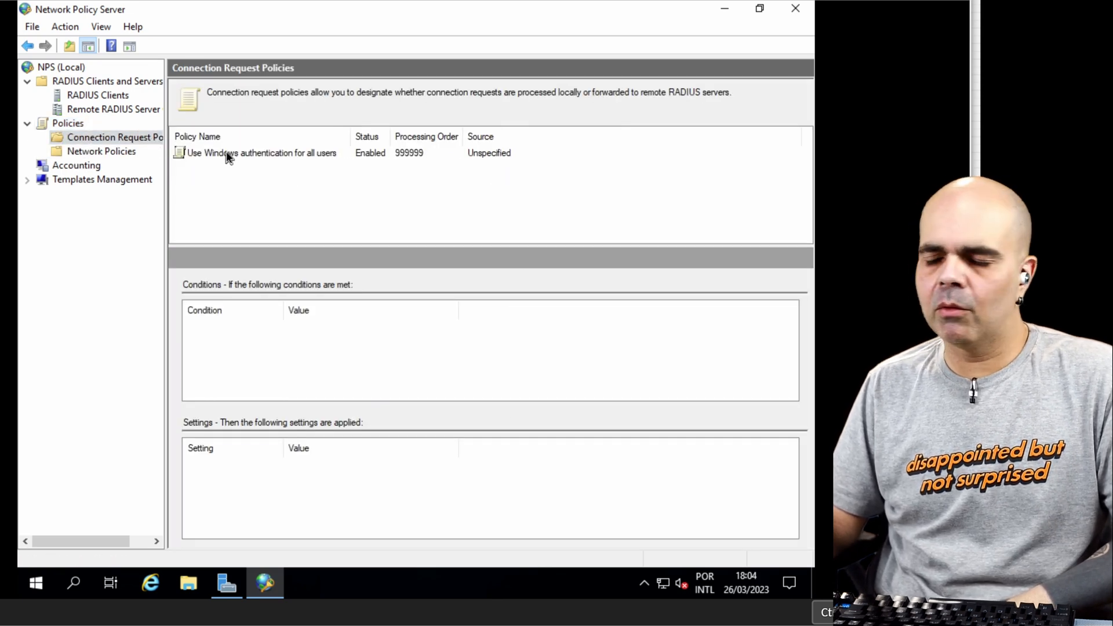
click(226, 155)
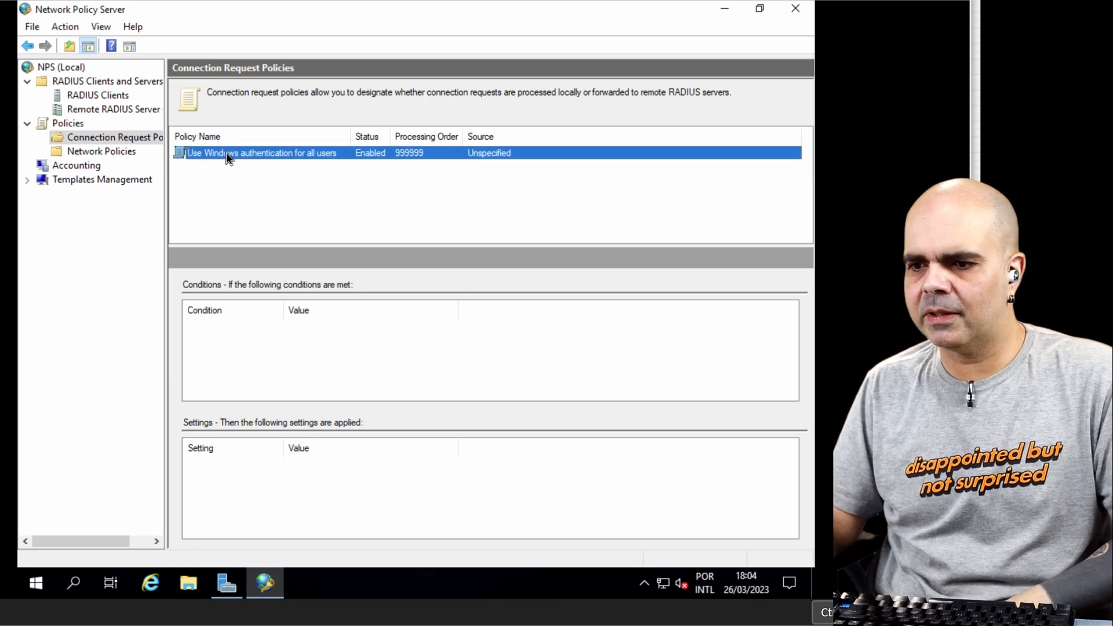
Step: Start a new network policy named 802.1x com Usuario e Senha, keeping the network access server type Unspecified
click(99, 152)
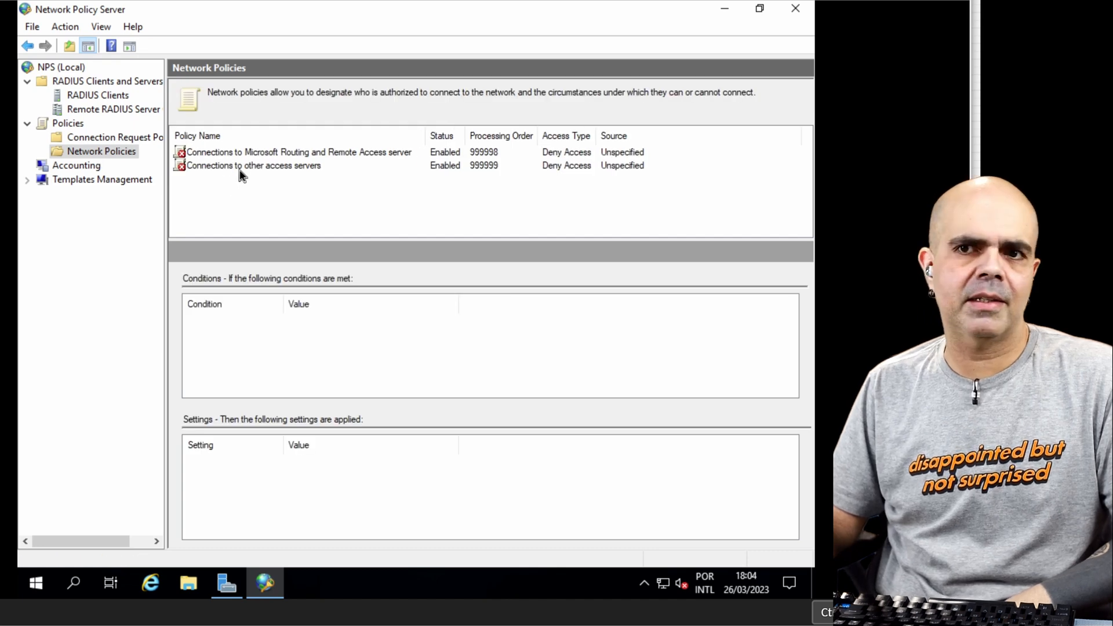
right_click(120, 151)
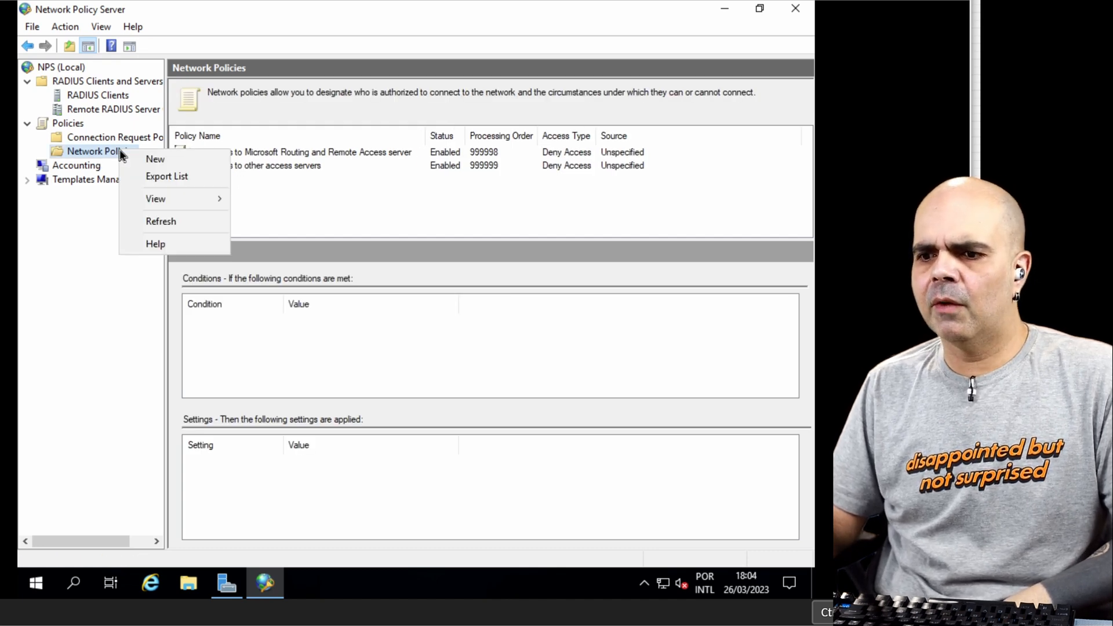
click(139, 158)
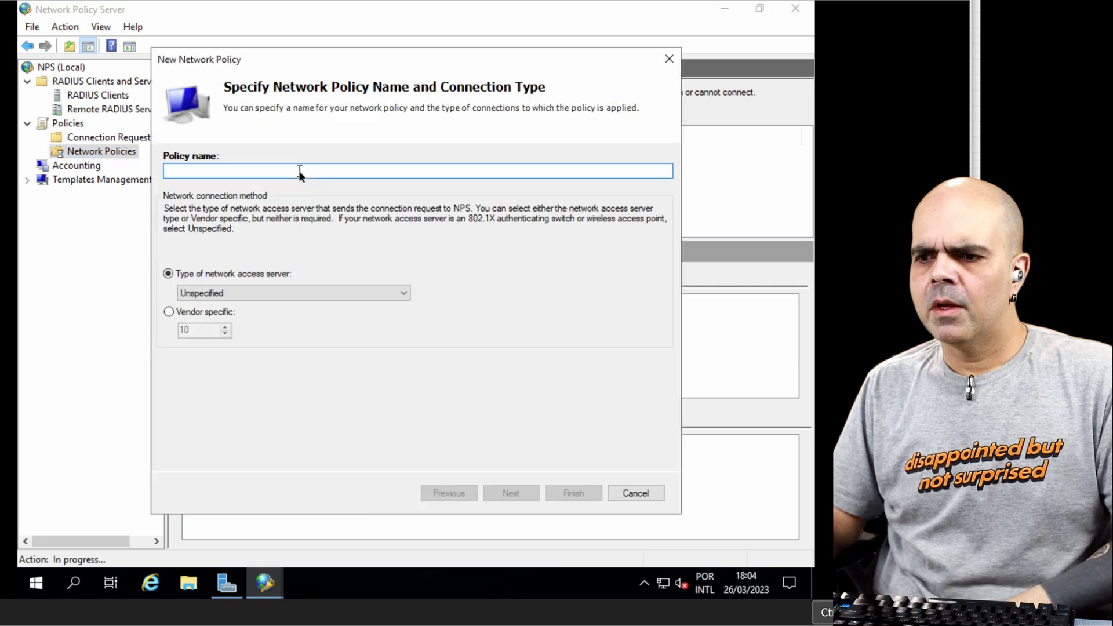
text(802.)
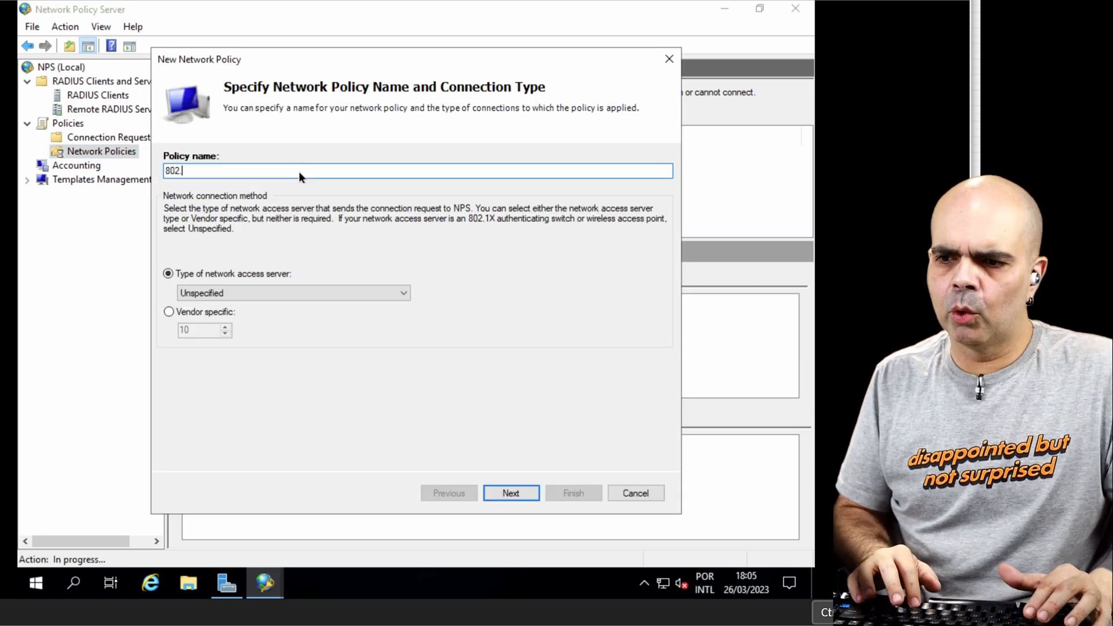
text(1x com Us)
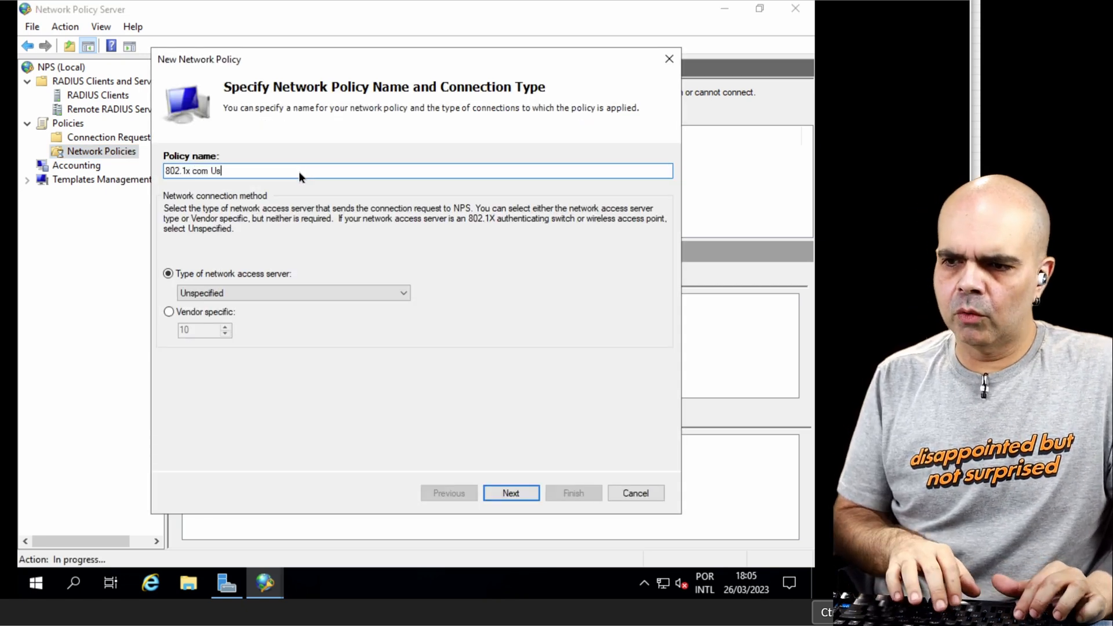
text(uario e Senha)
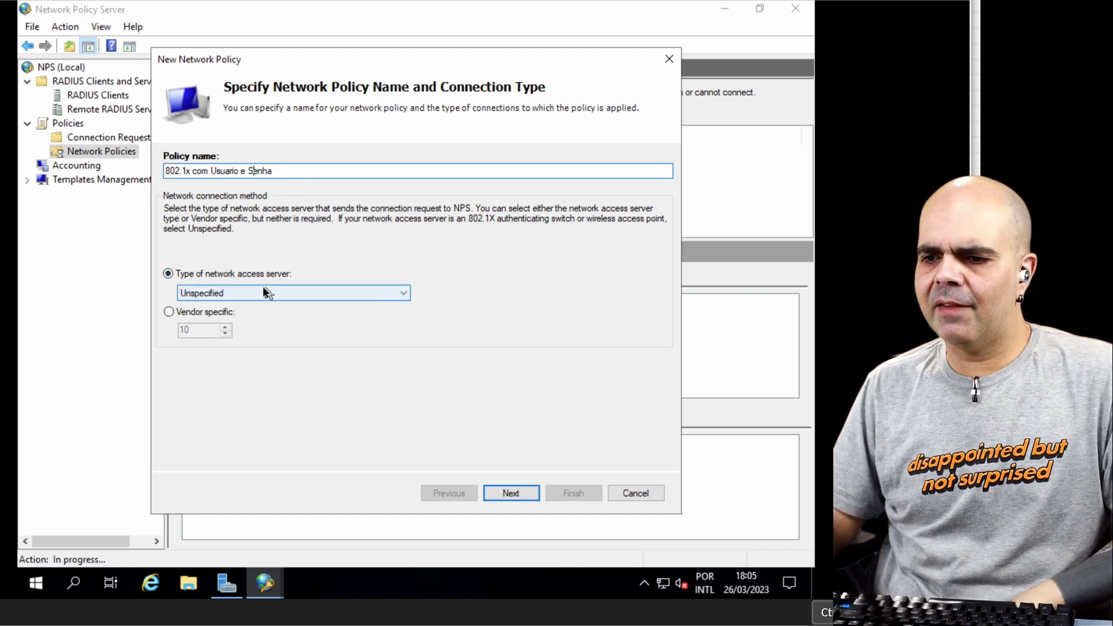
click(513, 493)
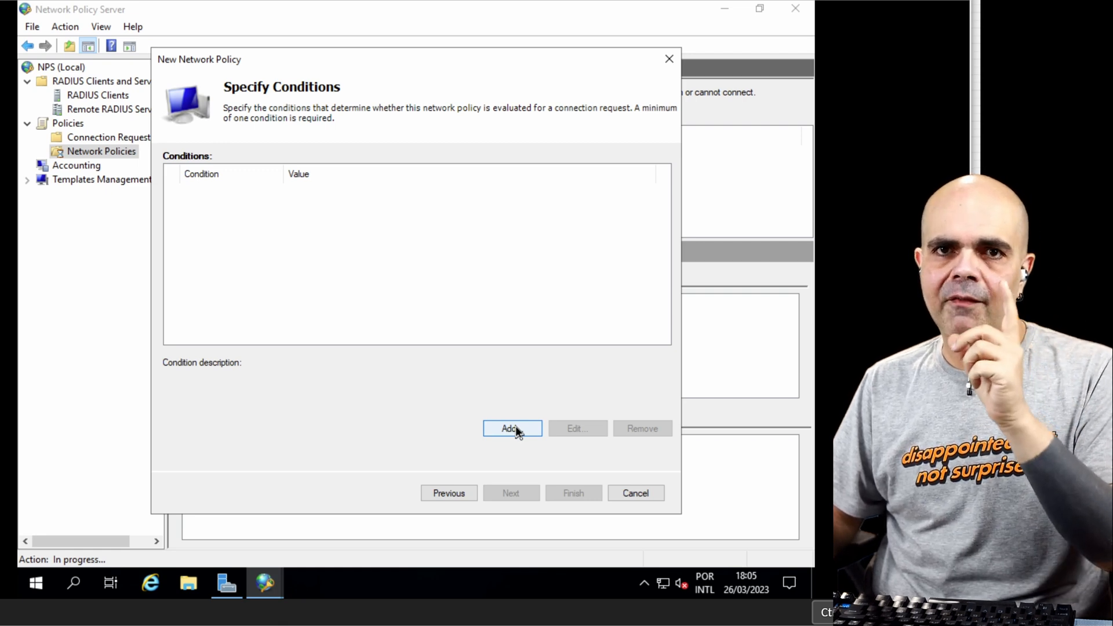
Step: Add a User Groups condition to the new policy that requires membership in the Domain Users group of lab.local
click(515, 427)
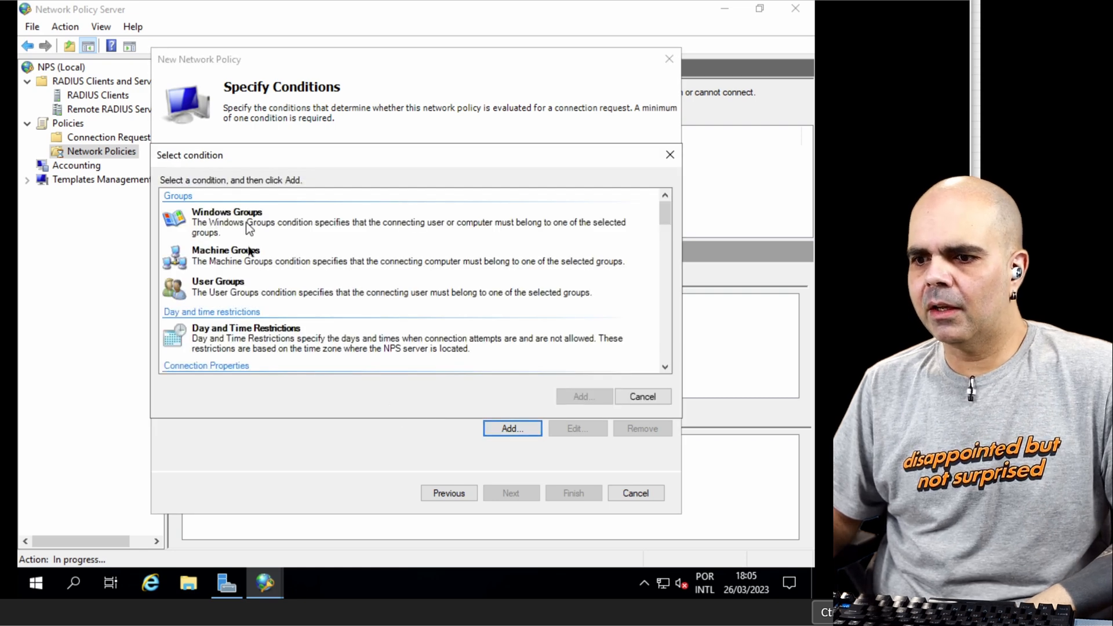
click(221, 297)
click(579, 396)
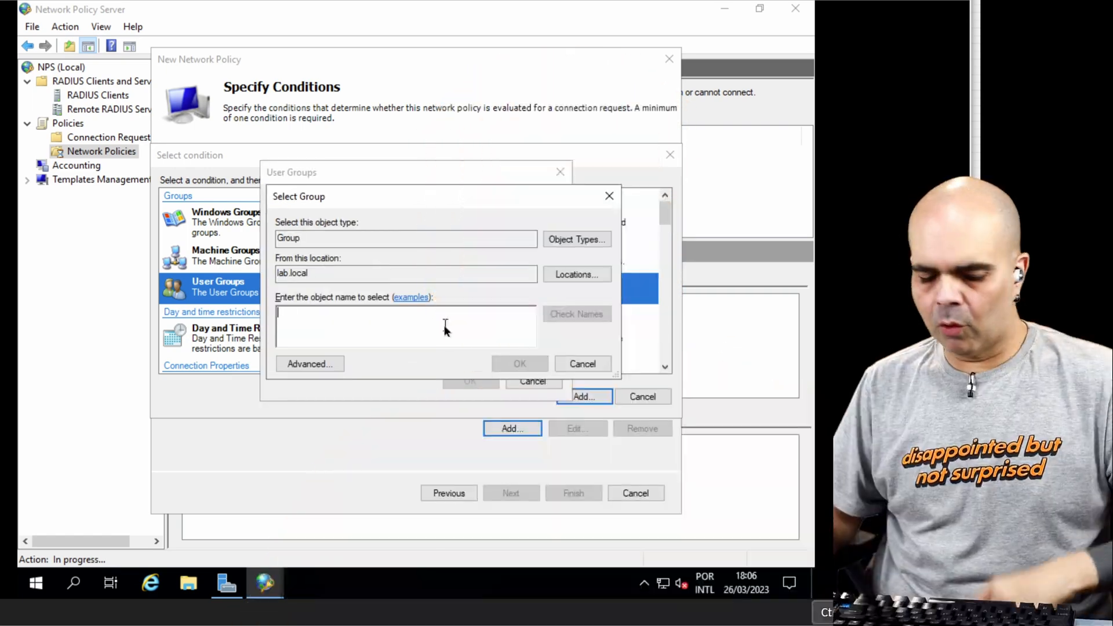
text(doamin)
click(576, 314)
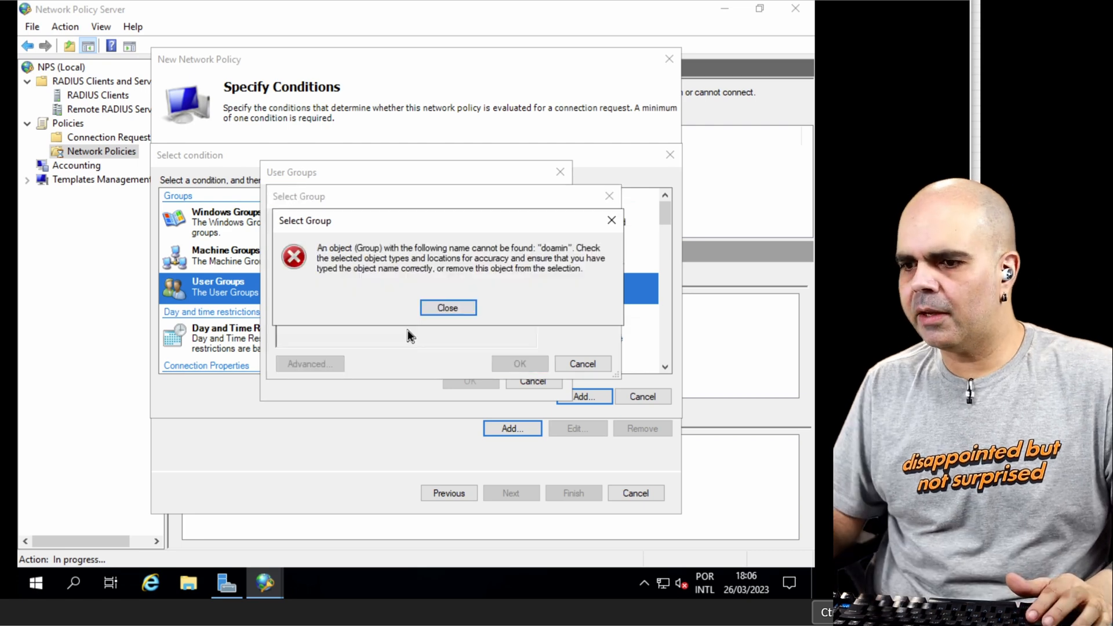
key(Return)
key(BackSpace)
key(BackSpace)
key(BackSpace)
key(BackSpace)
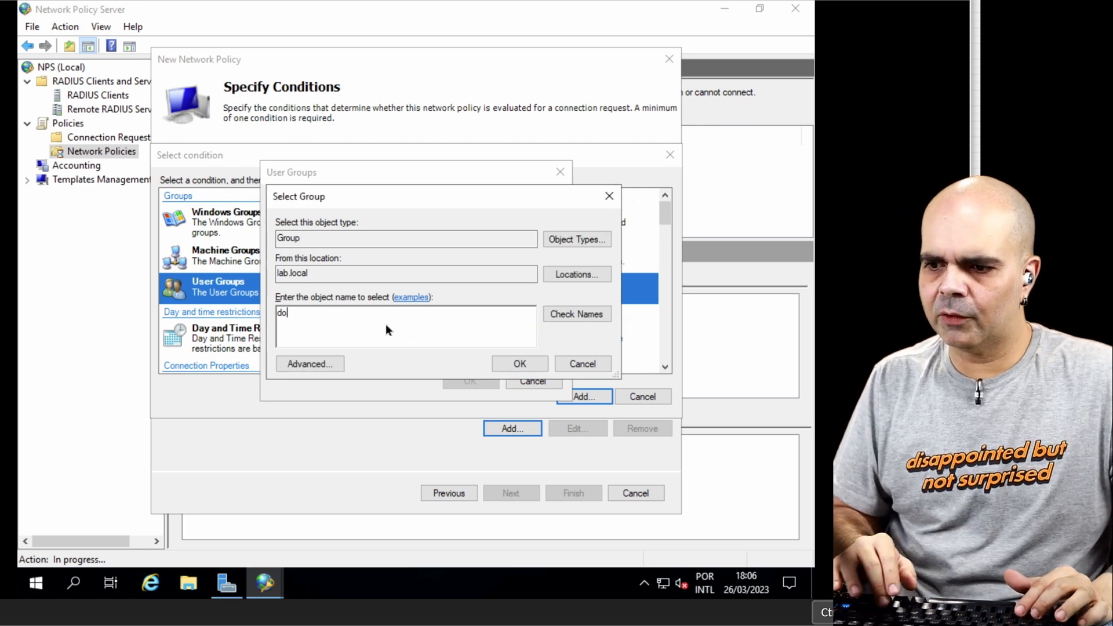
text(main)
key(Return)
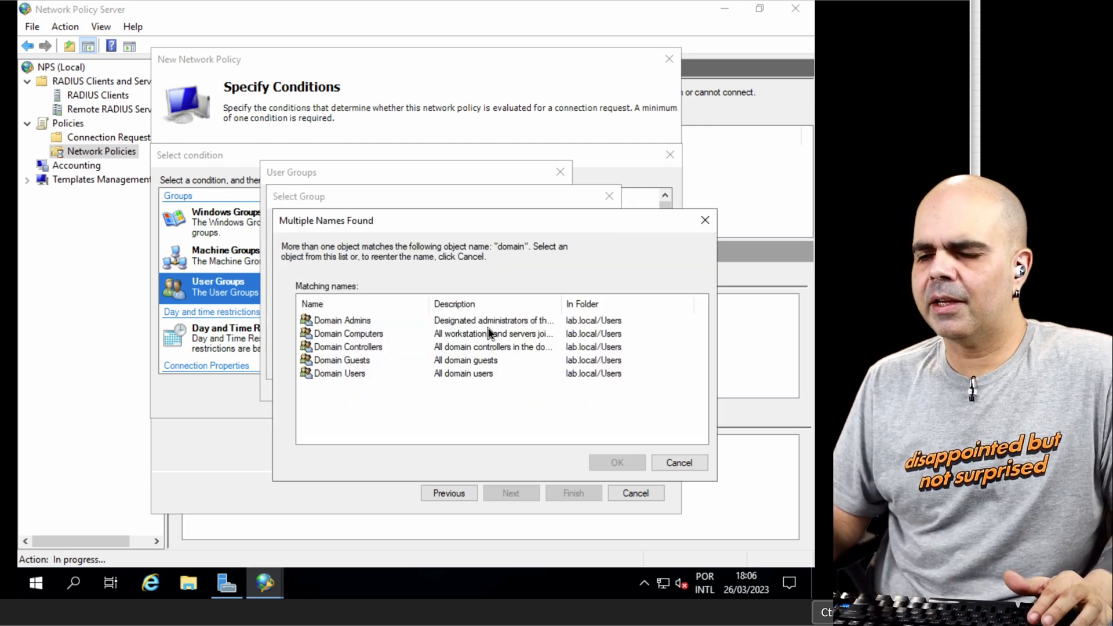
click(354, 373)
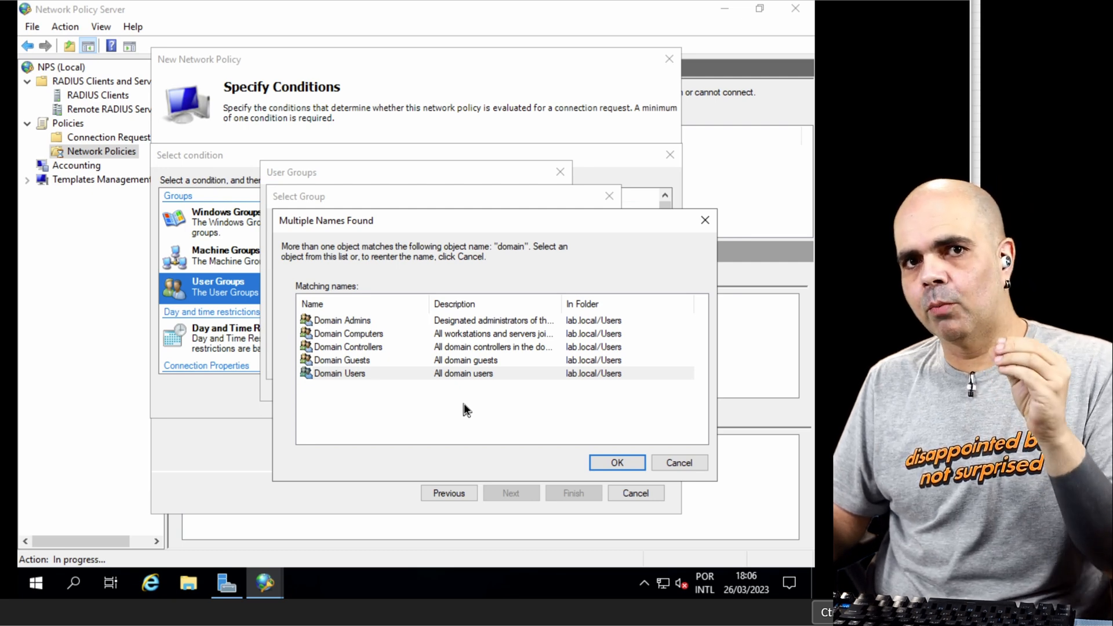
key(Return)
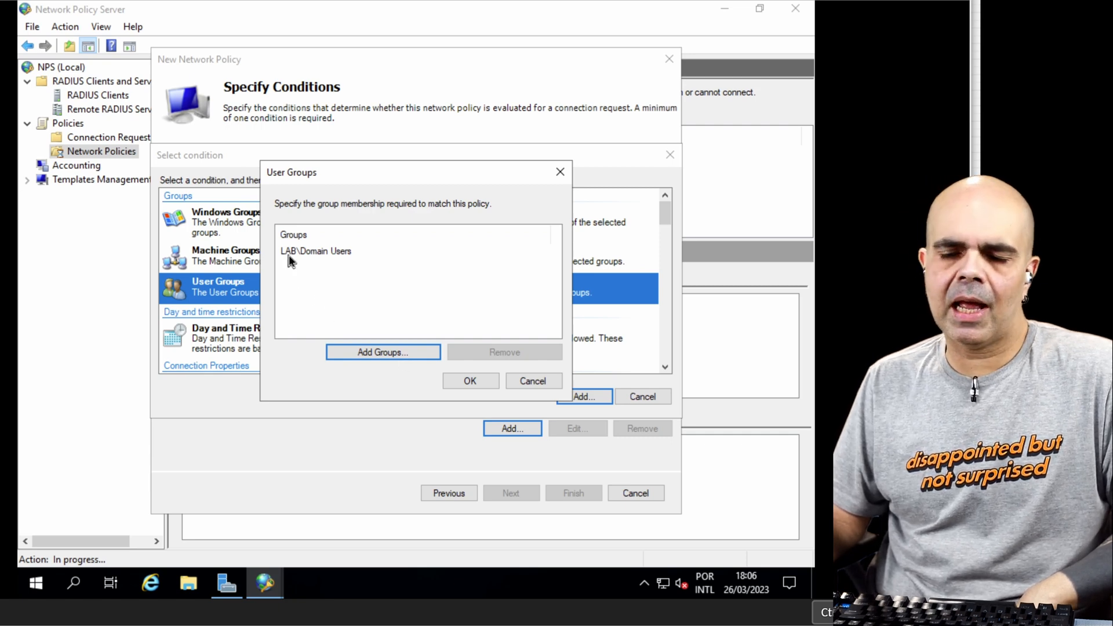
click(470, 381)
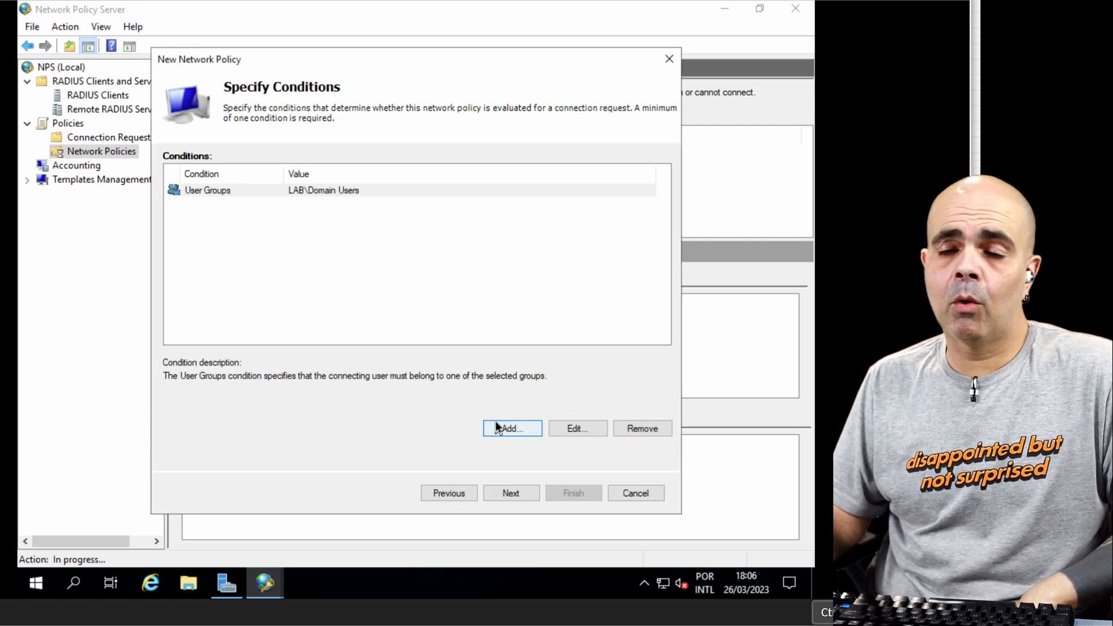
Step: Add a NAS Port Type condition to the policy that matches only the Ethernet 802.1X connection type
key(Return)
click(234, 320)
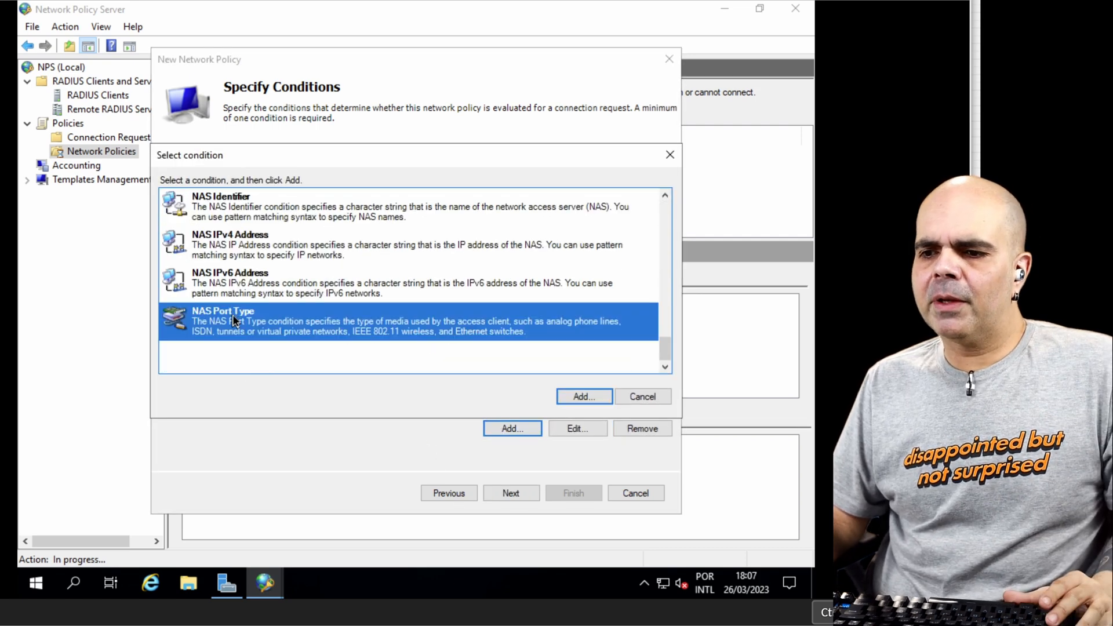
click(583, 397)
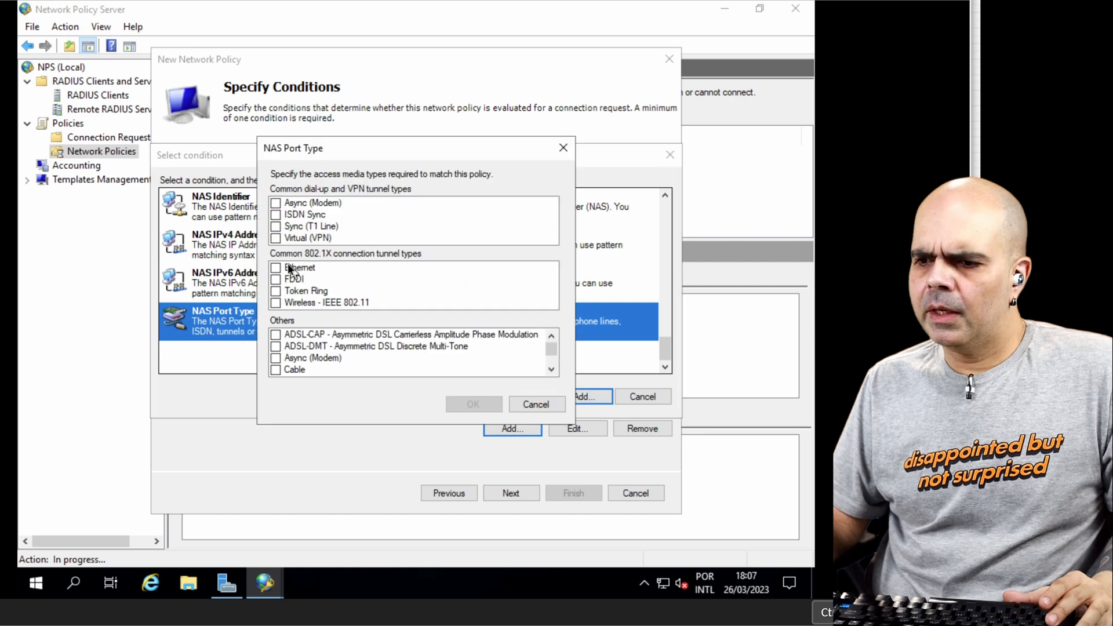
click(276, 267)
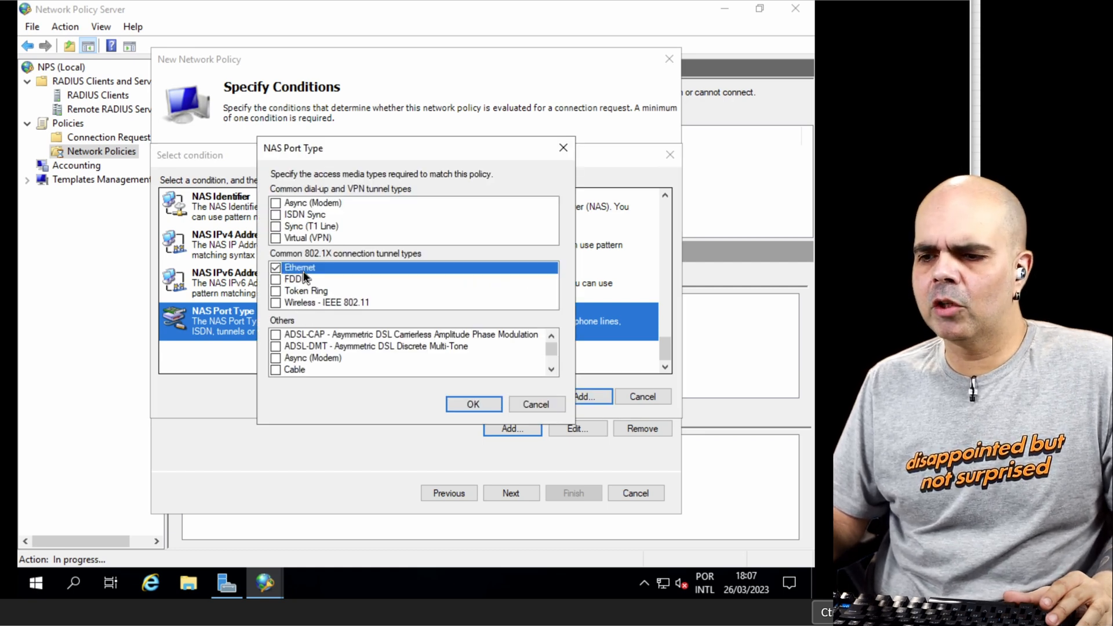
click(276, 304)
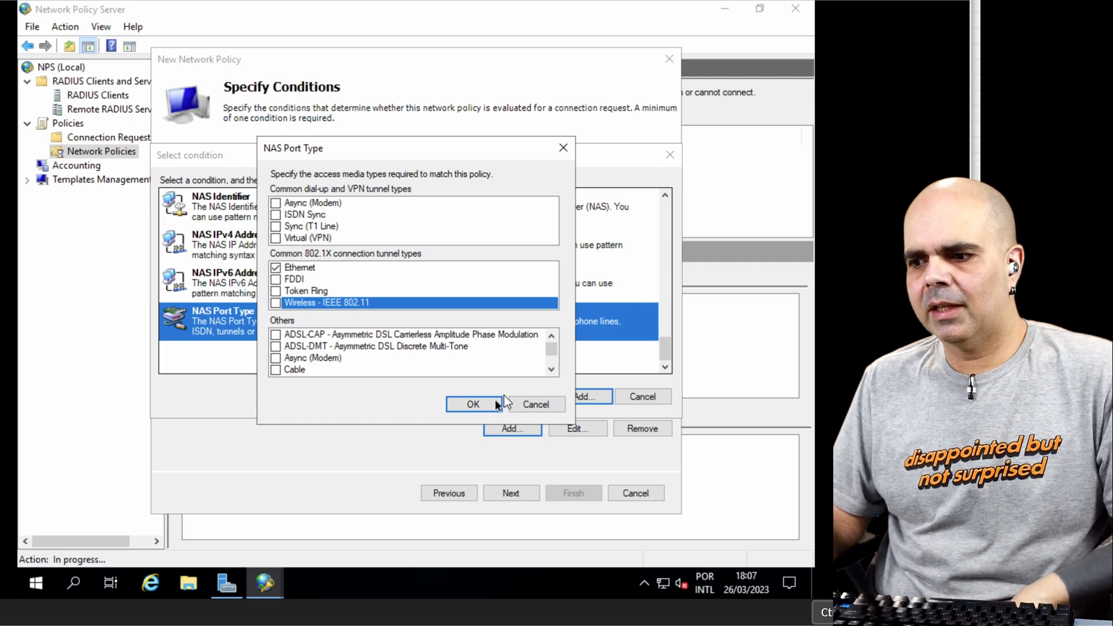
click(486, 401)
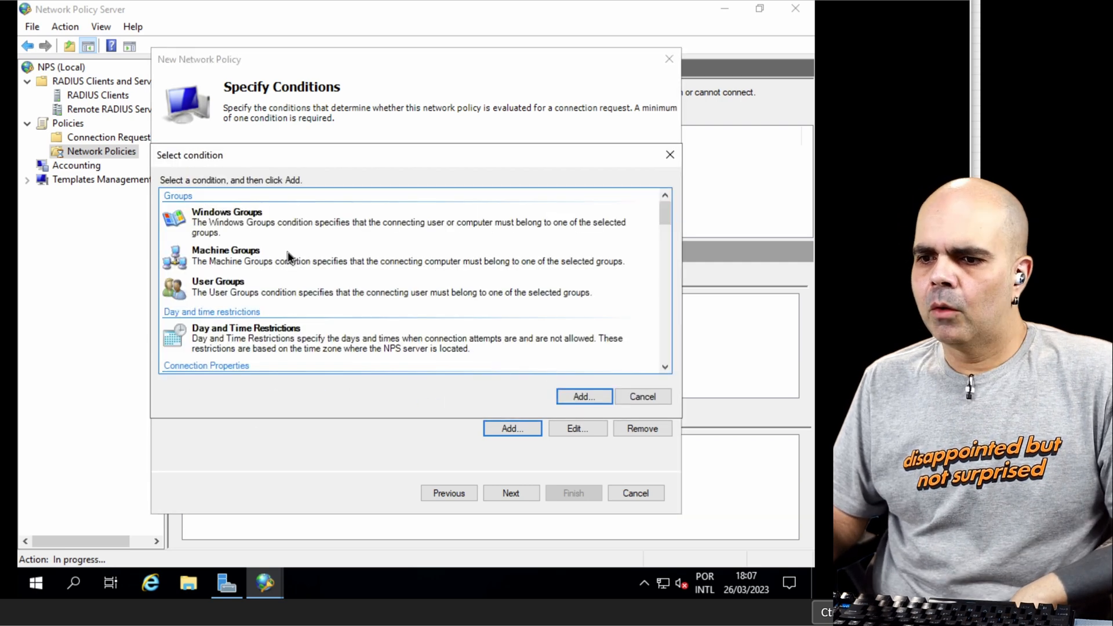
Step: Add an Authentication Type condition to the policy that requires PEAP
scroll(291, 300, down, 10)
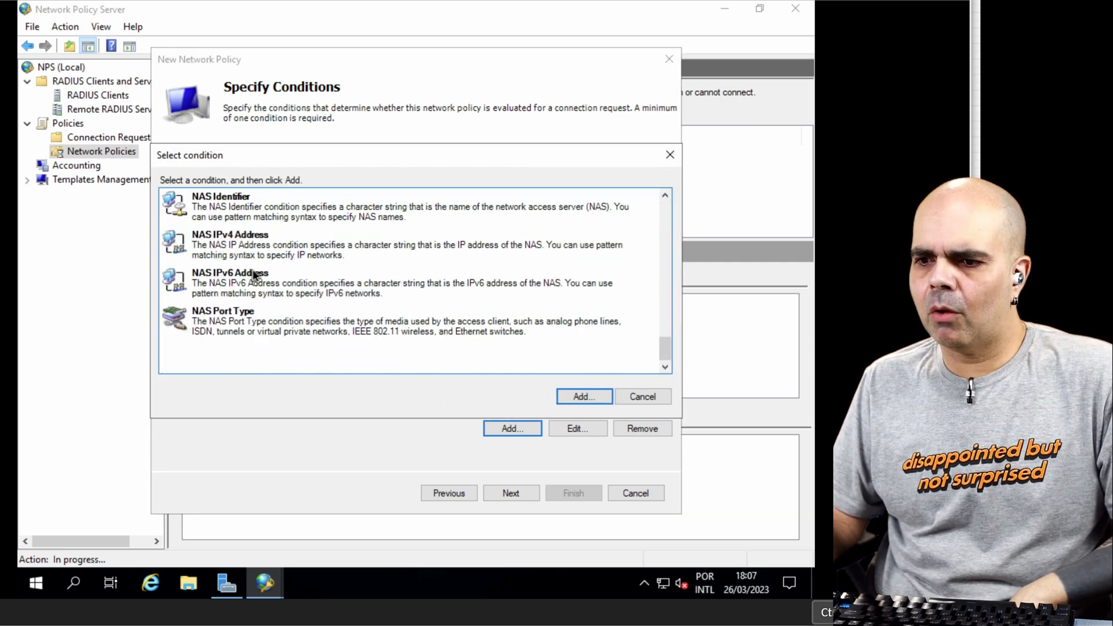
scroll(254, 276, up, 4)
scroll(291, 305, up, 3)
scroll(290, 304, down, 1)
click(280, 202)
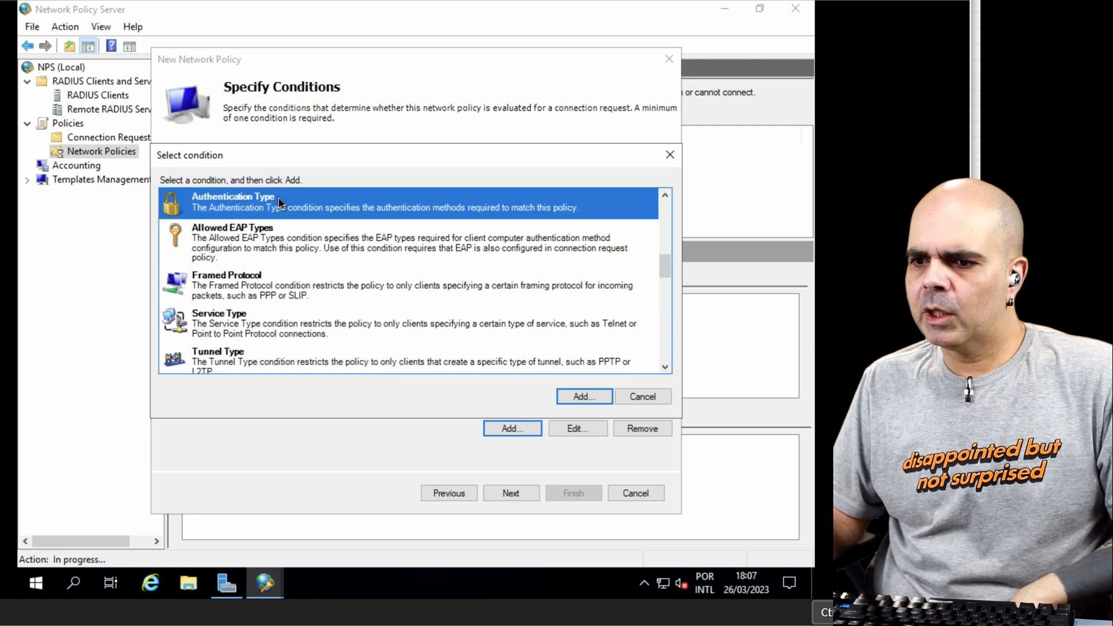
click(585, 398)
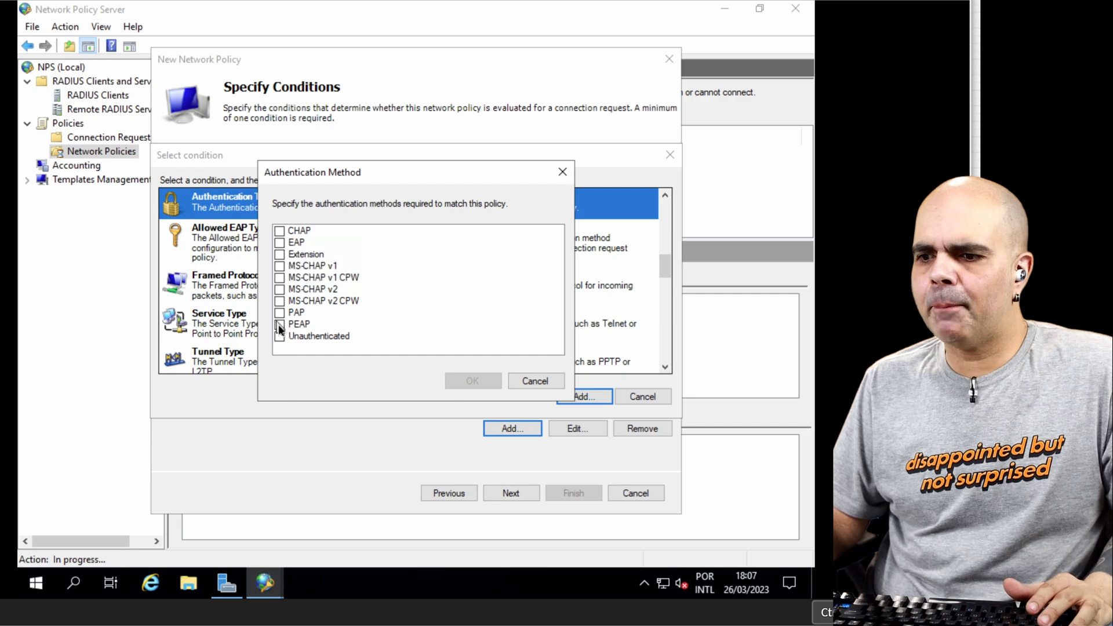
click(279, 324)
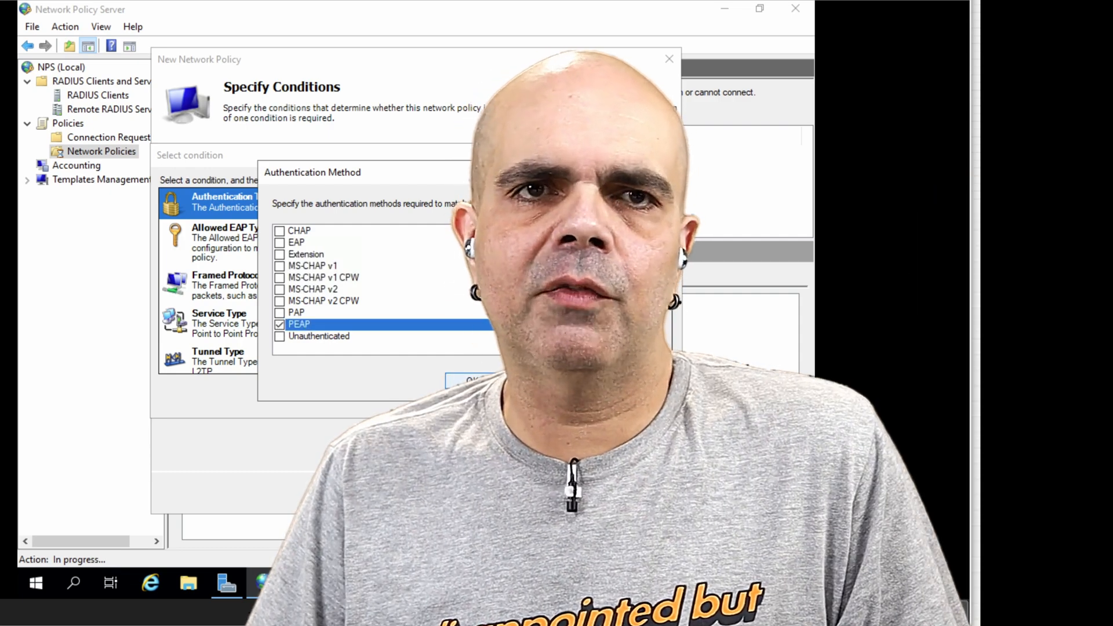
click(472, 380)
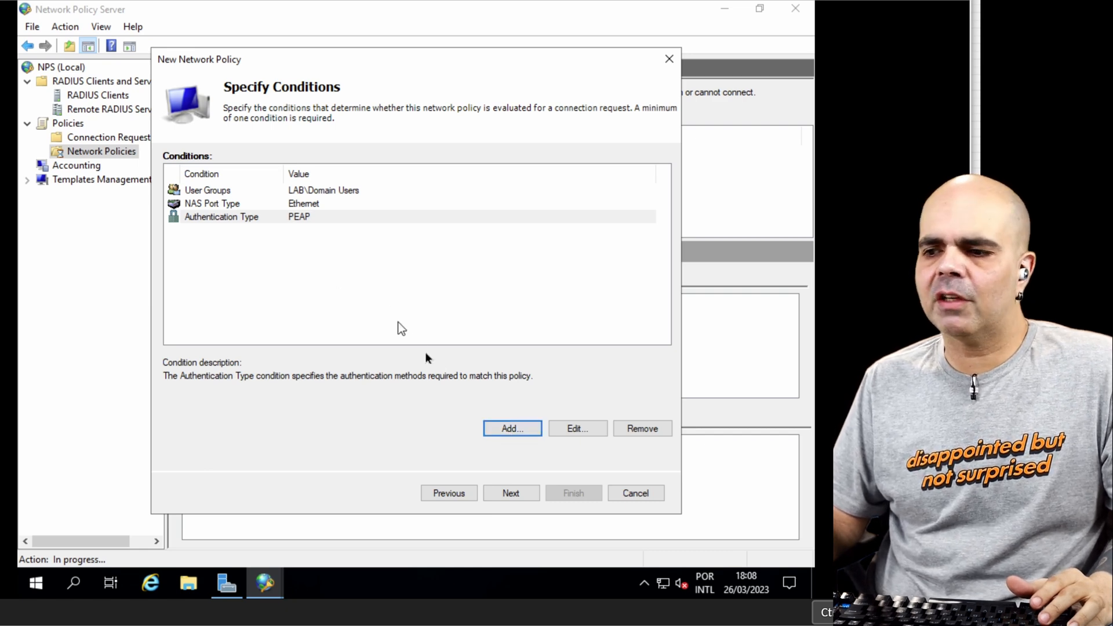
Step: Add a Client Friendly Name condition with the pattern Sw.* and accept the policy's conditions to continue to access permission
scroll(342, 293, down, 5)
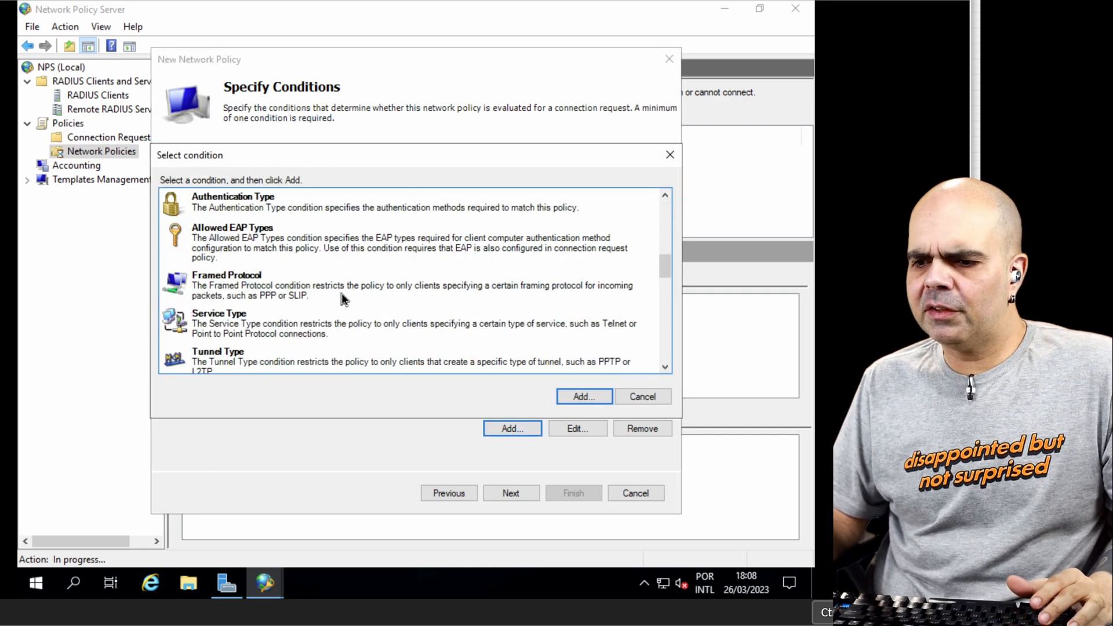
scroll(342, 298, down, 5)
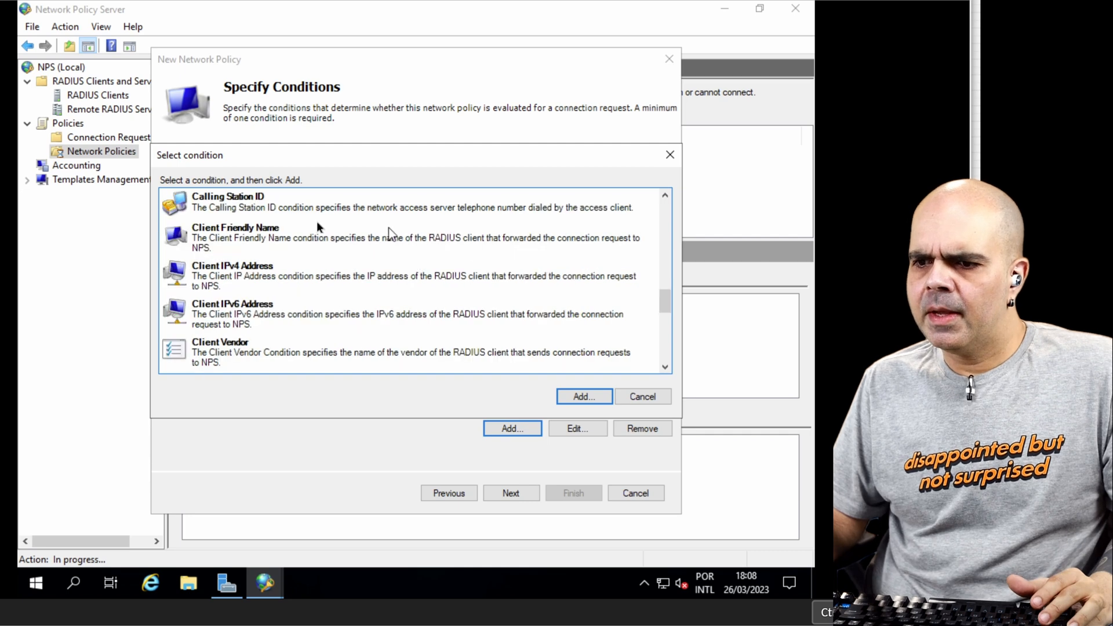
click(283, 240)
click(596, 395)
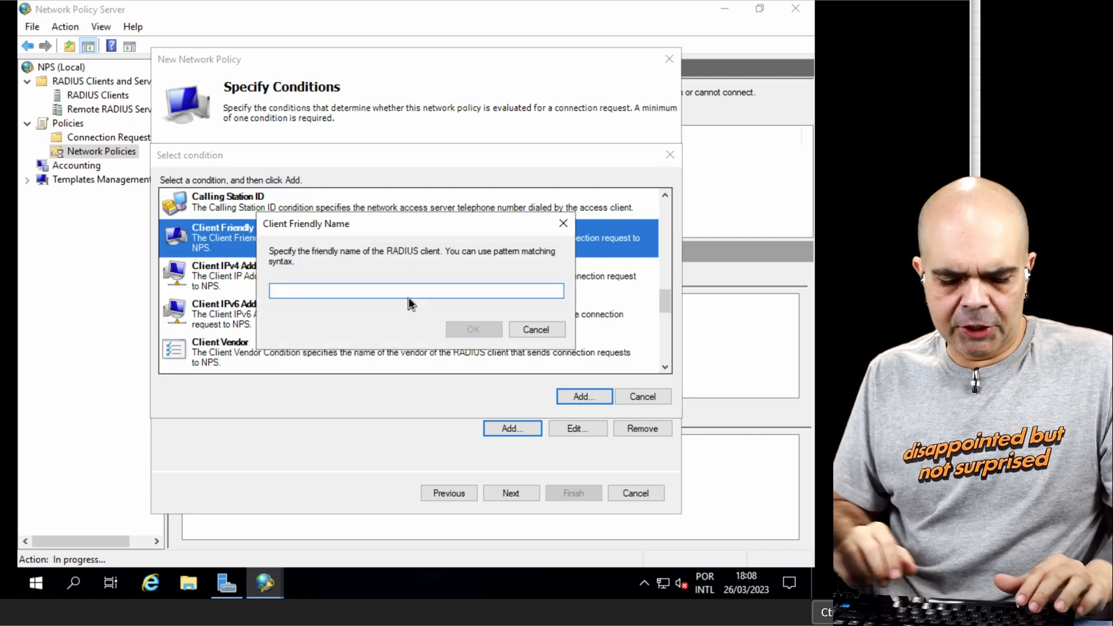
text(S)
key(BackSpace)
key(BackSpace)
key(BackSpace)
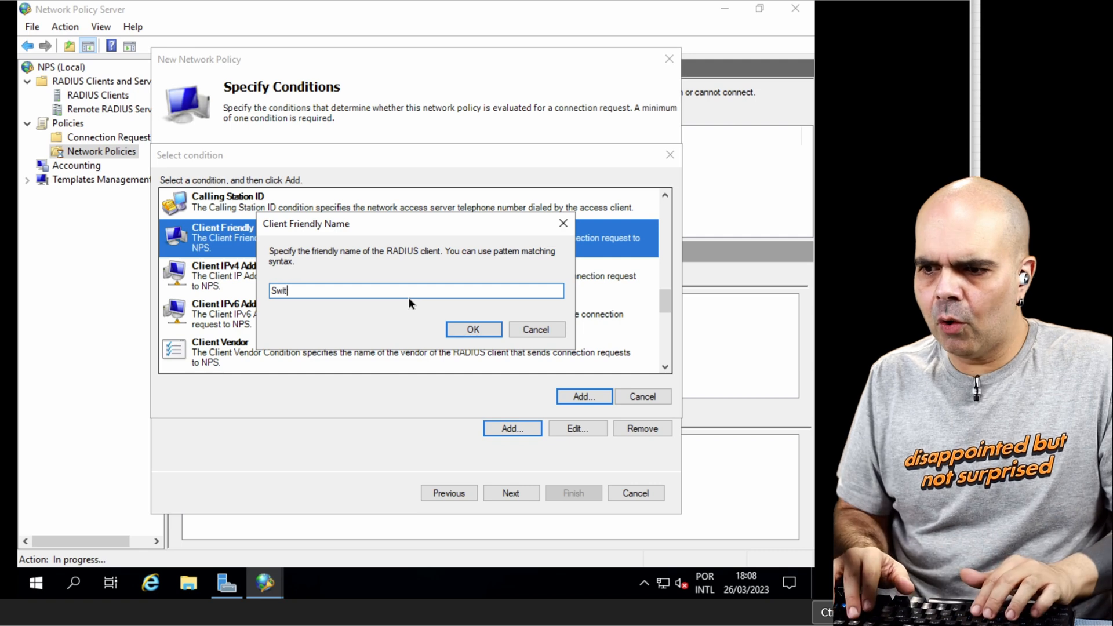
key(BackSpace)
text(W.*)
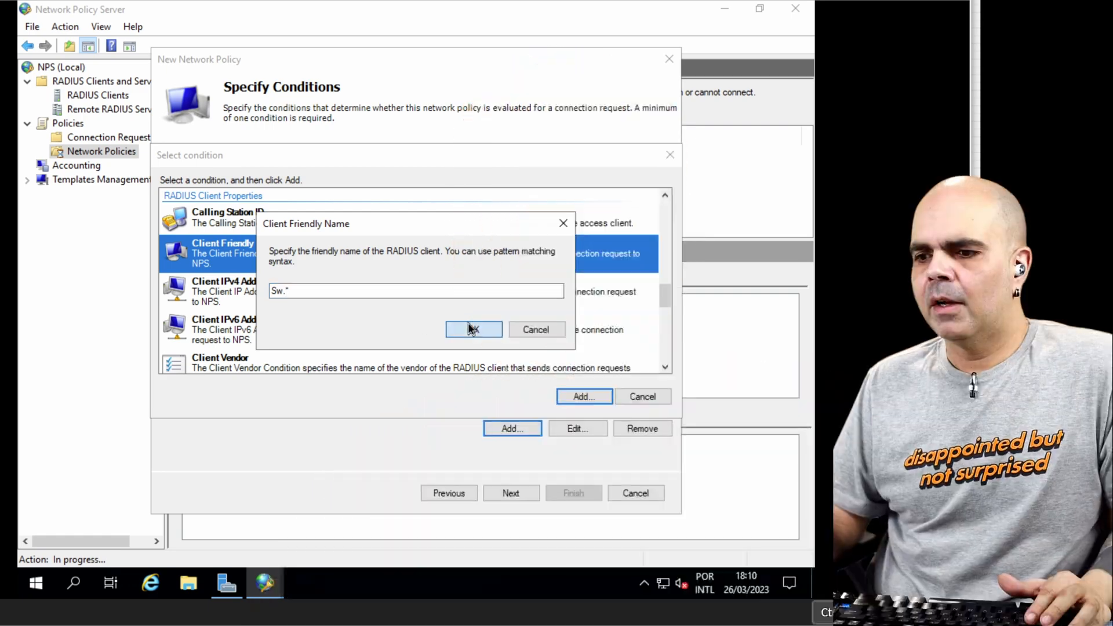
click(473, 328)
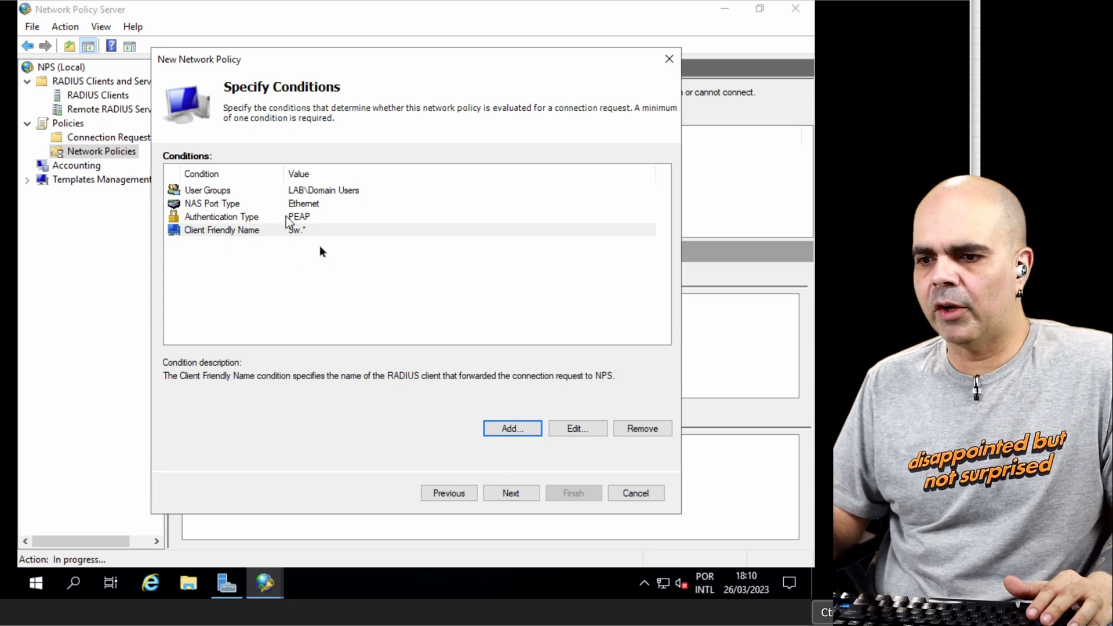
click(510, 492)
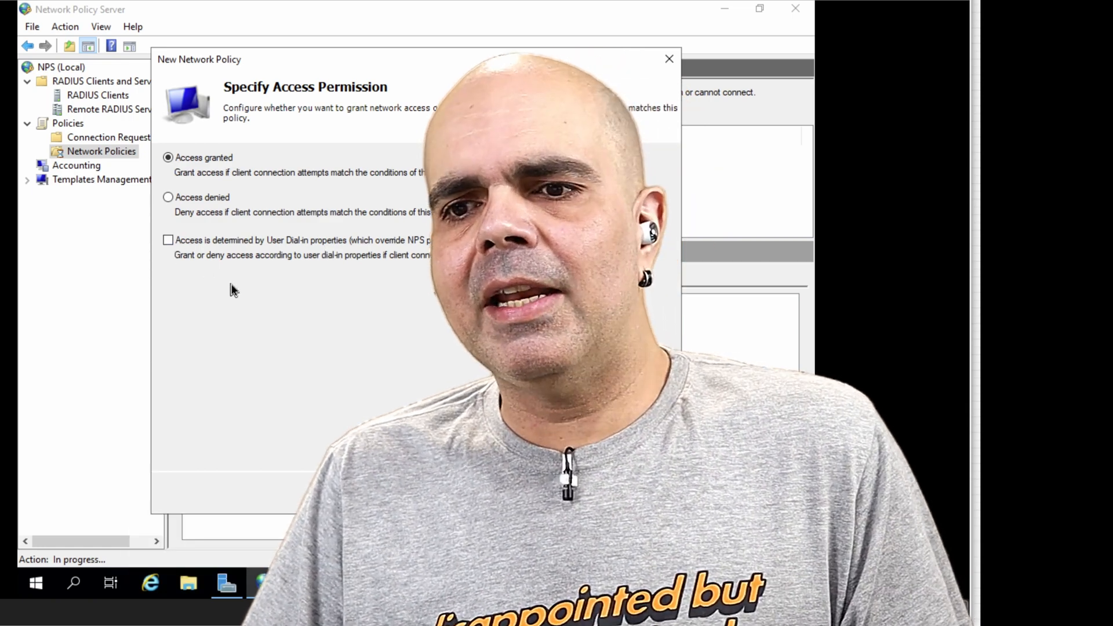
Step: With access granted, add Microsoft: Protected EAP (PEAP) as the policy's EAP type and try to edit its properties
key(Tab)
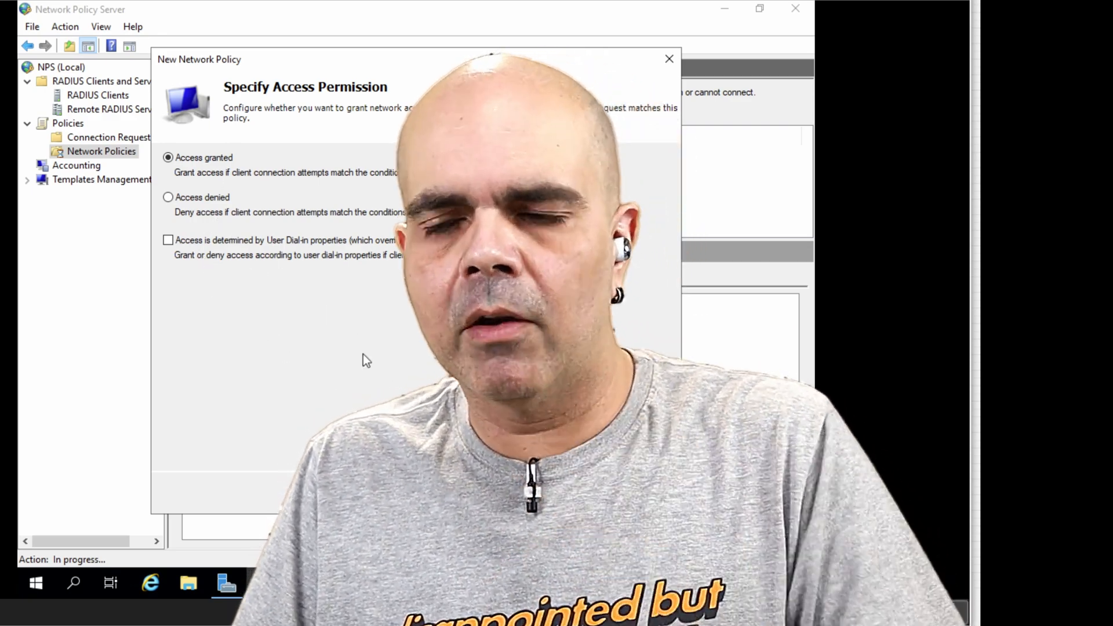
key(Return)
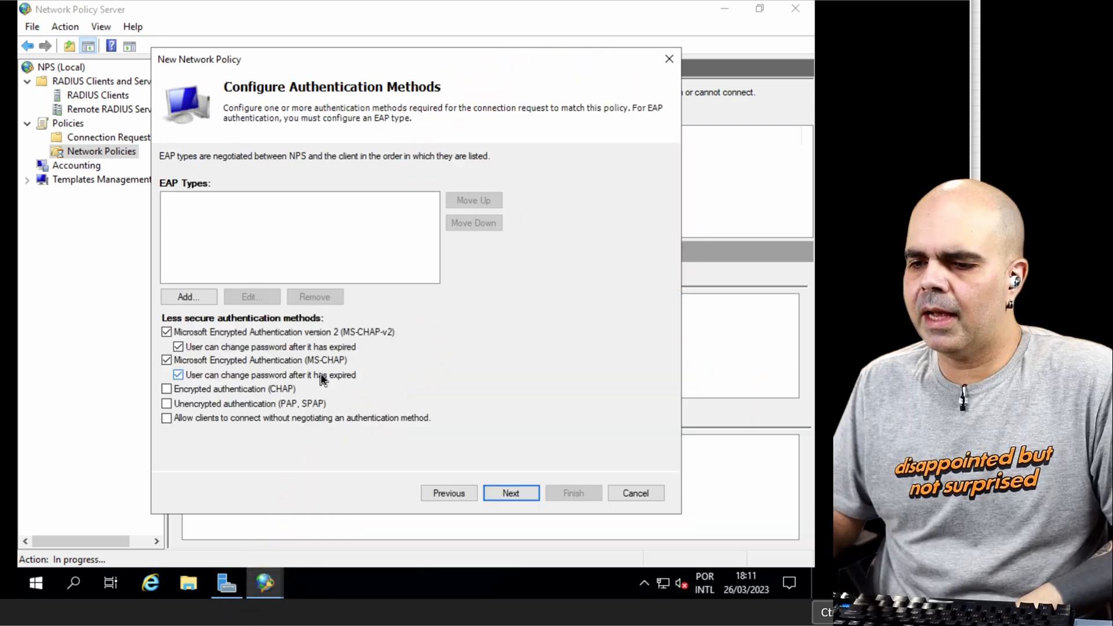
click(176, 296)
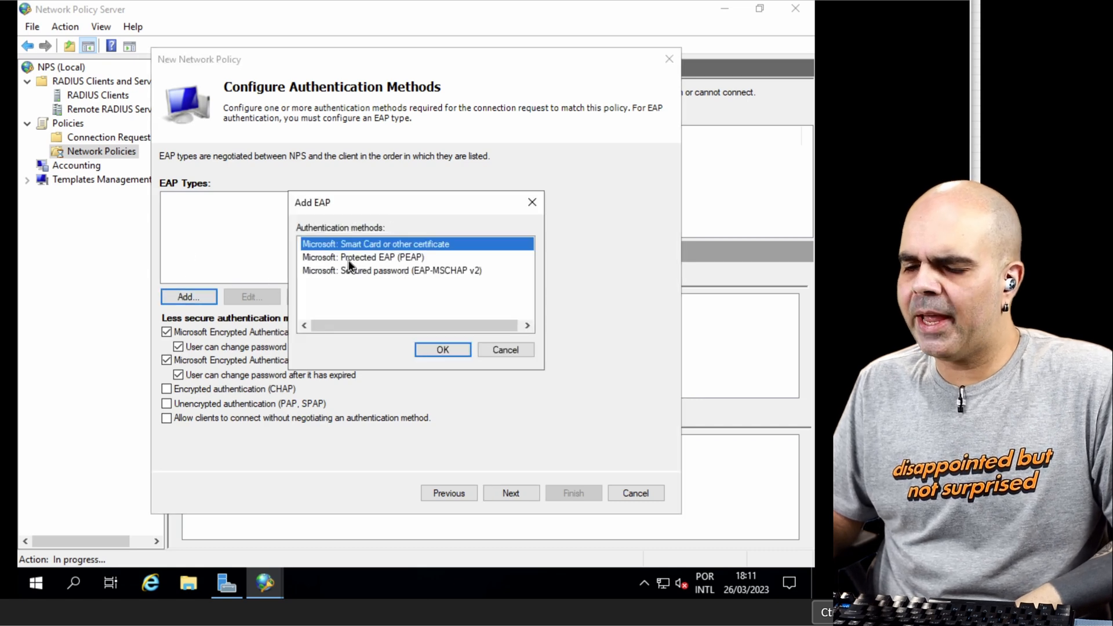
key(Return)
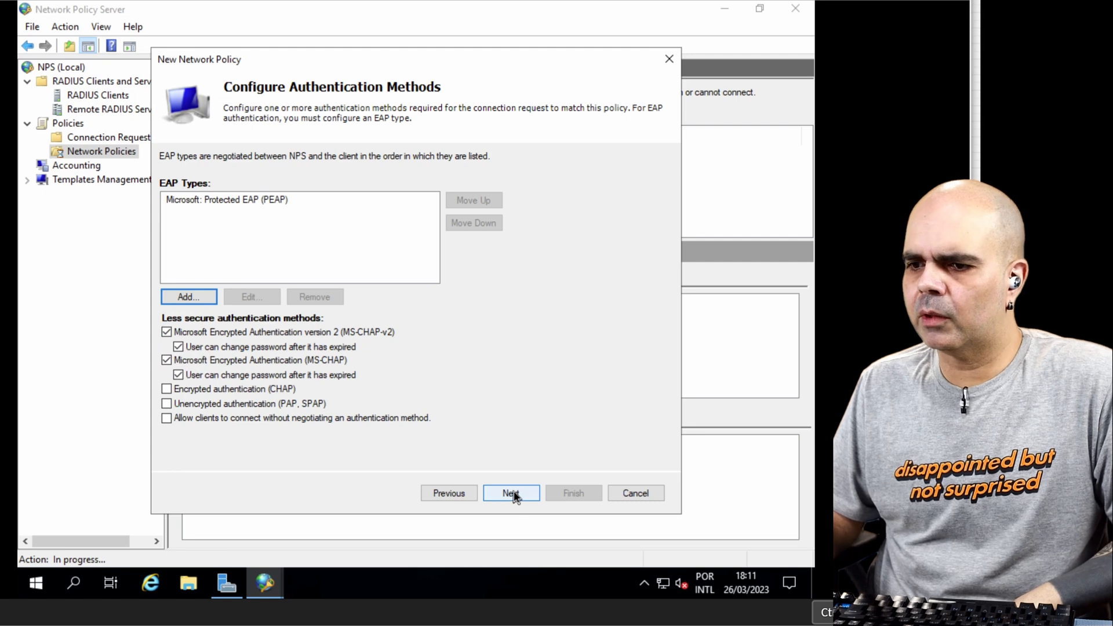
click(254, 298)
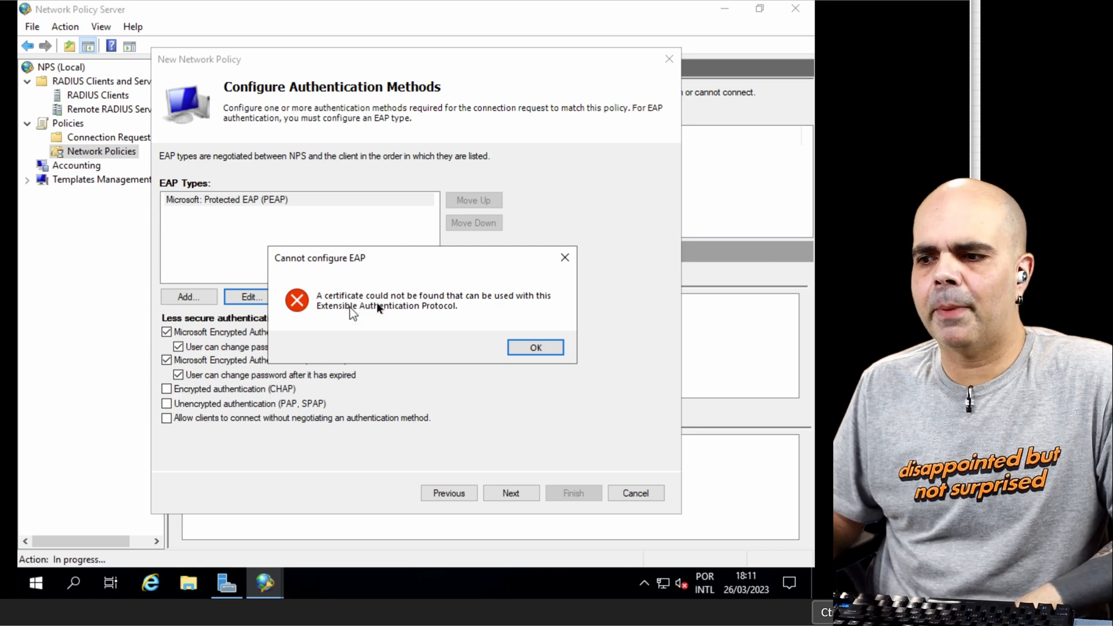
click(523, 349)
Step: Keep the default constraints and settings and finish creating the network policy 802.1x com Usuario e Senha
click(503, 493)
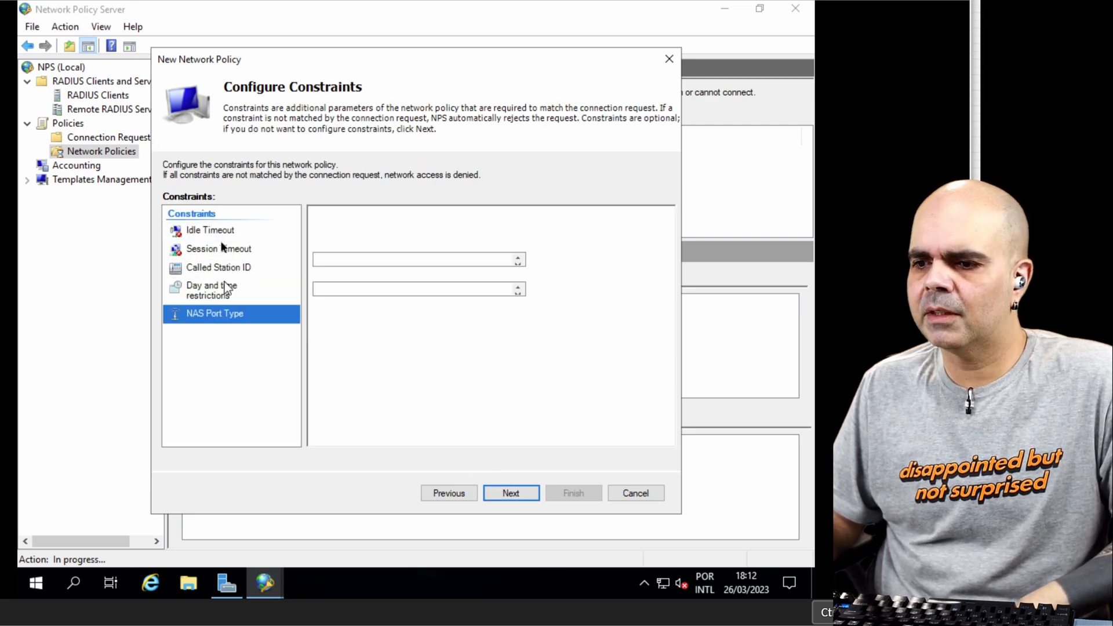
click(523, 493)
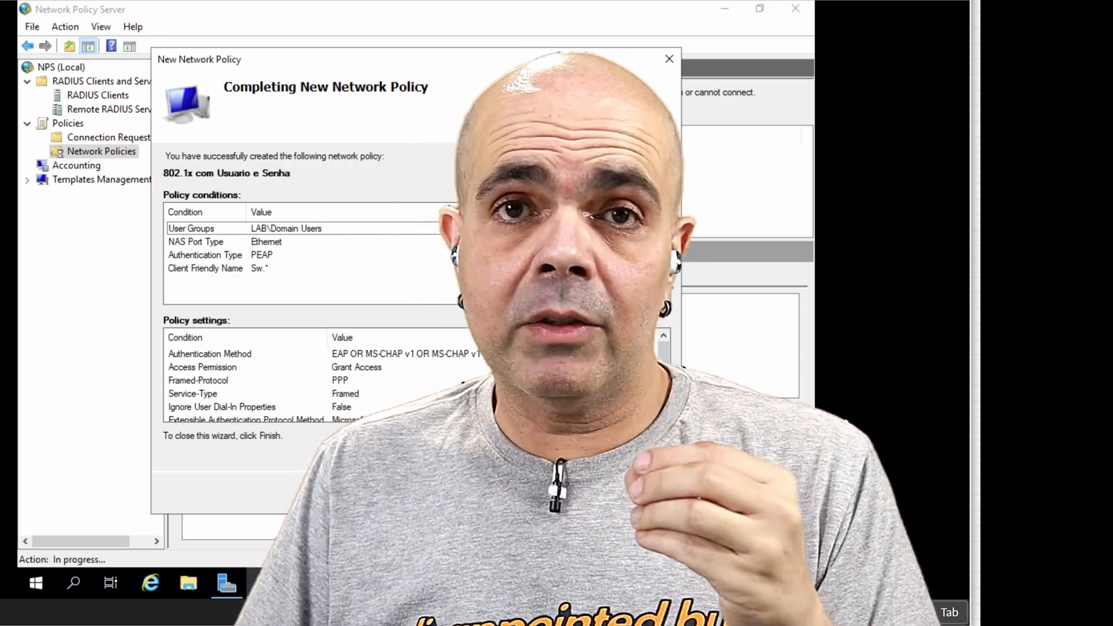
key(Escape)
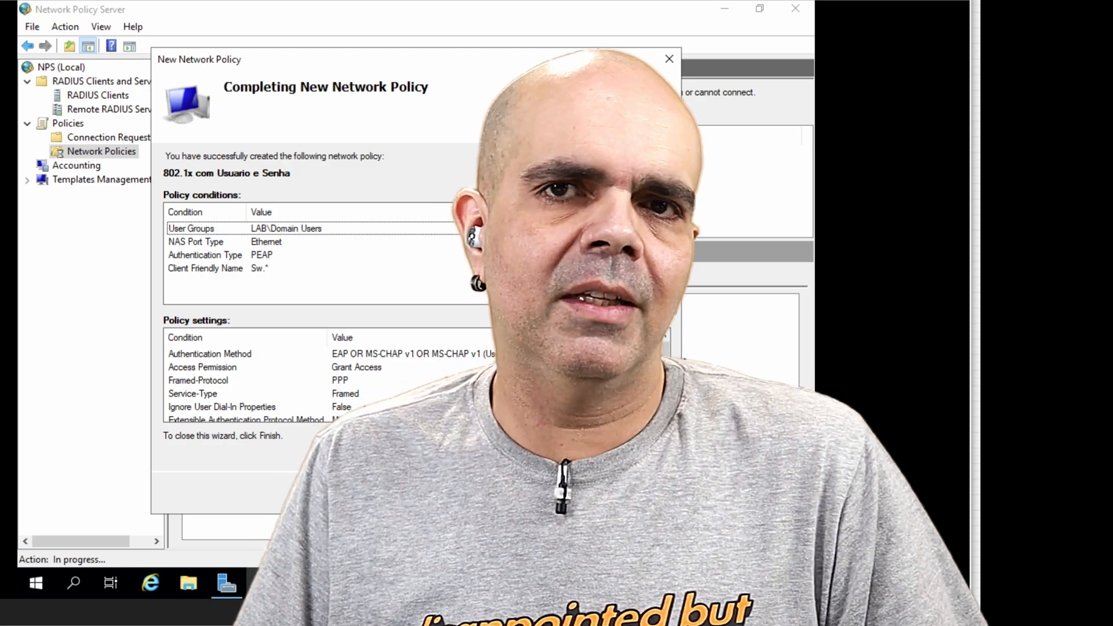
key(Tab)
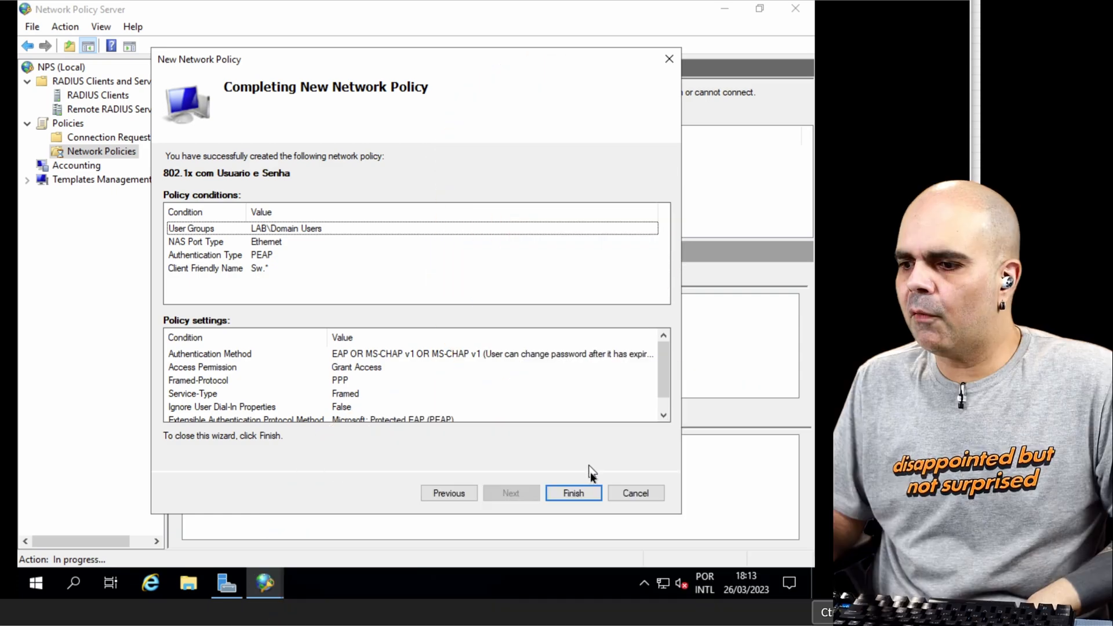
click(571, 492)
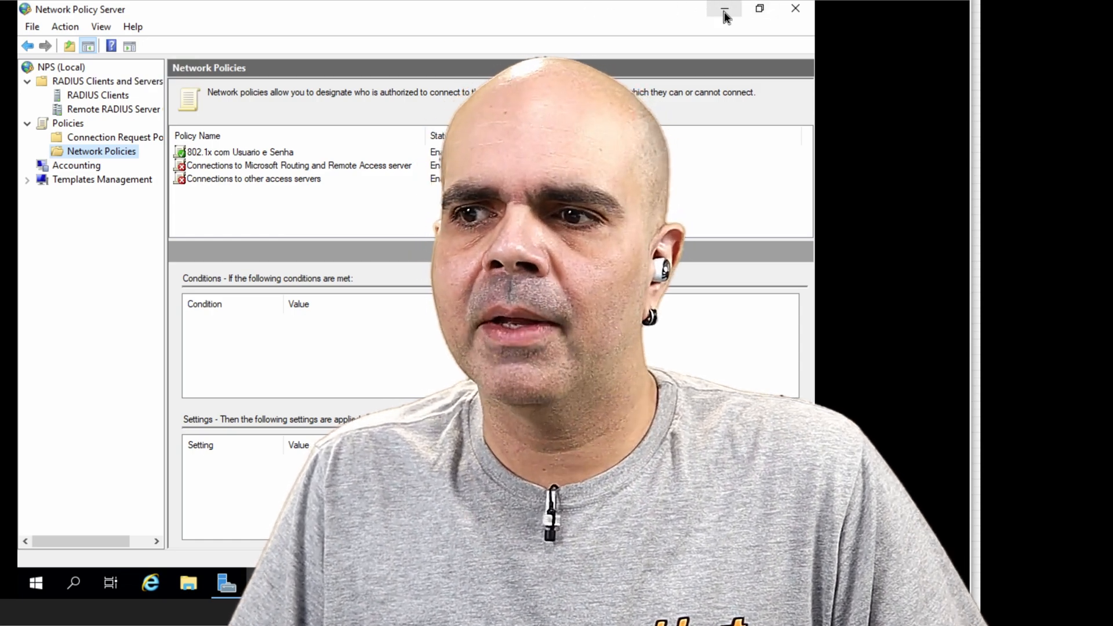
Step: Switch to Server Manager and start adding roles with a role-based or feature-based installation on ADSRV.lab.local
click(724, 12)
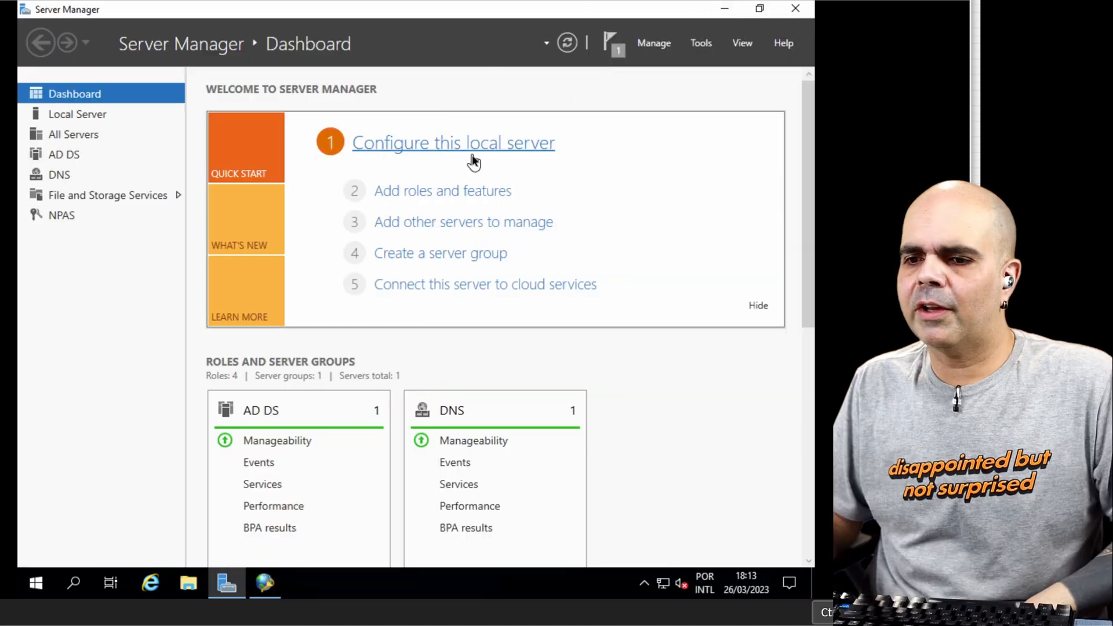
mouse_move(286, 563)
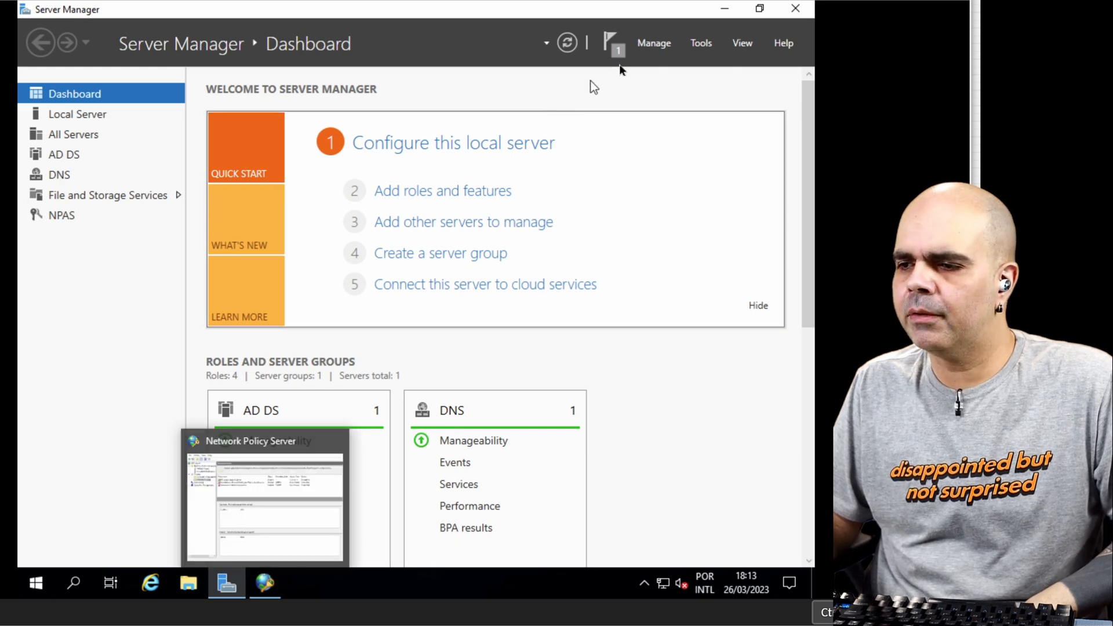
click(440, 193)
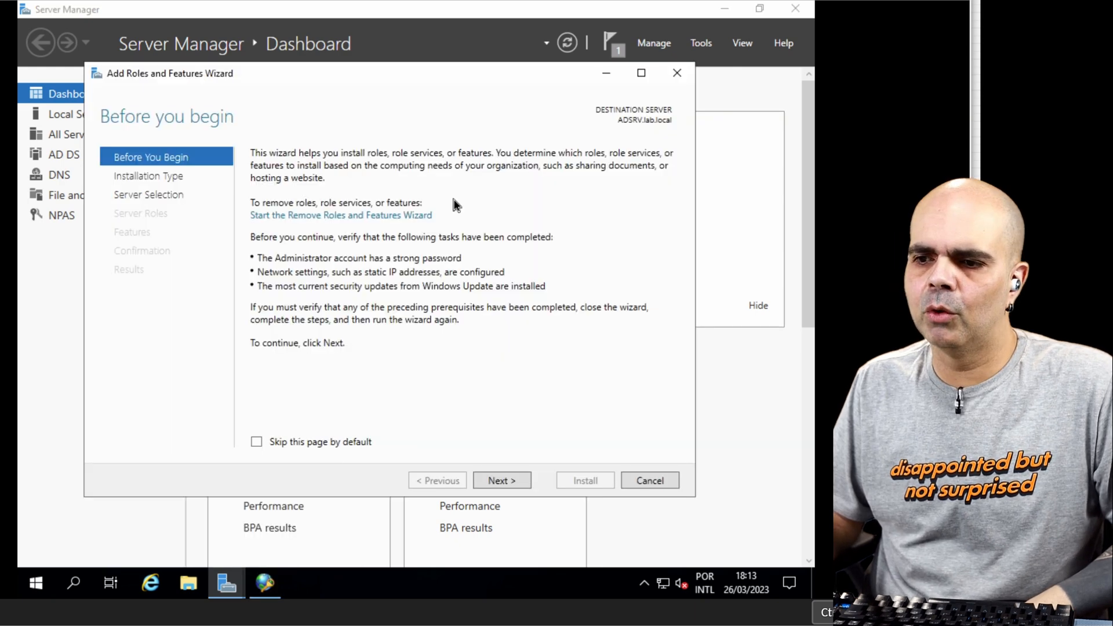
click(502, 481)
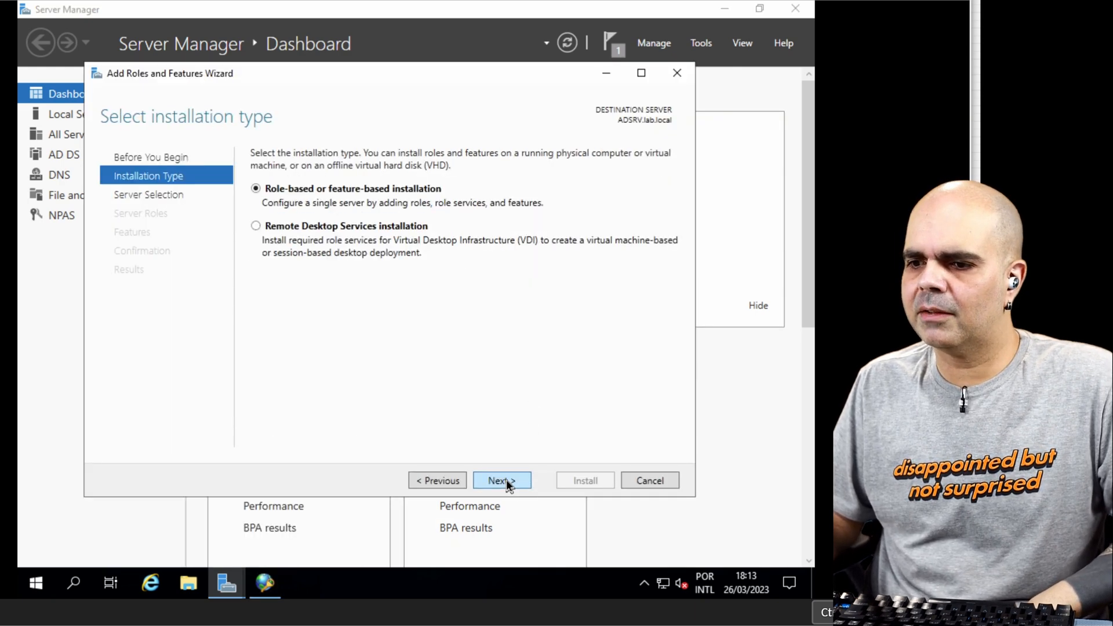
click(506, 482)
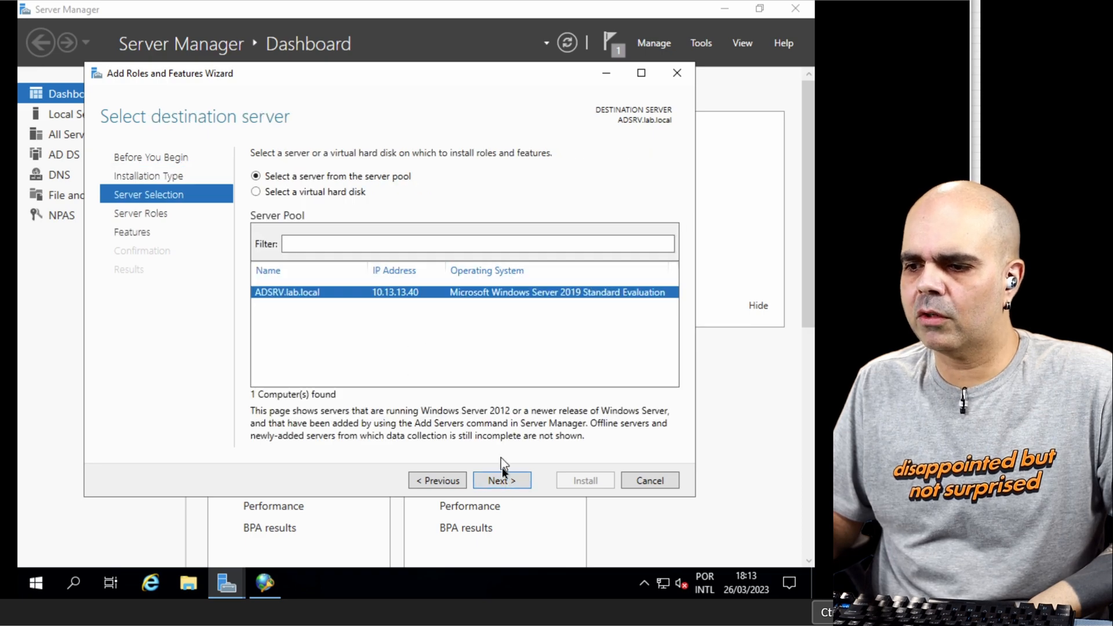
click(502, 479)
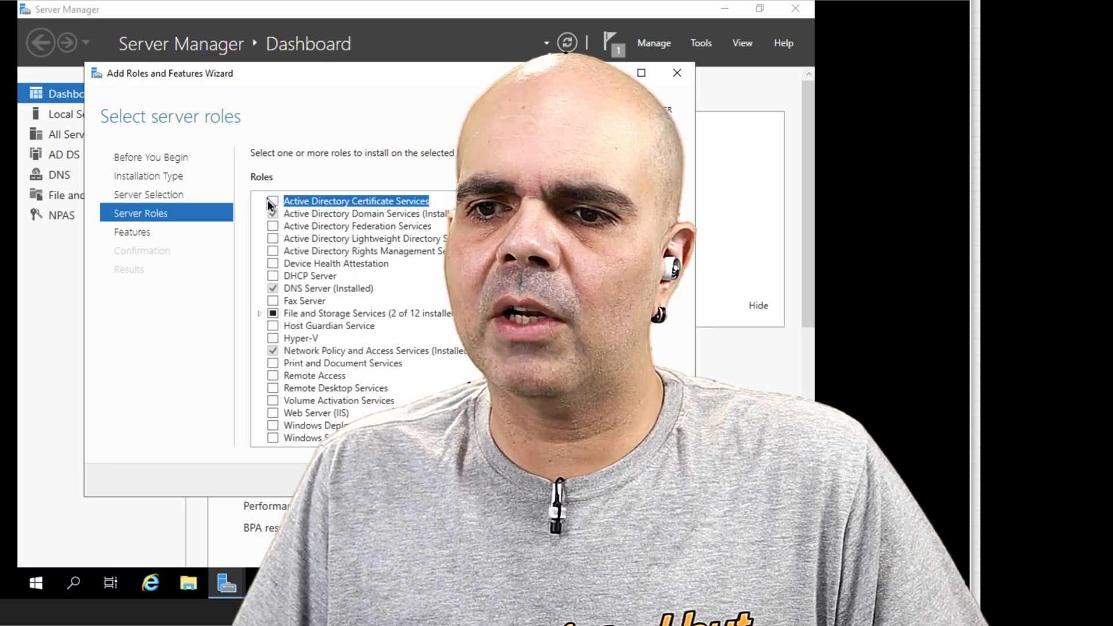
Step: Select the Active Directory Certificate Services role with its required features and continue to its role services
click(273, 202)
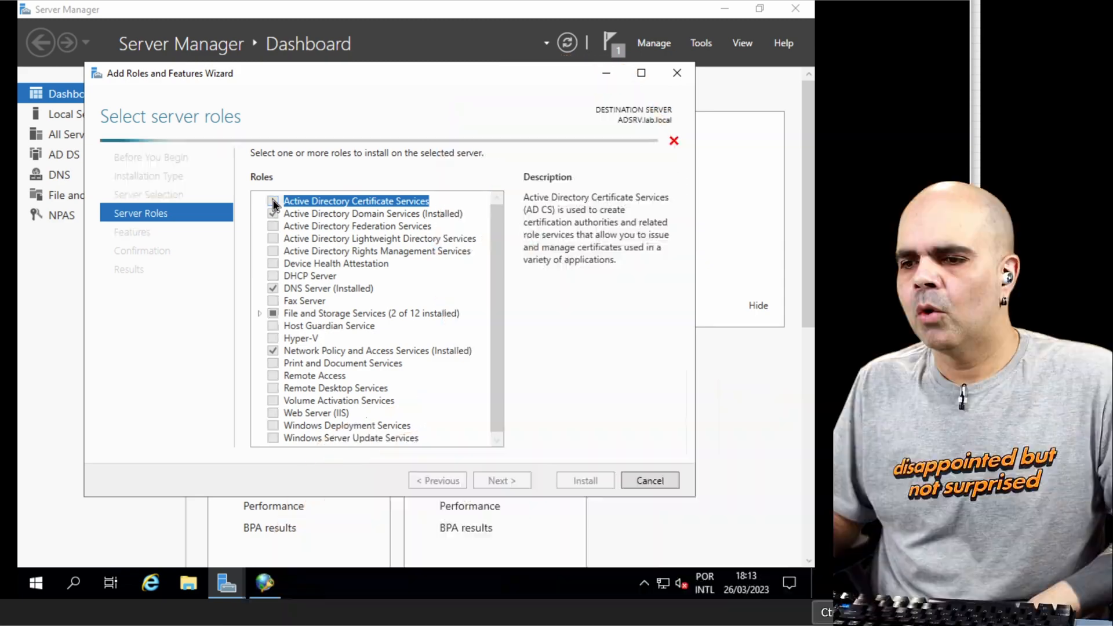
click(427, 422)
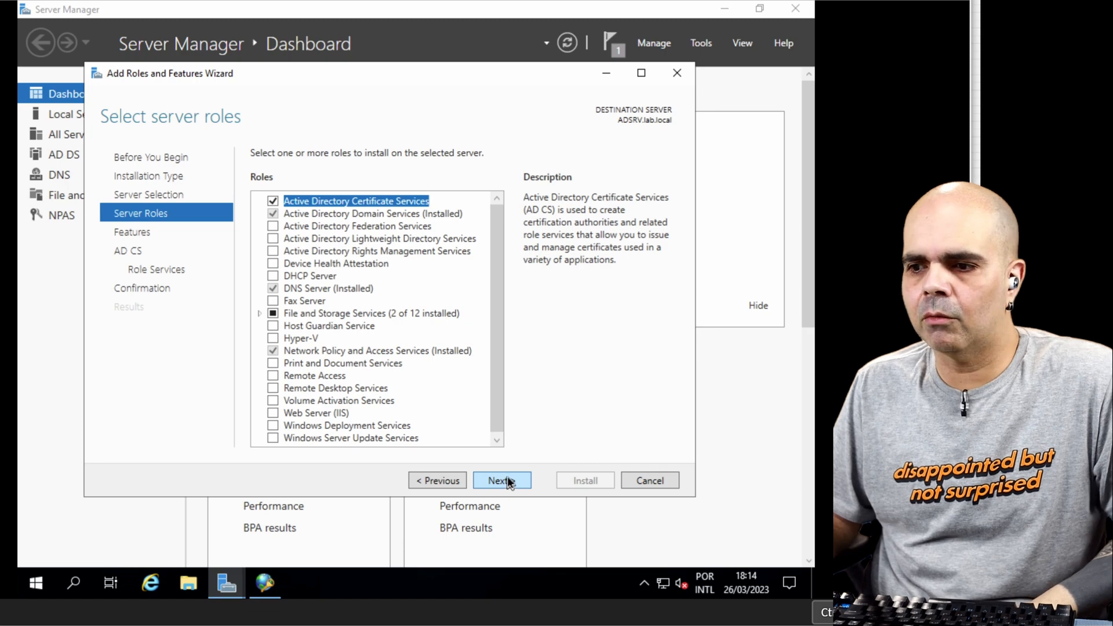
click(501, 480)
click(557, 522)
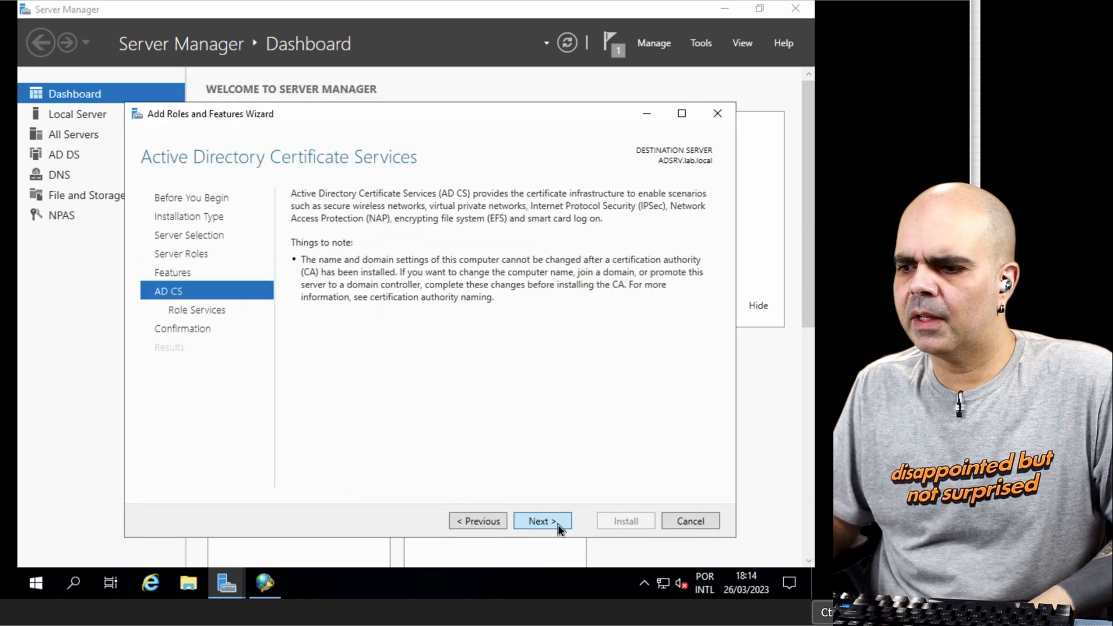
click(557, 523)
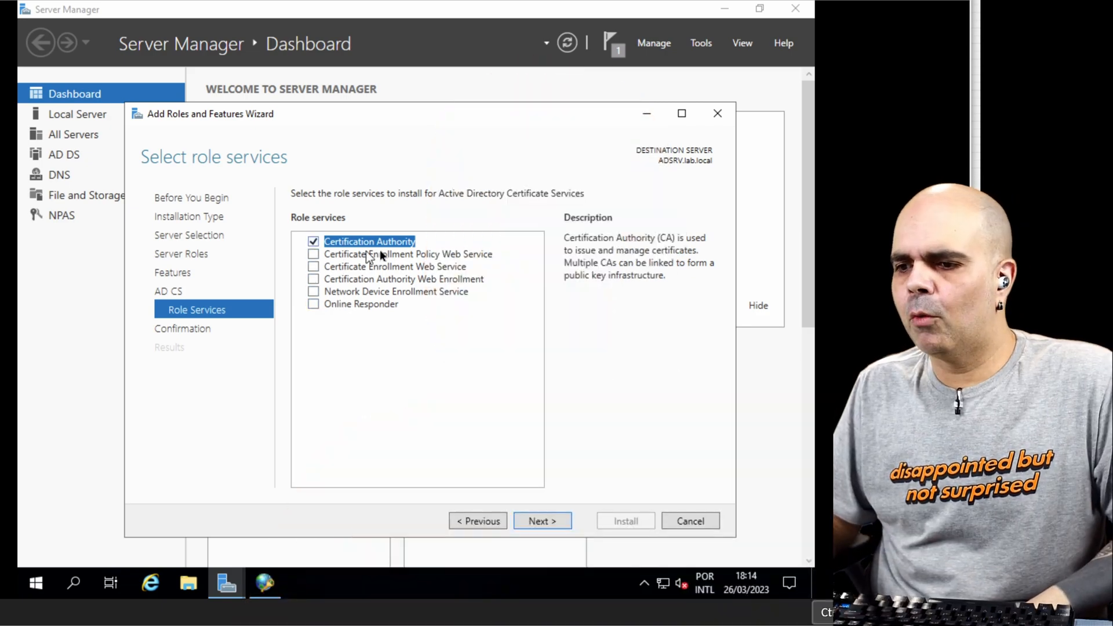
Step: Add all remaining AD CS role services alongside Certification Authority, from Certificate Enrollment Policy Web Service to Online Responder, including their required features
click(313, 254)
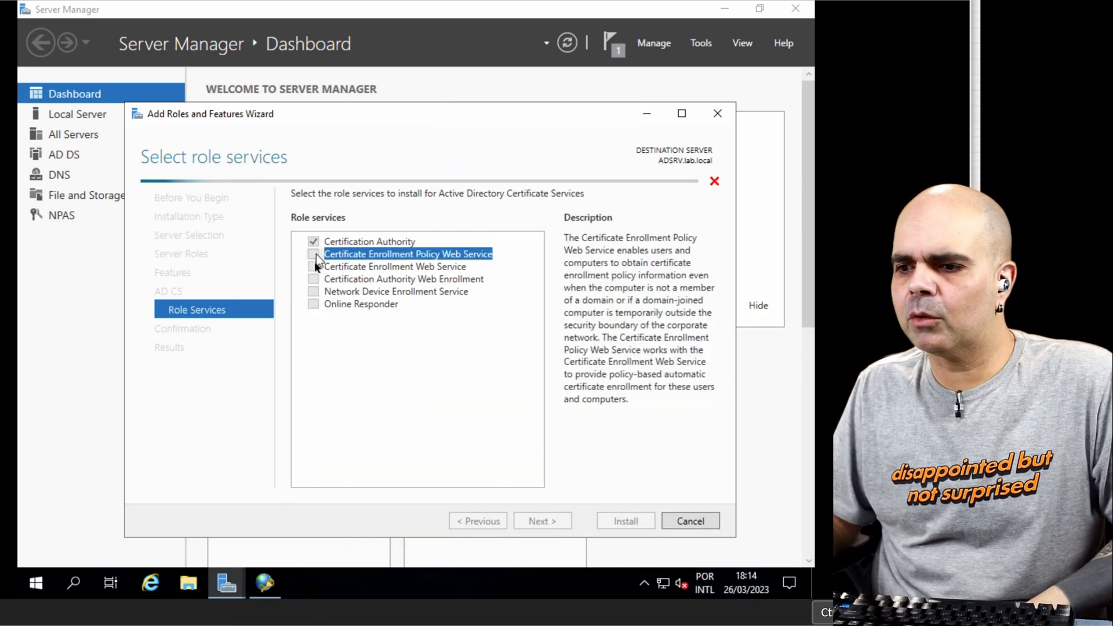
key(Return)
click(313, 266)
click(313, 279)
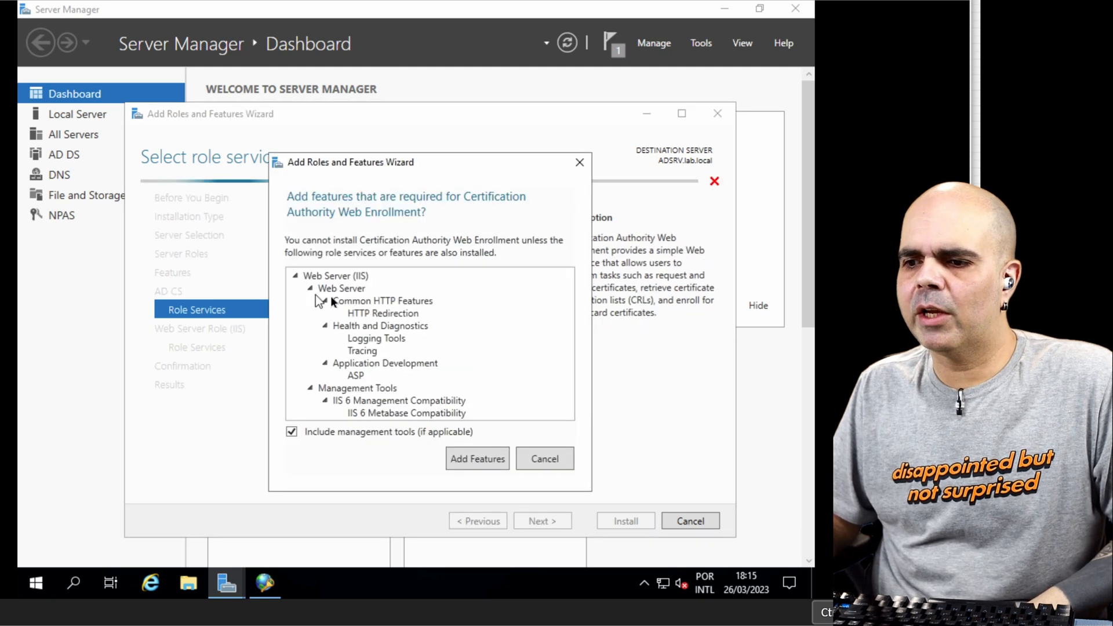
click(484, 463)
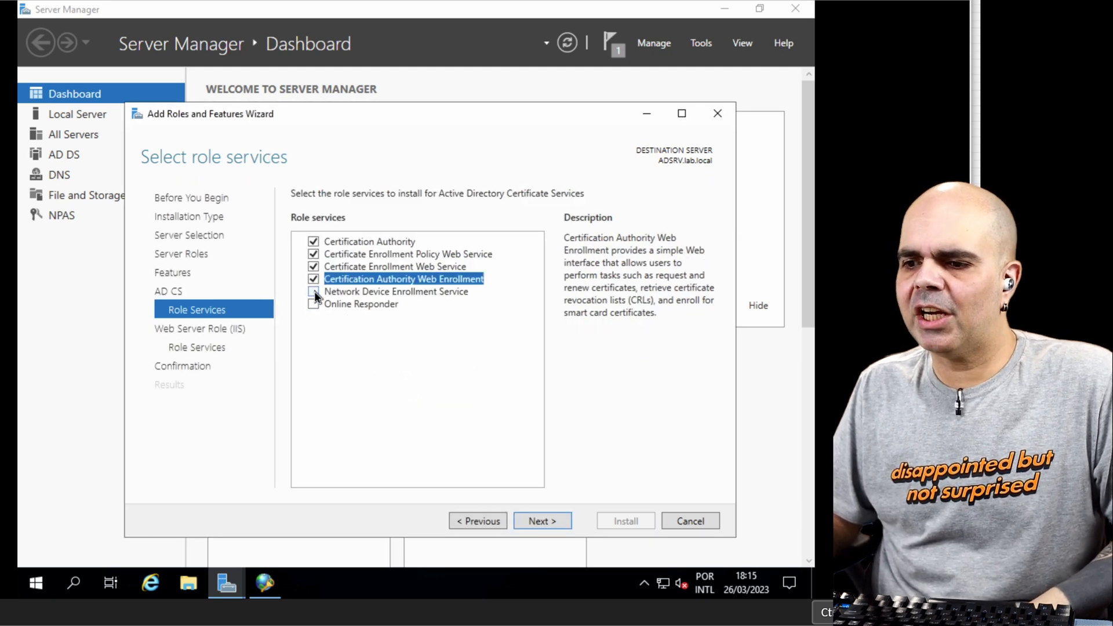
click(314, 292)
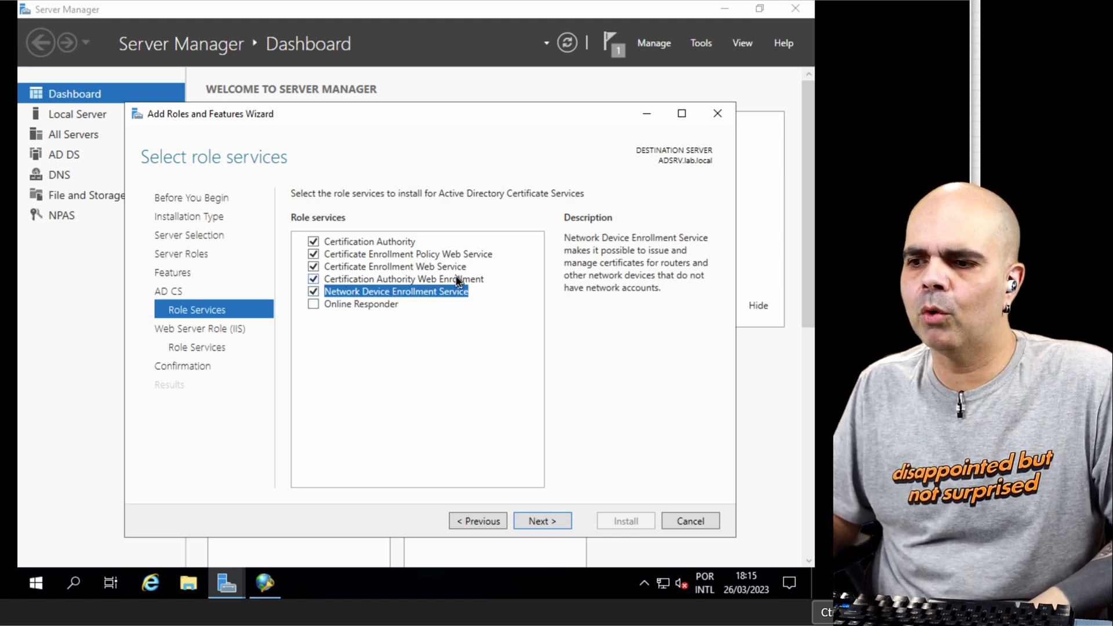
click(316, 304)
click(461, 448)
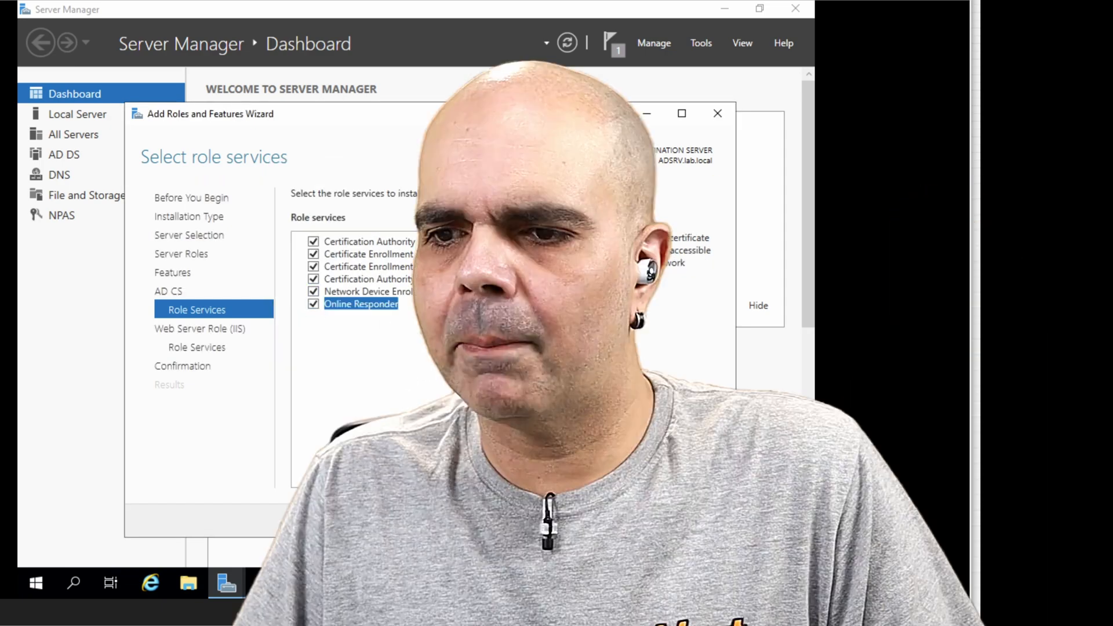
Step: Accept the default Web Server (IIS) role services, install the selected roles and close the wizard
click(552, 520)
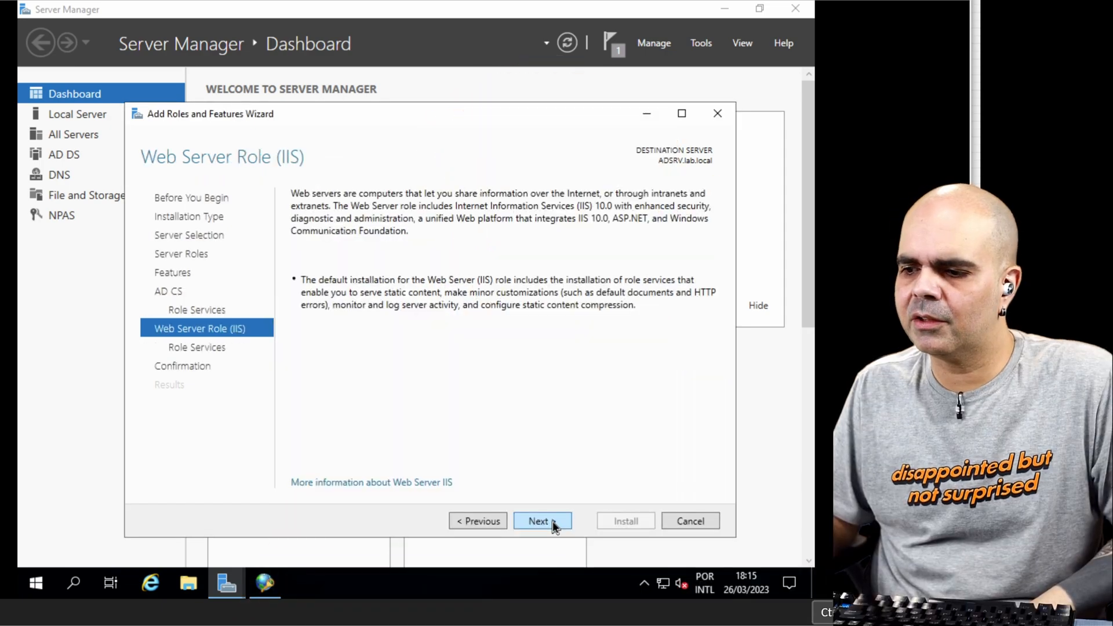
click(551, 521)
click(557, 521)
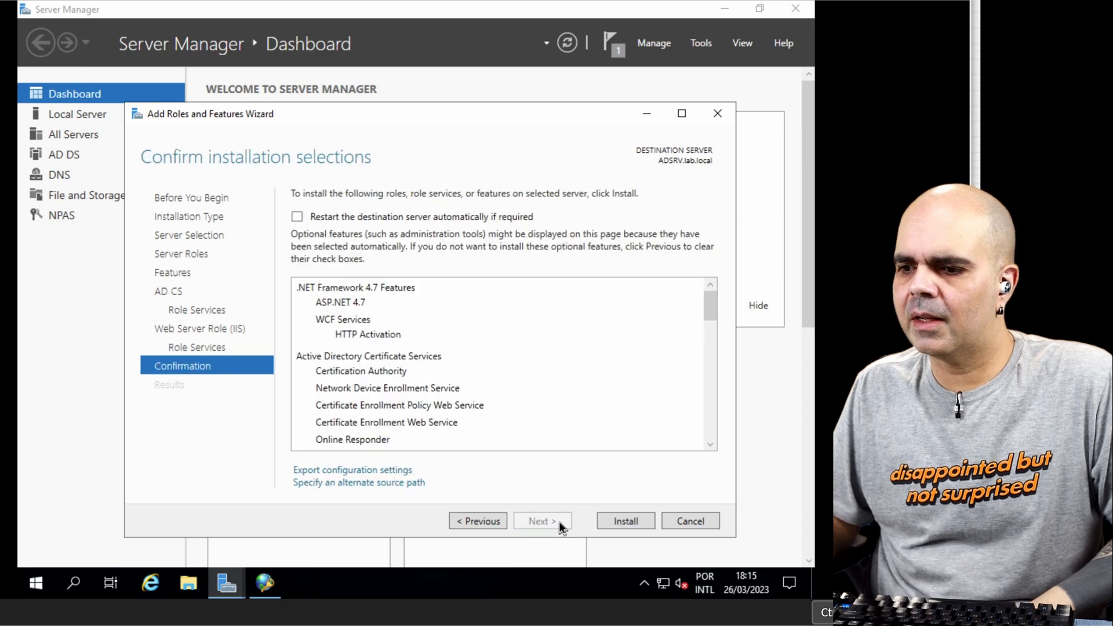
click(612, 522)
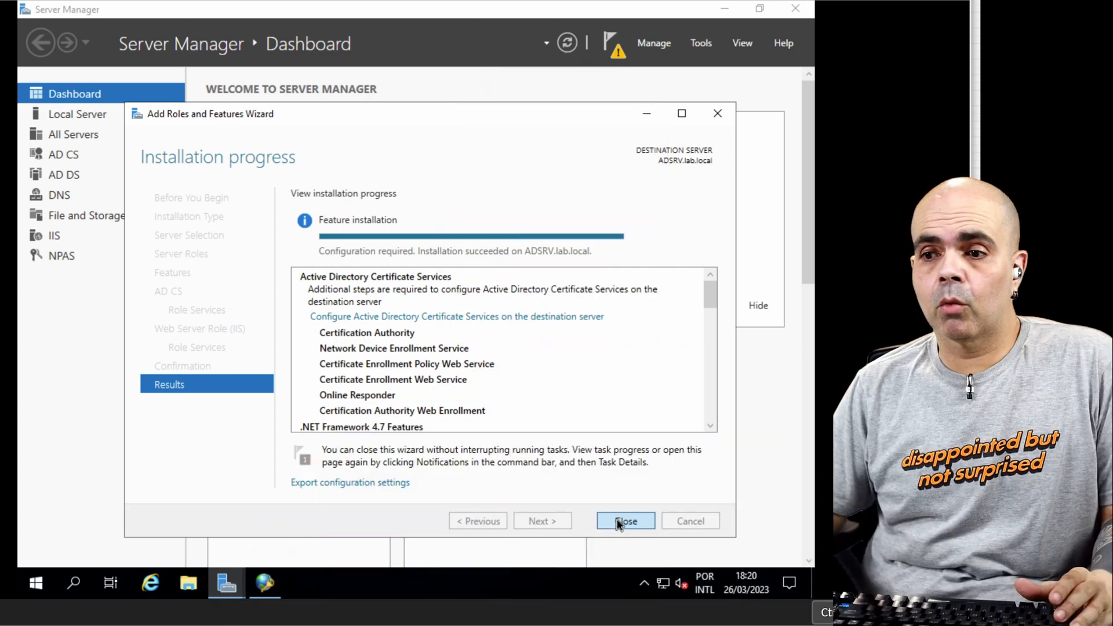
click(619, 523)
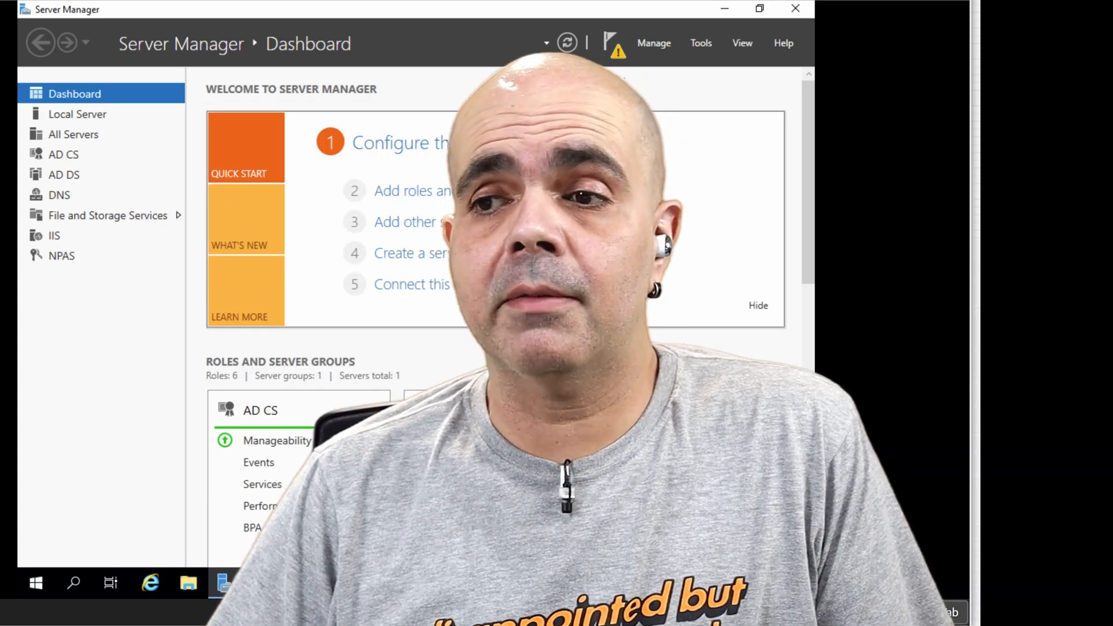
Step: Start the AD CS post-deployment configuration, keep the LAB\Administrator credentials and select only the Certification Authority role service
click(608, 49)
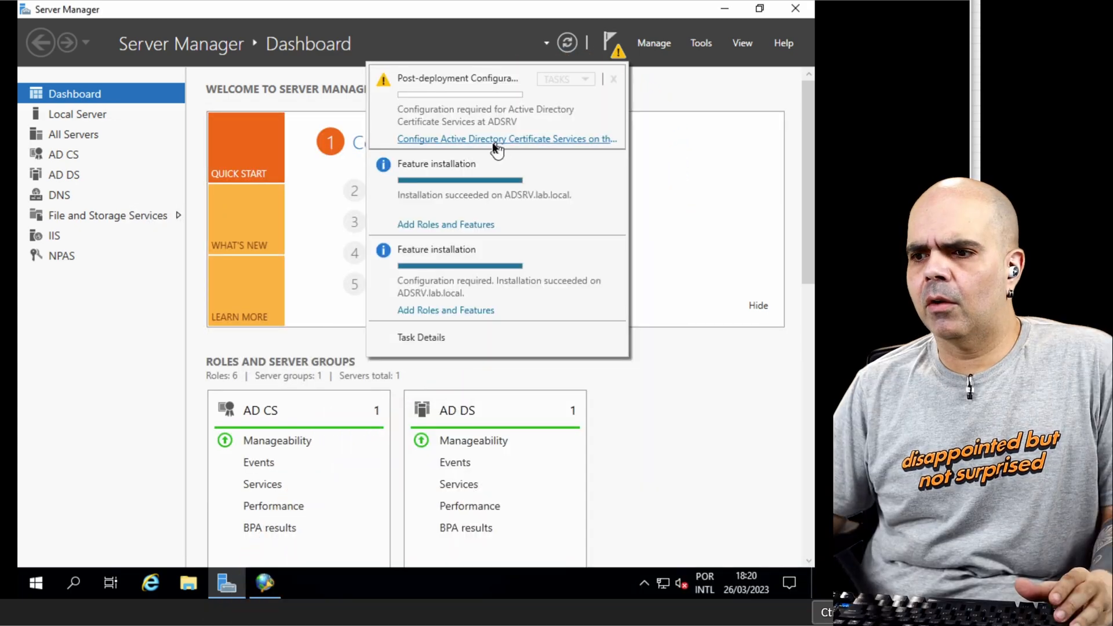
click(533, 140)
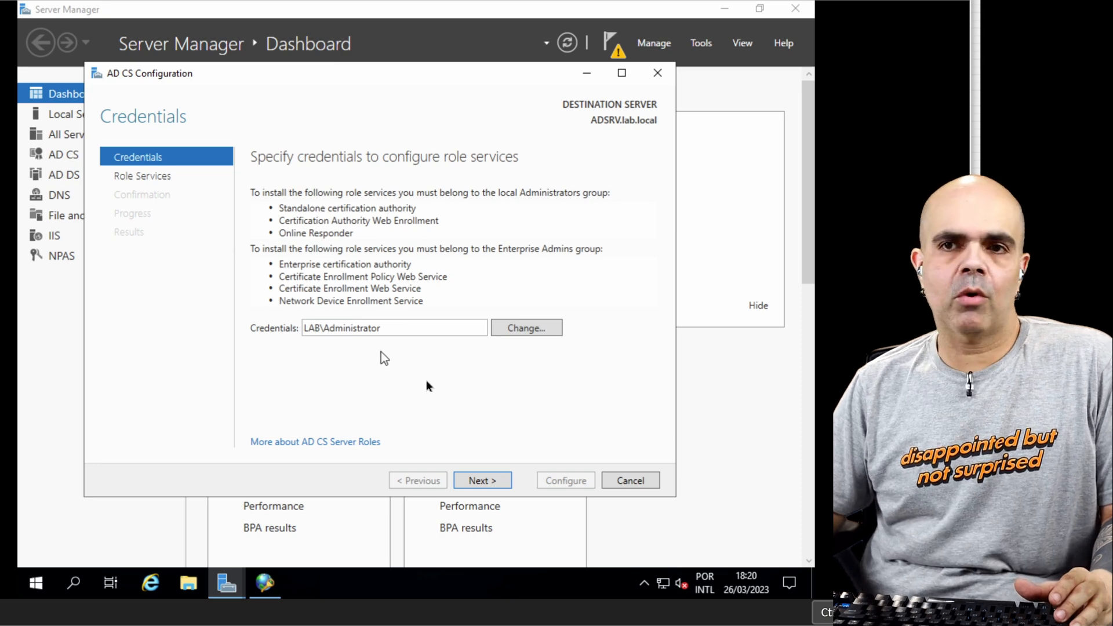
click(477, 482)
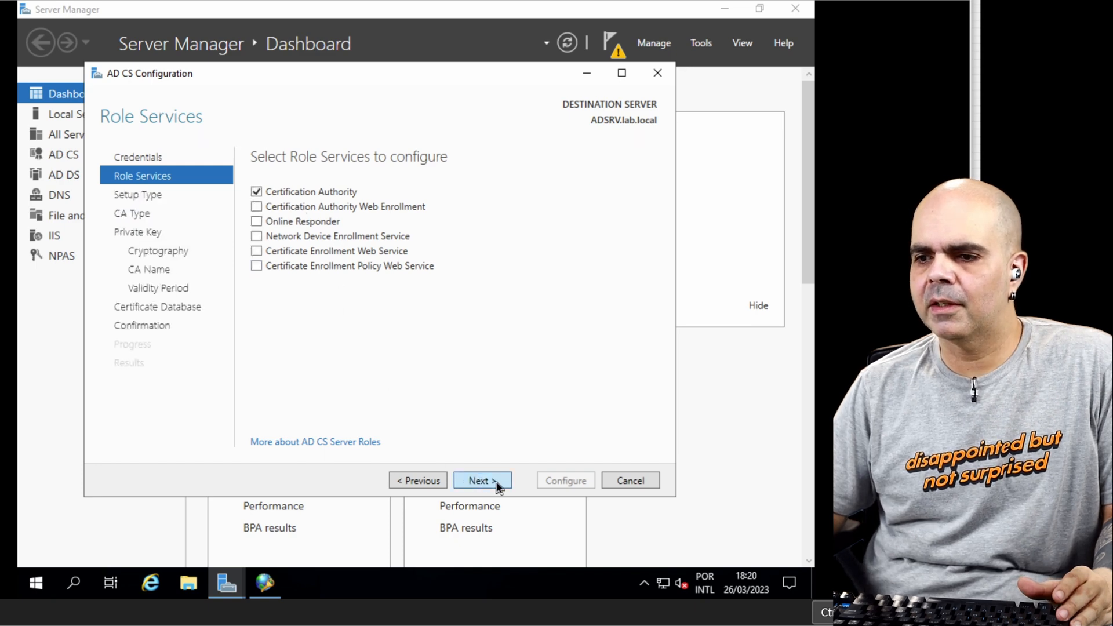
click(478, 481)
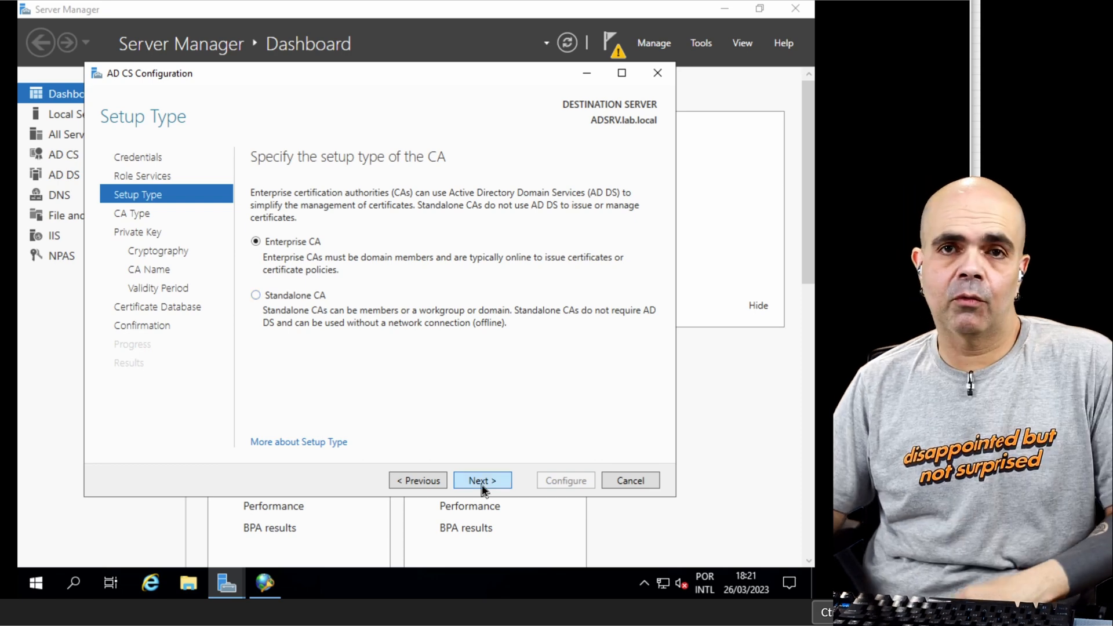
Step: Set the certification authority up as an Enterprise CA of type Root CA
click(481, 484)
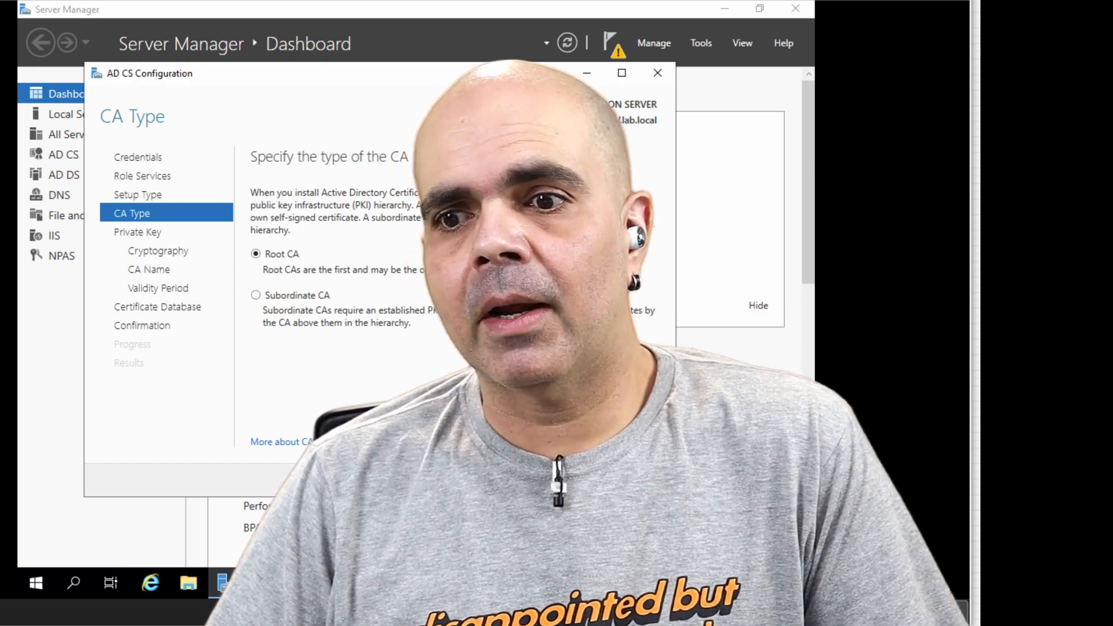
key(Tab)
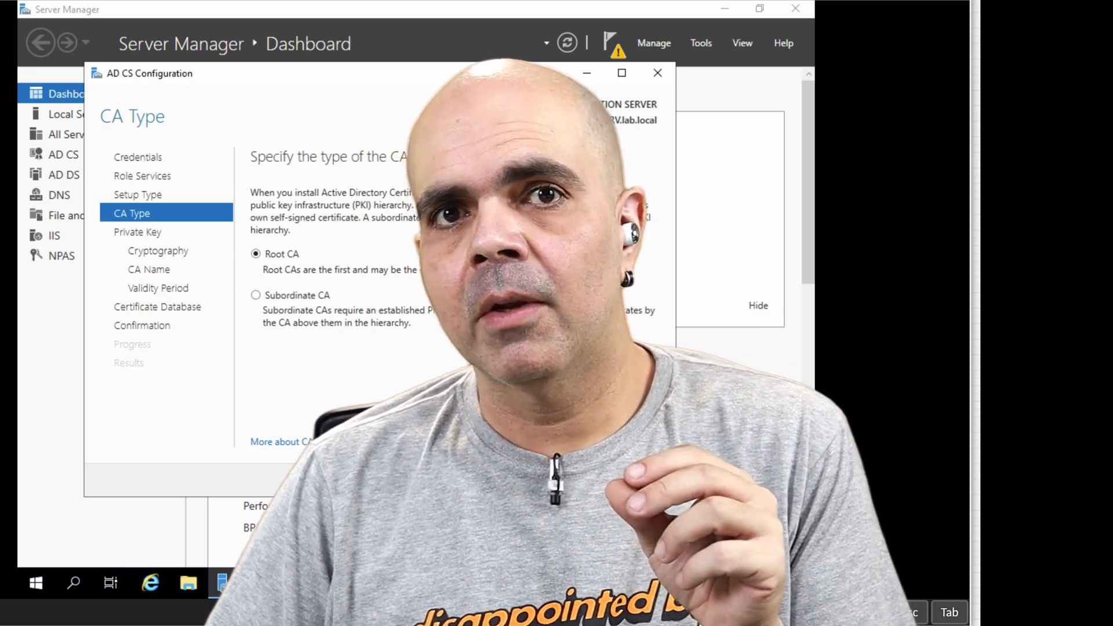
key(Escape)
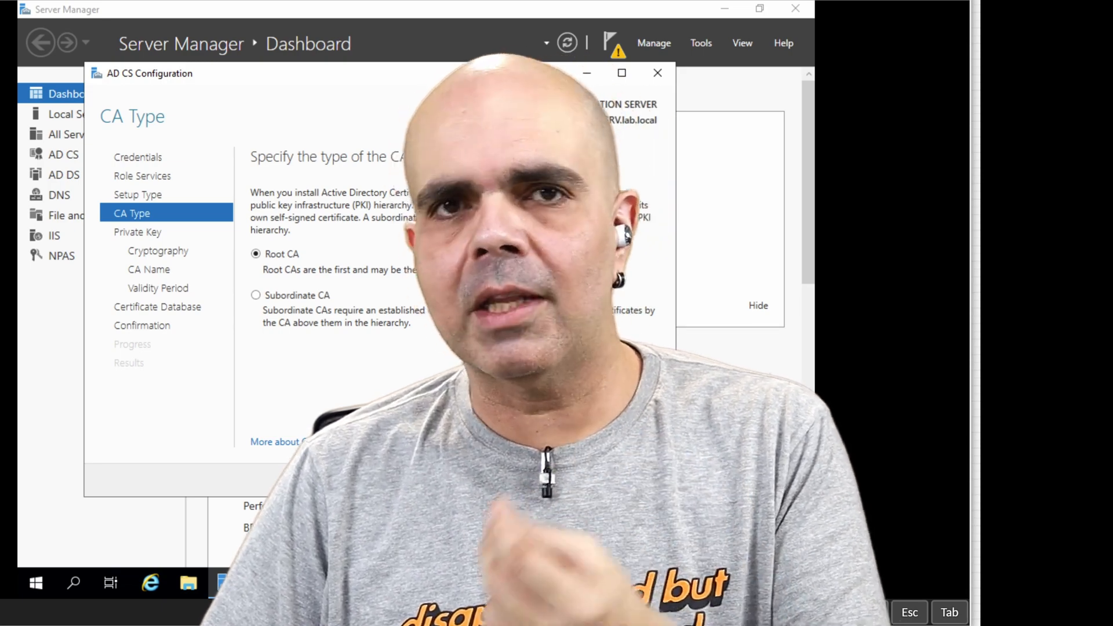
click(482, 479)
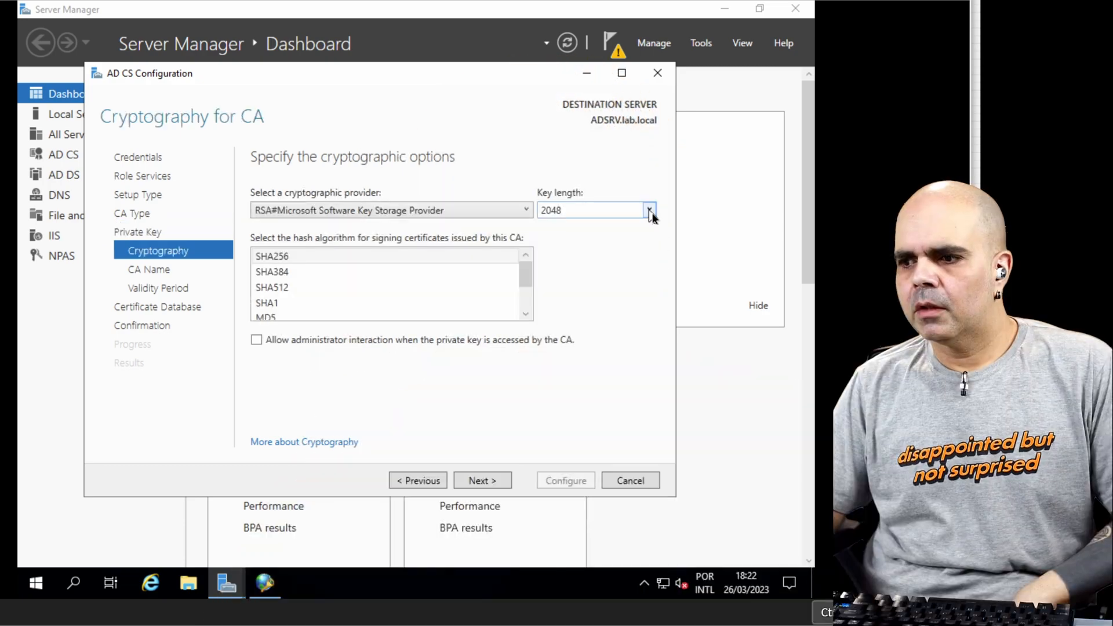
Step: Use a new RSA#Microsoft Software Key Storage Provider private key with length 4096 and SHA256, allowing administrator interaction on key access
click(649, 210)
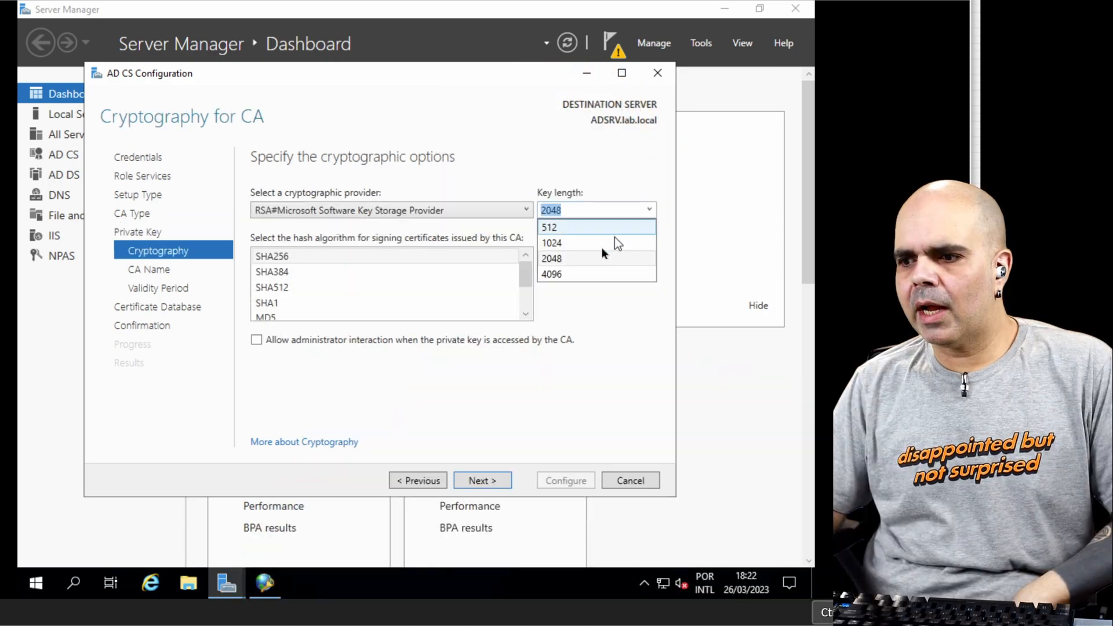
click(561, 274)
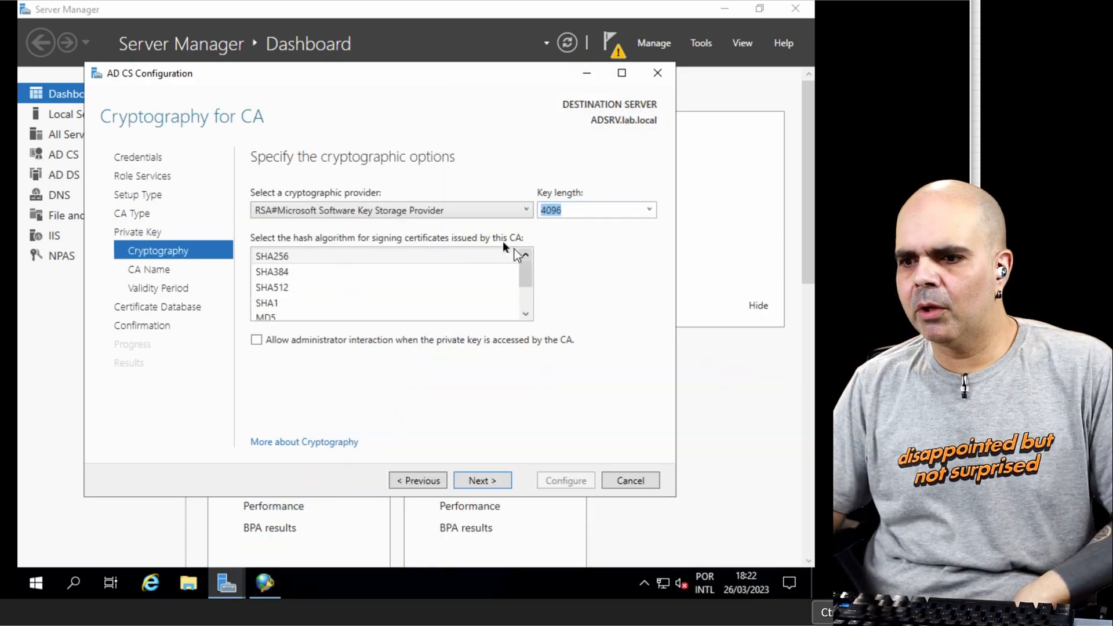
click(525, 209)
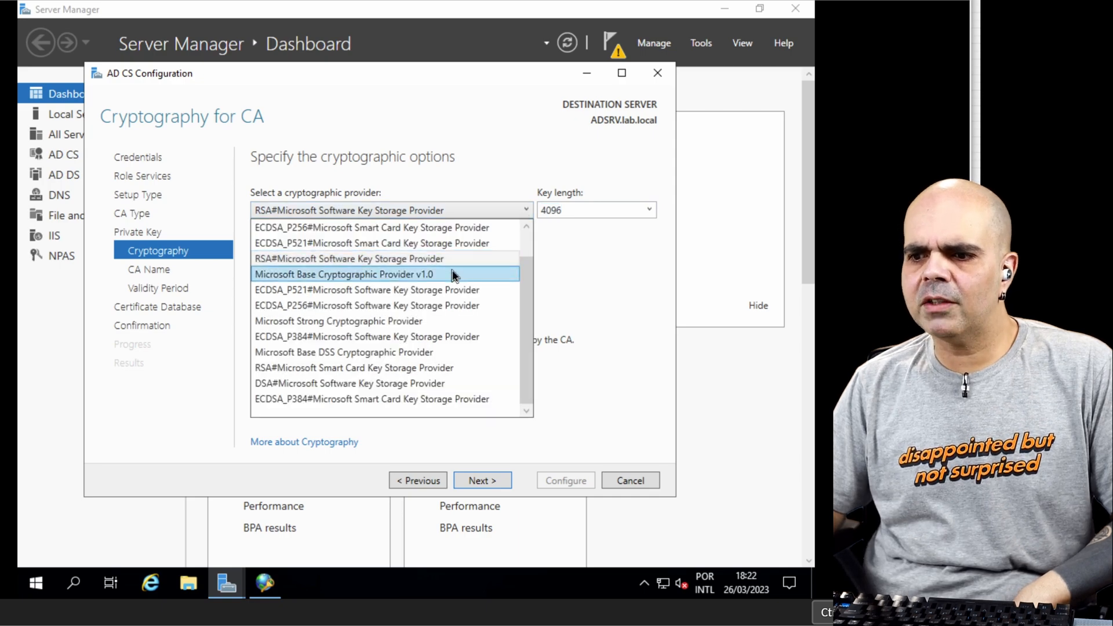
click(454, 261)
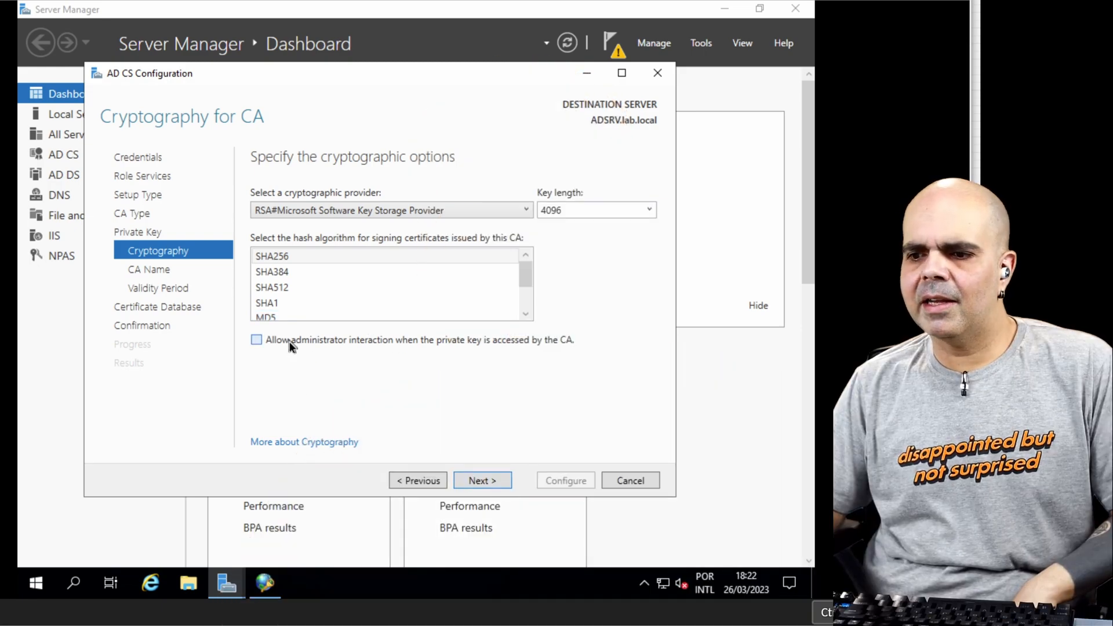
click(289, 344)
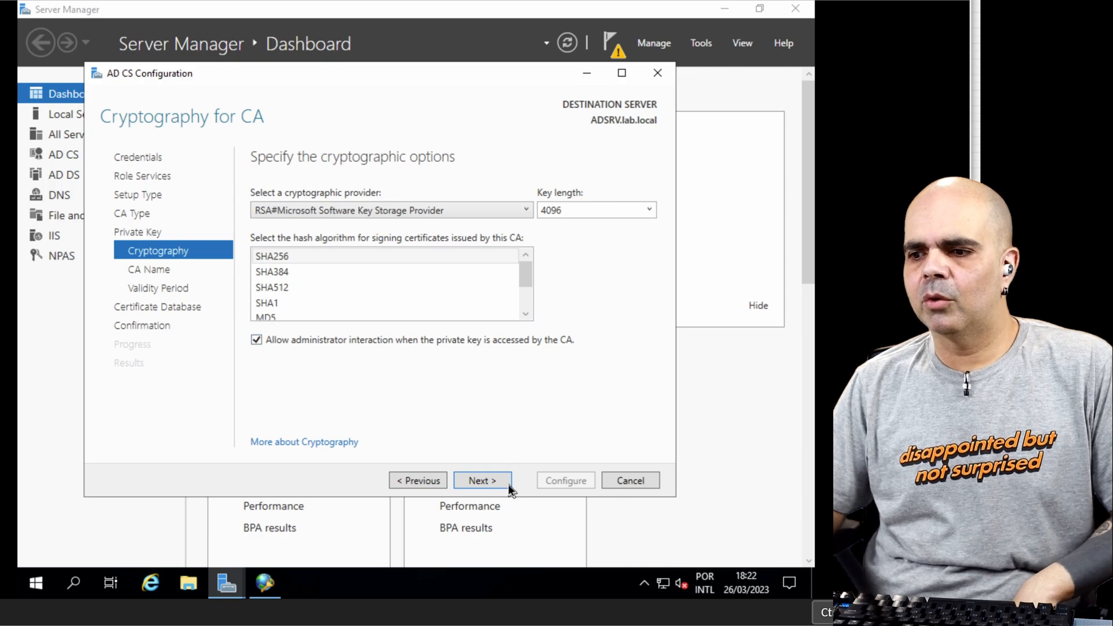
click(491, 481)
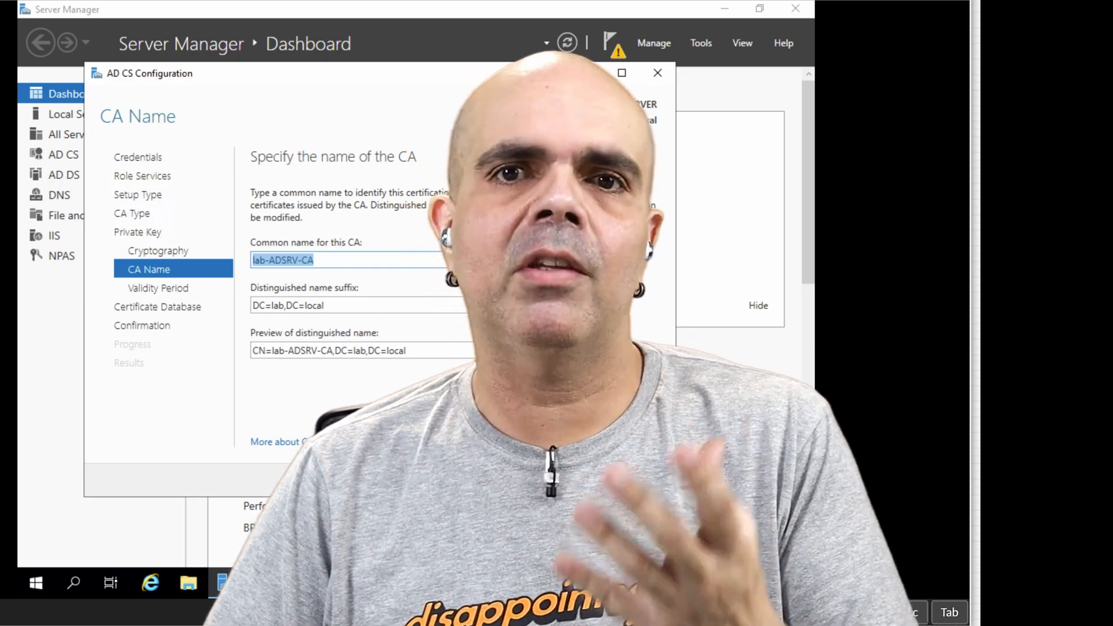
Step: Accept the default CA name, 5-year validity and database locations, then apply the Certification Authority configuration and close the wizard
click(482, 481)
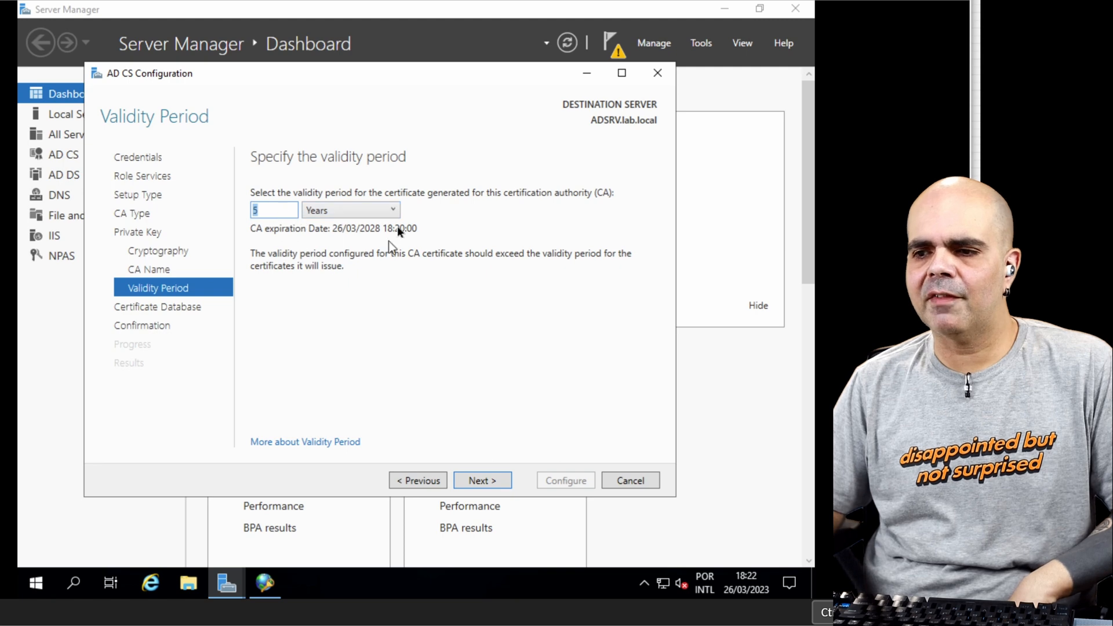
click(394, 211)
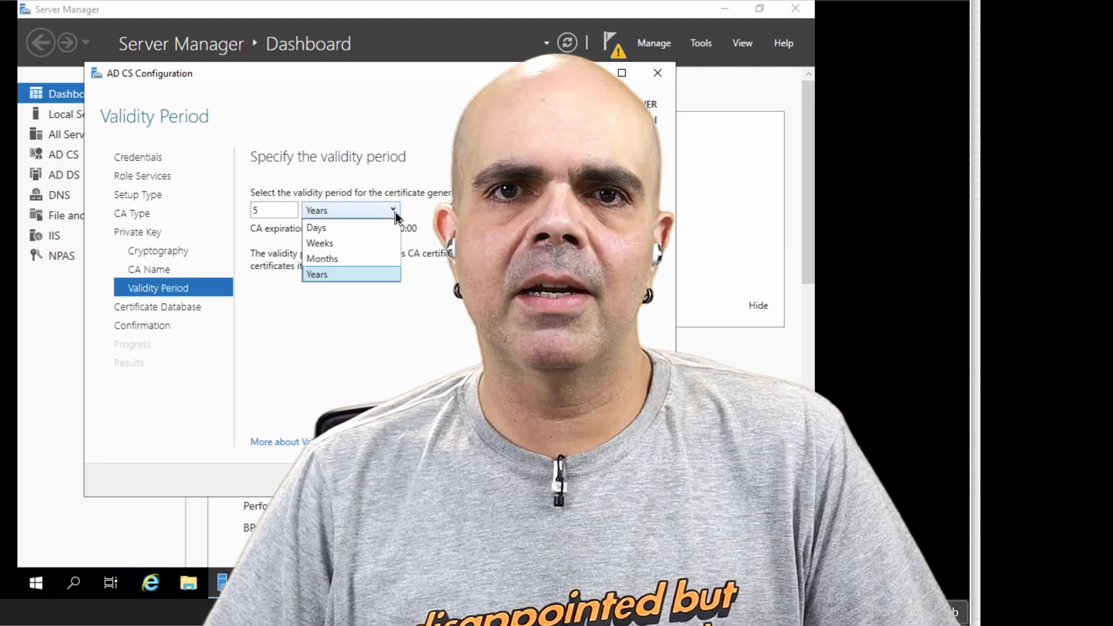
click(415, 353)
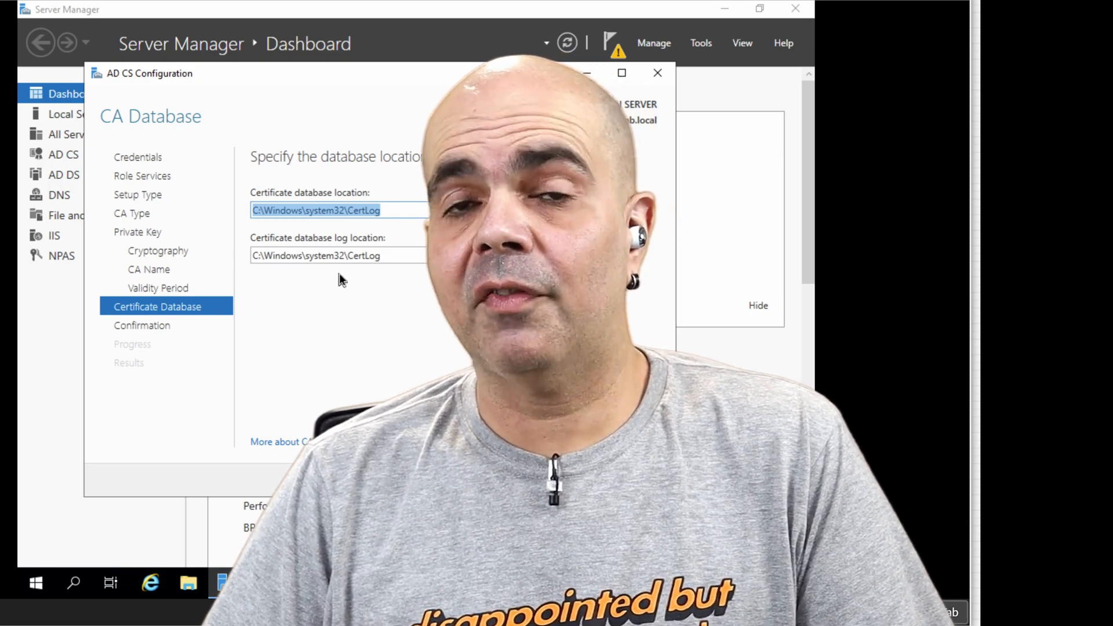
click(482, 480)
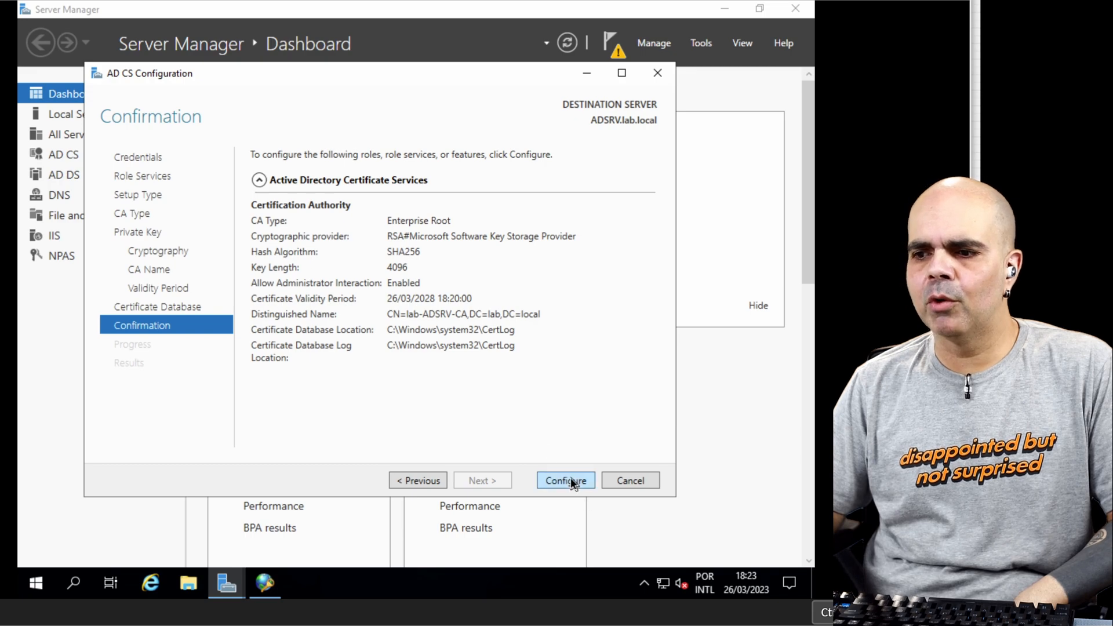
click(567, 480)
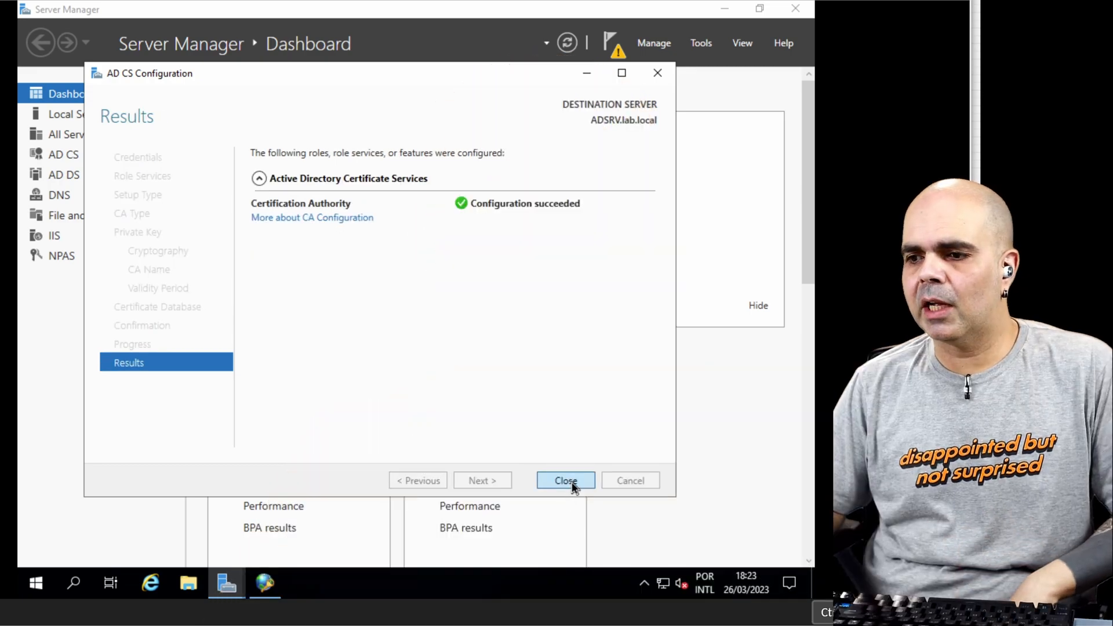
click(566, 480)
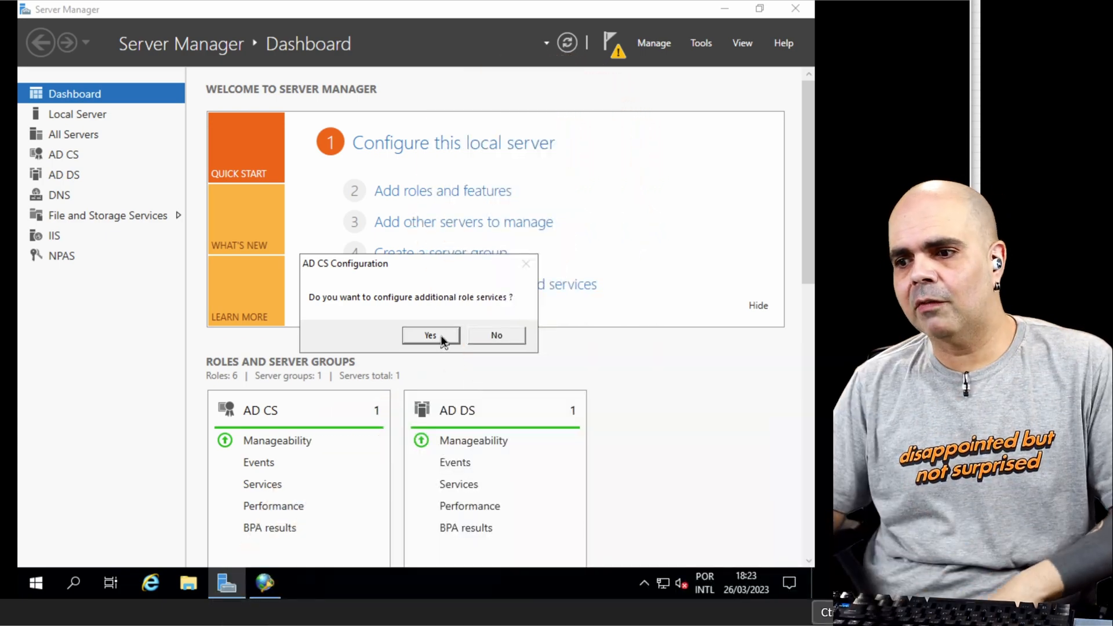
Step: Continue configuring additional role services, selecting all remaining ones from Certification Authority Web Enrollment to Certificate Enrollment Policy Web Service
click(430, 335)
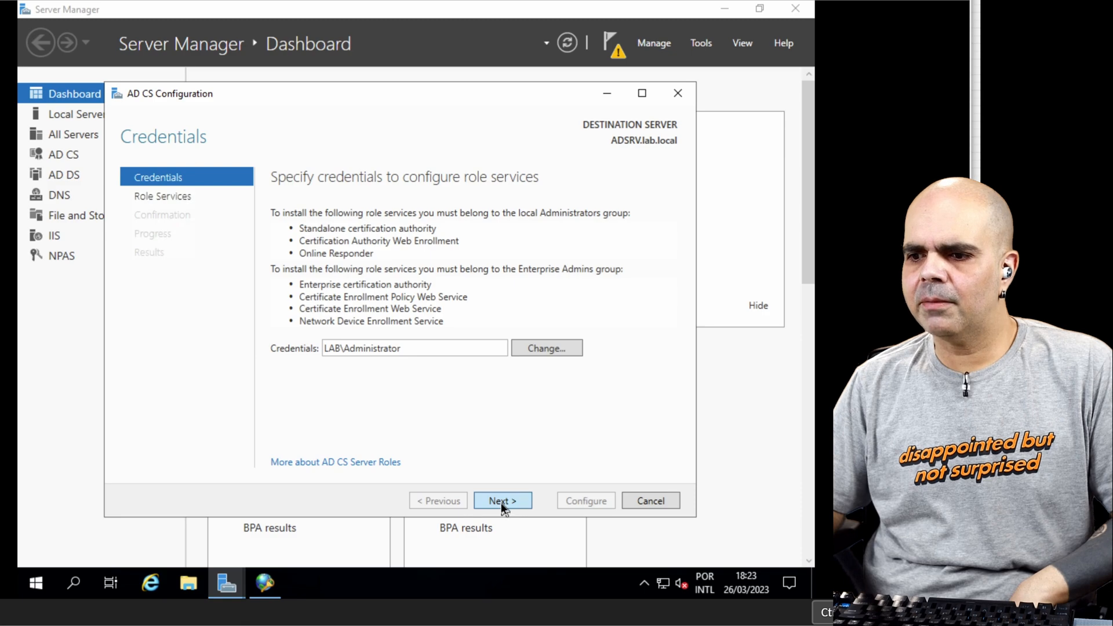
click(502, 502)
click(276, 256)
click(277, 271)
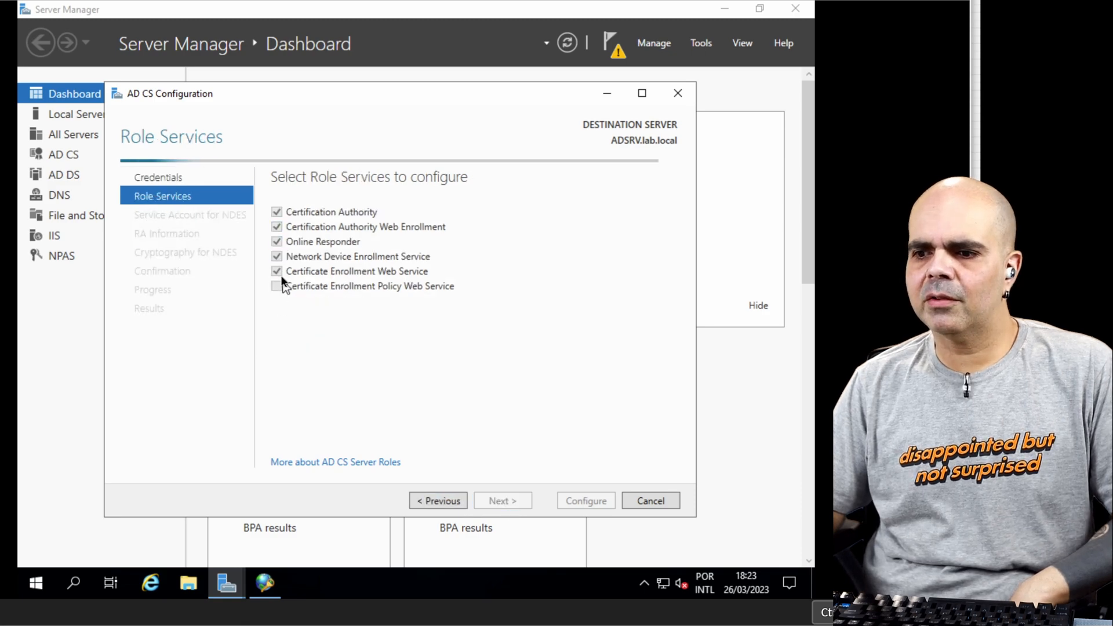
click(277, 286)
click(502, 500)
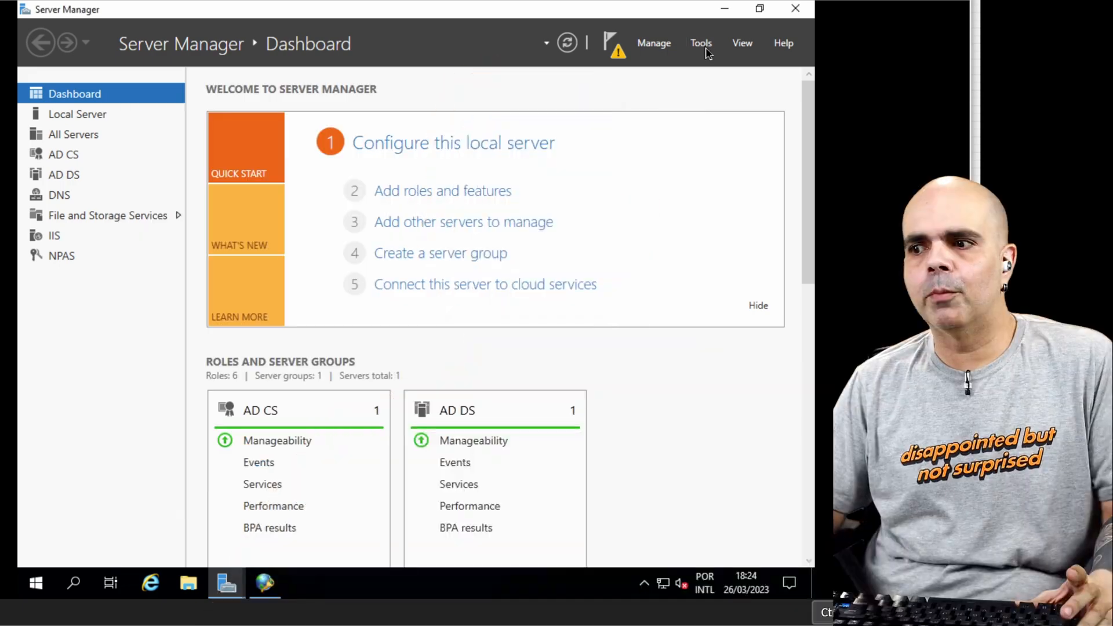
Step: Open Active Directory Users and Computers, list the Builtin container of lab.local and widen its Name column
click(701, 43)
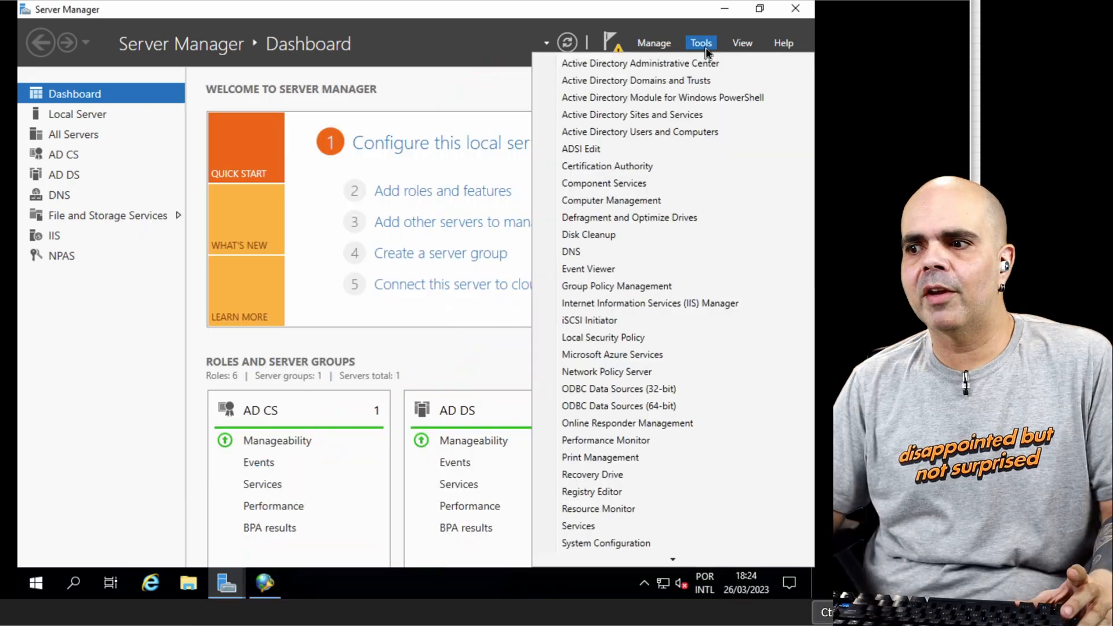
click(700, 133)
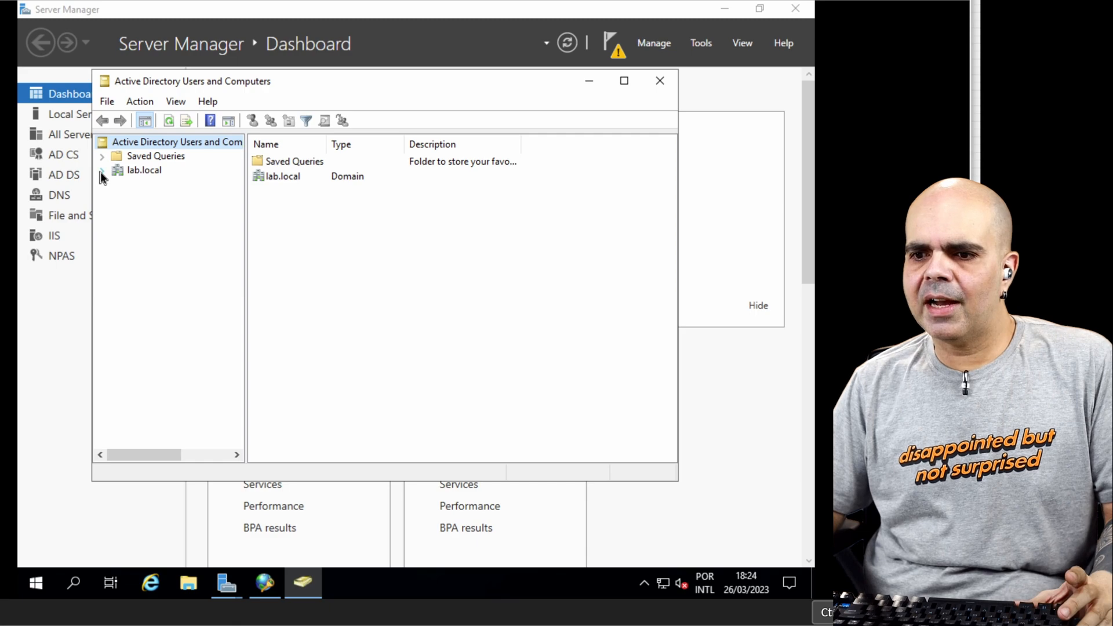
click(101, 171)
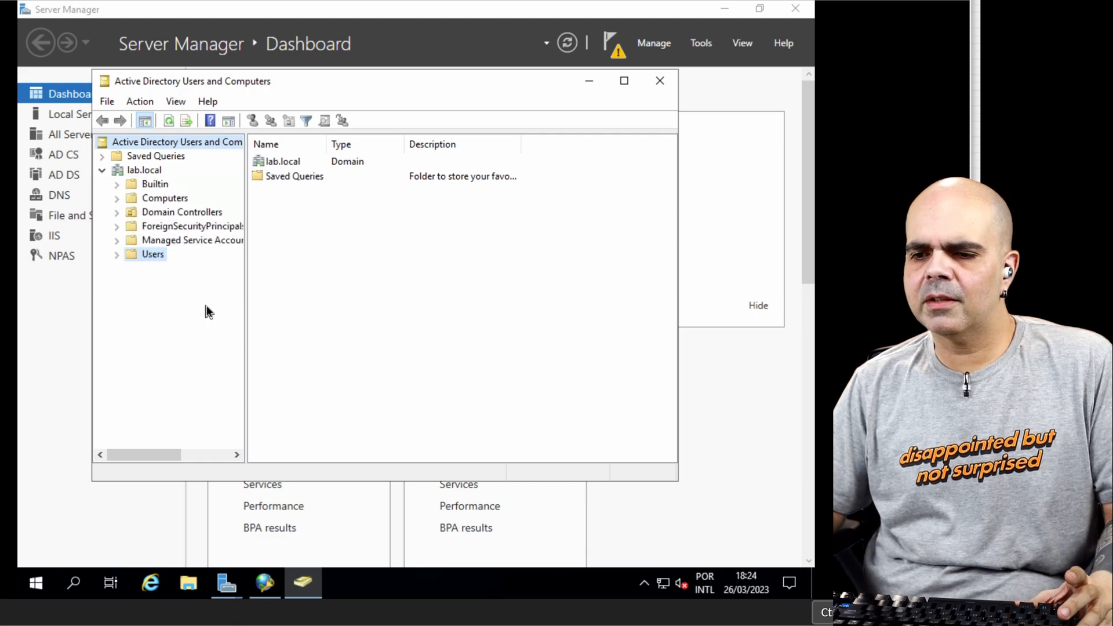
drag(367, 139, 386, 144)
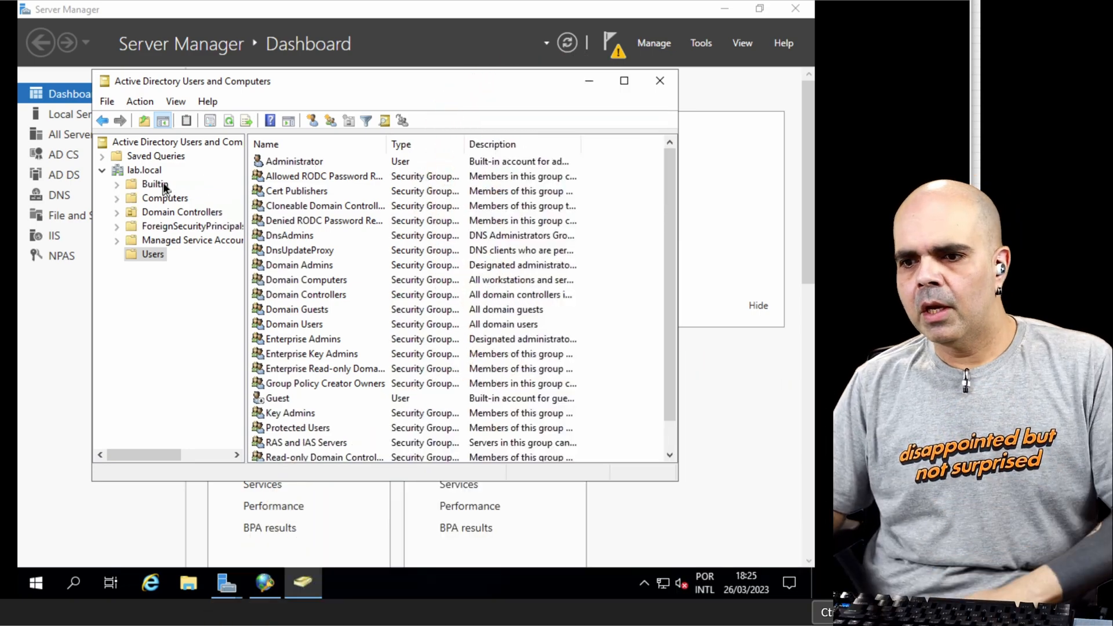
click(154, 184)
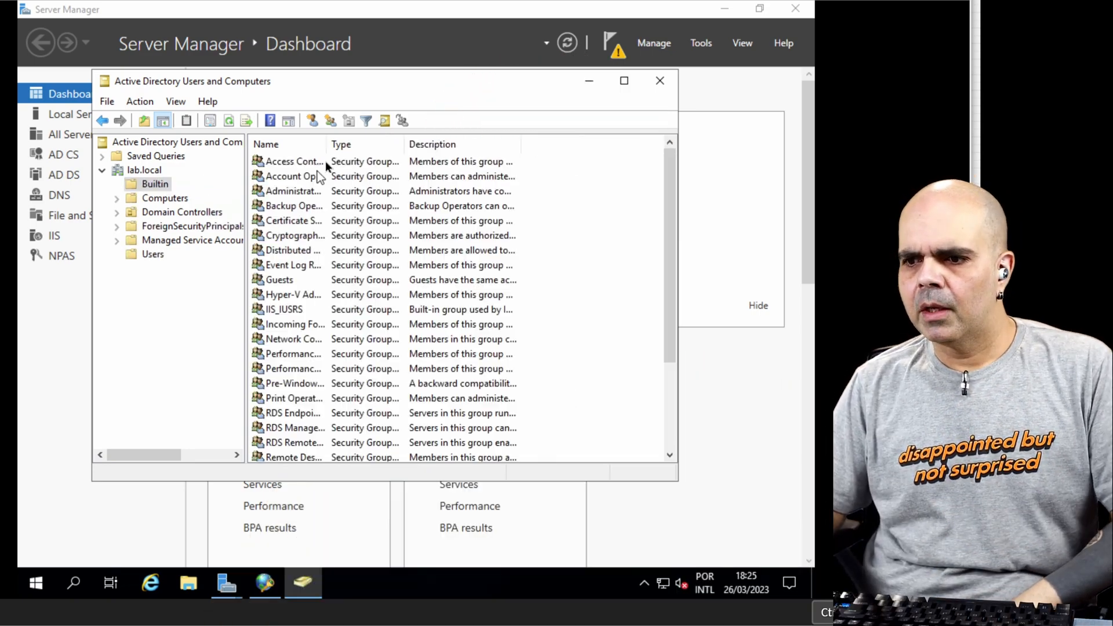
drag(328, 145, 373, 144)
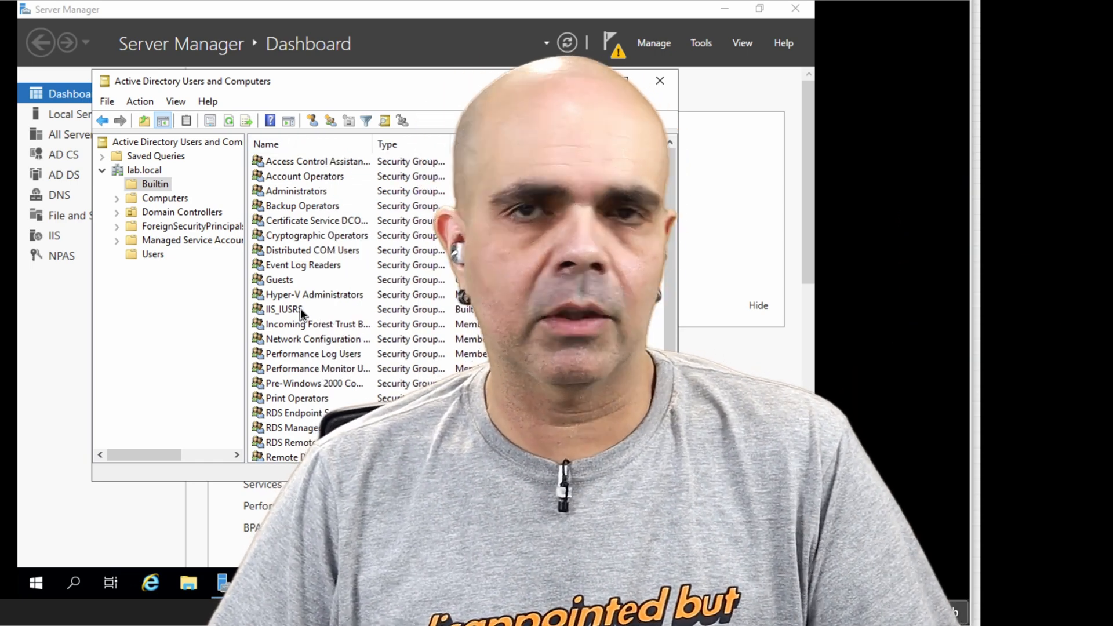
Step: Add Administrator as a member of the IIS_IUSRS group, save its properties and minimize Active Directory Users and Computers
click(300, 312)
double_click(300, 309)
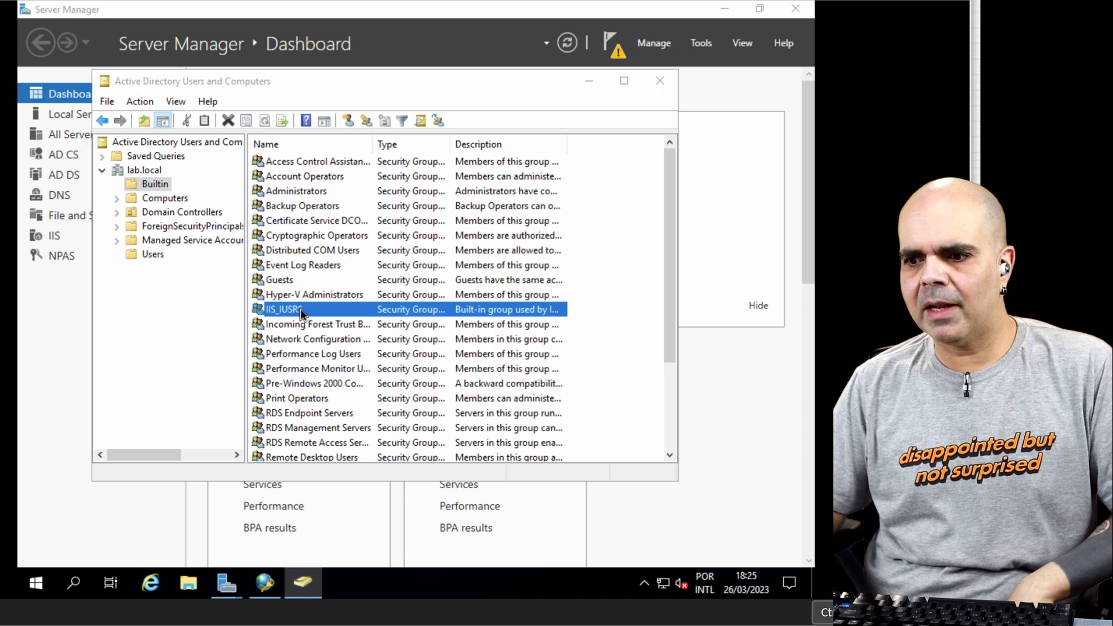
click(303, 137)
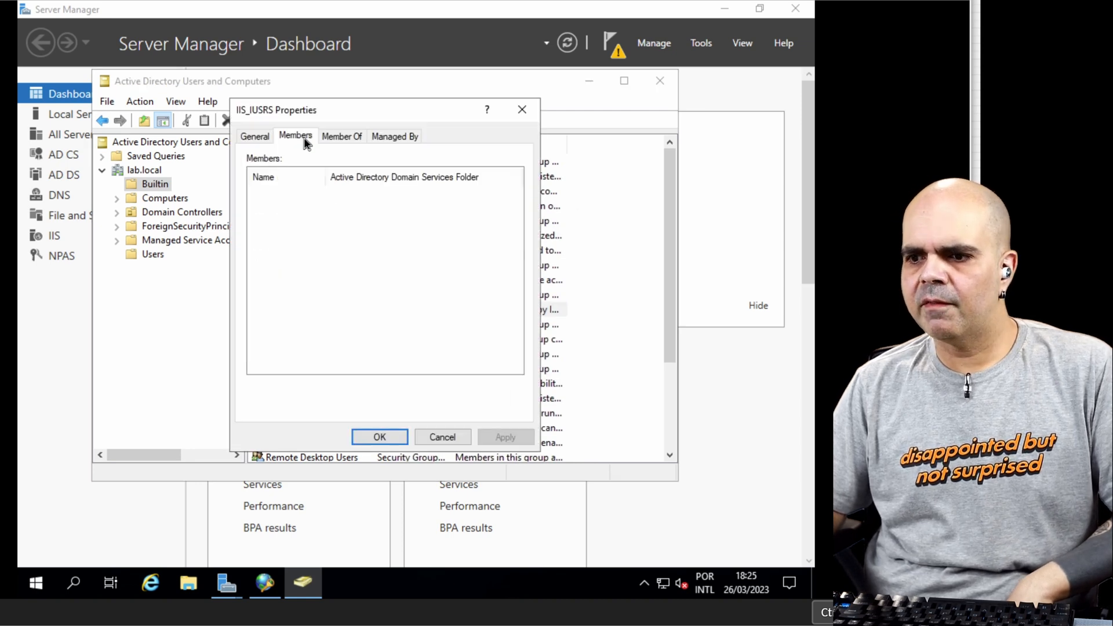
click(278, 394)
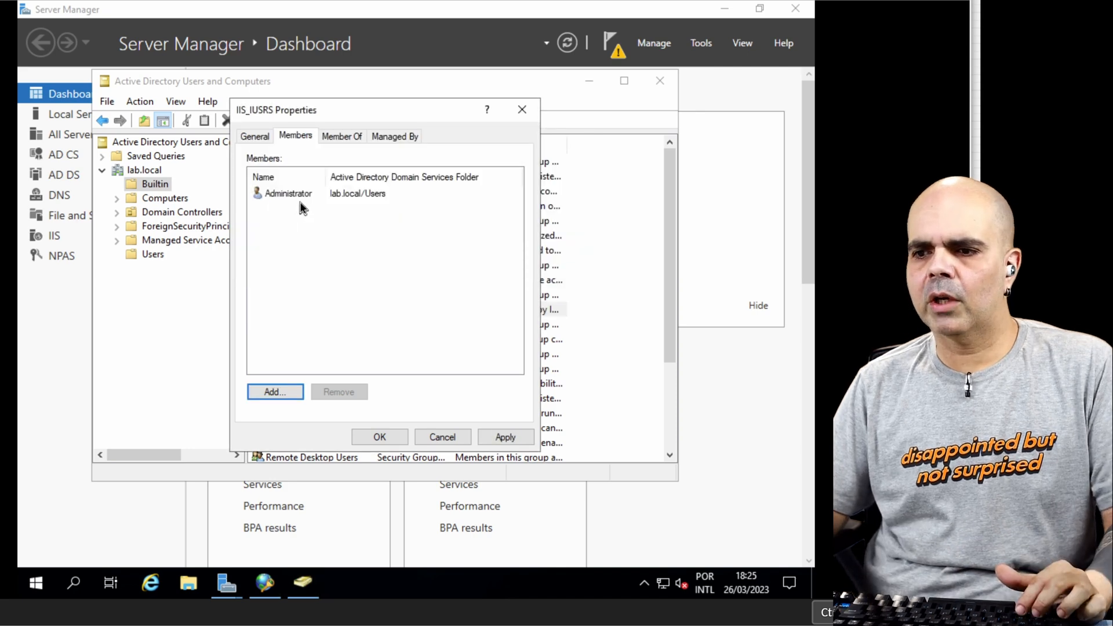
click(388, 438)
click(588, 84)
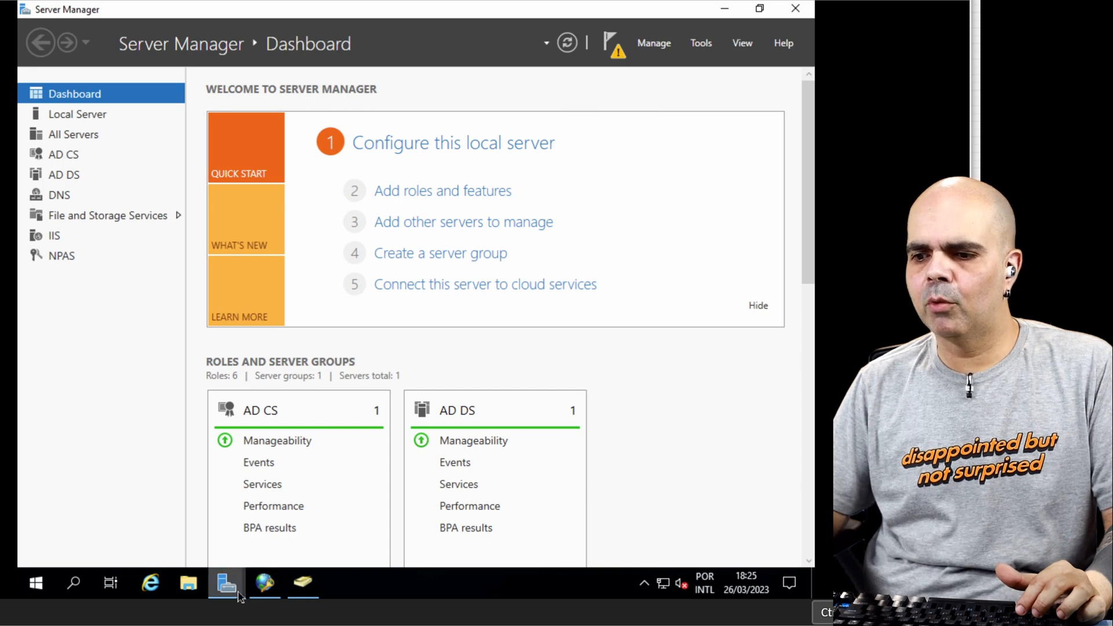
Step: Return to the AD CS Configuration wizard and set administrator as the NDES service account, entering the account password
mouse_move(239, 596)
click(258, 544)
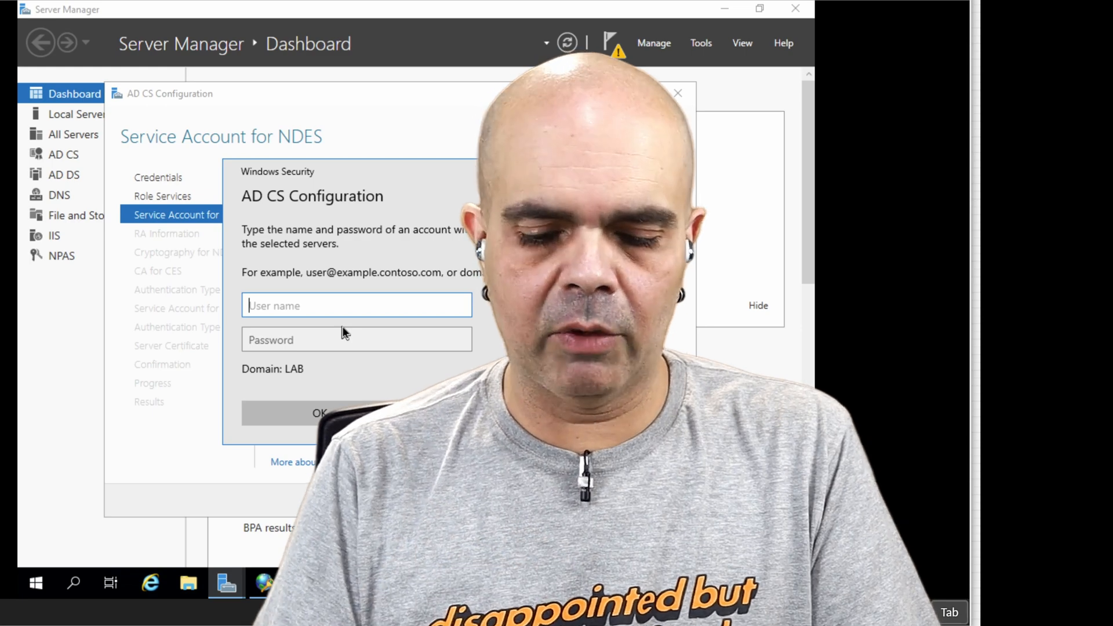
text(administrator)
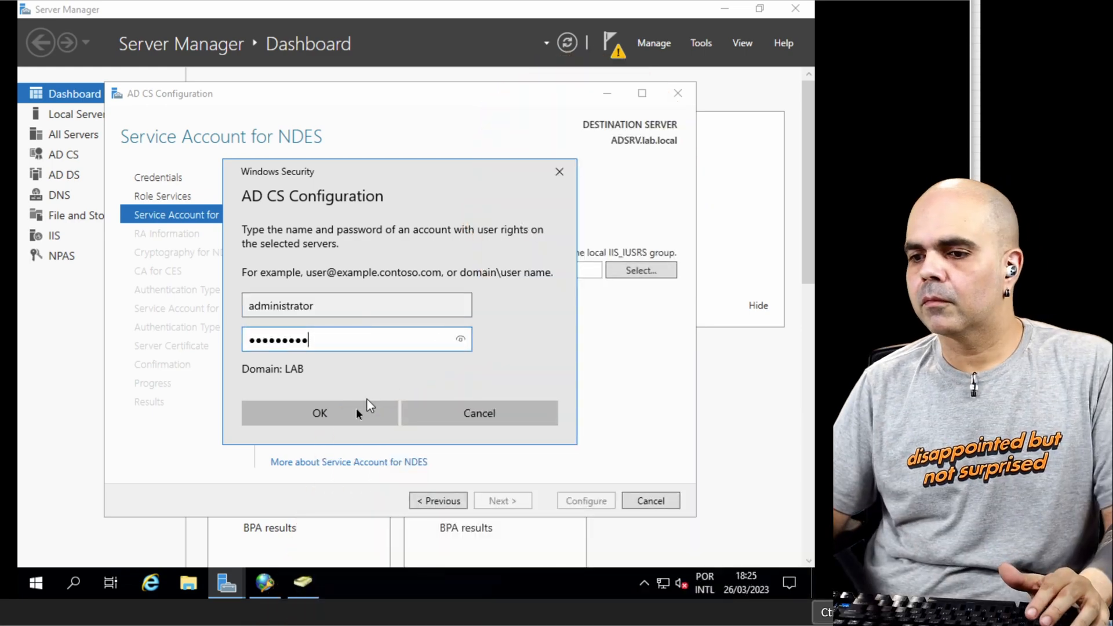
click(354, 411)
click(502, 501)
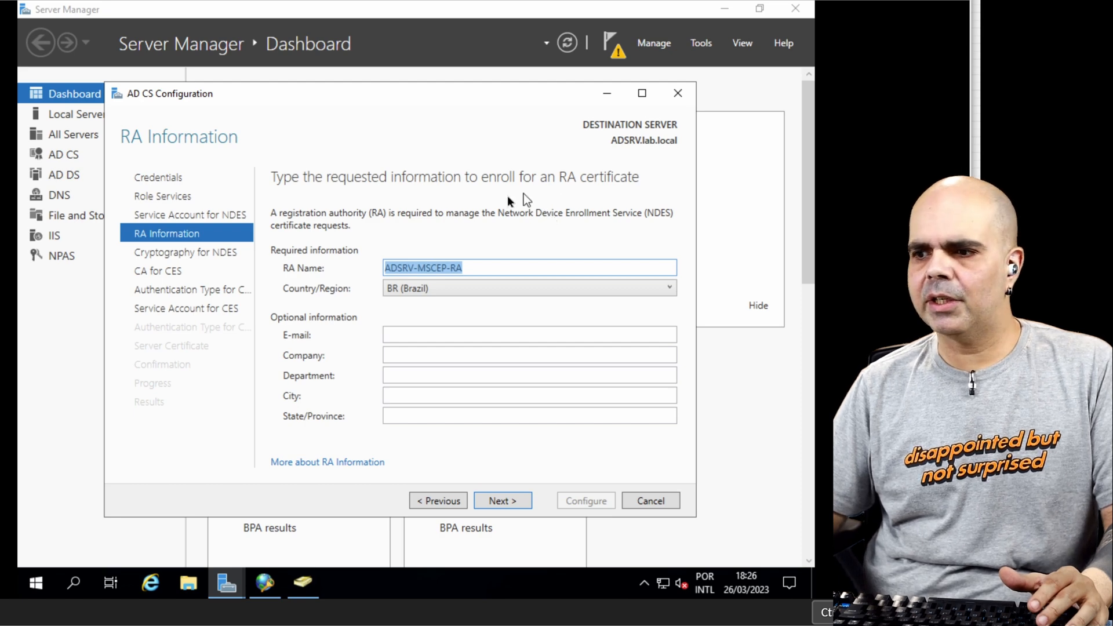
Step: Fill in the RA certificate's optional information with the administrator's e-mail and the company Black IT
click(406, 356)
click(401, 377)
click(404, 416)
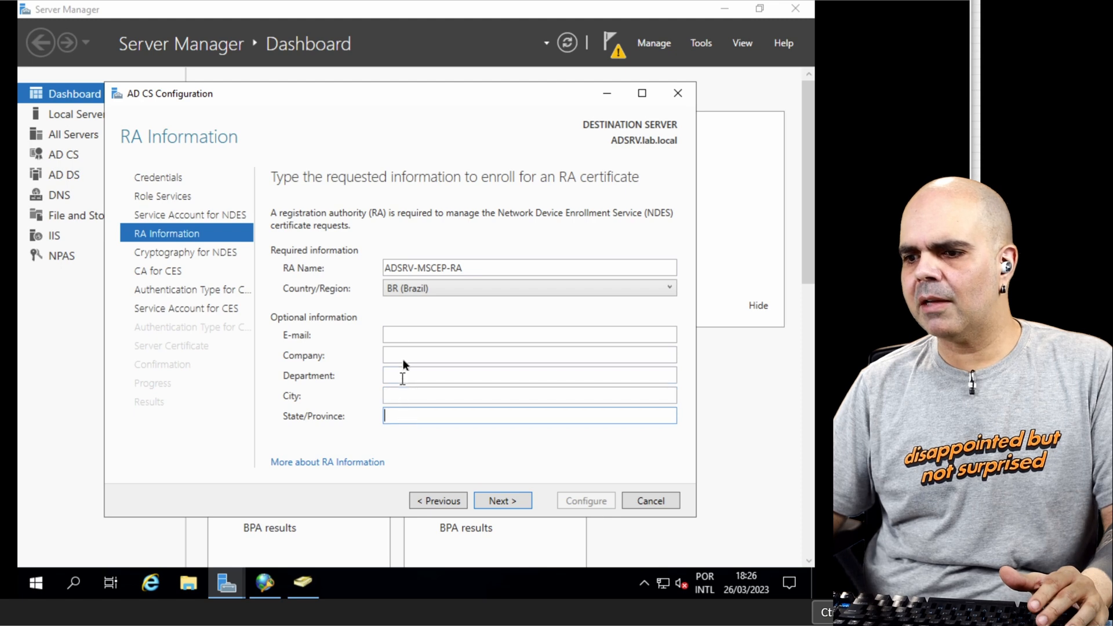
click(397, 329)
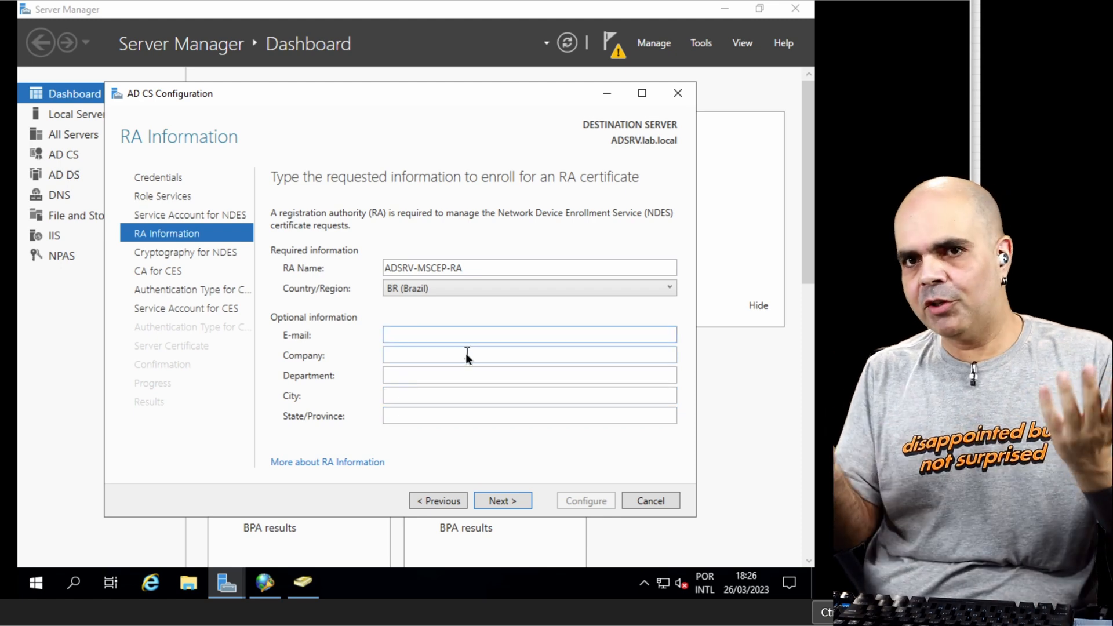
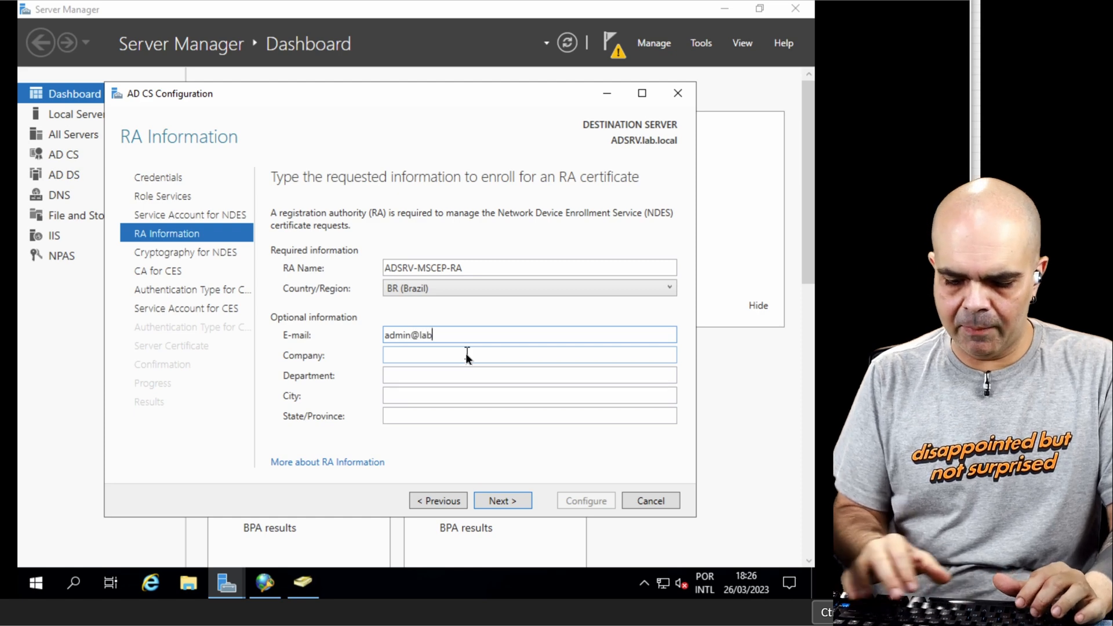
key(Tab)
text(B)
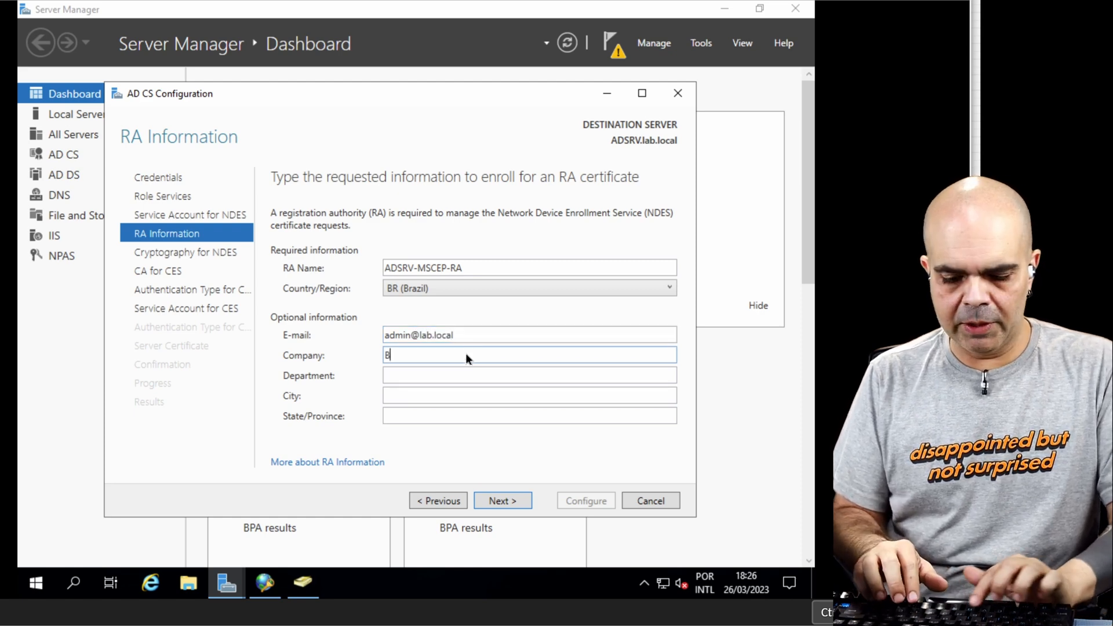
text(lack IT)
key(Tab)
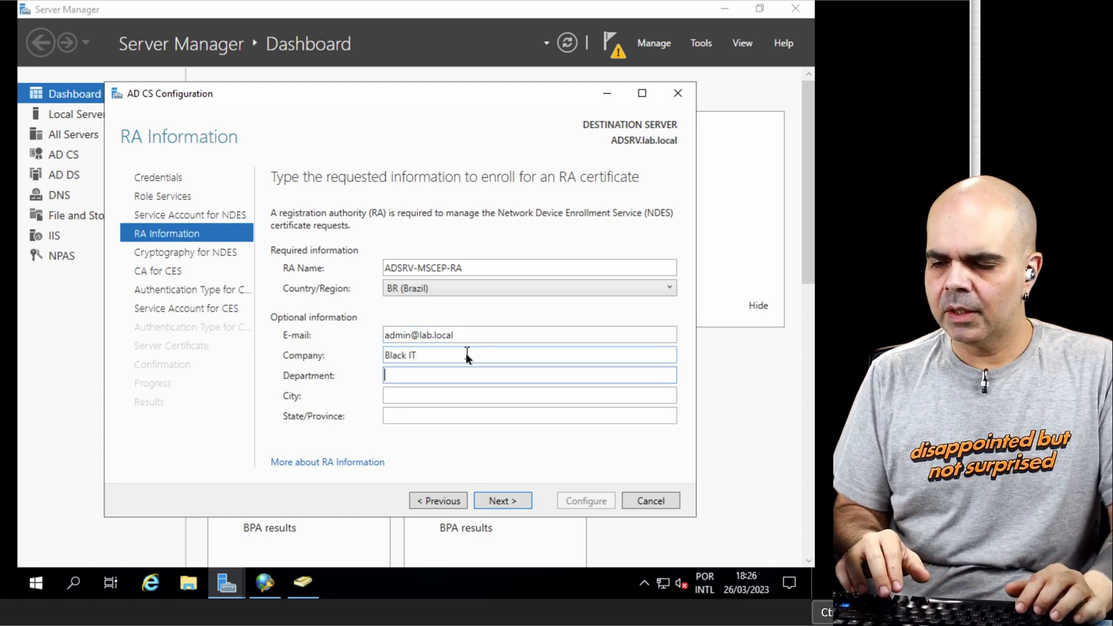
Step: Complete the RA information with department TI, city Sao Paulo and state SP, and continue to the NDES cryptography settings
text(TI)
key(Tab)
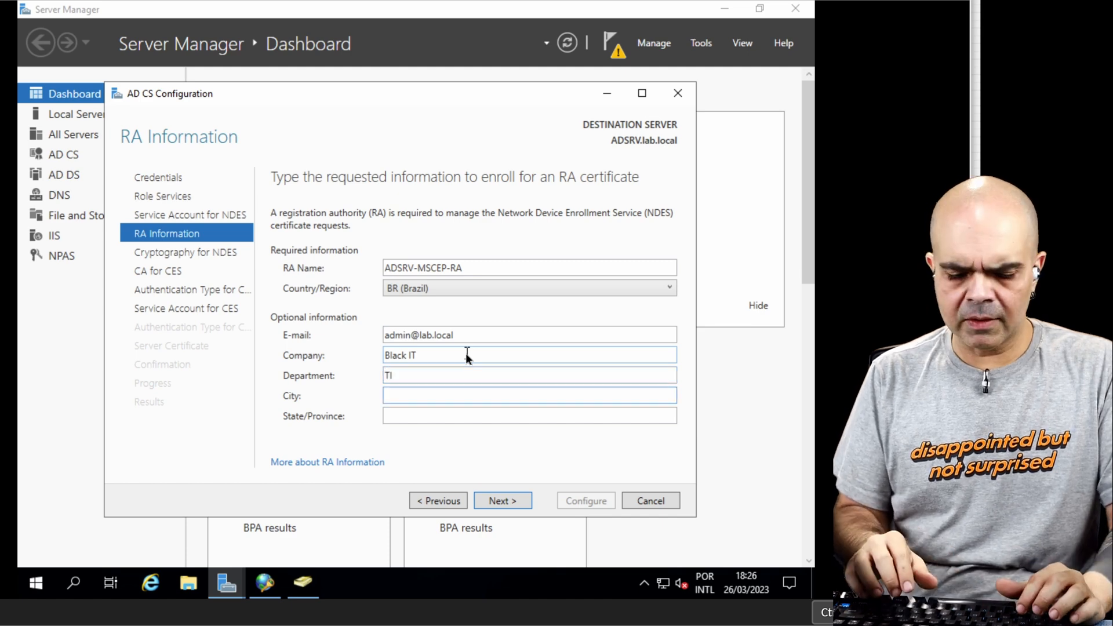
text(Sao Paulo)
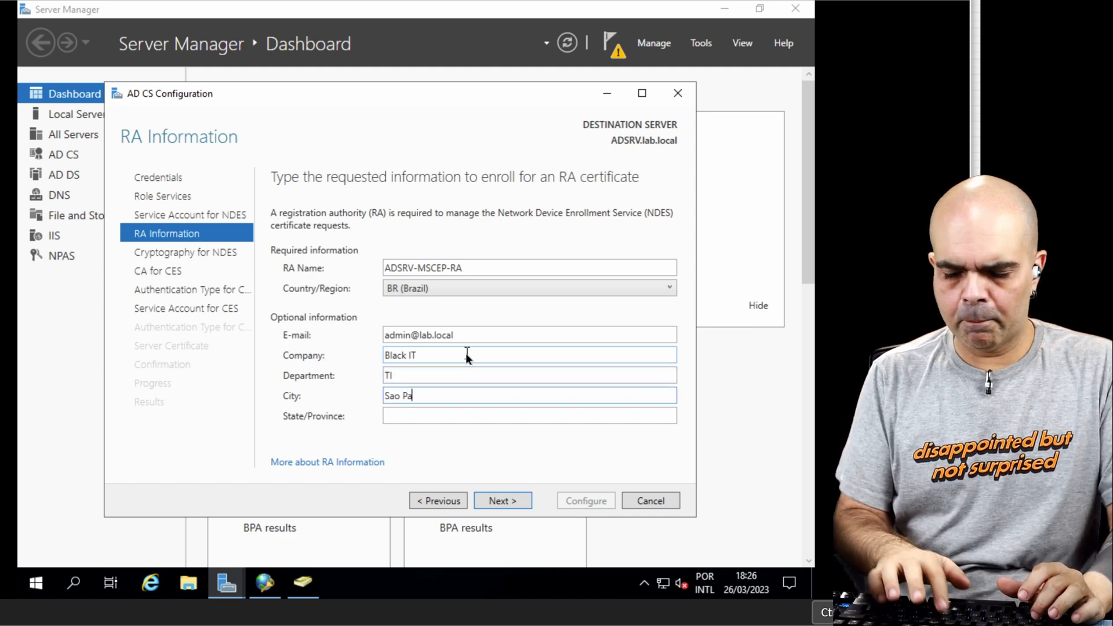
key(Tab)
text(SP)
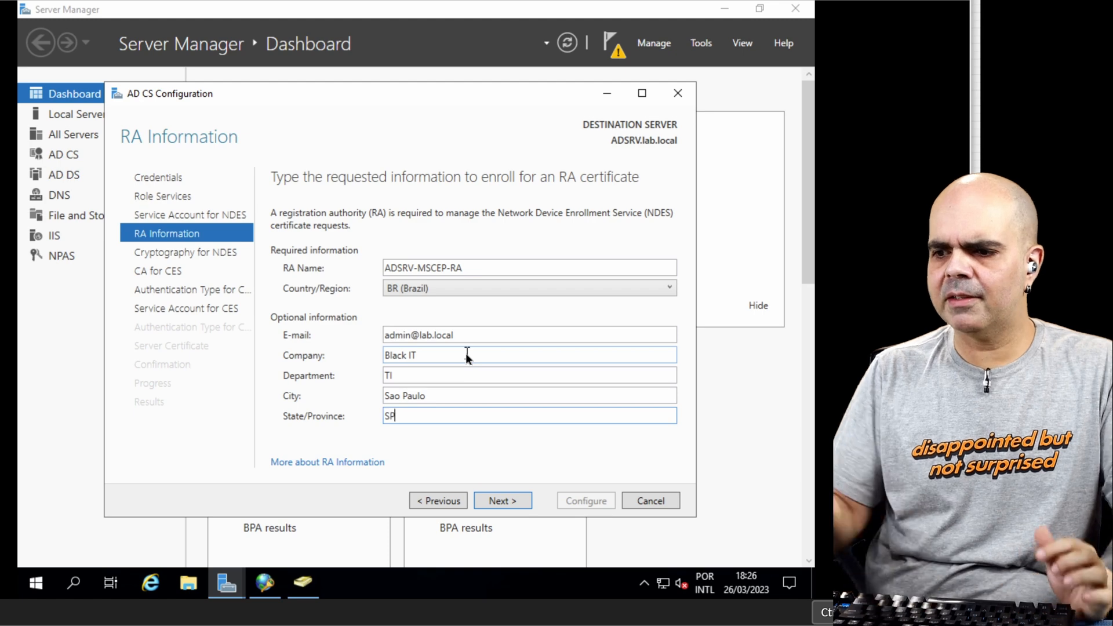
click(488, 500)
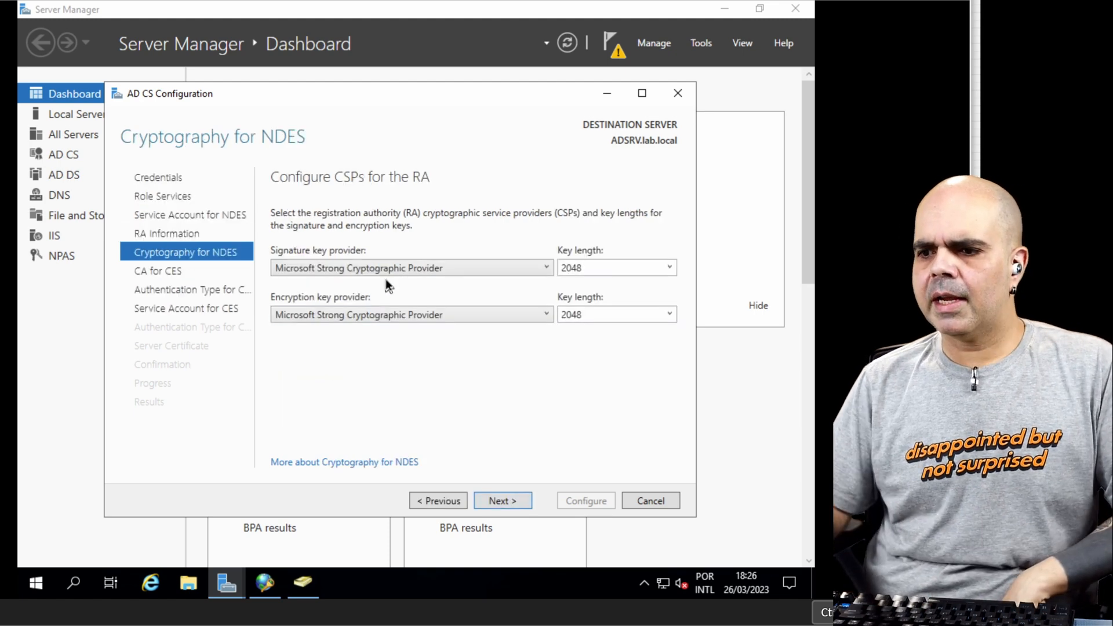
Step: Set both the signature and encryption key lengths for the RA to 4096 and continue
click(670, 267)
click(610, 328)
click(670, 315)
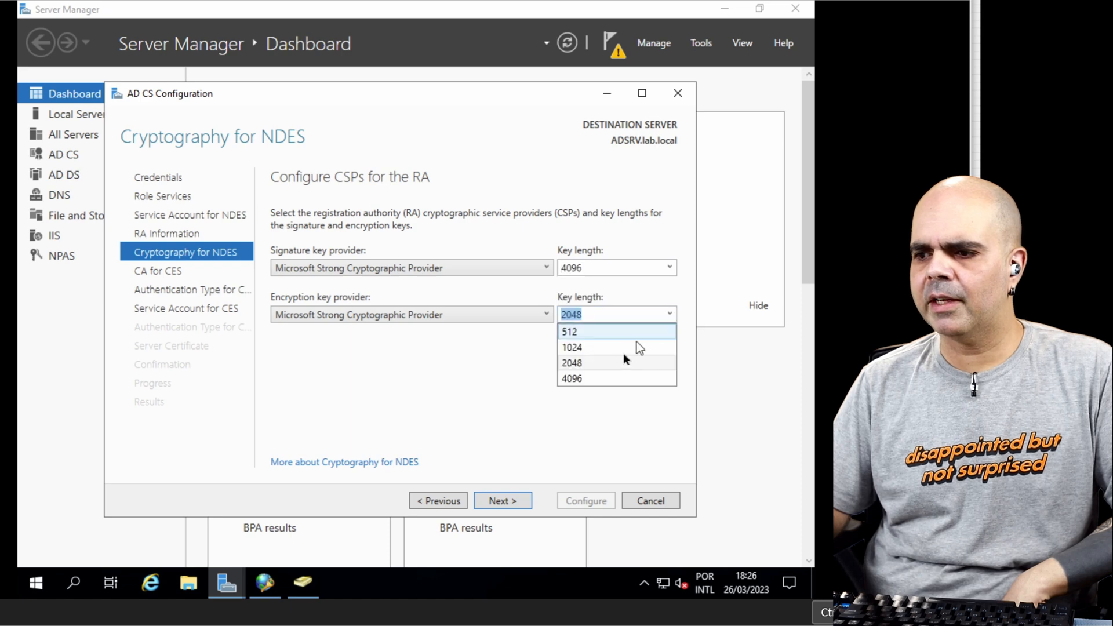
click(631, 376)
click(512, 505)
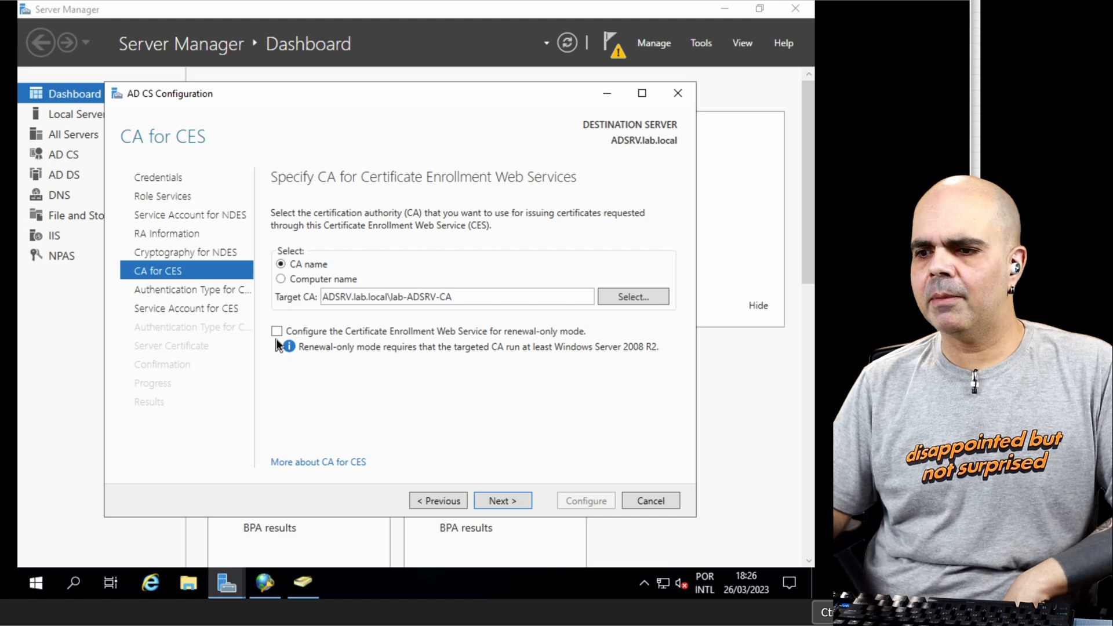
Step: Keep the default target CA and Windows integrated authentication for CES and CEP, with LAB\administrator as the CES service account
click(496, 501)
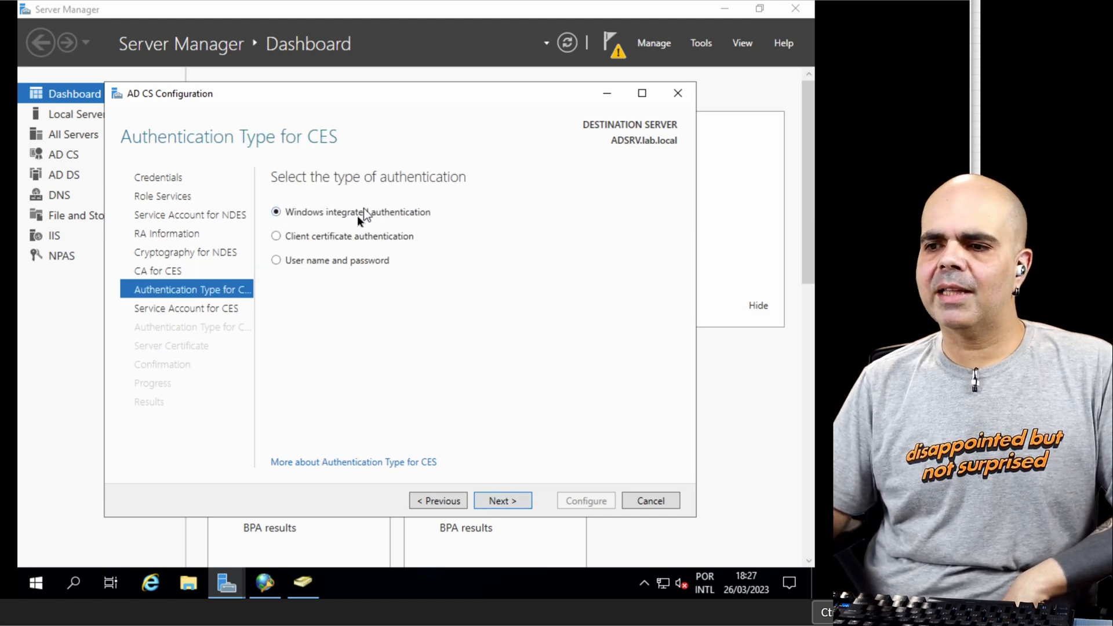
click(502, 502)
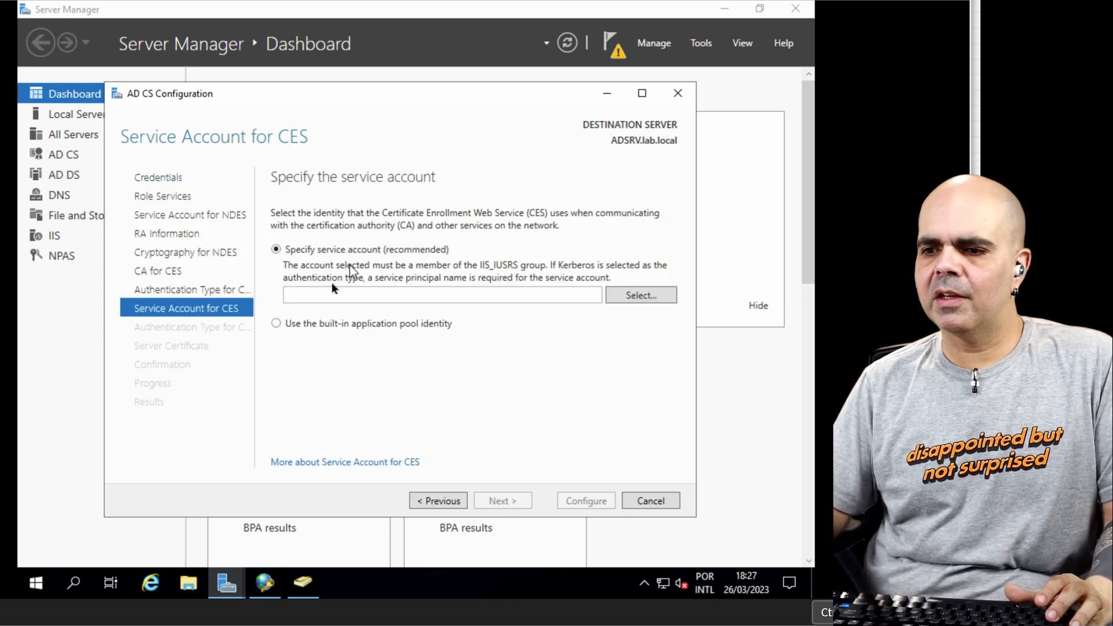
click(624, 294)
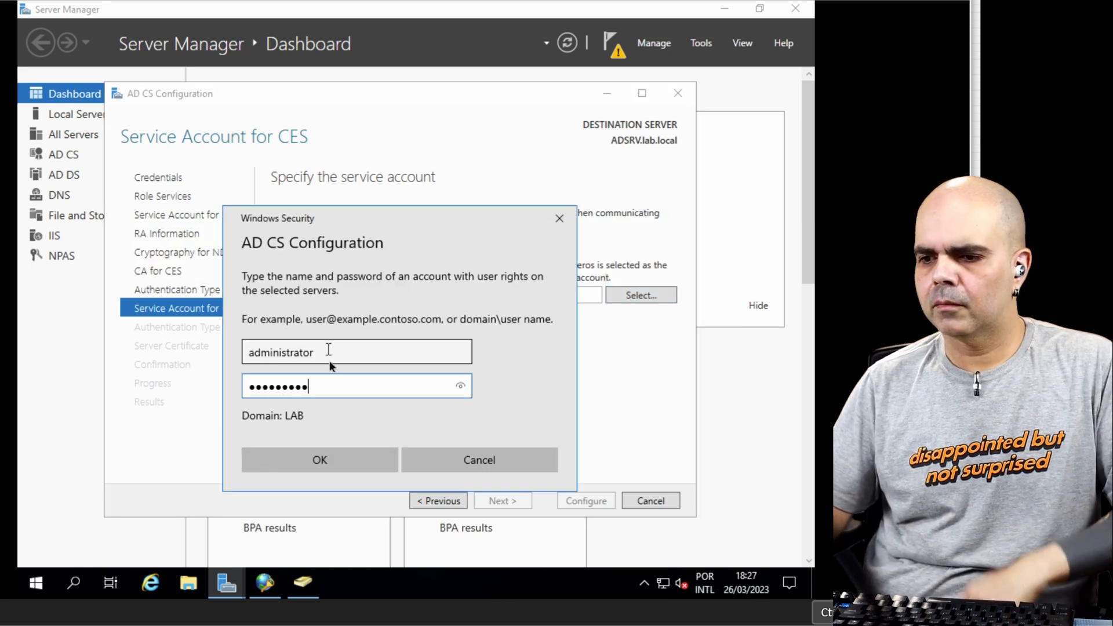
click(331, 459)
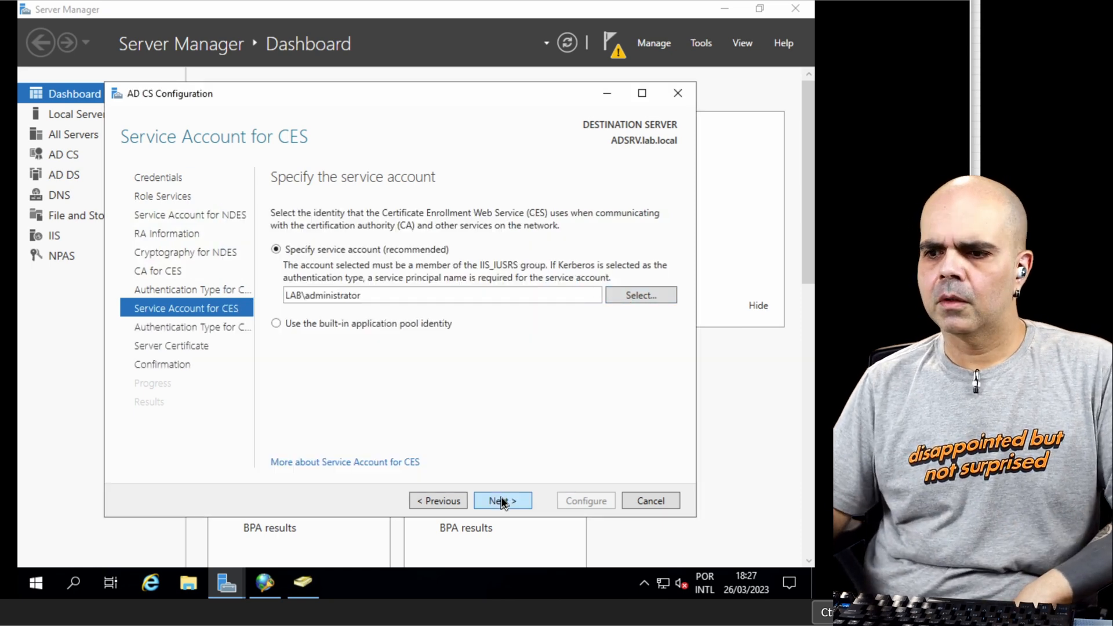
click(500, 501)
click(510, 495)
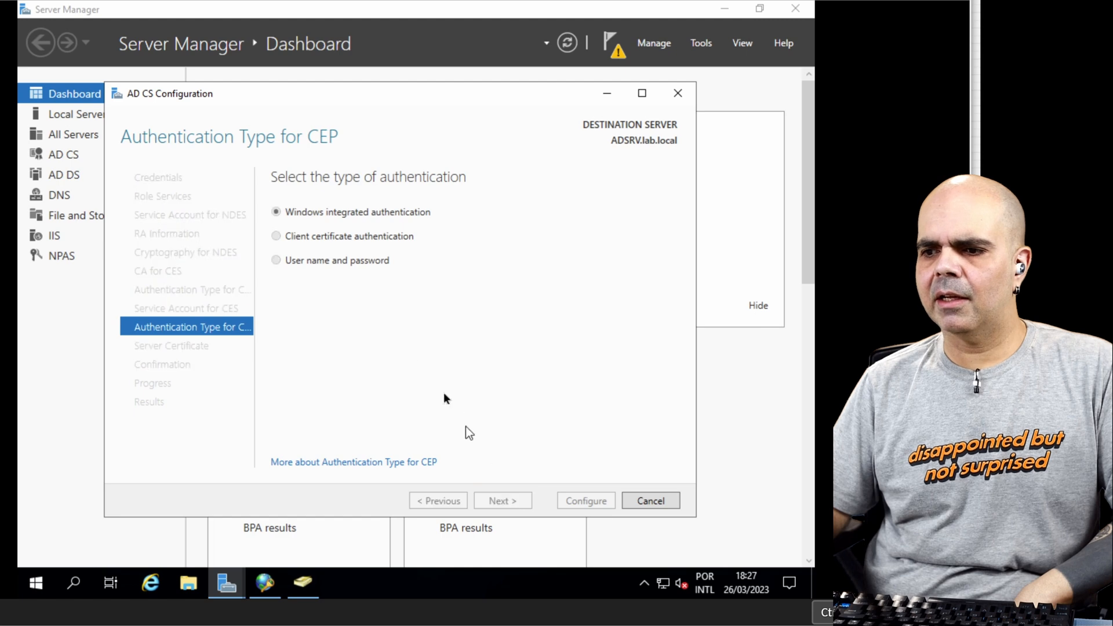
Step: Choose the existing lab-ADSRV-CA certificate for SSL encryption, apply the role services configuration and close the wizard
click(314, 285)
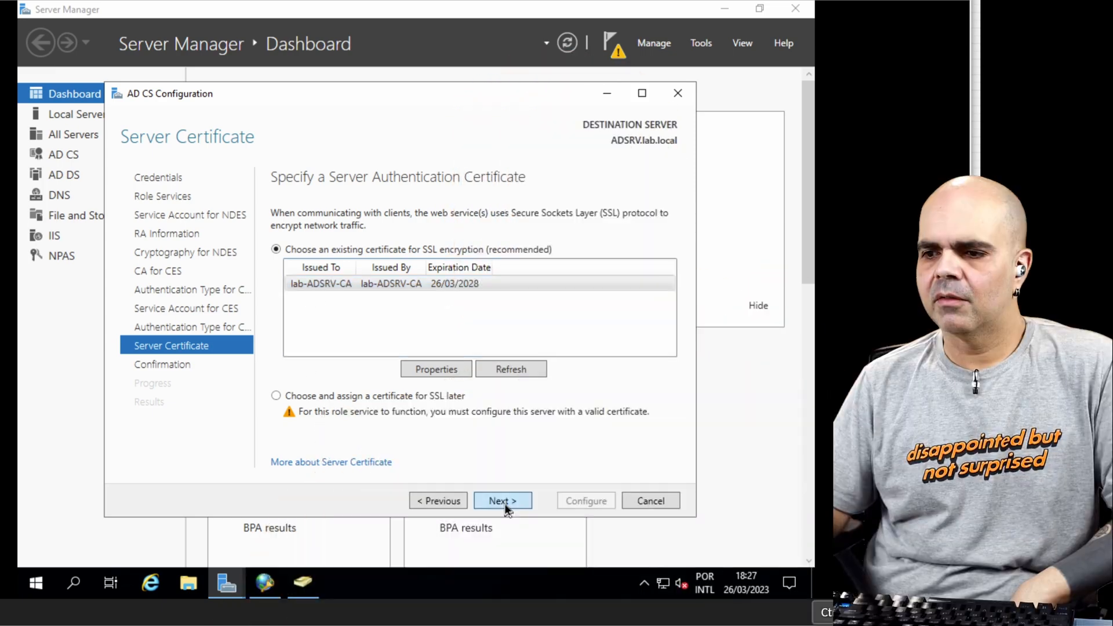
click(504, 502)
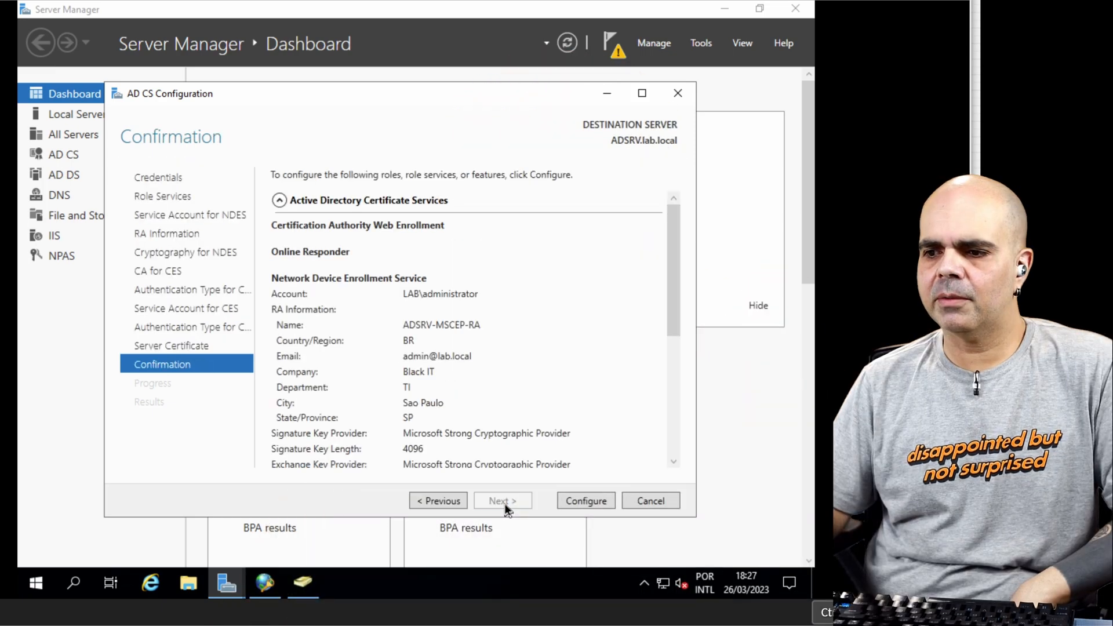
key(Return)
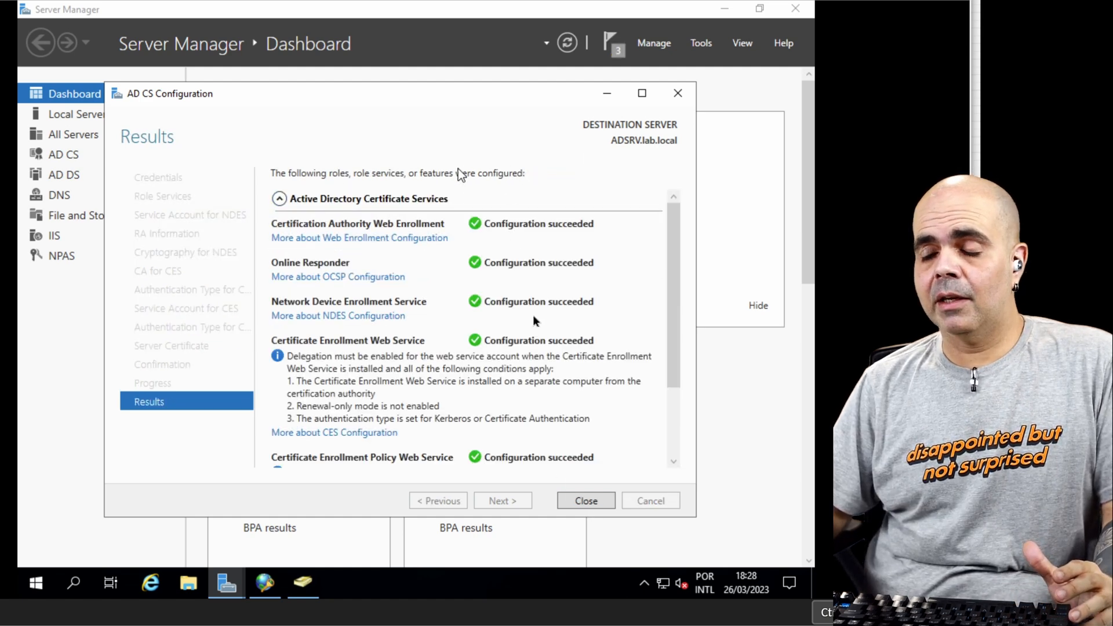
click(586, 500)
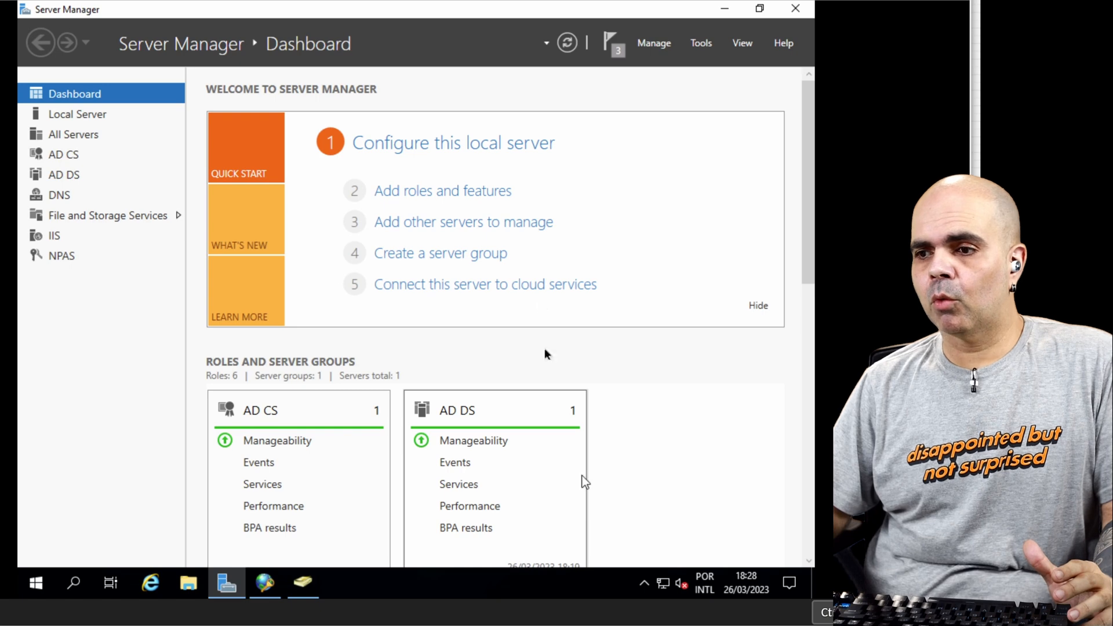
Step: Switch to Network Policy Server and set the "802.1x com Usuario e Senha" policy's PEAP method to use the lab-ADSRV-CA certificate
click(264, 589)
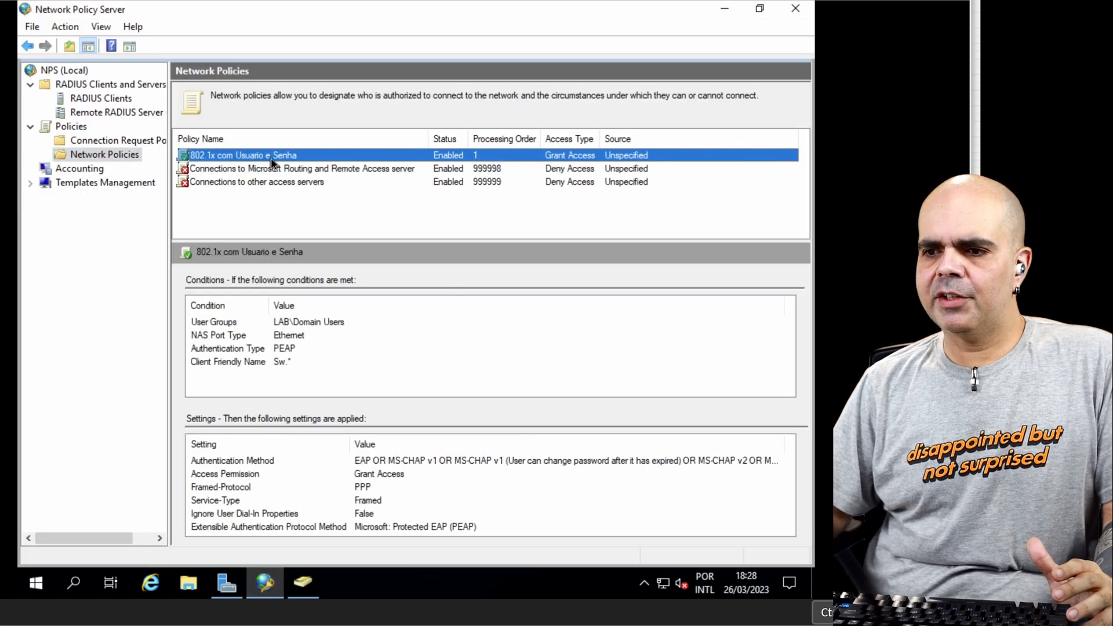
right_click(271, 157)
click(329, 277)
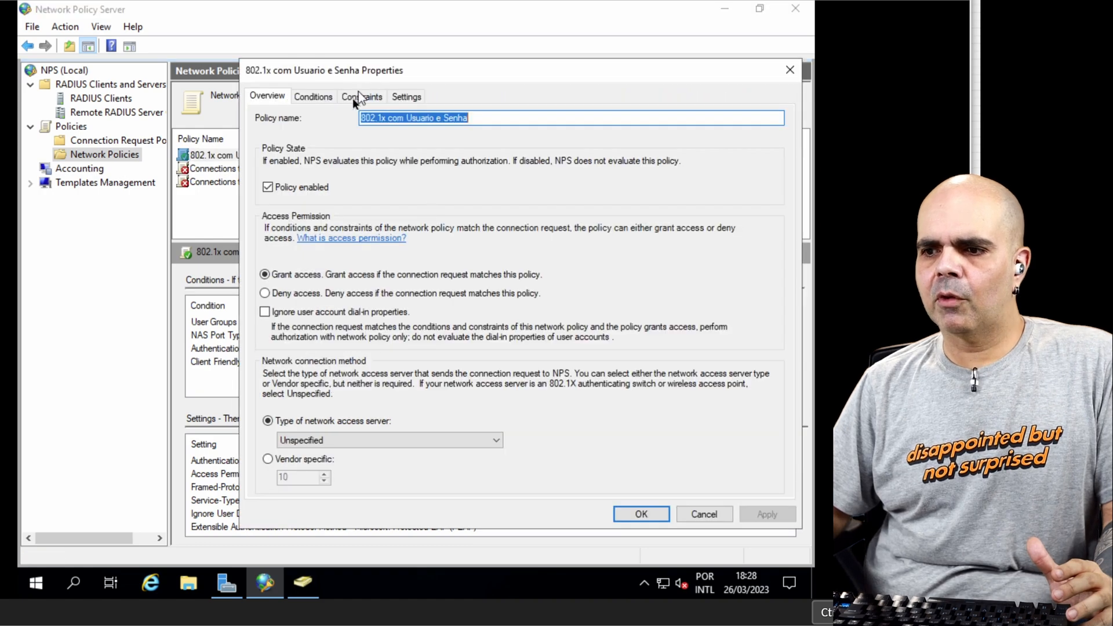
click(319, 98)
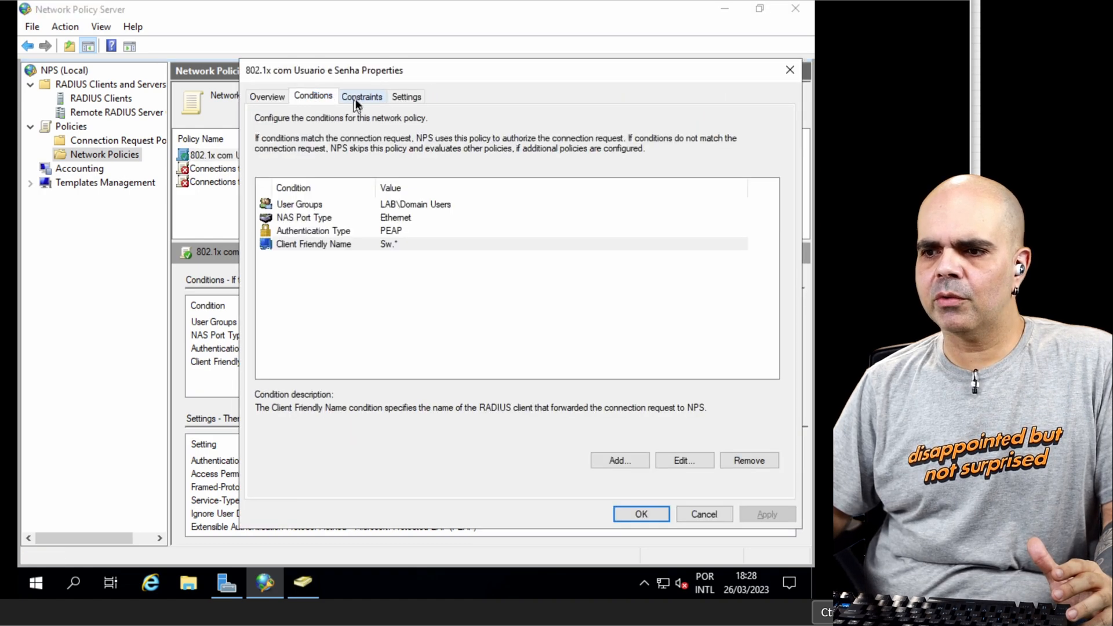
click(357, 96)
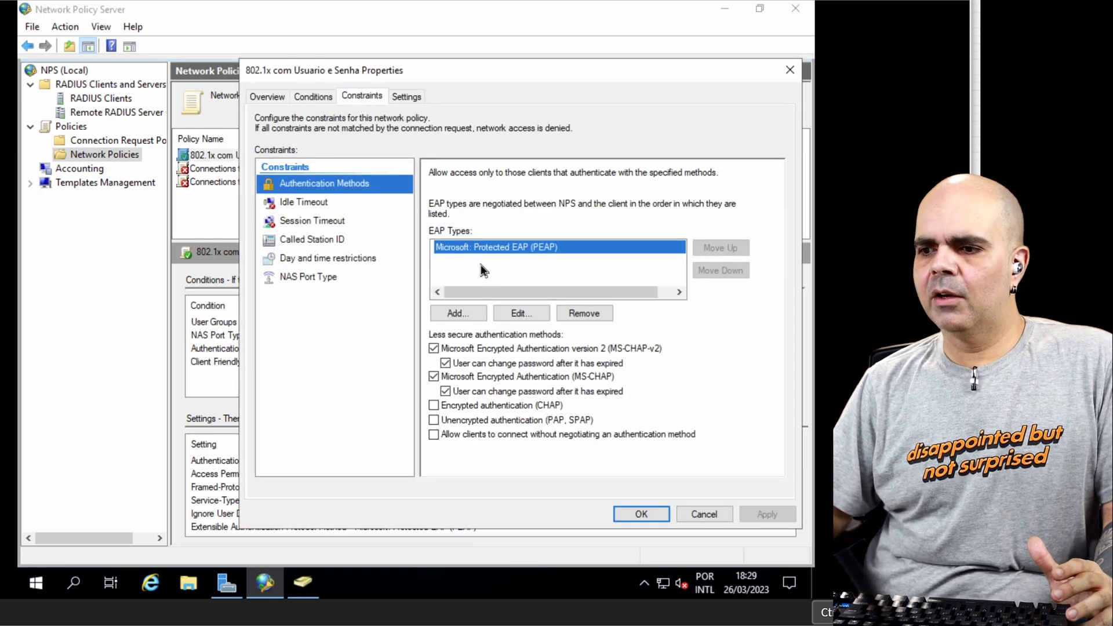
click(521, 314)
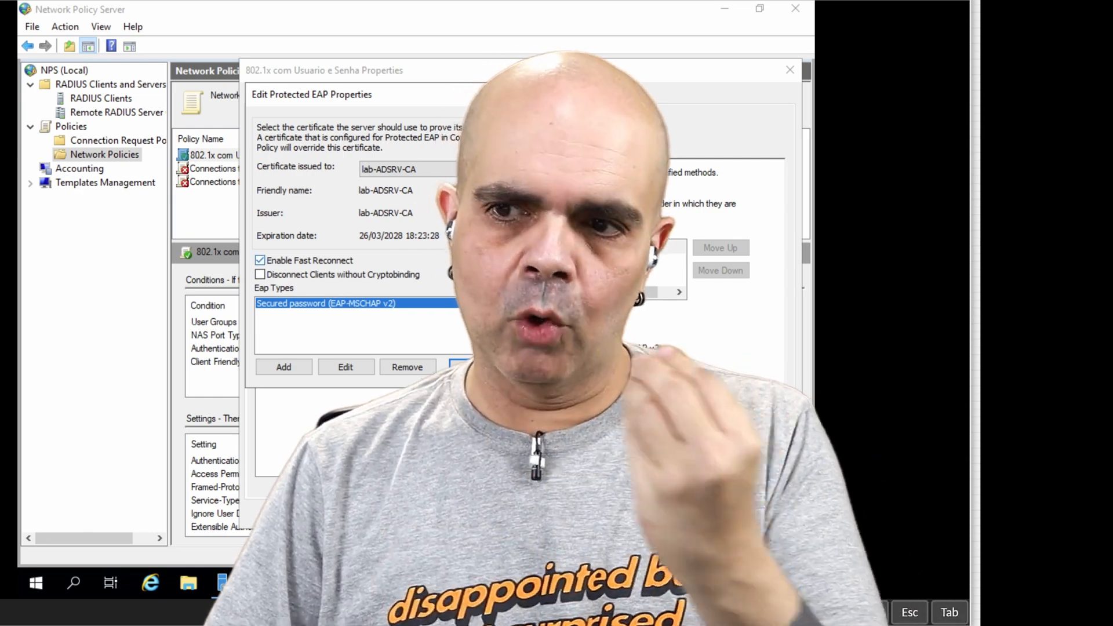
click(467, 169)
click(467, 172)
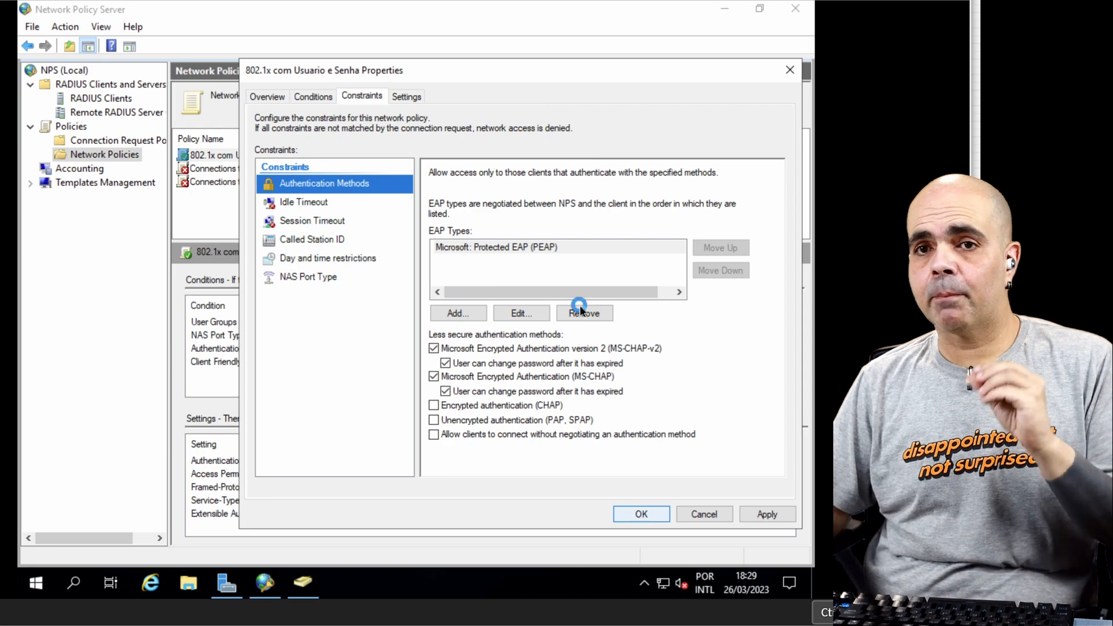
key(Escape)
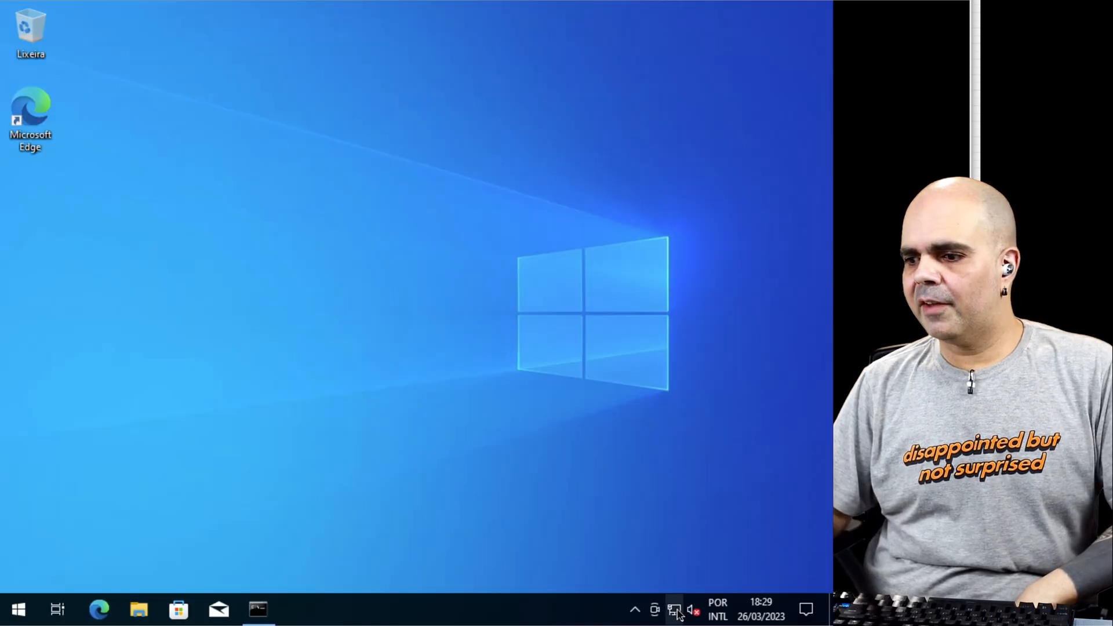
Step: On the Windows client, open the Ethernet adapter's properties from the network connections to examine its available settings
right_click(675, 610)
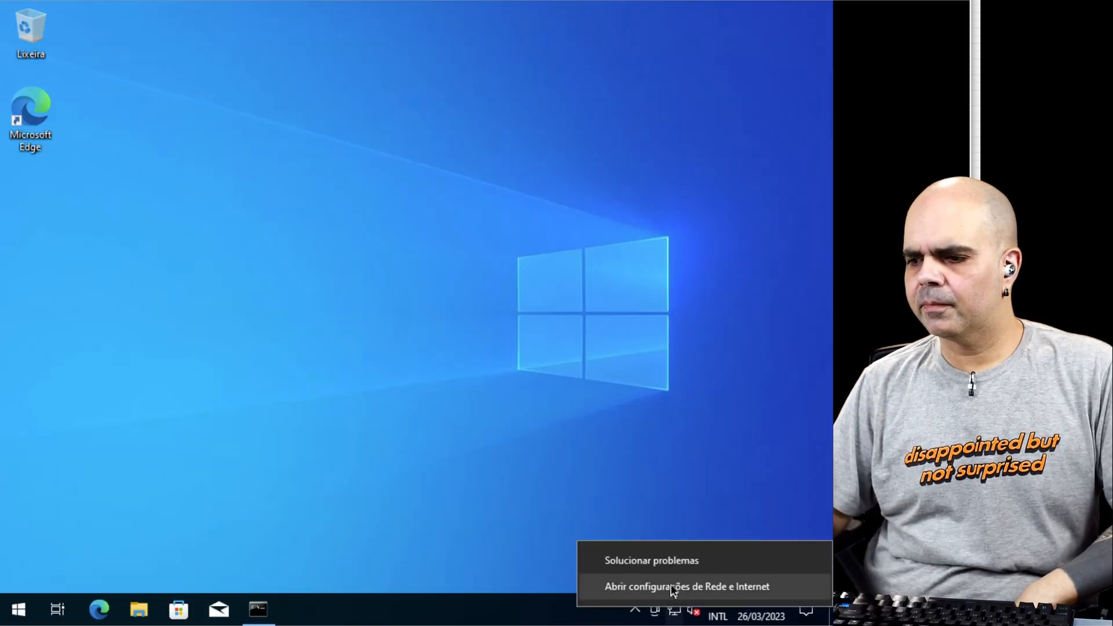
click(672, 587)
click(110, 255)
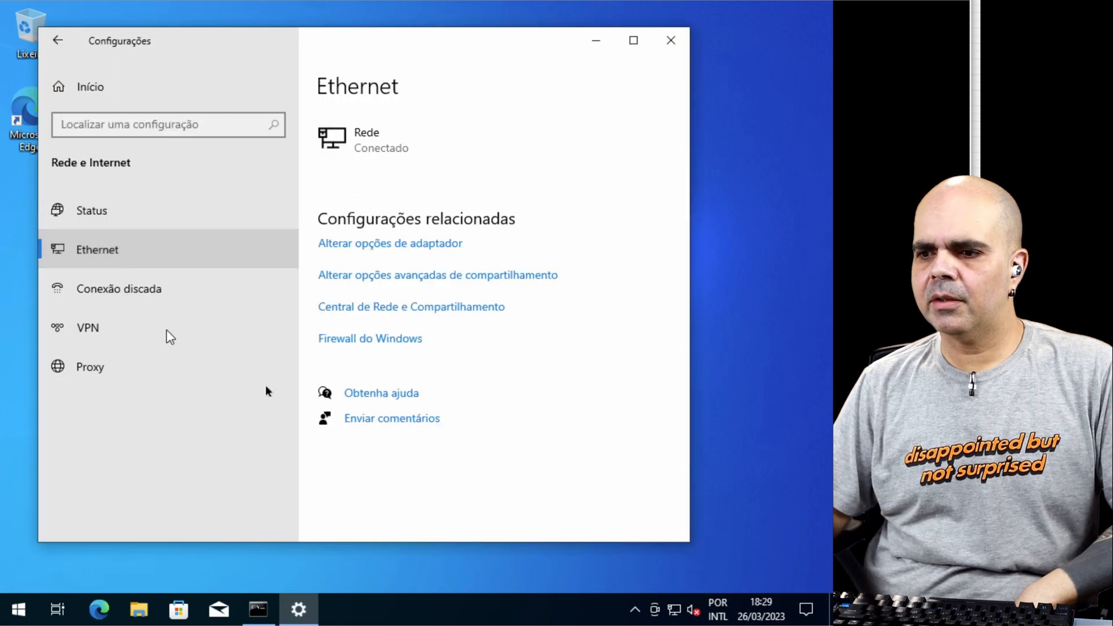
click(384, 246)
click(175, 183)
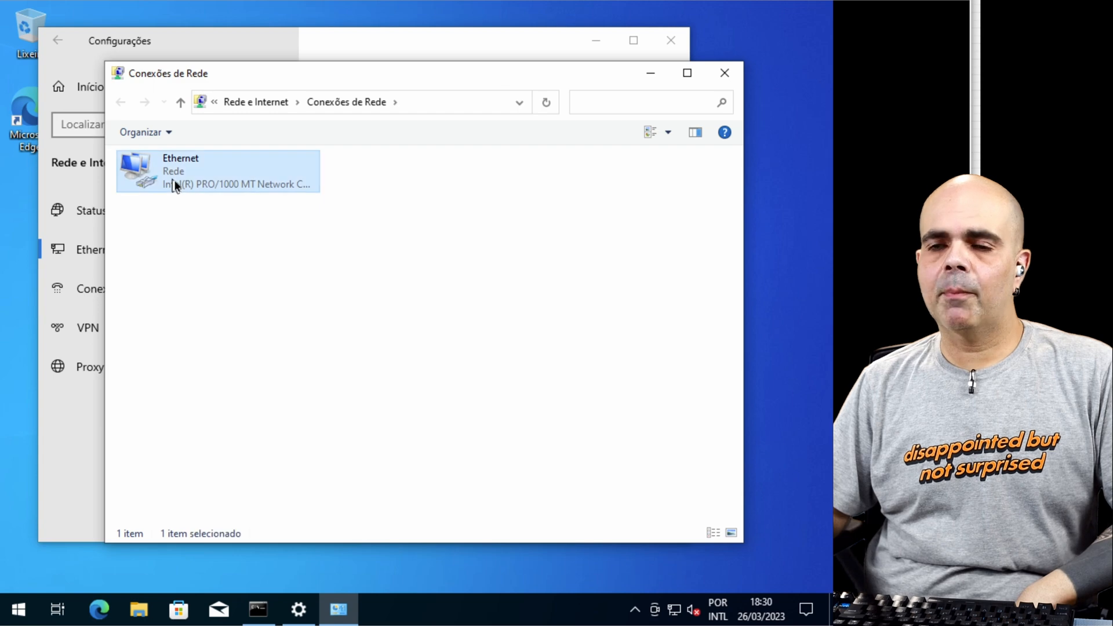
right_click(175, 185)
click(229, 334)
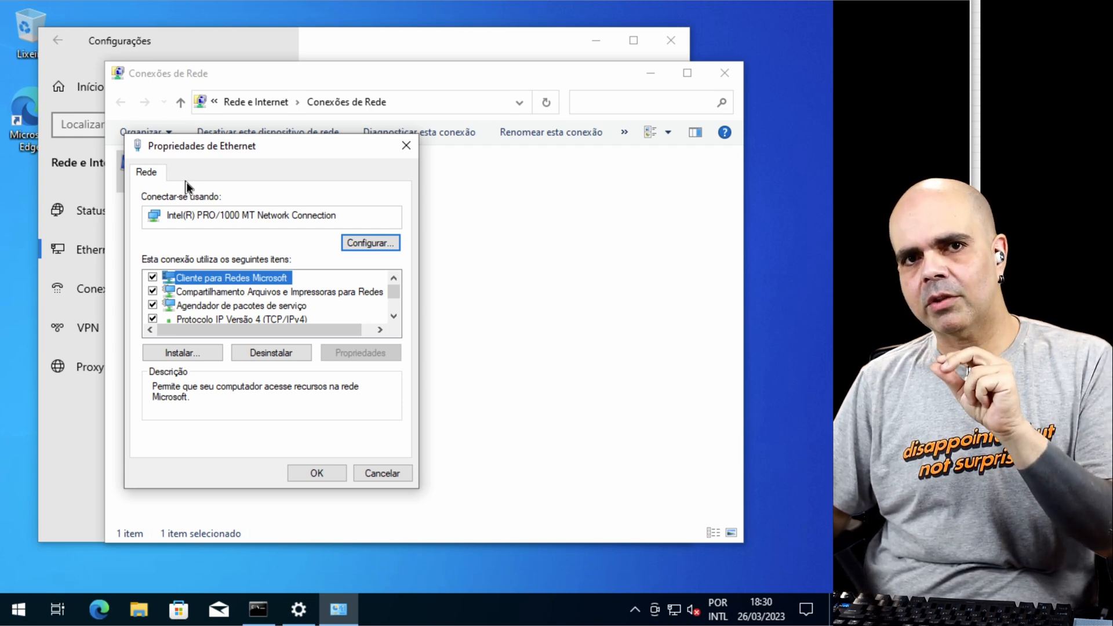
Step: Close the Ethernet properties, minimize the network and settings windows, and open the Windows Services console
click(405, 145)
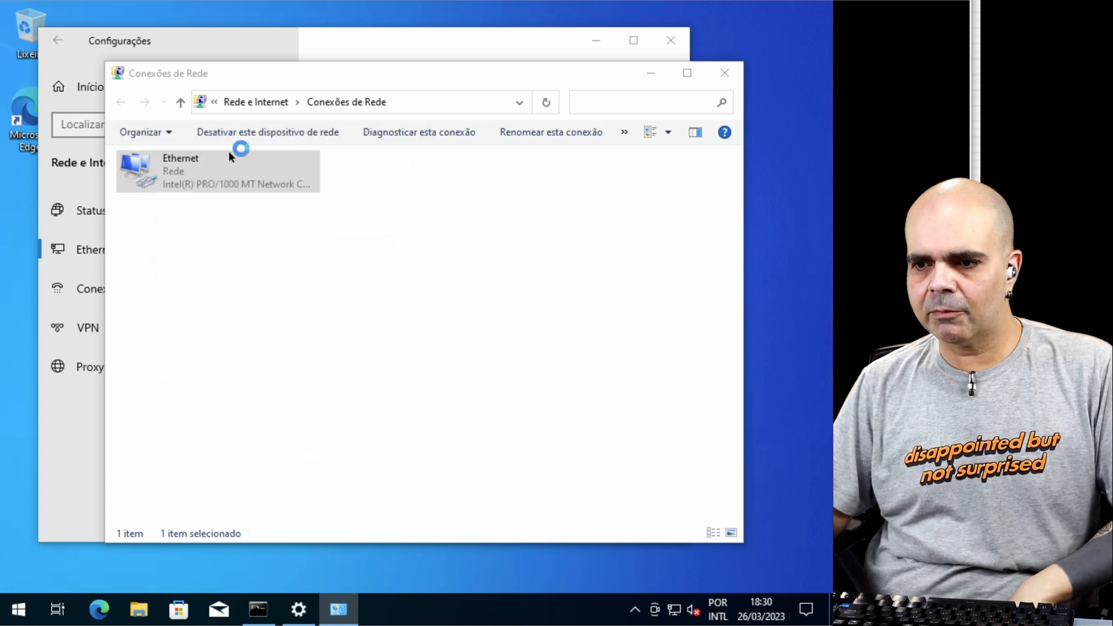
click(643, 74)
click(599, 47)
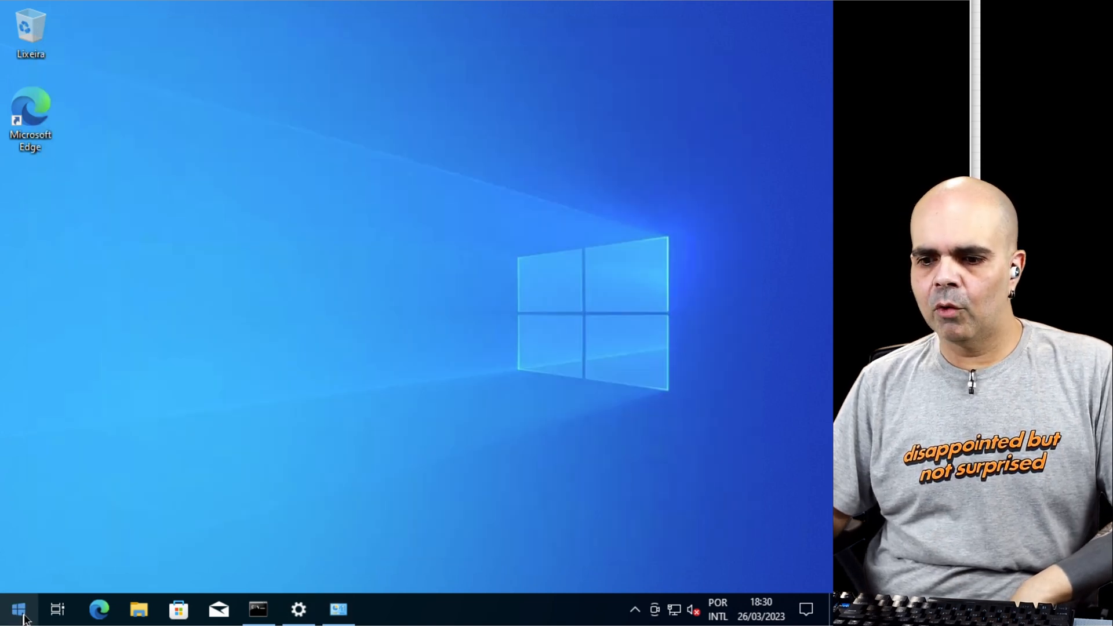
click(19, 609)
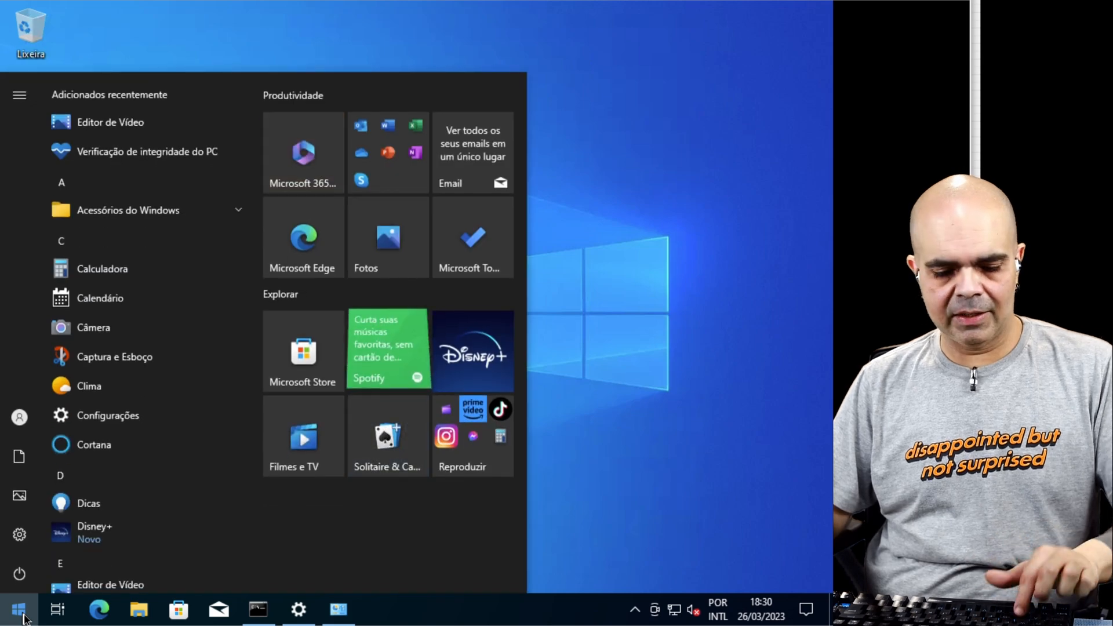
text(services)
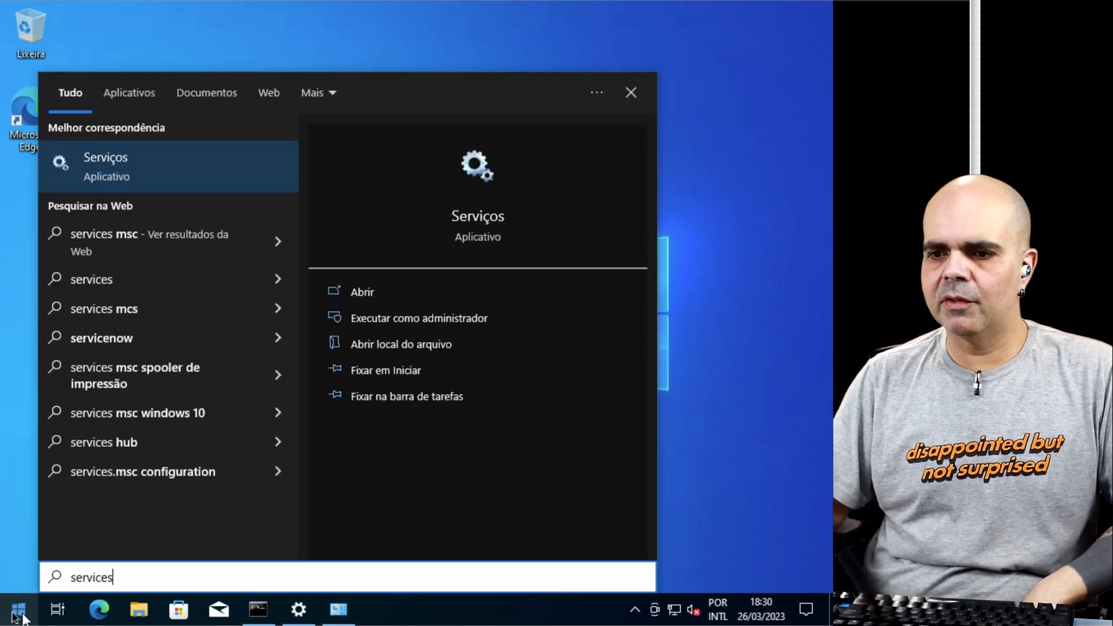
click(149, 171)
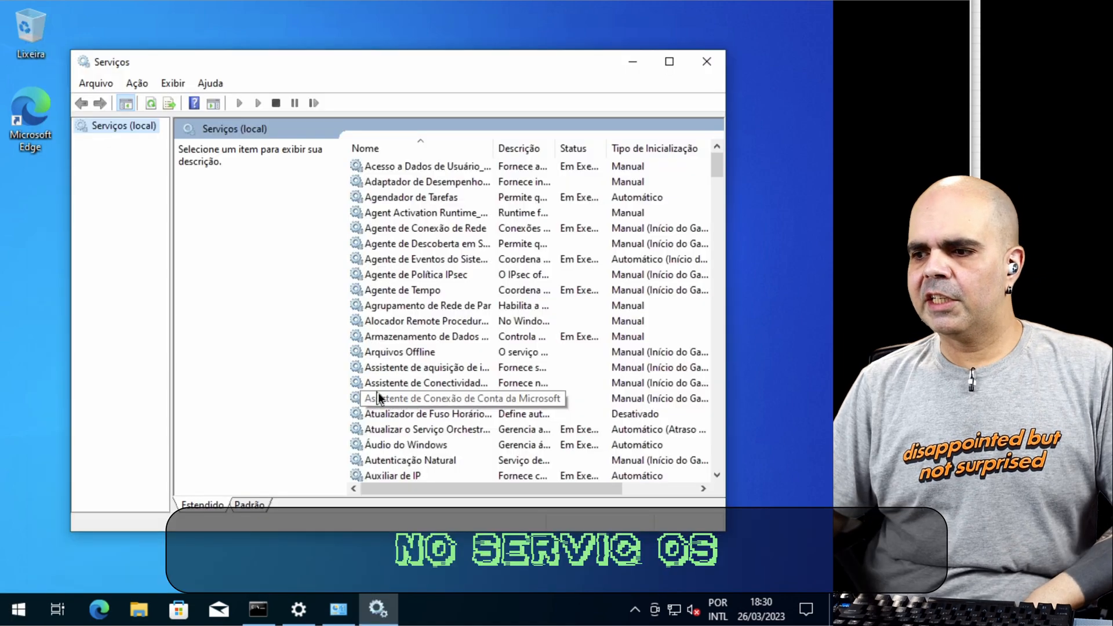
Step: Set the "Configuração Automática com Fio" service's startup type to Automático, start the service and close the Services console
scroll(378, 394, down, 20)
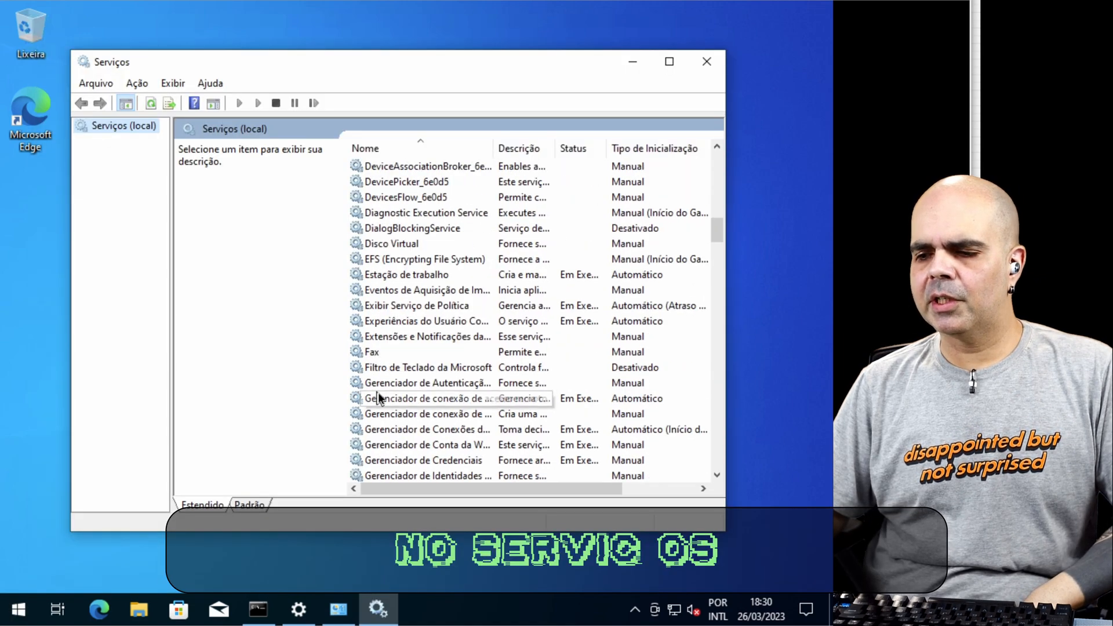
scroll(468, 271, up, 20)
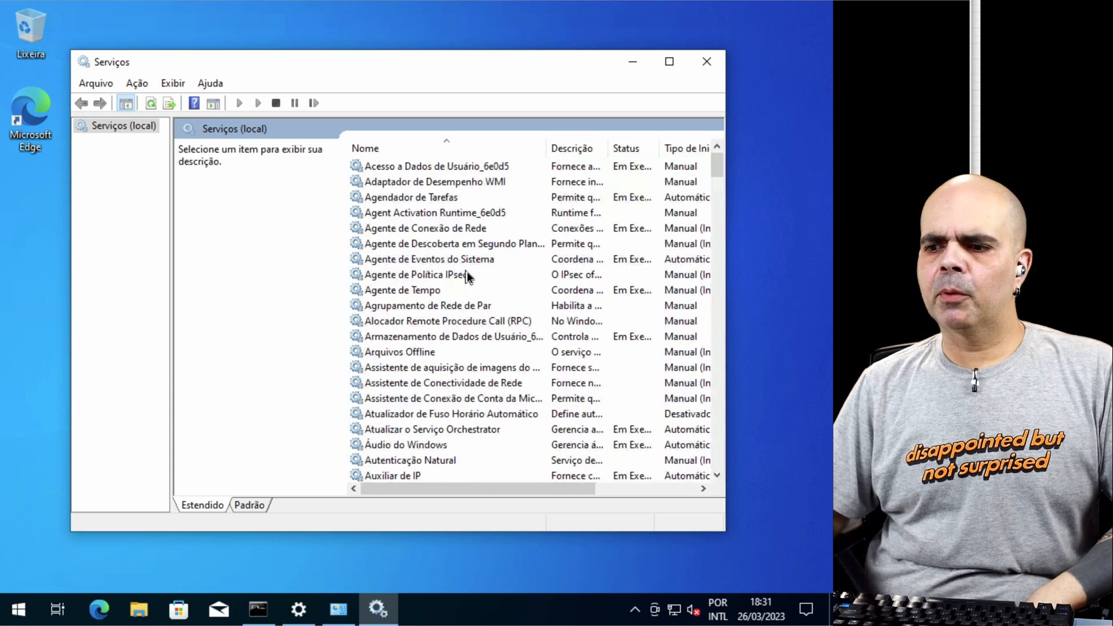
scroll(468, 271, down, 3)
scroll(469, 275, down, 6)
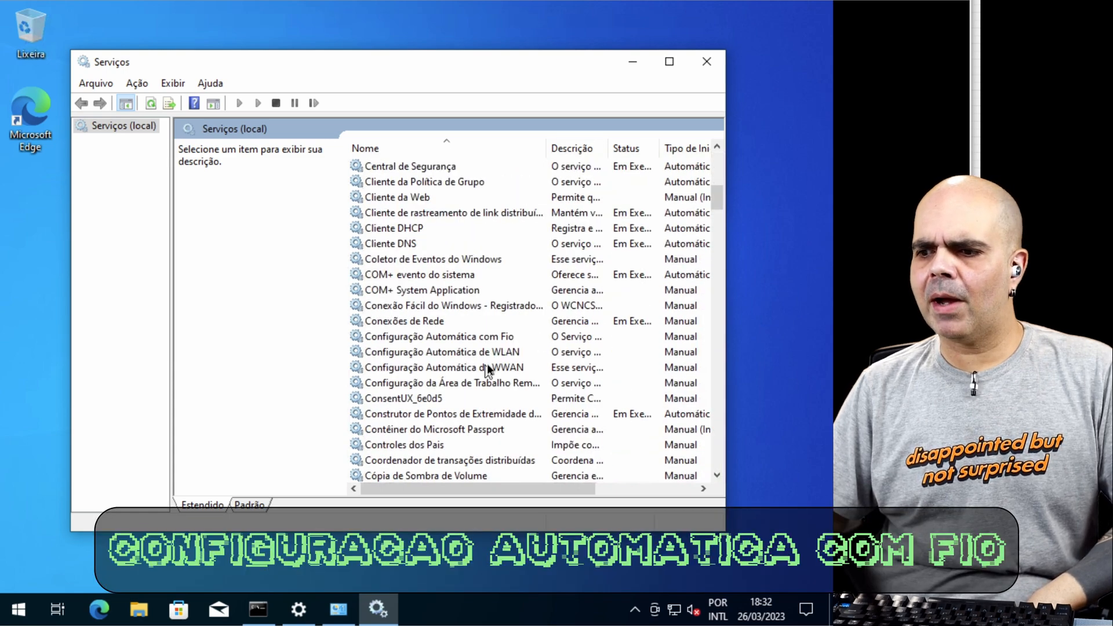
click(481, 337)
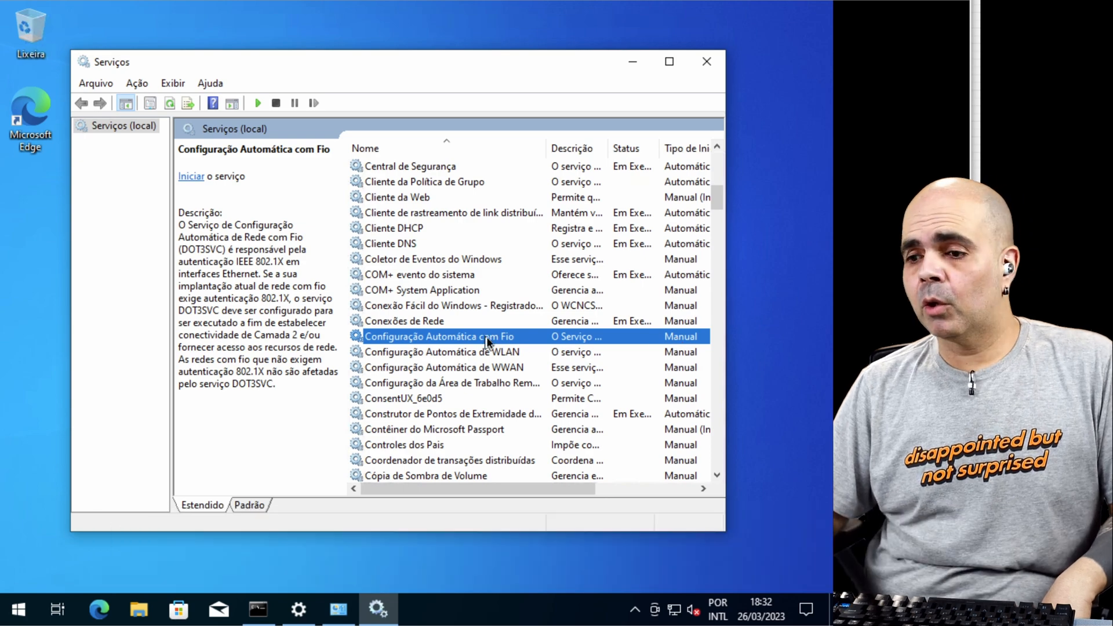
double_click(486, 337)
click(408, 284)
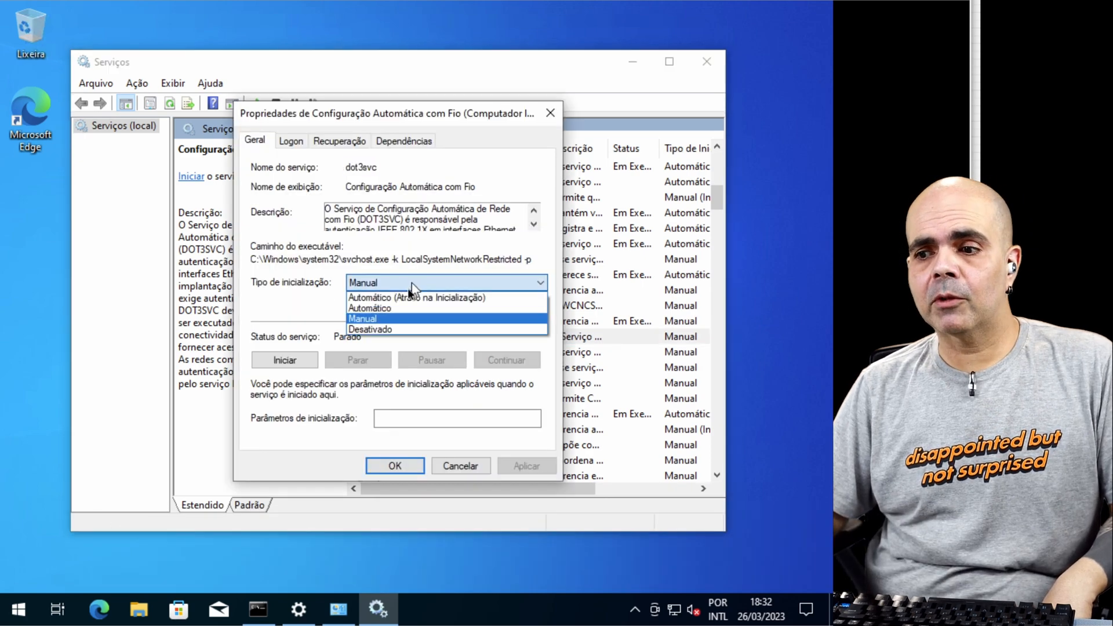
click(383, 308)
click(526, 466)
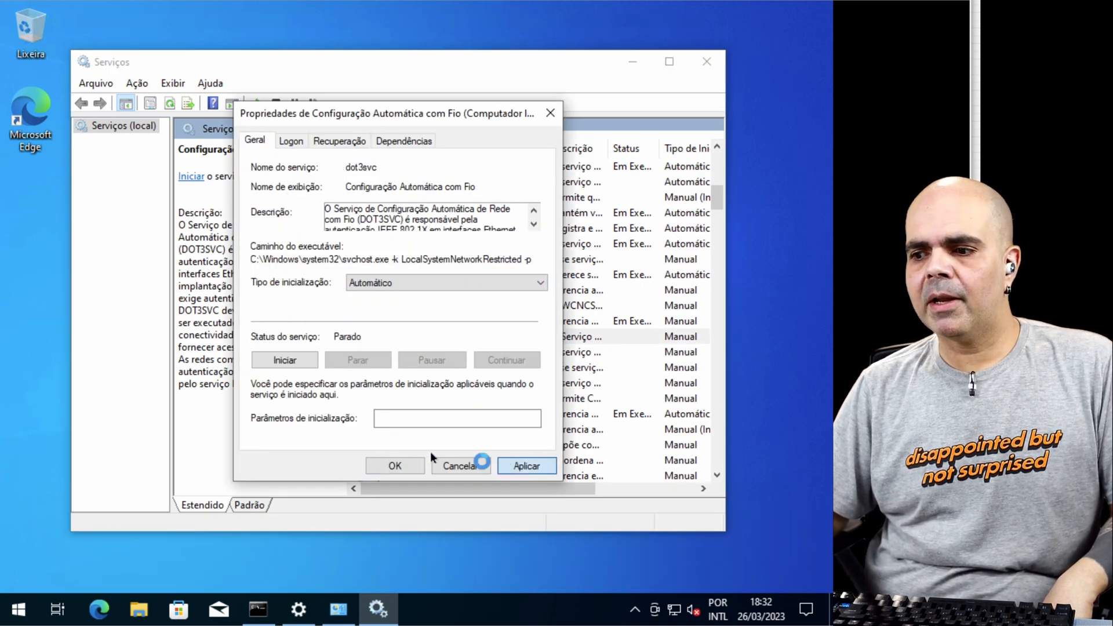
click(287, 362)
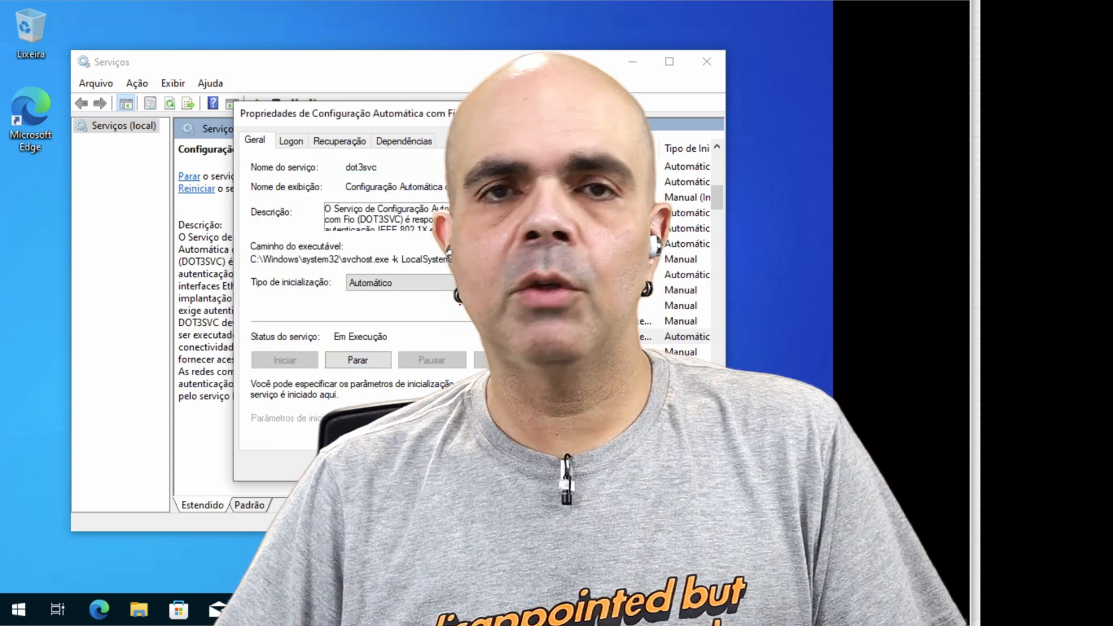
click(395, 466)
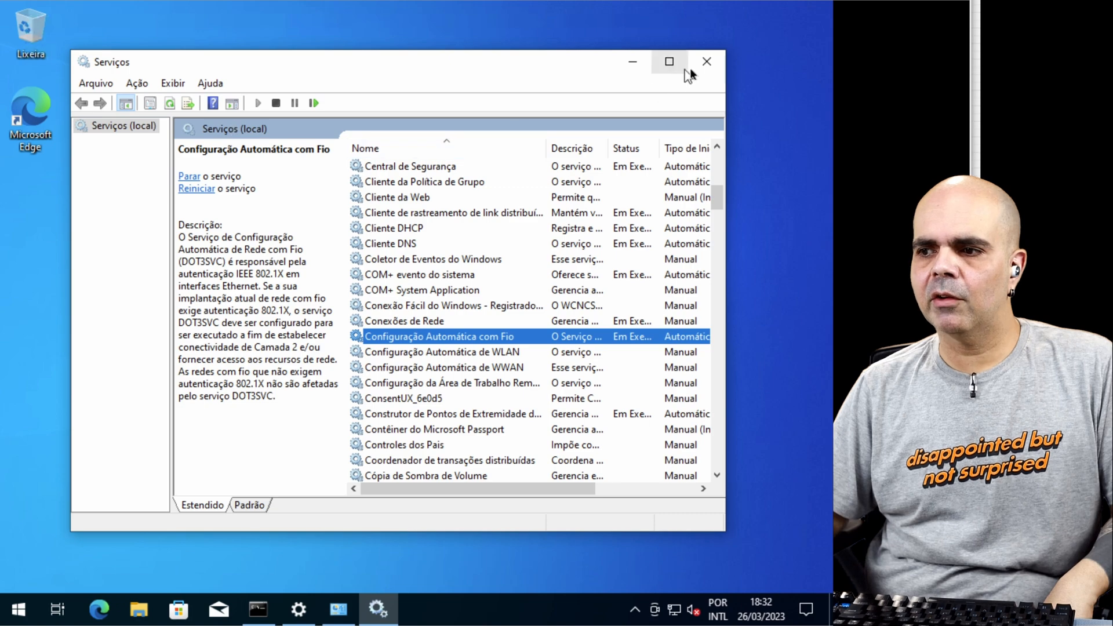
click(706, 62)
Step: In the Ethernet adapter's authentication settings, turn off PEAP server certificate validation and review the EAP-MSCHAP v2 logon option
click(333, 619)
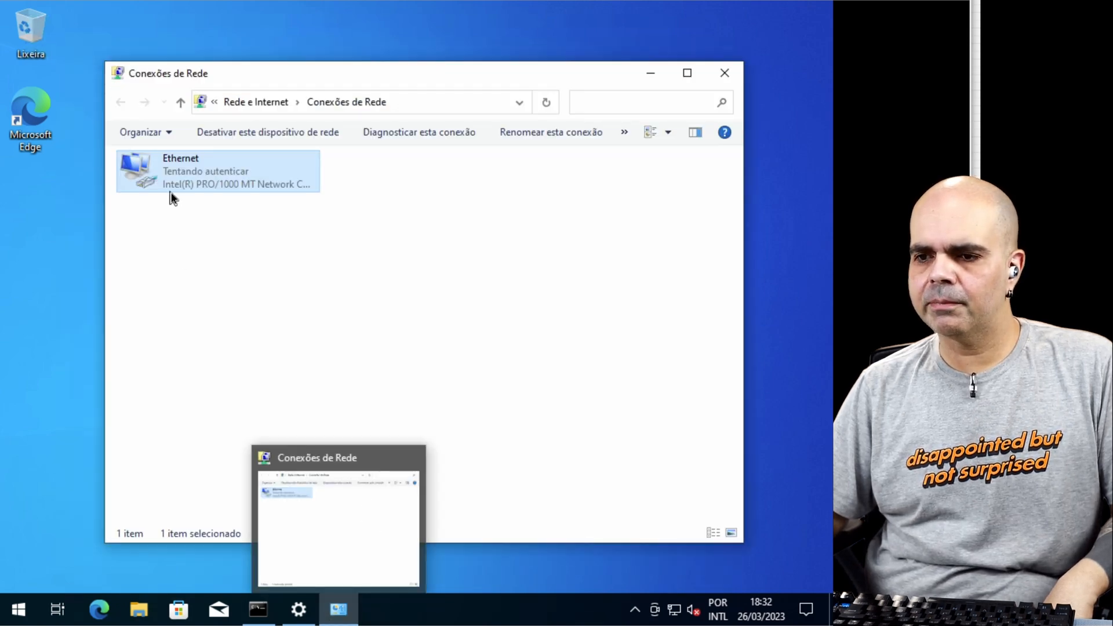
right_click(180, 174)
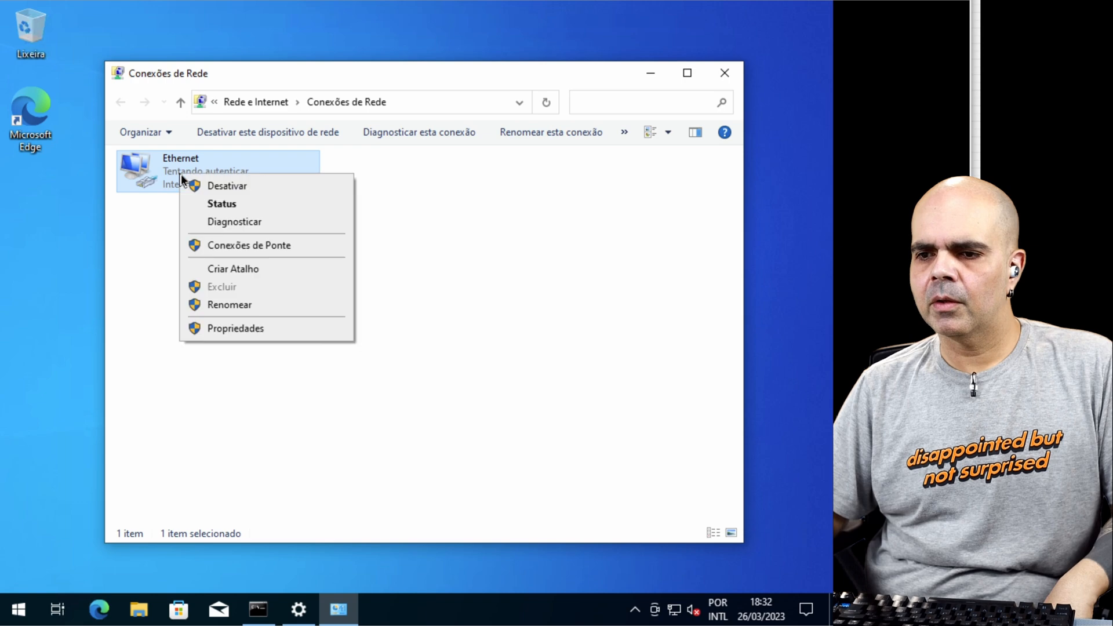
click(248, 327)
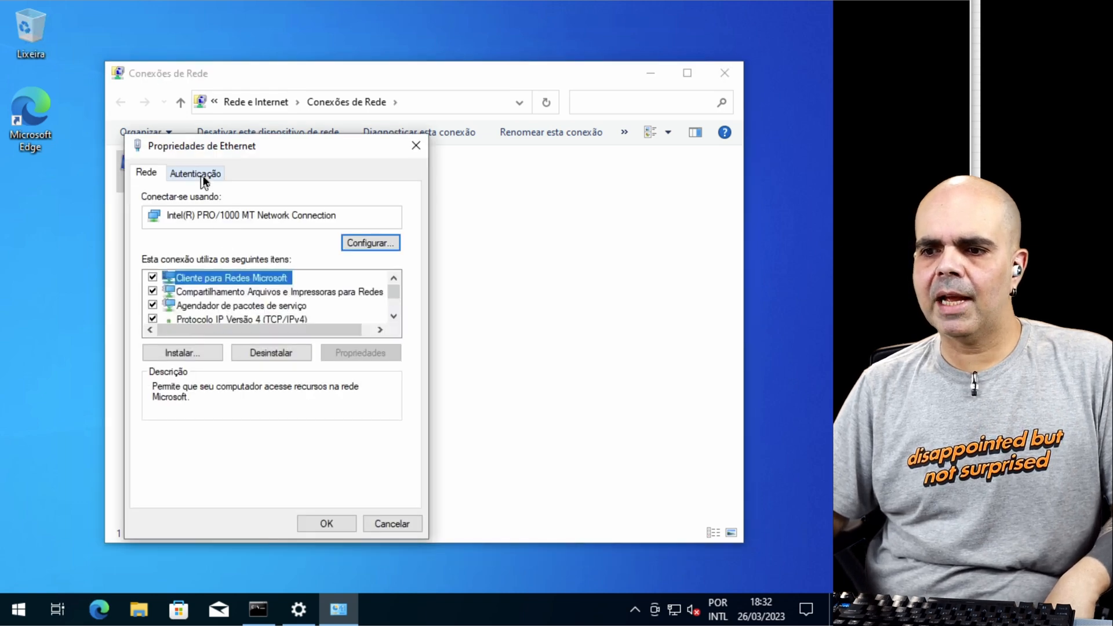
click(203, 181)
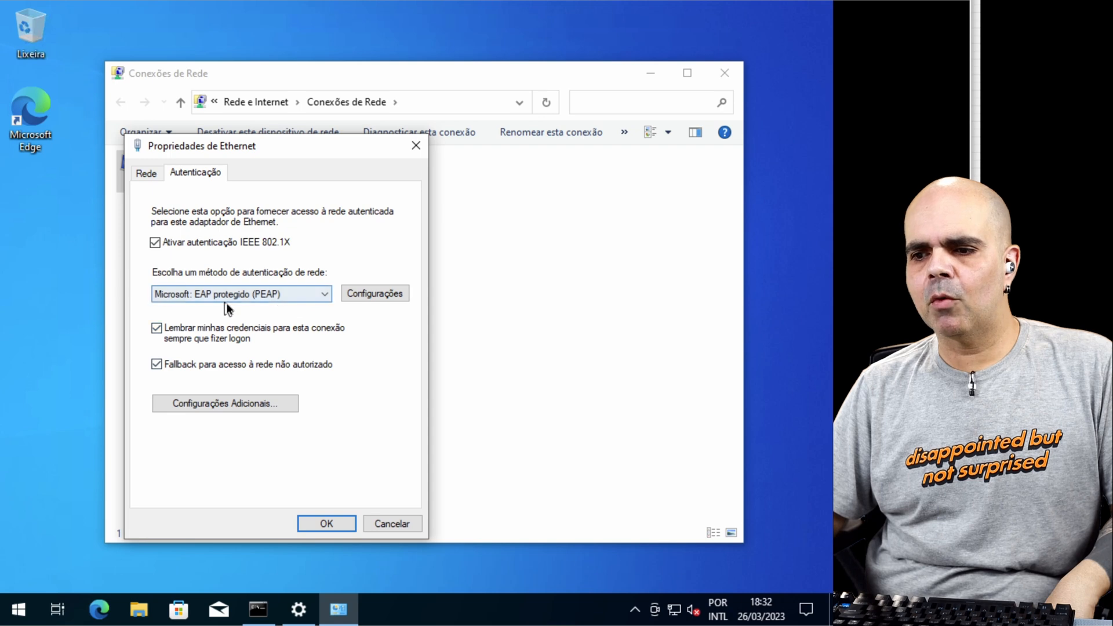
click(371, 294)
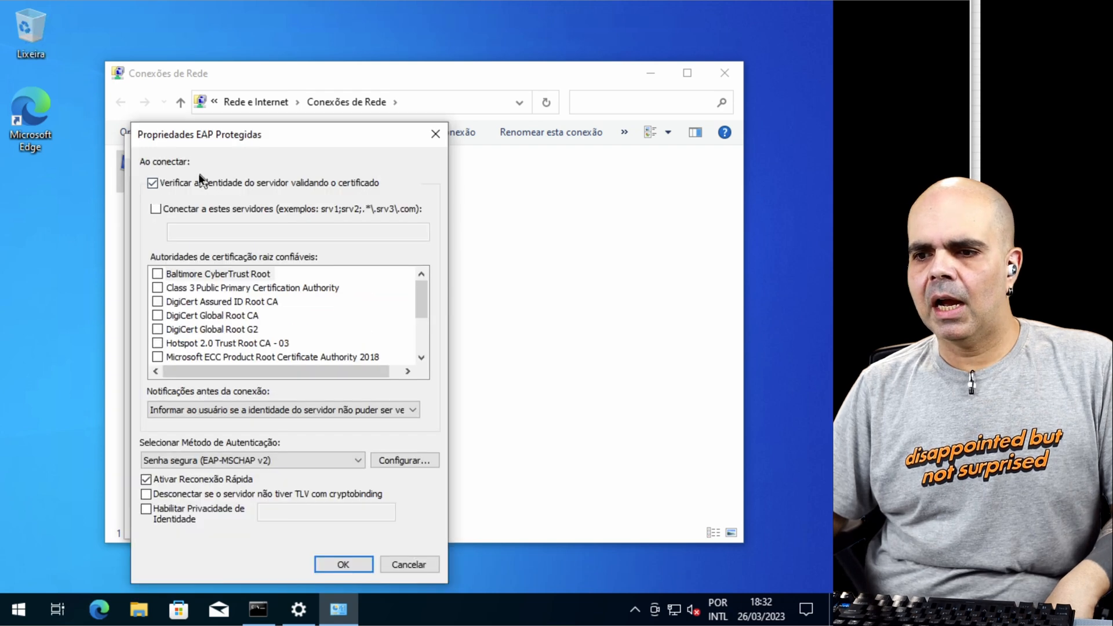
click(161, 186)
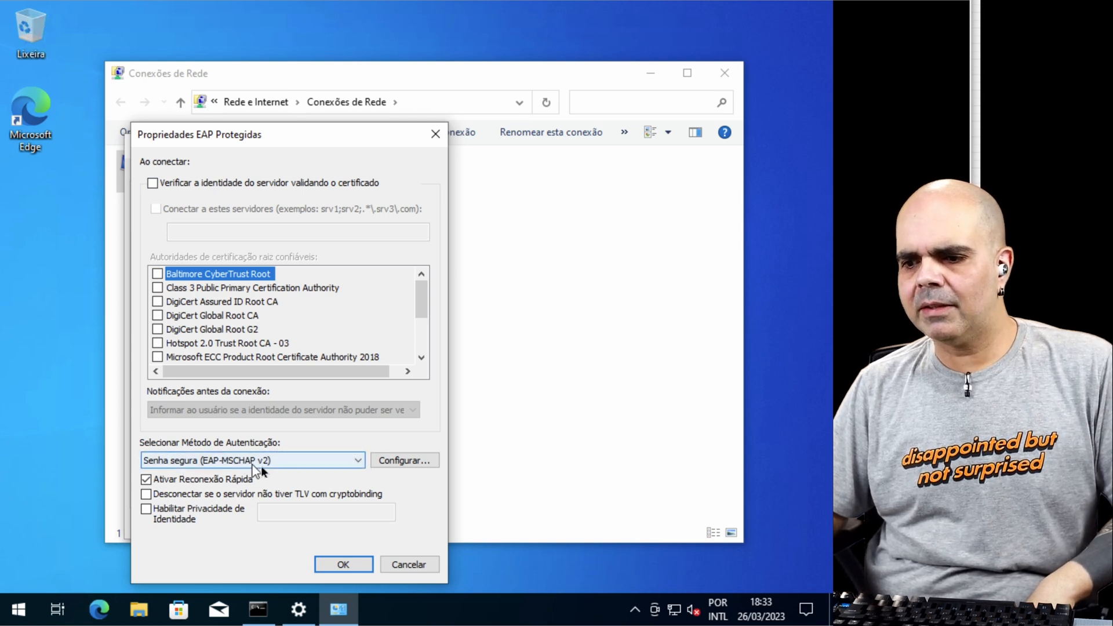
click(422, 466)
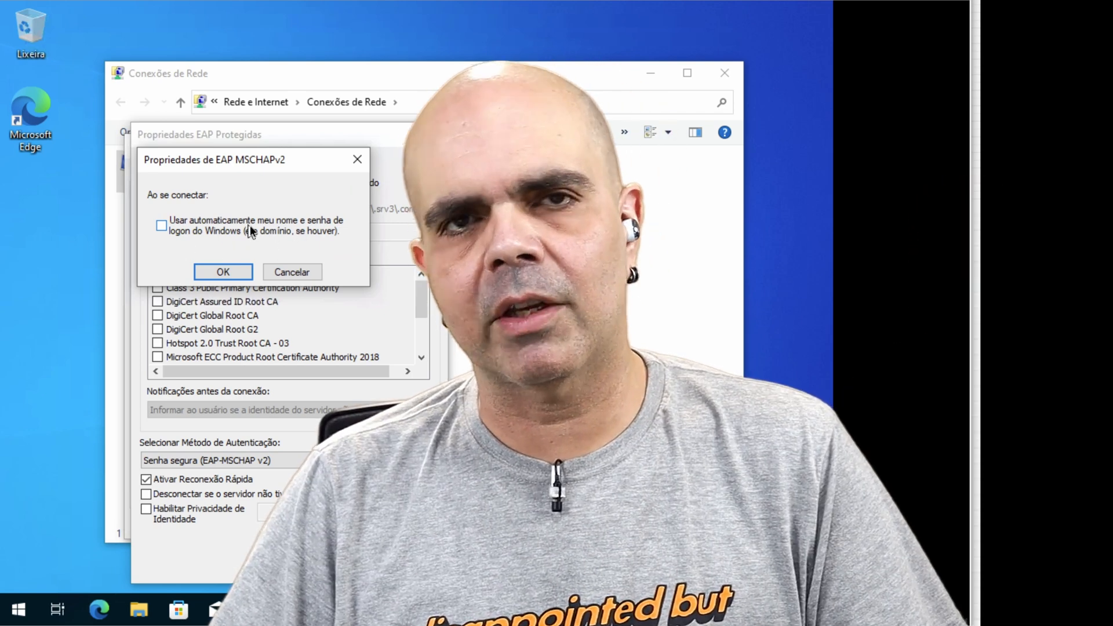
click(292, 271)
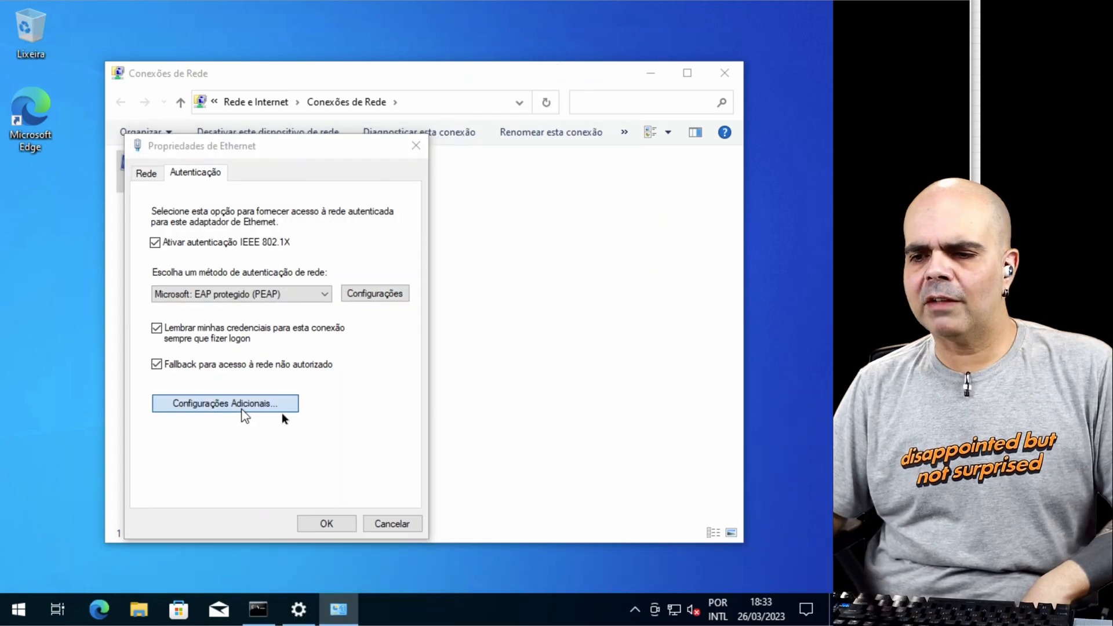
Step: Set the adapter's 802.1X authentication mode to "Autenticação de usuário", and open and dismiss the prompt for saving credentials
click(243, 411)
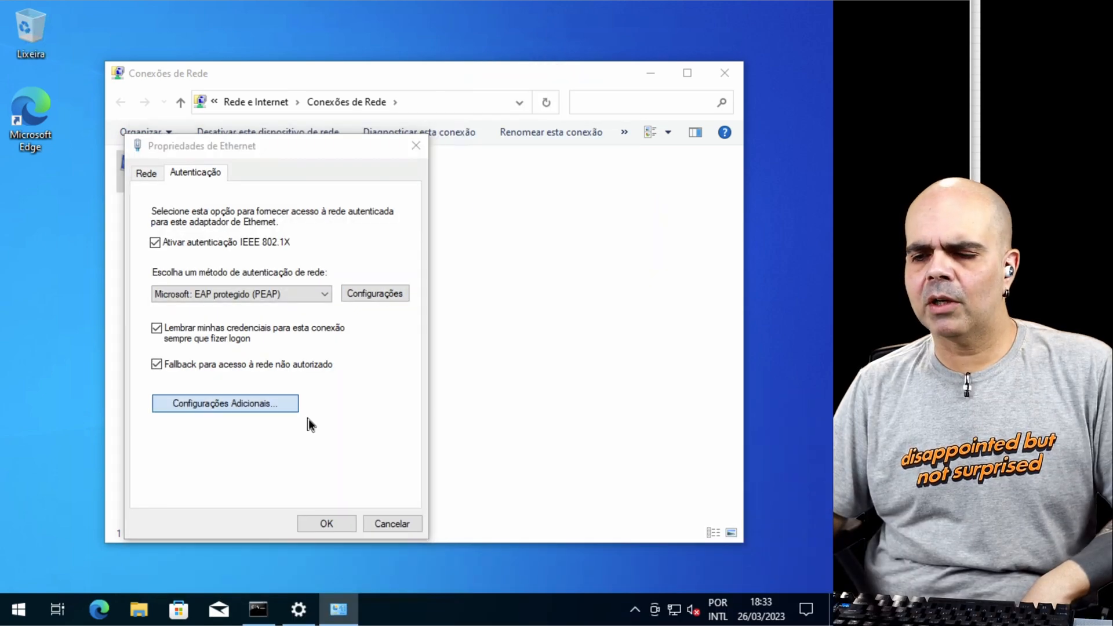
click(258, 244)
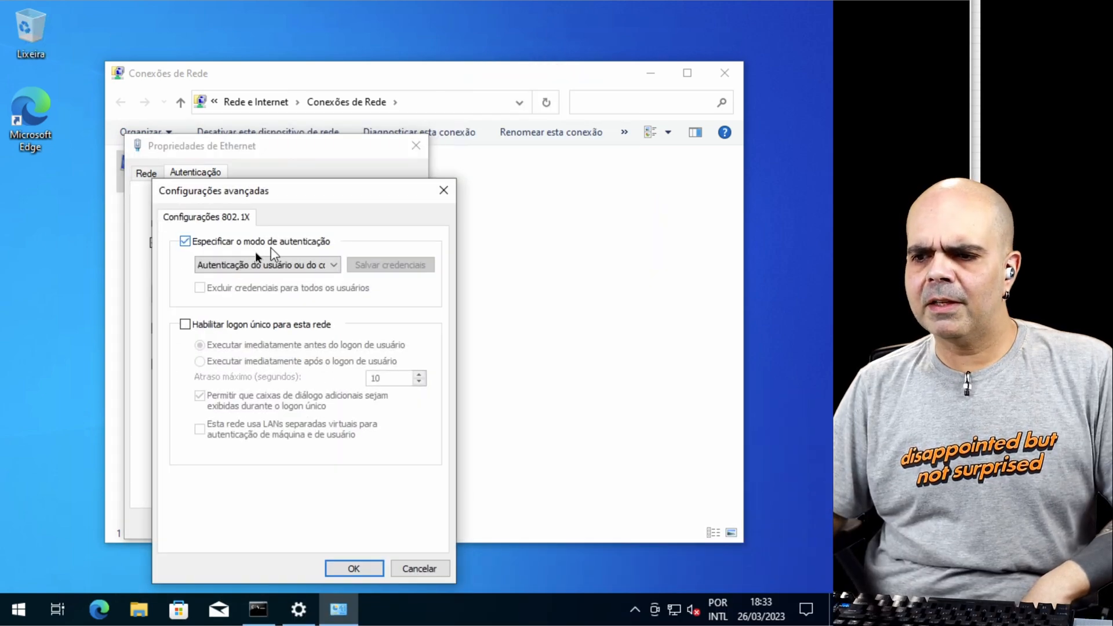
click(338, 268)
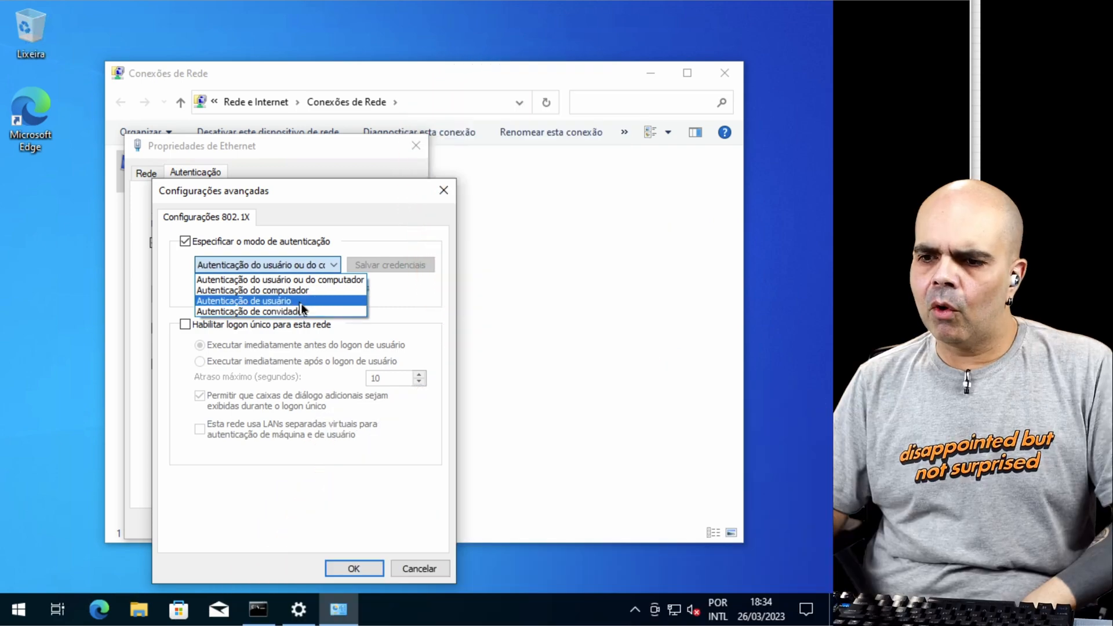
click(300, 301)
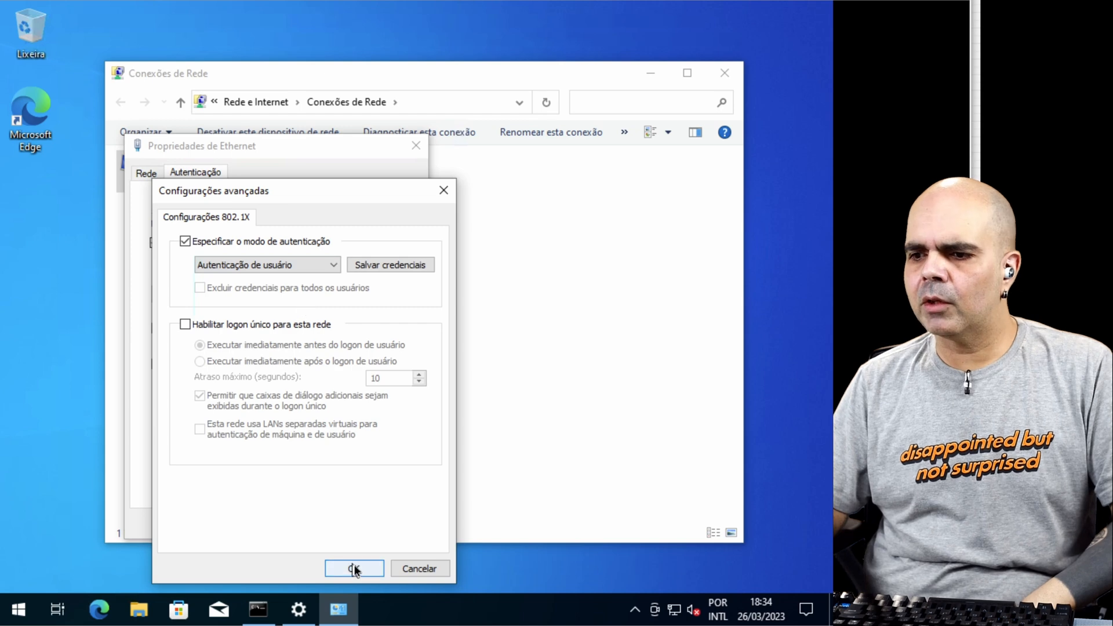
click(380, 265)
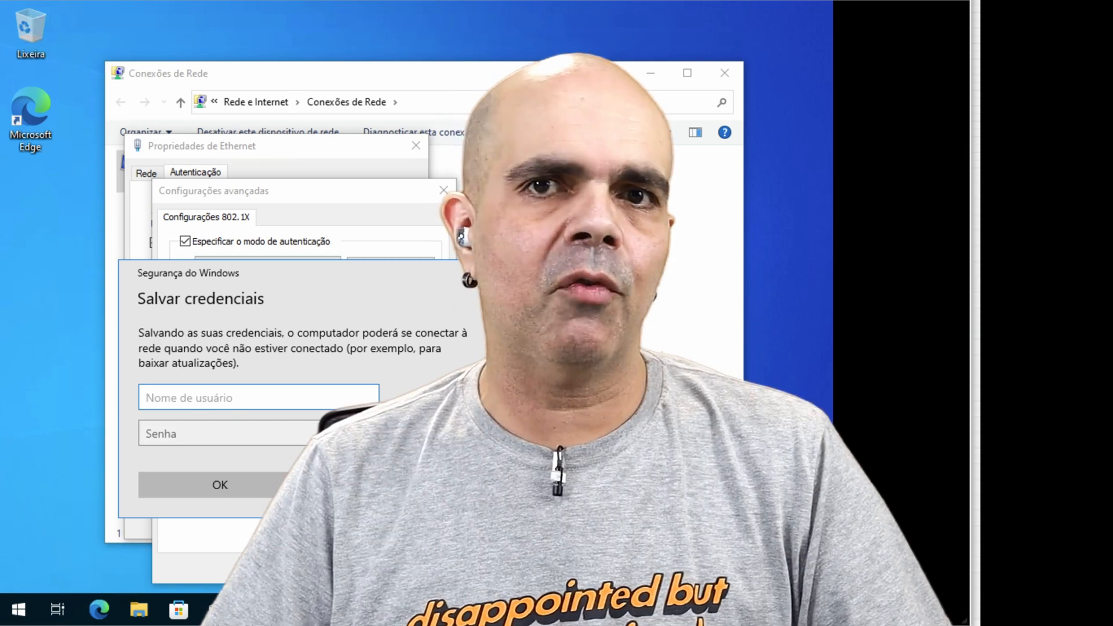
click(373, 486)
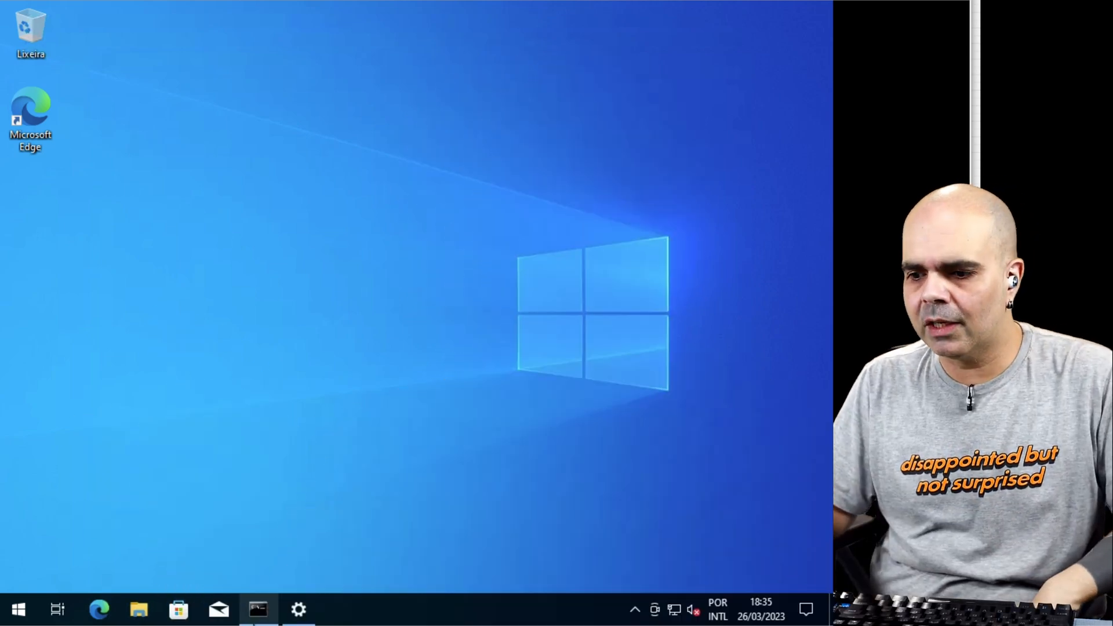
Step: Switch to the client's Command Prompt and rerun the last command
click(255, 618)
key(Up)
key(Return)
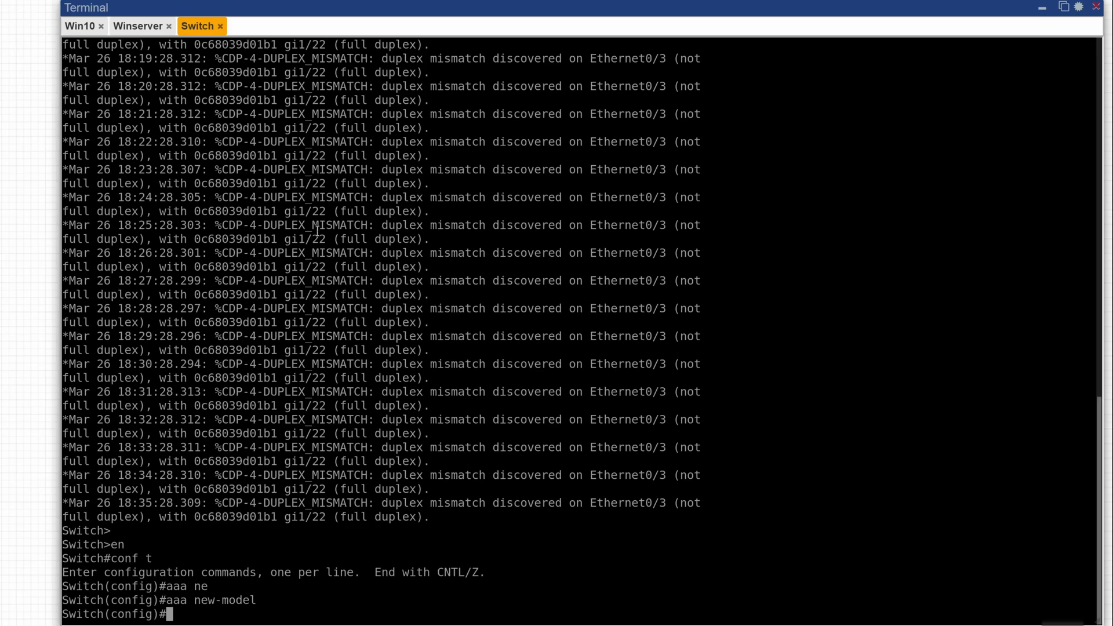
Step: In the Switch terminal, configure the default 802.1X authentication method with "aaa authentication dot1x default group radius"
text(aaa authe)
key(Tab)
text(do)
key(Tab)
text(de)
key(Tab)
text(?ra)
key(Tab)
key(BackSpace)
key(BackSpace)
text(g)
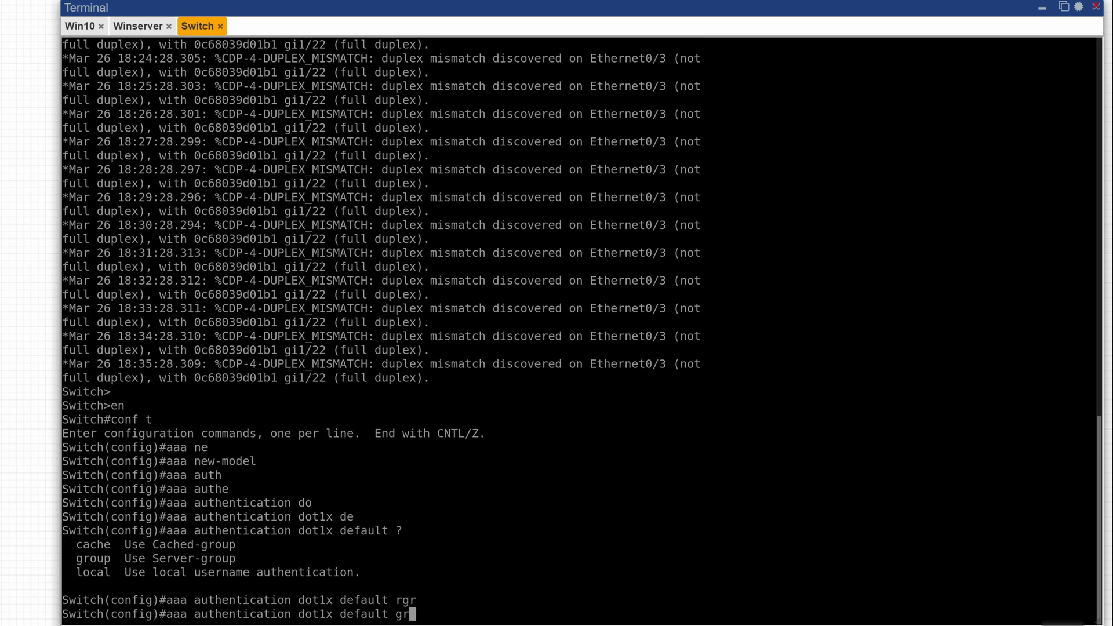
text(r)
key(Tab)
text(r)
key(Tab)
key(Return)
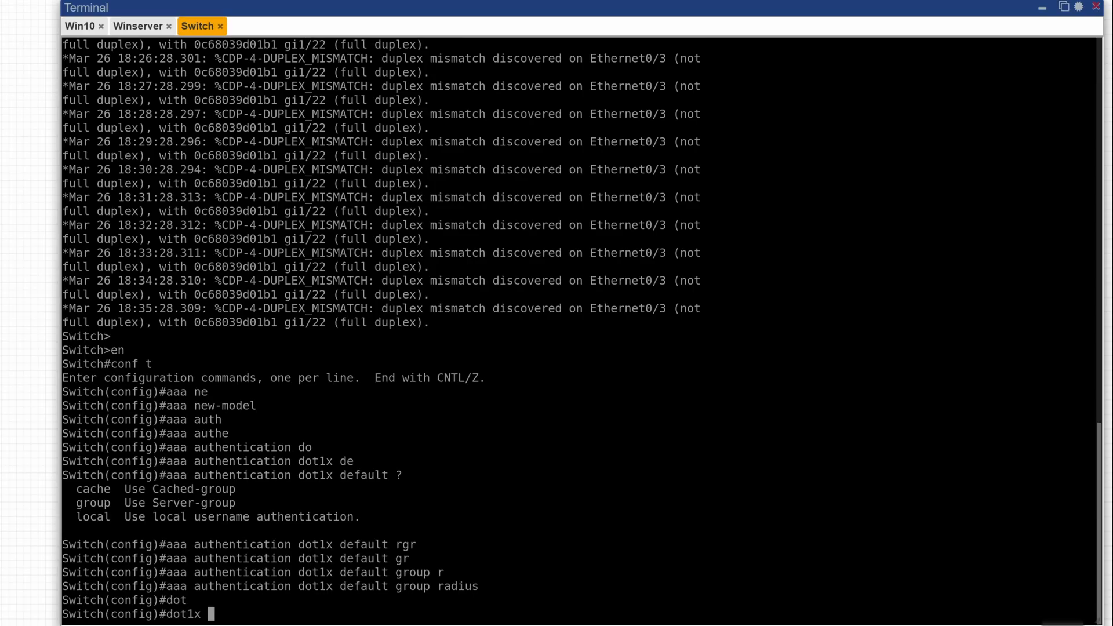
Step: Enable 802.1X globally on the switch with "dot1x system-auth-control"
text(sy)
key(Tab)
key(Return)
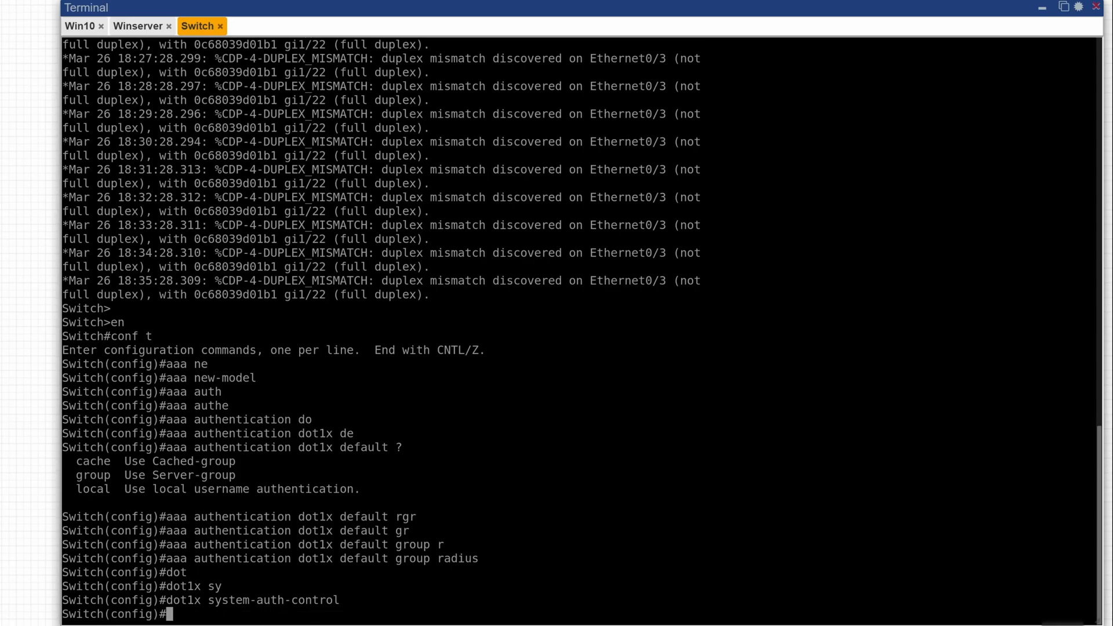
Step: Configure RADIUS-based network authorization on the switch with "aaa authorization network default group radius"
text(aaa autho)
key(Tab)
text(do)
key(Tab)
key(BackSpace)
key(BackSpace)
text(network)
key(Tab)
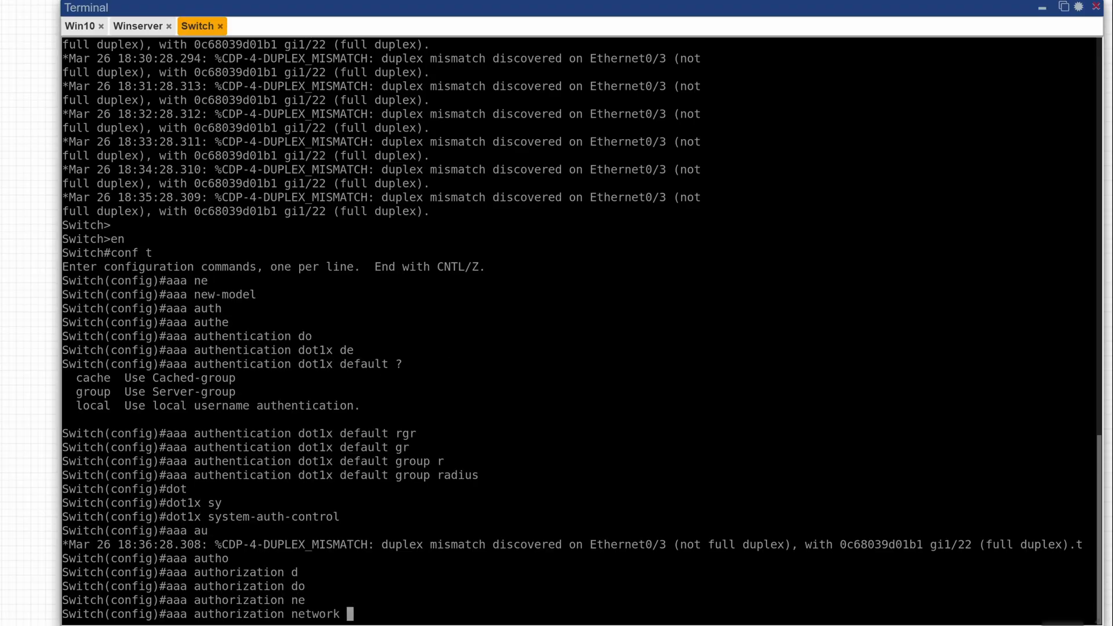
text(de)
key(Tab)
text(gr)
key(Tab)
text(r)
key(Tab)
key(Return)
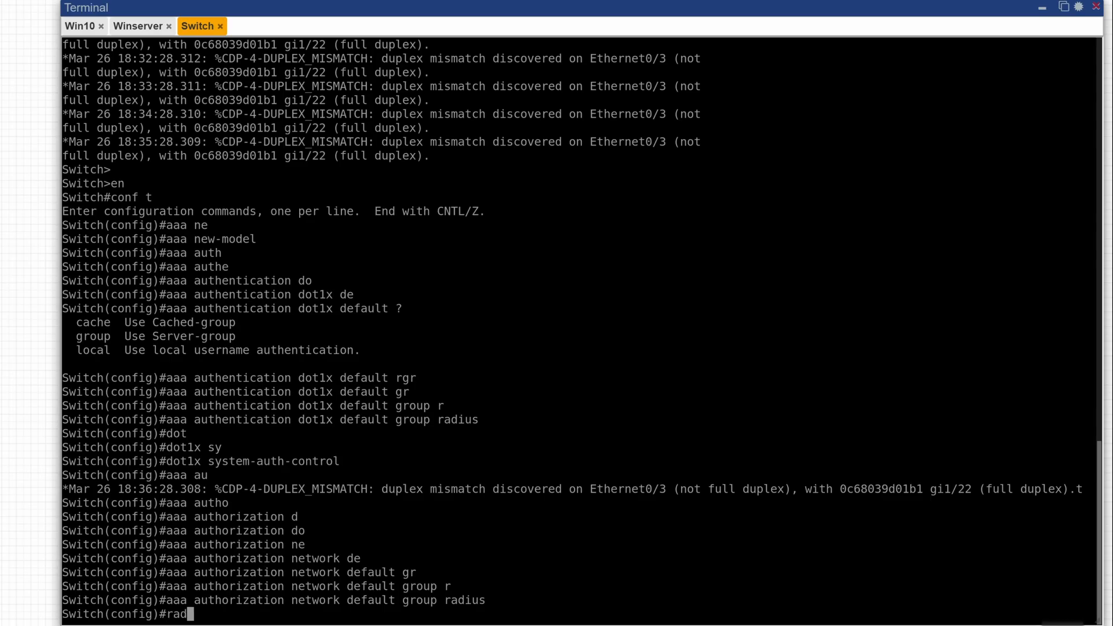
Step: Define a RADIUS server named AD-SERVER on the switch with IPv4 address 10.13.13.40
text(?)
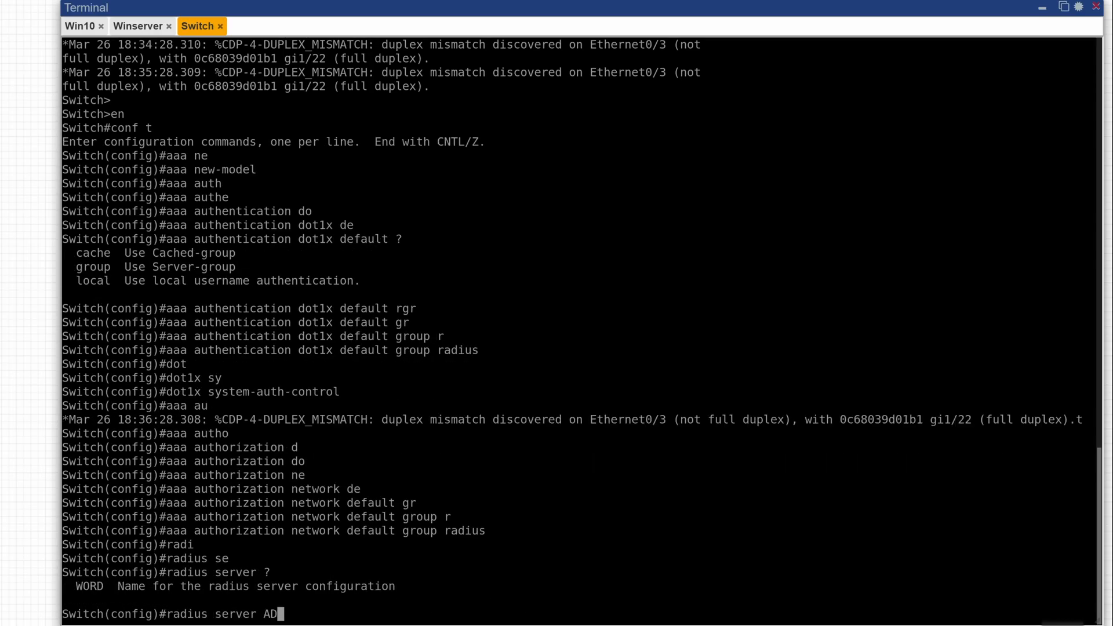
text(AD-SERVER)
key(Return)
text(?add)
key(Tab)
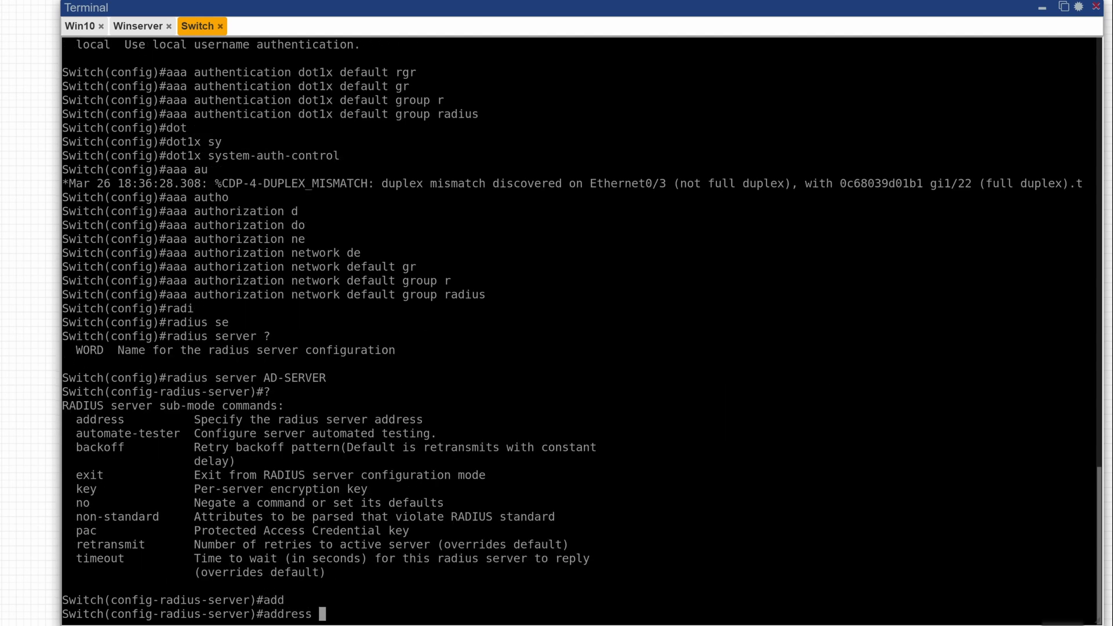
text(ipv4 ?10.13.13.40)
key(Return)
Step: Enter the shared key for the AD-SERVER RADIUS server and leave its configuration mode
text(key)
key(Tab)
text(?Cisco123)
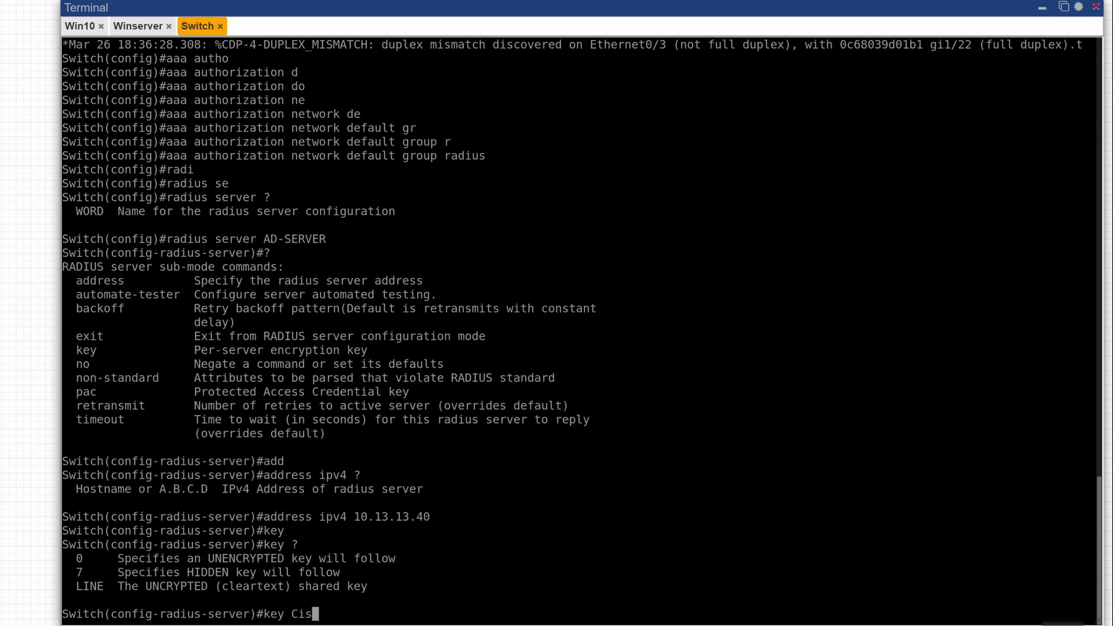
key(Return)
text(exit)
key(Return)
Step: Enable encryption of stored passwords on the switch with "service password-encryption"
text(servi)
key(Tab)
text(pass)
Step: Configure interface ethernet 0/0 as an access port with "switchport mode access"
key(Tab)
key(Return)
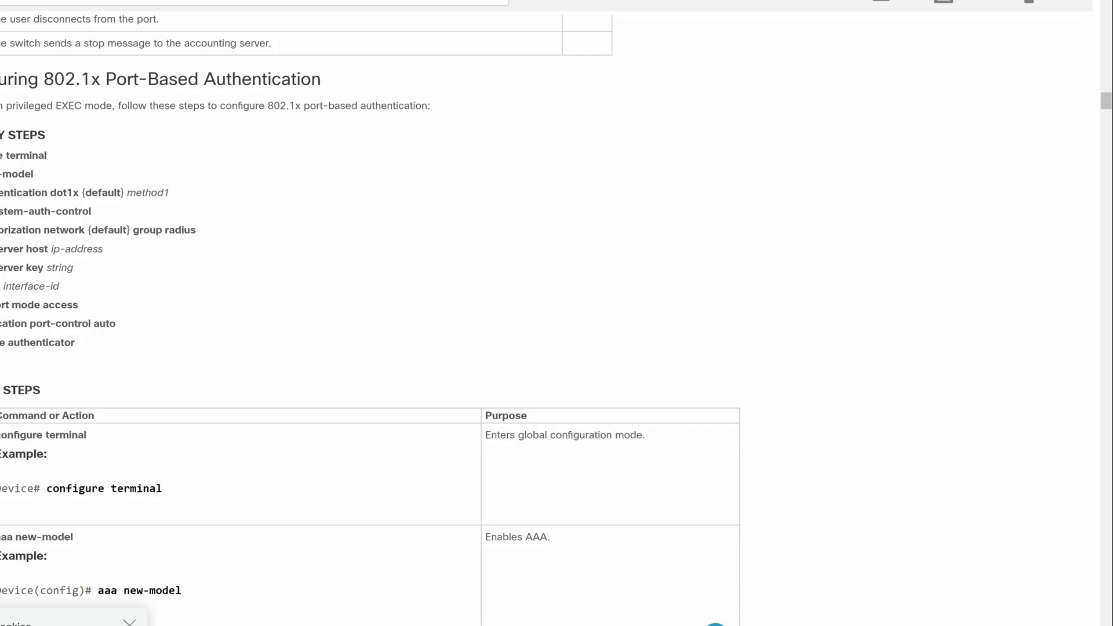
key(Tab)
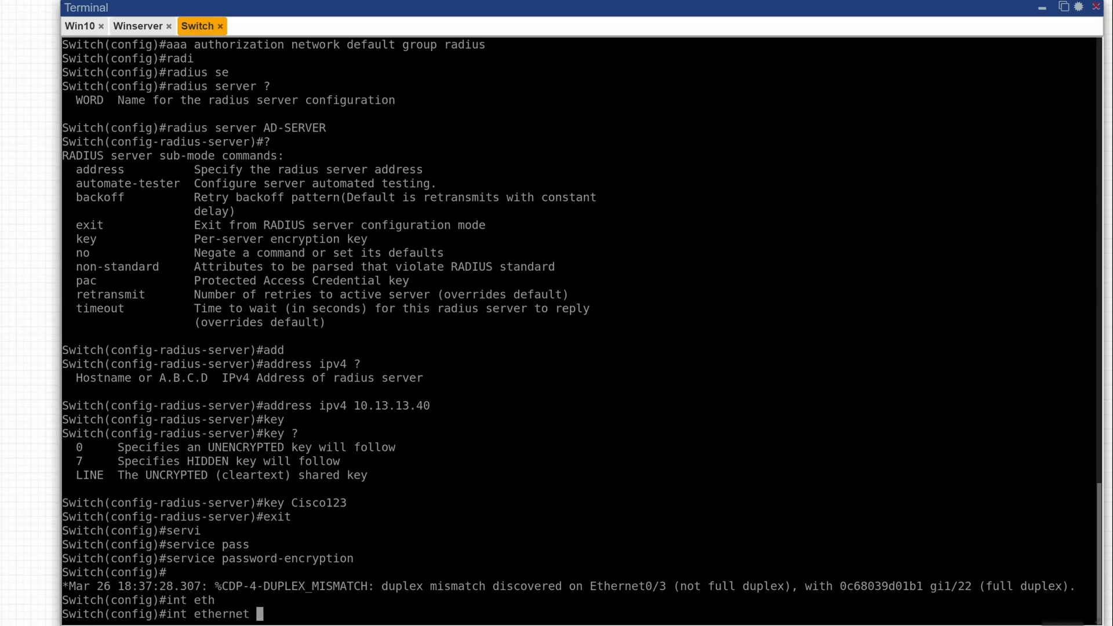
text(0/0)
key(Return)
text(auth)
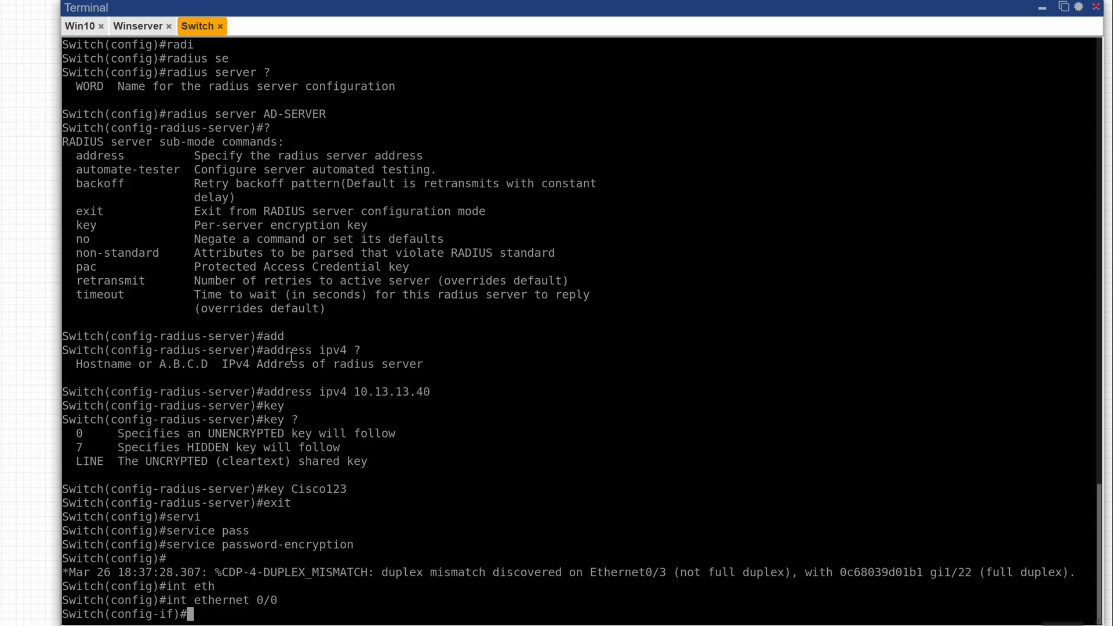
key(Tab)
text(e)
Step: Look up the authentication options for ethernet 0/0 and set its port control to force-authorized
key(Tab)
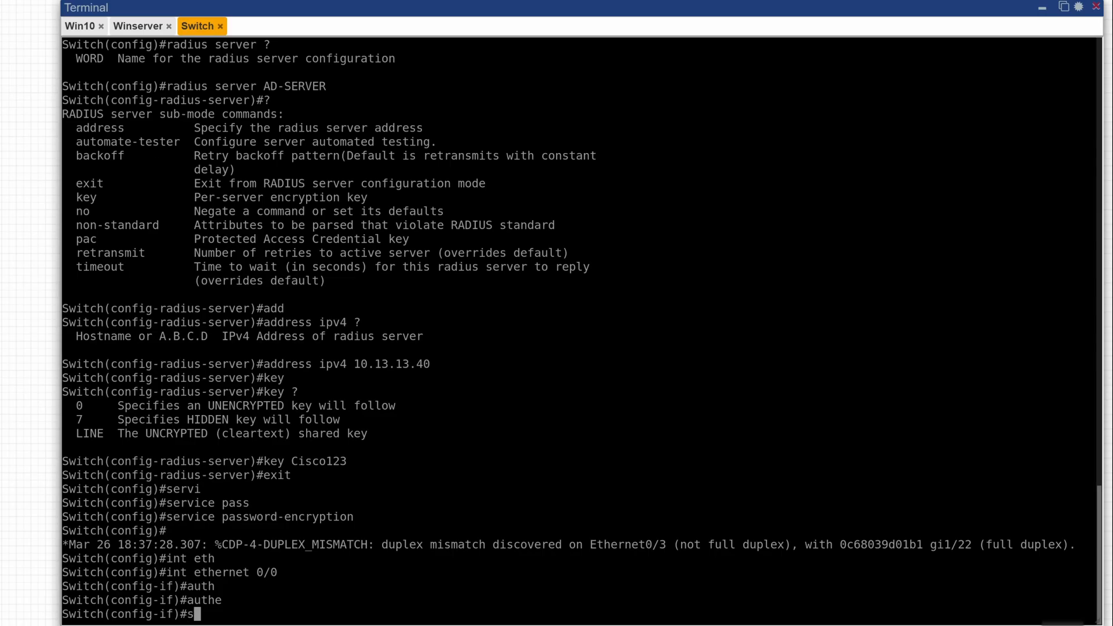
text(sw	mo	acc)
key(Tab)
key(Return)
text(auth)
key(Tab)
text(co)
key(Tab)
text(?)
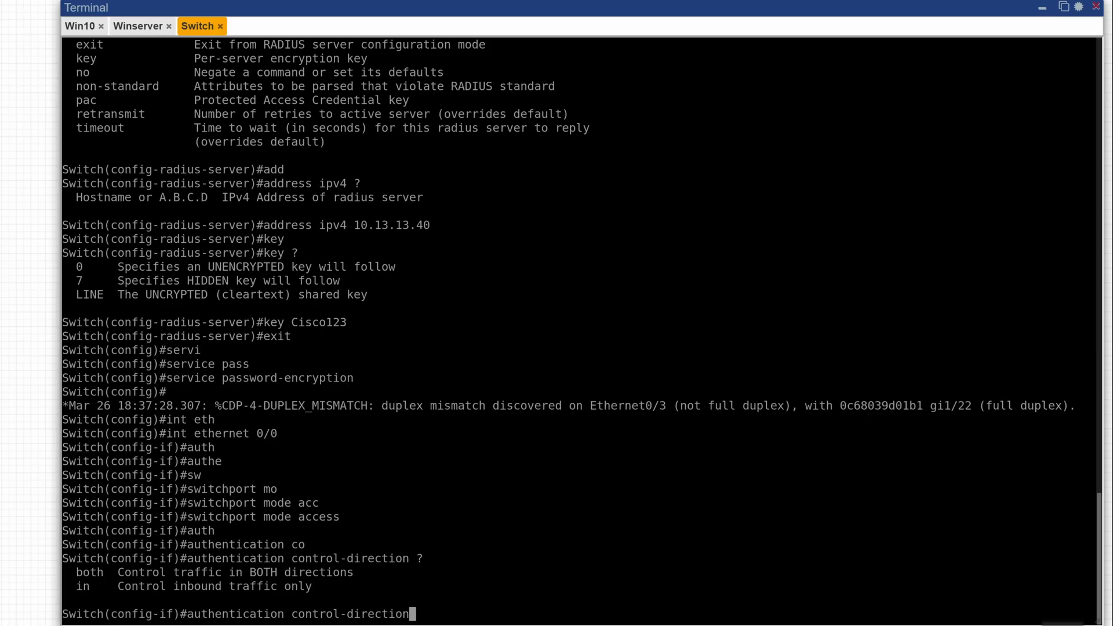
key(BackSpace)
key(BackSpace)
key(BackSpace)
key(BackSpace)
key(BackSpace)
key(BackSpace)
key(BackSpace)
key(BackSpace)
key(BackSpace)
key(BackSpace)
key(BackSpace)
key(BackSpace)
key(BackSpace)
key(BackSpace)
key(BackSpace)
key(BackSpace)
key(BackSpace)
key(BackSpace)
text(po)
key(Tab)
text(?f)
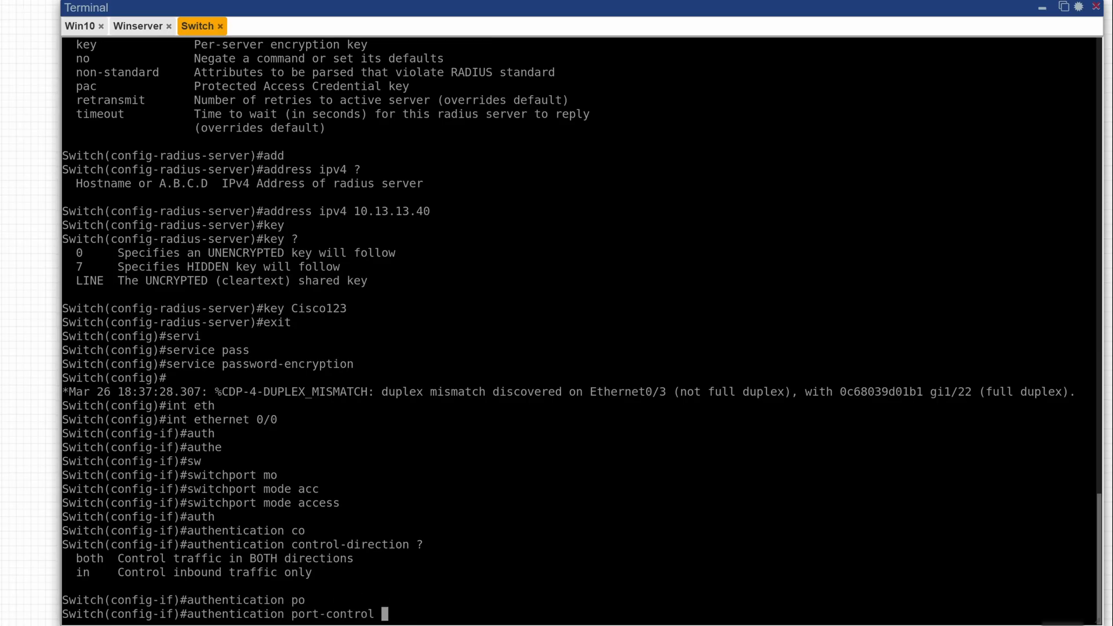
Step: Make ethernet 0/0 an 802.1X authenticator with "dot1x pae authenticator", leave configuration mode and save the switch configuration
key(Tab)
text(au)
key(Tab)
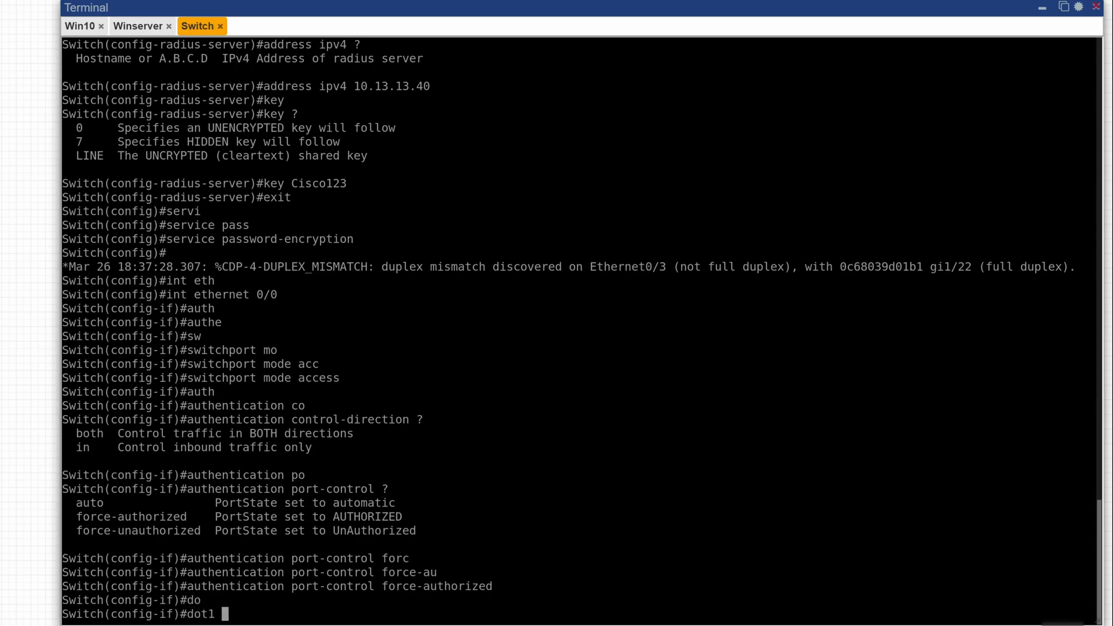
text(p dot1 pa dot1 dot1c dot1x pa)
key(Tab)
text(au)
key(Tab)
key(Return)
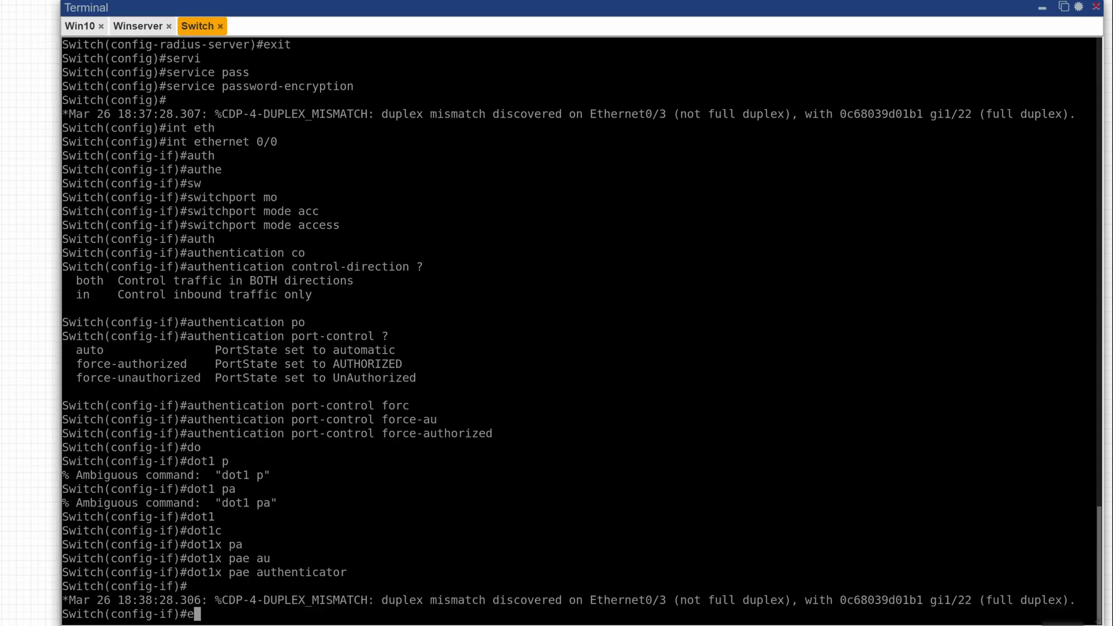
text(end wr)
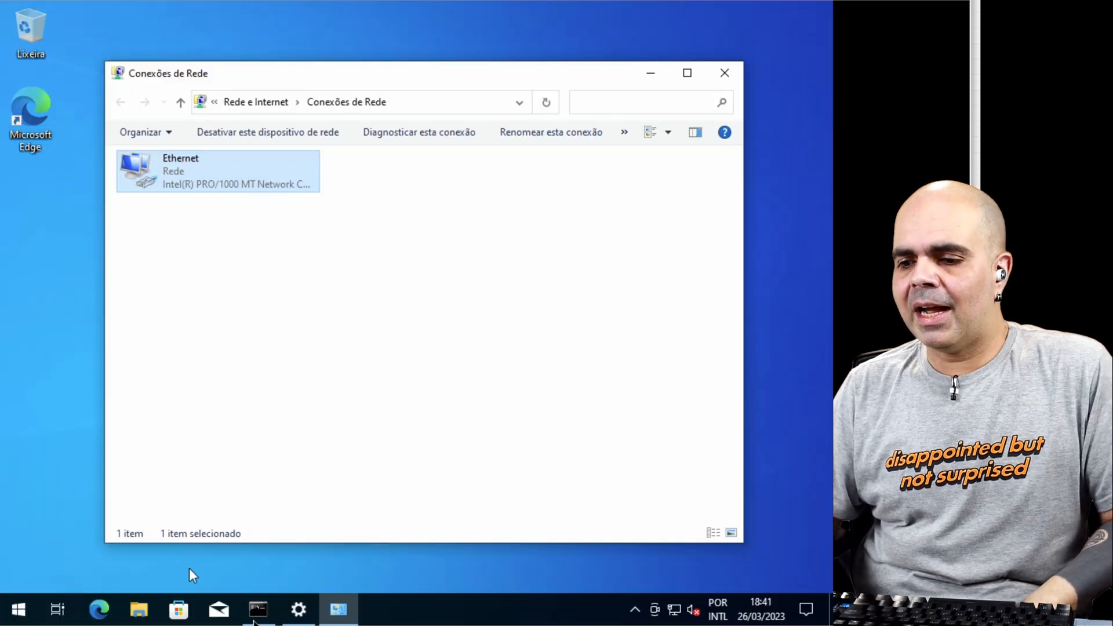
Step: Switch to the Windows 10 client and start a continuous ping to 10.13.13.40 in the command prompt
click(258, 609)
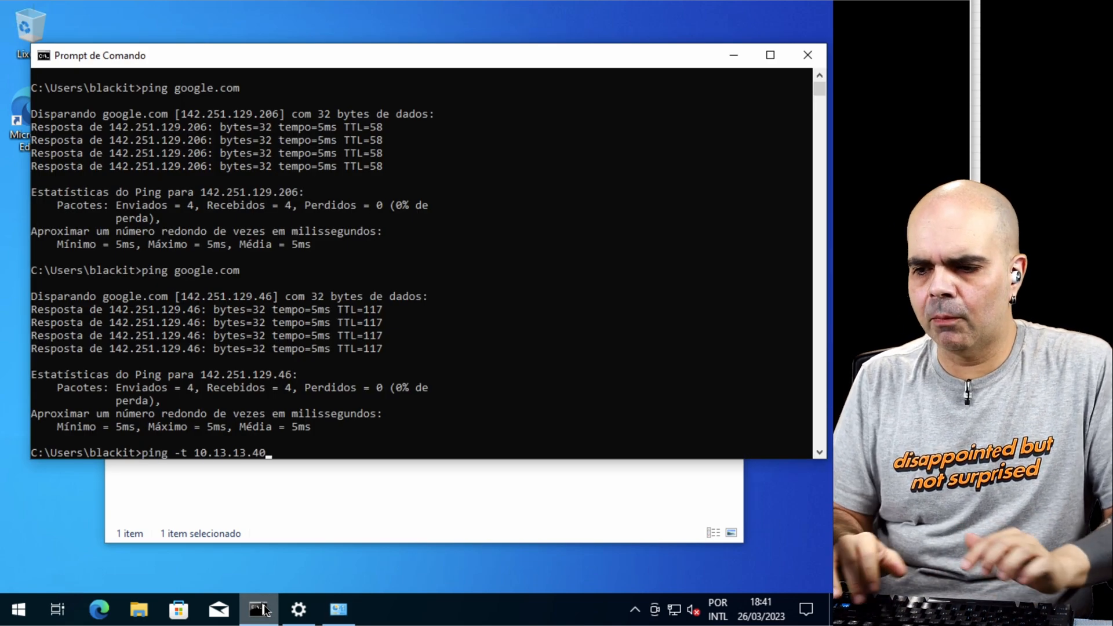
key(Return)
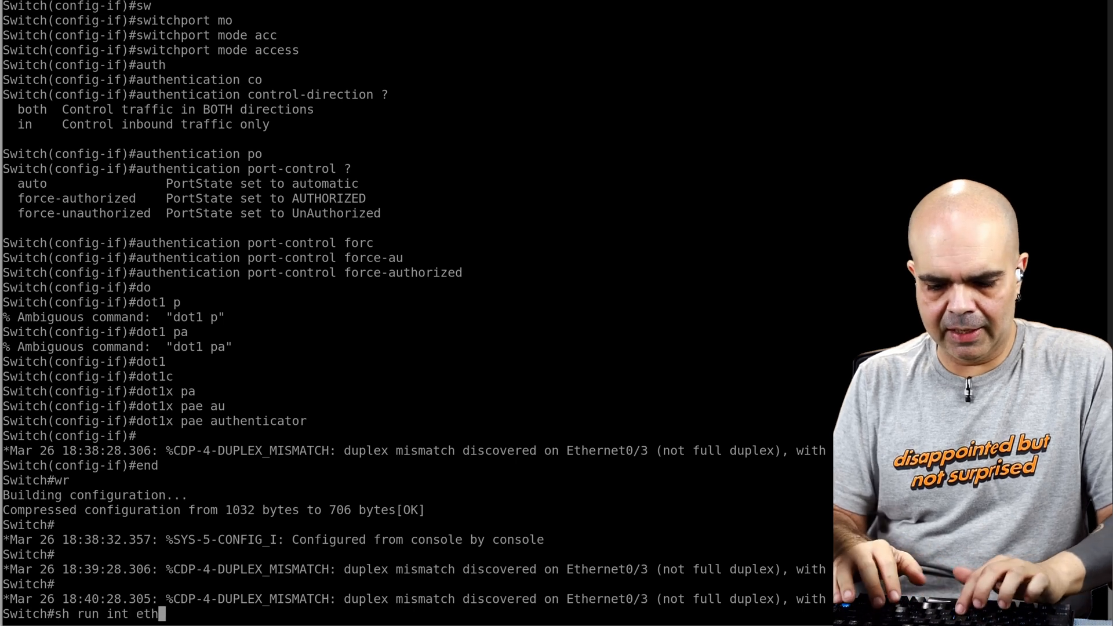
Step: In the Switch terminal, show the running configuration of eth0/0 and set its authentication port control to auto
key(Return)
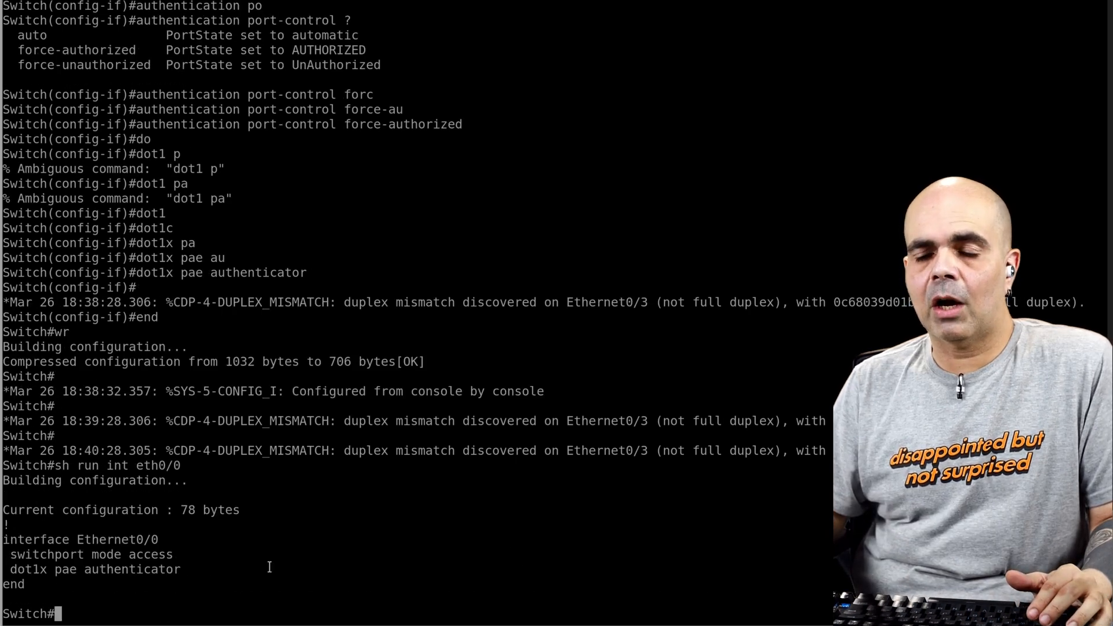
text(conf t)
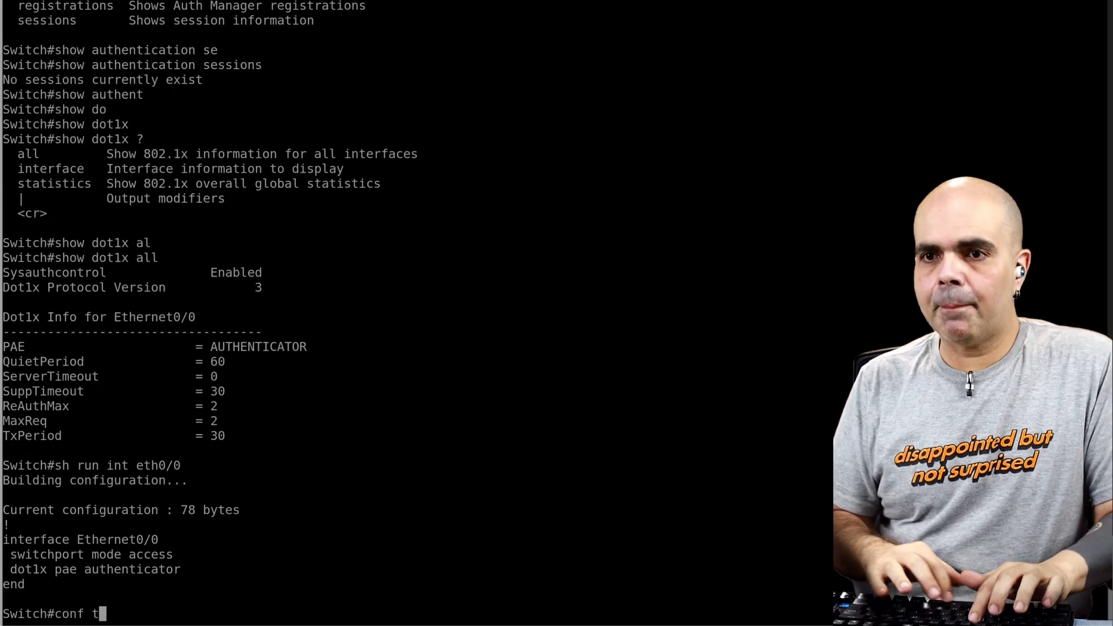
key(Return)
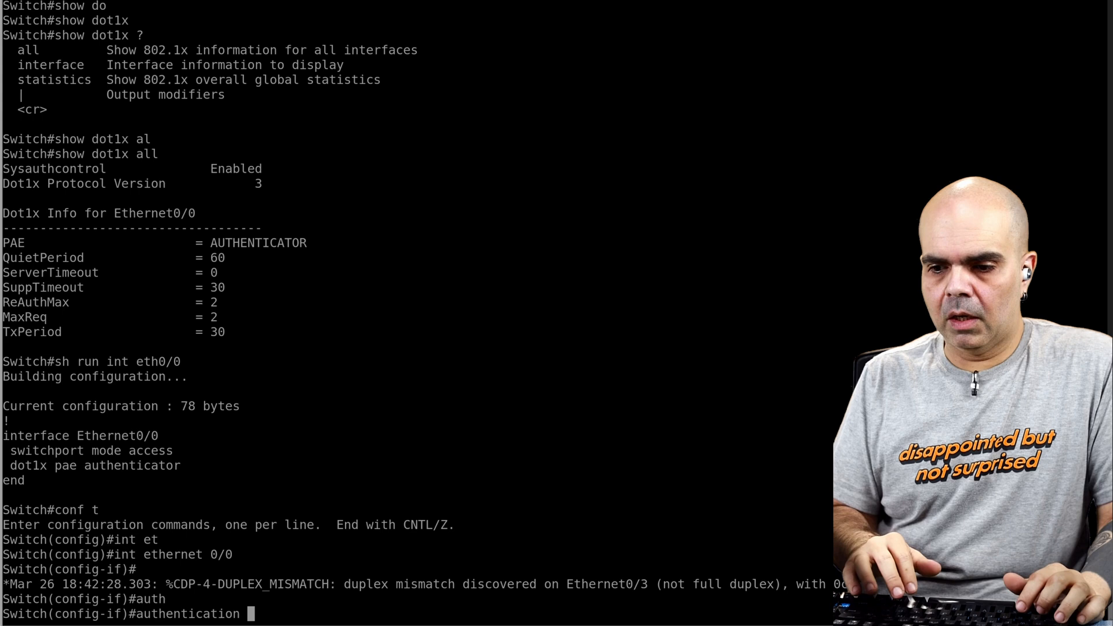
text(po)
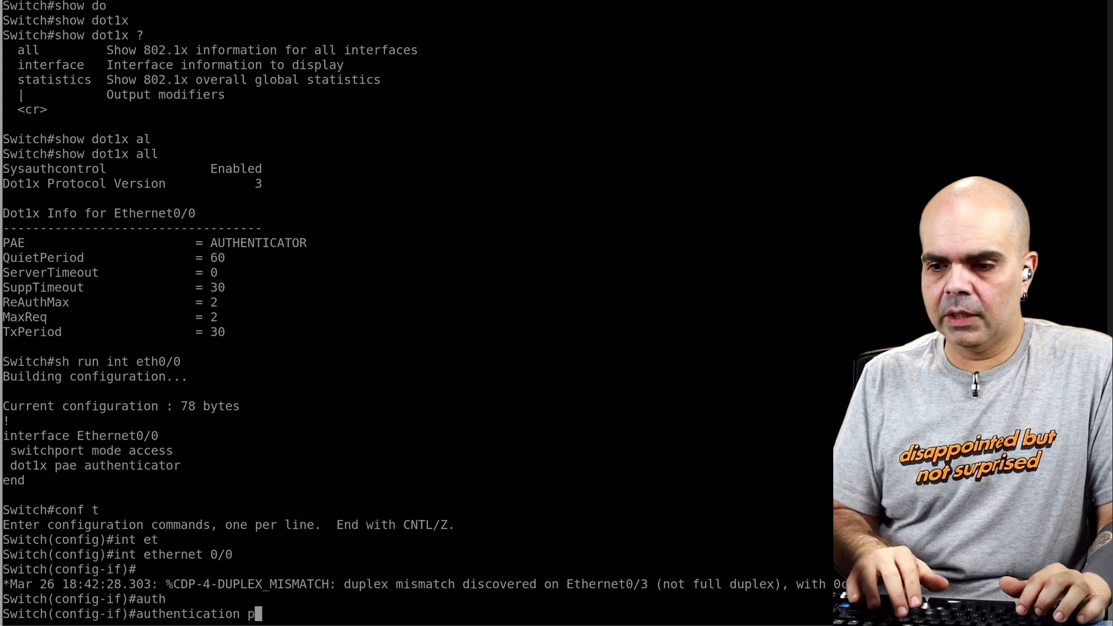
key(Tab)
text(?)
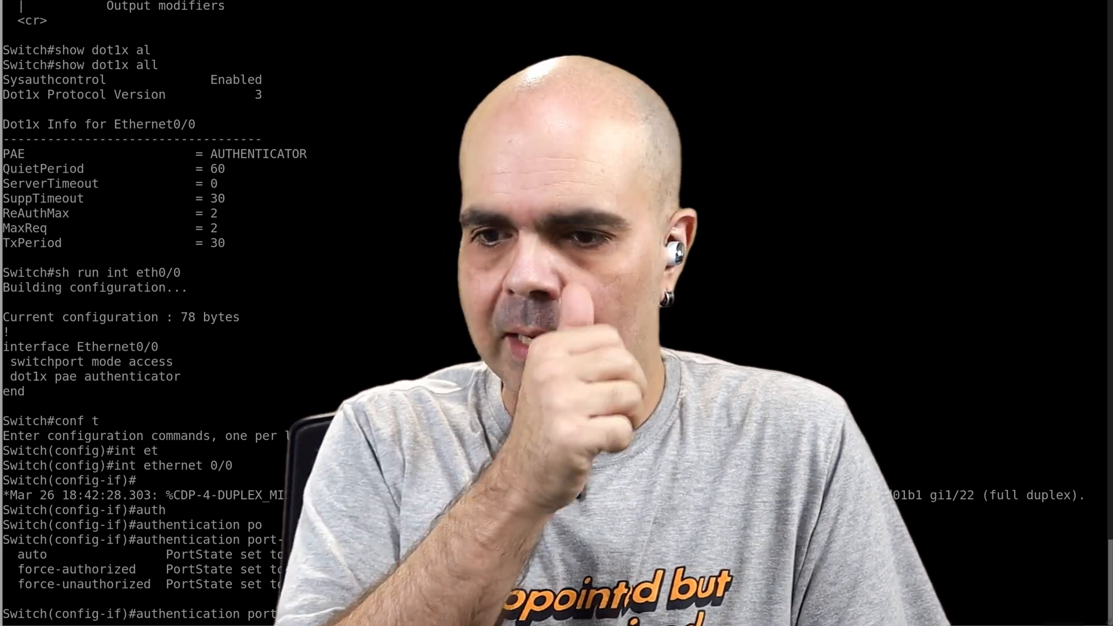
text(auto)
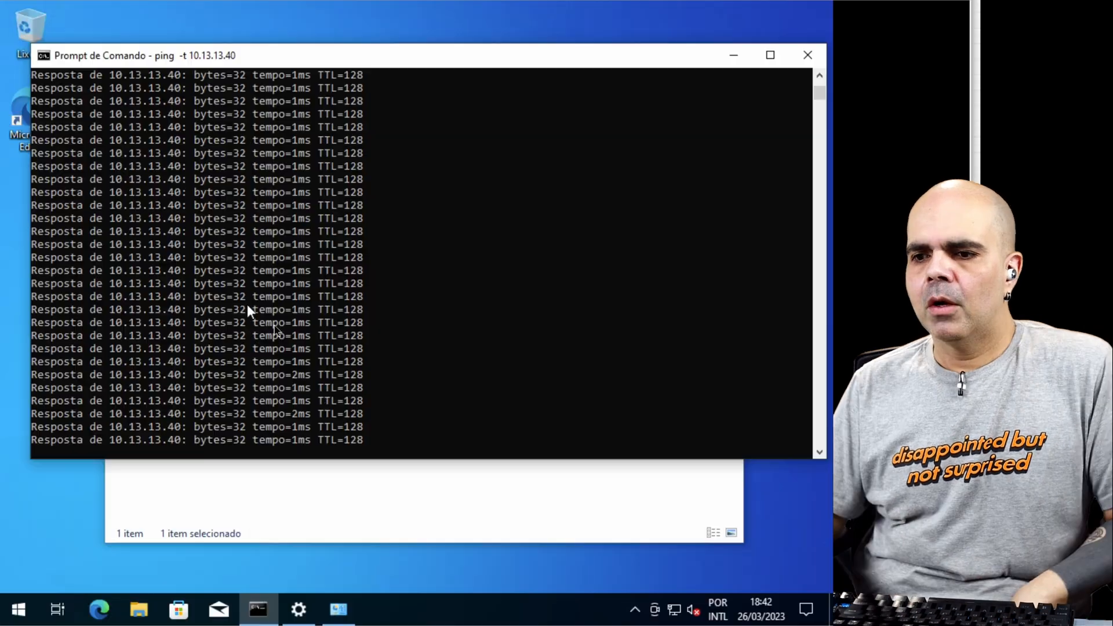
Step: On the Windows client, check the Ethernet adapter in Network Connections and the output of the running ping
click(318, 517)
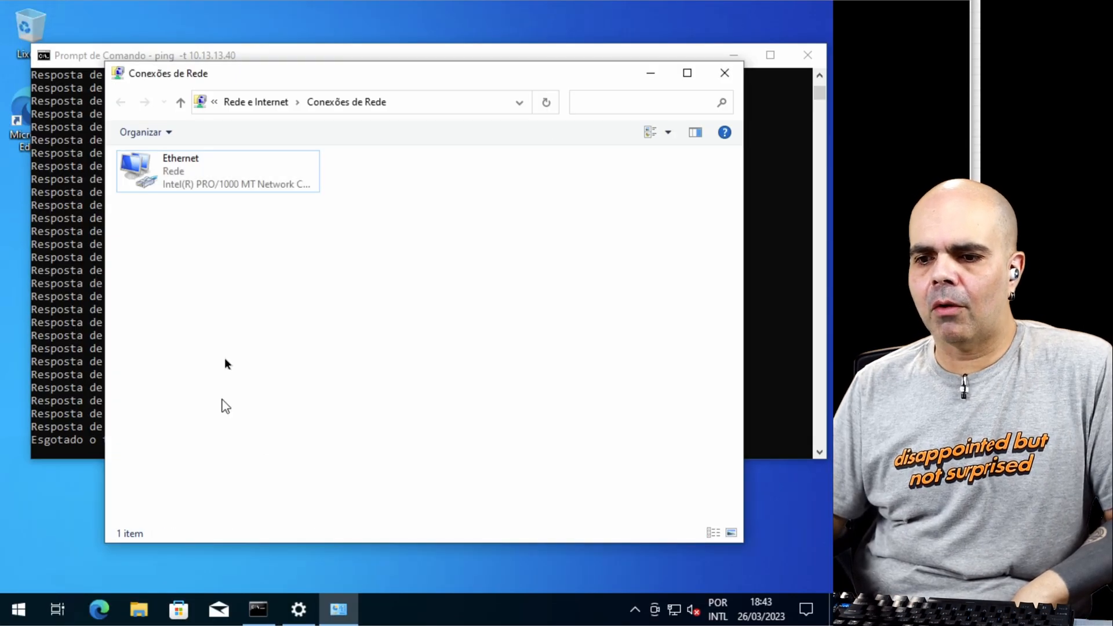
drag(256, 87, 315, 101)
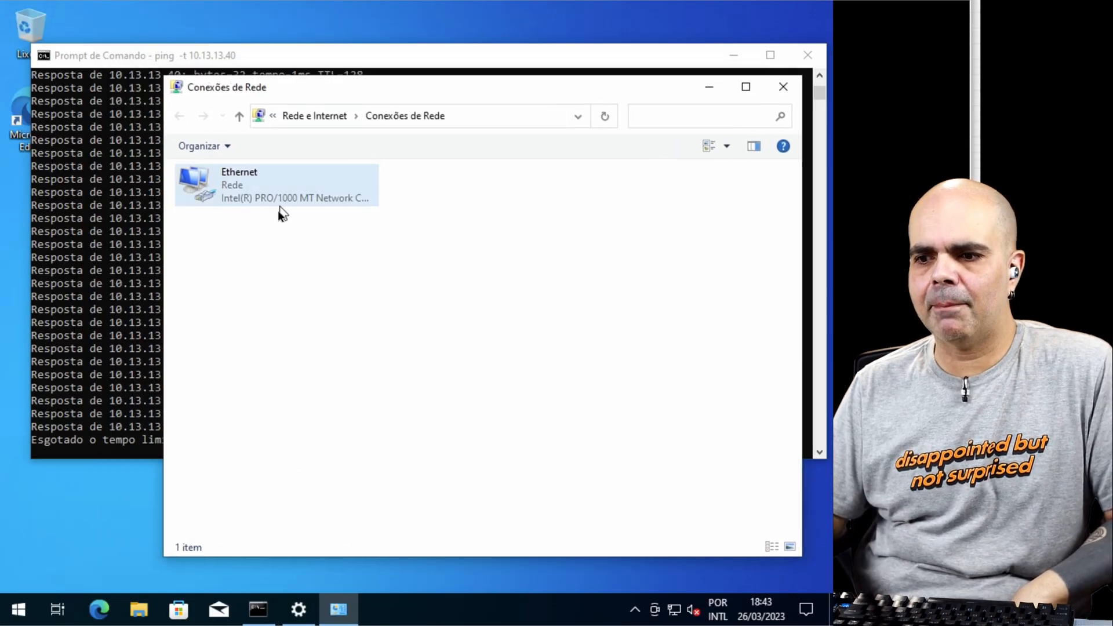
click(268, 59)
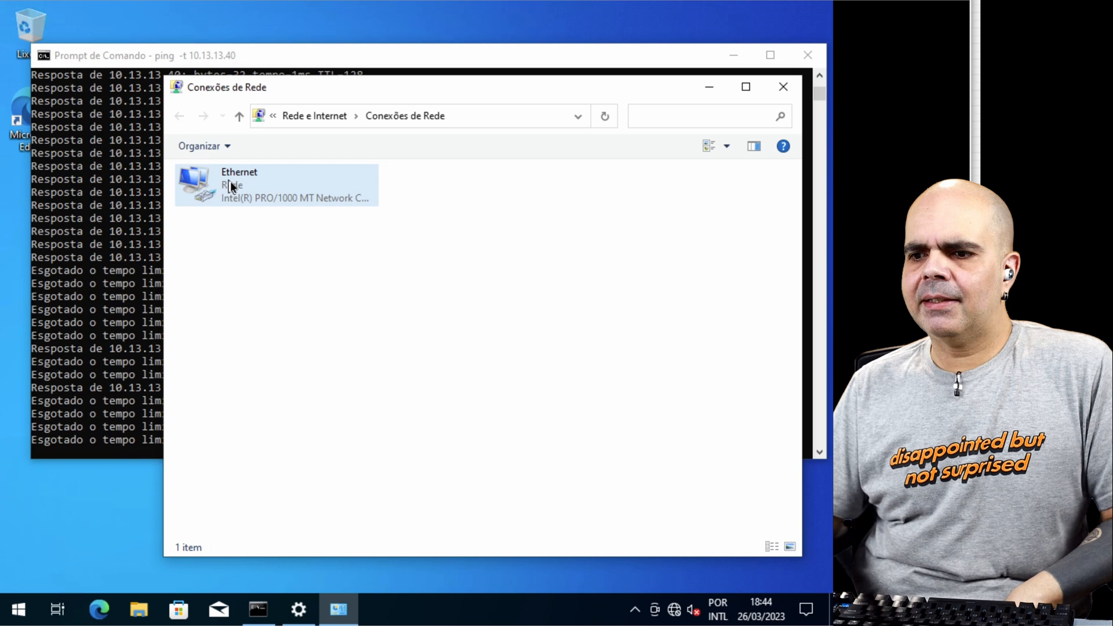
Step: Disable and re-enable the client's Ethernet adapter to force a new 802.1X authentication
right_click(230, 180)
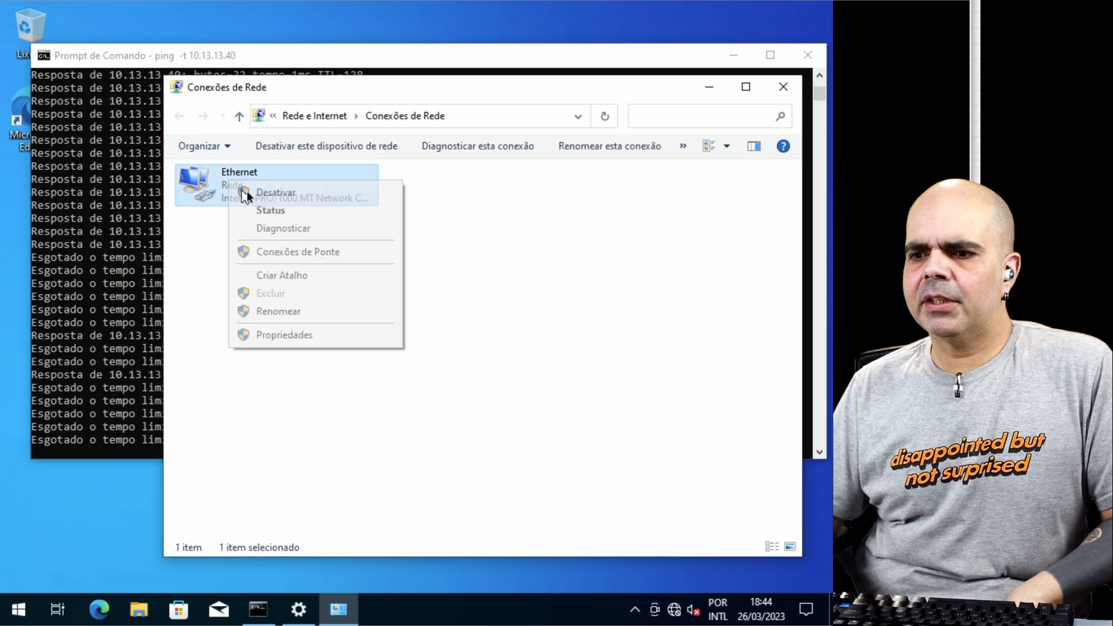
click(260, 197)
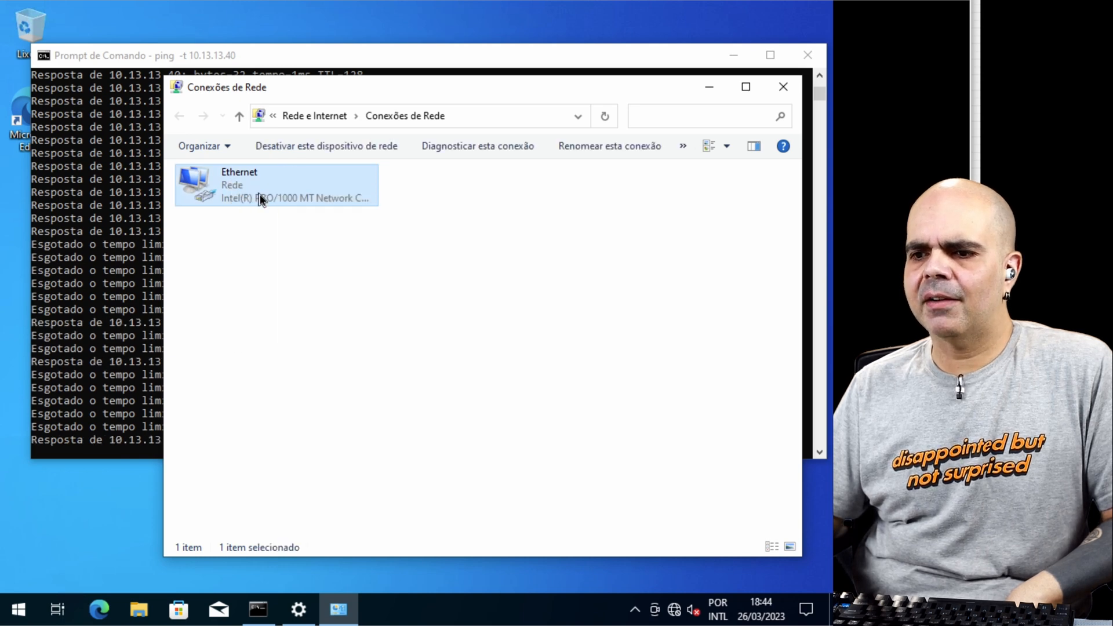
right_click(254, 188)
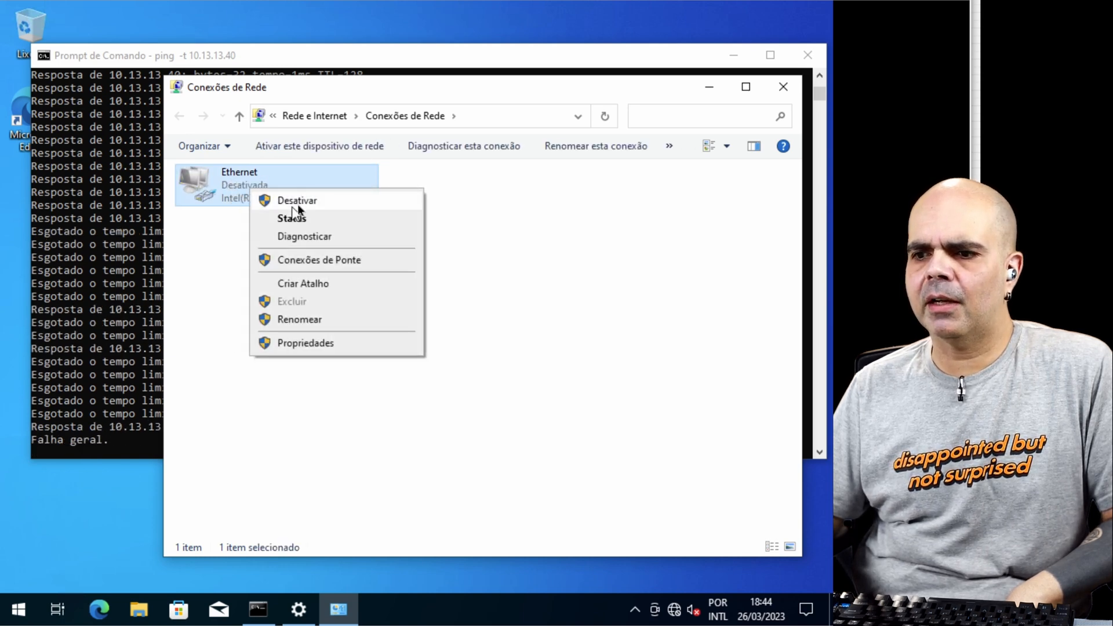
click(290, 204)
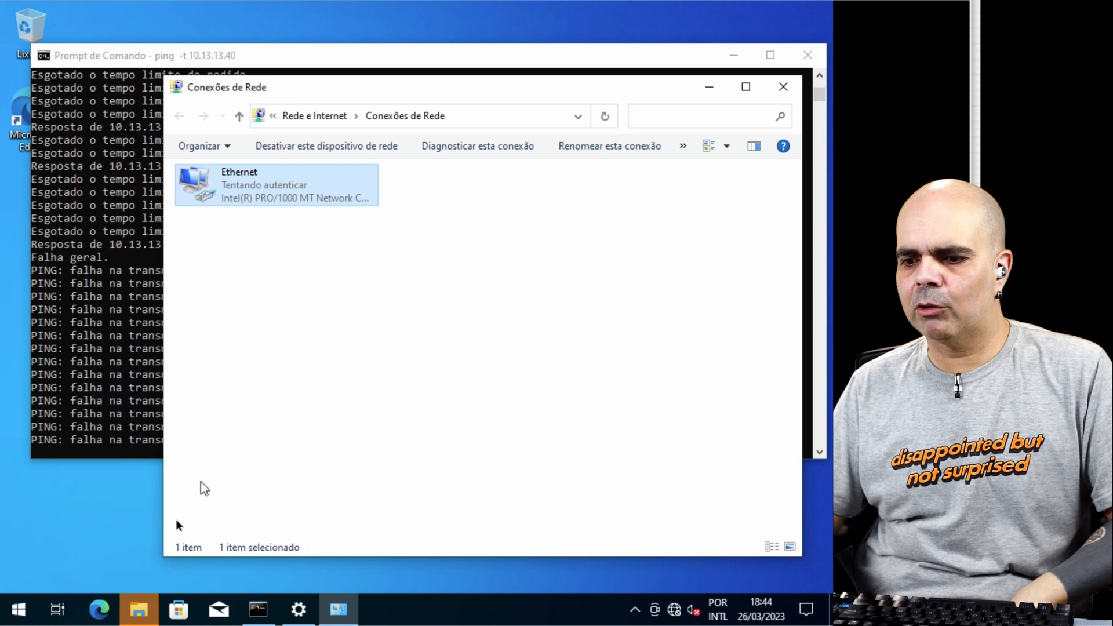
Step: Minimize the open windows to reach the Windows Security sign-in prompt and start the user name with "lab\"
mouse_move(141, 610)
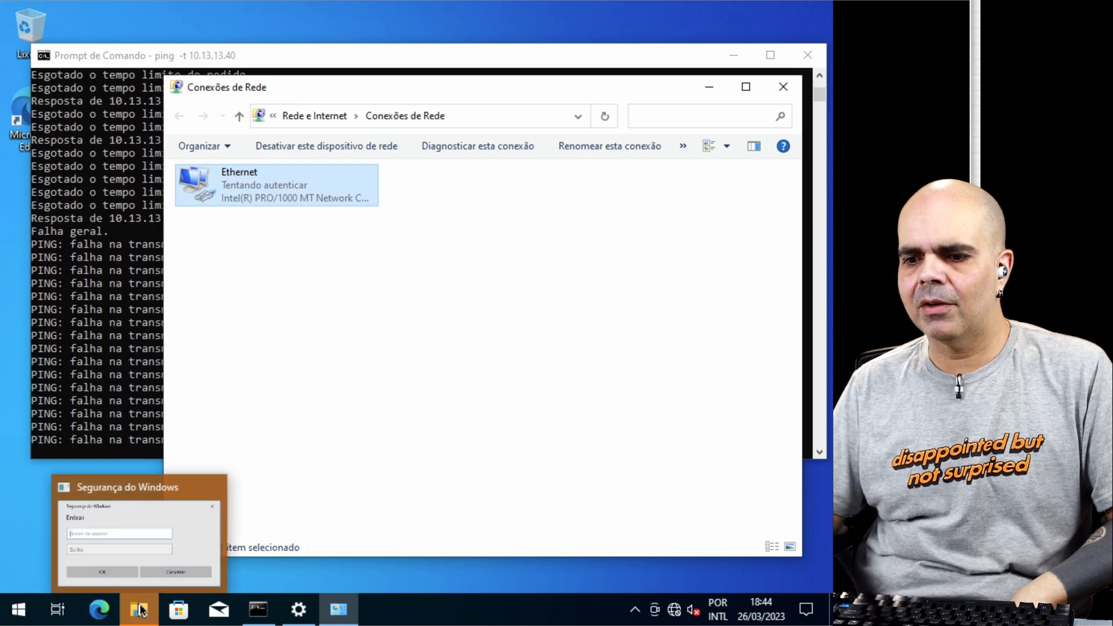
click(716, 84)
click(731, 62)
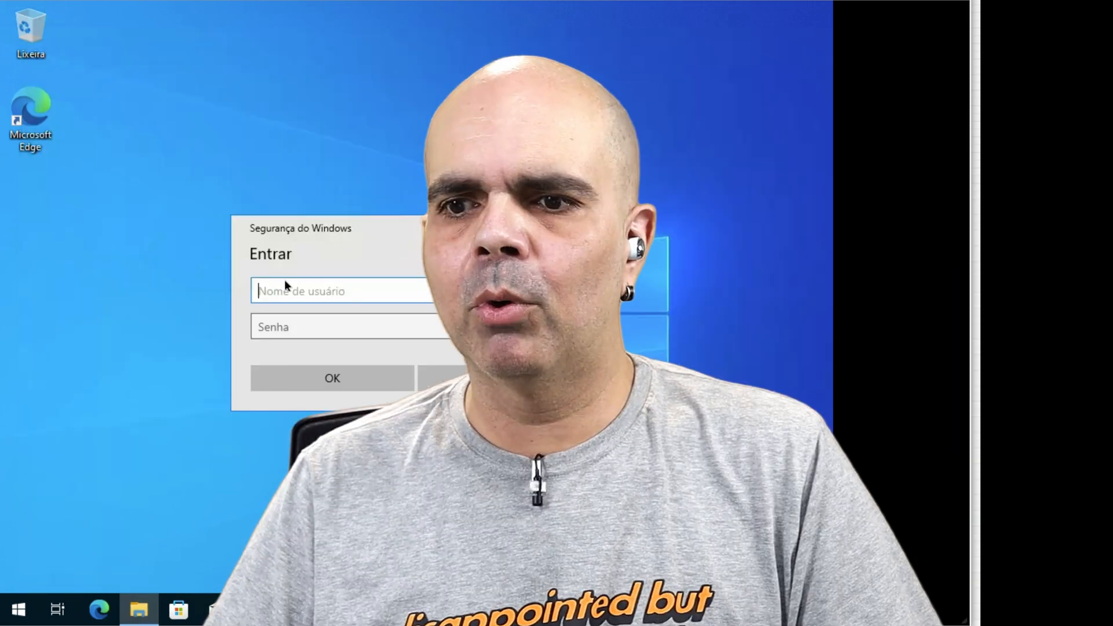
text(lab\)
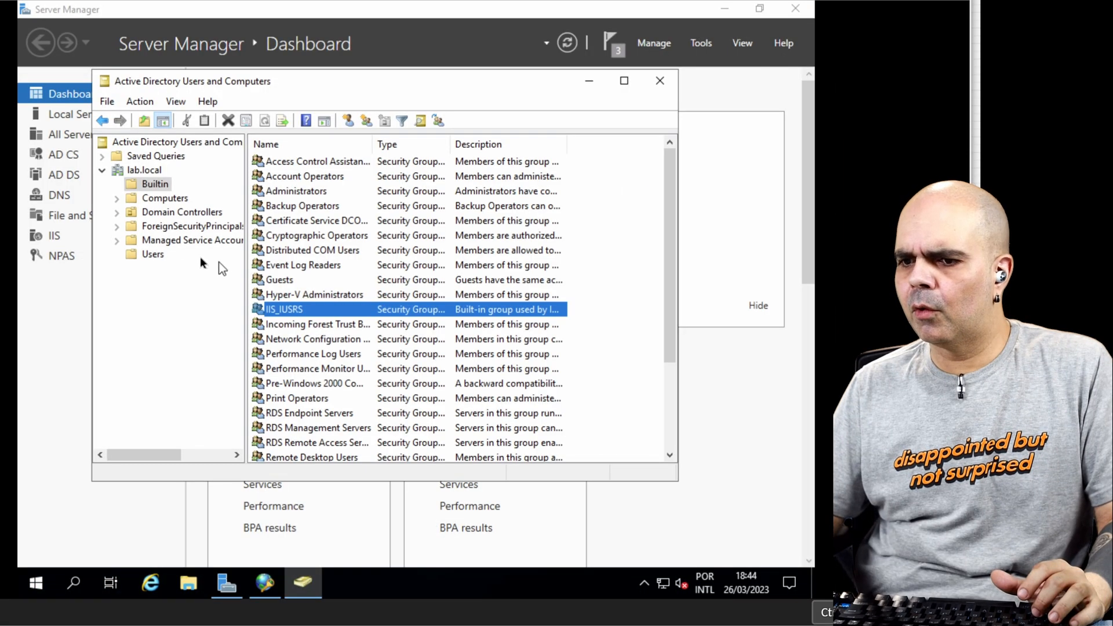
Step: On the Windows server, create a user named Blackit in the lab.local Users container, with a logon name and account password
click(165, 255)
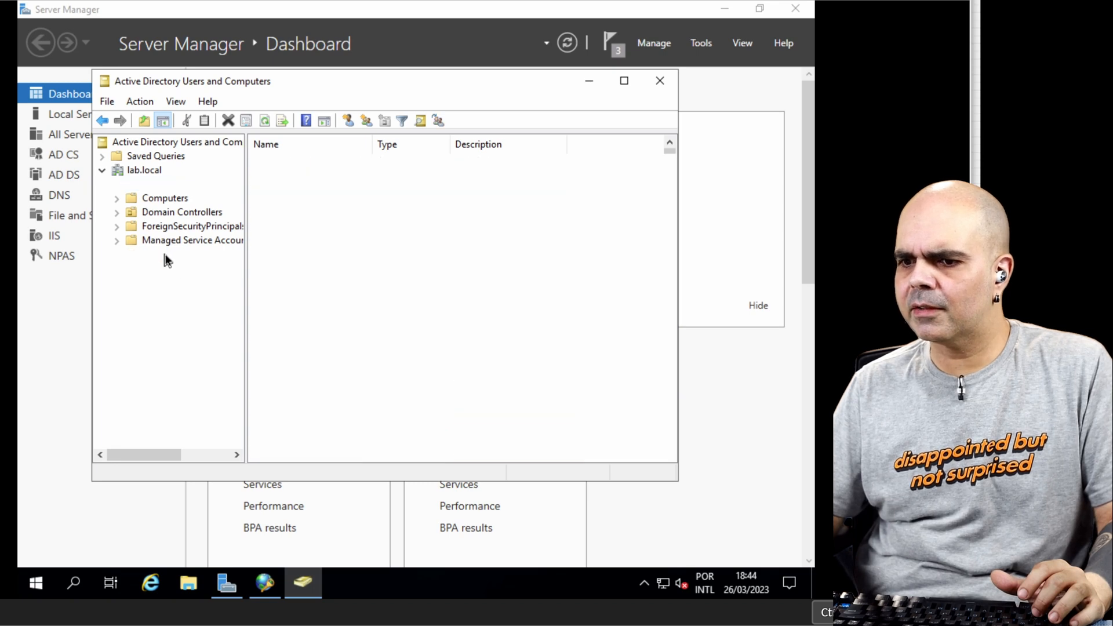
right_click(165, 254)
mouse_move(200, 303)
click(363, 471)
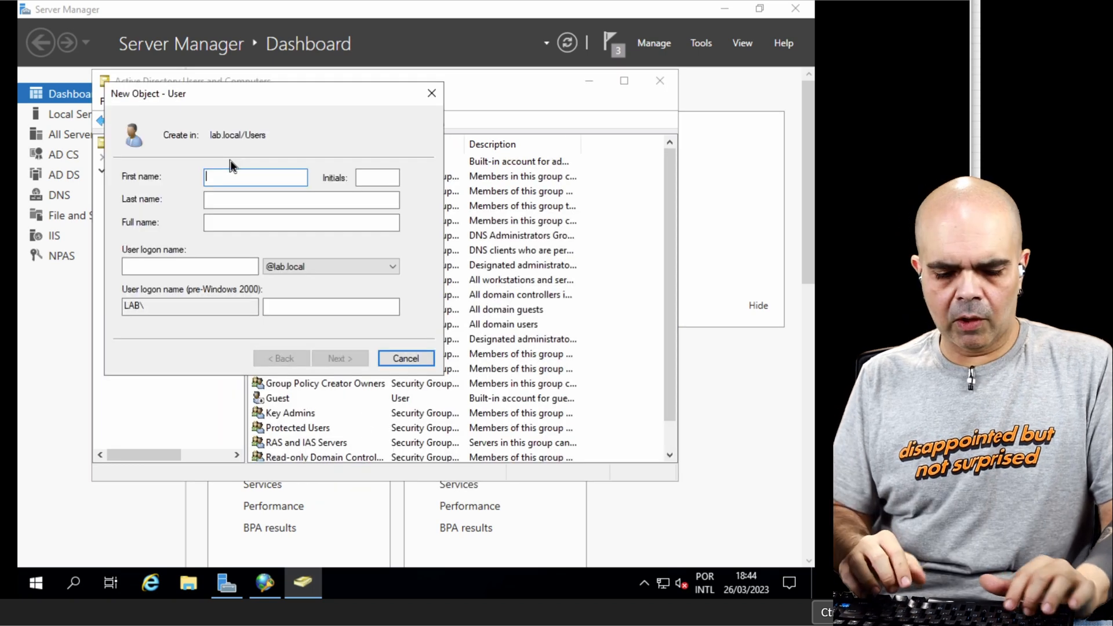
text(Black)
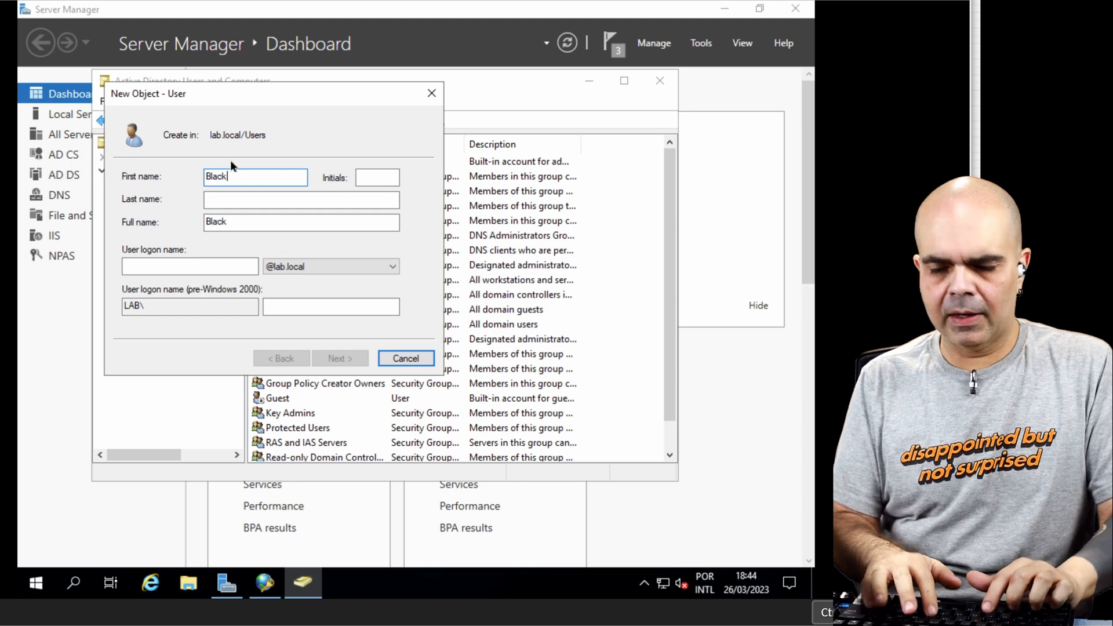
text(it)
click(215, 268)
text(balckit)
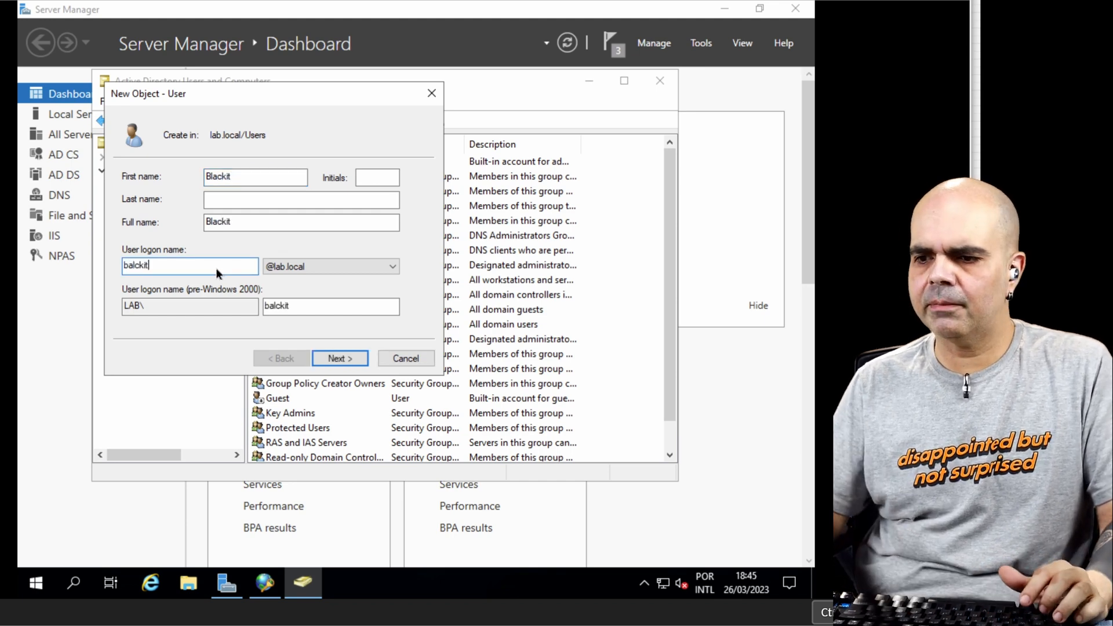
click(346, 364)
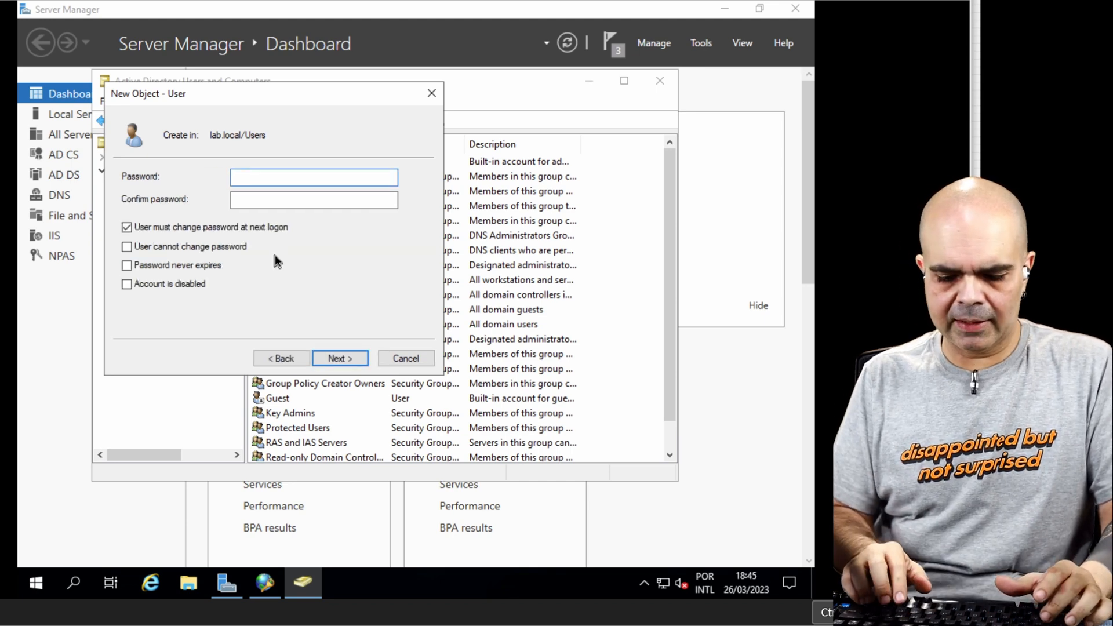
text(Pa)
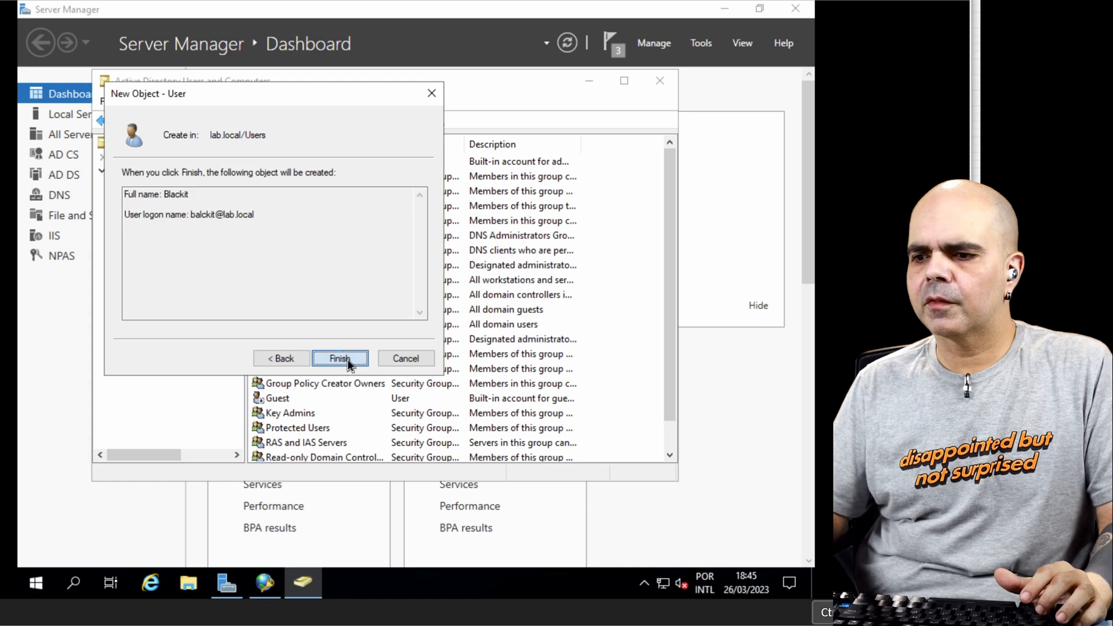
click(347, 359)
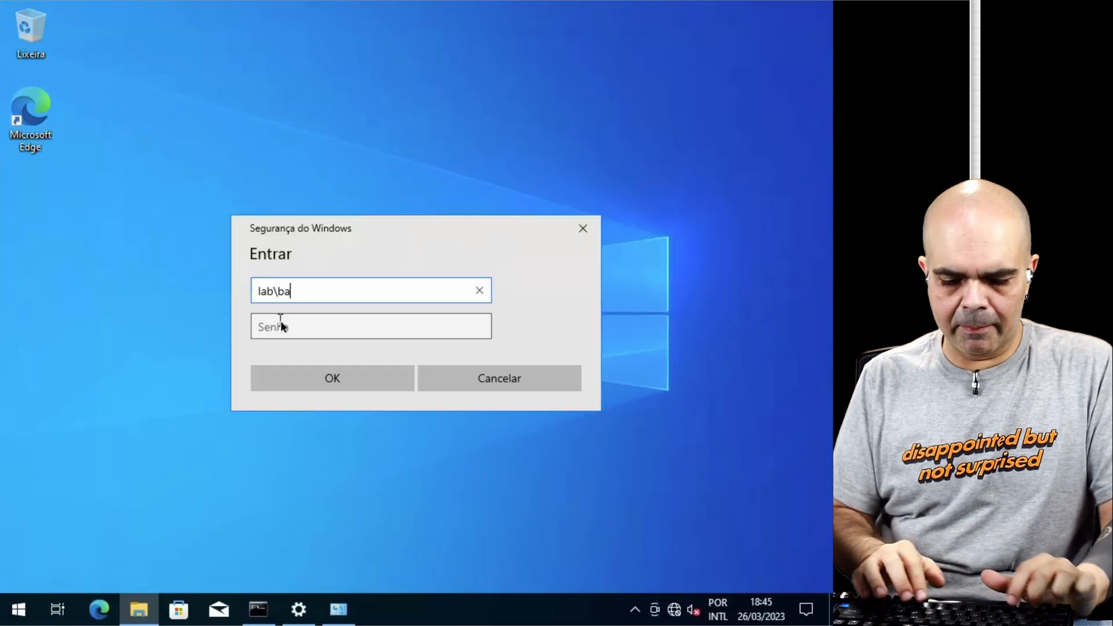
Step: Back on the Windows client, complete the network sign-in as lab\blackit with the account password
key(Tab)
text(•)
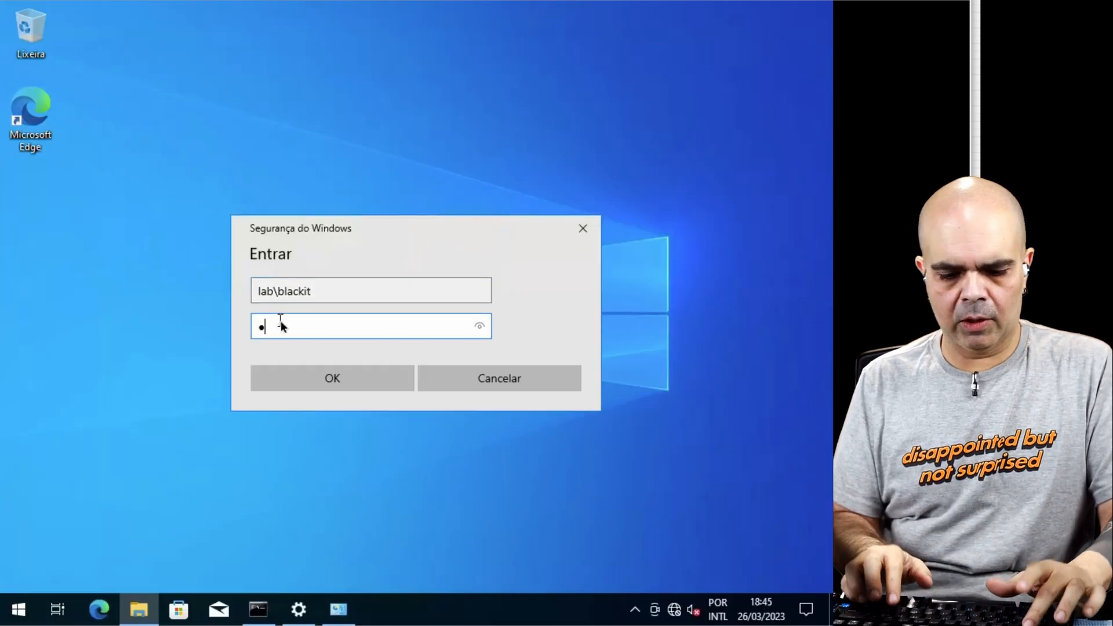
text(•••••••••)
click(338, 380)
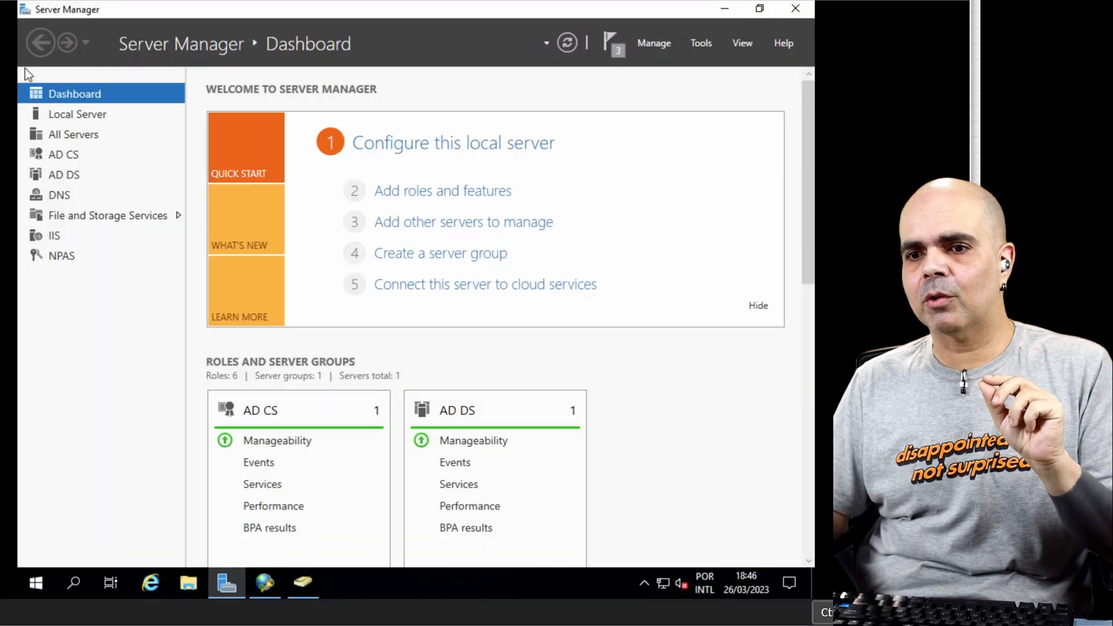
Step: On the Windows server, open Event Viewer and display the Network Policy and Access Services events under Server Roles
click(704, 45)
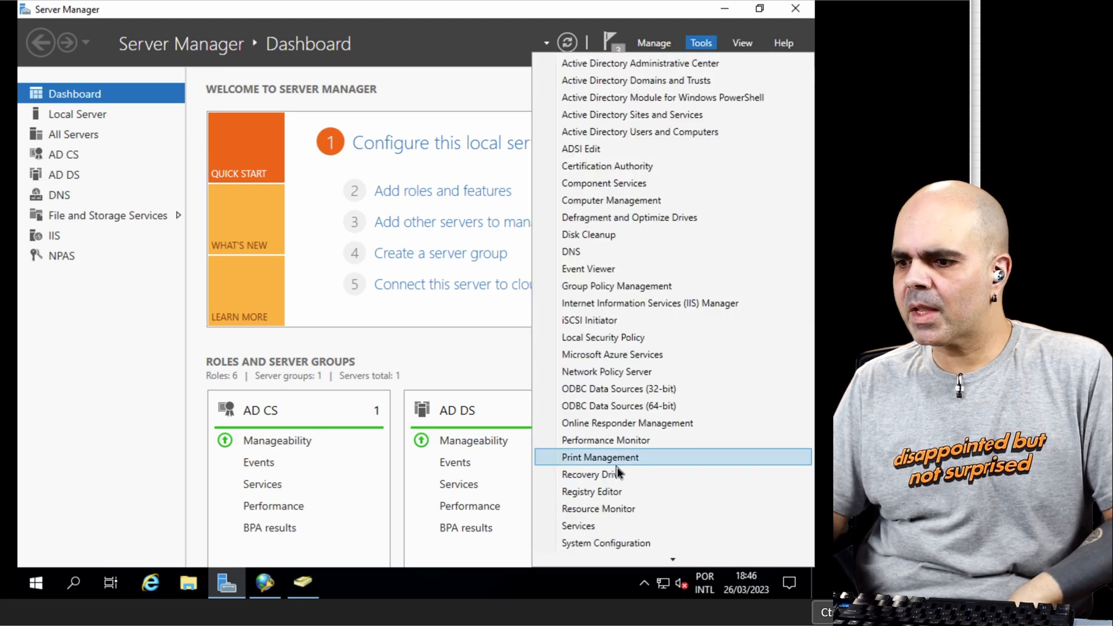
click(589, 268)
click(763, 149)
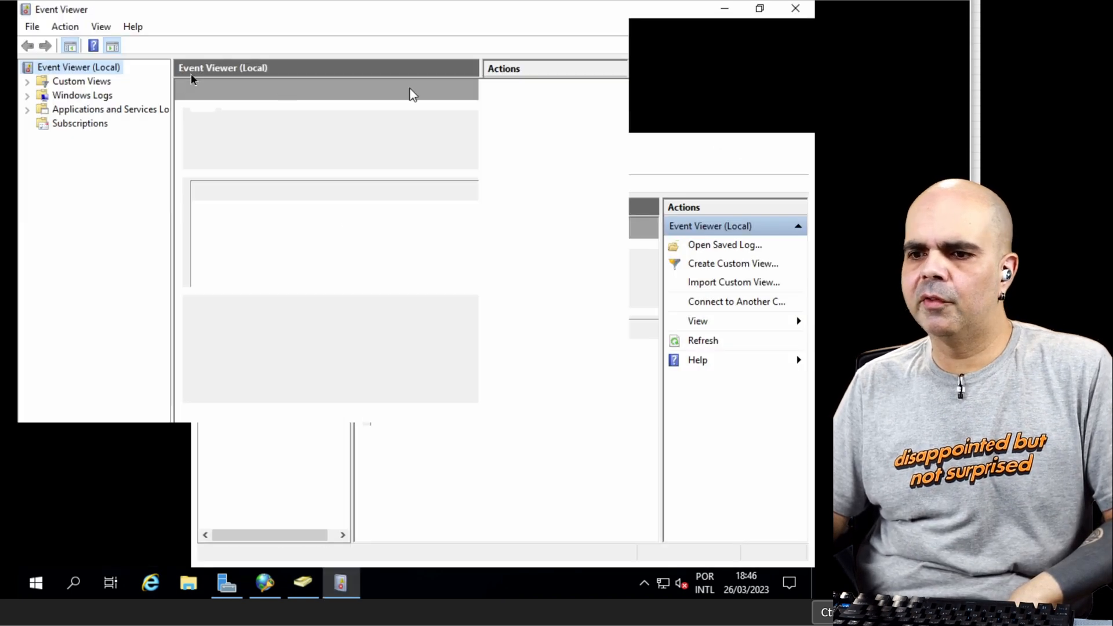
click(28, 81)
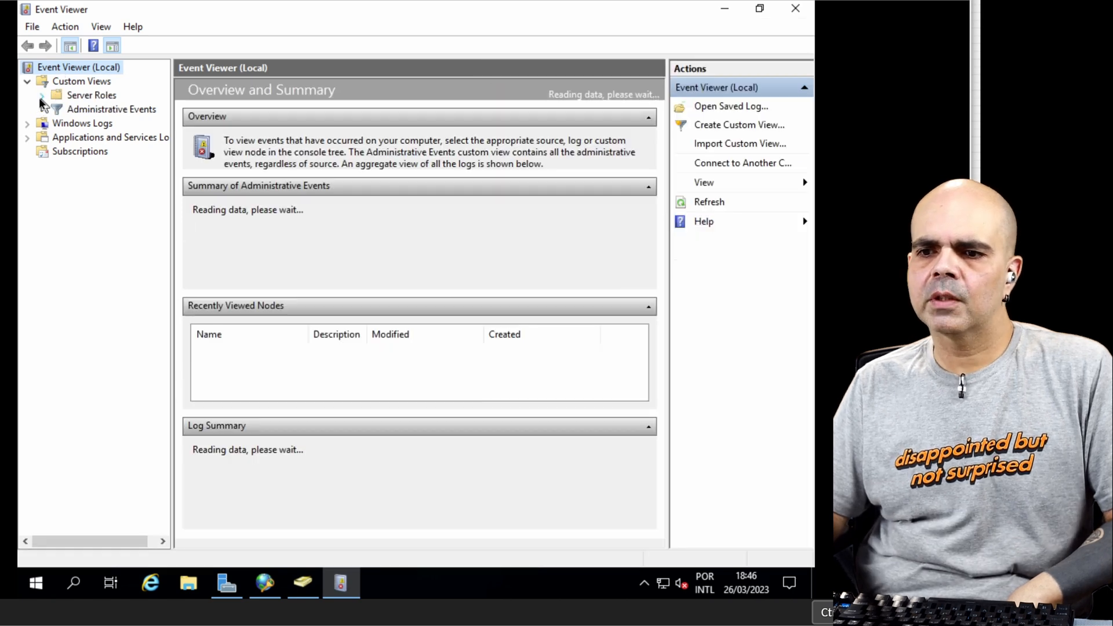
click(41, 96)
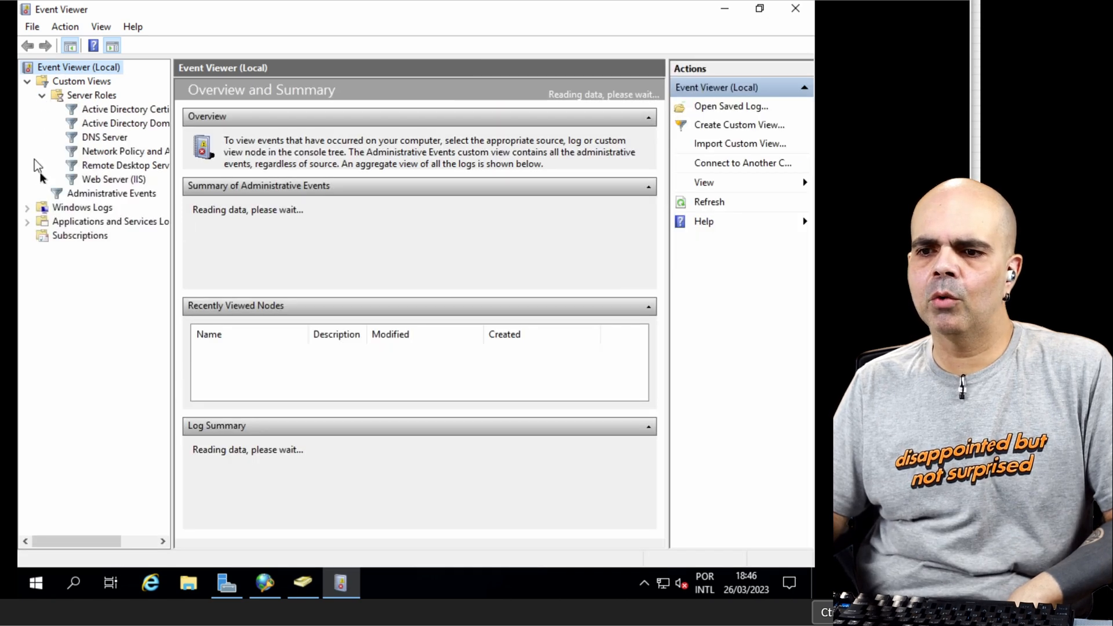
click(122, 152)
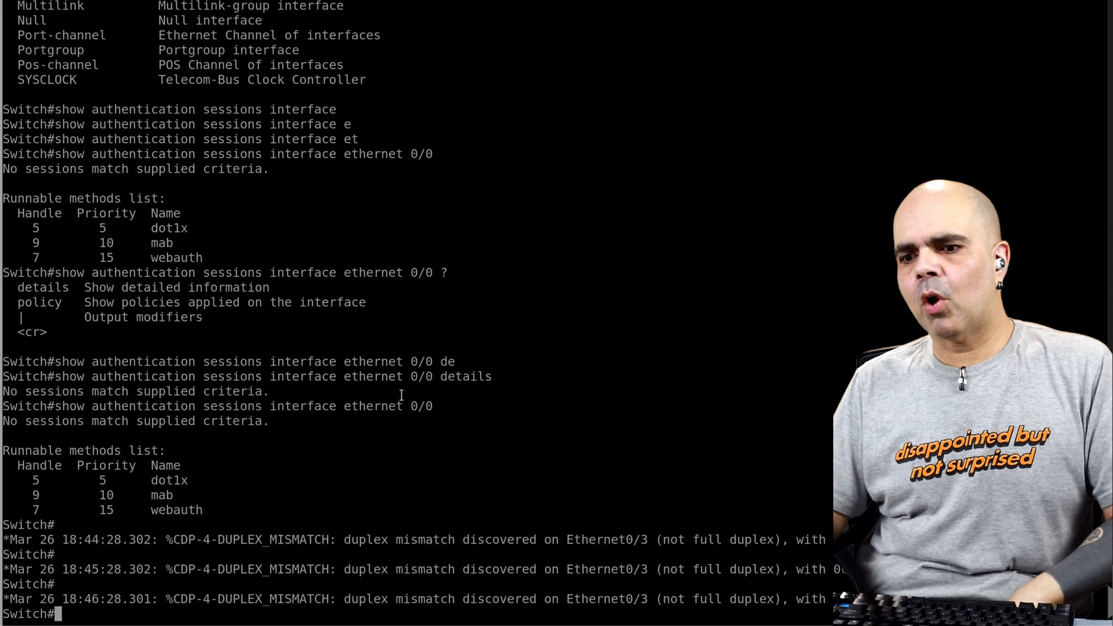
Step: In the switch console, list the interfaces with their IP addresses and status using "sh ip int br"
key(Return)
key(Return)
key(Return)
key(Return)
text(sh ip)
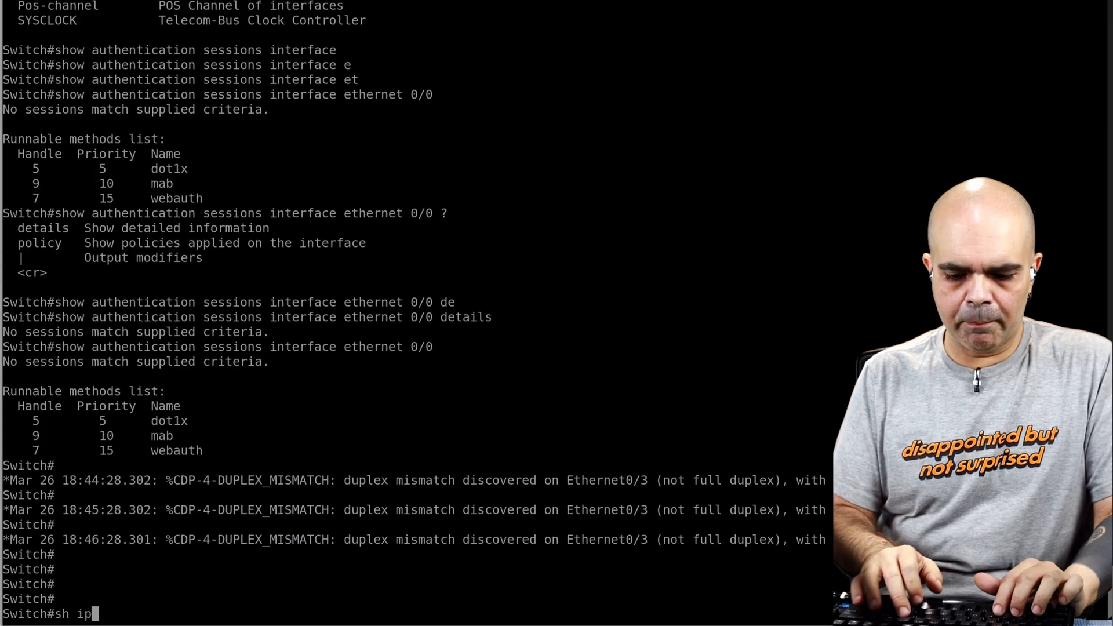
text( int br)
key(Return)
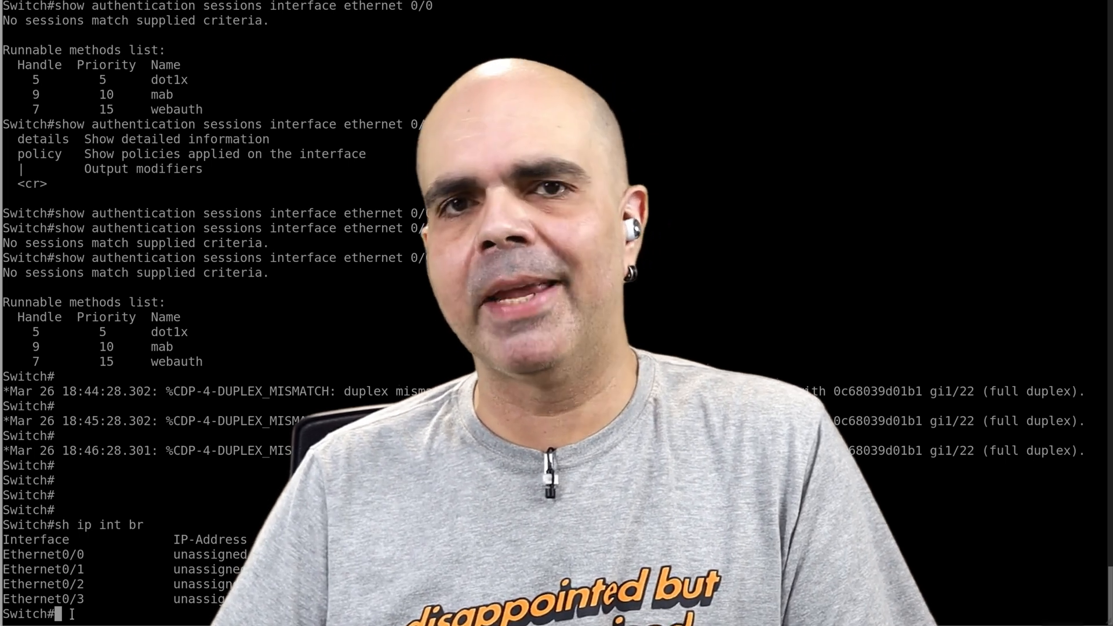
Step: Enable the switch's VLAN 1 interface and assign it the address 10.13.13.41 with mask 255.255.255.0
text(conf t)
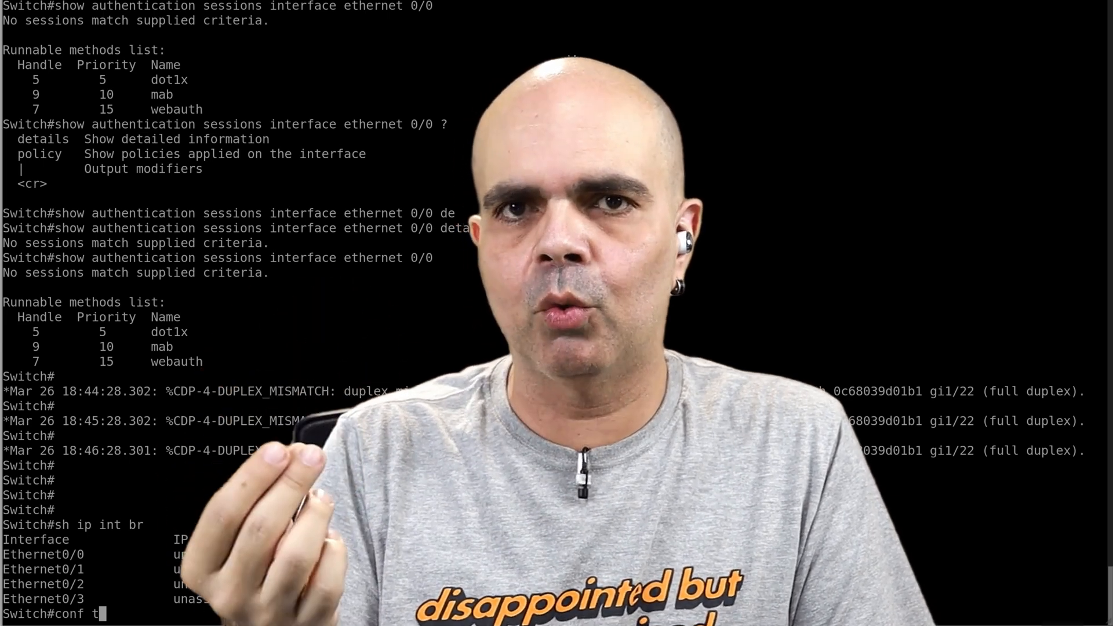
key(Return)
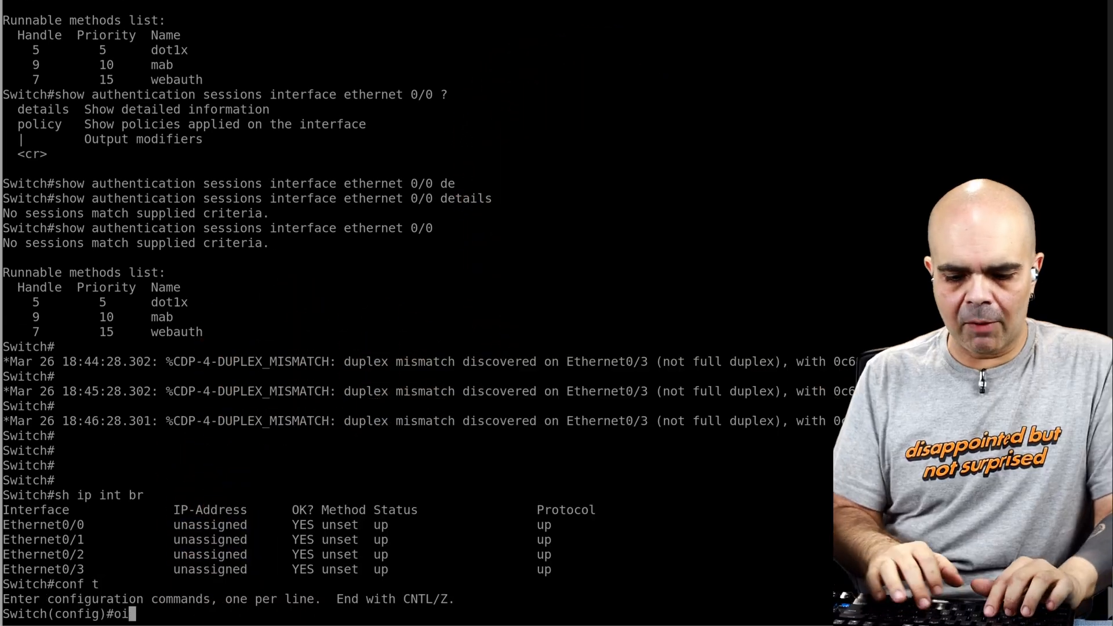
text(int vlan 1)
key(Return)
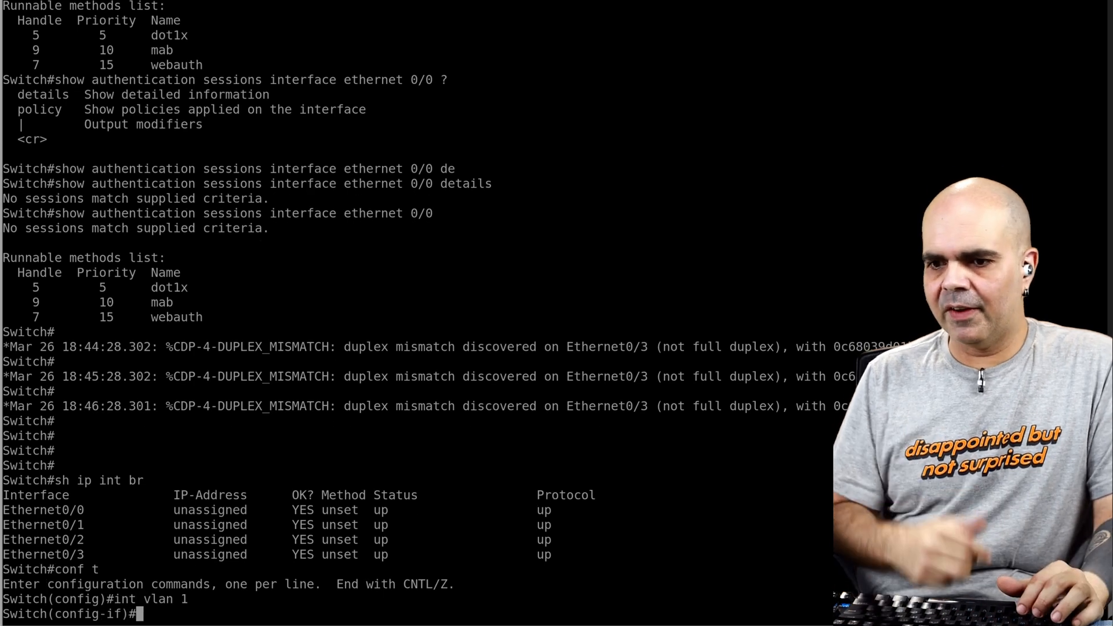
text(no shut)
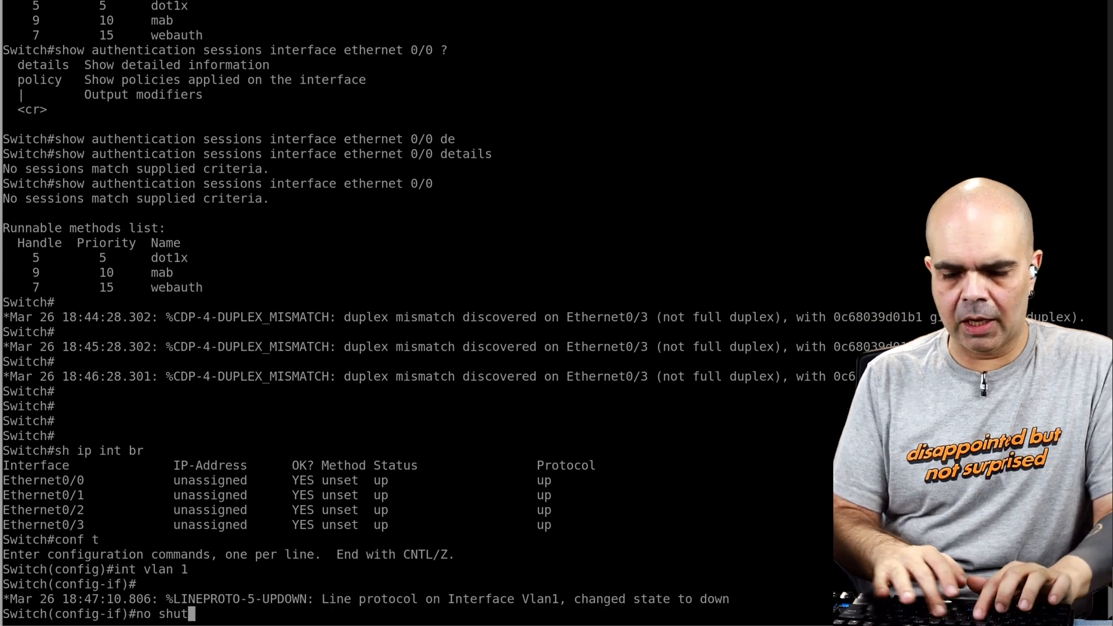
key(Return)
text(i)
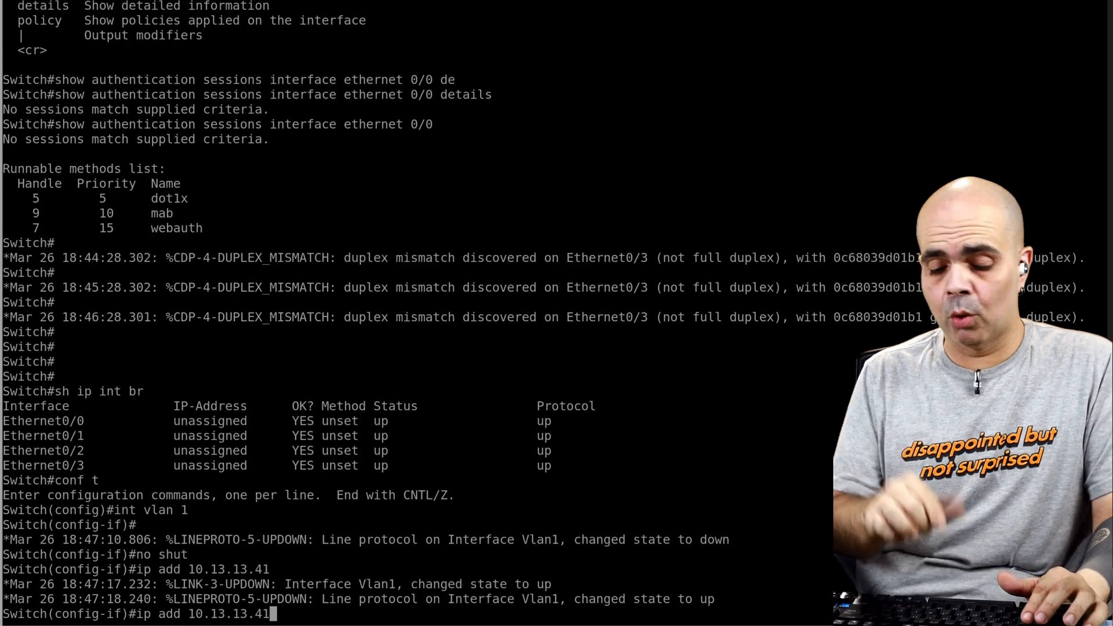
key(Return)
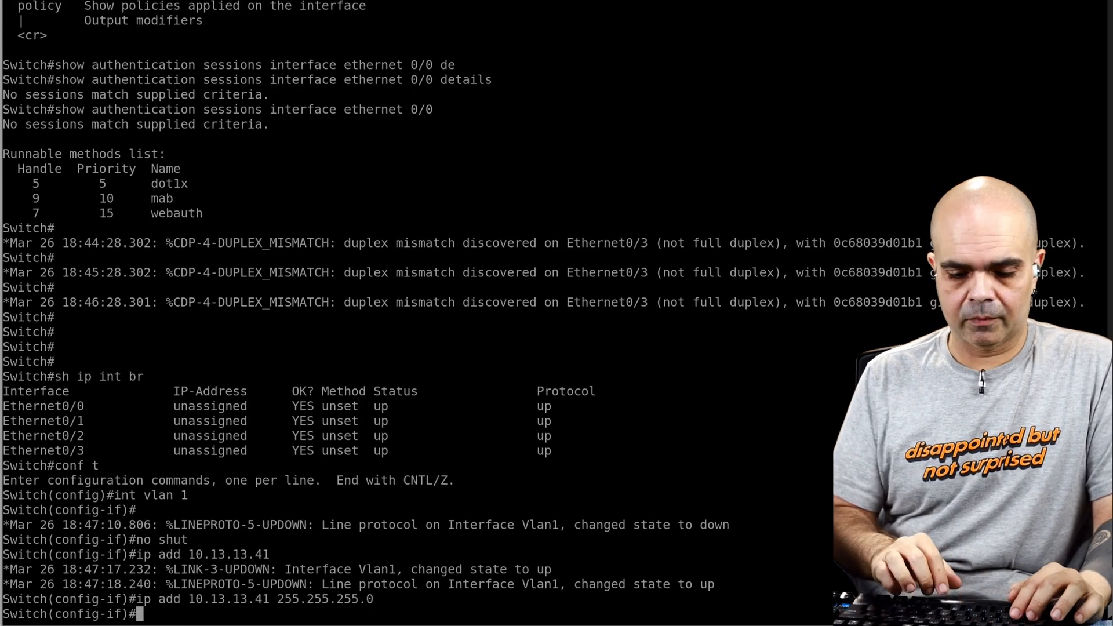
Step: Leave interface configuration and try to add a default route as "ip route 0.0.0.0/0 10.13.13.250"
text(exit)
key(Return)
text(ip rou)
key(Tab)
text(te)
key(Tab)
text(0)
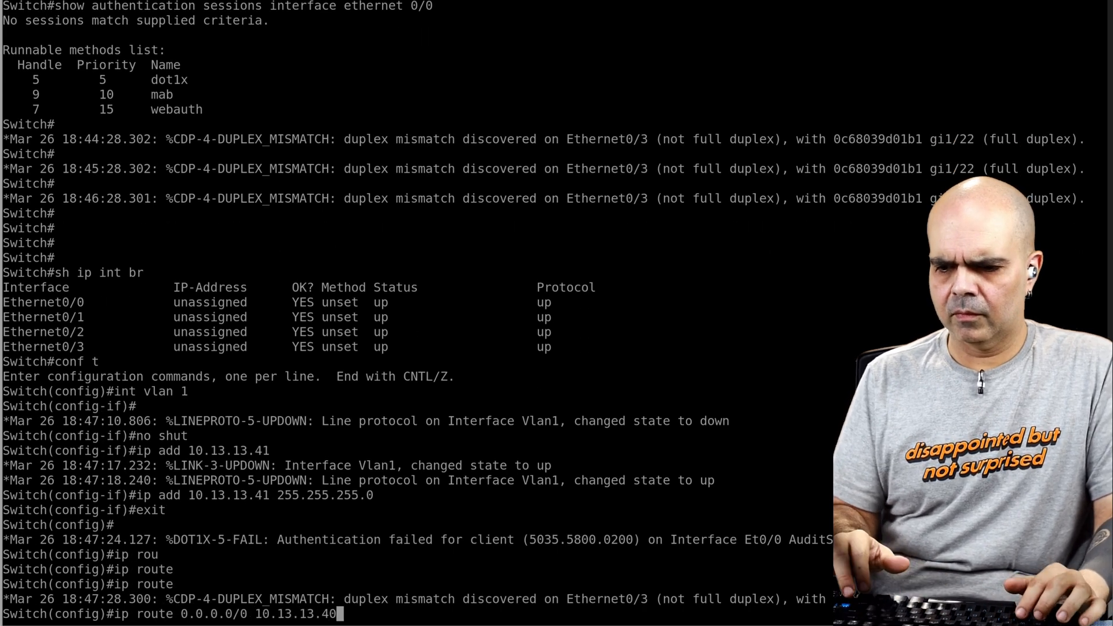
text(.0.0.0/0 10.13.13.250)
key(Return)
Step: Correct the default route command to "ip route 0.0.0.0 0.0.0.0 10.13.13.250" and run it
key(Up)
key(Left)
key(Left)
key(Left)
key(Left)
key(Left)
key(Left)
key(Left)
key(Left)
key(Left)
key(Left)
key(Left)
key(Left)
key(Left)
key(BackSpace)
key(BackSpace)
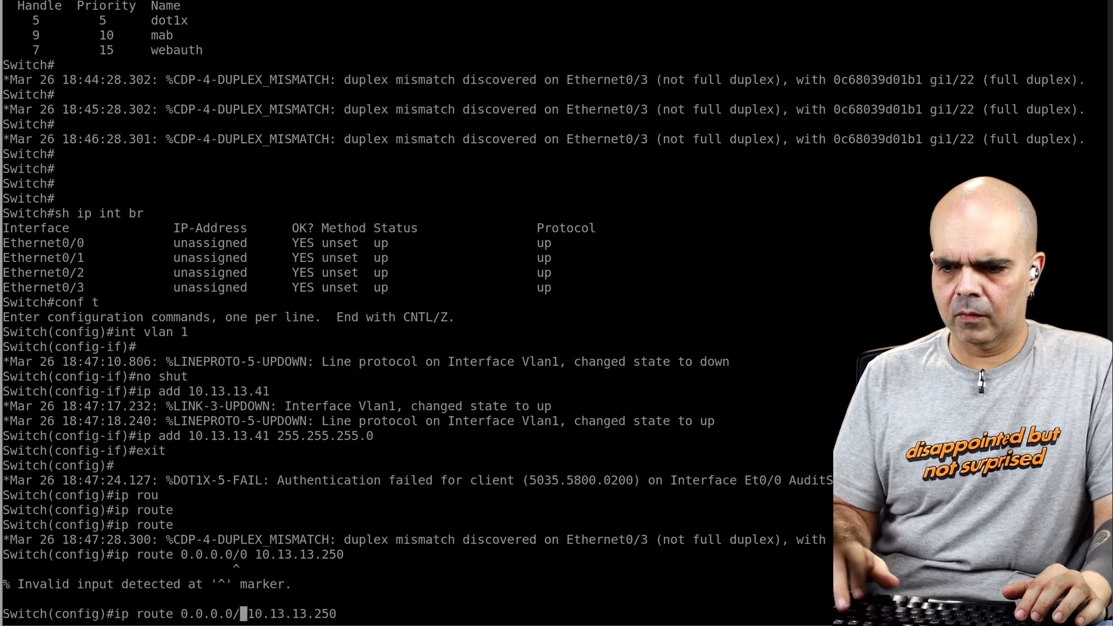
text(0.0.0.0)
key(Return)
Step: Exit configuration mode, save the switch configuration with "wr" and ping the server at 10.13.13.40
text(end)
key(Return)
text(wr)
key(Return)
text(ping)
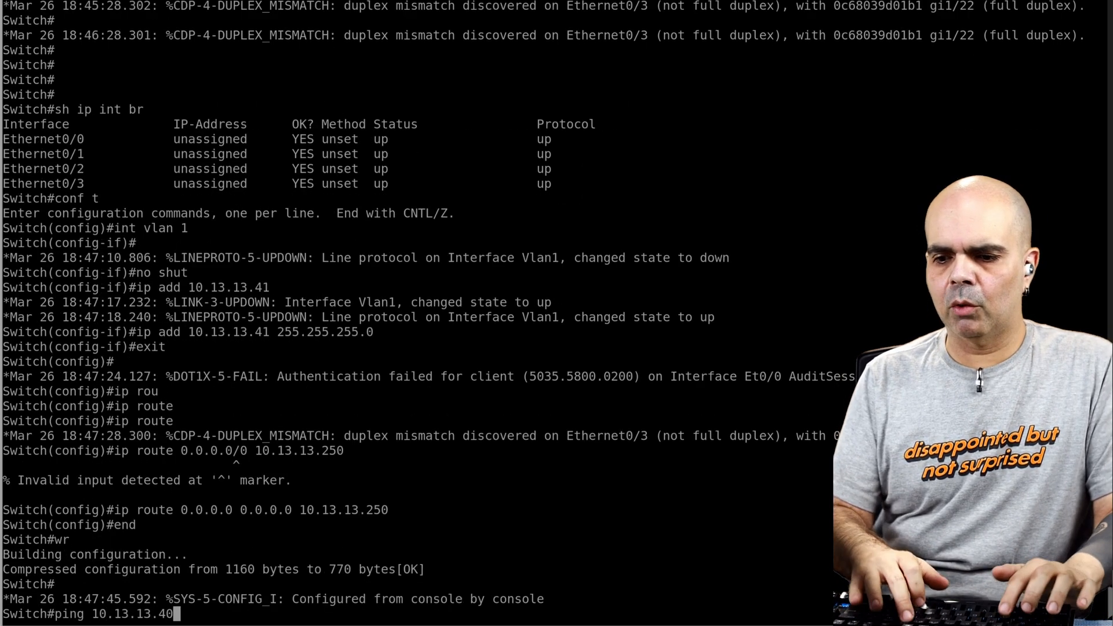
text( 10.13.13.40)
key(Return)
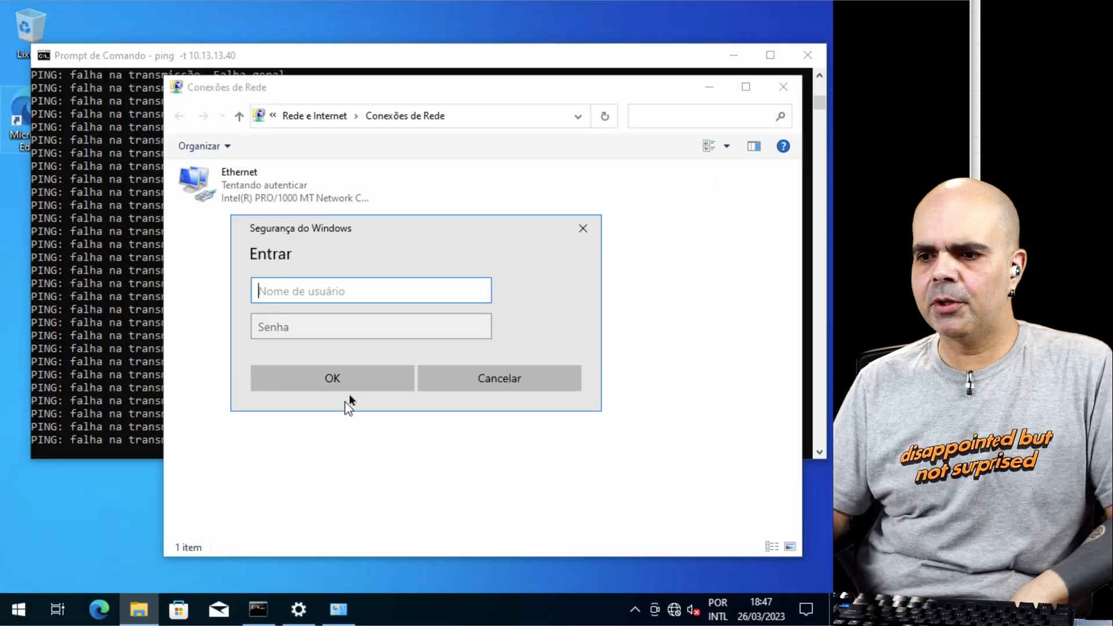
Step: On the Windows client, submit the network sign-in as lab\blackit with the account password
text(lablackit)
key(Tab)
text(*****)
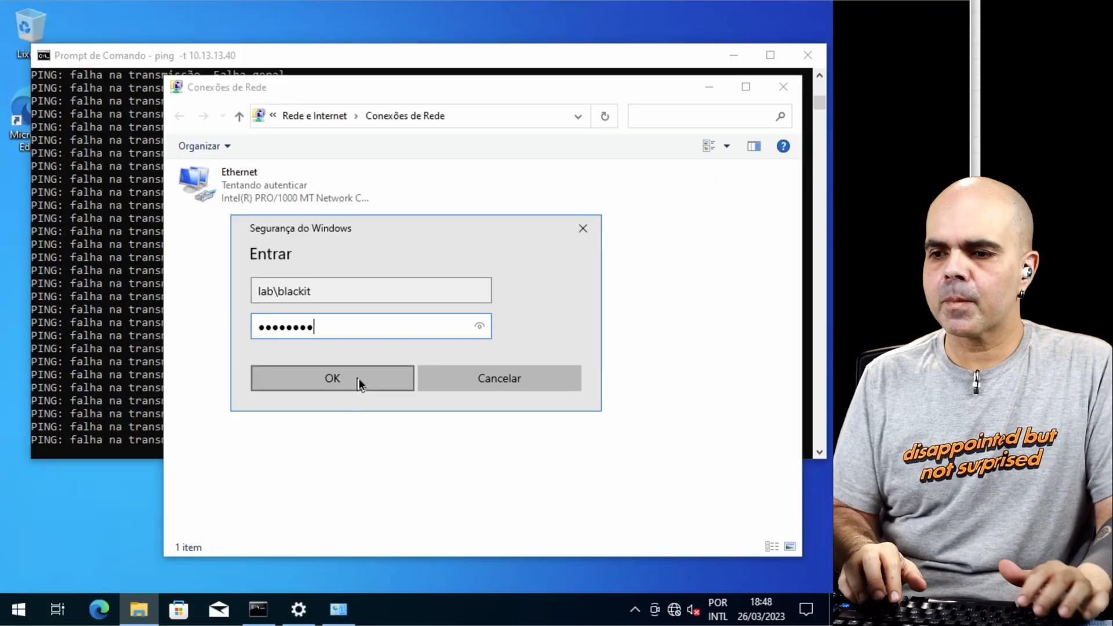
click(358, 383)
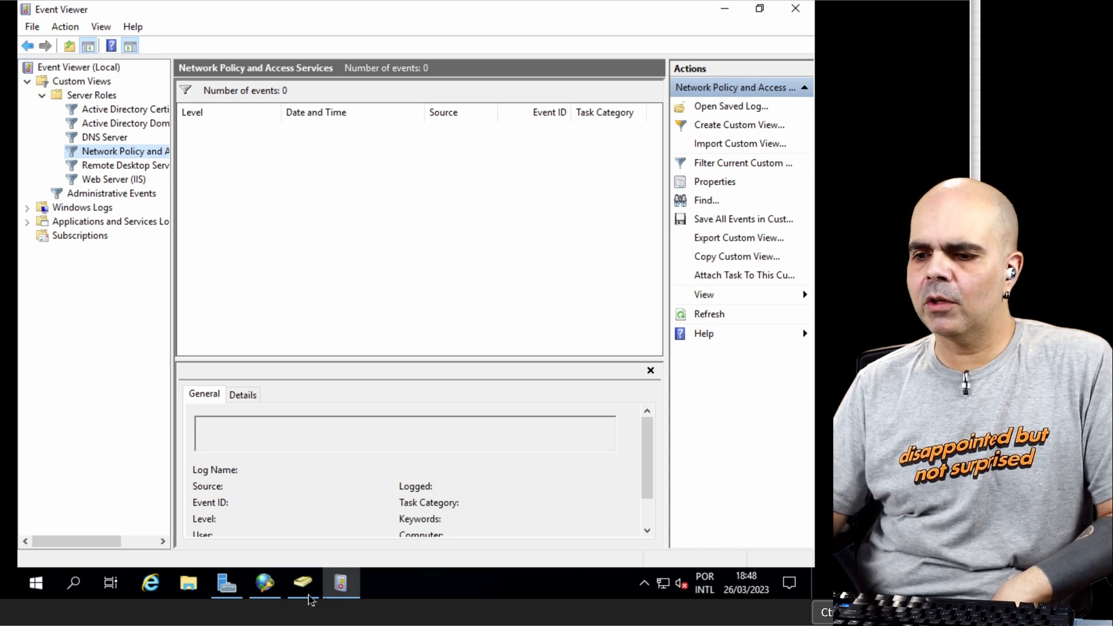
Step: On the Windows server, view the local server's properties and open the Windows Defender Firewall settings
mouse_move(269, 591)
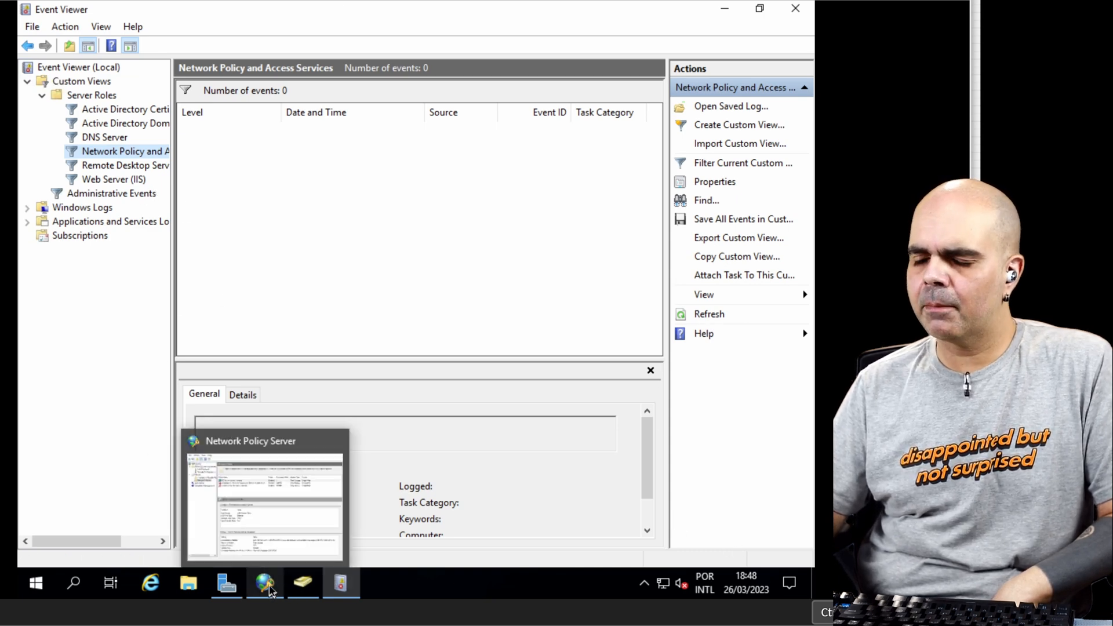
click(226, 583)
click(59, 112)
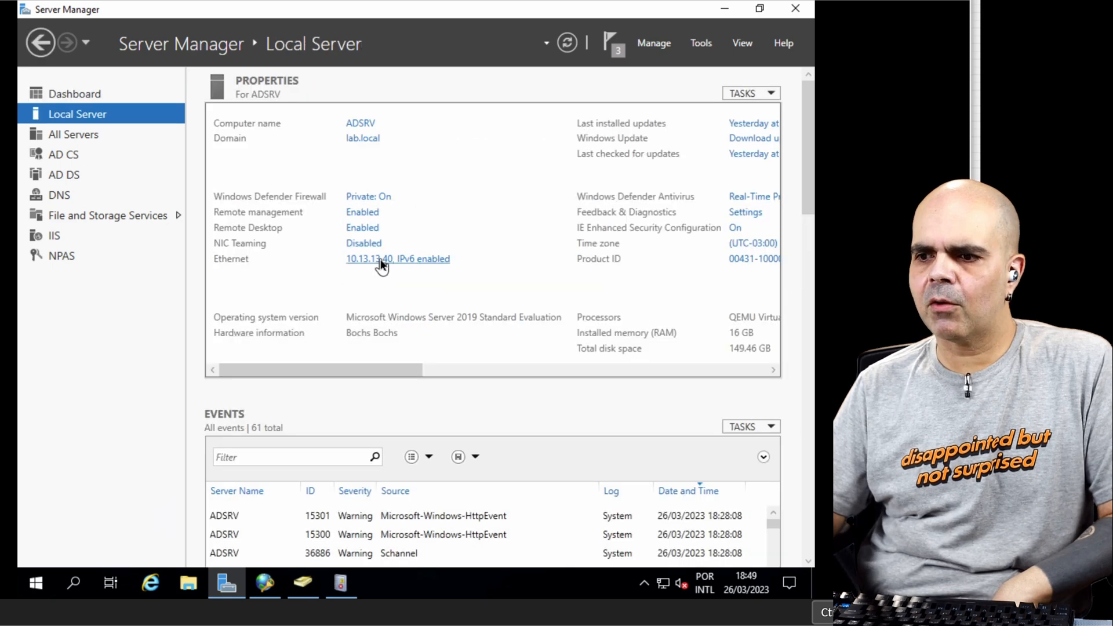
click(48, 580)
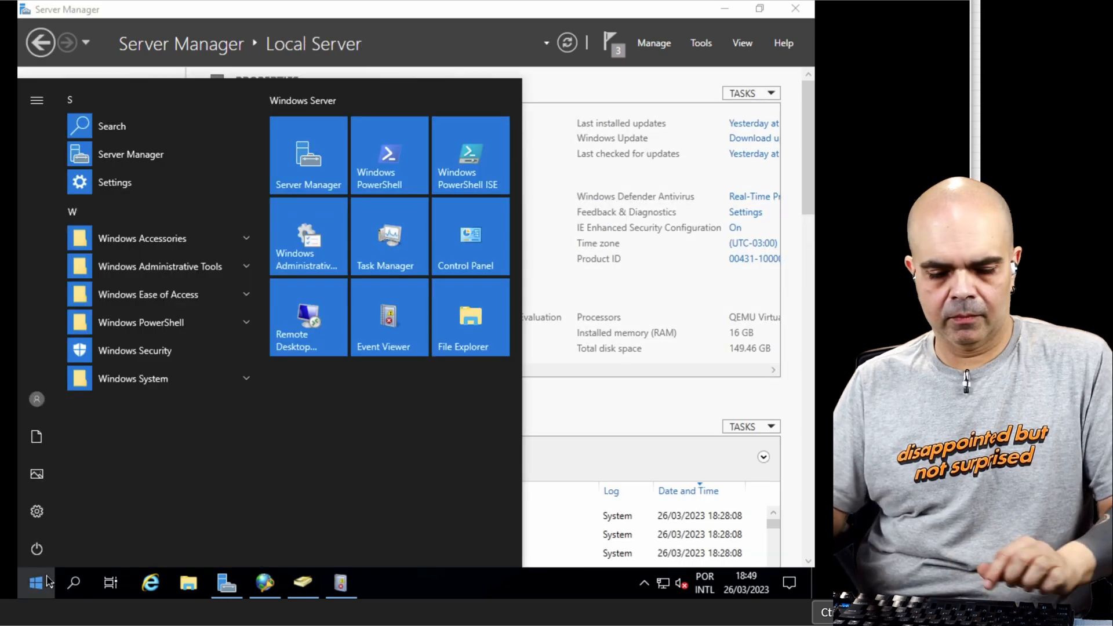
text(firewall)
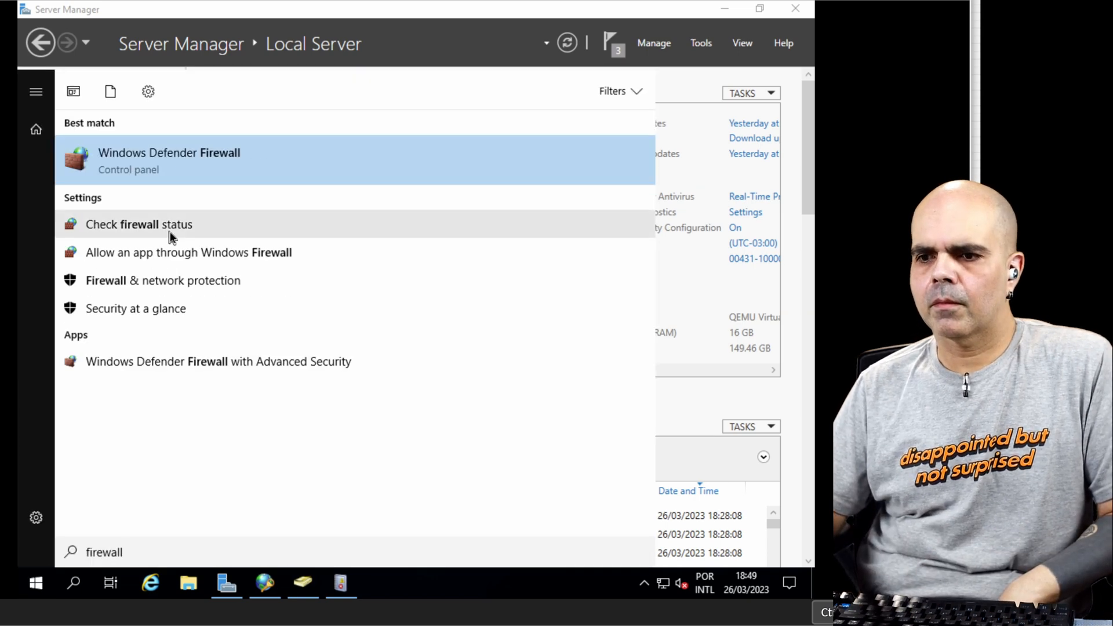
click(211, 273)
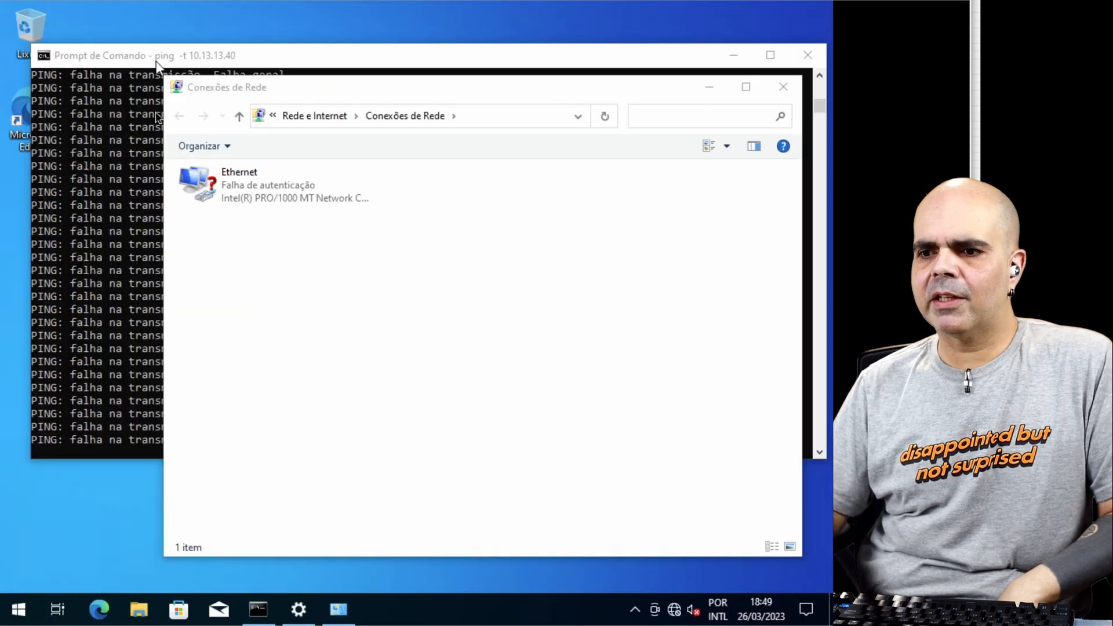
Step: Switch to the Windows client, then disable and re-enable its Ethernet adapter to restart 802.1X authentication
right_click(236, 185)
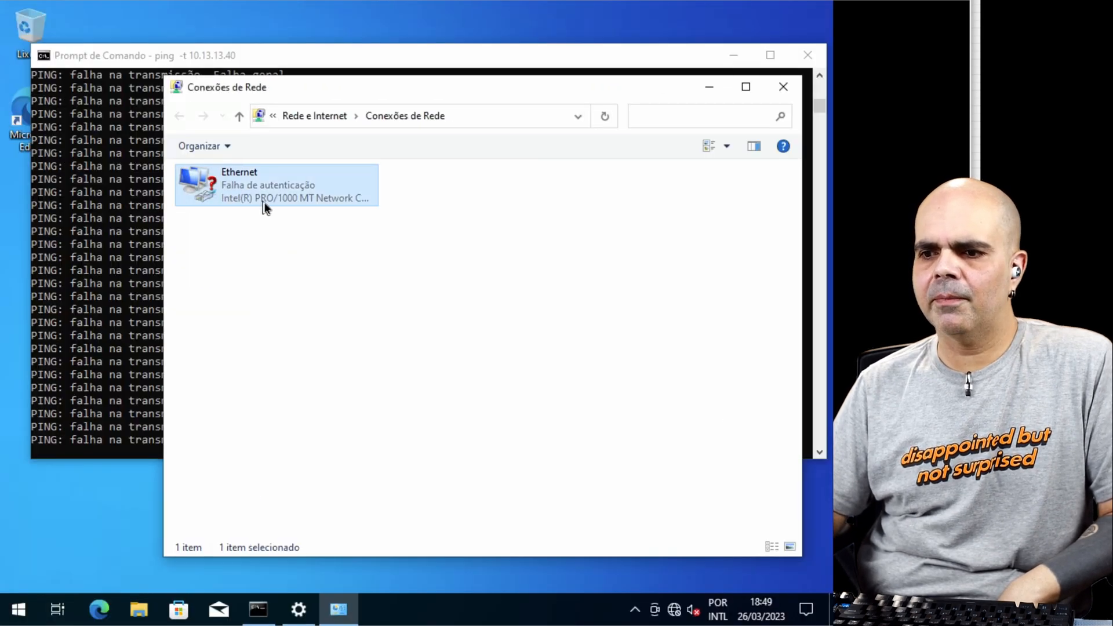
click(276, 198)
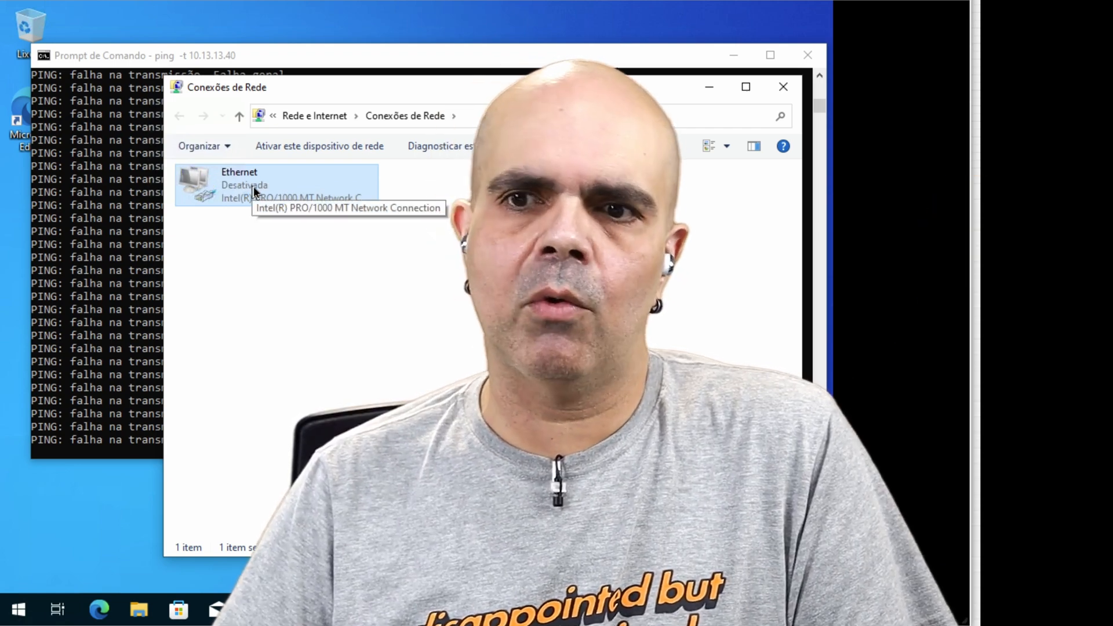
right_click(253, 186)
click(288, 198)
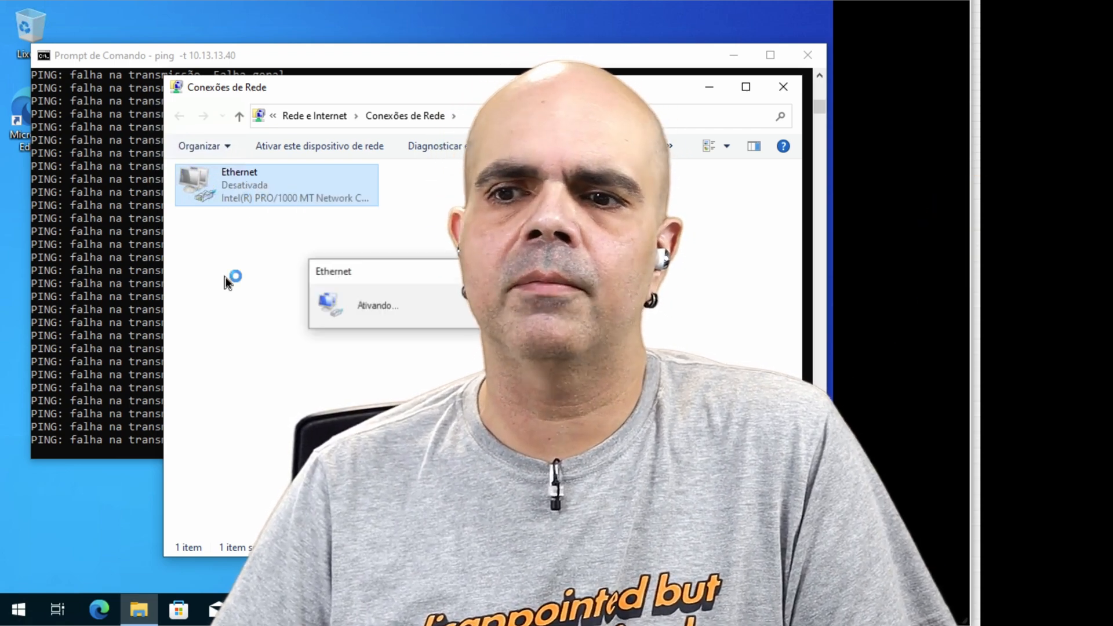
Step: Complete the renewed Windows Security sign-in as lab\blackit with the account password
text(lab\)
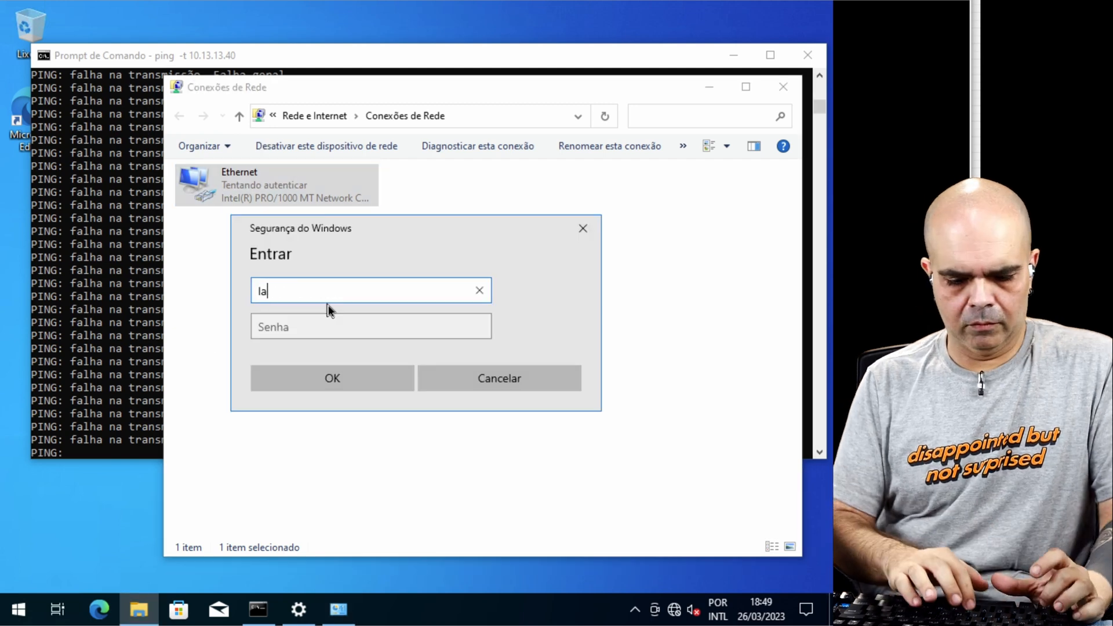
text(blackit)
key(Tab)
text(••••••••)
key(Return)
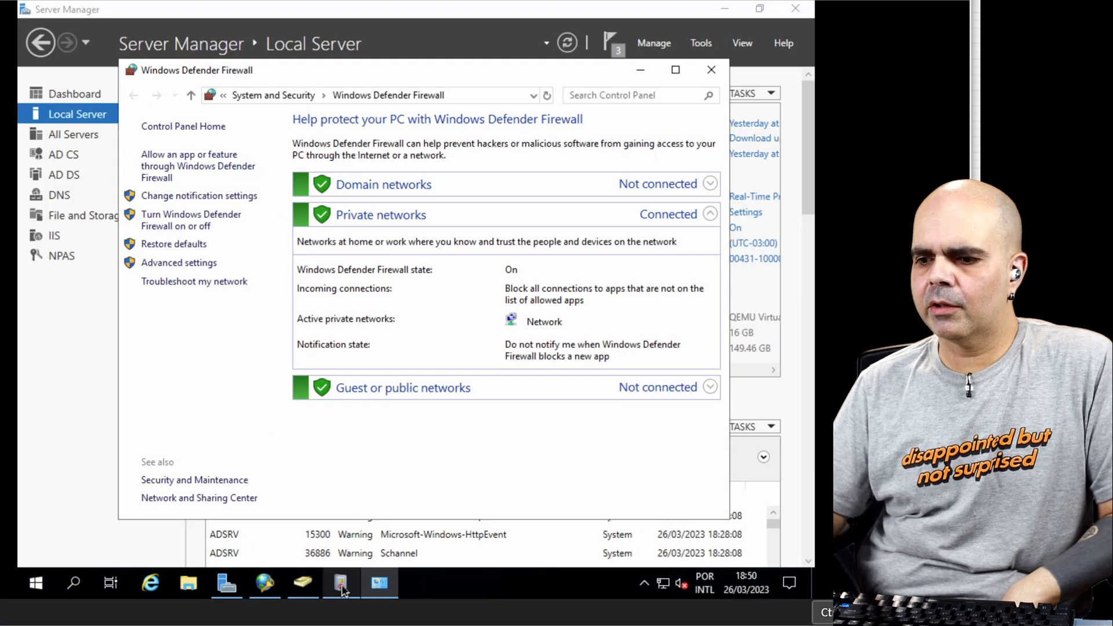
Step: On the Windows server, return to Event Viewer and refresh the Network Policy and Access Services events
click(342, 585)
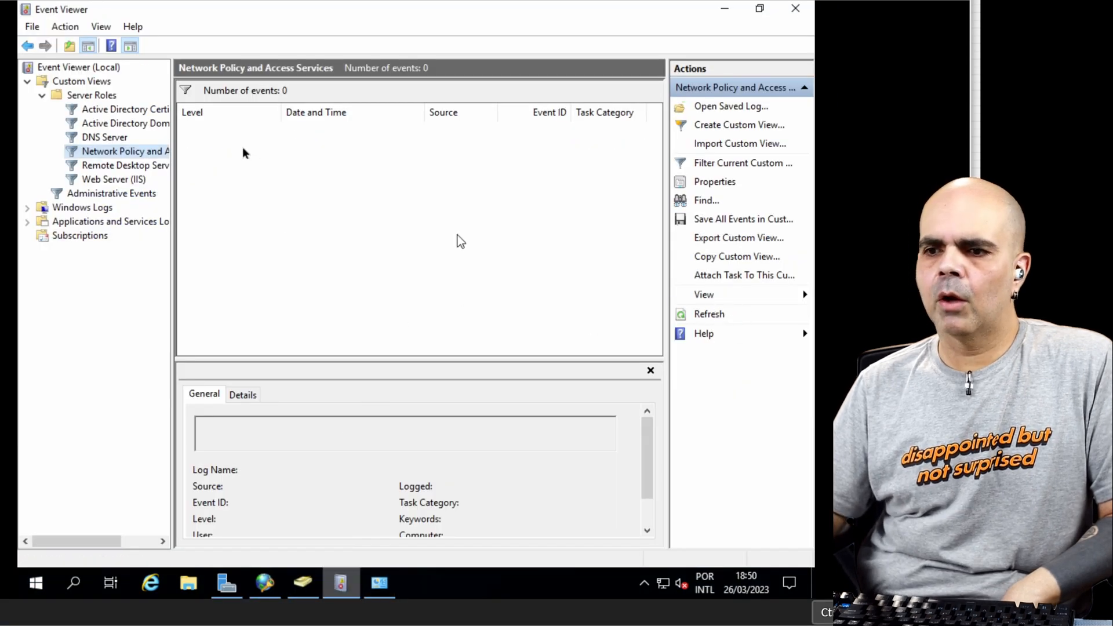
key(F5)
Step: Turn off Windows Defender Firewall on the server for domain, private and public networks, and minimize its window
click(379, 583)
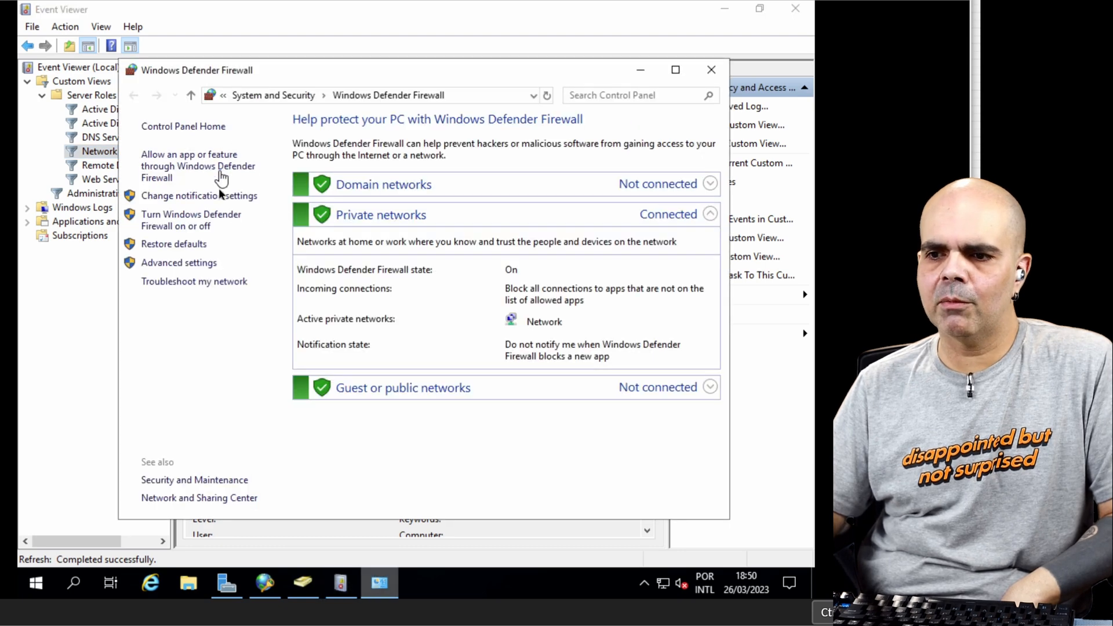
click(235, 214)
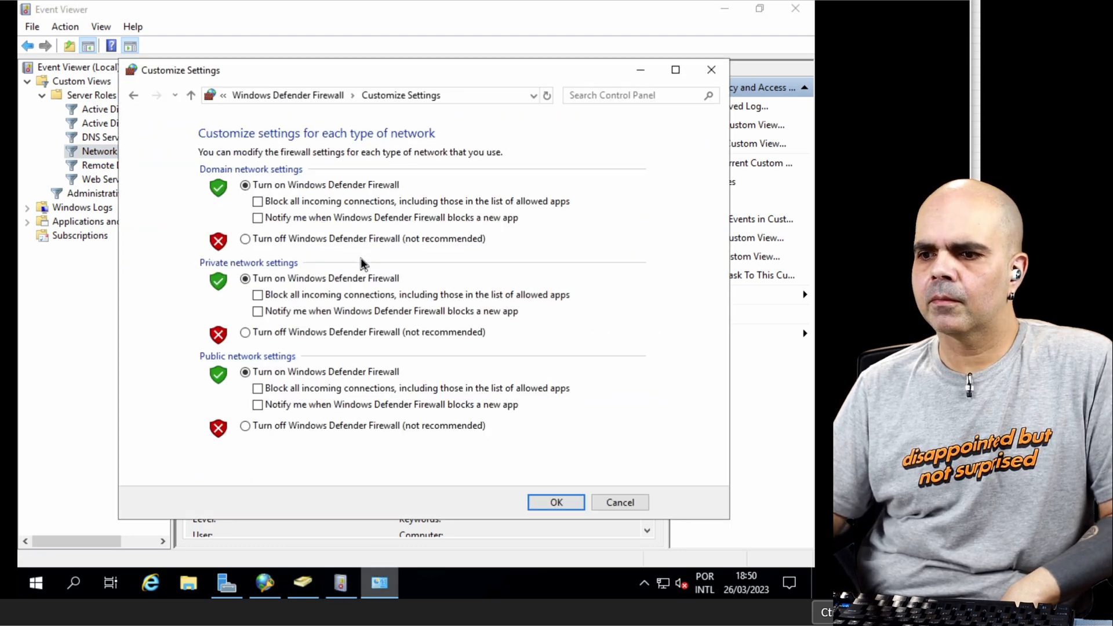
click(245, 239)
click(245, 332)
click(245, 425)
click(556, 503)
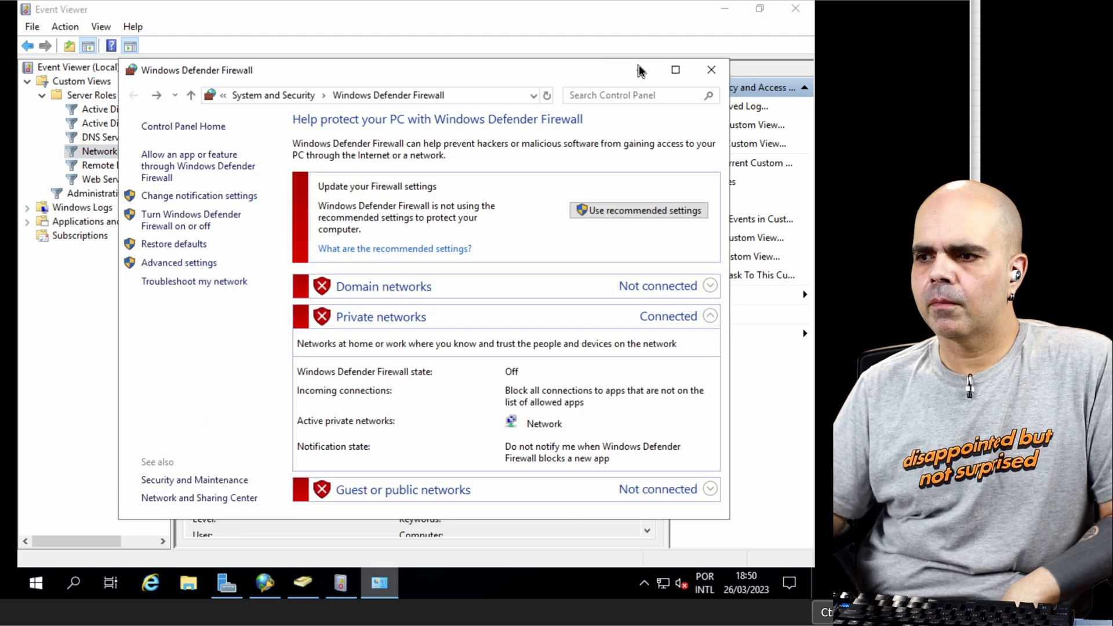
click(641, 70)
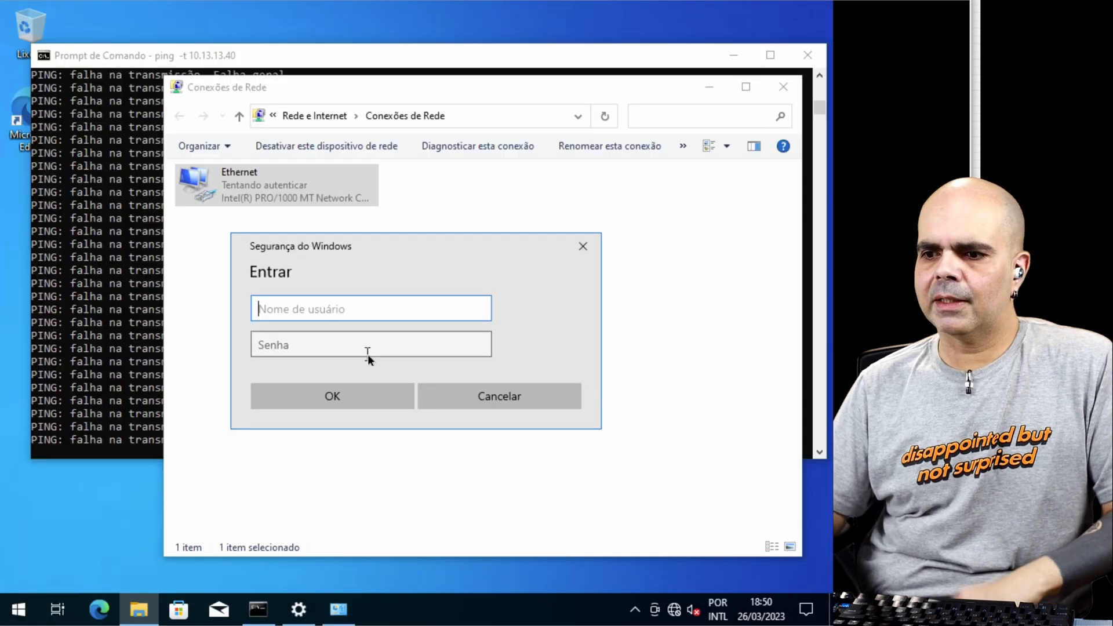
Step: Back on the Windows client, retry the network sign-in as lab\blackit with the account password
text(lablackti)
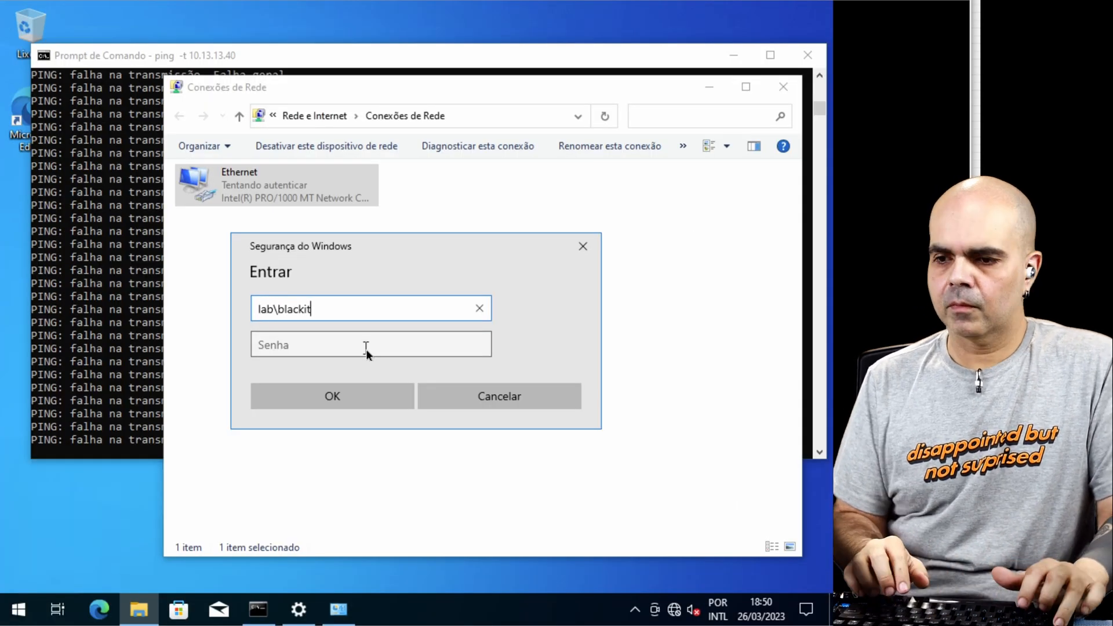
key(Tab)
text(••••)
key(Return)
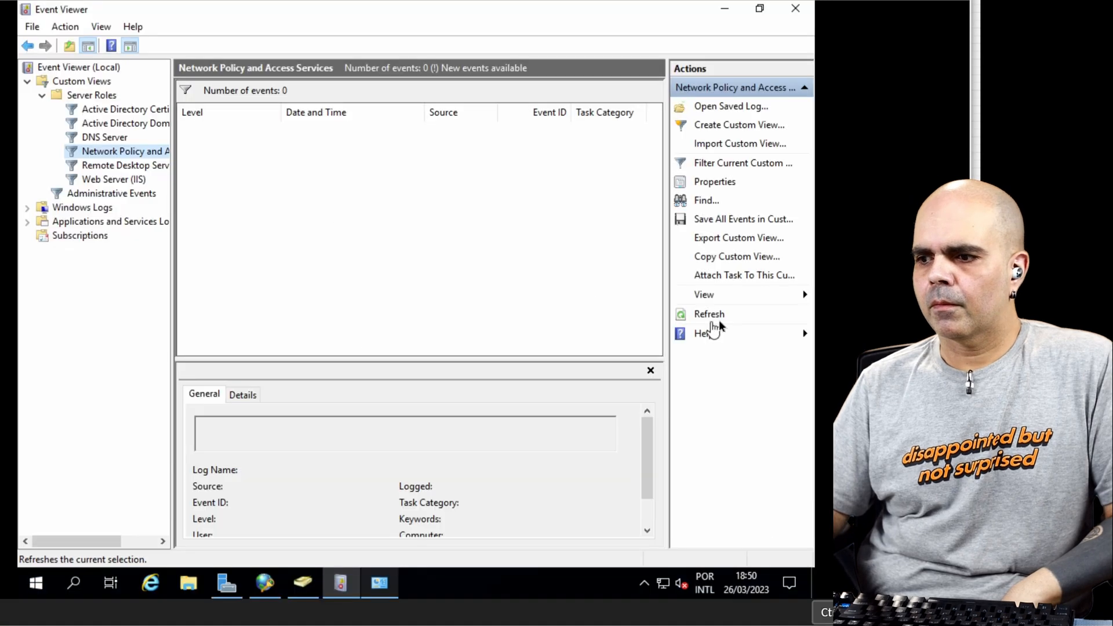
Step: Refresh the server's Network Policy and Access Services events to check the new authentication attempt
click(717, 316)
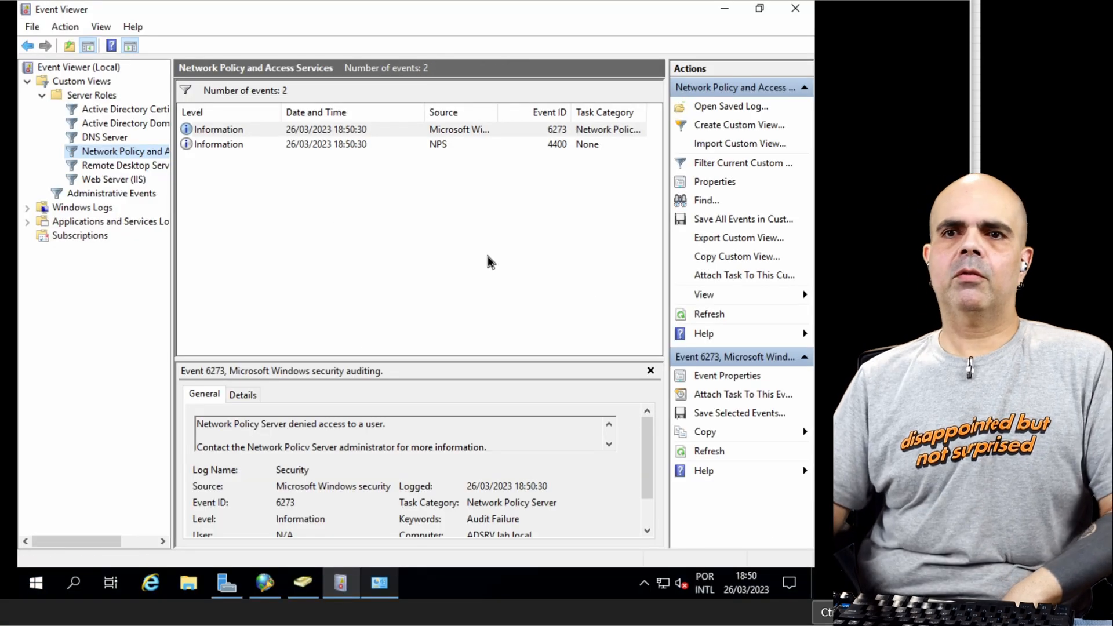
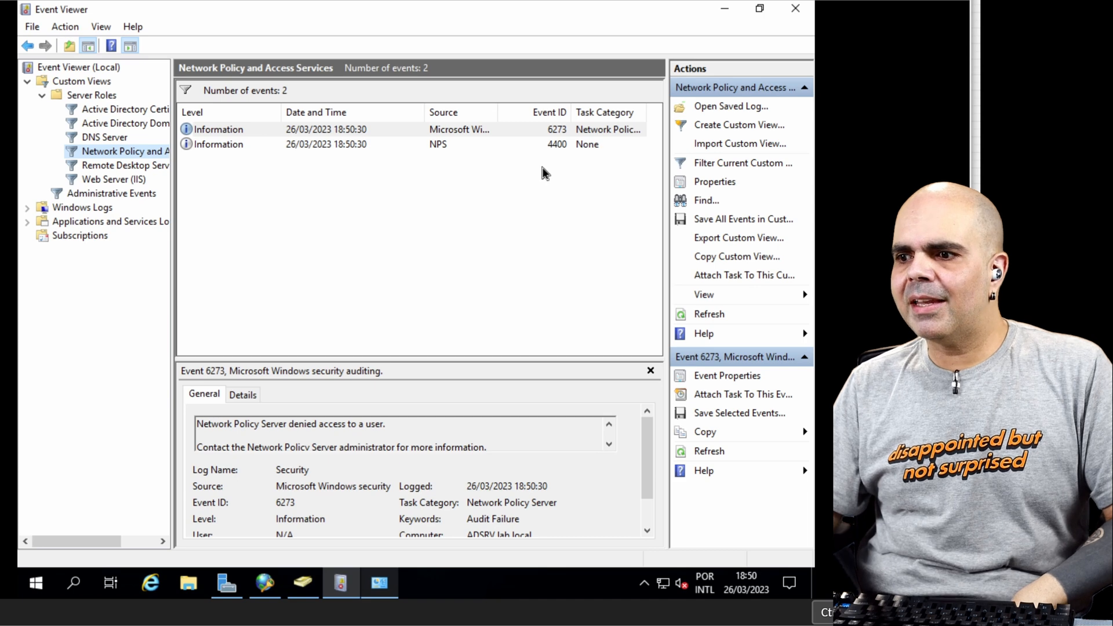
Step: Enlarge the details area of the newest NPS event 6273 and read down to its denial reason
click(241, 134)
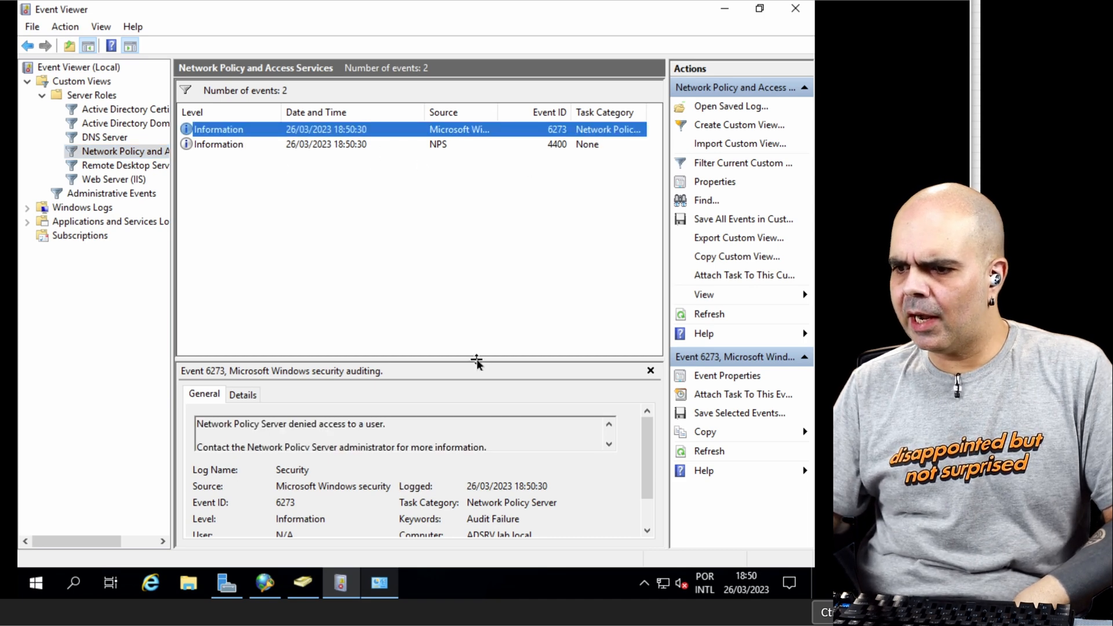
drag(477, 360, 472, 233)
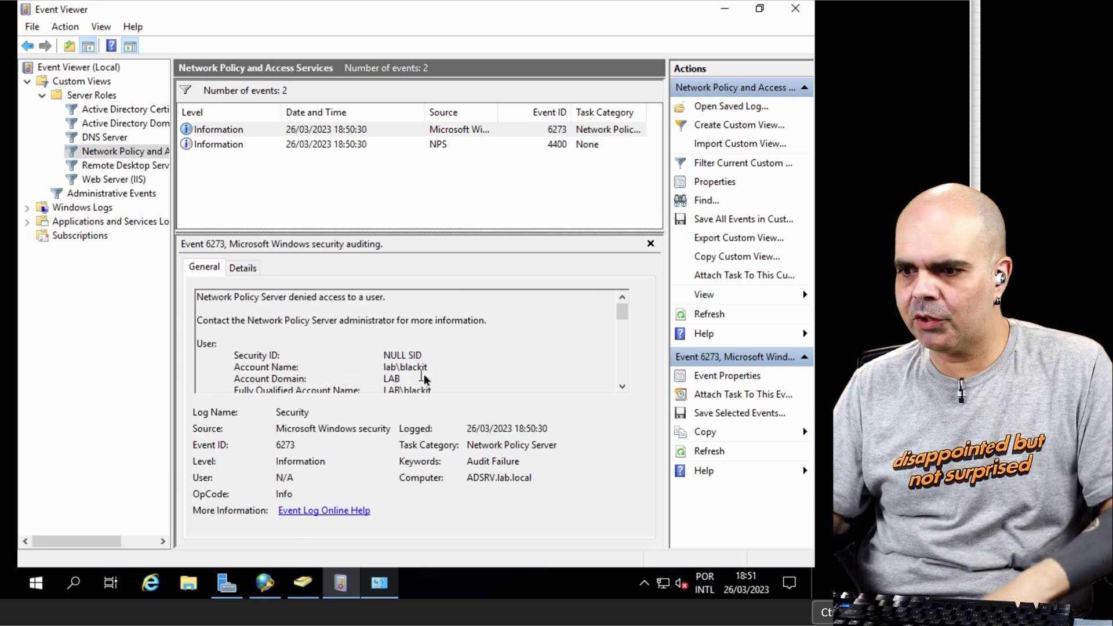
scroll(424, 378, down, 10)
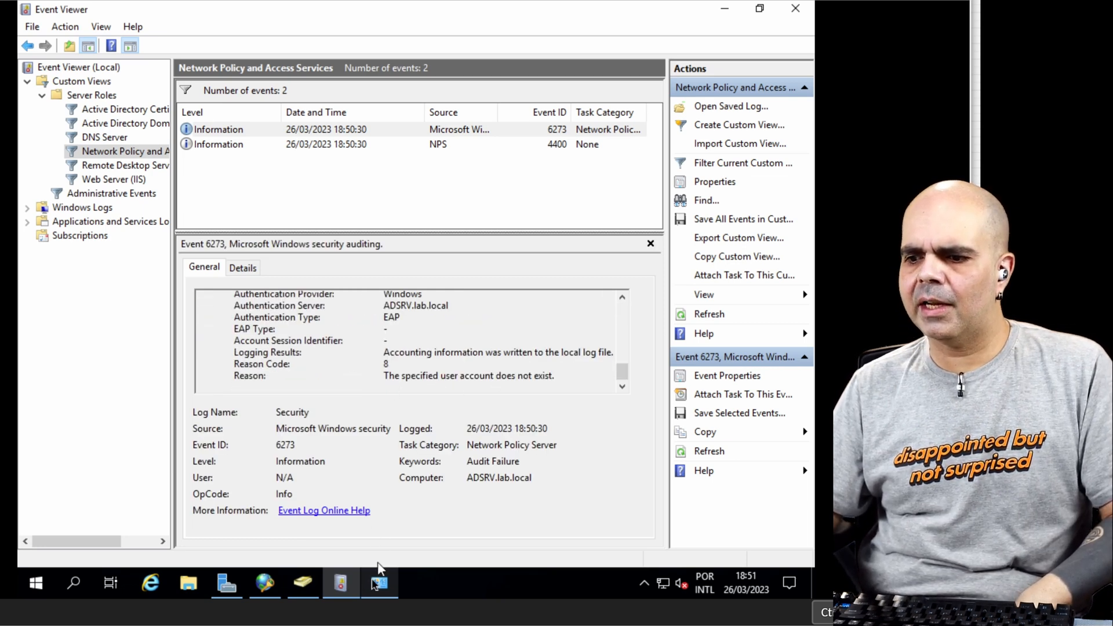
Step: In Active Directory Users and Computers, correct the Blackit account's user logon name to blackit
click(302, 583)
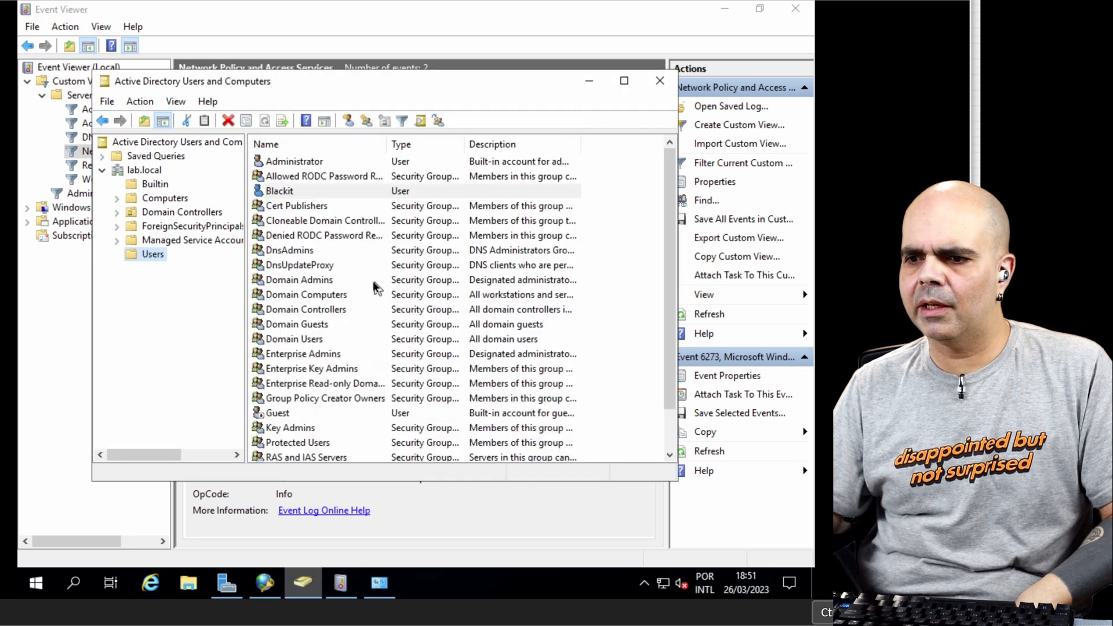
double_click(304, 194)
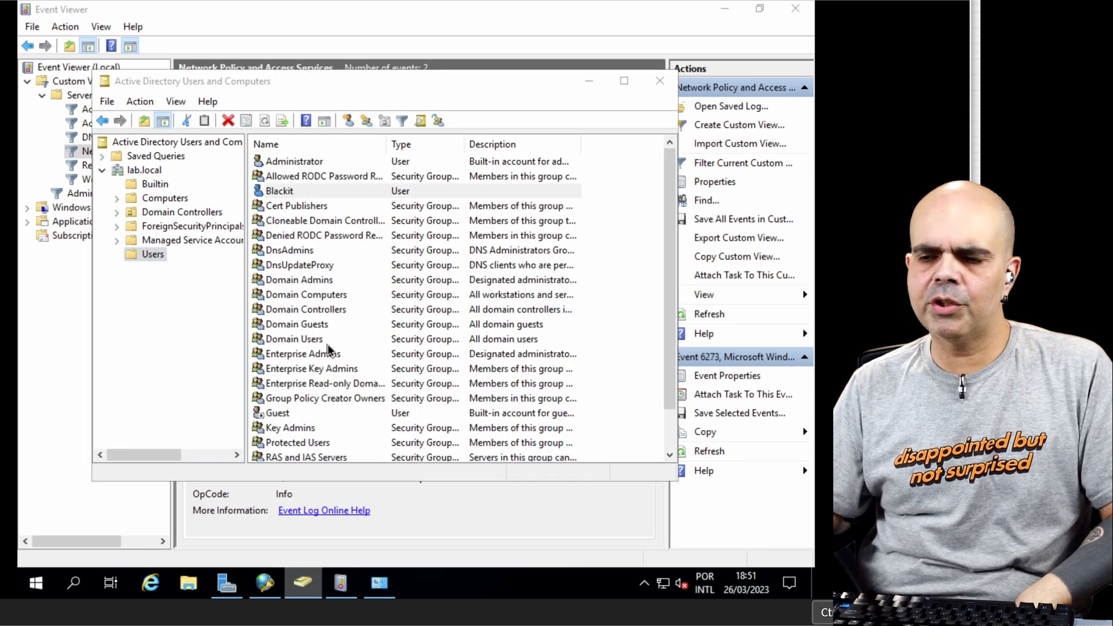
click(353, 165)
drag(311, 202, 220, 200)
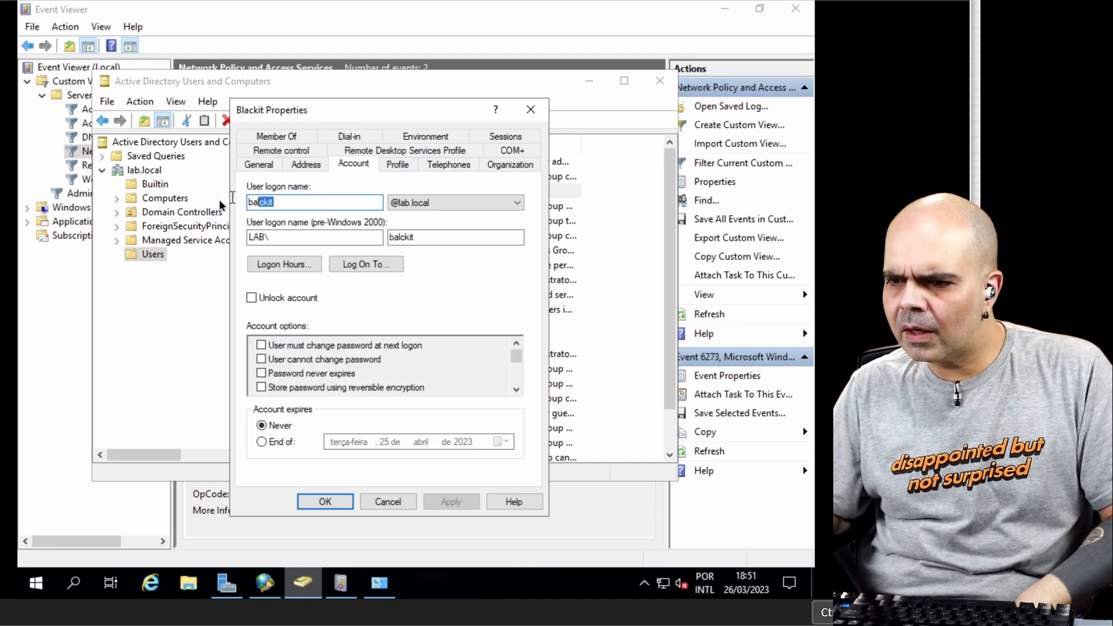
text(bl)
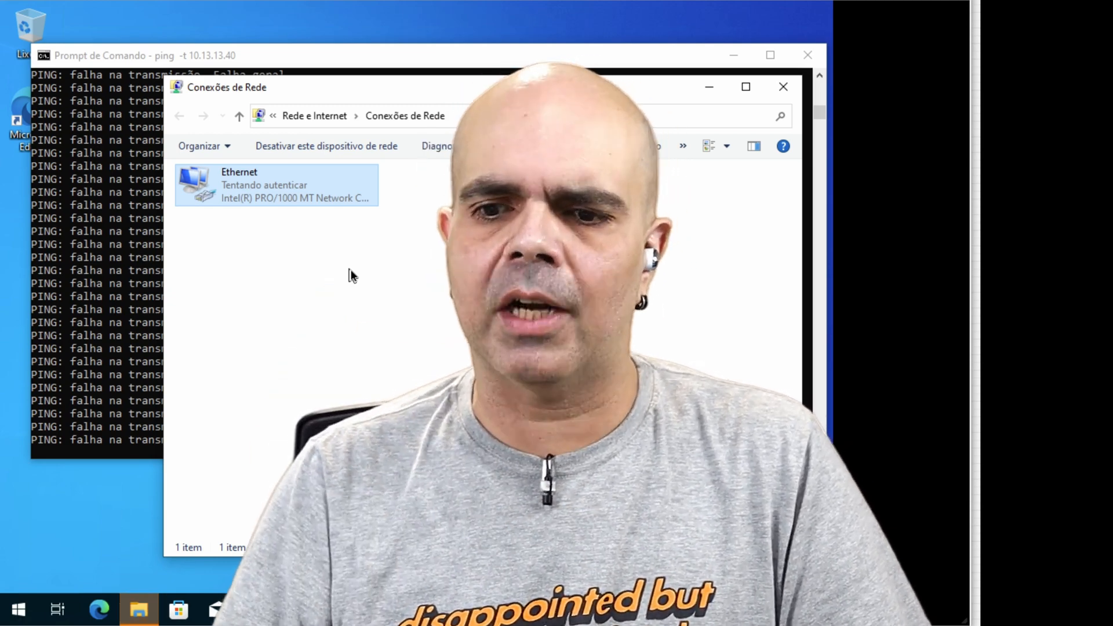
Step: On the Windows client, retry the network sign-in as lab\blackit with the account password
text(lab)
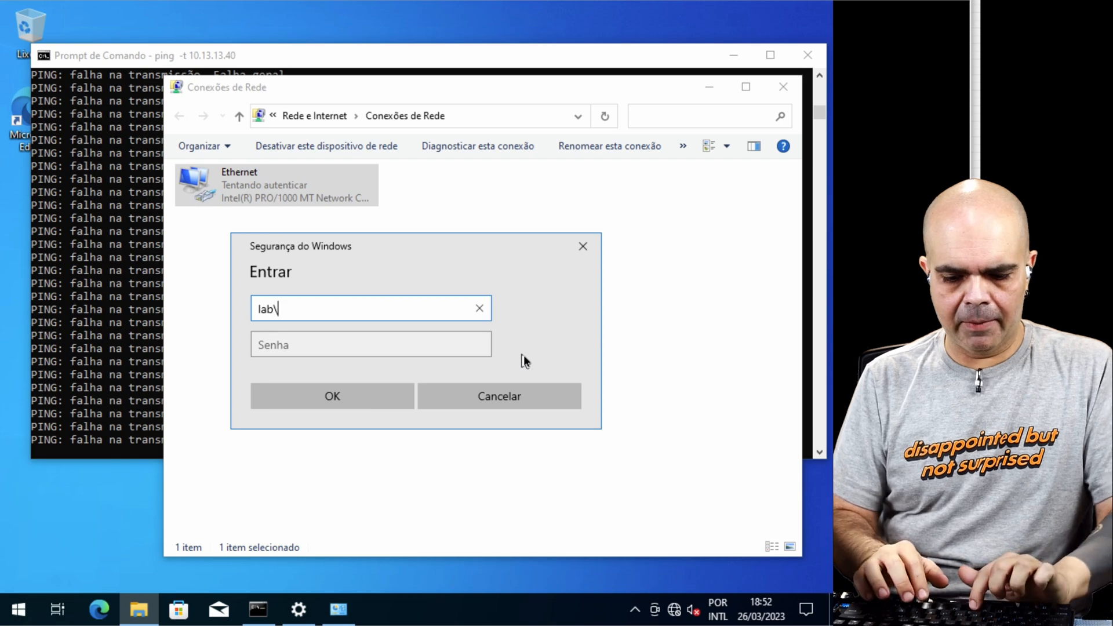
text(\blackit)
key(Tab)
text(••••)
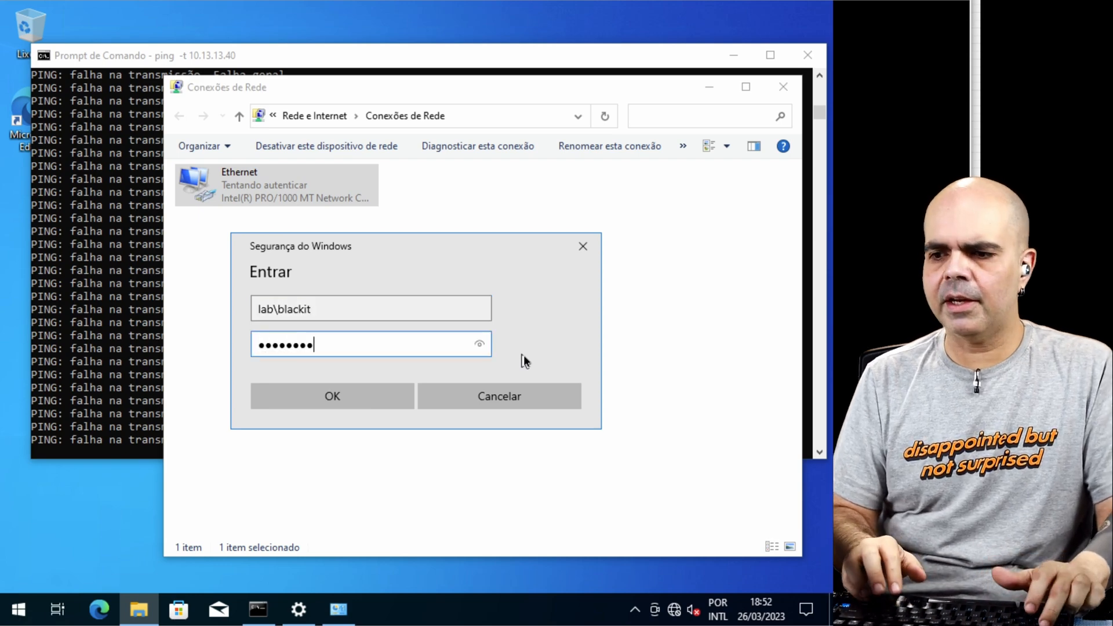
text(••••)
key(Return)
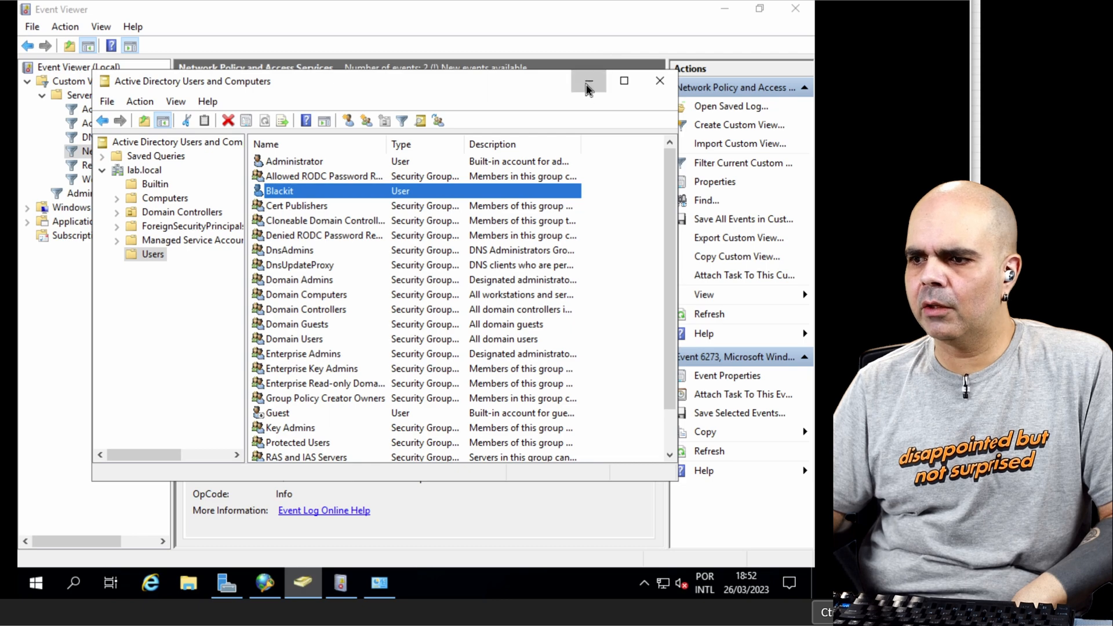
Step: Back in the server's Event Viewer, refresh the Network Policy and Access Services events and check the newest denial's details
click(588, 89)
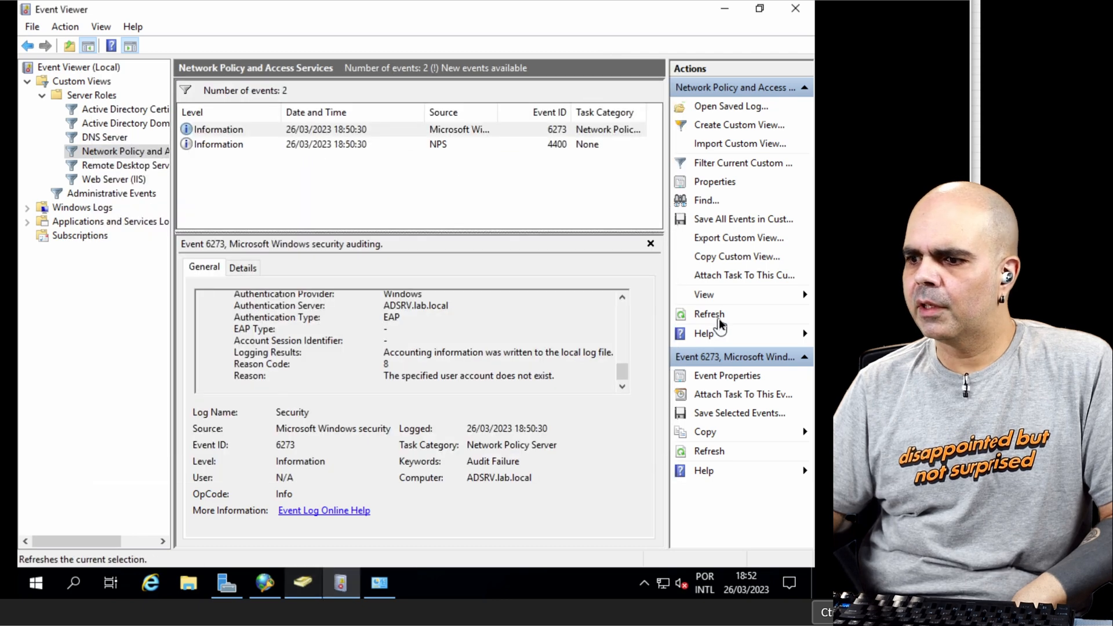
click(718, 320)
drag(623, 370, 621, 342)
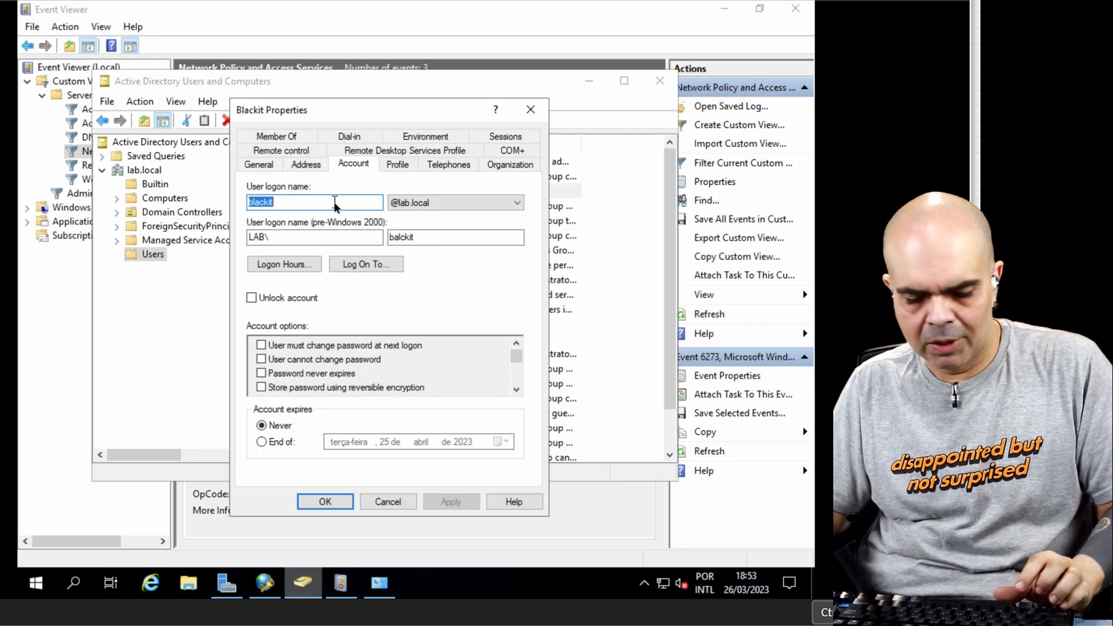
Step: In the Blackit account properties, set the pre-Windows 2000 user logon name to blackit
double_click(441, 238)
text(blackit)
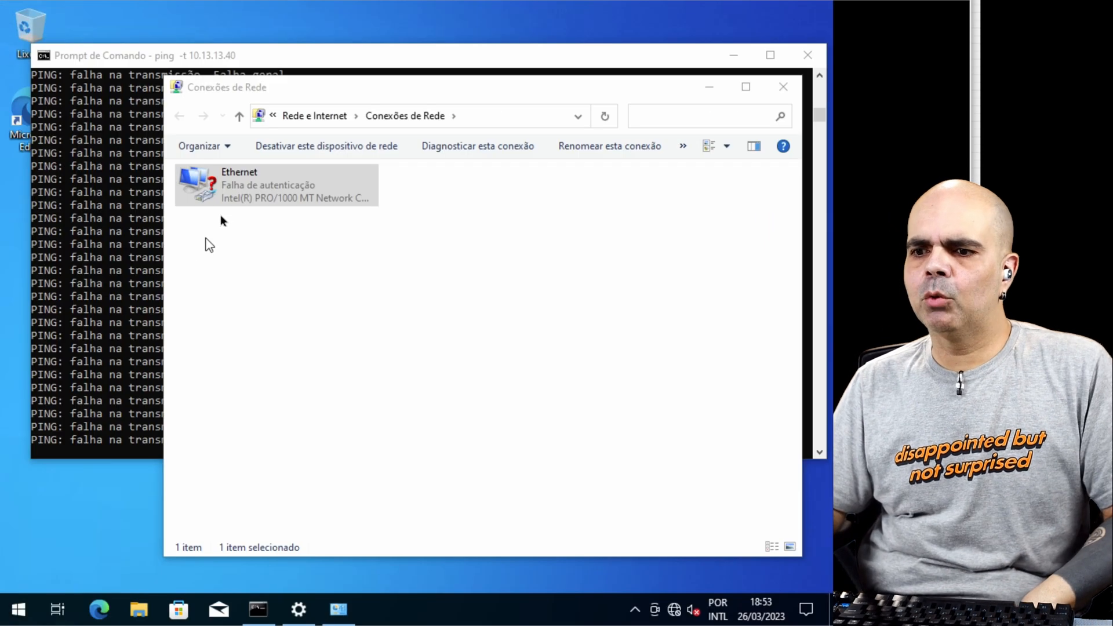
Step: On the Windows client, disable and re-enable the Ethernet adapter to restart authentication
right_click(249, 185)
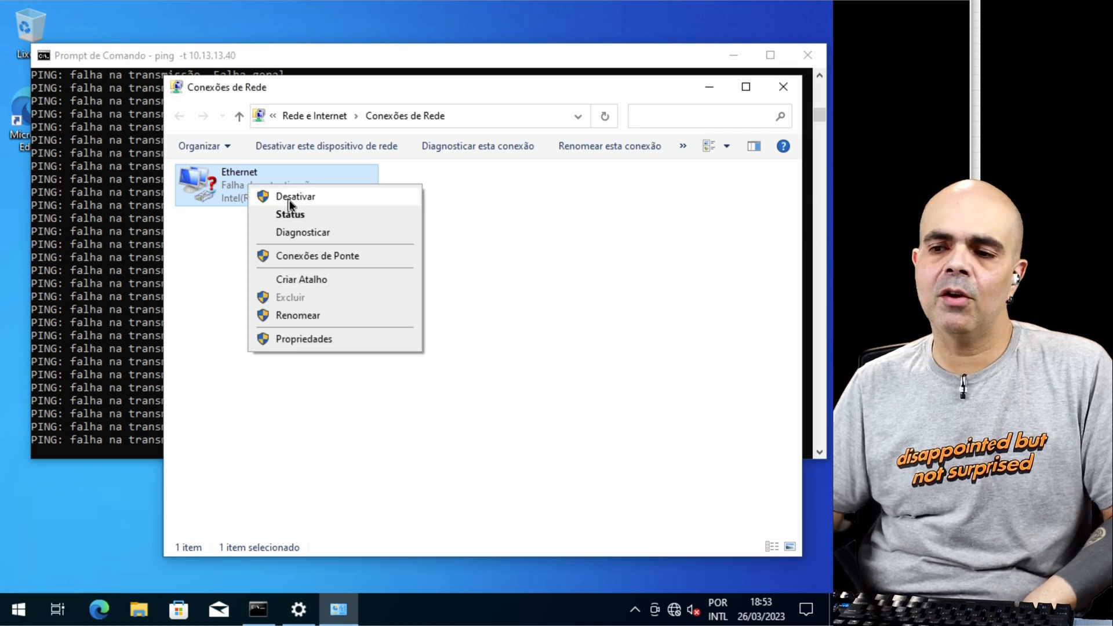
click(288, 200)
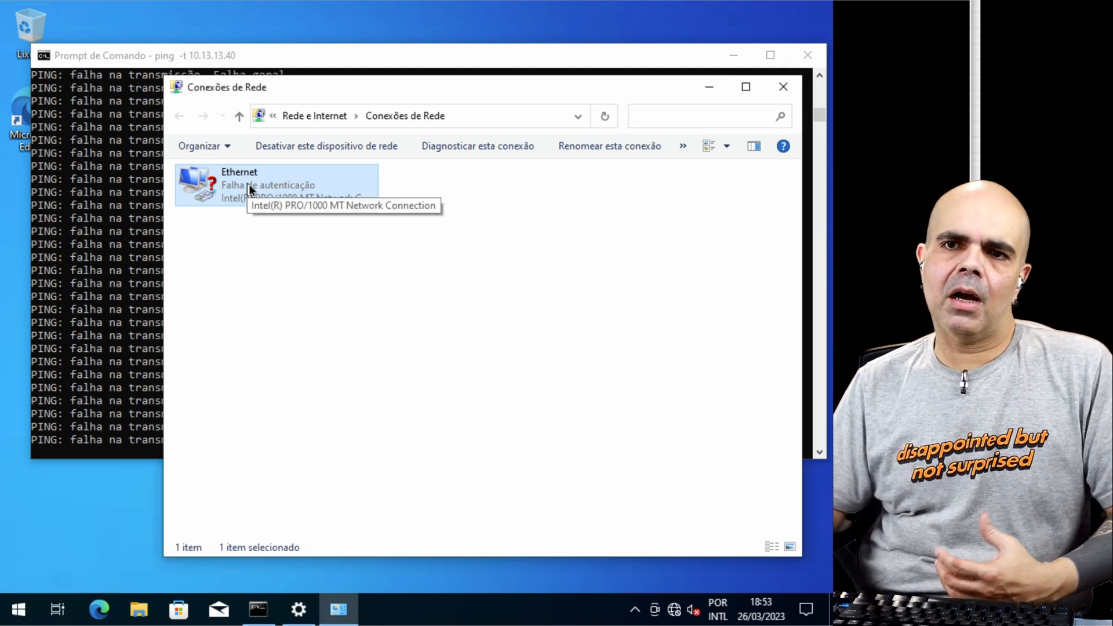
right_click(248, 184)
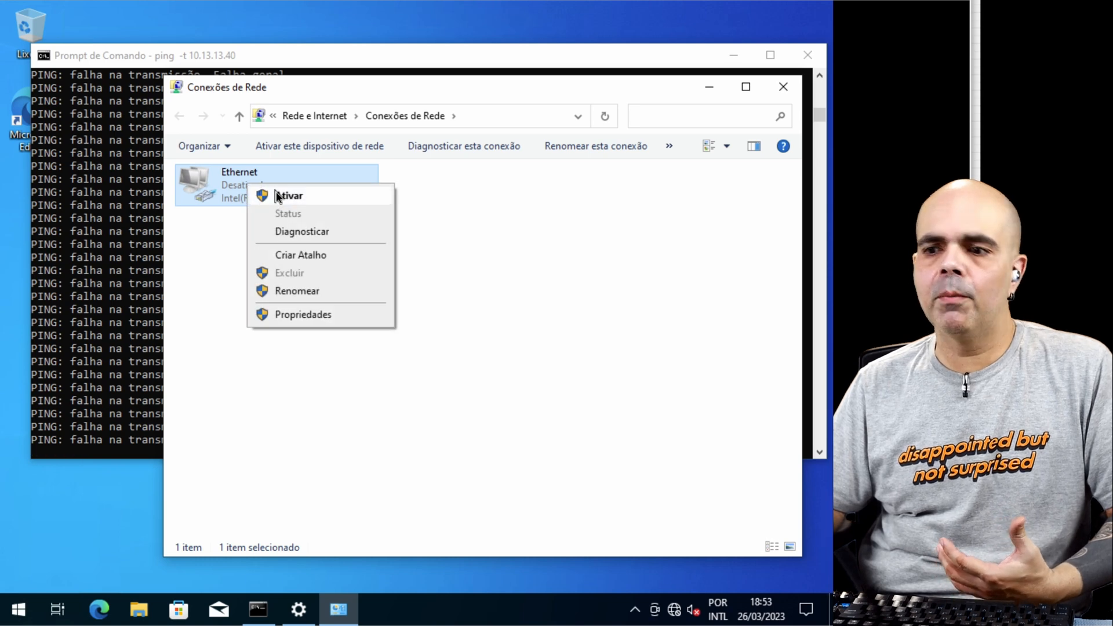
click(273, 192)
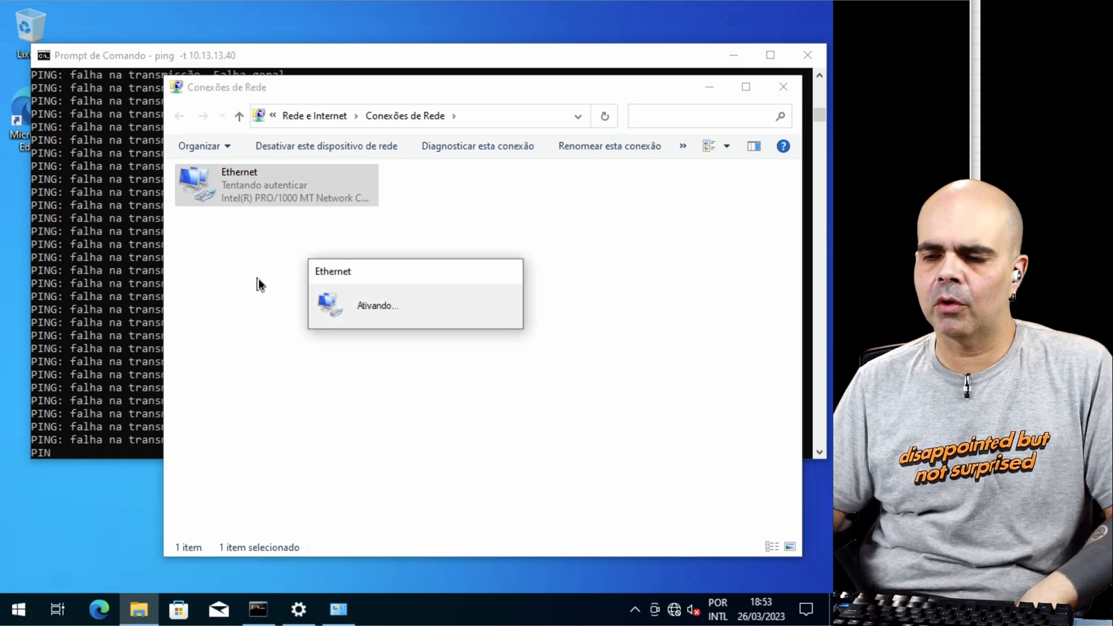
Step: Try the network sign-in as blackit in user@domain form with domain lab, and retry it as lab\blackit
text(bla)
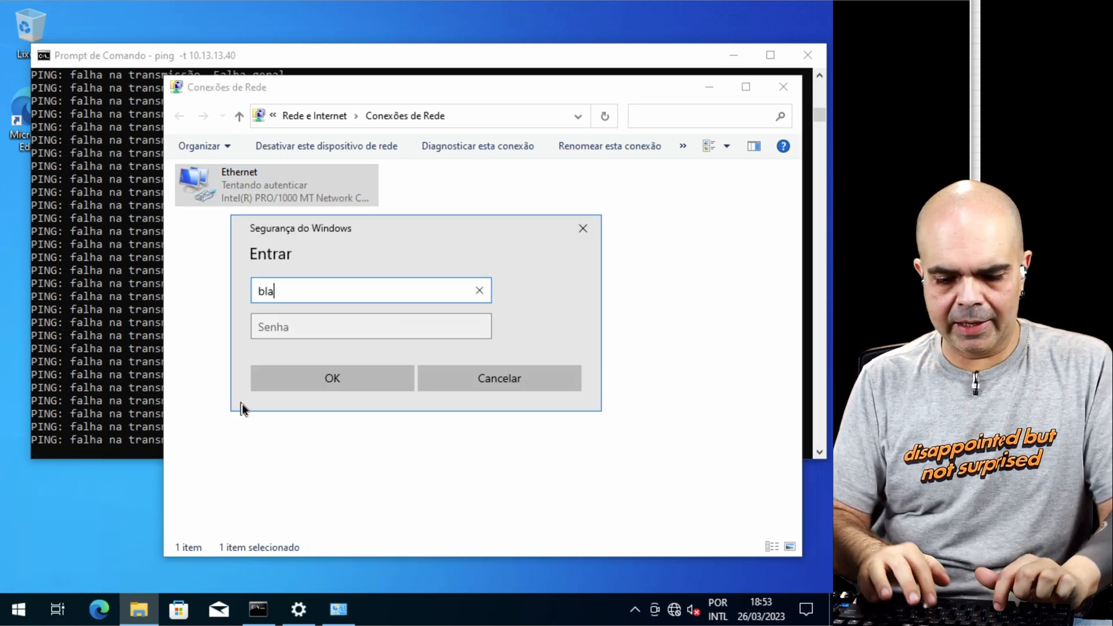
text(ckit@lab)
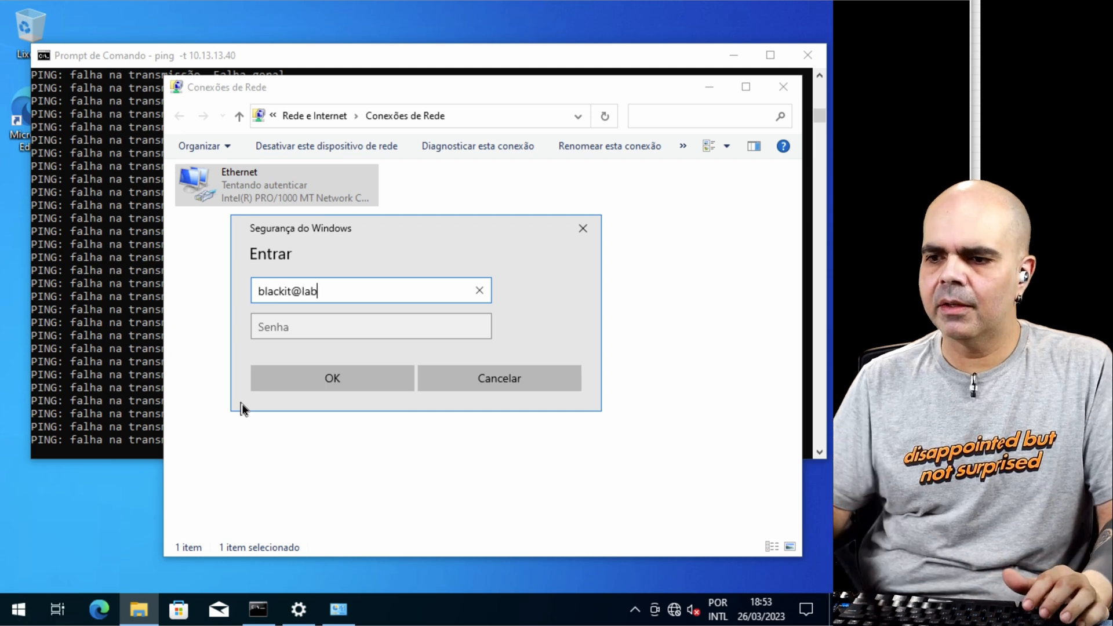
key(Tab)
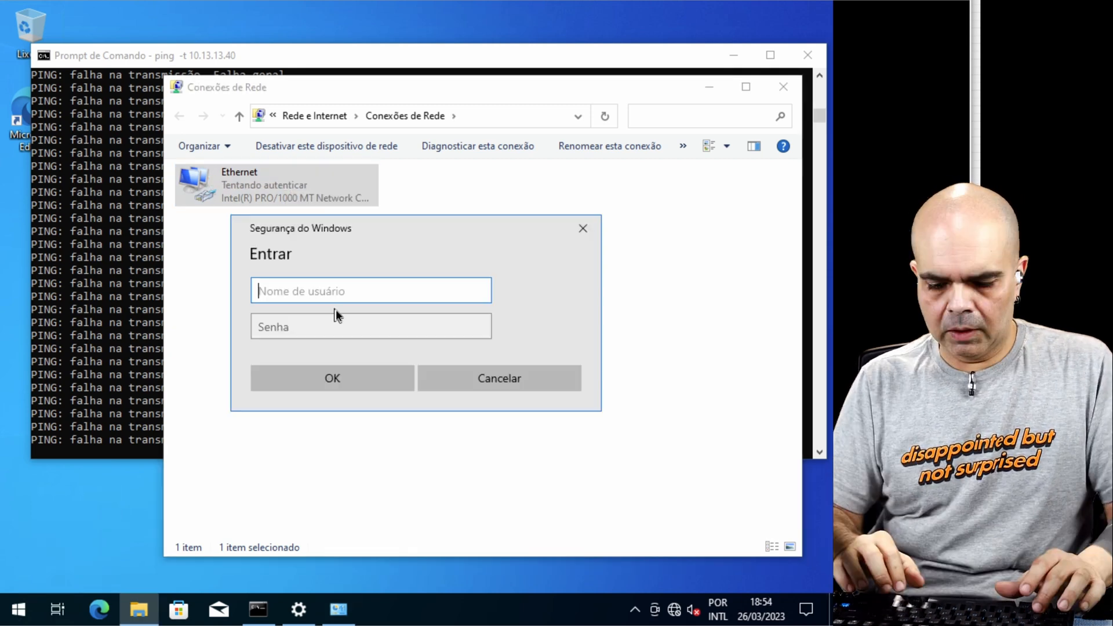
text(lablackit)
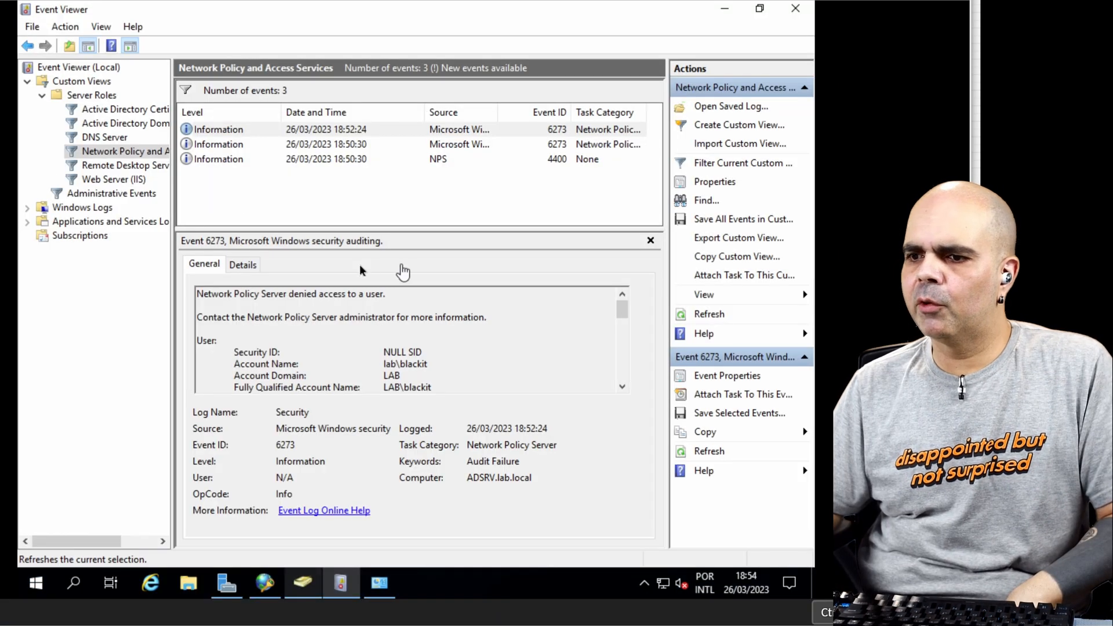
Step: Refresh the server's Network Policy and Access Services events and read the newest event down to its denial reason
key(F5)
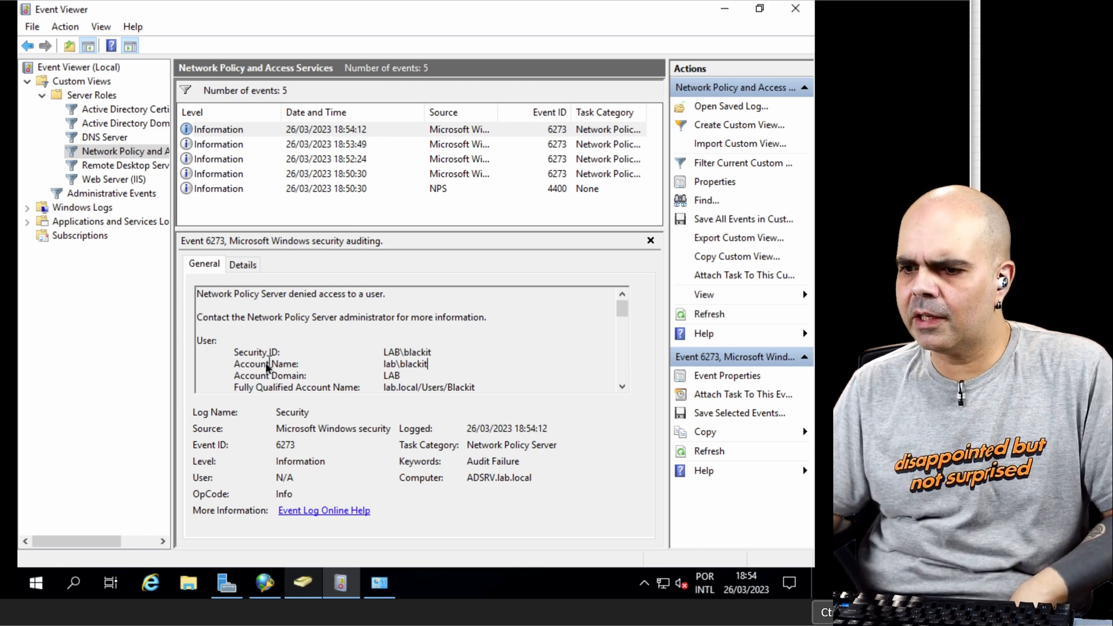
scroll(433, 383, down, 3)
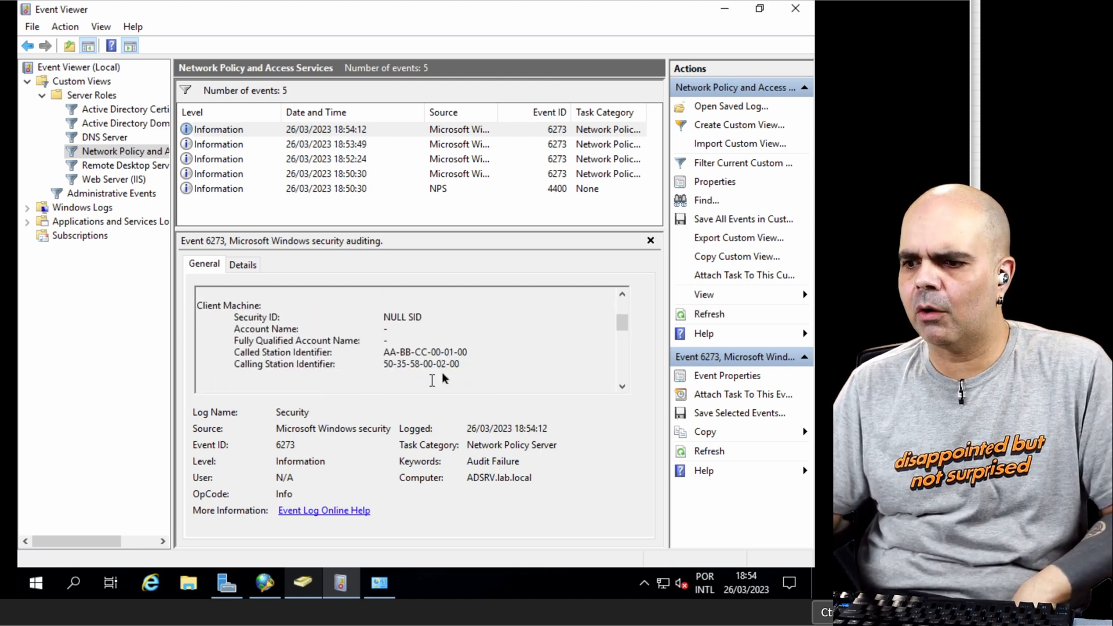
scroll(458, 356, down, 3)
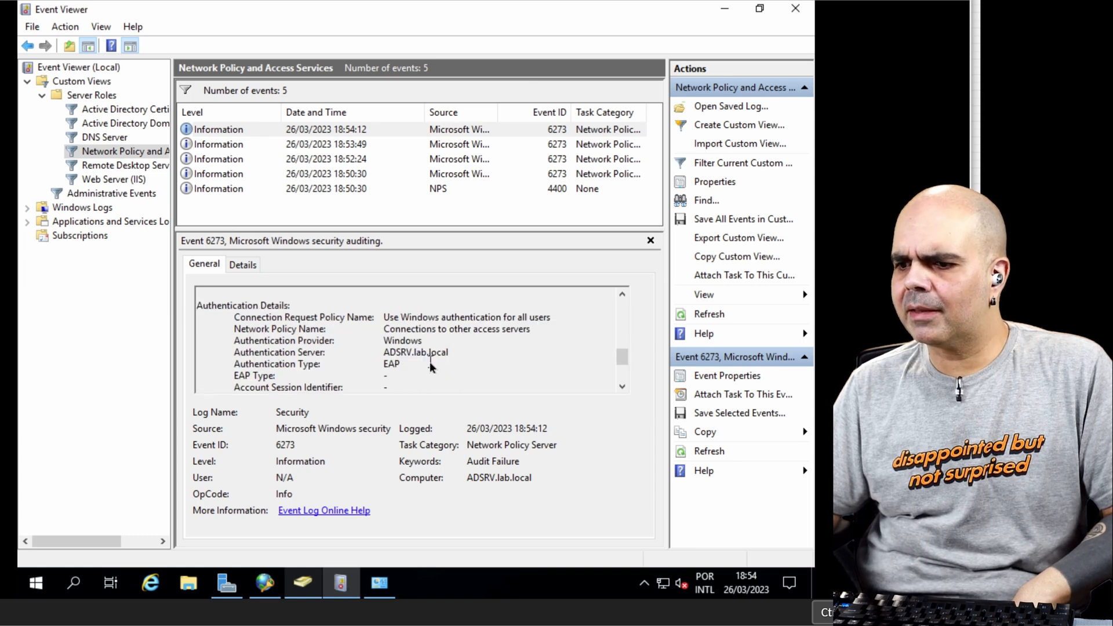
scroll(431, 366, down, 3)
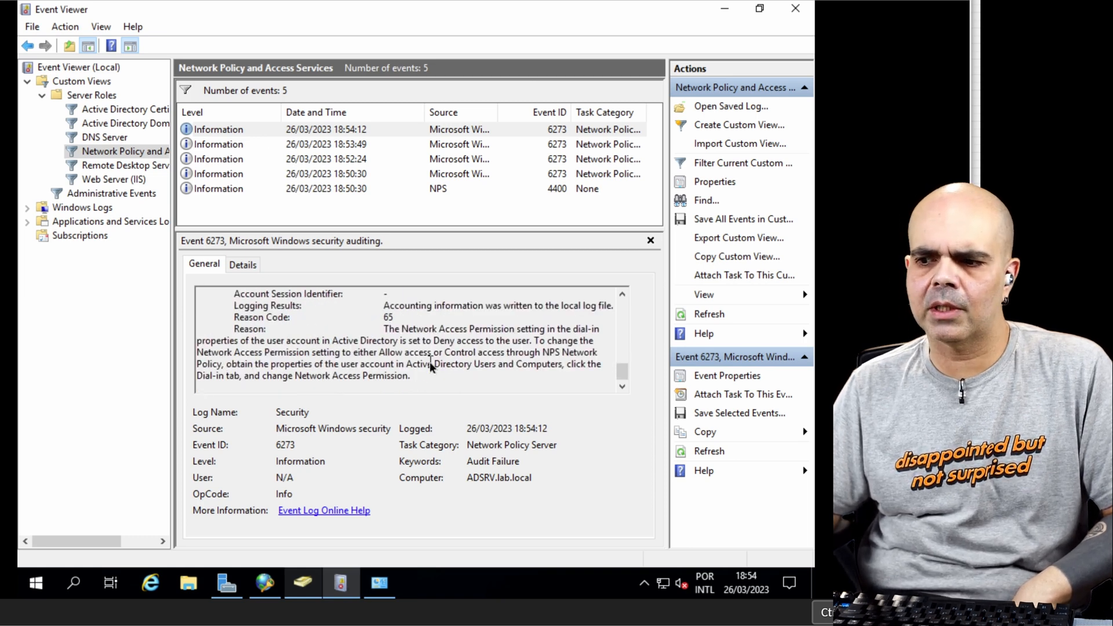
scroll(432, 366, up, 10)
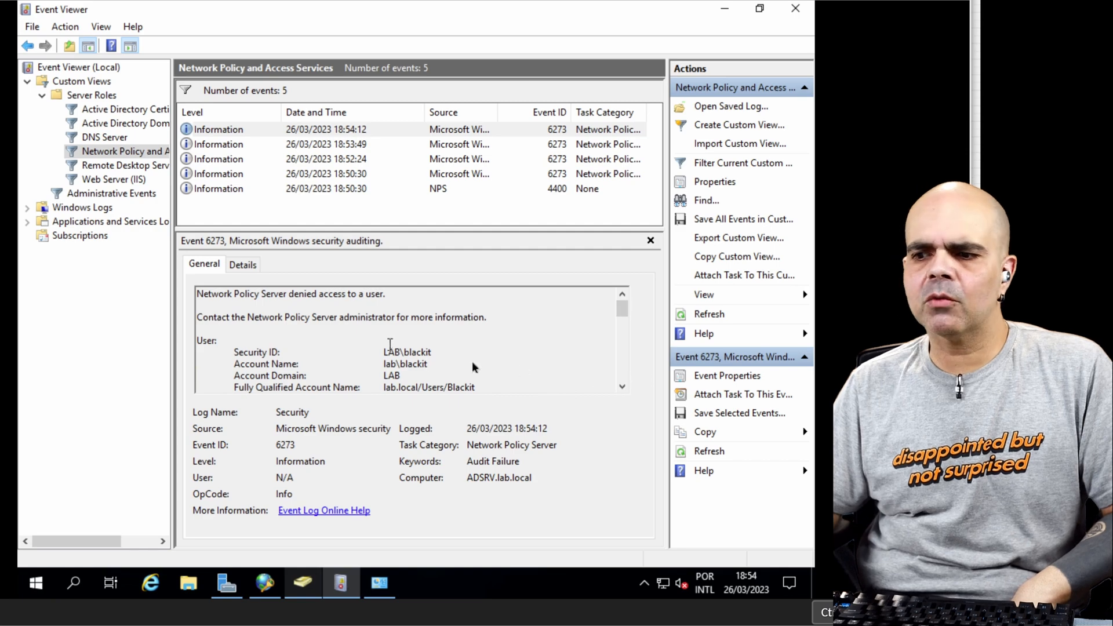
Step: Examine the newest event's user, client machine, NAS, RADIUS client and authentication details, including the matched network policy and reason
click(621, 386)
click(622, 386)
click(621, 386)
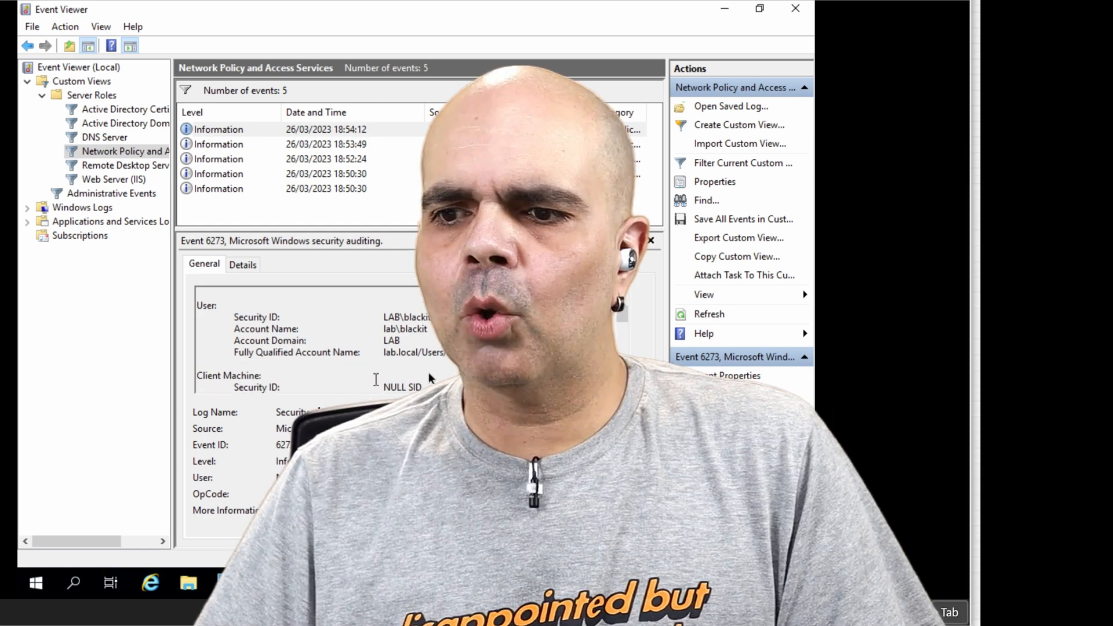
key(Escape)
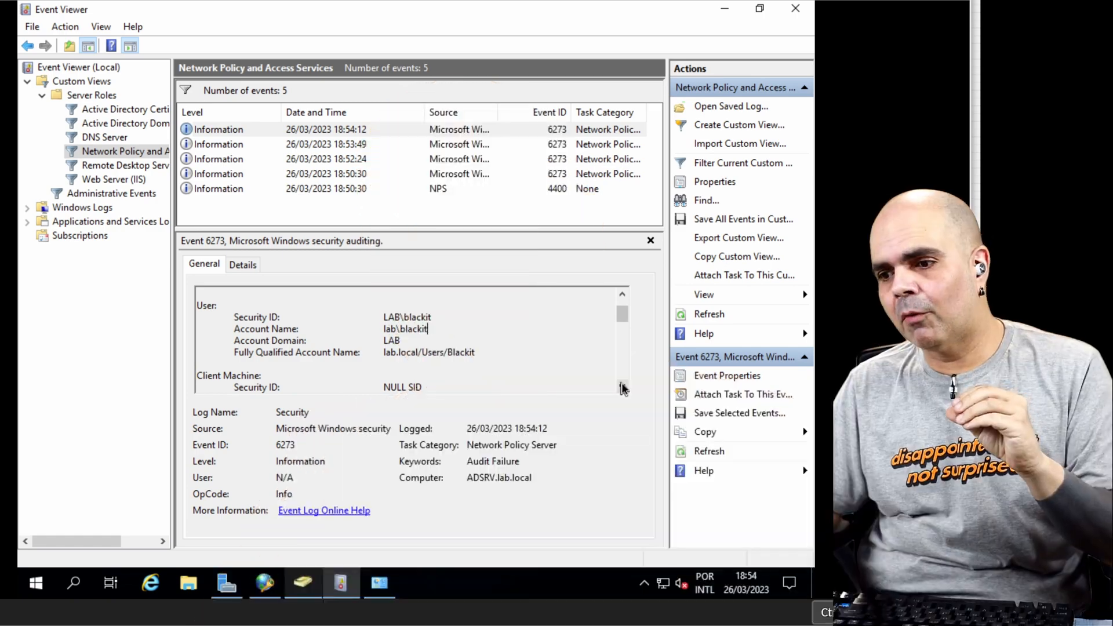
click(621, 387)
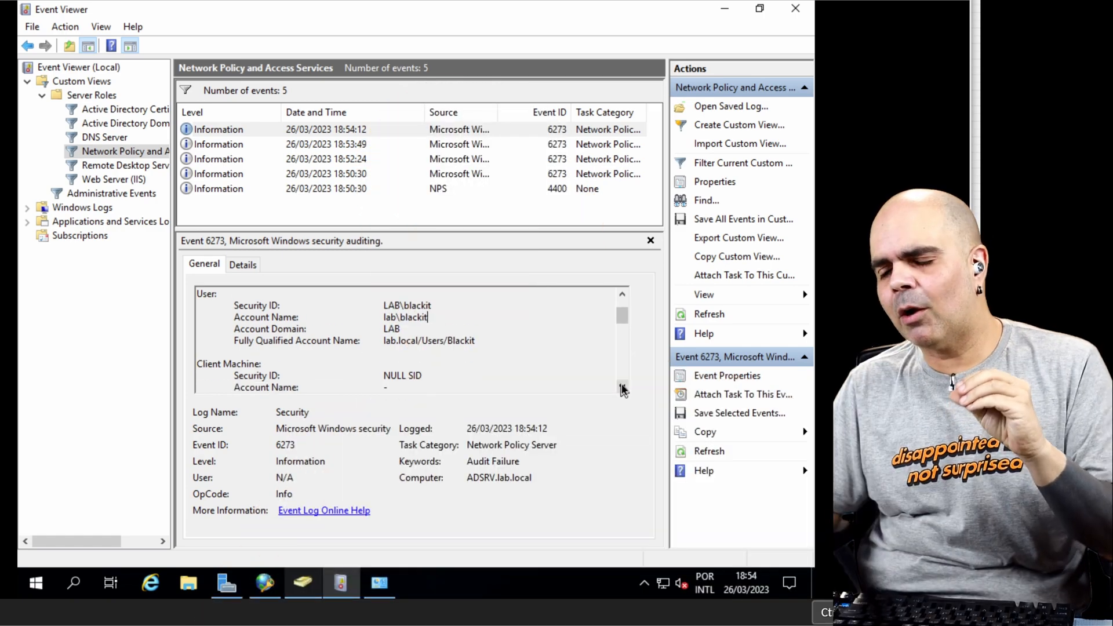
click(621, 387)
click(622, 387)
click(621, 387)
click(621, 387)
click(622, 387)
click(621, 387)
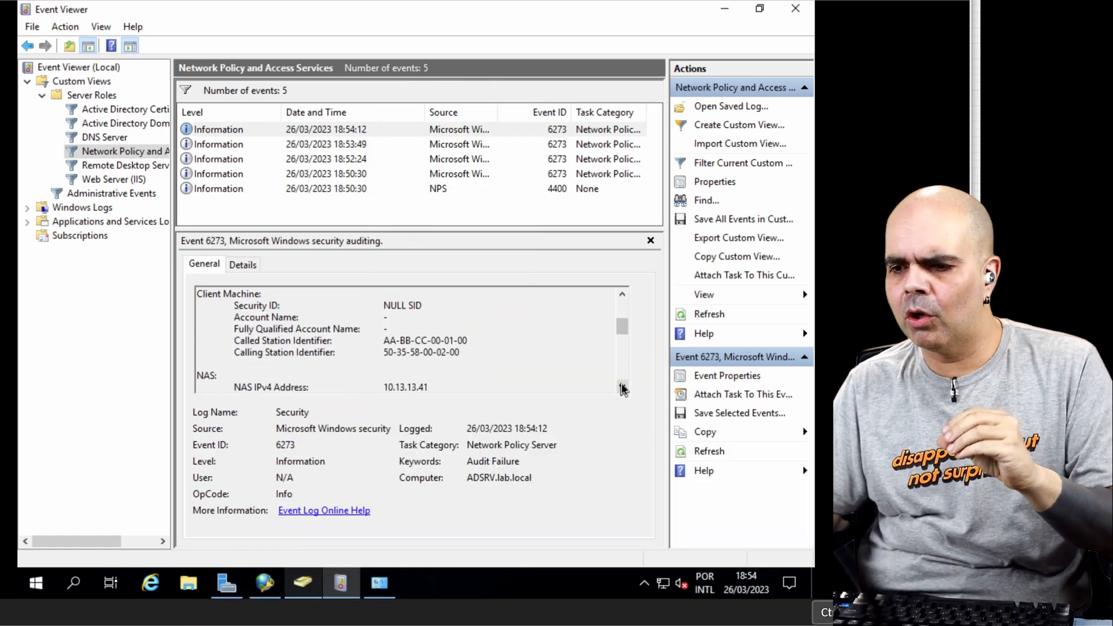
click(622, 387)
click(621, 386)
click(622, 386)
click(621, 386)
scroll(231, 351, down, 2)
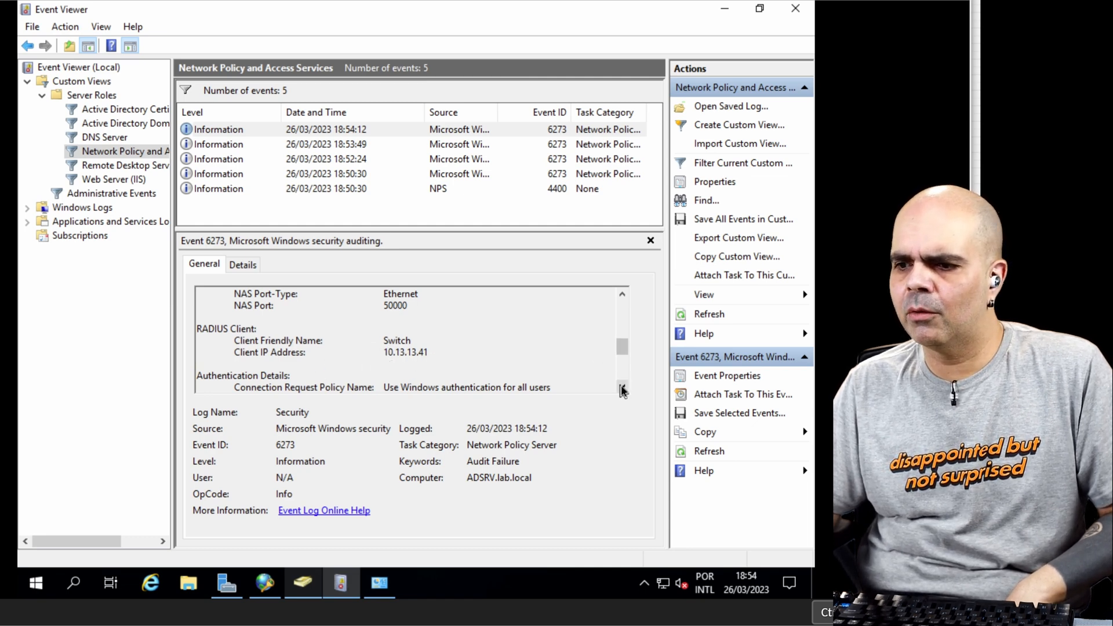
scroll(587, 377, down, 2)
click(622, 293)
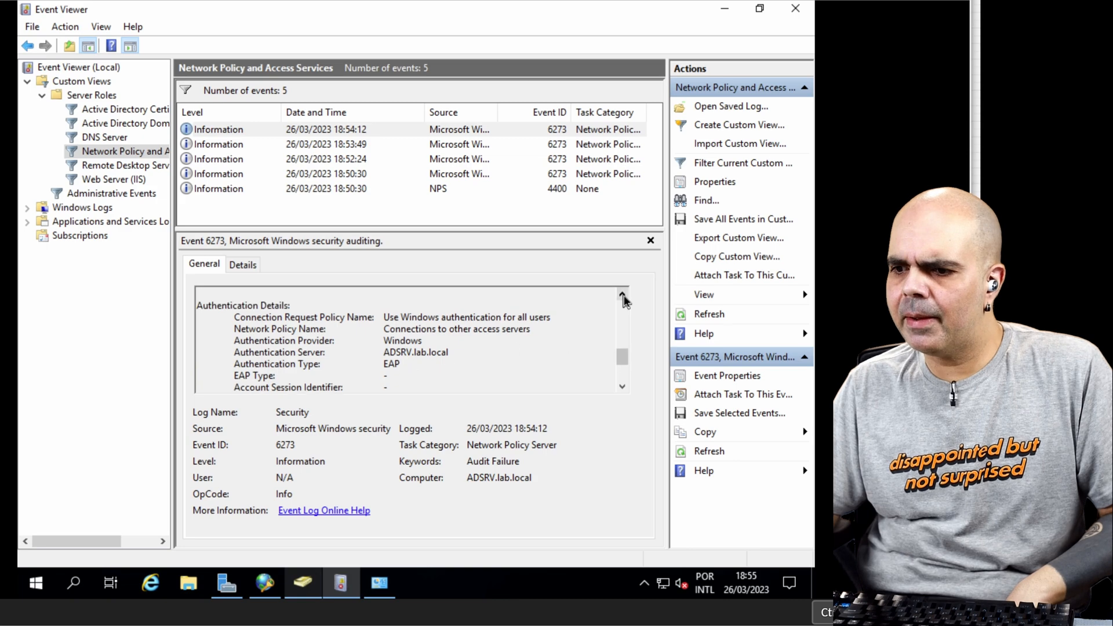
click(622, 294)
click(622, 293)
scroll(502, 343, down, 4)
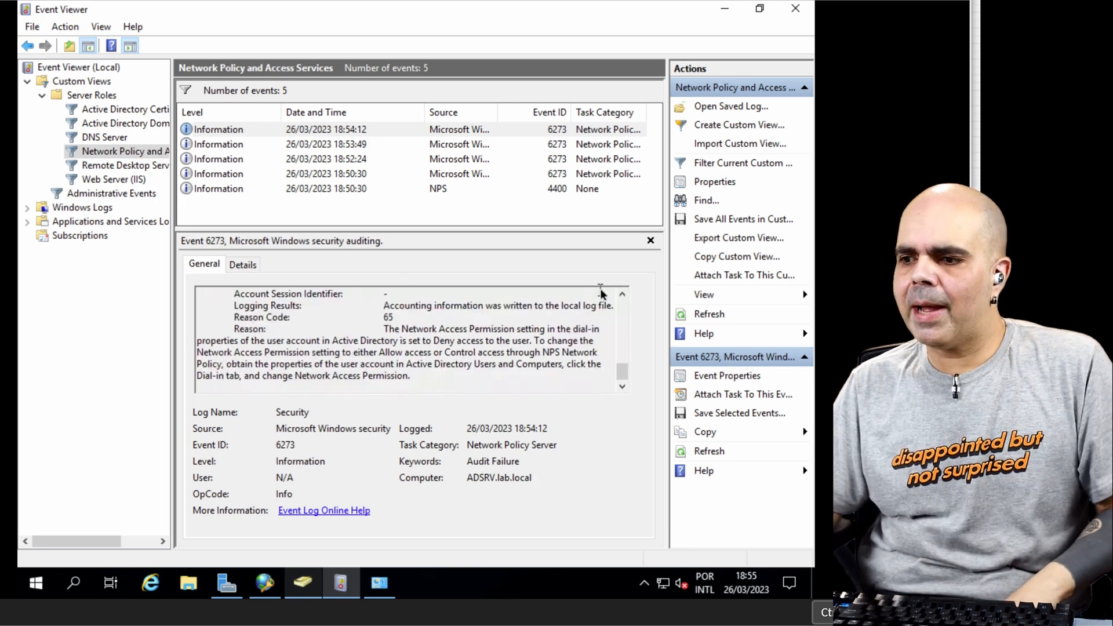
click(622, 294)
click(622, 294)
click(622, 294)
click(622, 294)
click(622, 294)
click(622, 295)
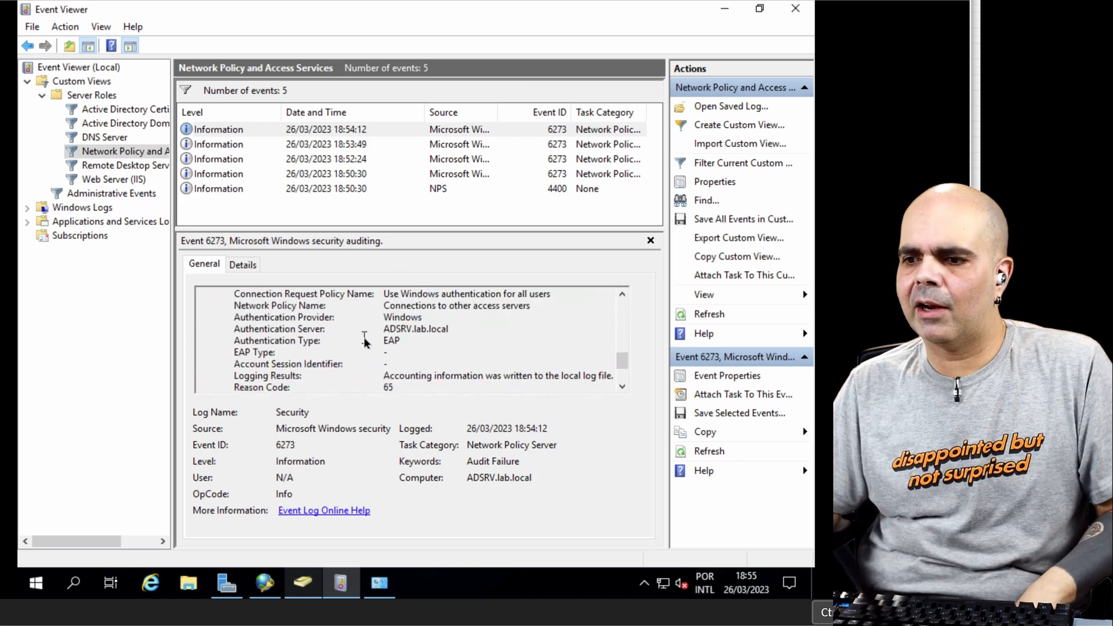
Step: In the server's network policy 802.1x com Usuario e Senha, change the Authentication Type condition to EAP instead of PEAP and save the policy
click(265, 584)
right_click(261, 154)
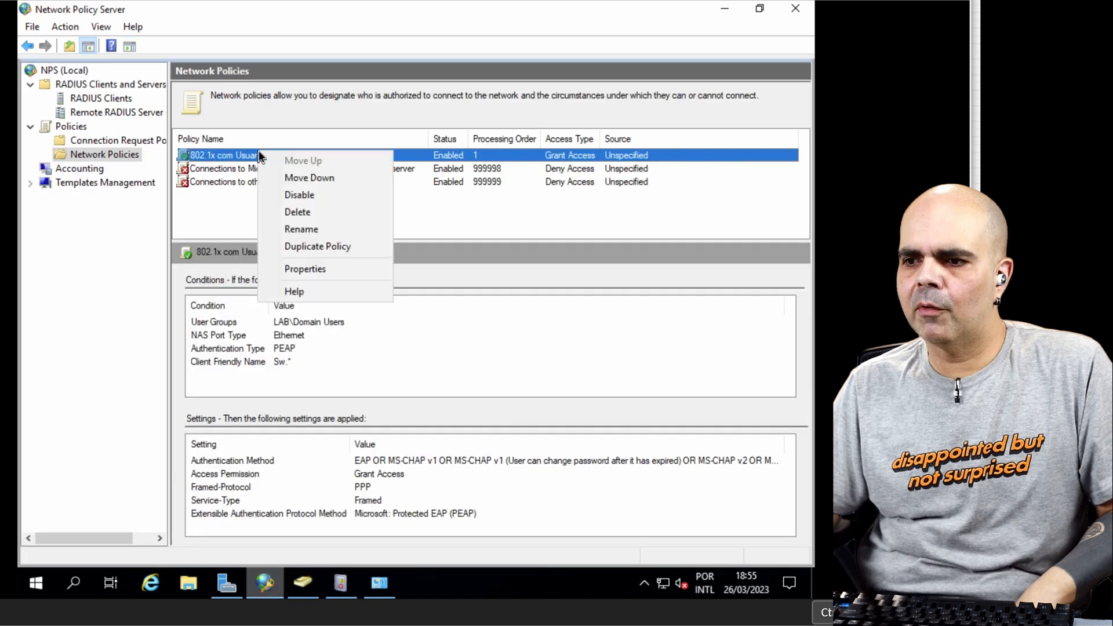
click(398, 270)
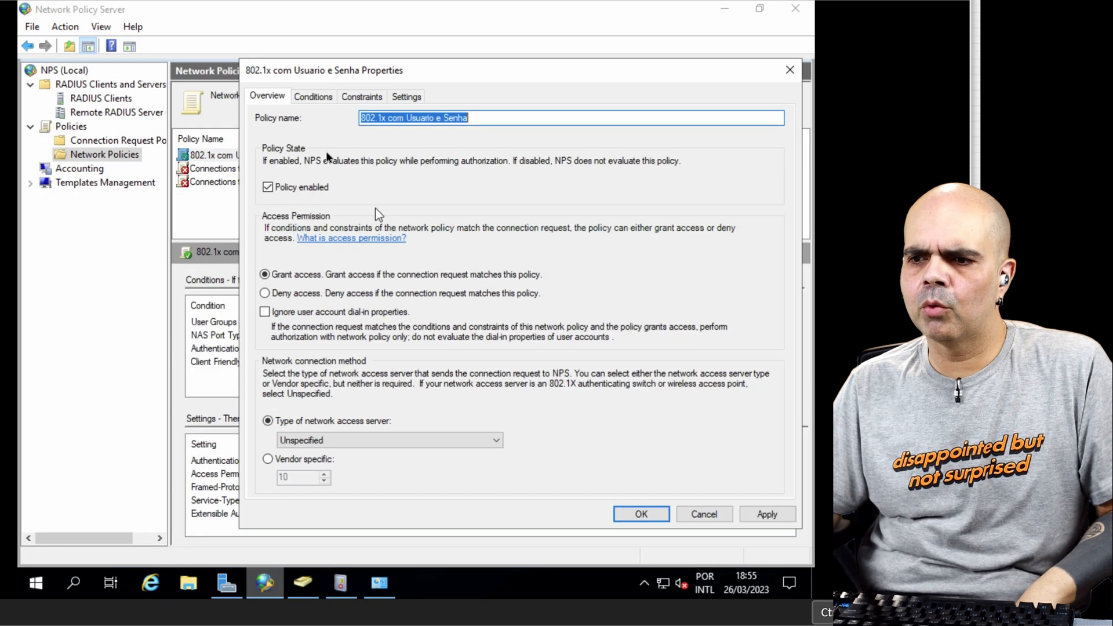
click(313, 96)
double_click(330, 230)
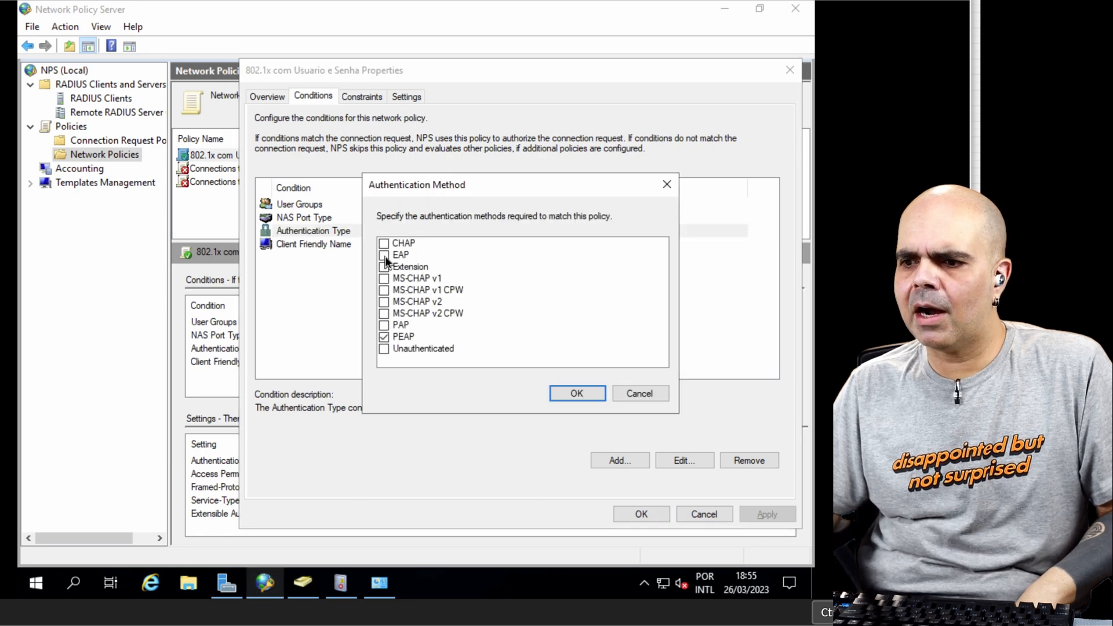
click(384, 255)
click(384, 336)
click(577, 394)
click(641, 514)
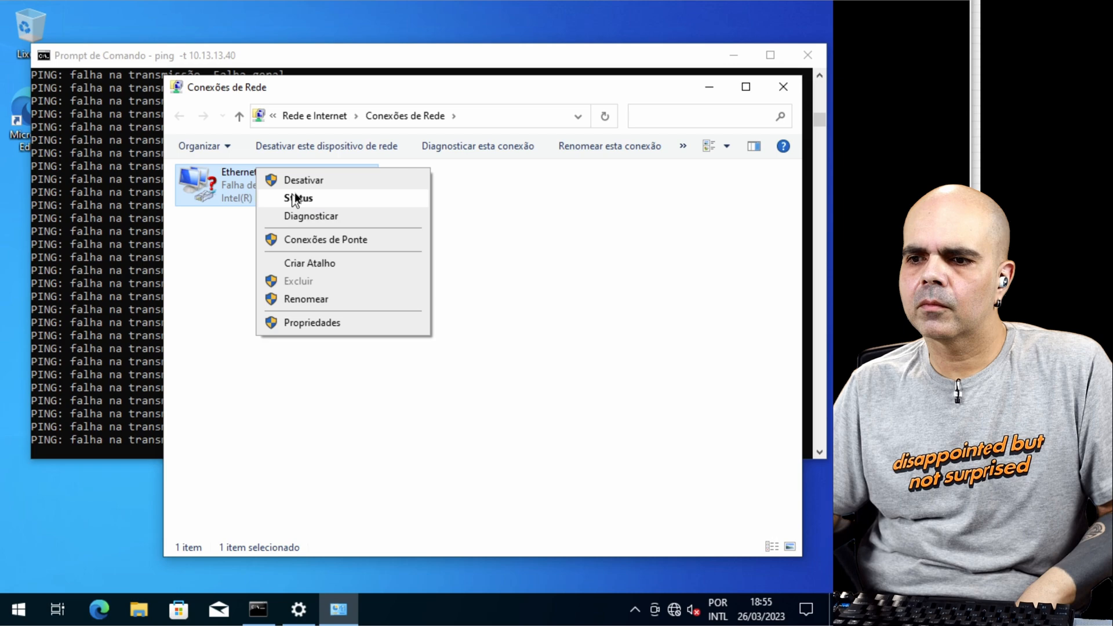
Step: Return to the Windows client and restart the Ethernet adapter to trigger a new network sign-in request
click(296, 191)
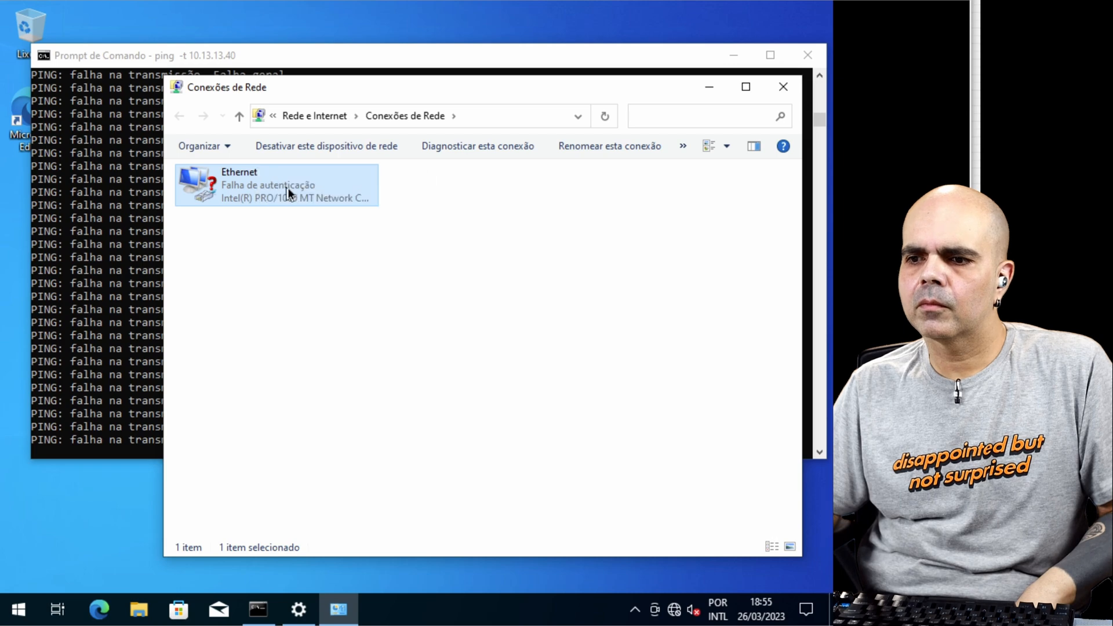
right_click(309, 200)
click(325, 206)
mouse_move(145, 613)
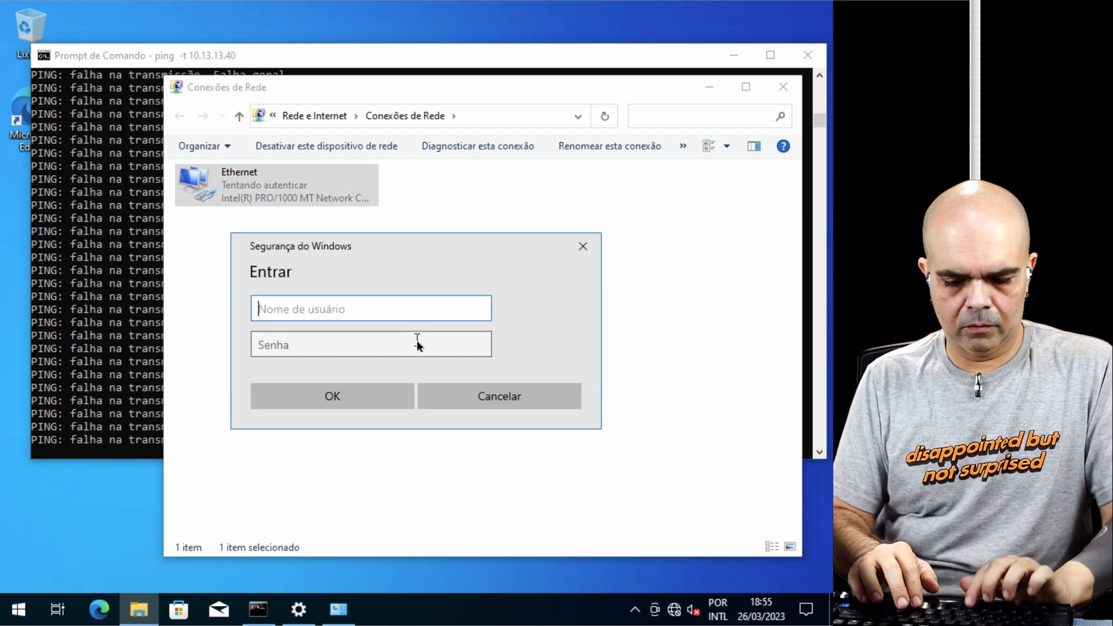
Step: Sign in to the network with the lab domain user and the account password, and check the continuous ping to 10.13.13.40
text(lab\blackti)
key(Tab)
text(••••••••)
click(334, 392)
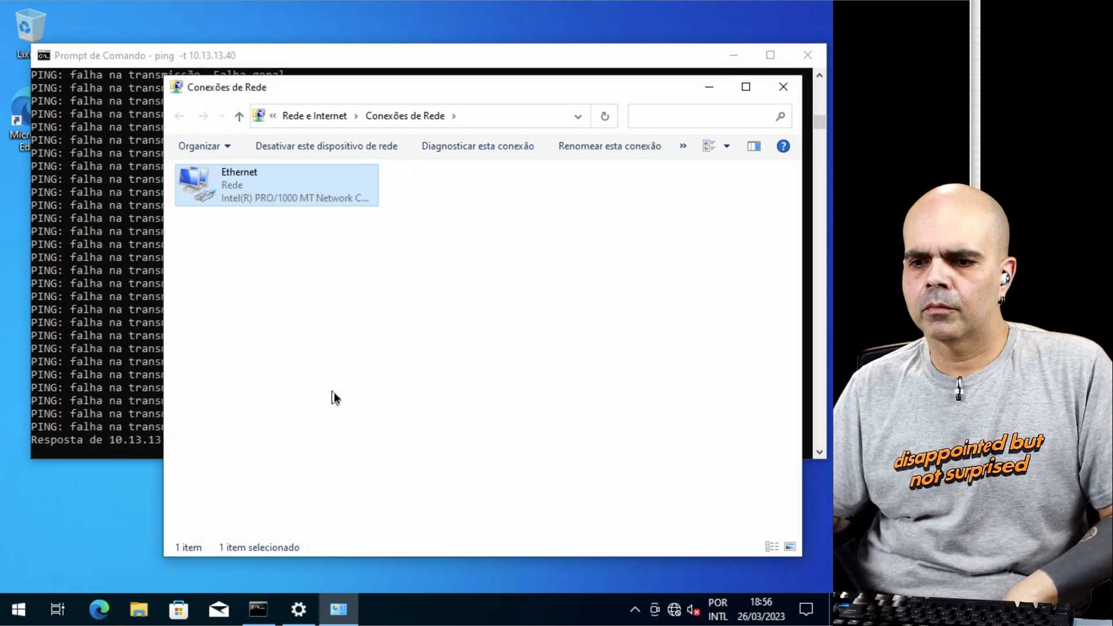
click(82, 396)
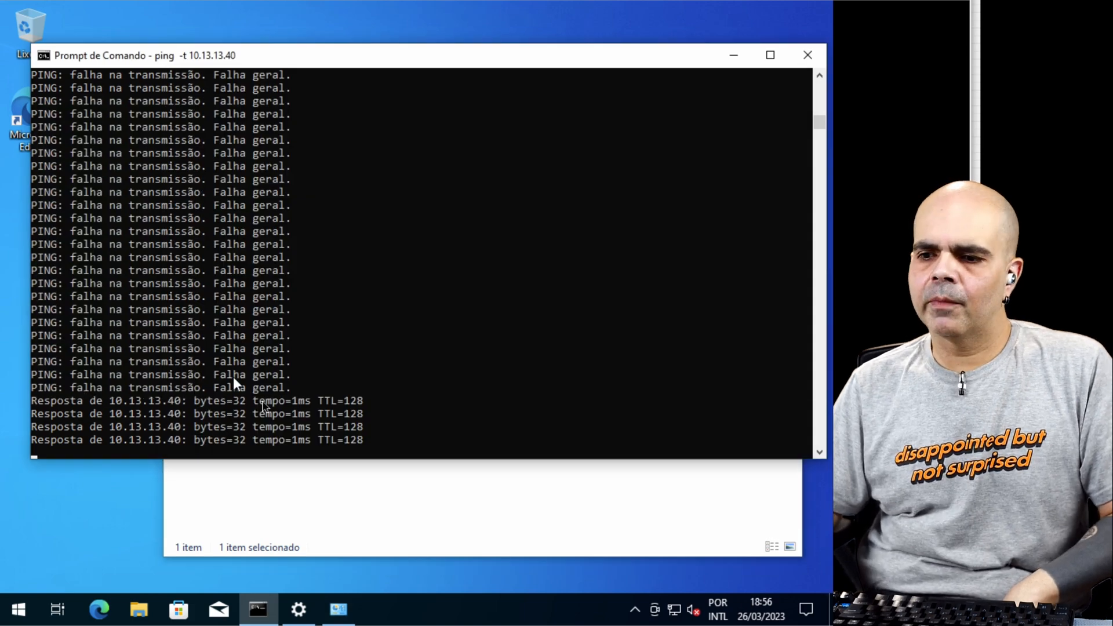
click(306, 507)
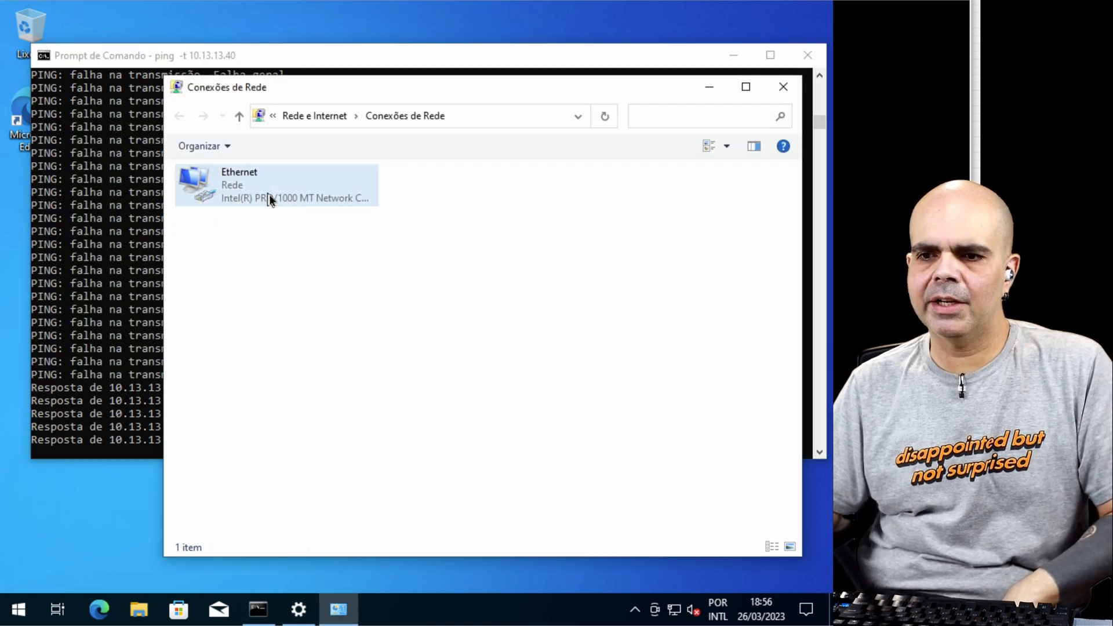
Step: On the switch console, show the authentication sessions and the detailed dot1x status of interface ethernet 0/0
click(44, 3)
key(Return)
key(Return)
key(Return)
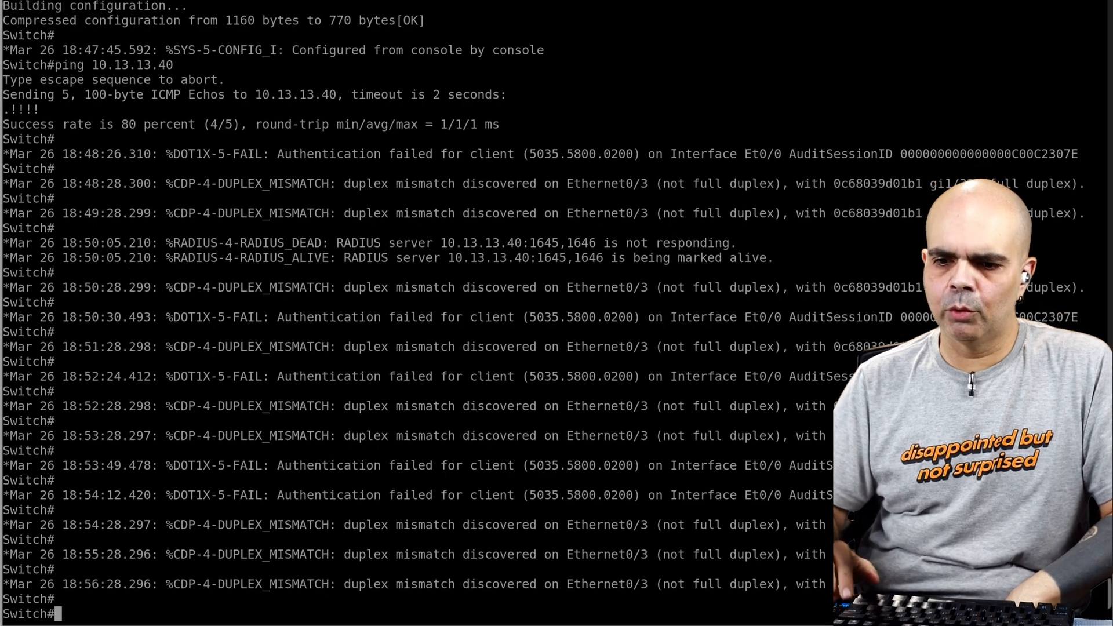
key(Up)
key(Up)
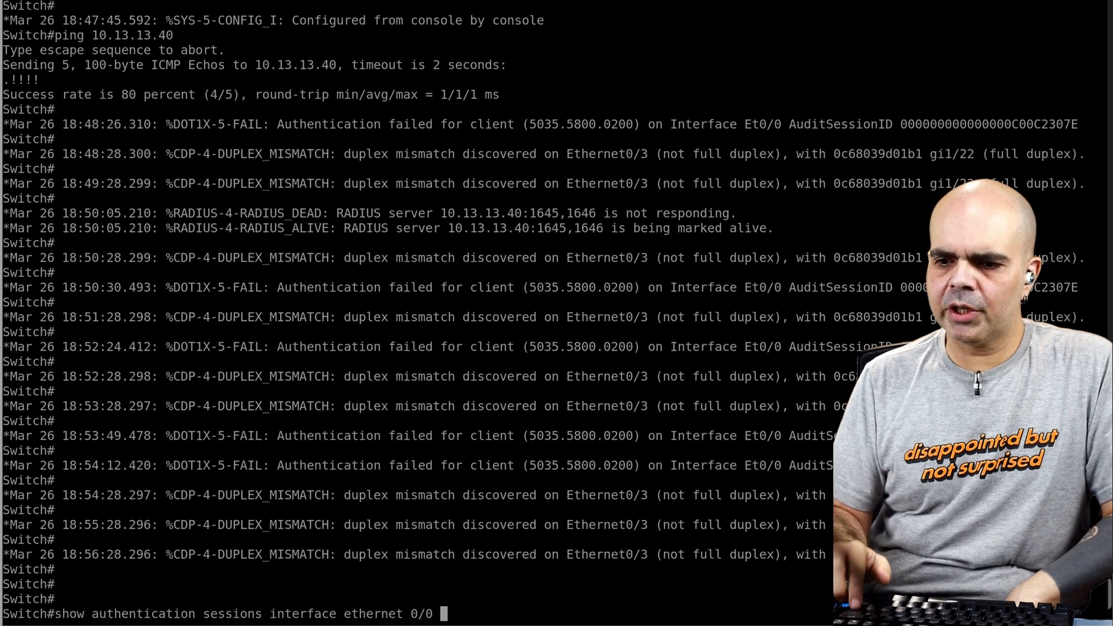
key(Return)
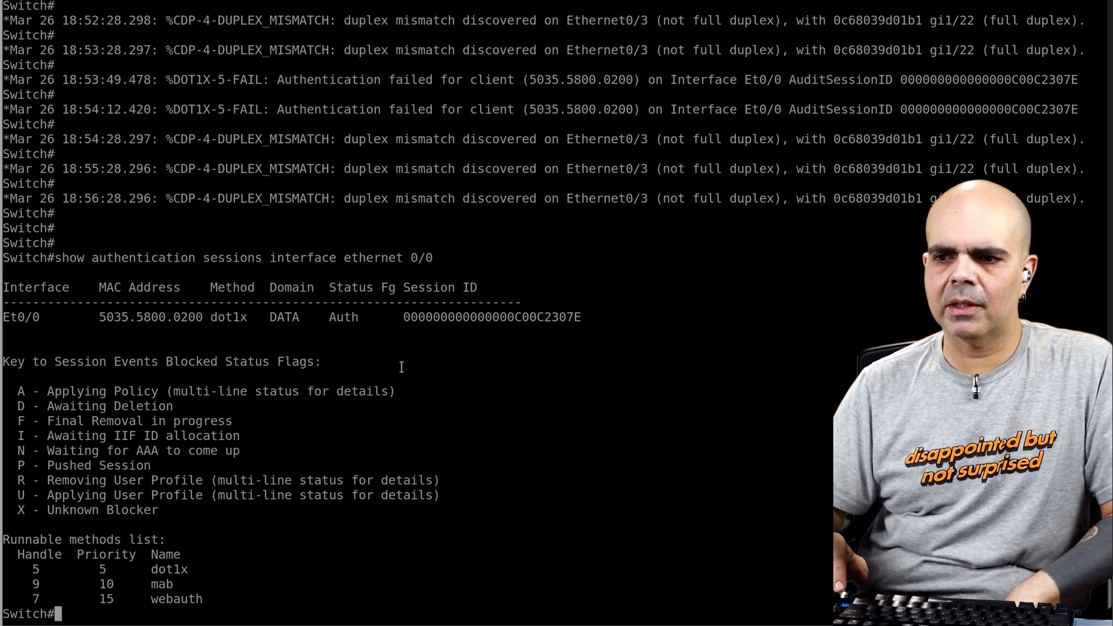
key(Up)
key(Up)
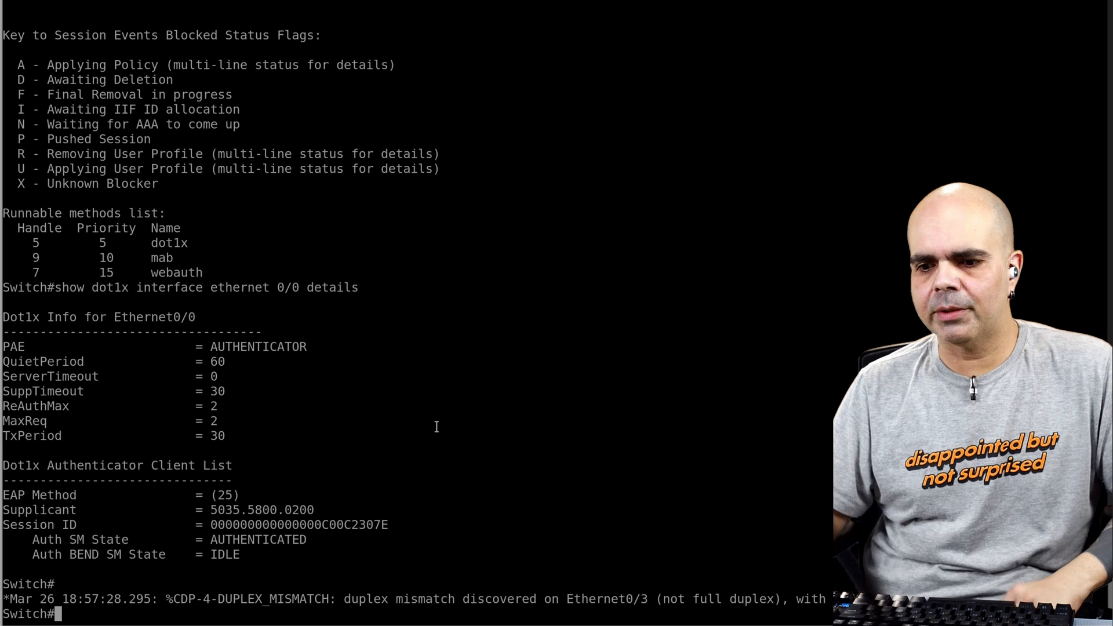
Step: Configure switch interface eth 0/0 with authentication port-control force-authorized, exit configuration mode and save the configuration
text(conf t)
key(Return)
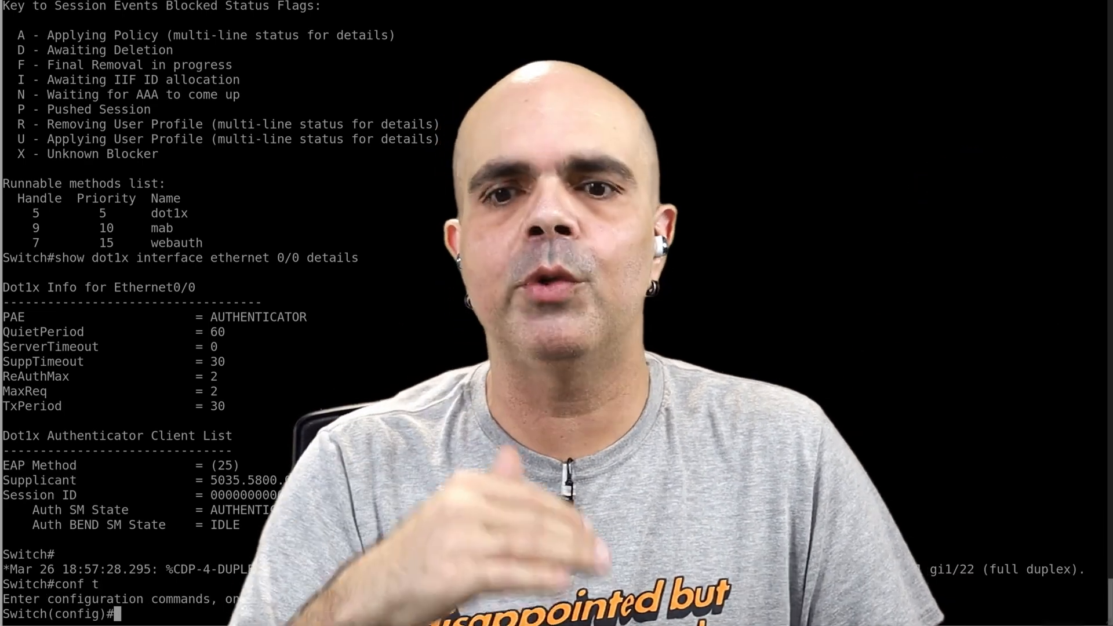
text(int et)
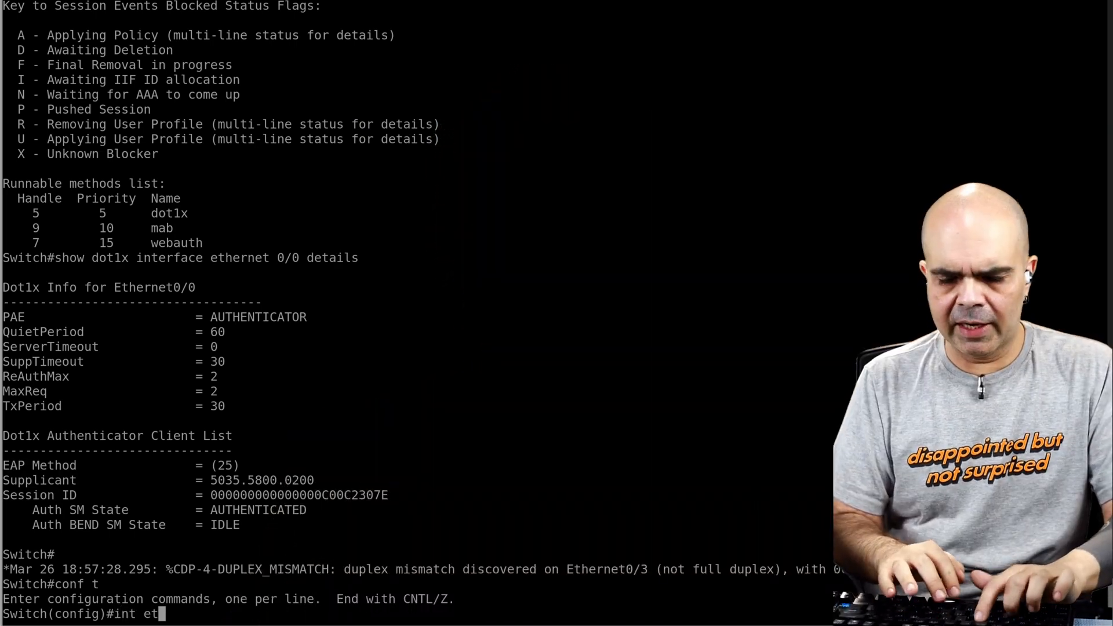
text(h 0/0)
key(Return)
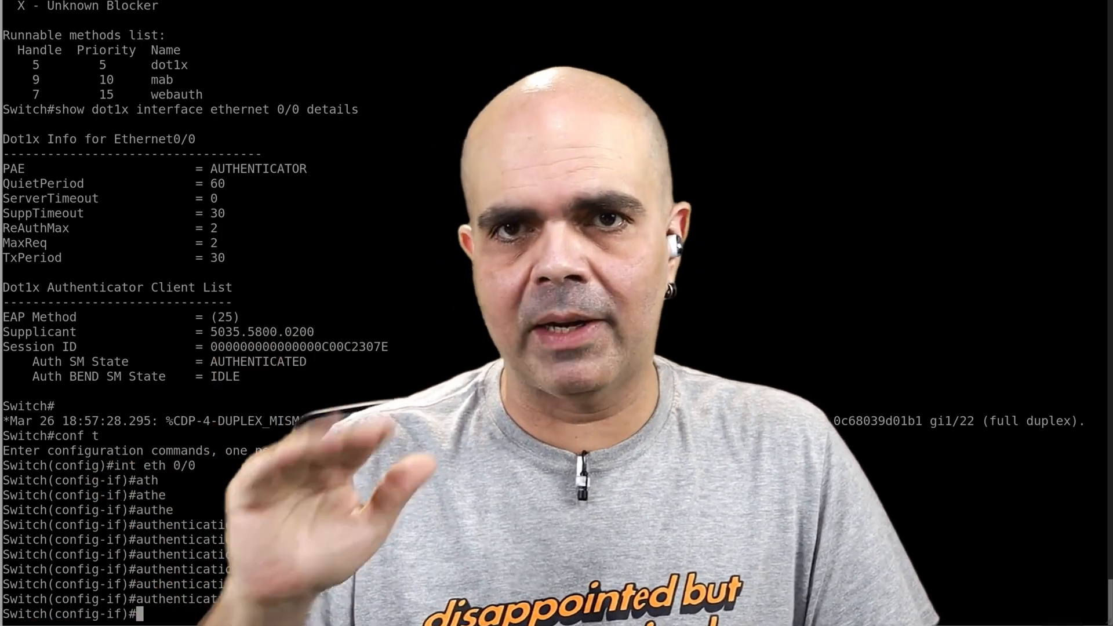
text(e)
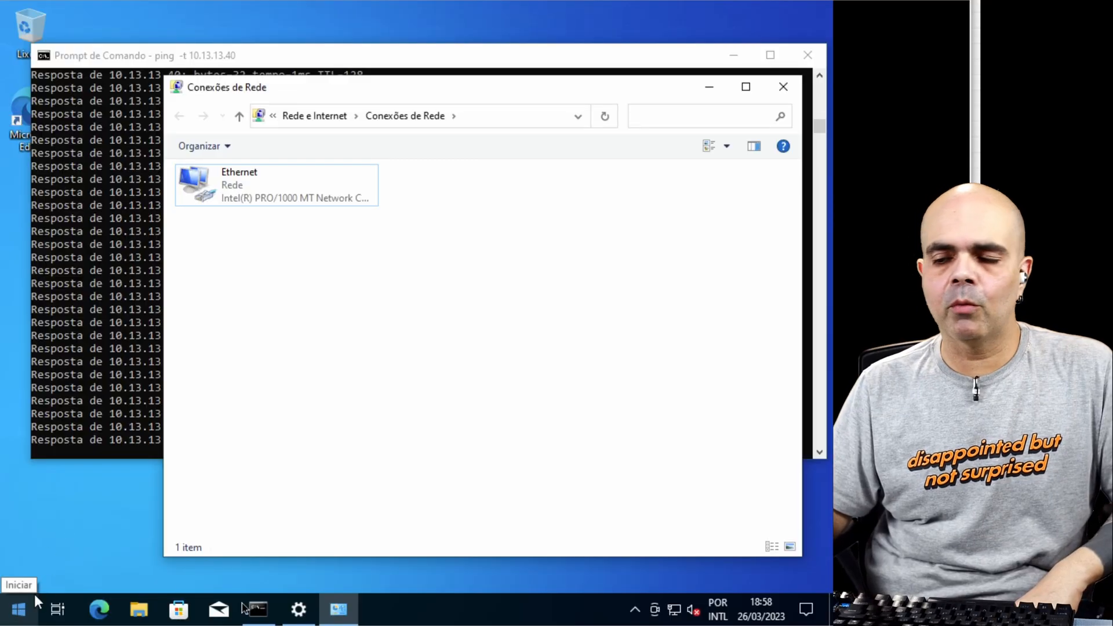
Step: On the Windows client, open the computer name and domain change dialog through the advanced system settings
key(super+e)
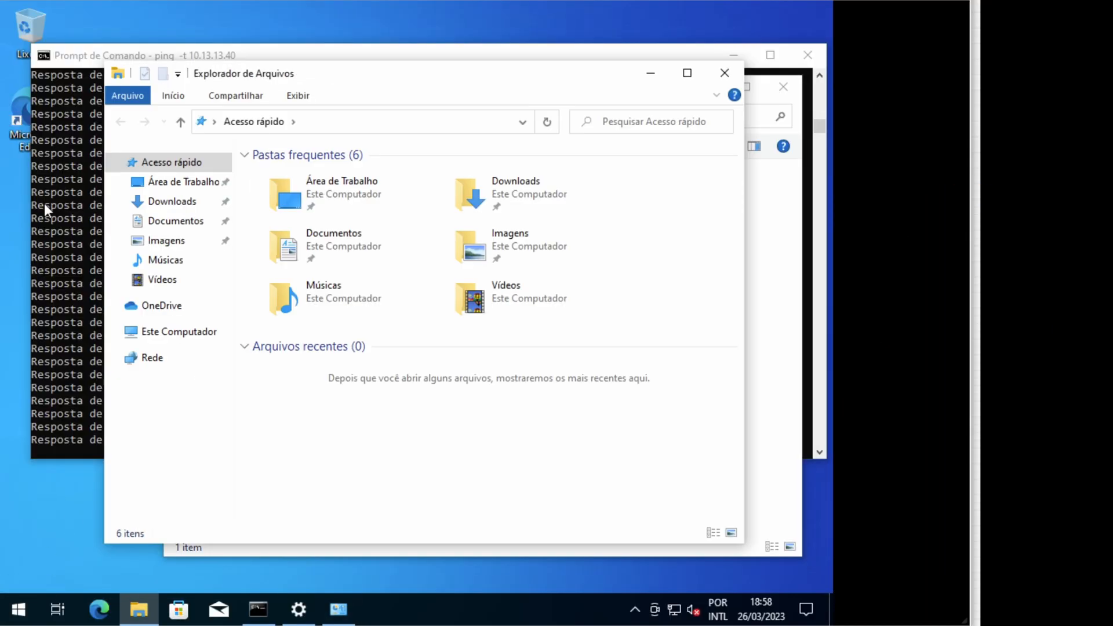
right_click(179, 334)
click(238, 544)
scroll(522, 323, down, 10)
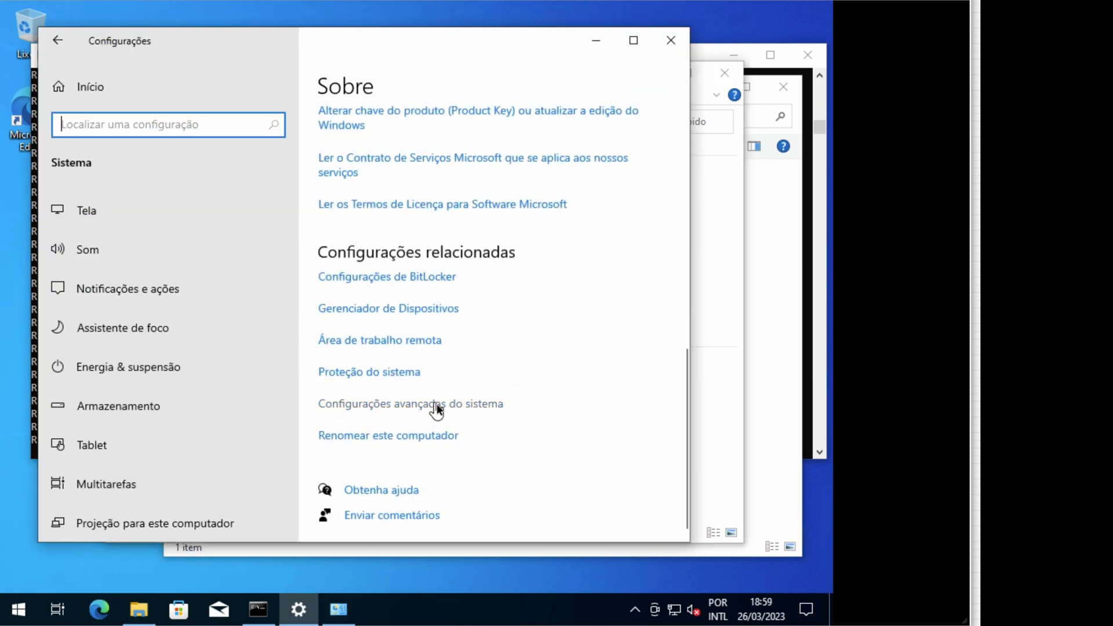
click(436, 403)
click(108, 105)
click(354, 304)
Step: Set the computer name to Win10 and make the computer a member of the domain lab
text(DESKTO)
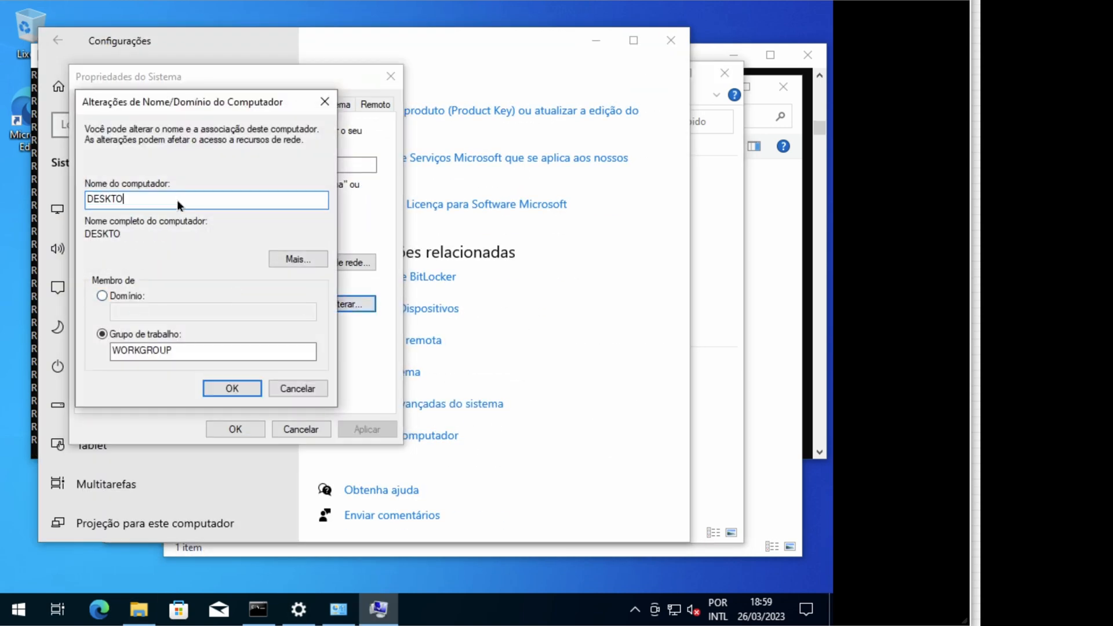
key(ctrl+a)
text(Win10)
click(102, 296)
click(145, 309)
text(lab)
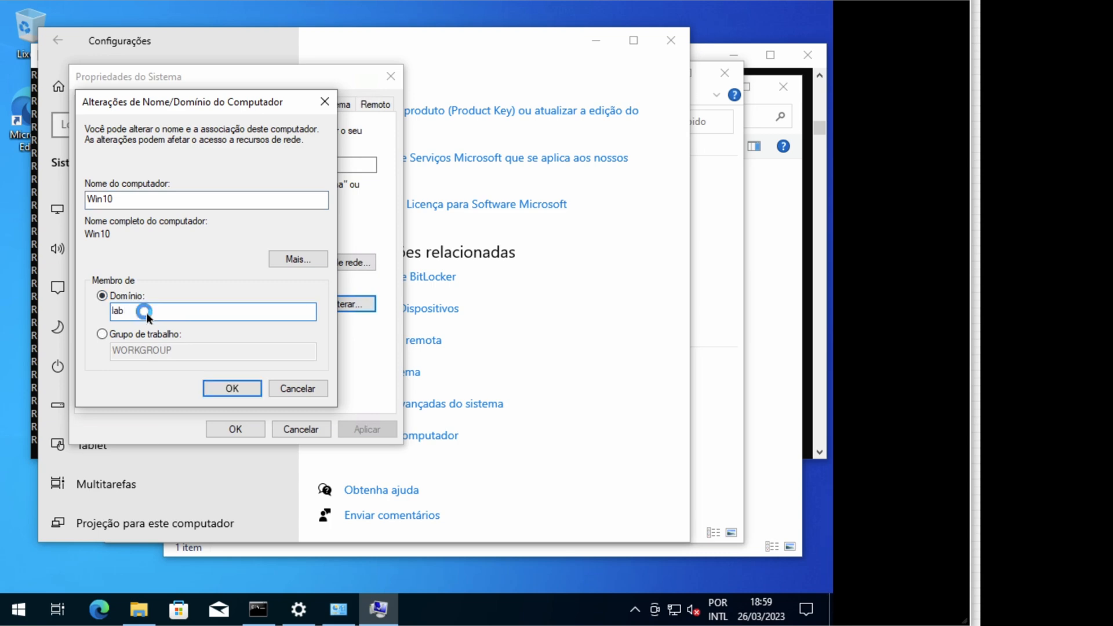
text(administrator)
Step: Authorise the domain join with the administrator account and its password, close the system properties and restart the client
key(Tab)
text(••••••••)
key(Return)
click(505, 366)
click(512, 324)
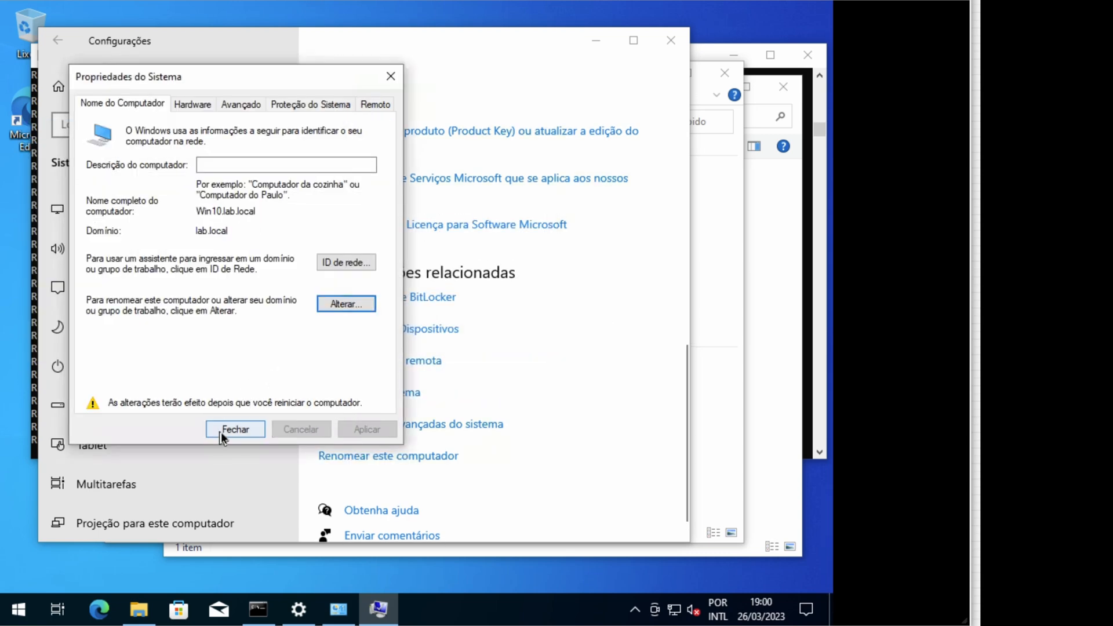
click(222, 433)
click(392, 326)
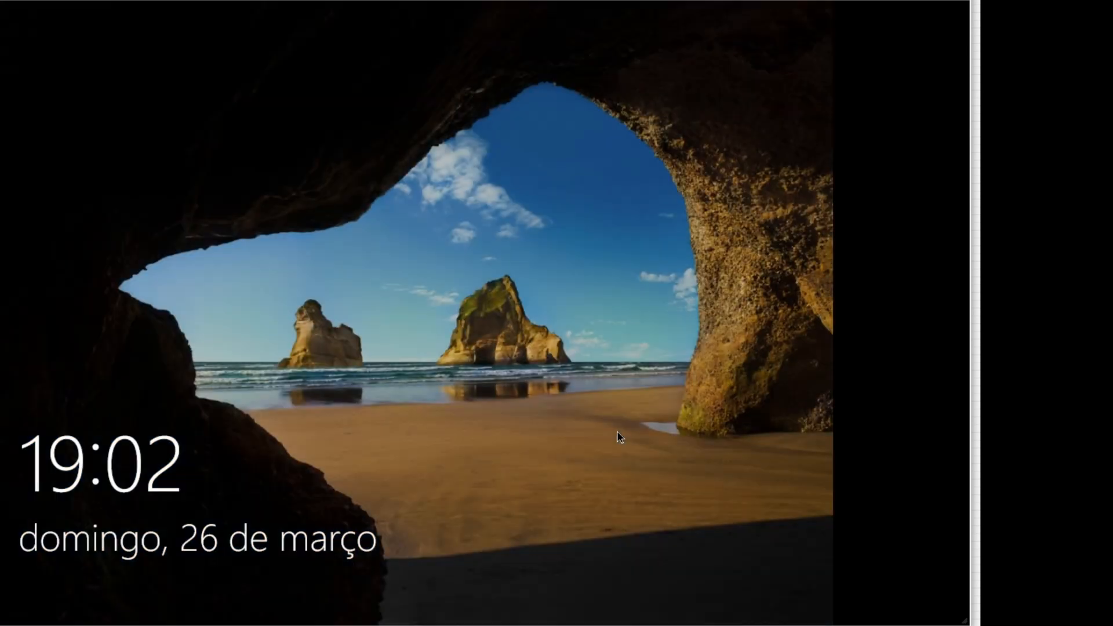
Step: Sign in to the restarted client as another user, using the LAB domain administrator account and its password
click(617, 430)
click(90, 580)
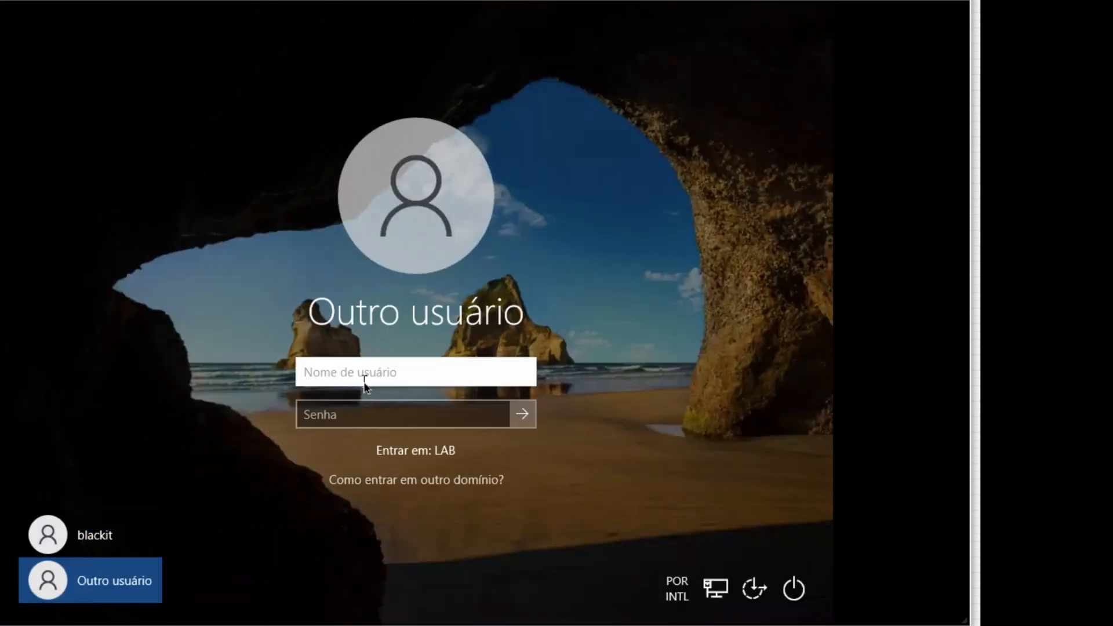
text(administrator)
key(Tab)
text(••••••••)
key(Return)
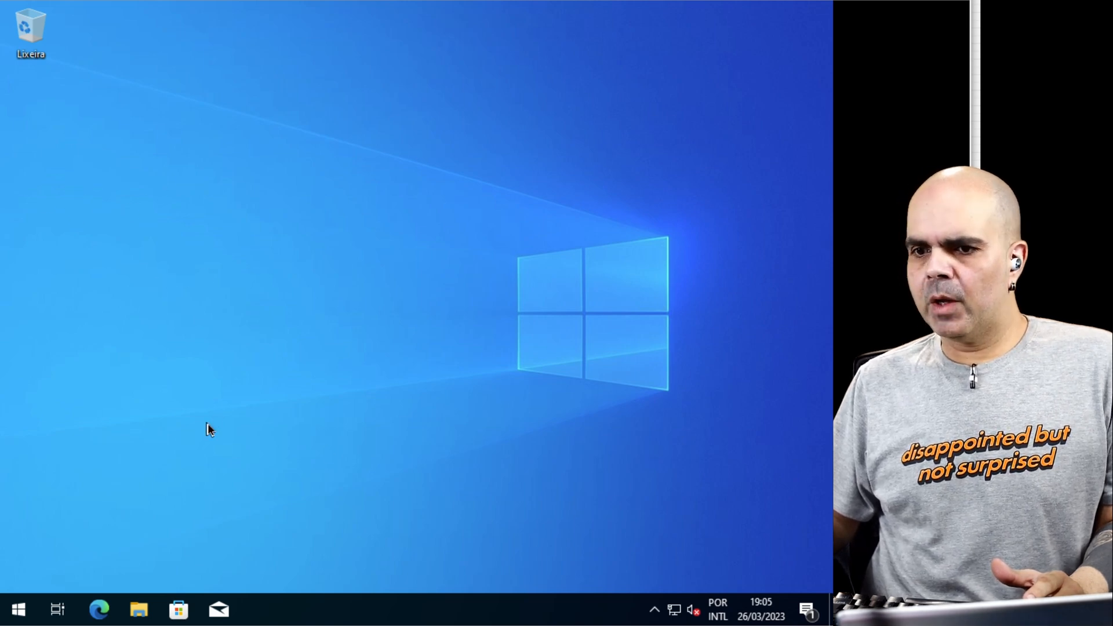
Step: Open the client's firewall and network protection page to check its network profiles, and begin a ping command on the switch console
right_click(674, 610)
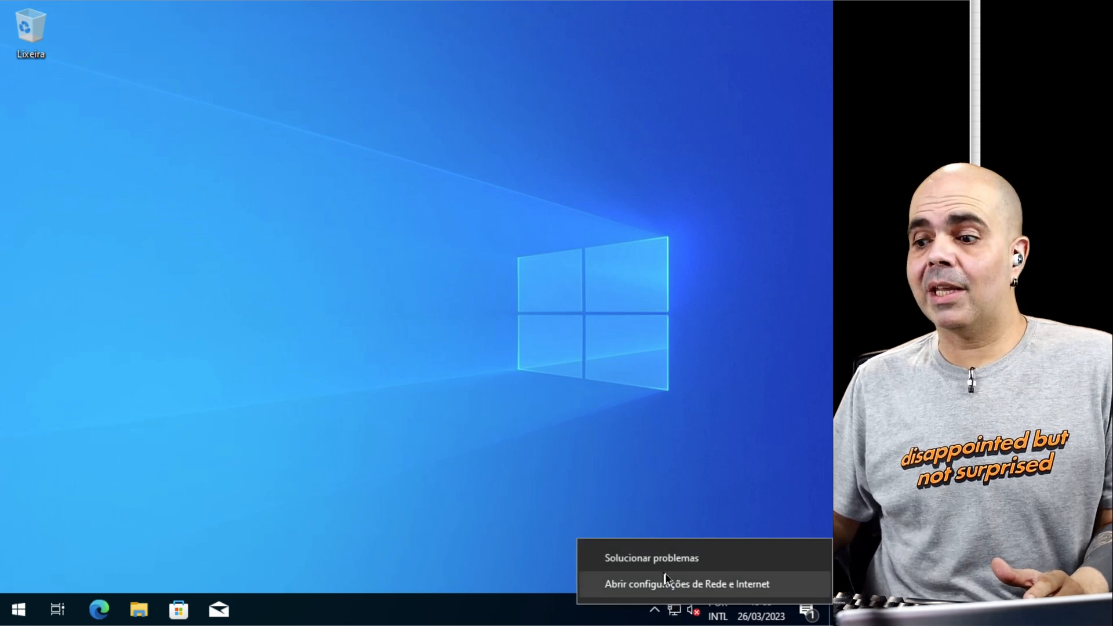
click(266, 467)
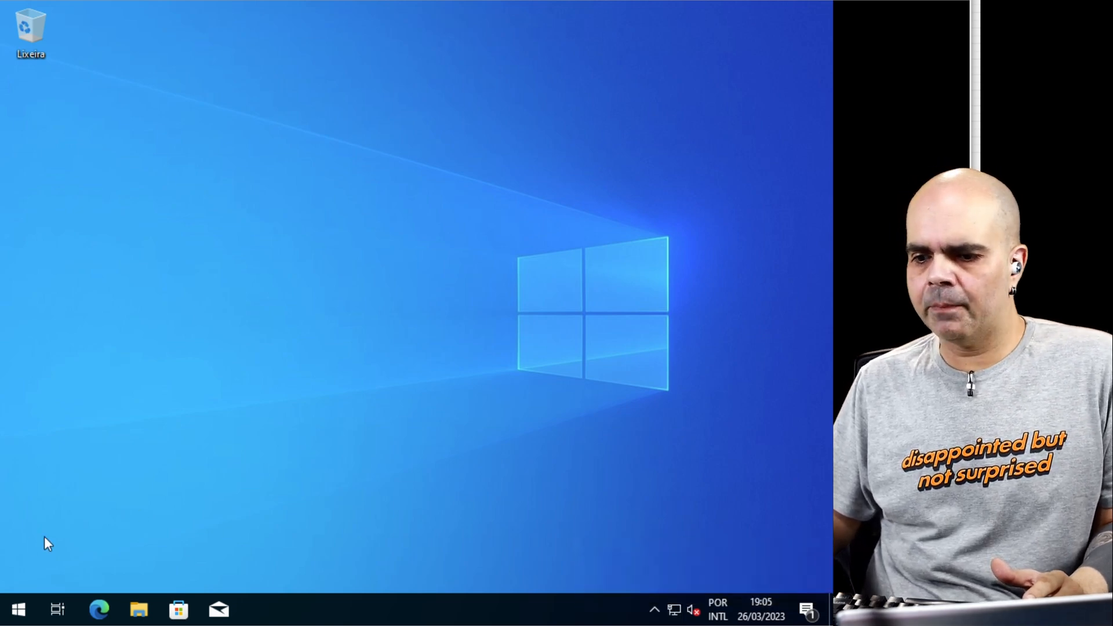
click(19, 615)
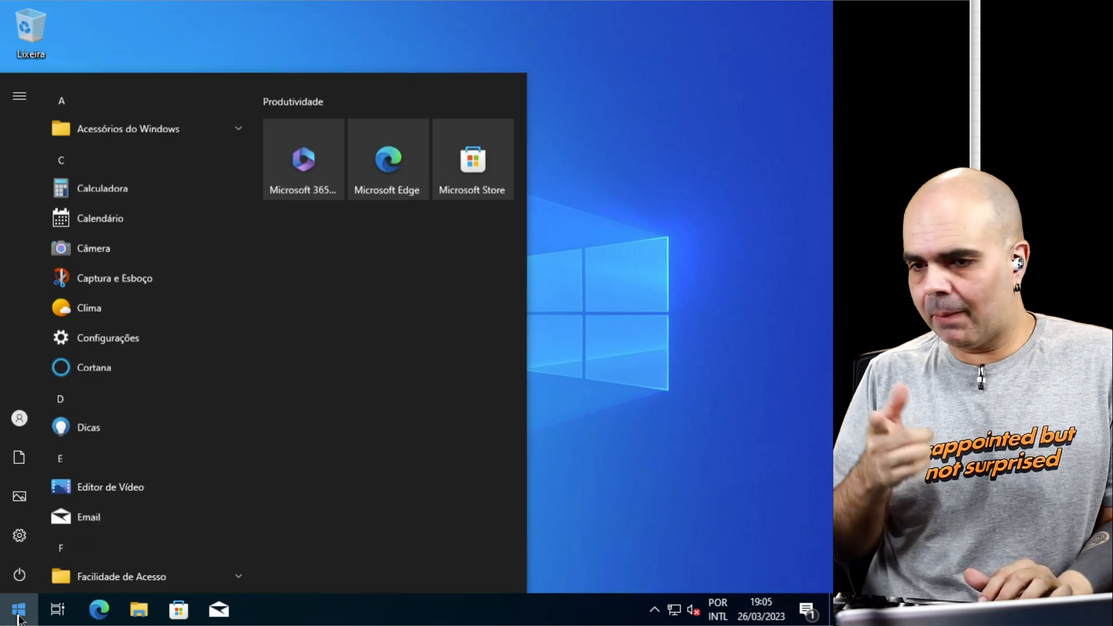
text(firewa)
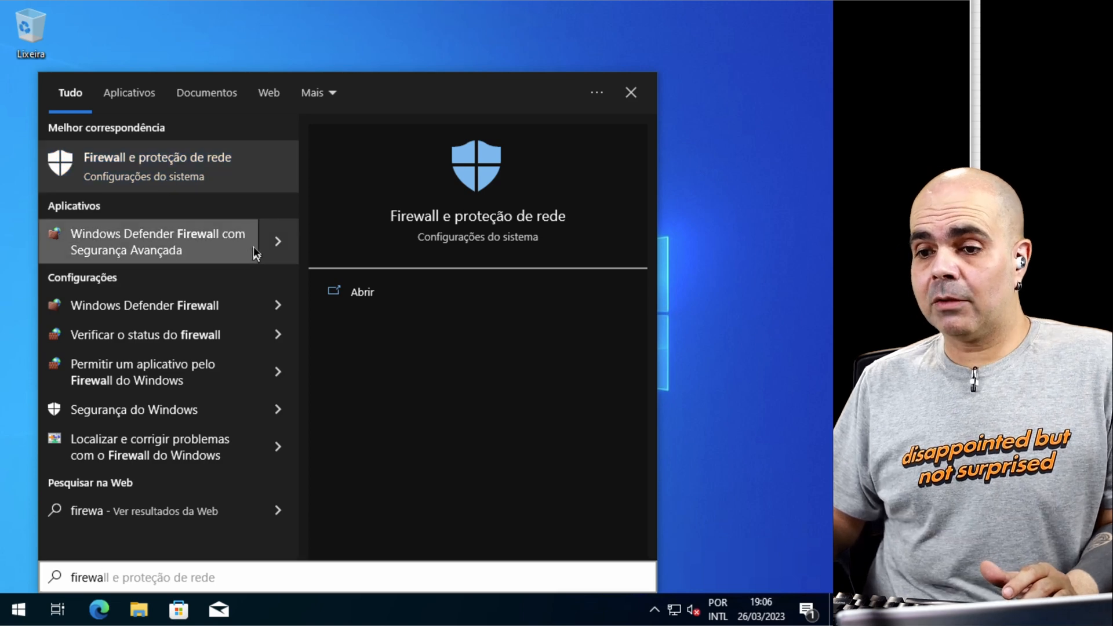
key(Return)
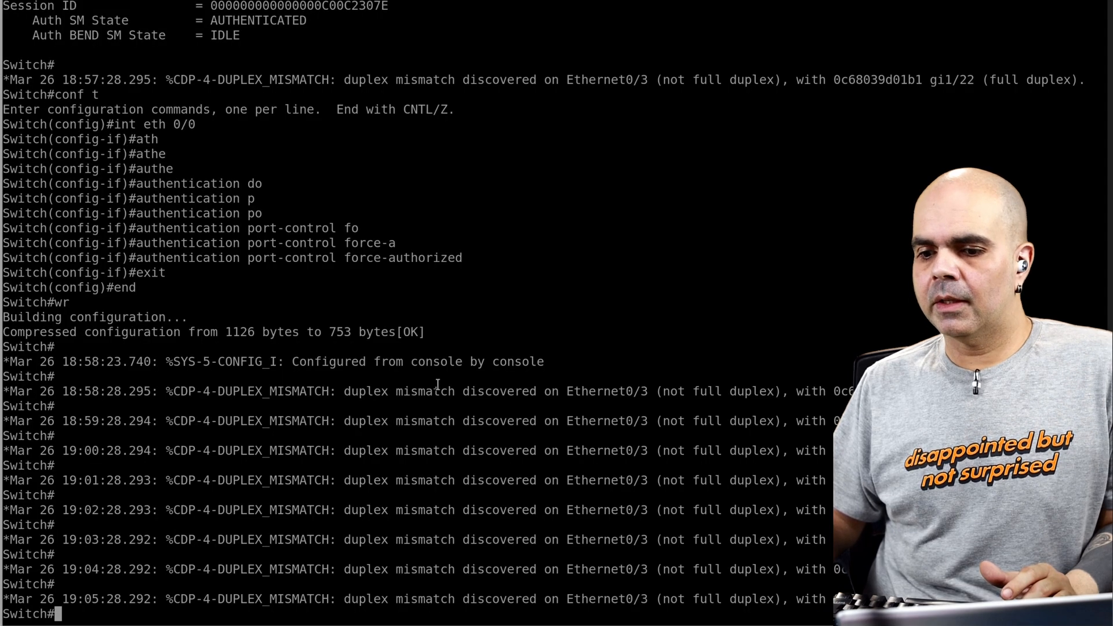
text(pi)
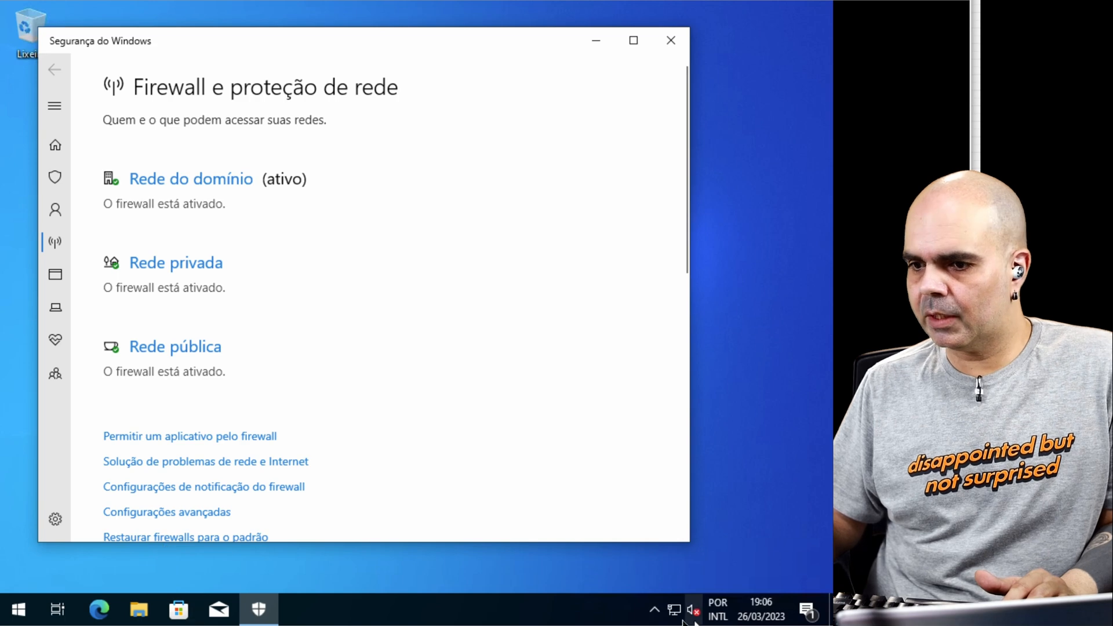
Step: Open the client's network adapter options and inspect the Ethernet connection's status
right_click(675, 608)
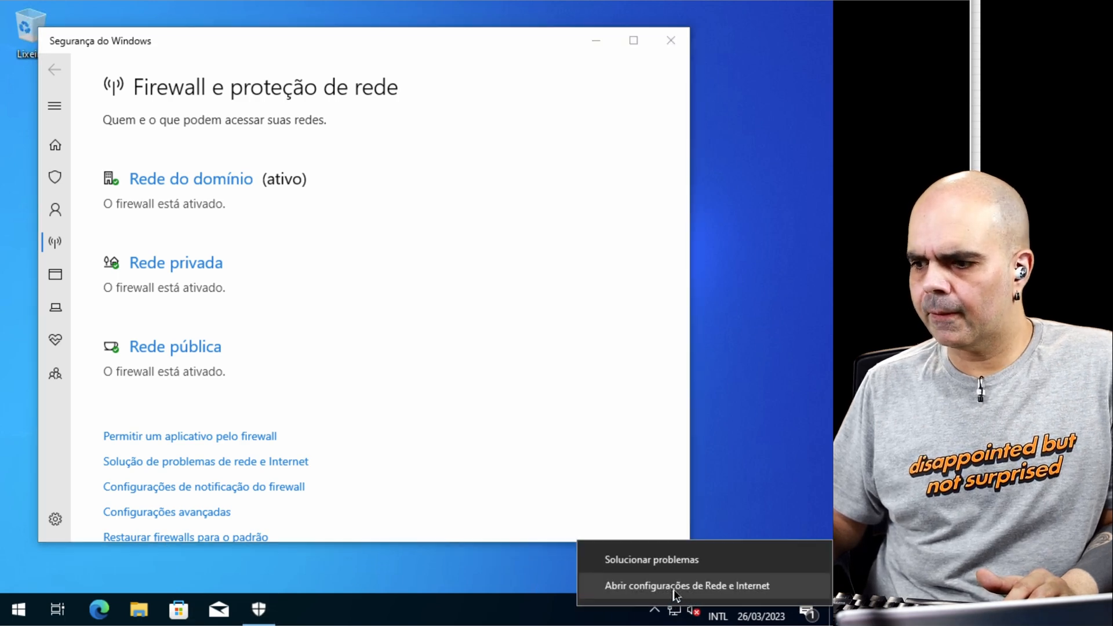
click(721, 586)
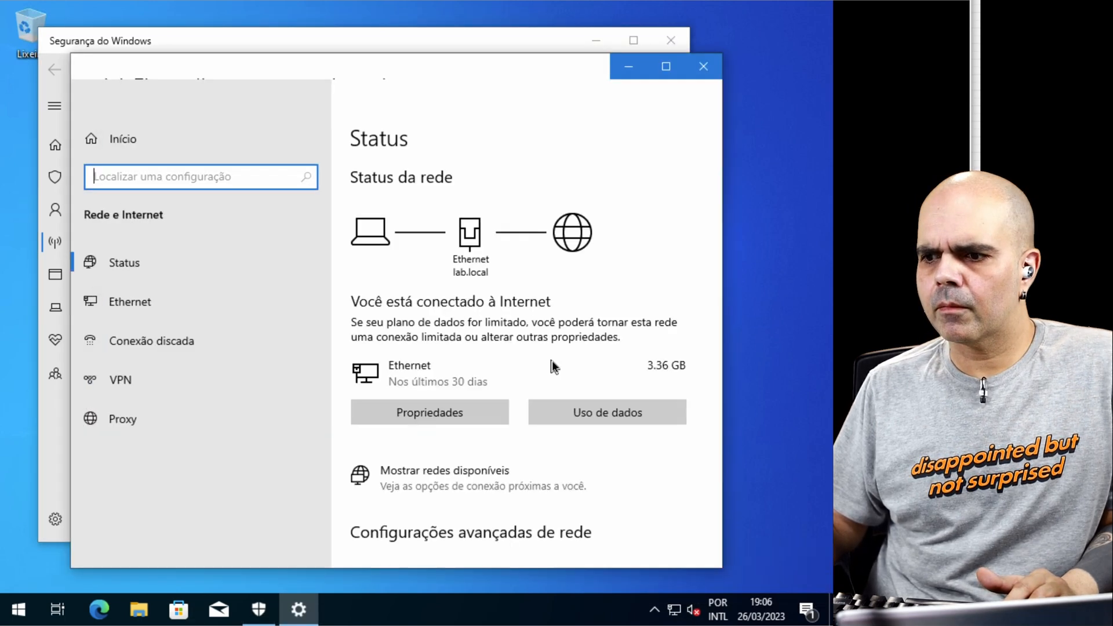
click(130, 276)
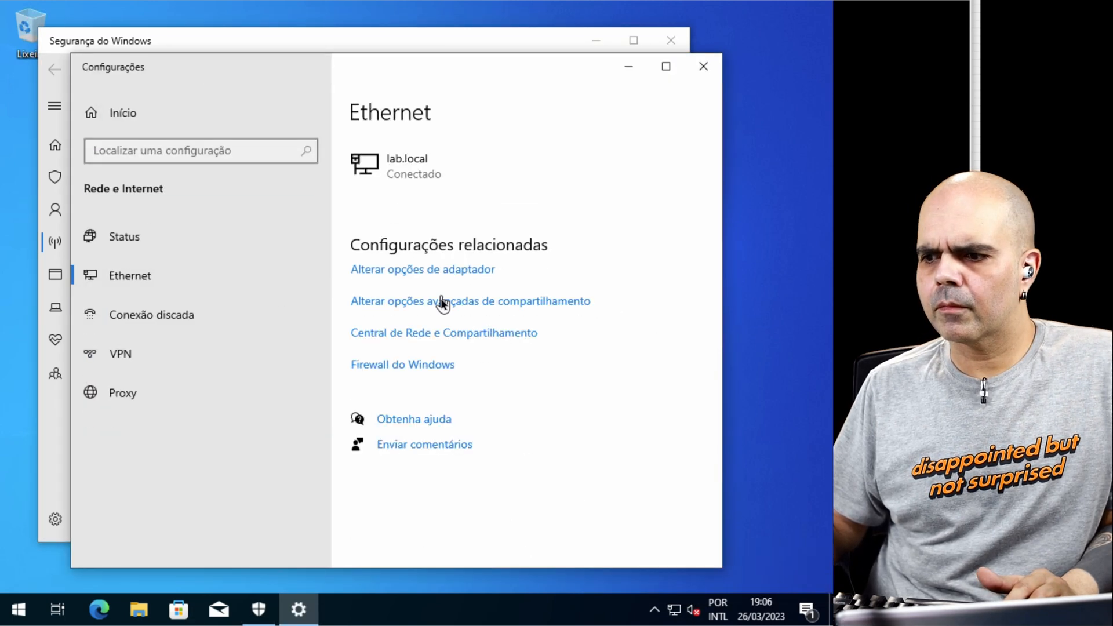
click(454, 269)
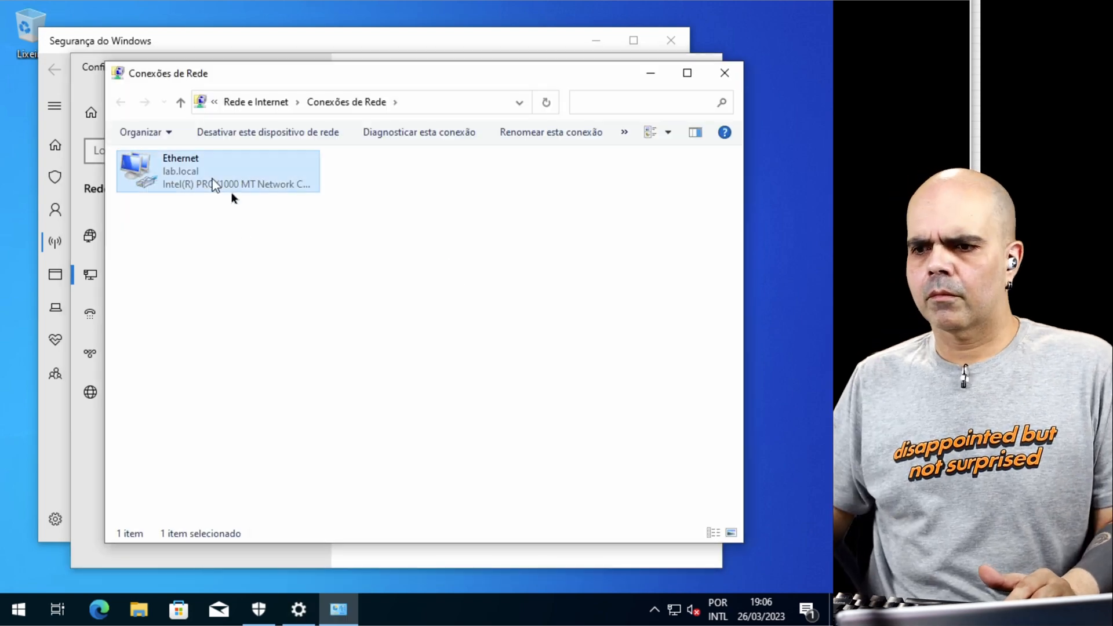
double_click(211, 189)
click(328, 294)
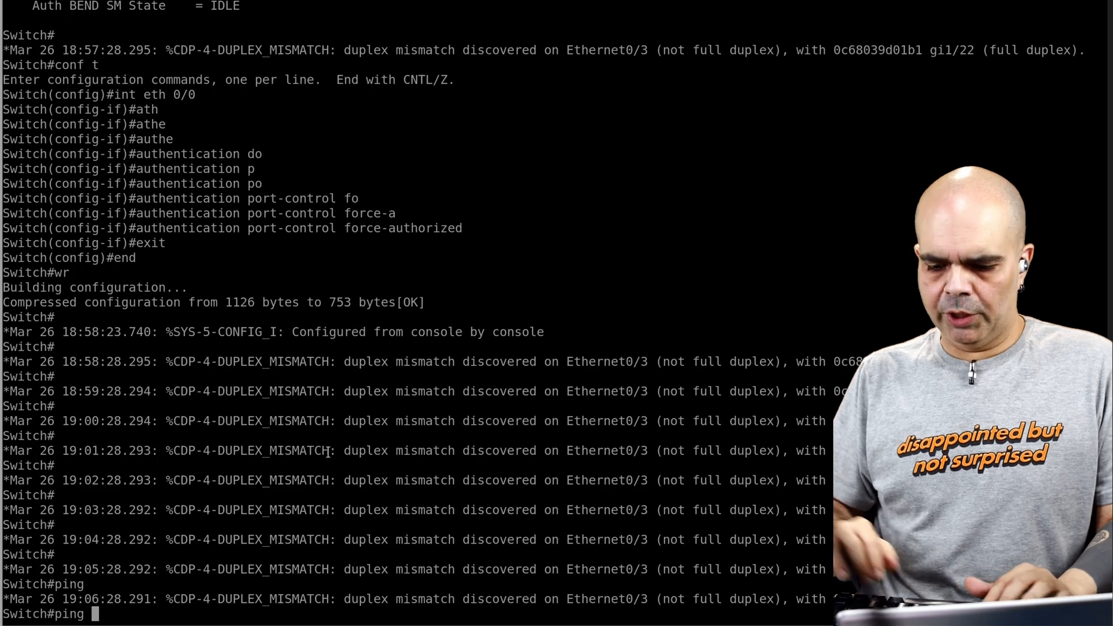
Step: Ping the client at 10.13.13.166 from the switch console
text(ping pi)
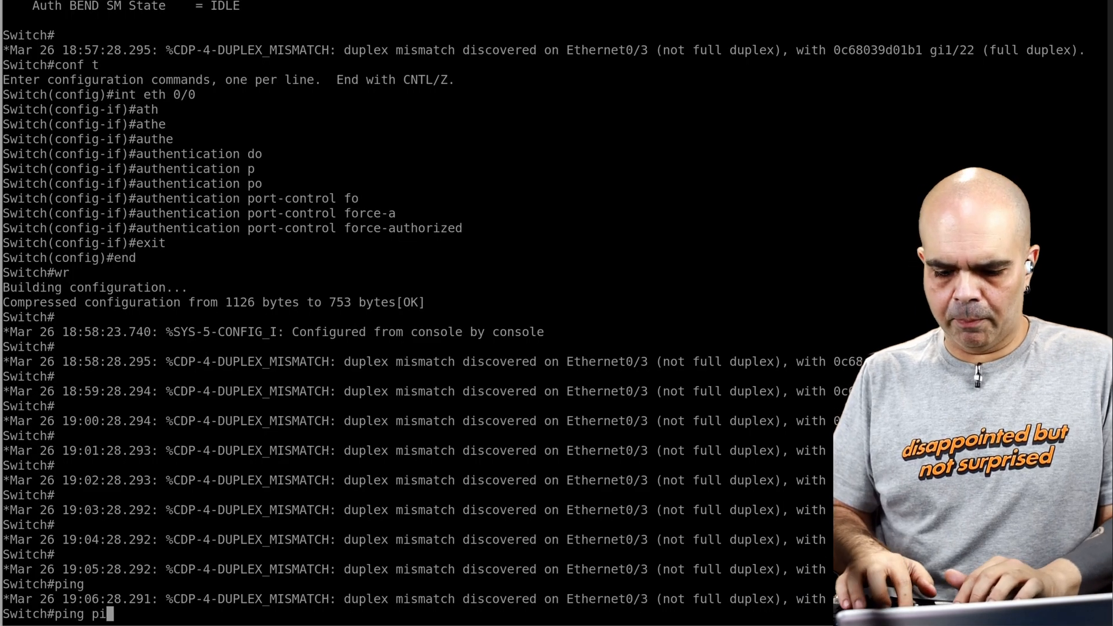
text(ng 10.13.13.1)
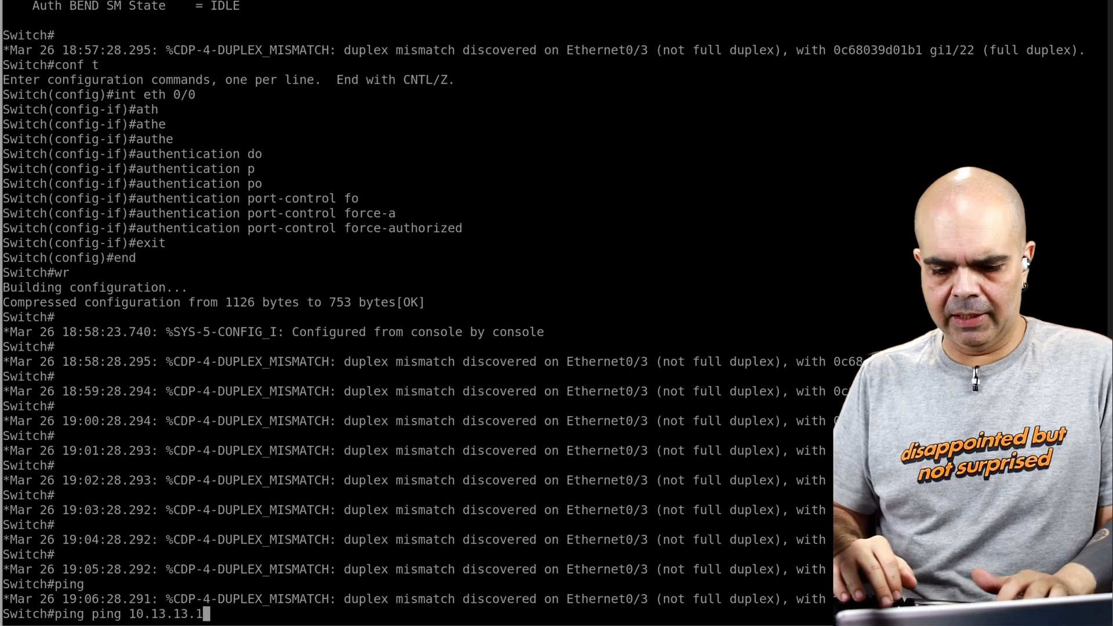
text(66)
key(Return)
text(ping 10.13.13.166)
key(Return)
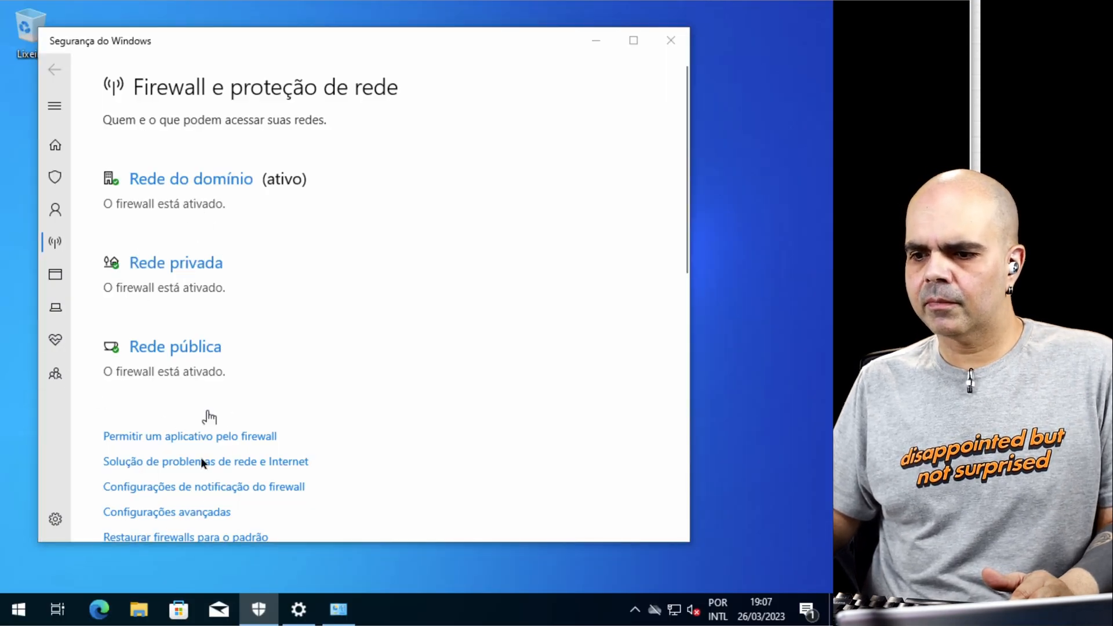
Step: Turn off Microsoft Defender Firewall on the client for the domain and private networks
click(176, 179)
click(121, 352)
click(54, 69)
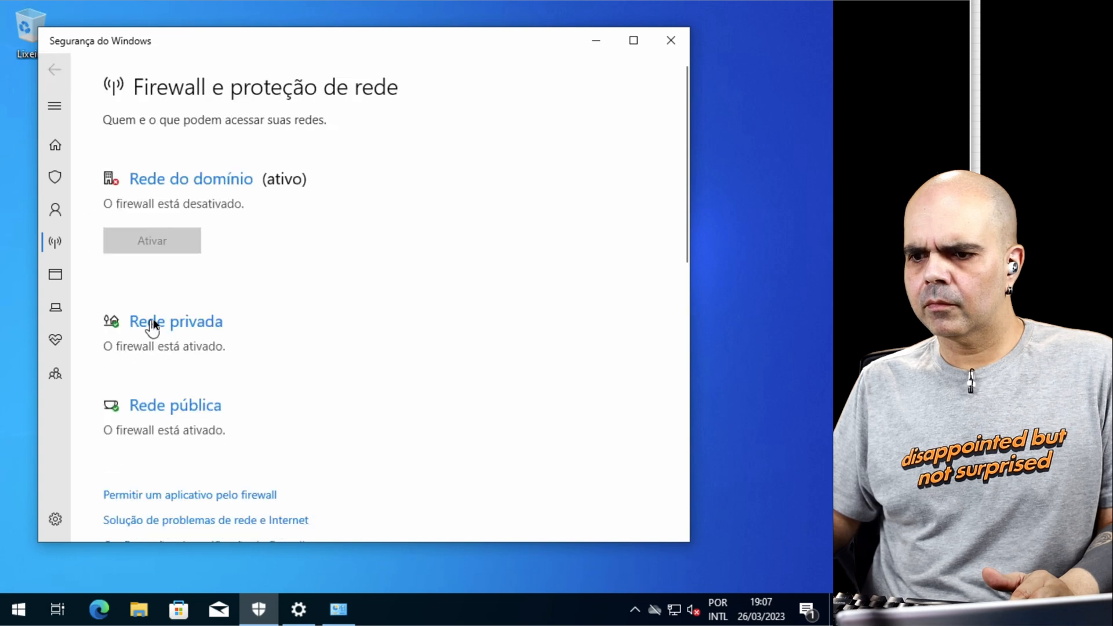
click(153, 324)
click(120, 368)
click(54, 70)
click(142, 453)
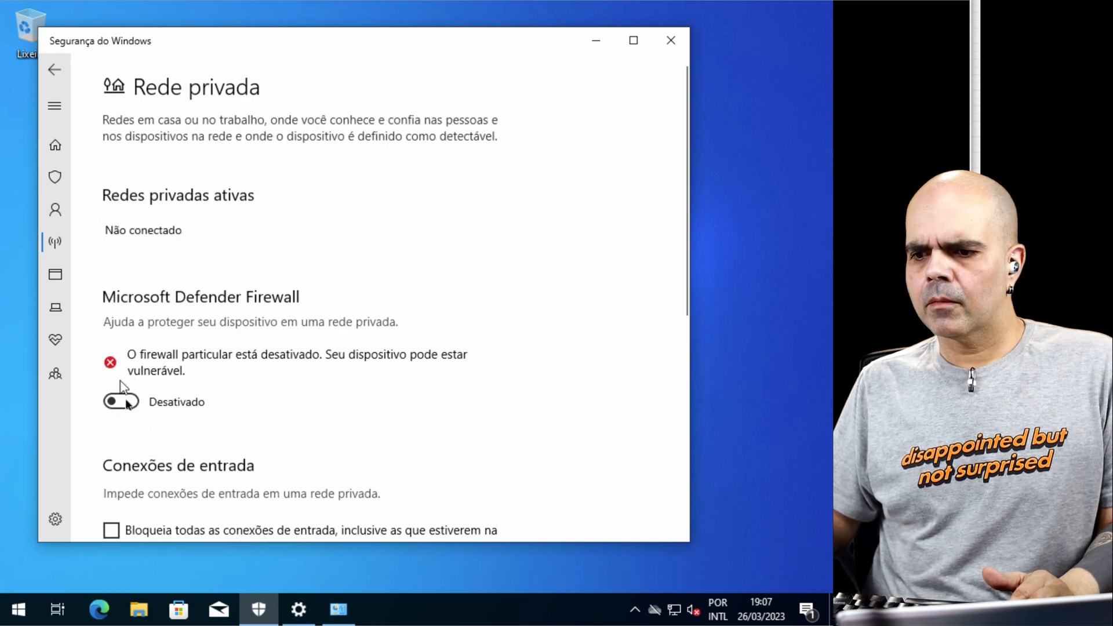
click(55, 70)
Step: Turn off Microsoft Defender Firewall for the public network and close the Windows security window
scroll(272, 380, down, 6)
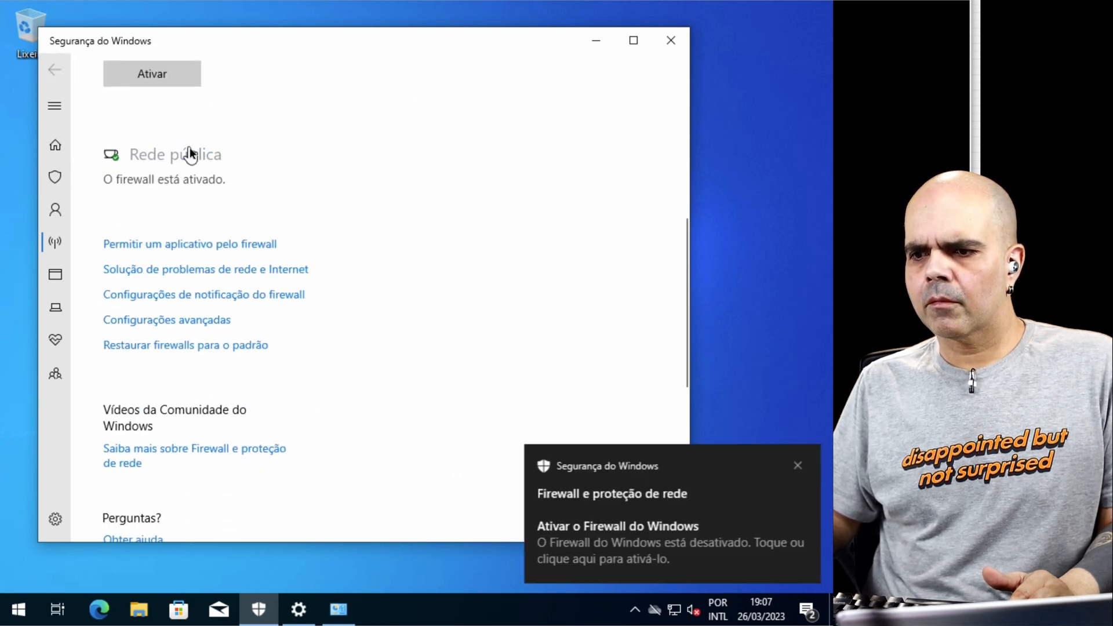
click(188, 152)
click(121, 369)
click(55, 70)
scroll(345, 282, down, 3)
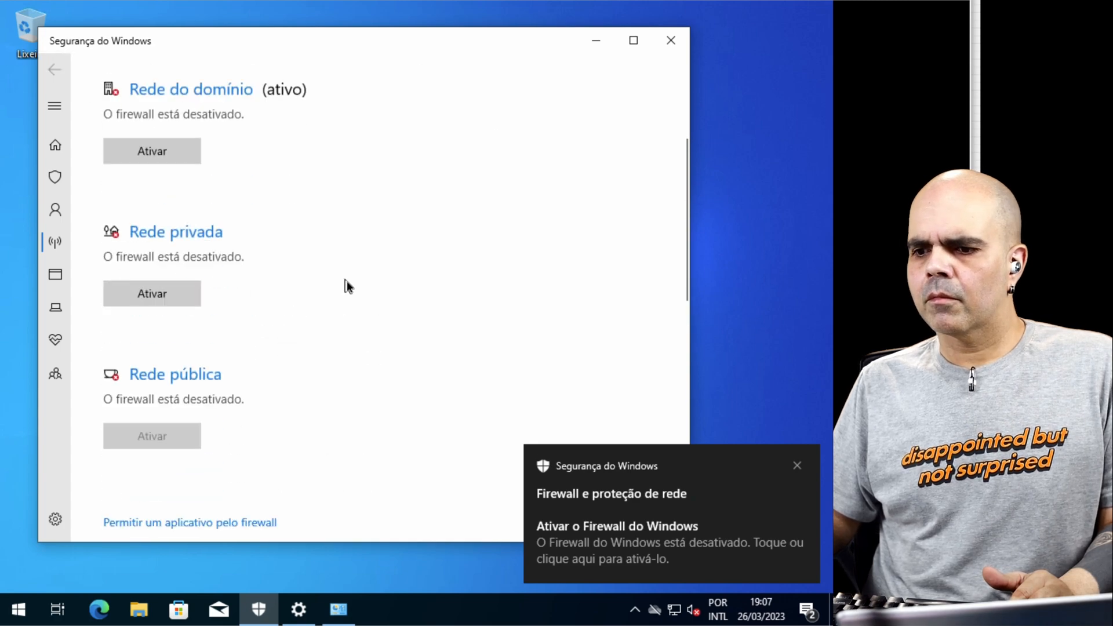
click(671, 40)
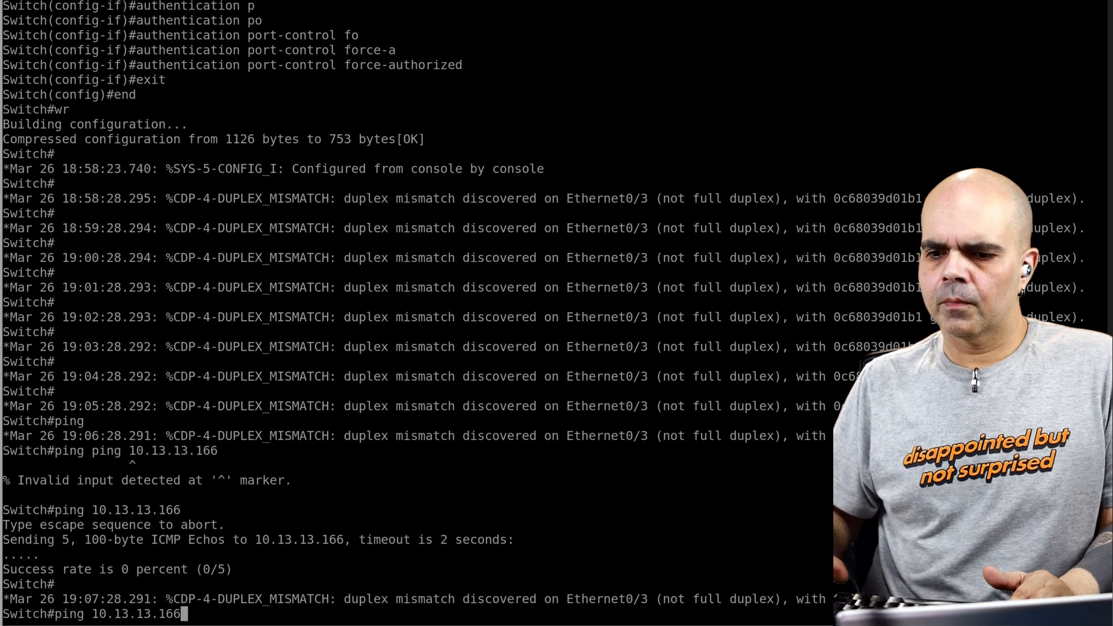
Step: Repeat the switch's ping to 10.13.13.166 and start a continuous ping to the same address from the server's command prompt
key(Return)
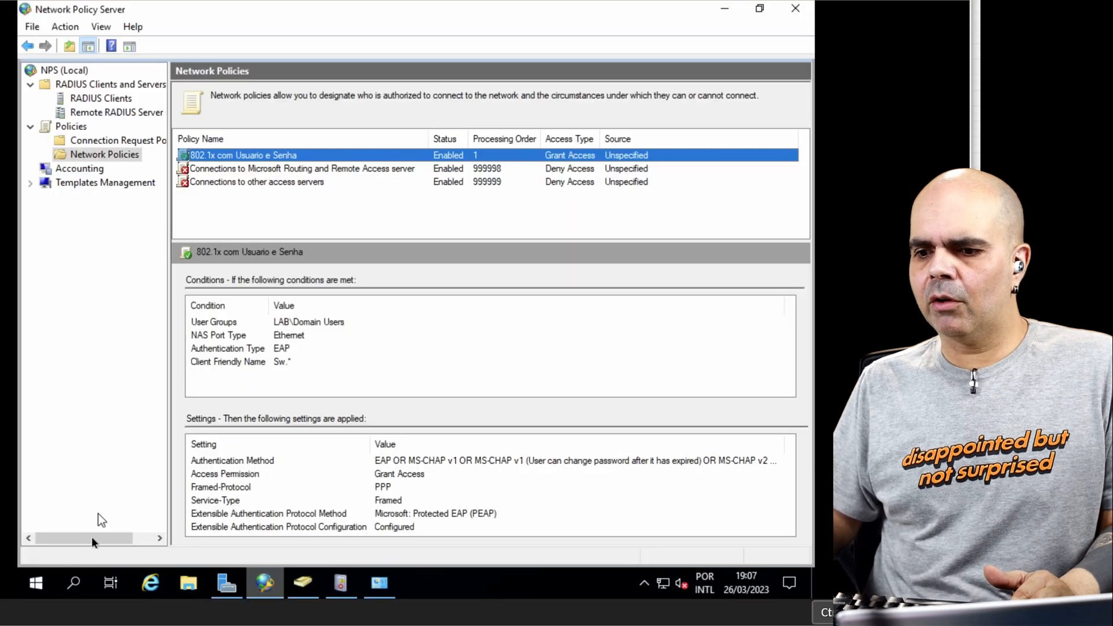
click(36, 583)
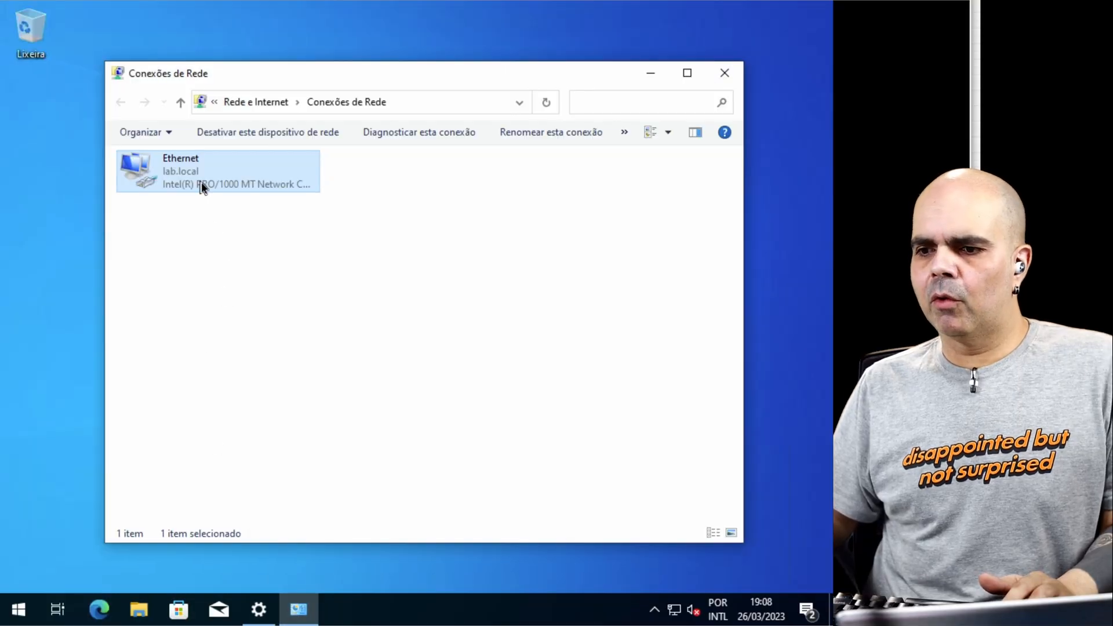
Step: In the client's Ethernet authentication properties, set PEAP with EAP-MSCHAP v2 to use the Windows logon name and password automatically
right_click(202, 186)
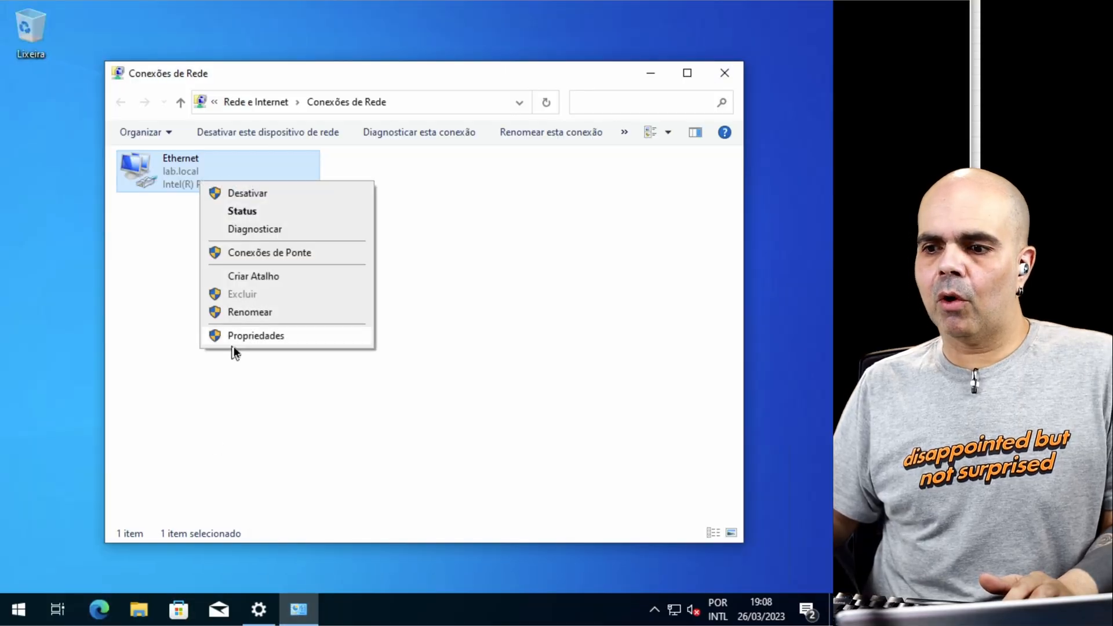
click(302, 332)
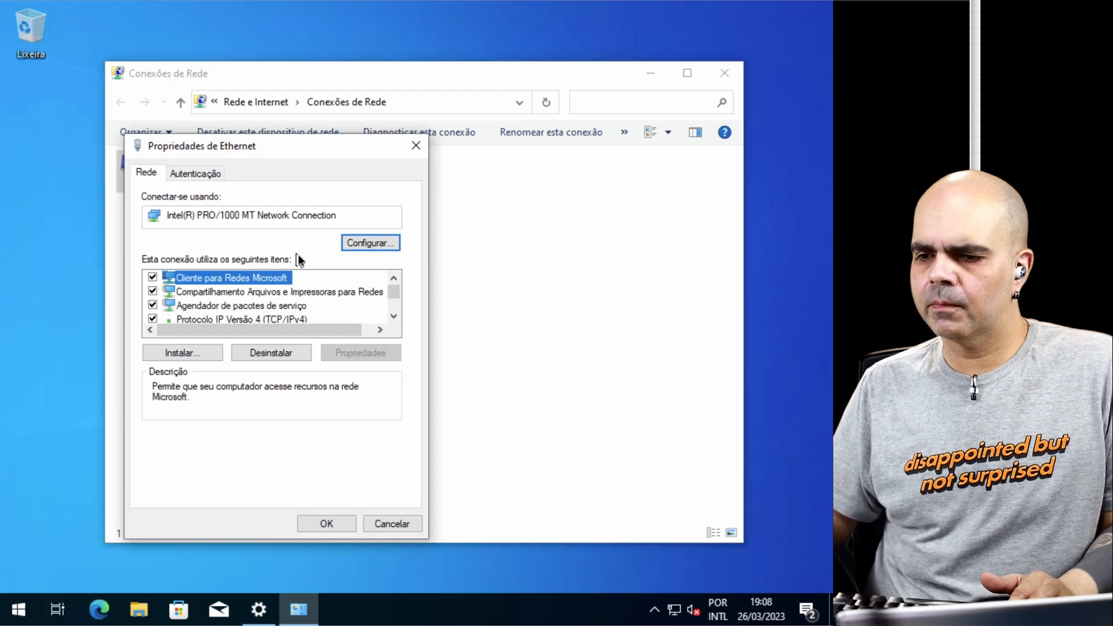
click(390, 315)
click(390, 315)
click(390, 315)
click(390, 316)
click(390, 315)
click(391, 315)
click(197, 174)
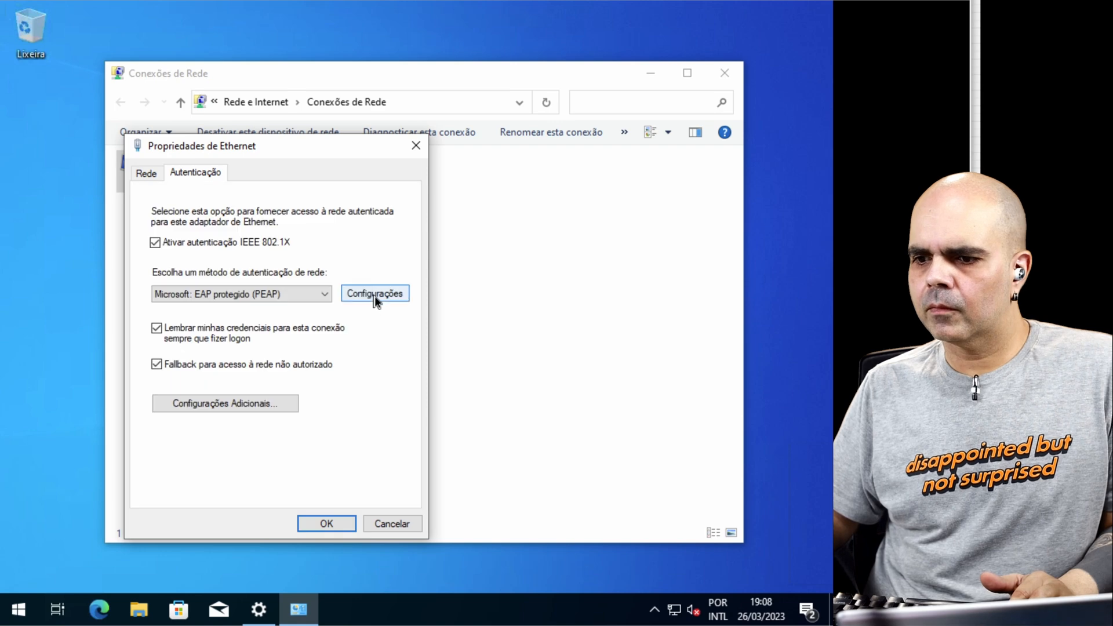
click(374, 298)
click(406, 460)
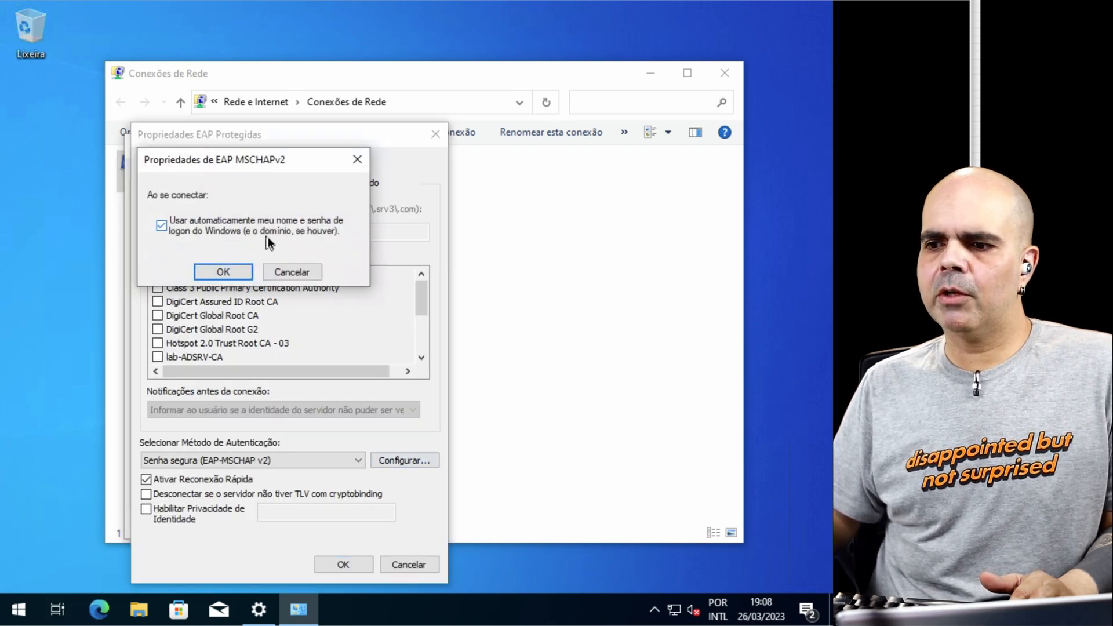
click(230, 270)
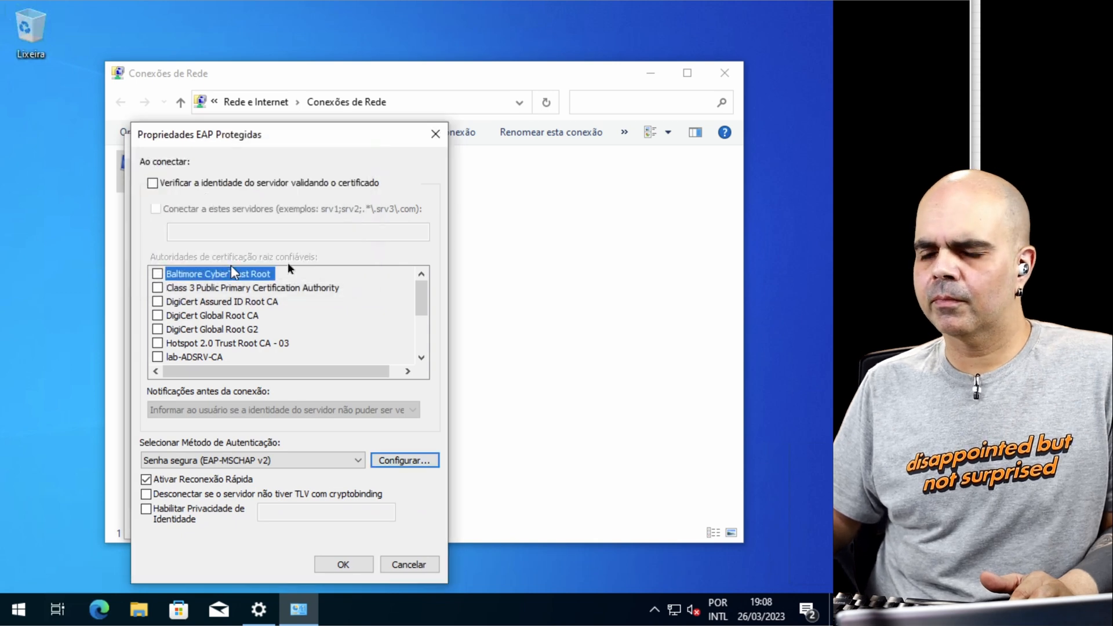
click(343, 565)
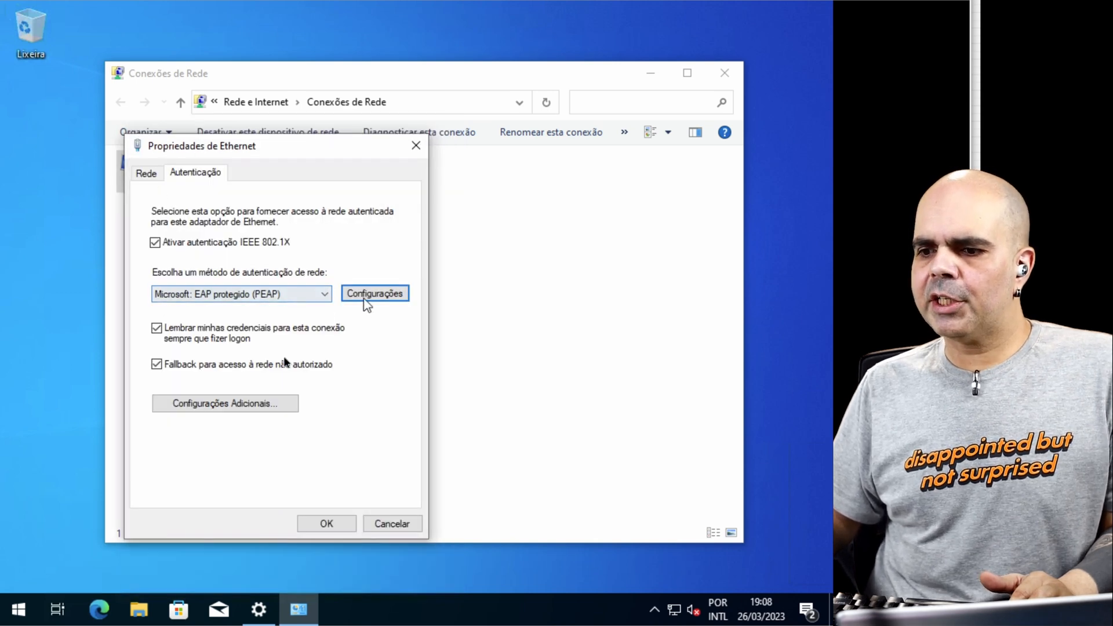
Step: Set the Ethernet connection's 802.1X authentication mode to user or computer authentication and apply the connection properties
click(253, 404)
click(241, 266)
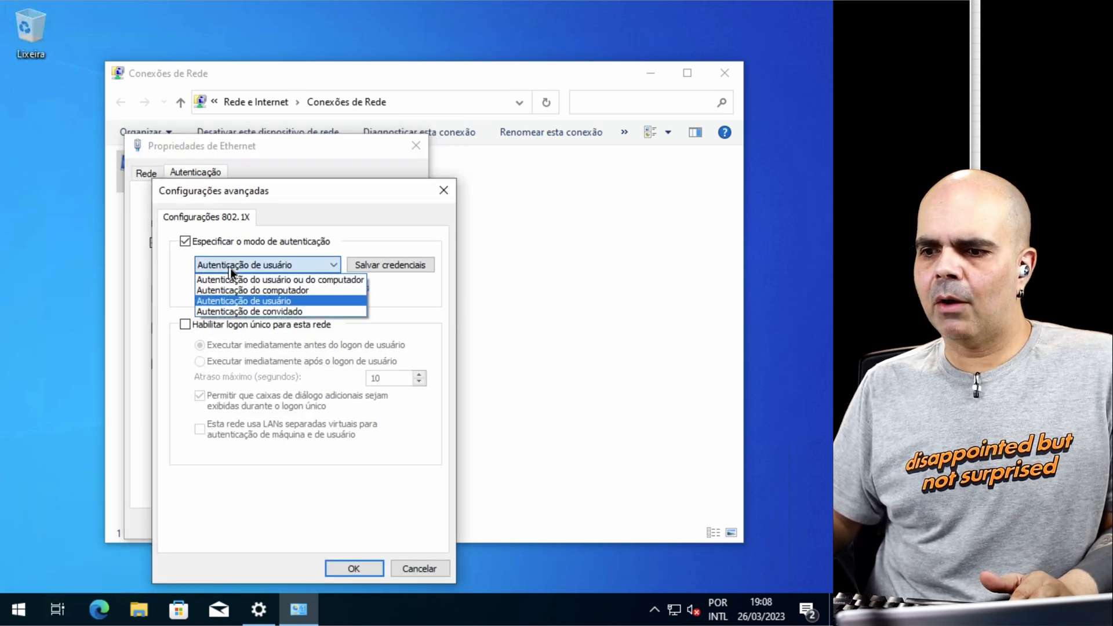
click(243, 278)
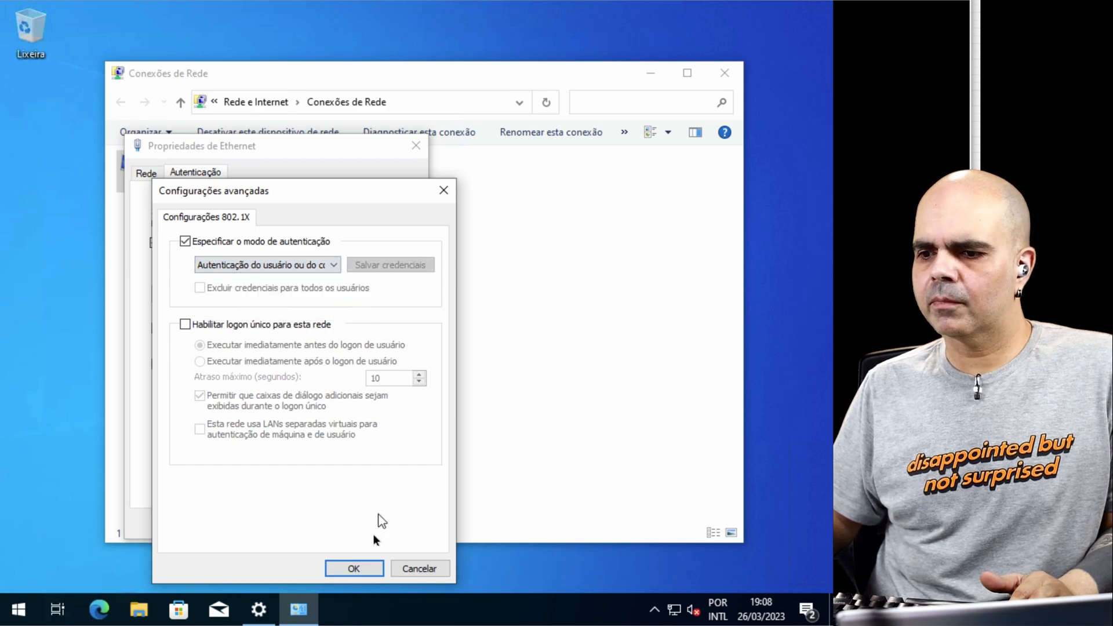
click(353, 568)
click(328, 524)
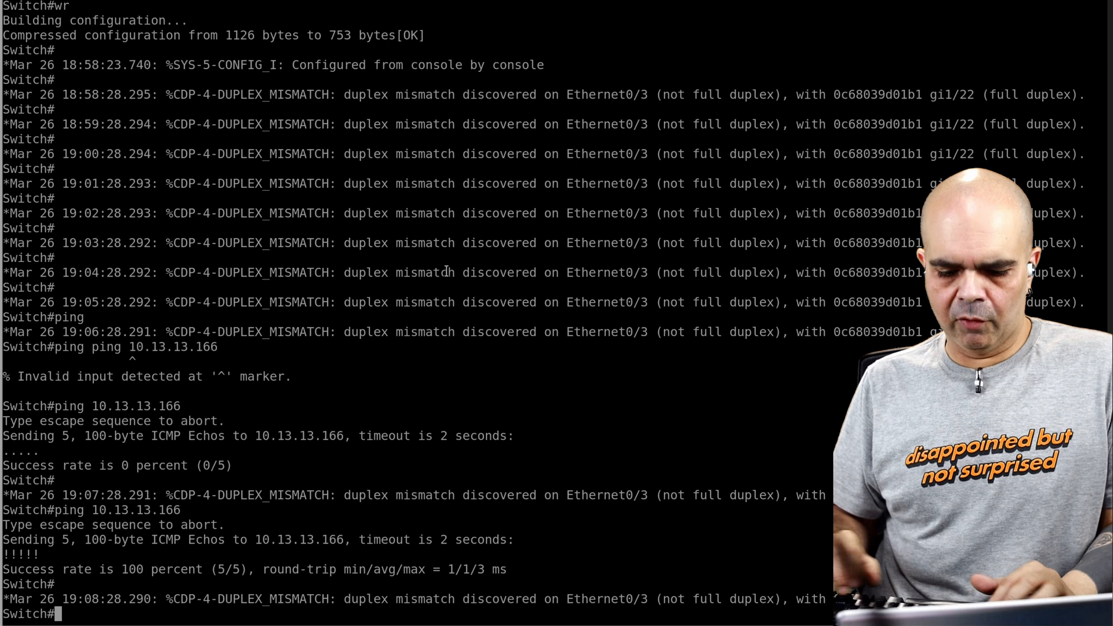
Step: On the switch, configure interface eth0/0 with authentication port-control auto
text(cofn t)
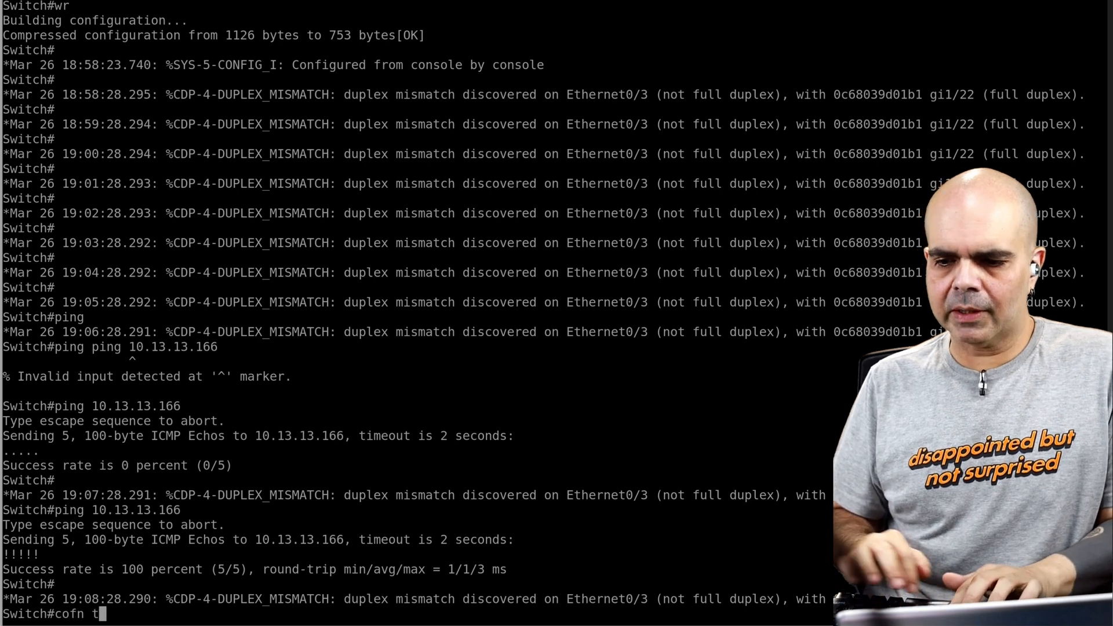
key(Return)
text(conf t)
key(Return)
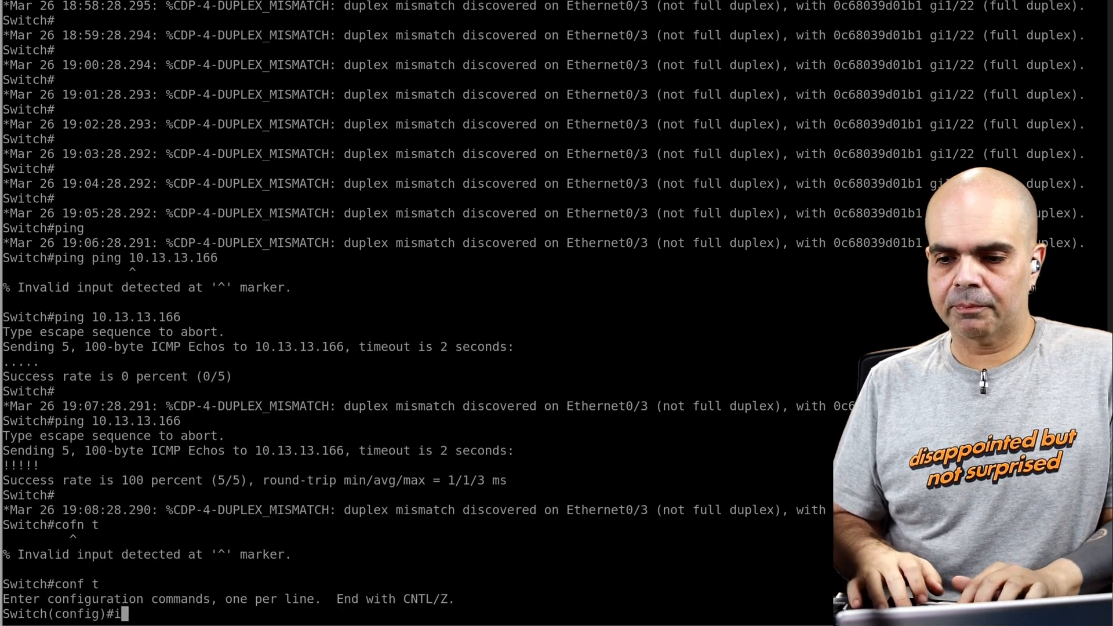
text(int eth0/0)
key(Return)
text(auth)
key(Tab)
text(po)
key(Tab)
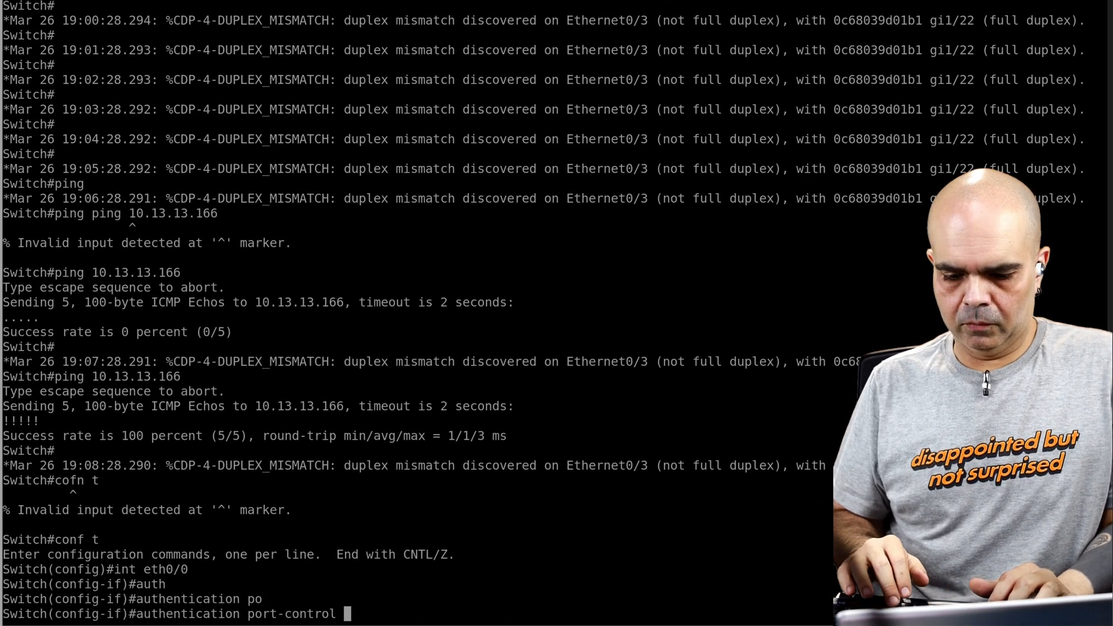
text(auto)
key(Return)
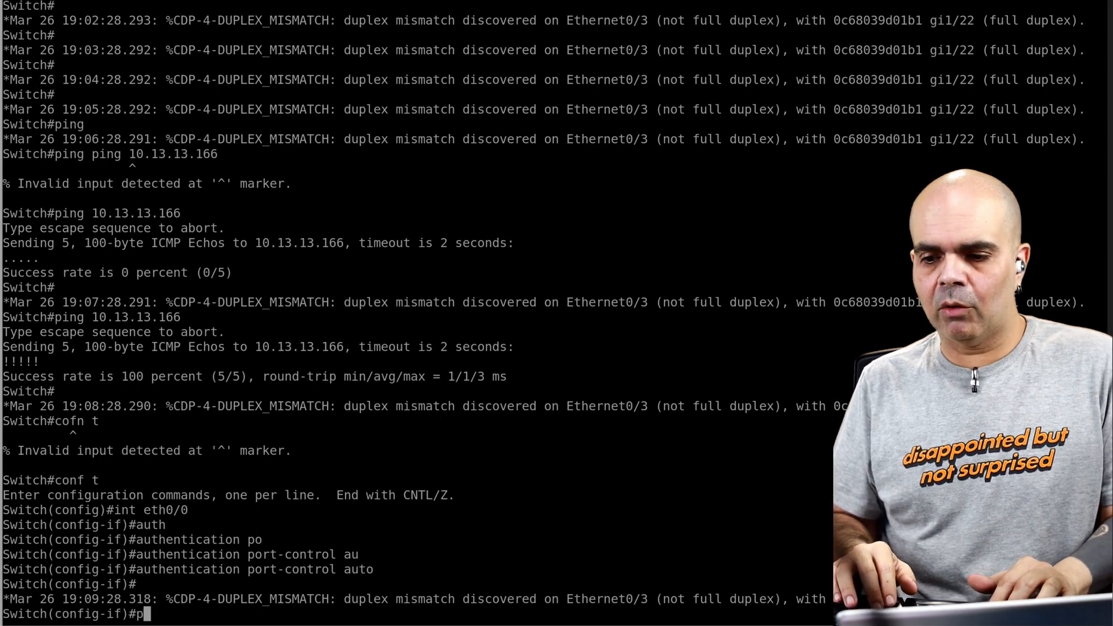
Step: Enable spanning-tree portfast on interface eth0/0 and save the switch configuration with do wr
text(s)
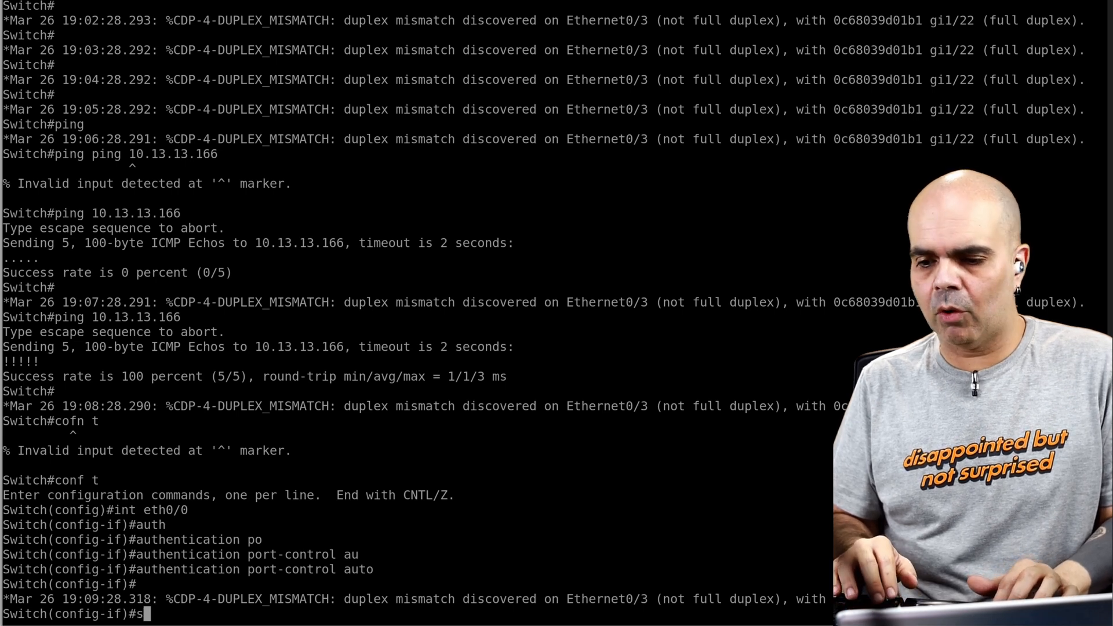
text(pa)
key(Tab)
text(port)
key(Tab)
text(f)
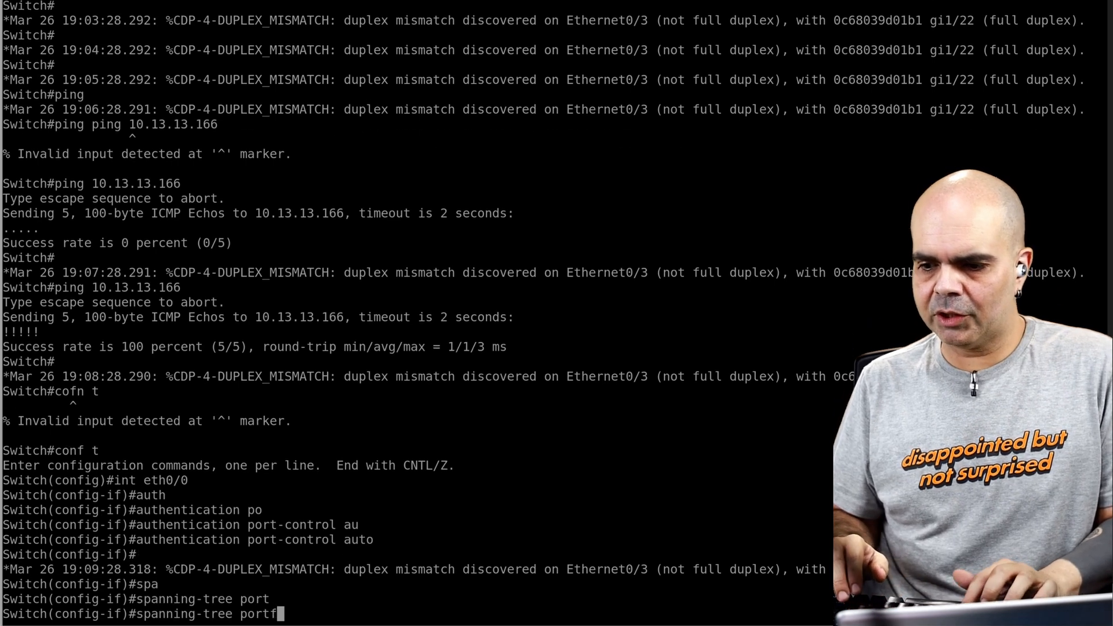
key(Tab)
key(Return)
text(dp wr)
key(Return)
text(do wr)
key(Return)
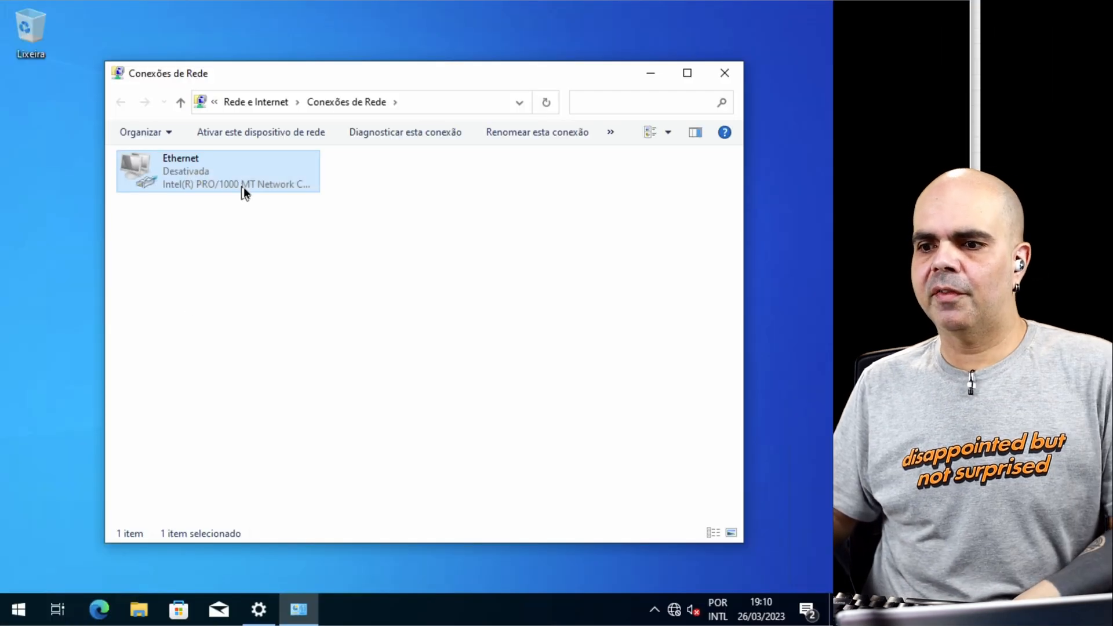
Step: Enable the client's disabled Ethernet adapter so it authenticates again
double_click(244, 186)
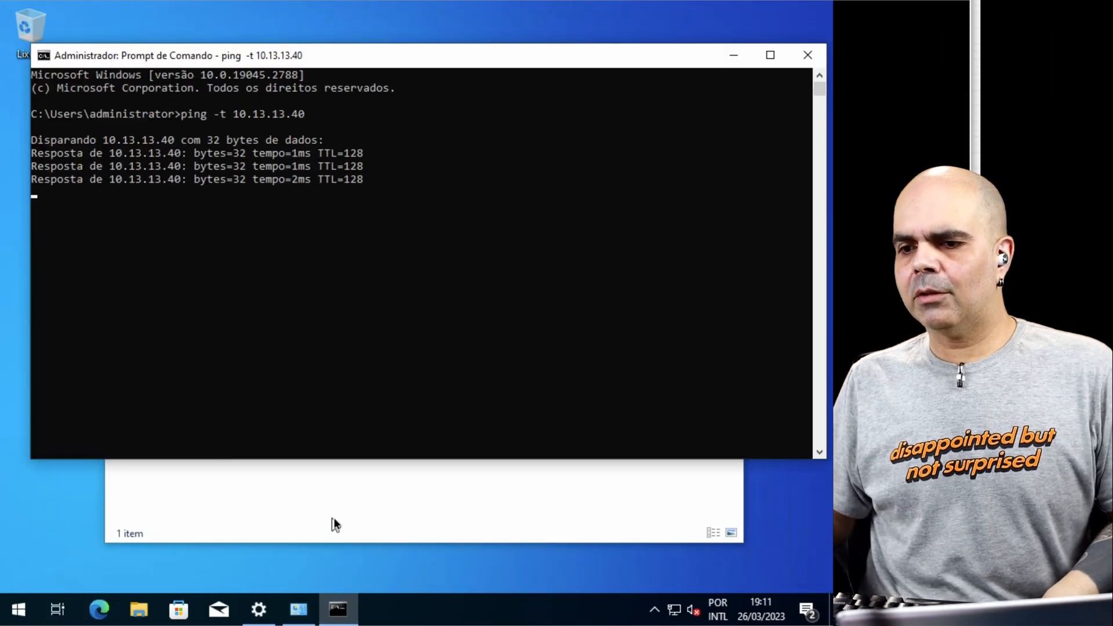
click(335, 524)
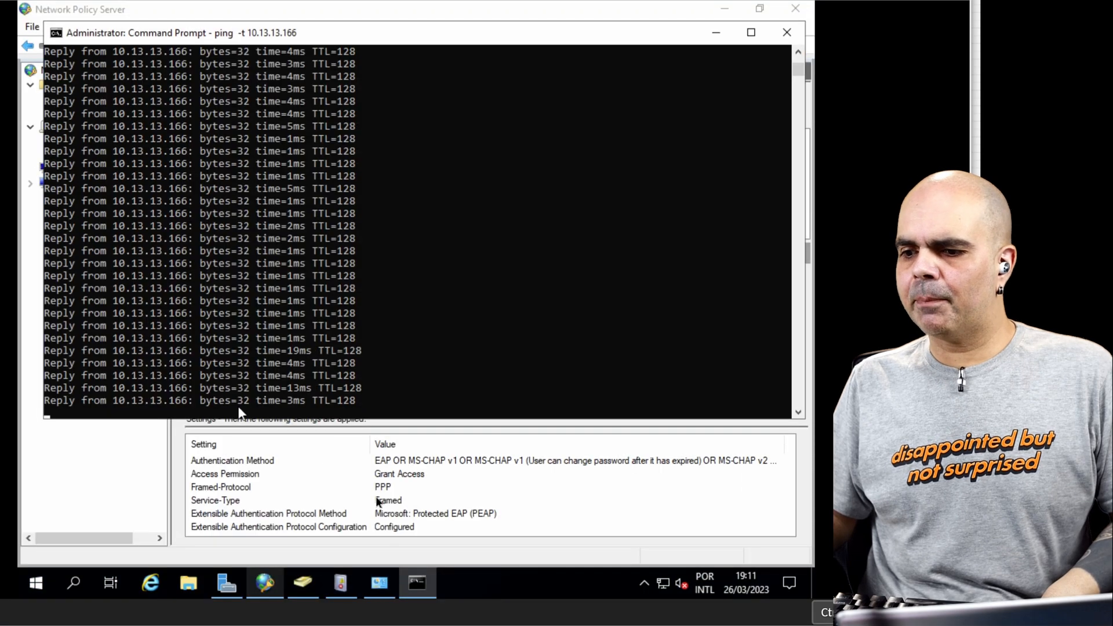
Step: Refresh the Network Policy and Access Services events on the server and review the newest event's user and authentication details
click(506, 491)
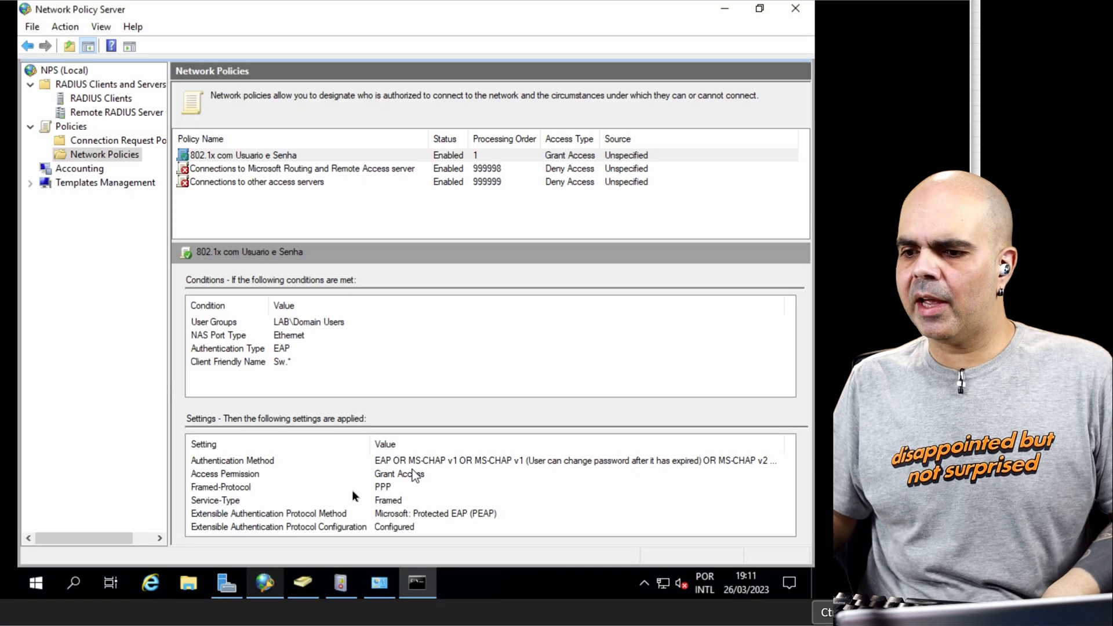
click(341, 585)
click(702, 316)
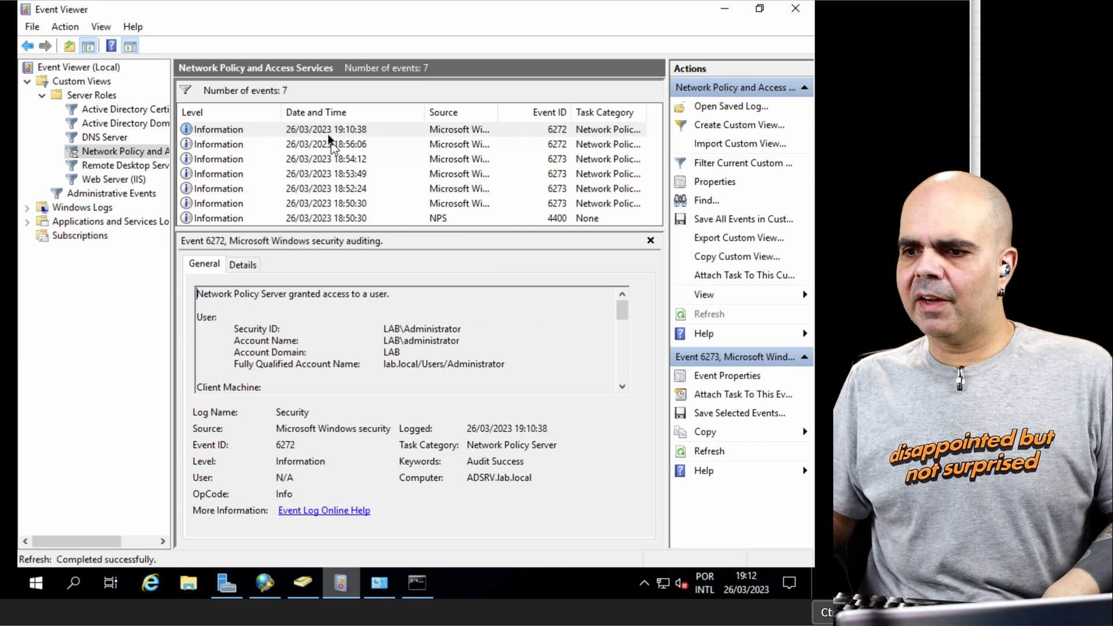
scroll(456, 348, down, 15)
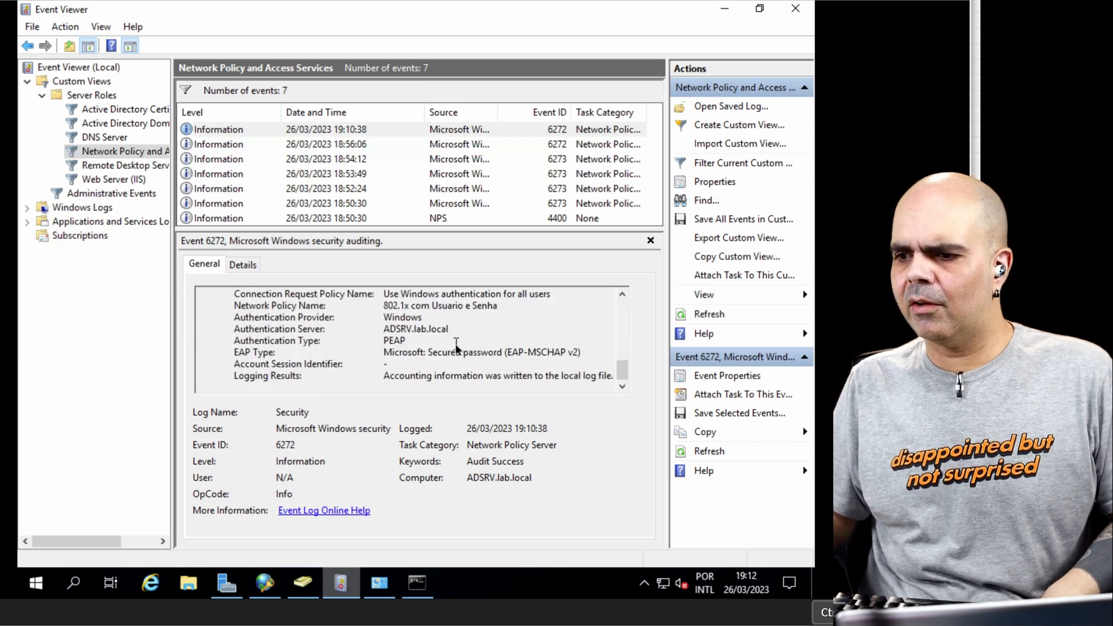
scroll(624, 371, up, 2)
drag(624, 367, 624, 368)
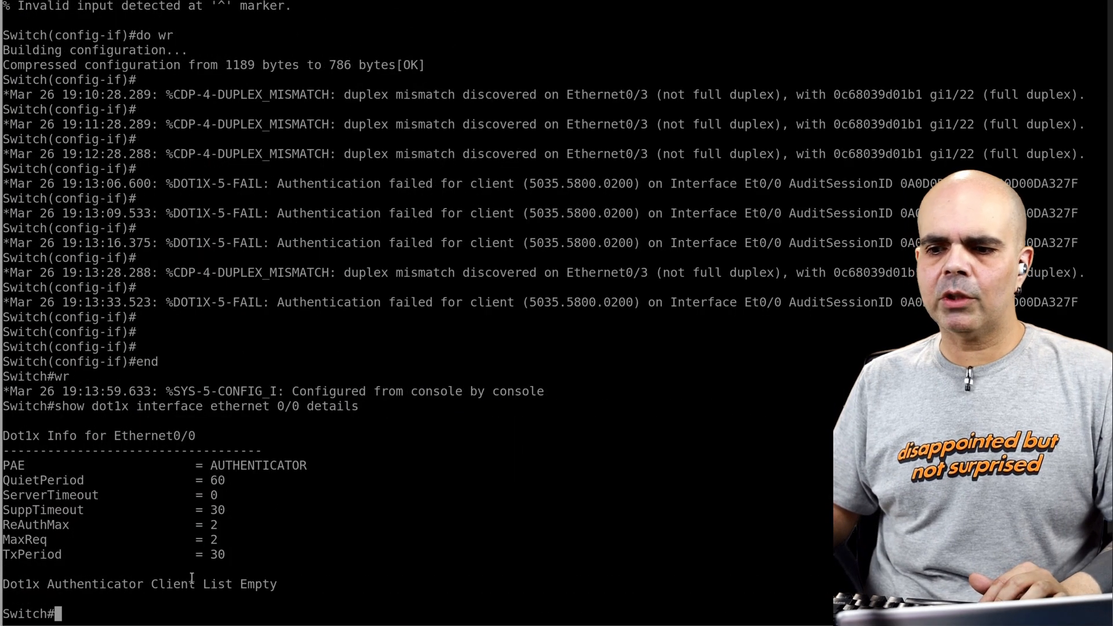
Step: Run show dot1x interface ethernet 0/0 details on the switch to check the port's authentication clients
key(Up)
key(Up)
key(Up)
key(Return)
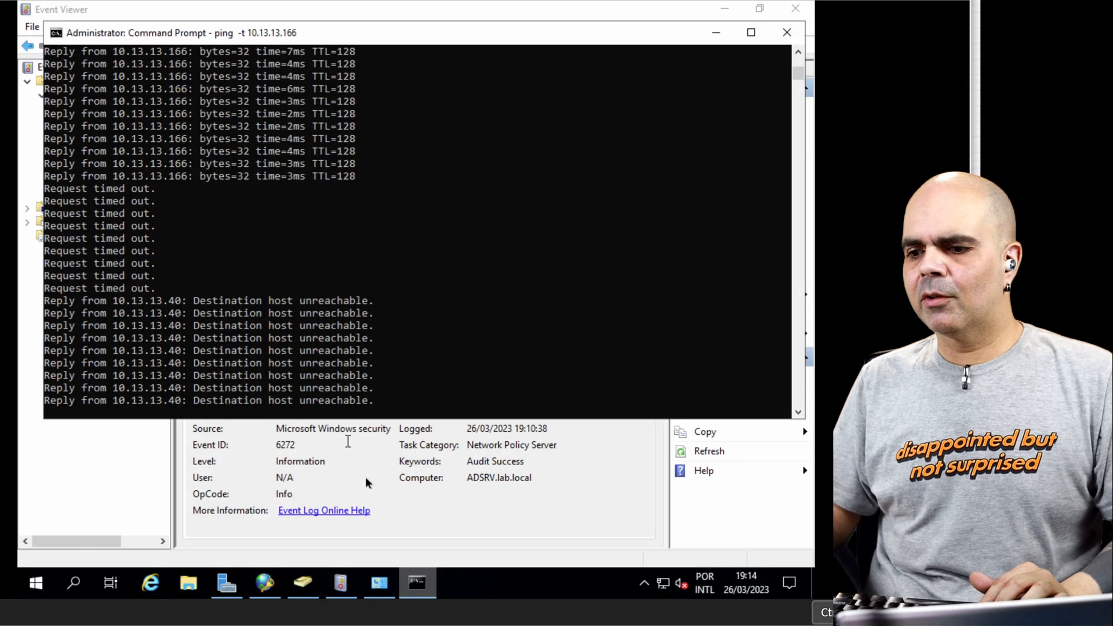
Step: Refresh the Network Policy and Access Services events again and read the newest event's account and reason details
click(413, 504)
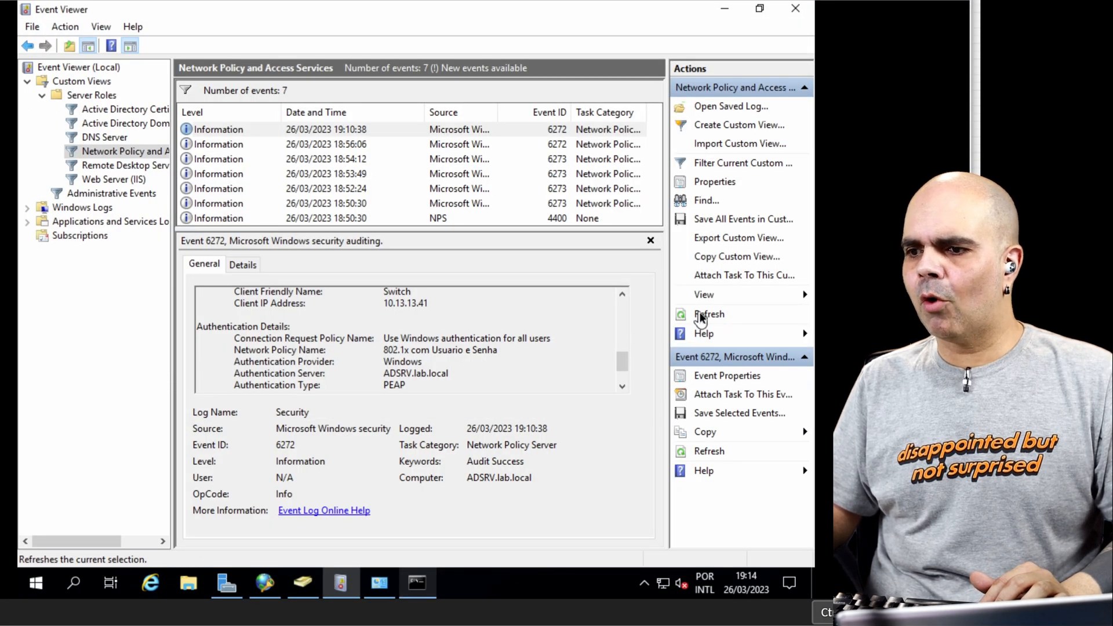
click(701, 317)
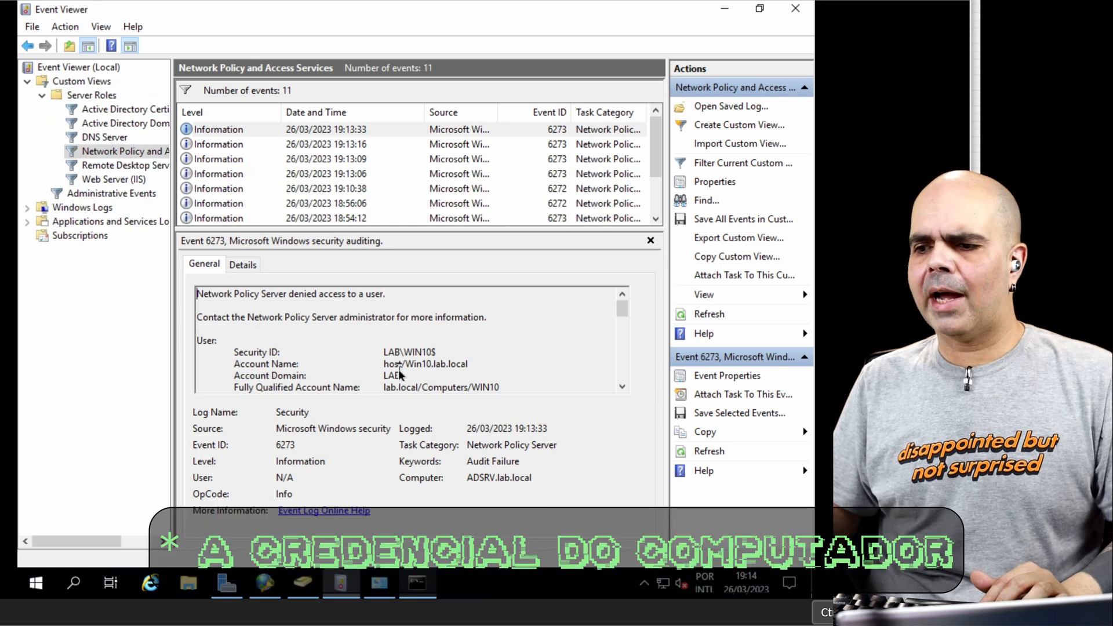
scroll(448, 370, down, 10)
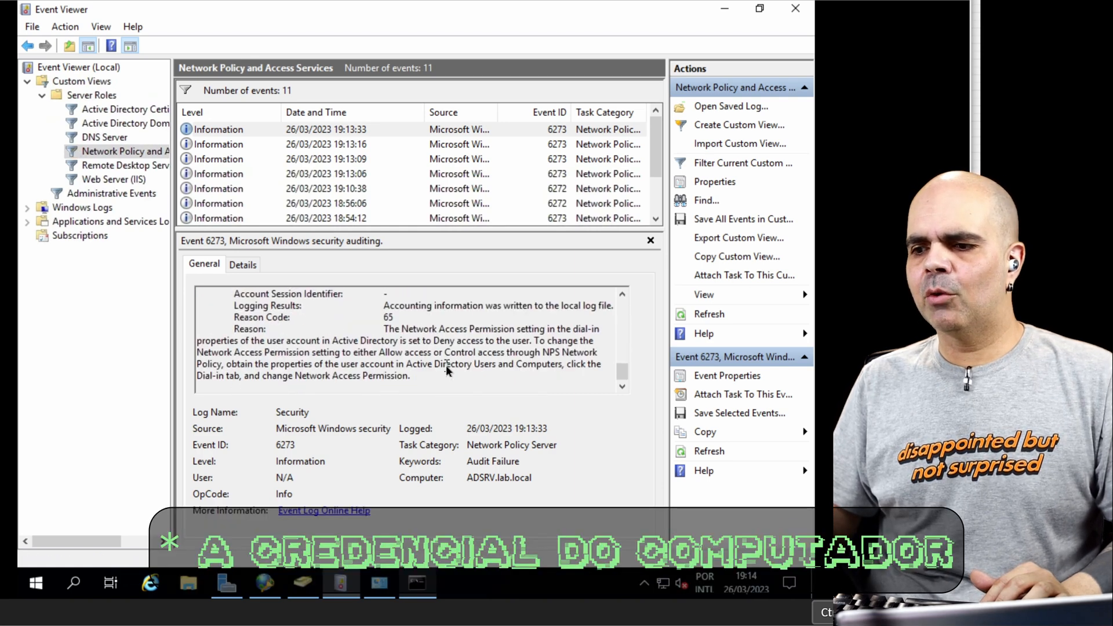
Step: Reread the newest Network Policy and Access Services event's account and reason text
scroll(448, 371, up, 5)
scroll(452, 366, down, 5)
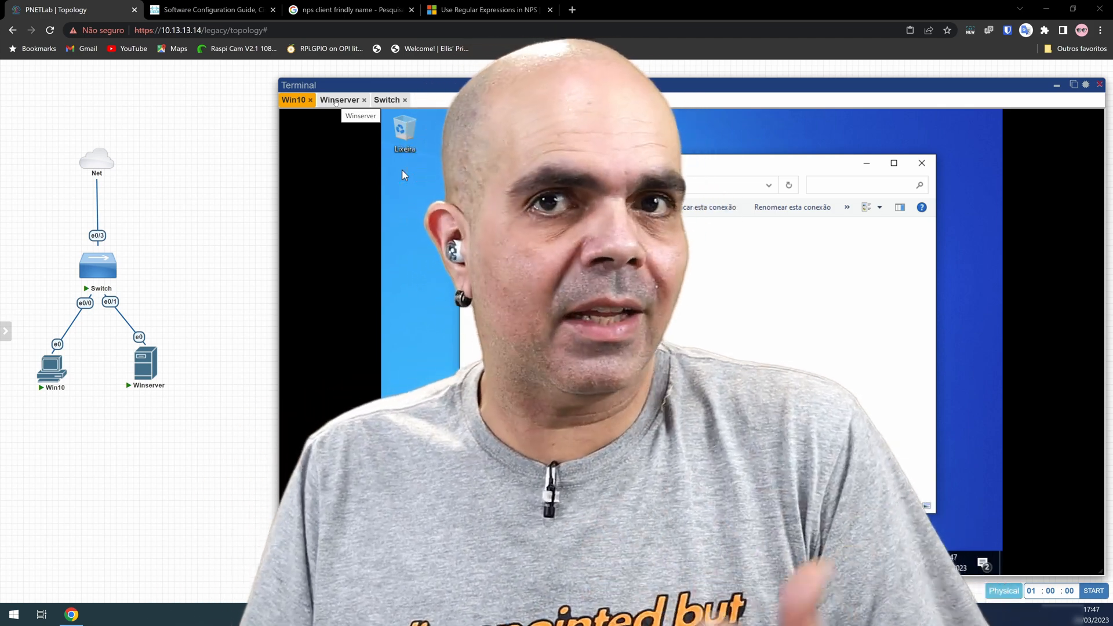
Step: Switch to the Windows server and disable the network policy "802.1x com Usuario e Senha" in Network Policy Server
click(335, 101)
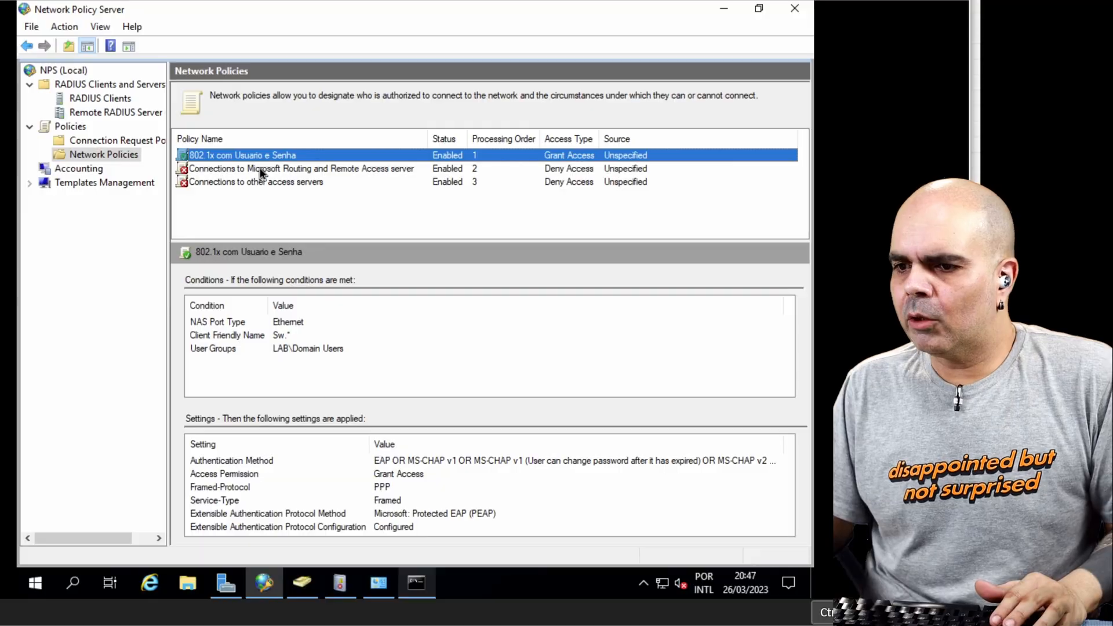
right_click(269, 156)
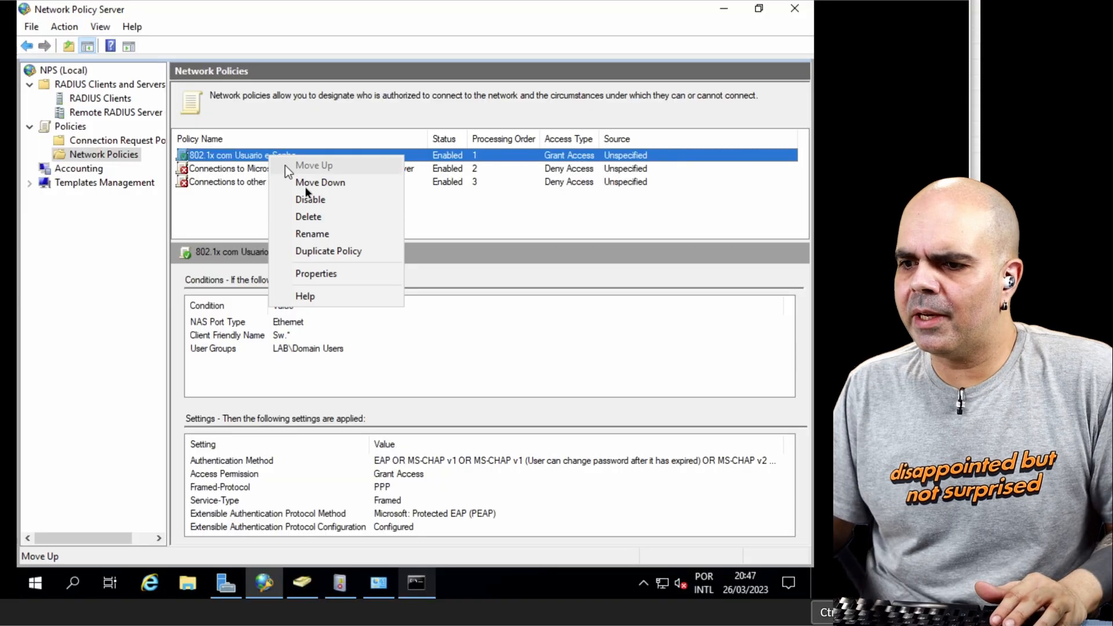
click(311, 200)
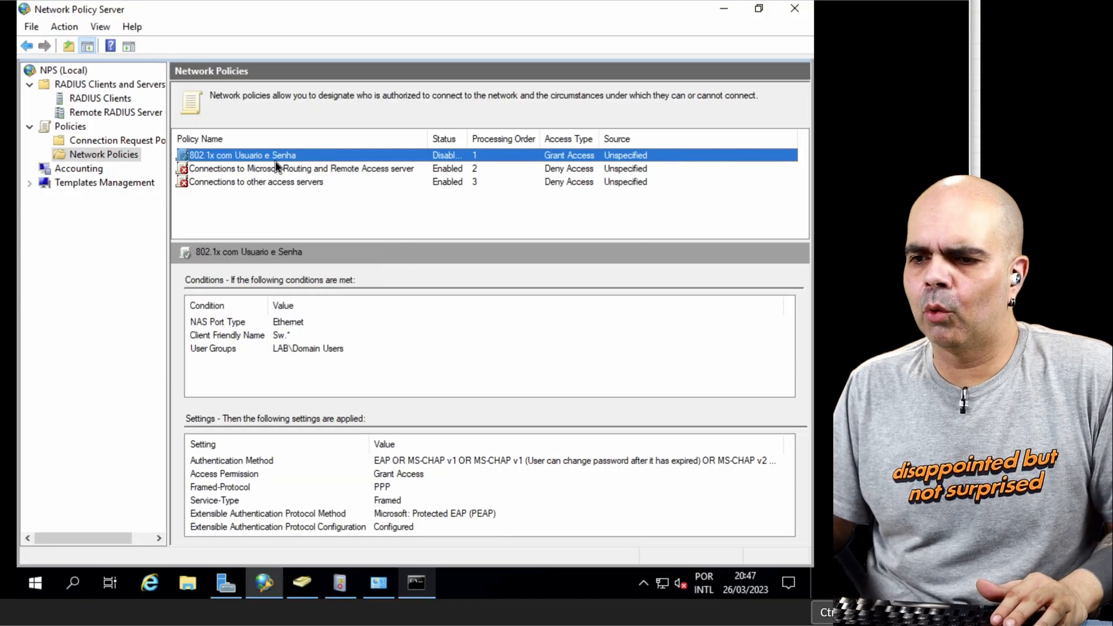
click(258, 208)
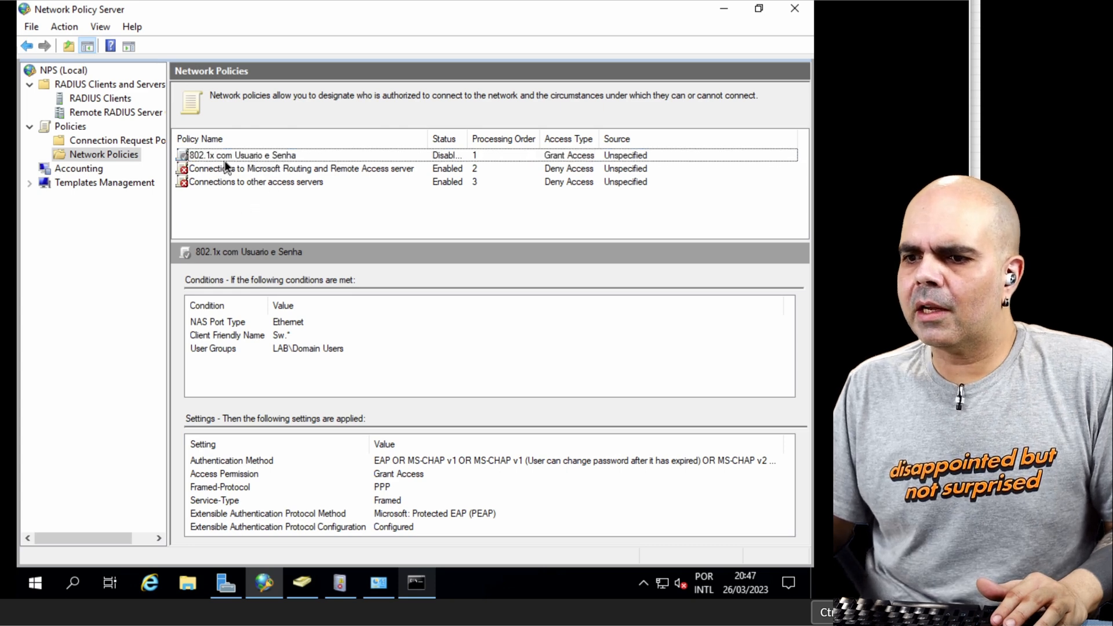
Step: Start a new network policy named "802.1x Computer Certificate" with the network access server type left as Unspecified
right_click(106, 159)
click(142, 169)
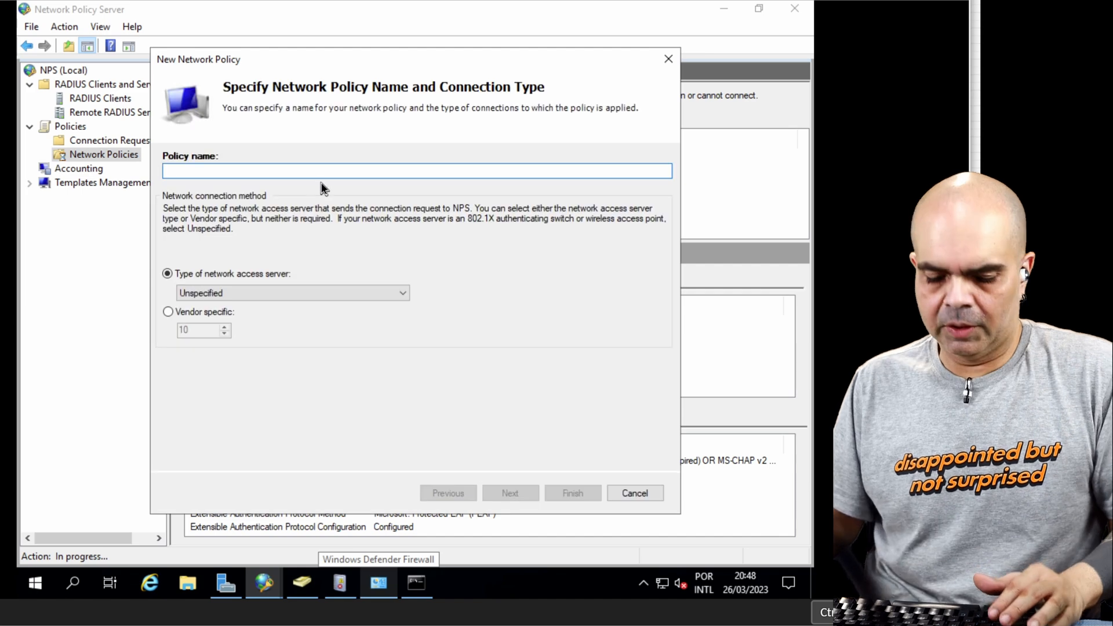
text(802.1x)
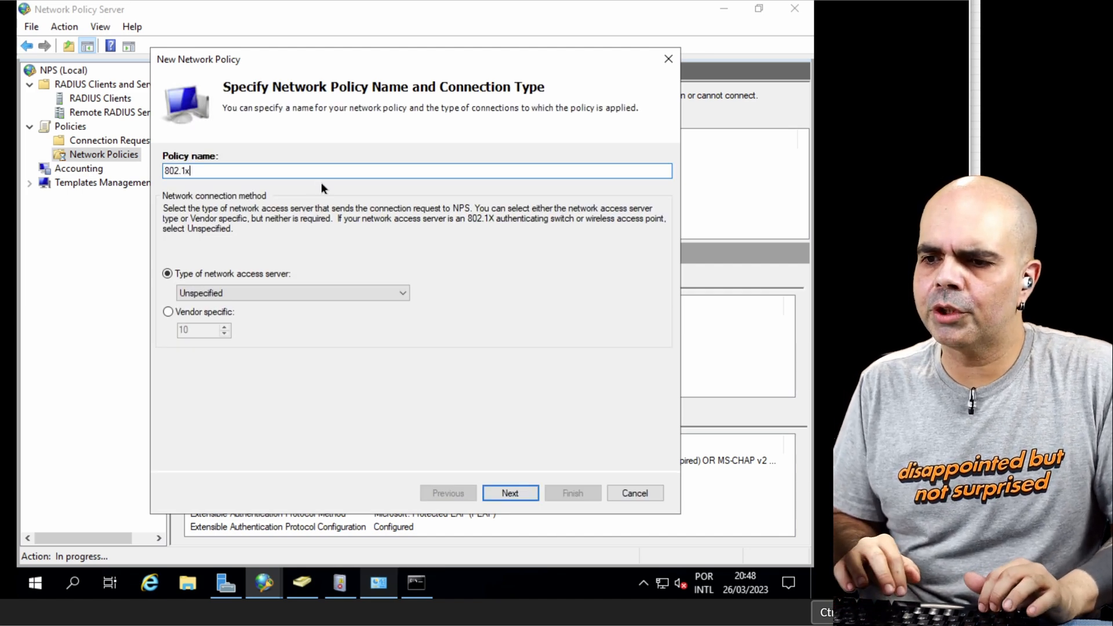
text( Computer C)
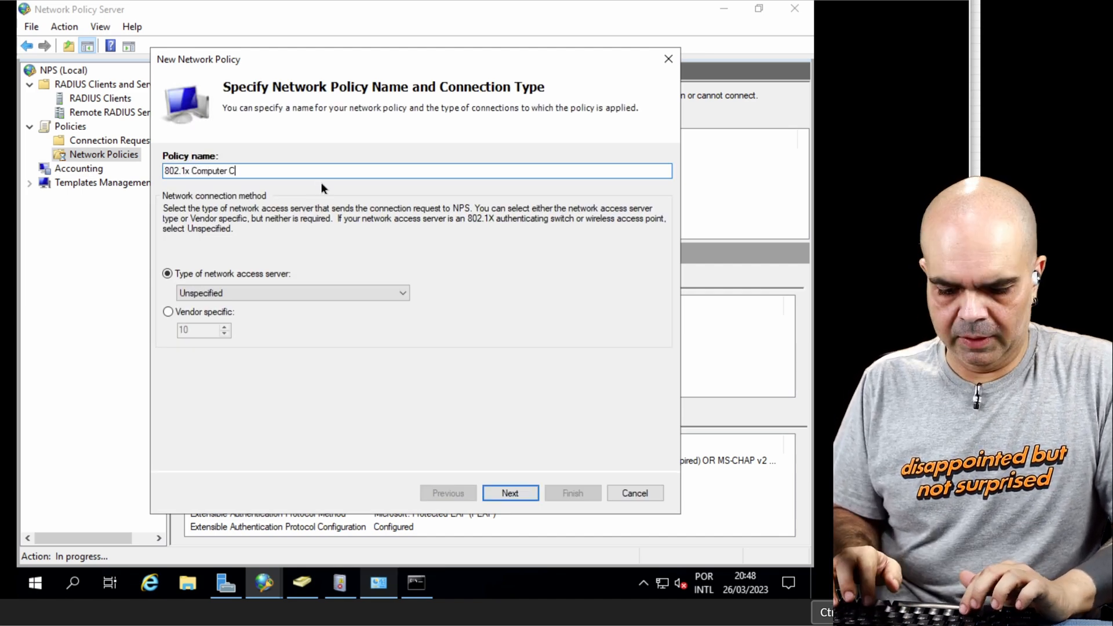
text(ertificate)
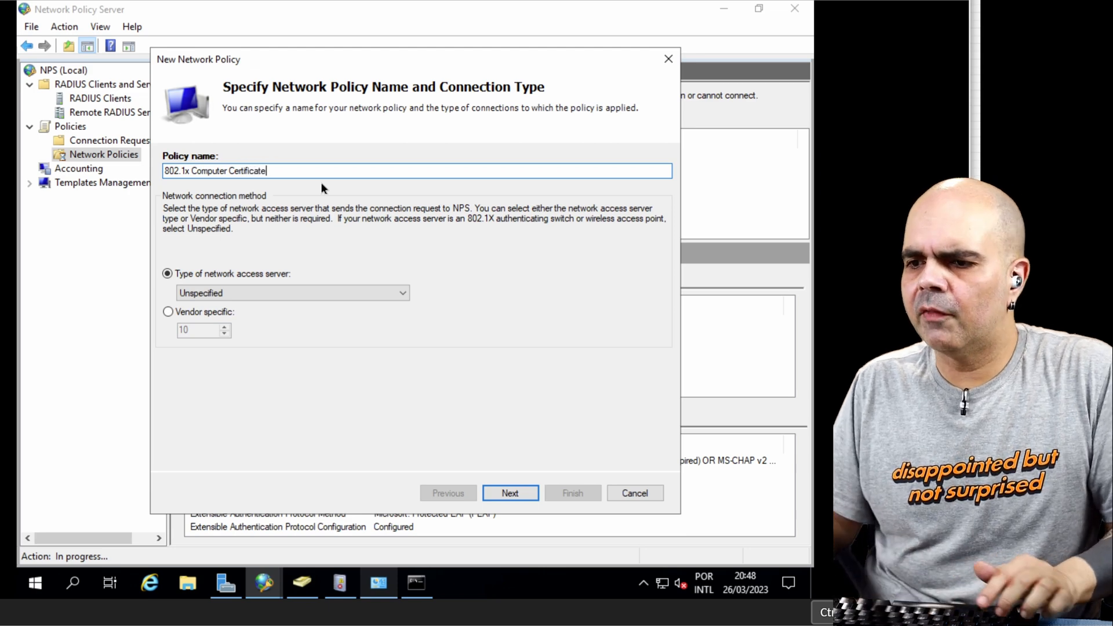
click(521, 492)
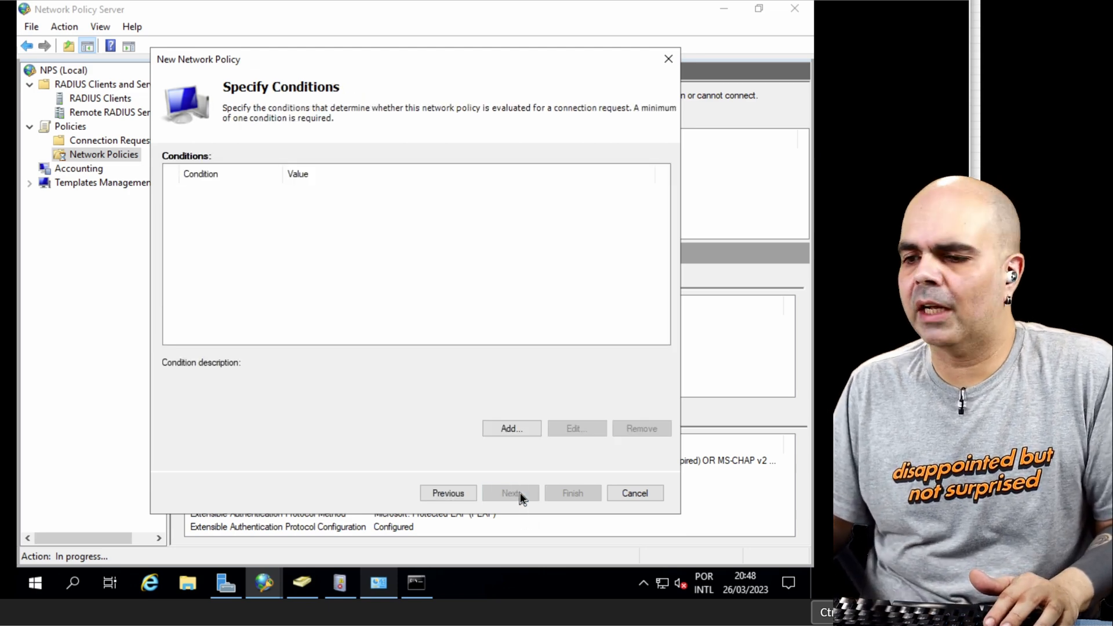
Step: Add a Machine Groups condition that requires membership in the Domain Computers group
click(513, 432)
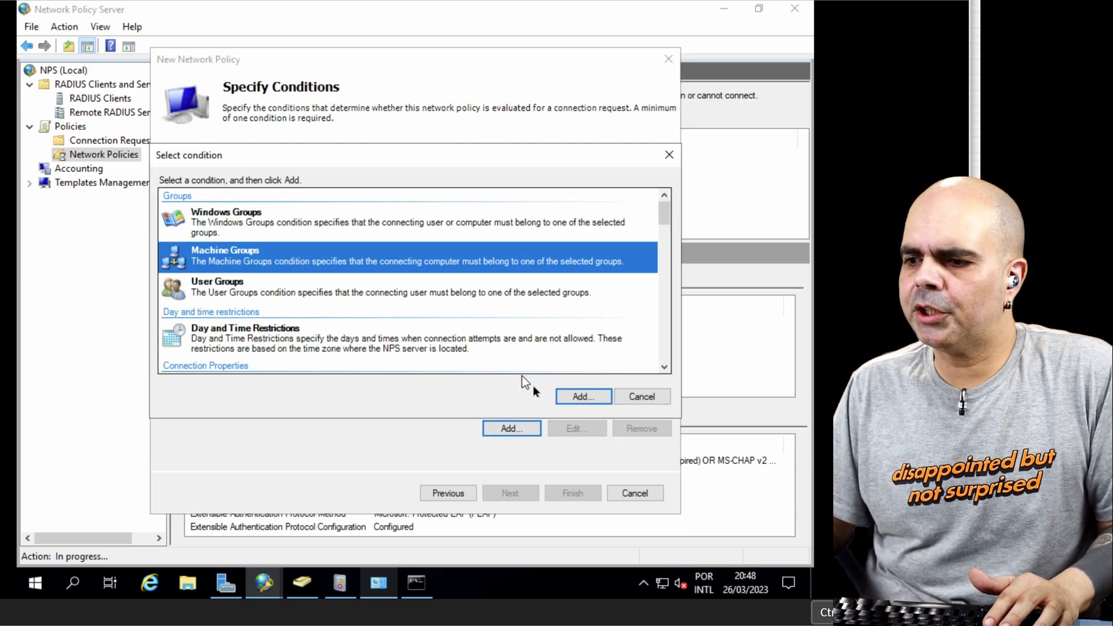
click(584, 395)
click(356, 327)
text(domain)
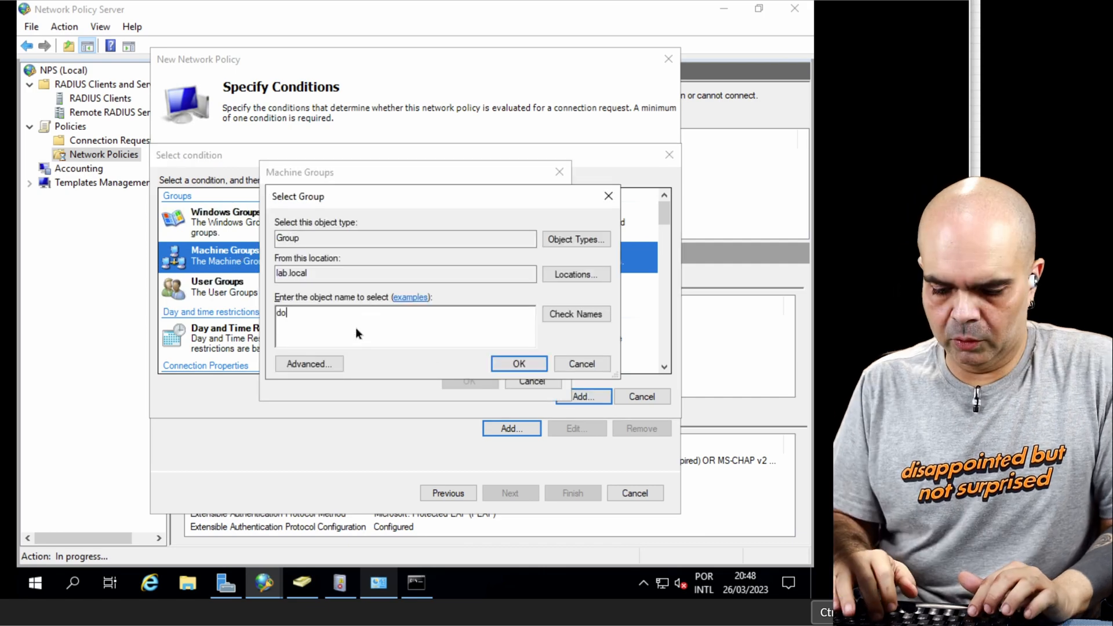
click(566, 318)
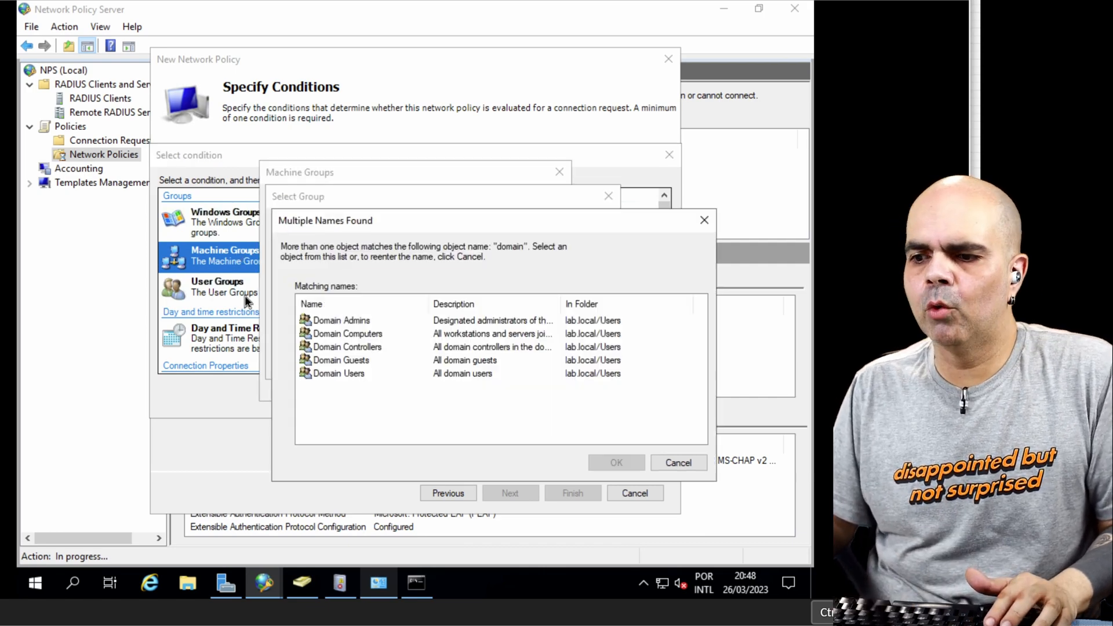
click(345, 333)
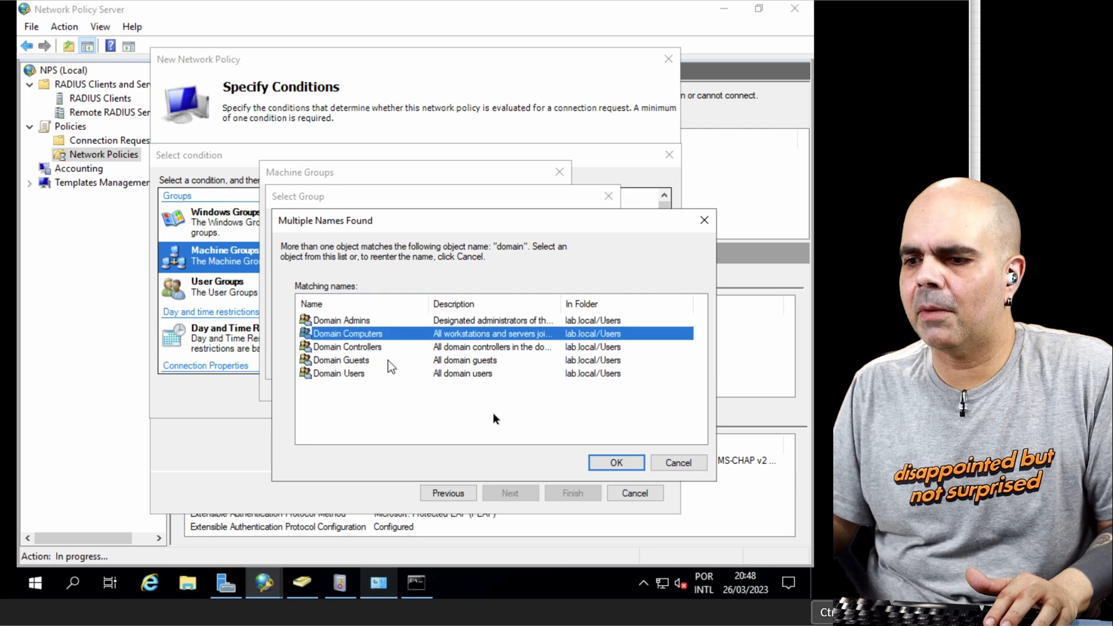
click(616, 462)
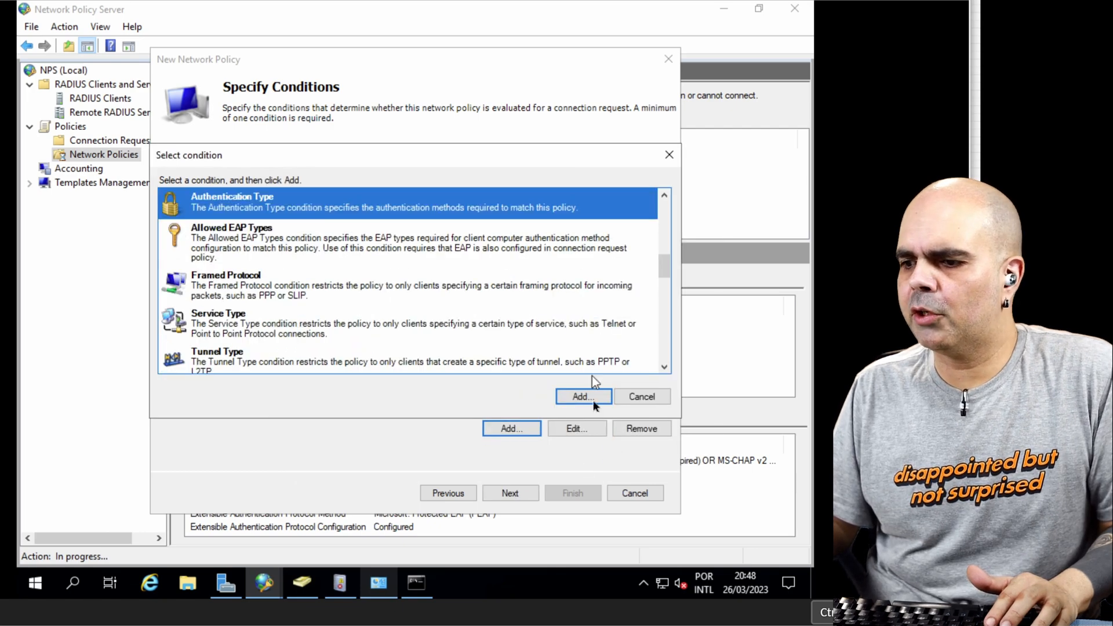
Step: Add an Authentication Type condition for EAP and an Allowed EAP Types condition for Microsoft: Smart Card or other certificate
click(593, 399)
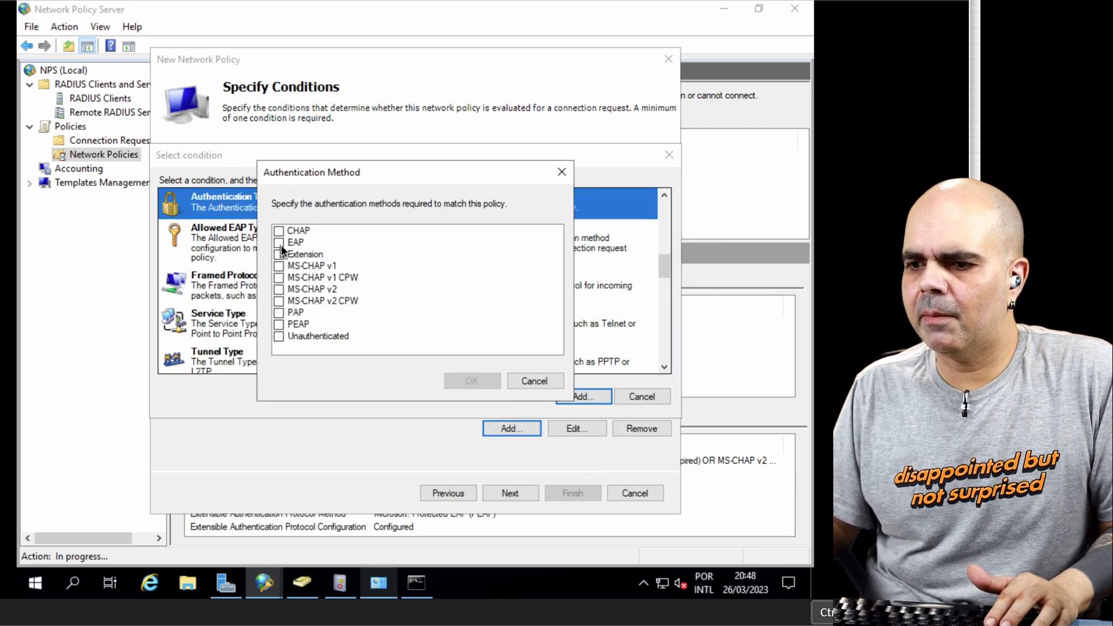
click(279, 243)
click(492, 384)
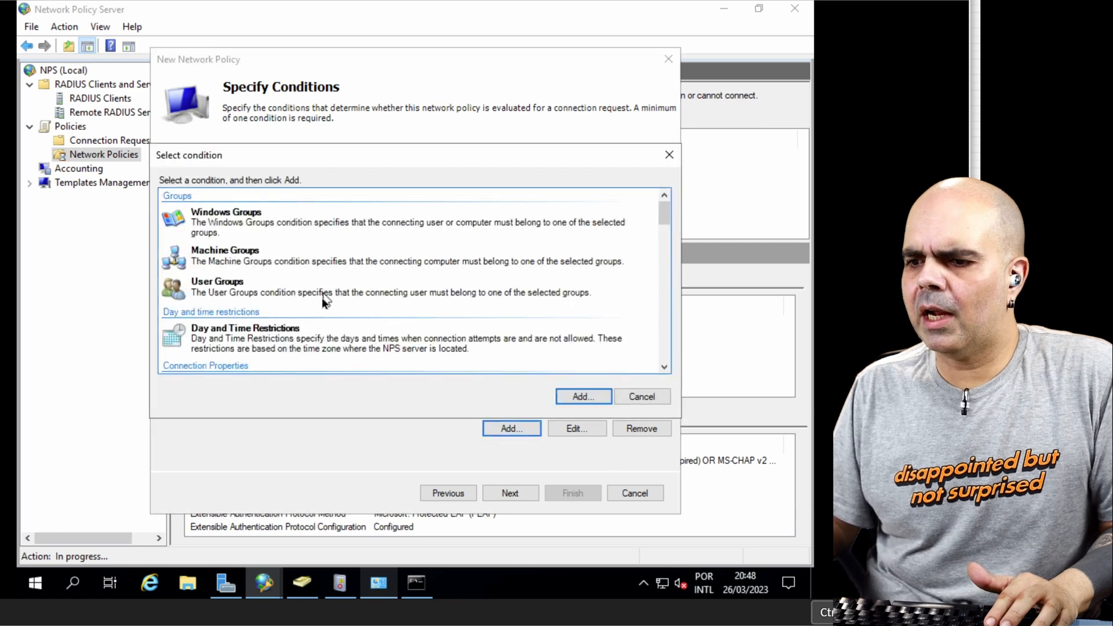
scroll(250, 251, down, 5)
click(250, 250)
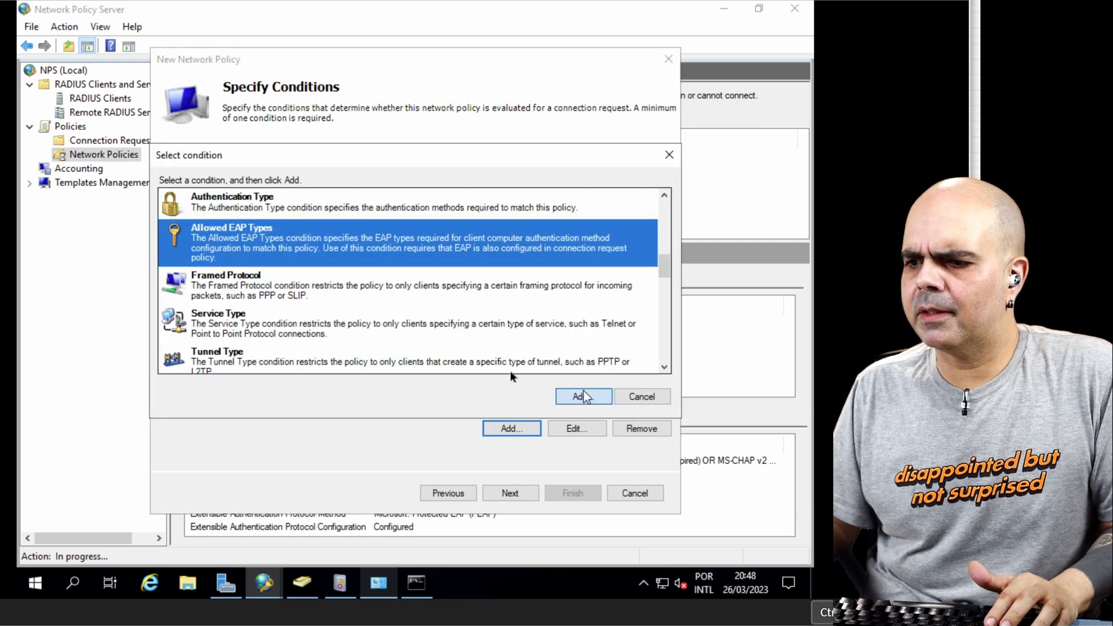
click(583, 395)
click(281, 243)
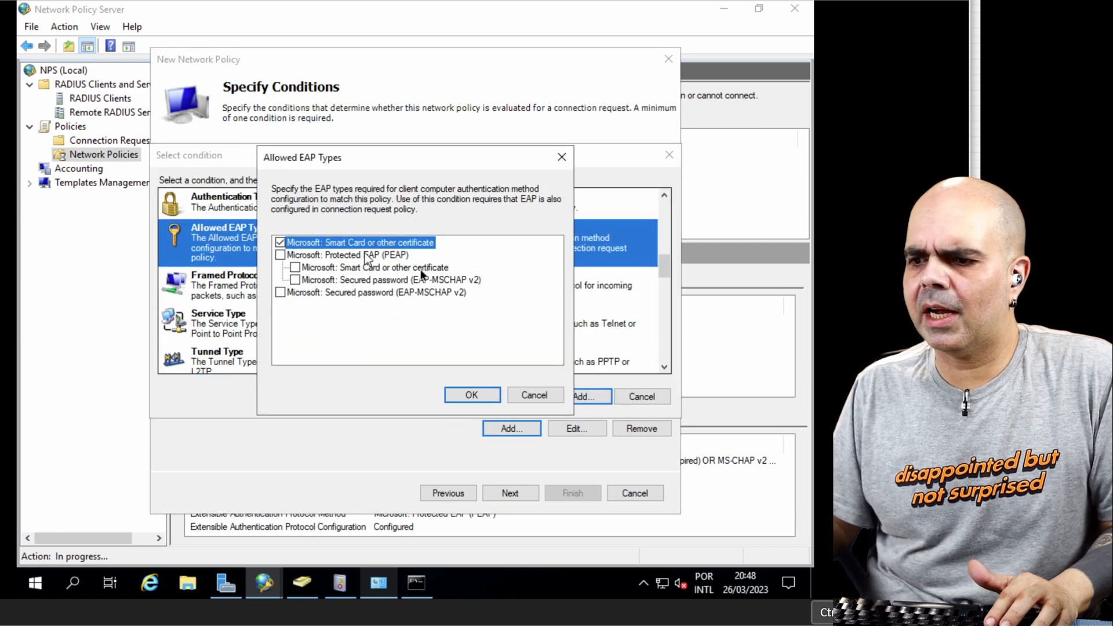
click(481, 397)
Step: Add a Client Friendly Name condition with the pattern Sw.* to match the switch RADIUS clients
scroll(308, 340, down, 5)
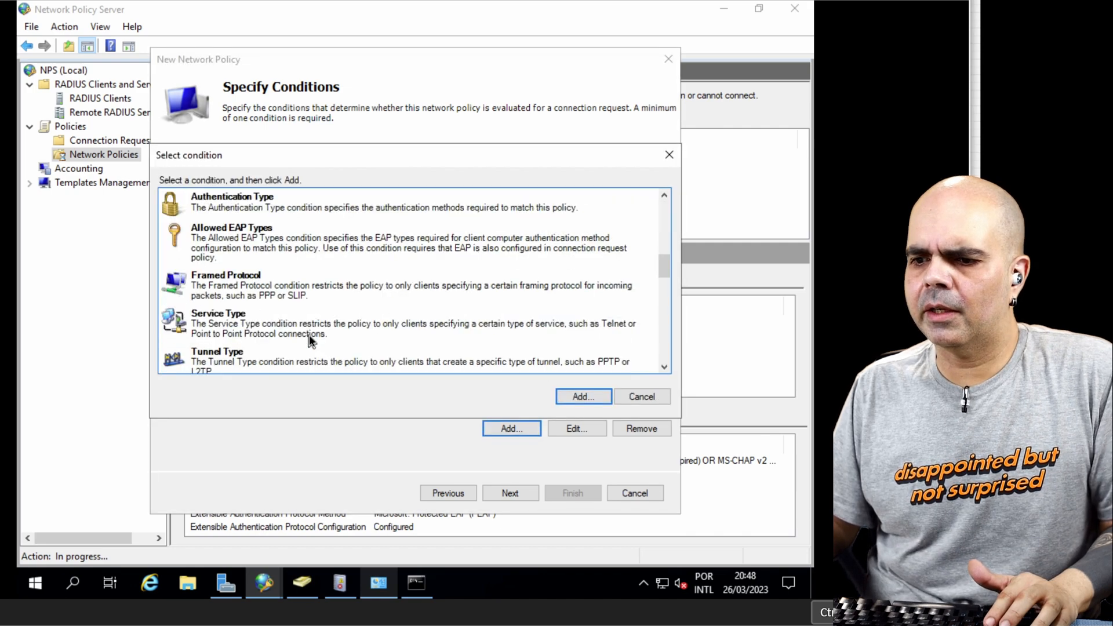
scroll(246, 304, down, 4)
scroll(238, 244, up, 1)
double_click(238, 210)
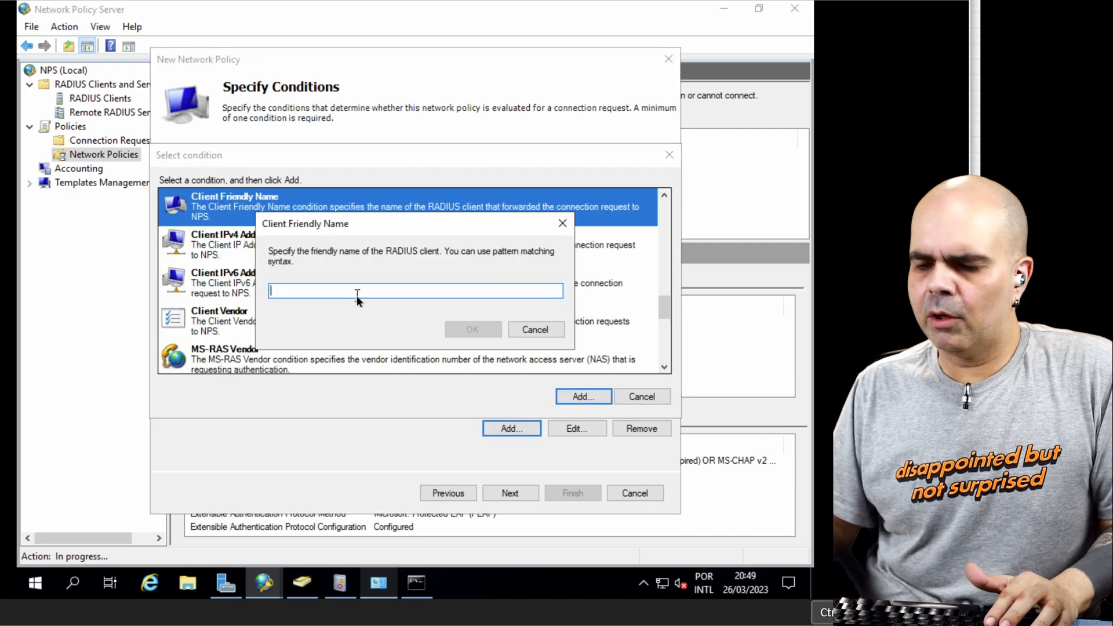
text(Sw.*)
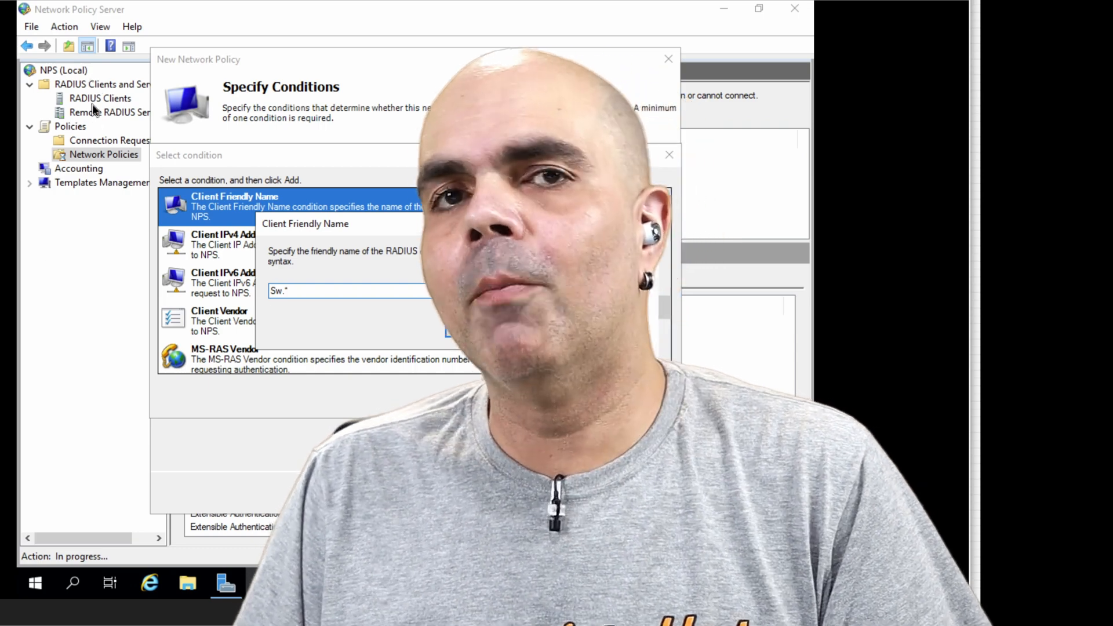
key(Tab)
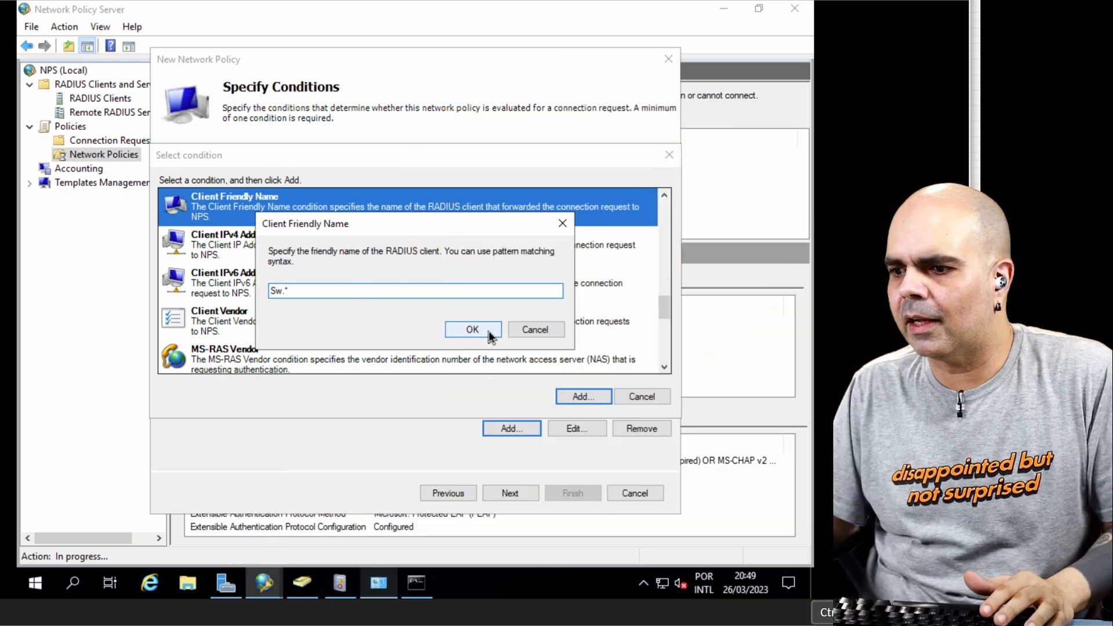
click(488, 330)
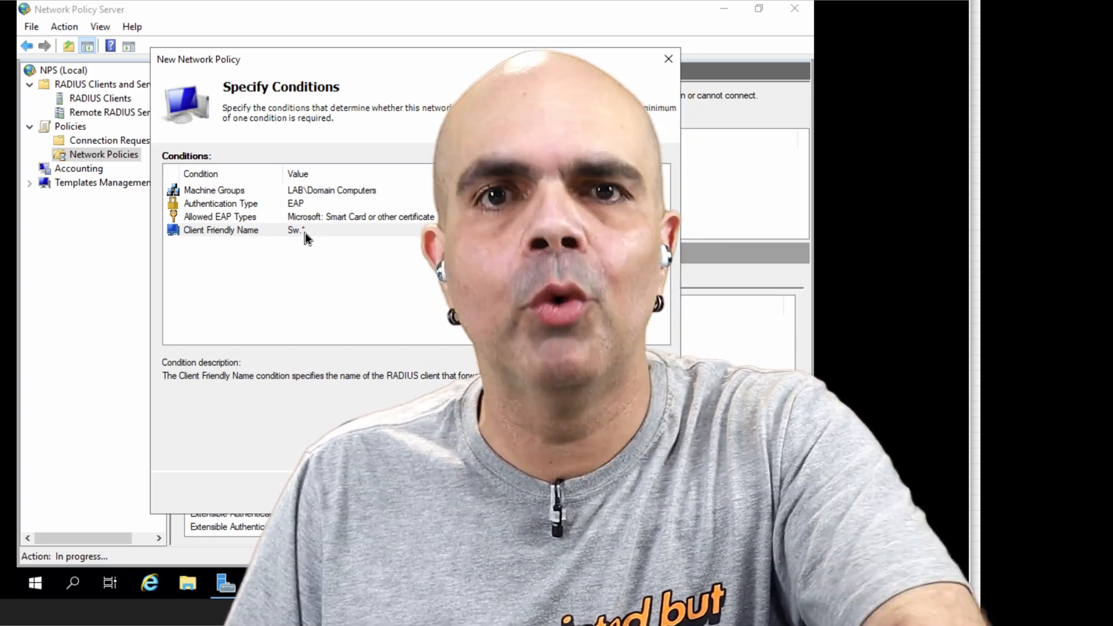
Step: Add a NAS Port Type condition for Ethernet under the common 802.1X connection types
click(511, 429)
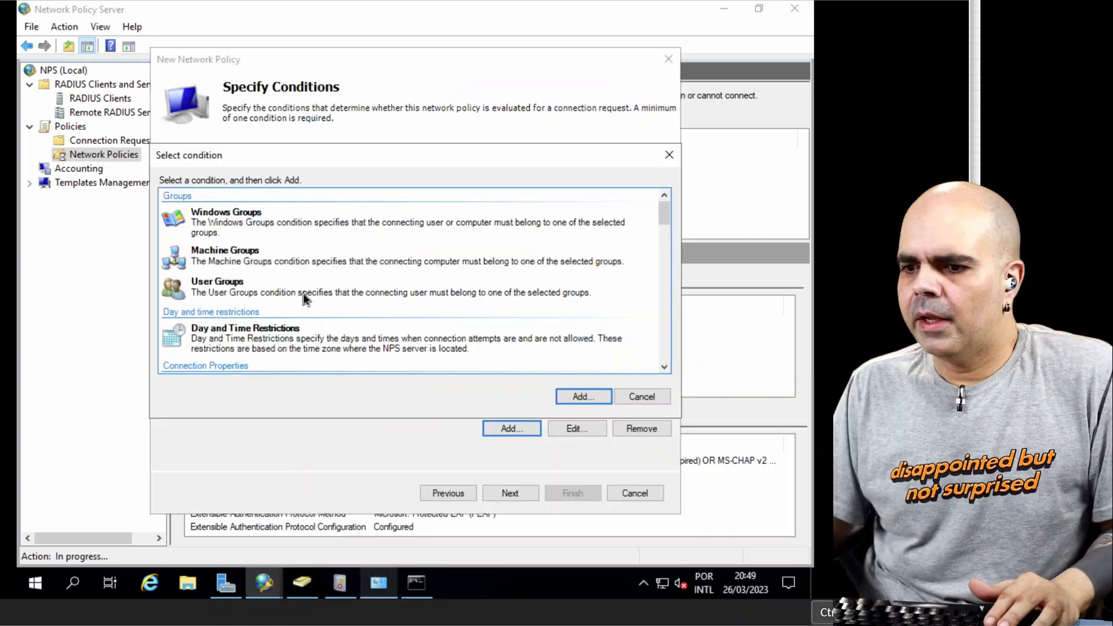
scroll(306, 299, down, 10)
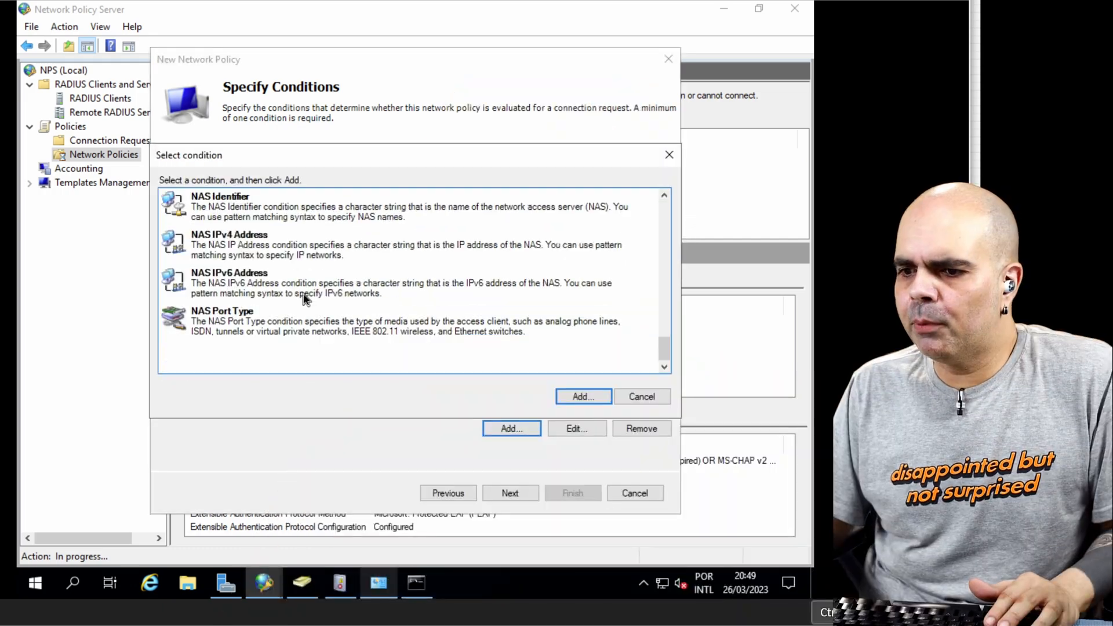
click(267, 326)
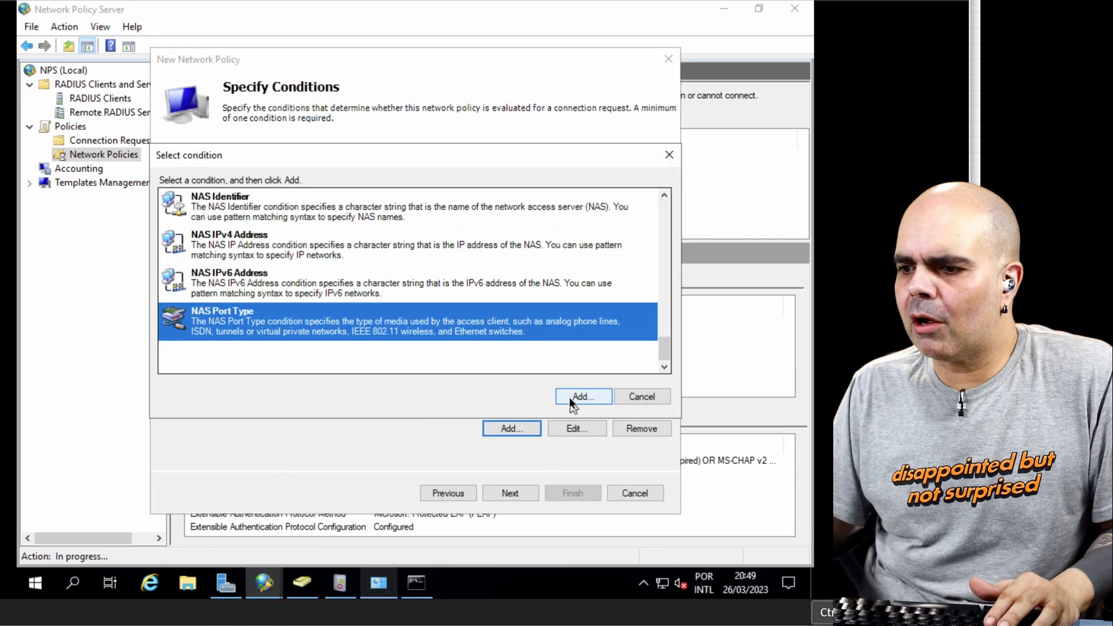
double_click(307, 307)
click(275, 268)
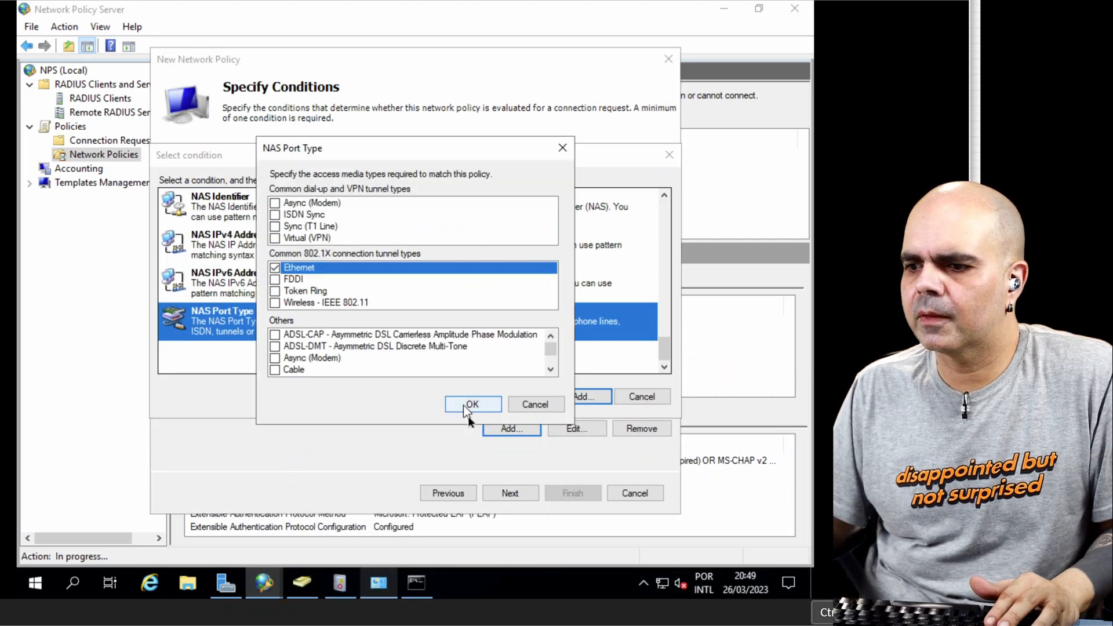
click(471, 405)
Step: Keep Access granted as the permission and add Microsoft: Smart Card or other certificate as the policy's EAP type
click(512, 493)
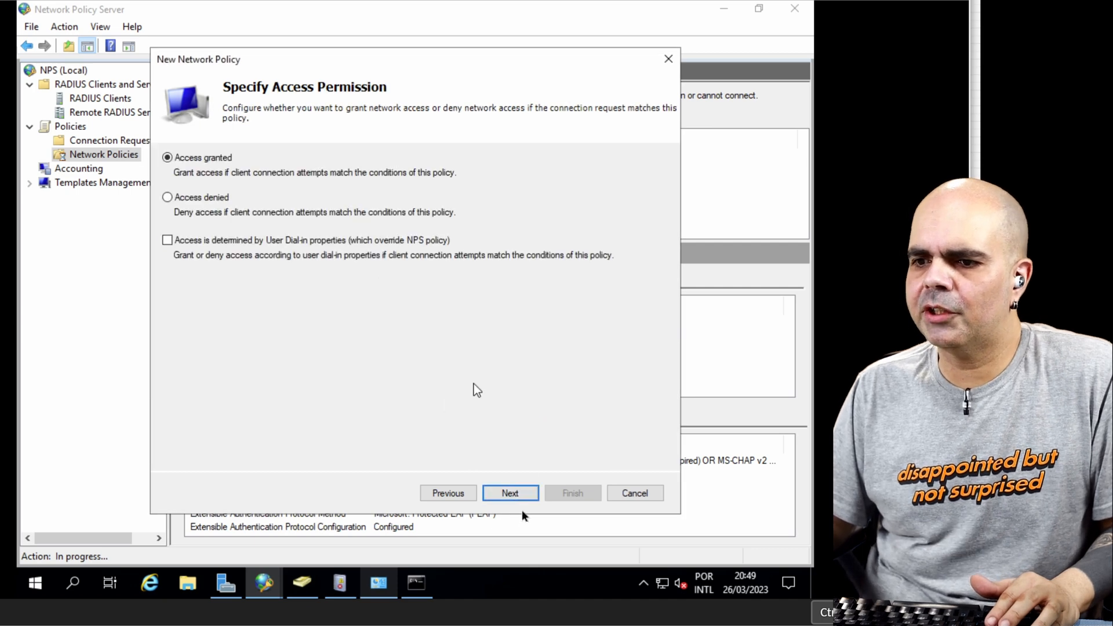
click(537, 493)
click(190, 298)
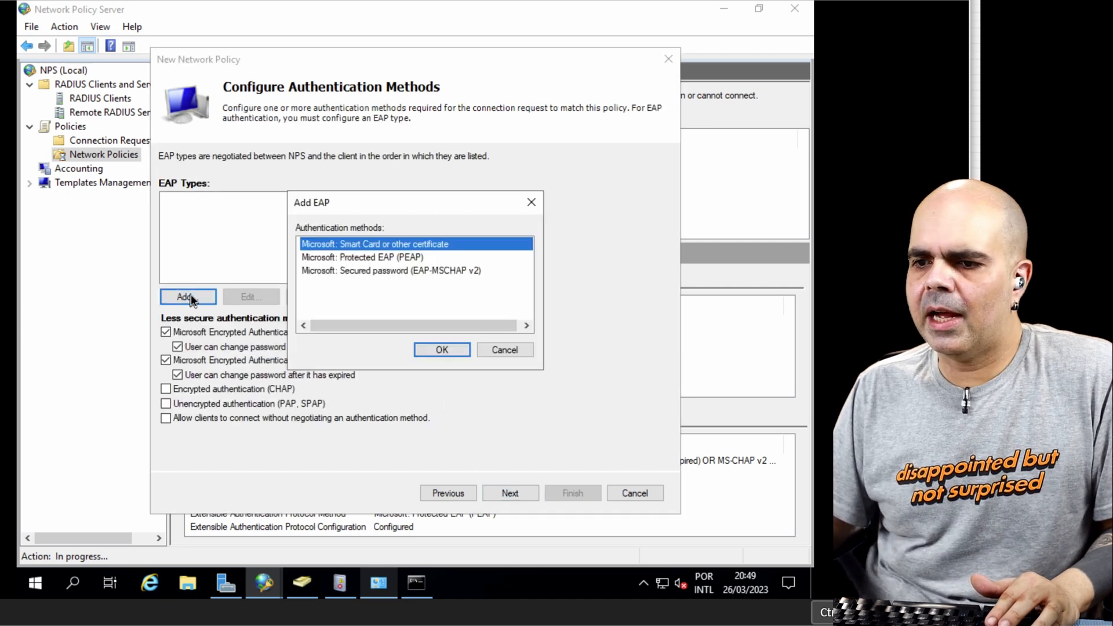
click(442, 349)
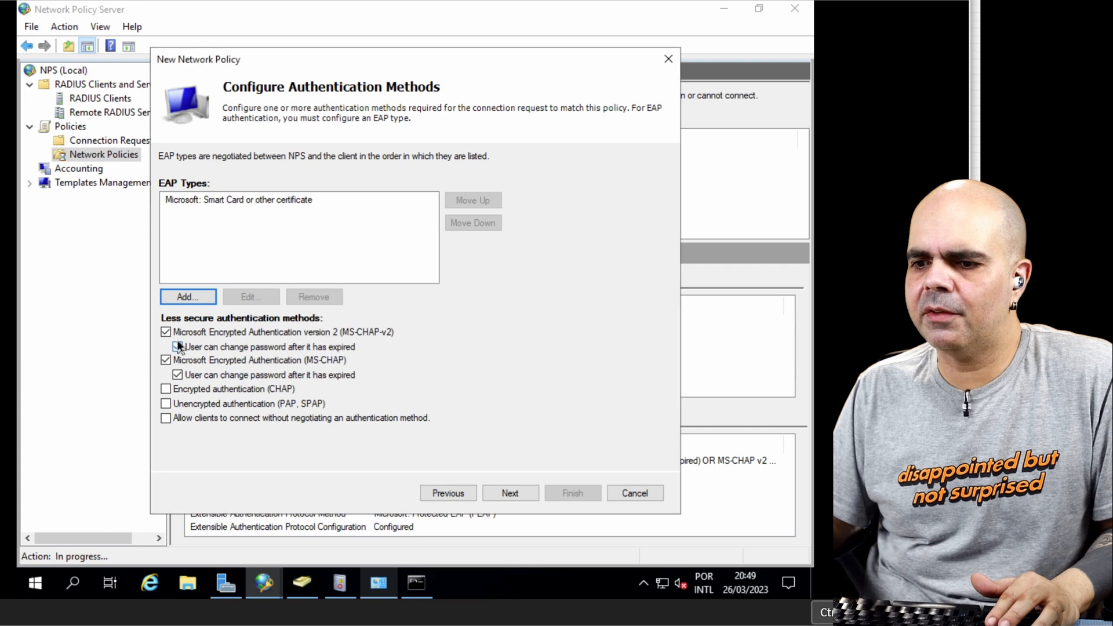
Step: Disable the MS-CHAP-v2 and MS-CHAP methods and finish the computer certificate policy with default constraints and settings
click(165, 333)
click(166, 360)
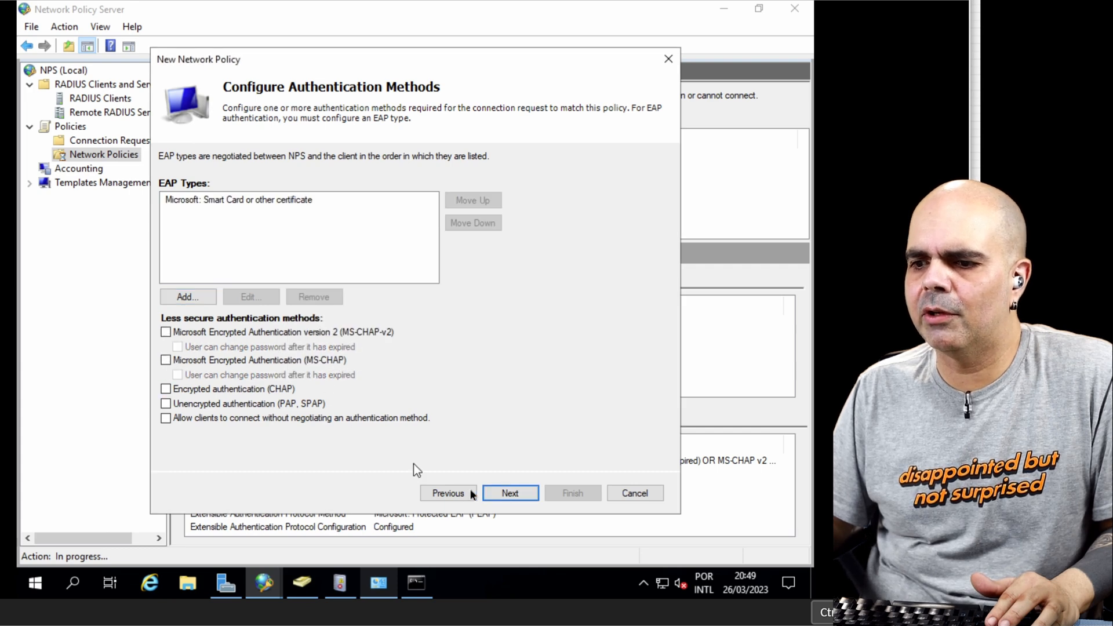
click(517, 491)
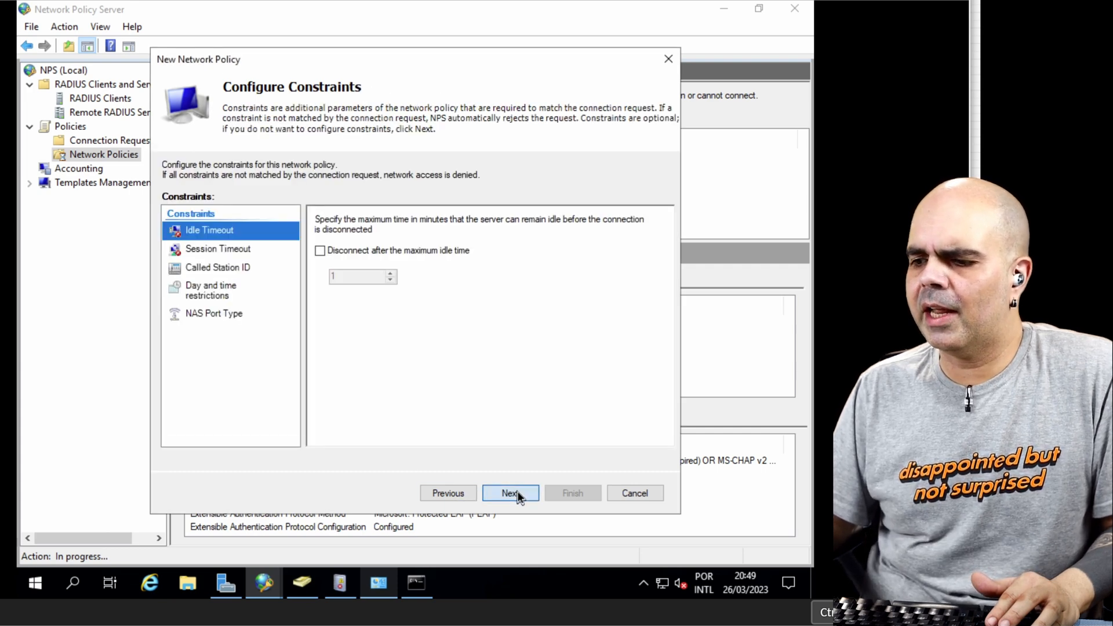
click(517, 493)
click(517, 493)
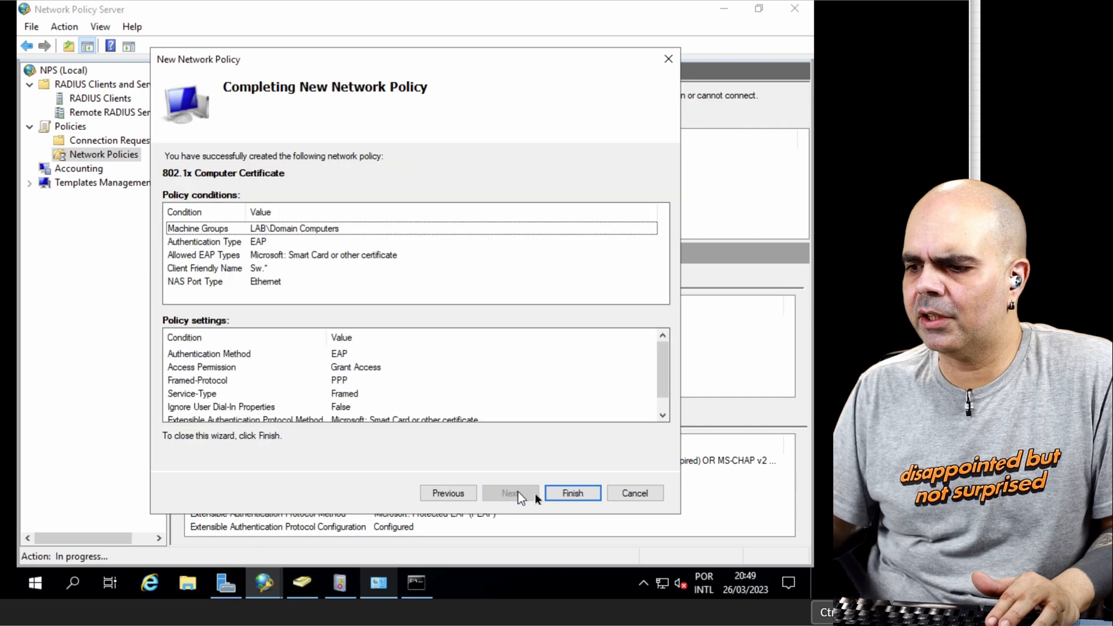
click(563, 494)
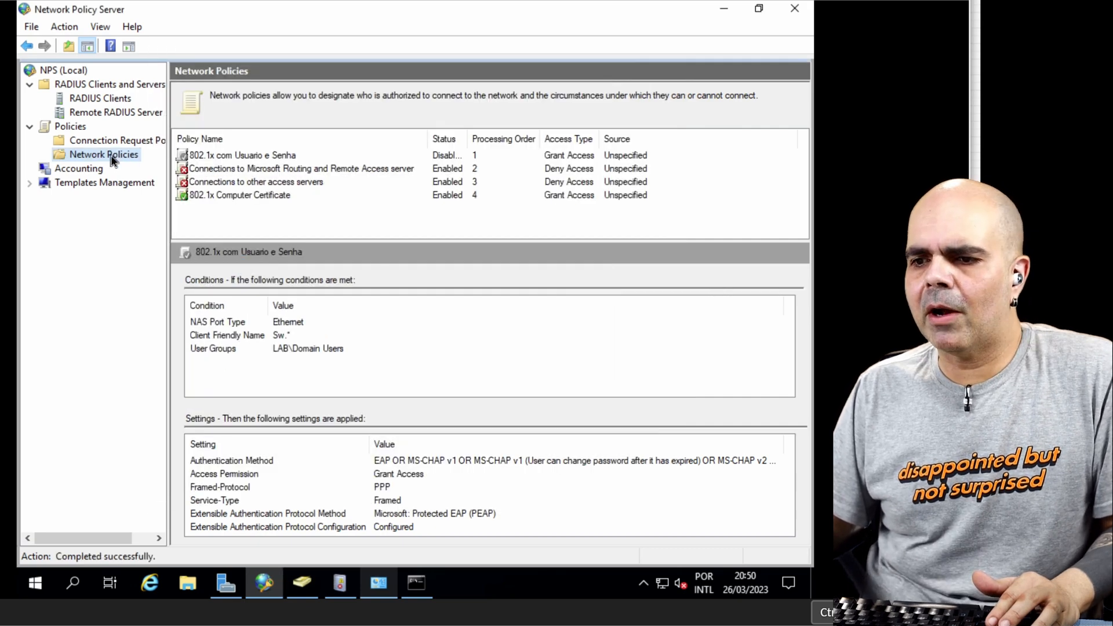
Step: Start a new network policy named 802.1x User Certificate with the network access server type left Unspecified
right_click(113, 161)
click(147, 163)
text(802.1x User Certificate)
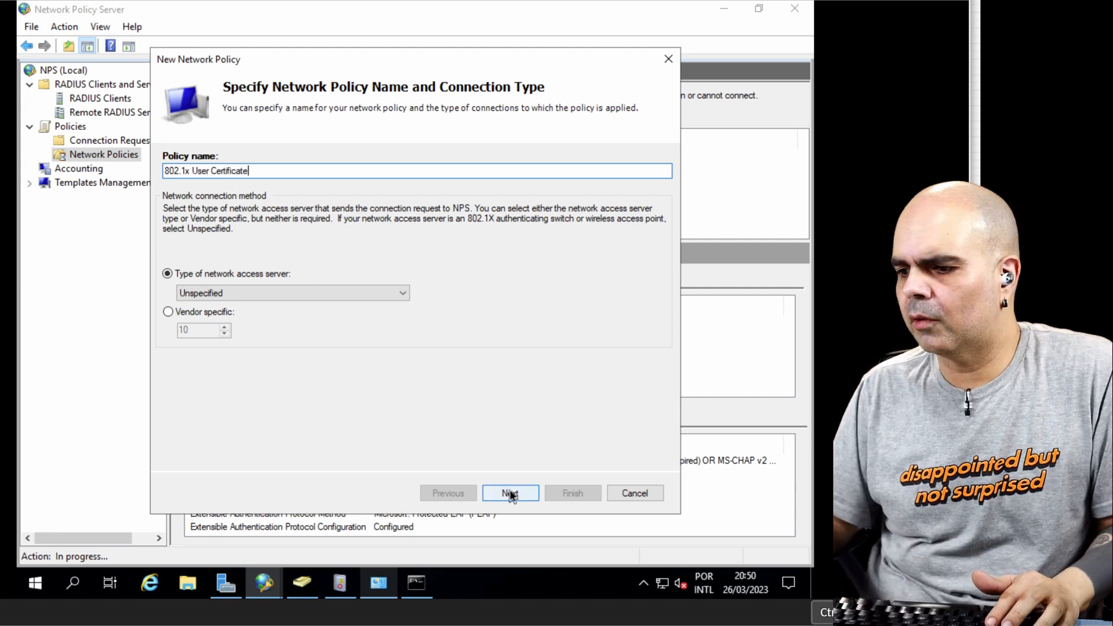
click(510, 493)
Step: Add a User Groups condition to the new policy for the Domain Users group
click(511, 429)
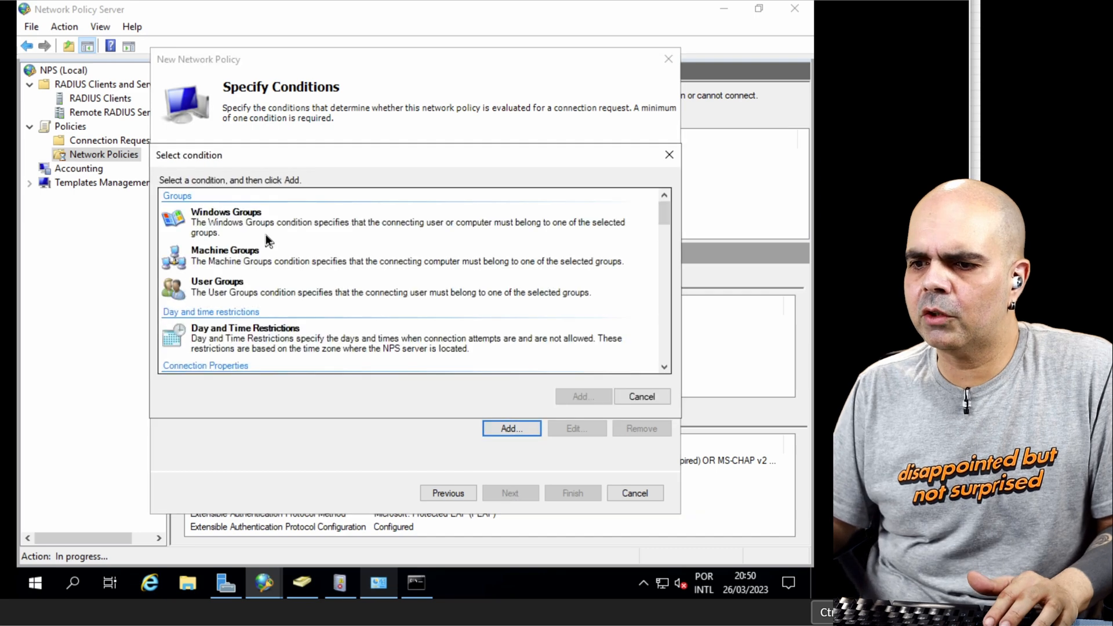
click(223, 292)
click(576, 396)
click(343, 322)
text(domain)
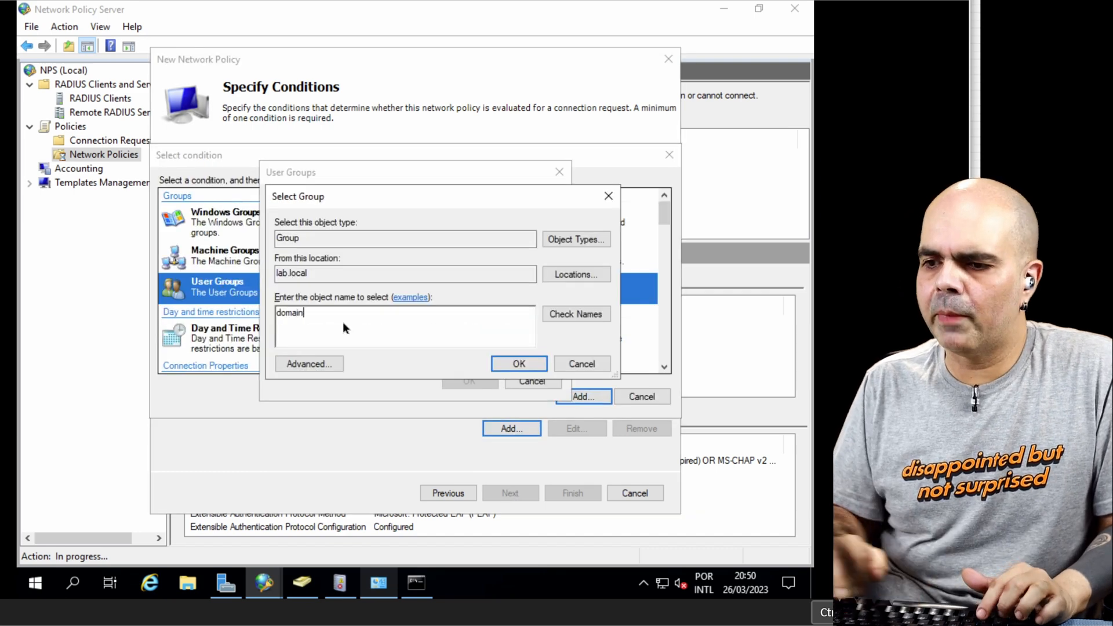
click(569, 313)
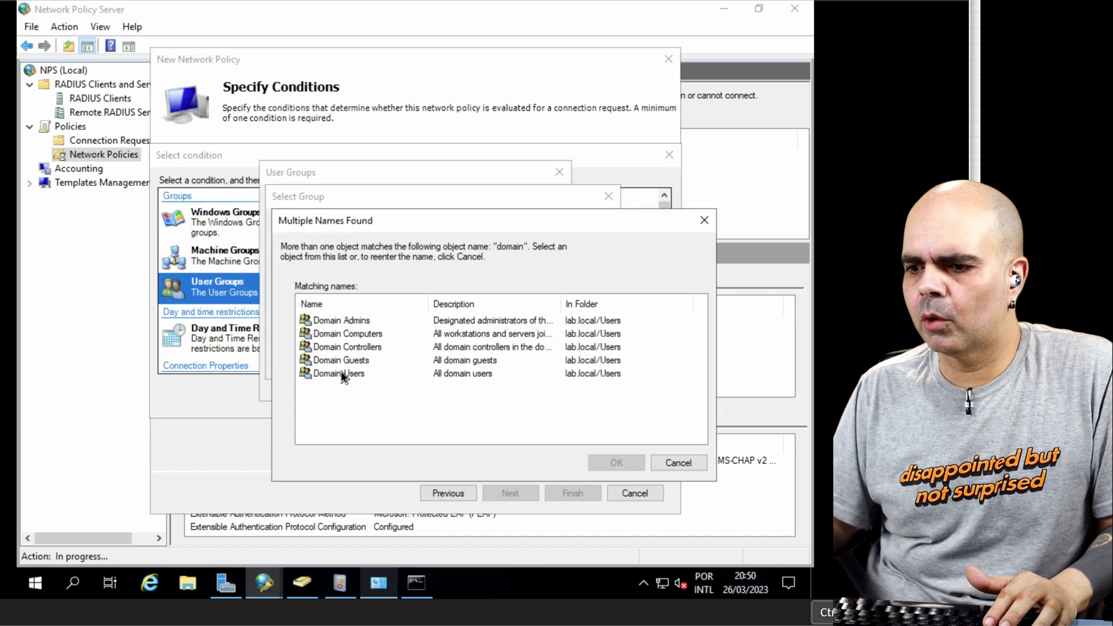
click(341, 373)
click(612, 461)
click(528, 364)
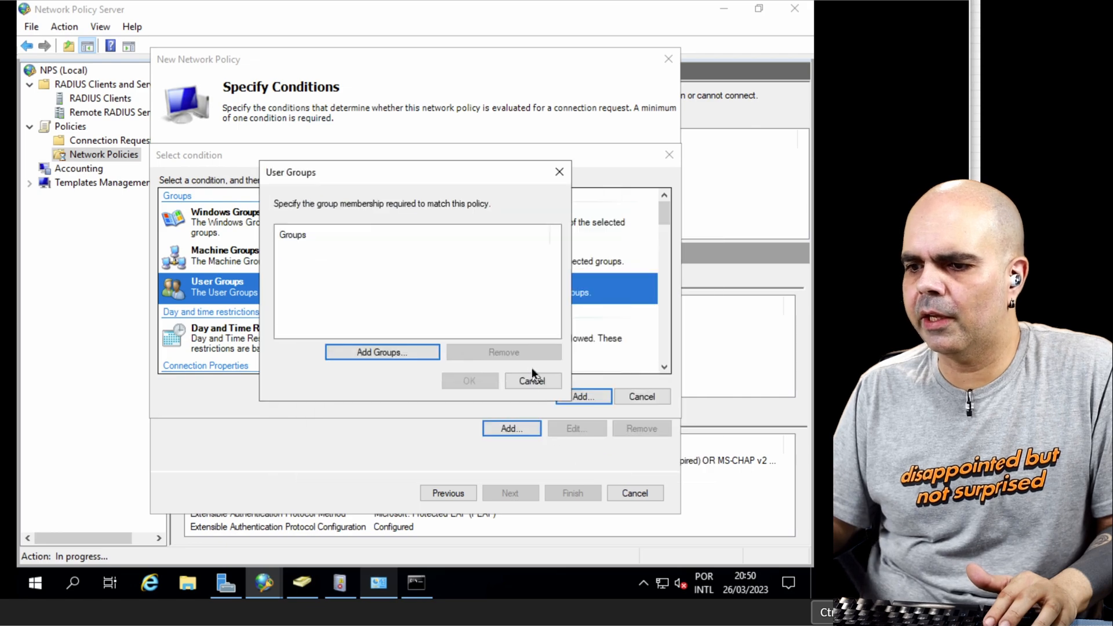
click(483, 384)
Step: Add an Authentication Type condition requiring EAP
click(509, 426)
scroll(411, 280, down, 5)
click(348, 204)
click(582, 397)
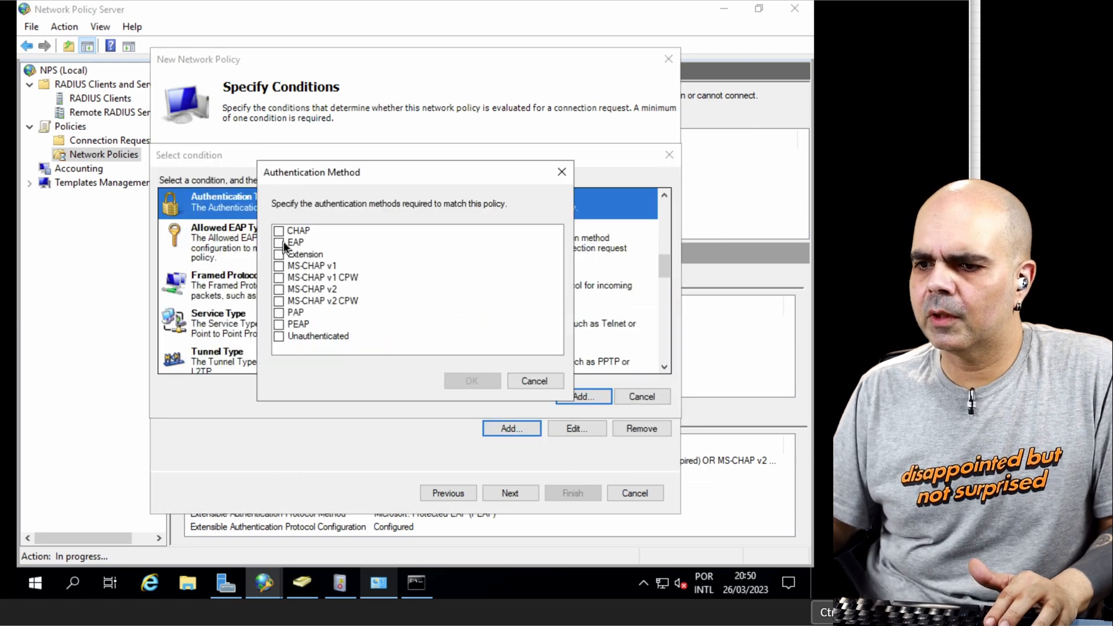
click(280, 243)
click(471, 381)
Step: Add an Allowed EAP Types condition for Microsoft: Smart Card or other certificate
click(512, 428)
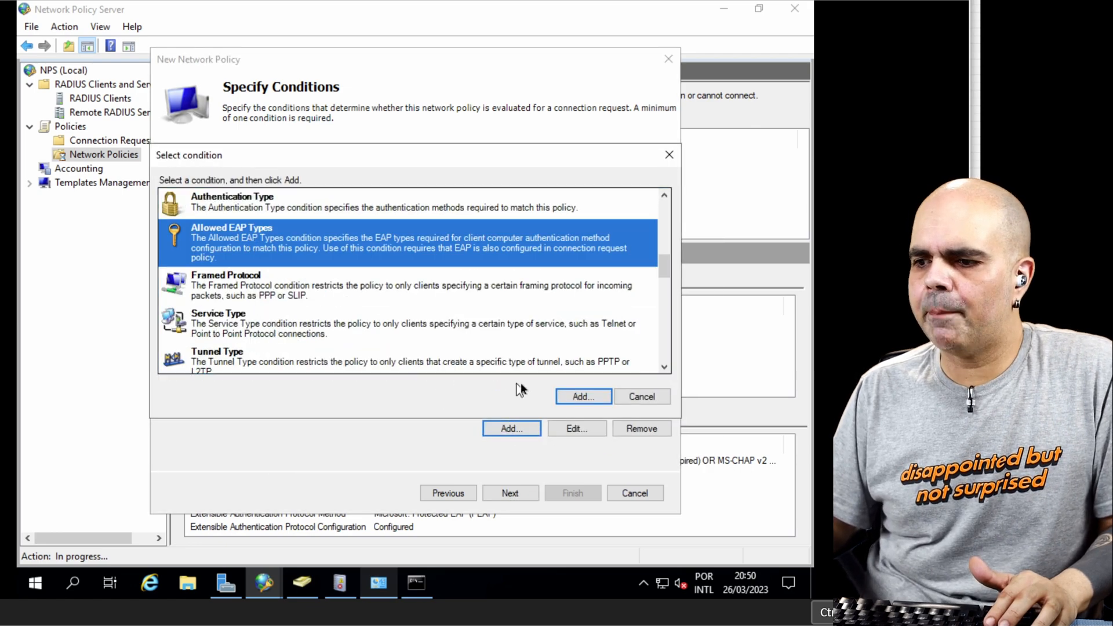
click(589, 396)
click(280, 242)
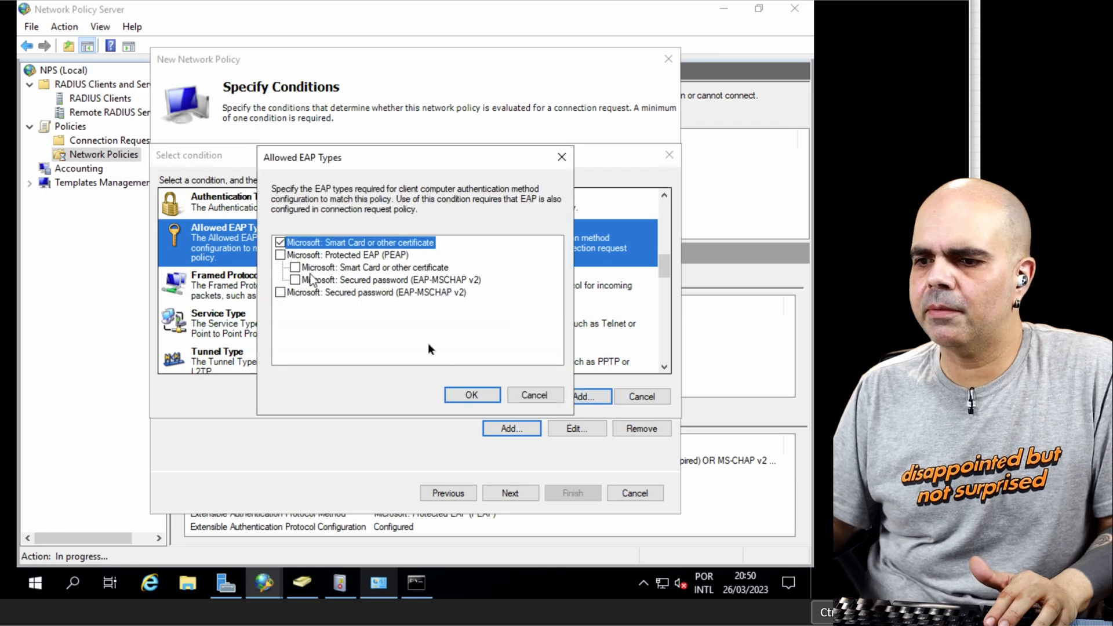
click(471, 395)
Step: Add a Client Friendly Name condition with the pattern Sw.* to the user certificate policy
key(Return)
scroll(325, 308, down, 5)
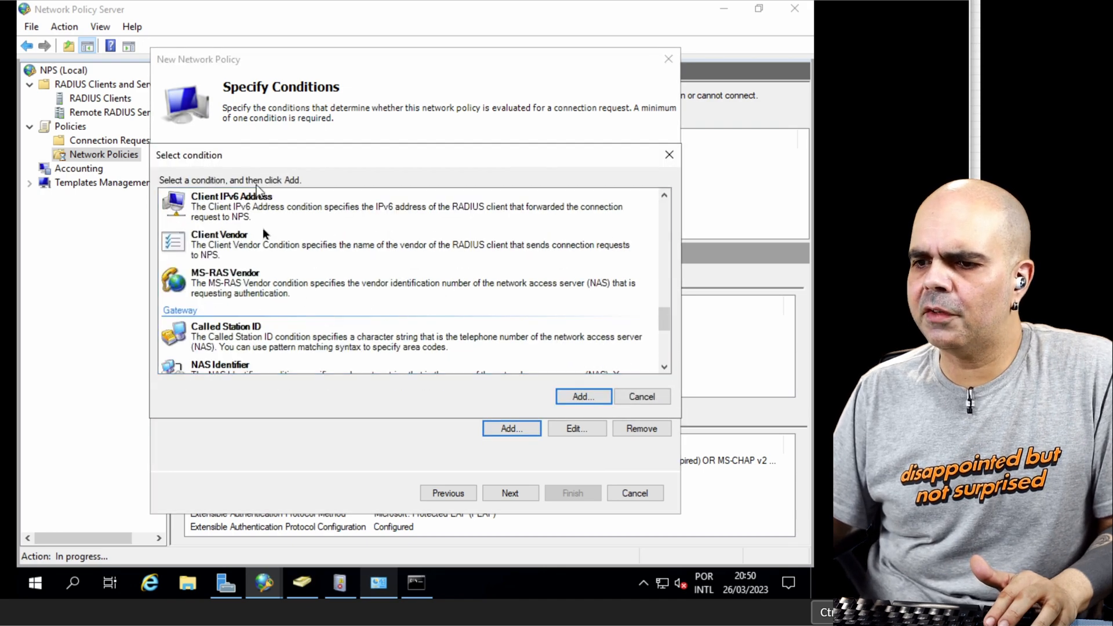
scroll(661, 206, up, 3)
double_click(347, 237)
text(Sw.*)
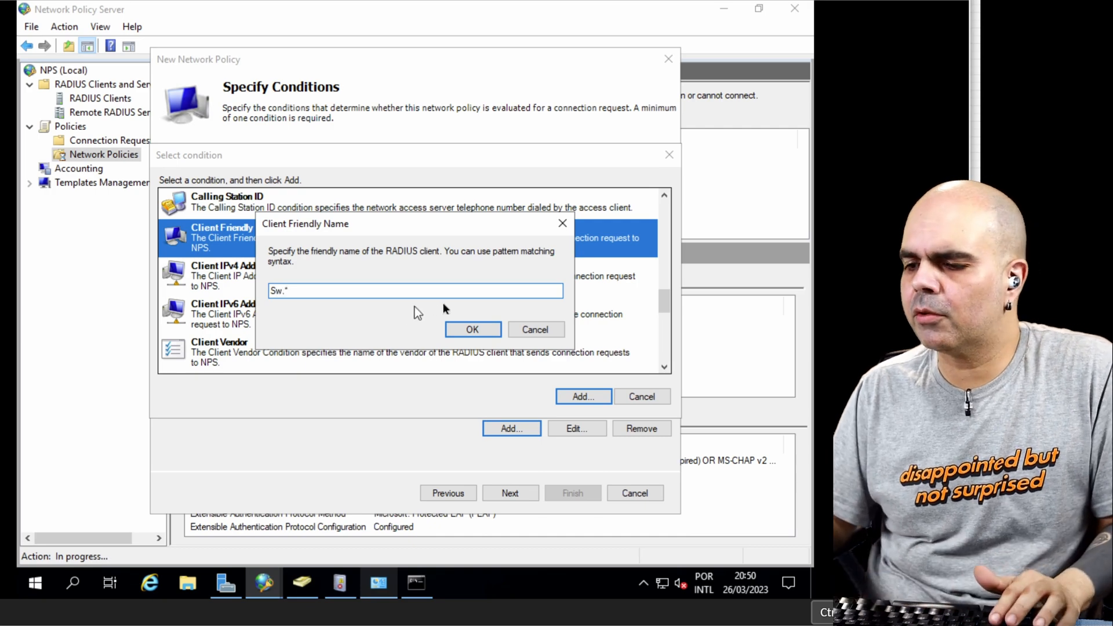
key(Return)
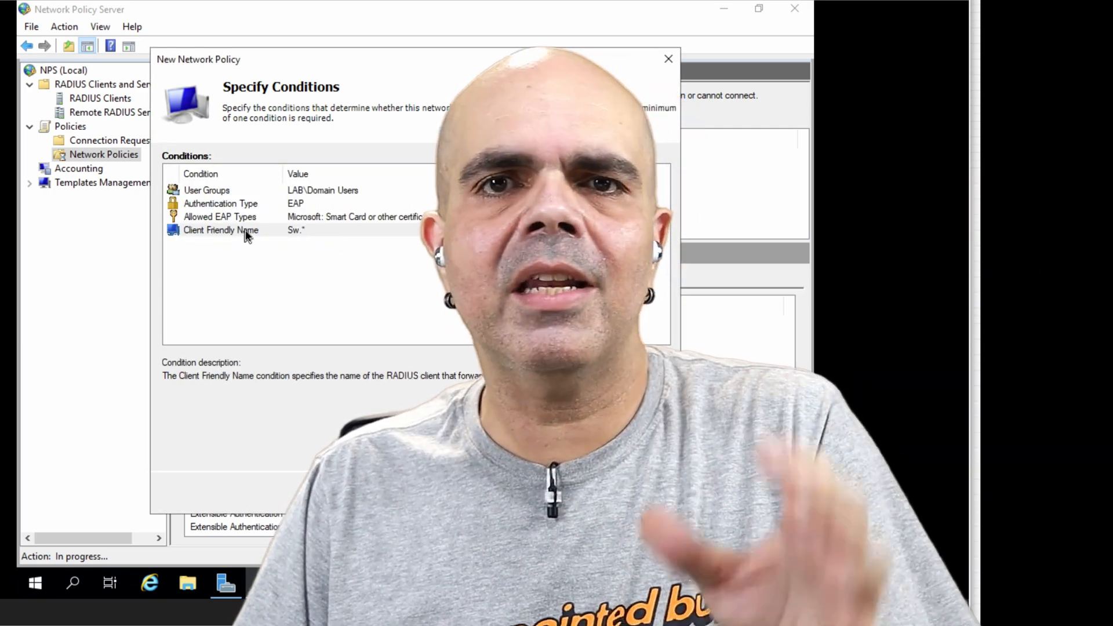
key(Tab)
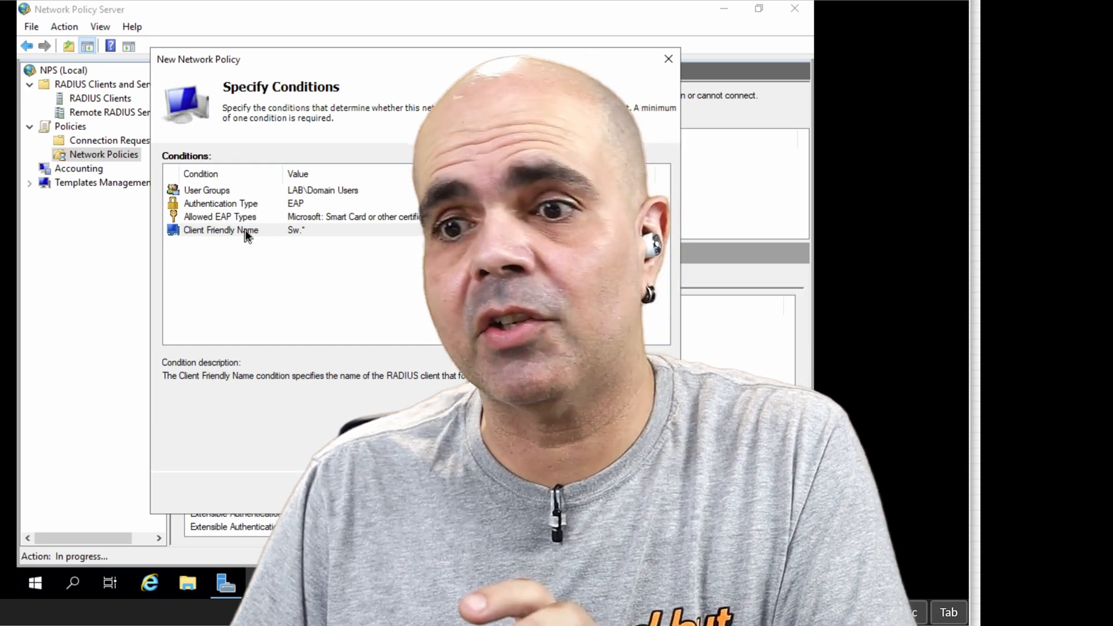
key(Escape)
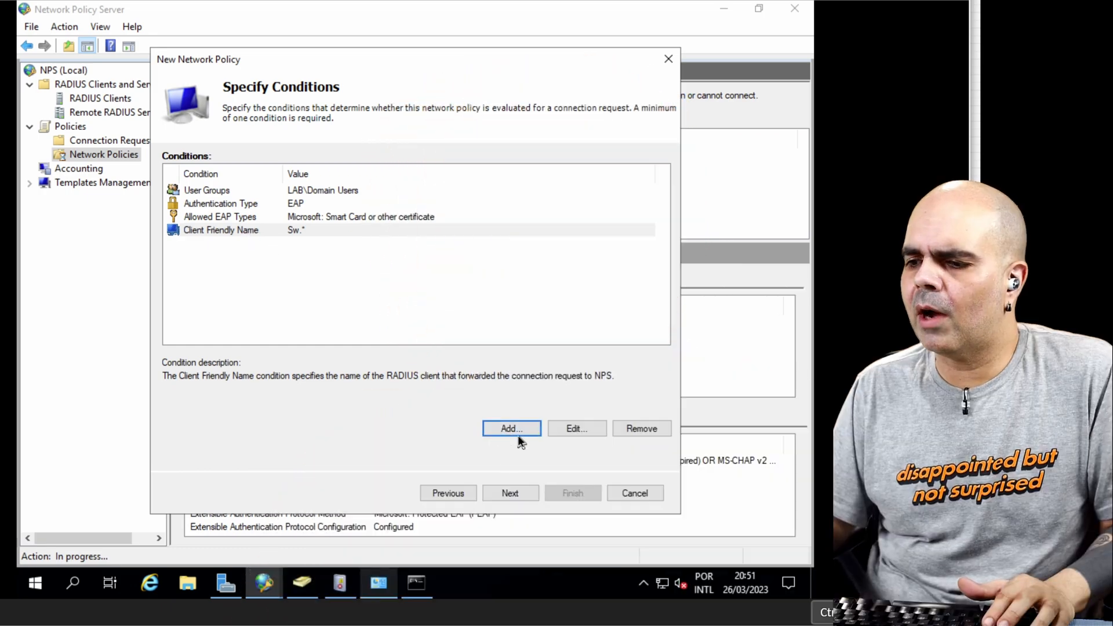
Step: Add a NAS Port Type condition for Ethernet under the common 802.1X connection types of the user certificate policy
click(519, 435)
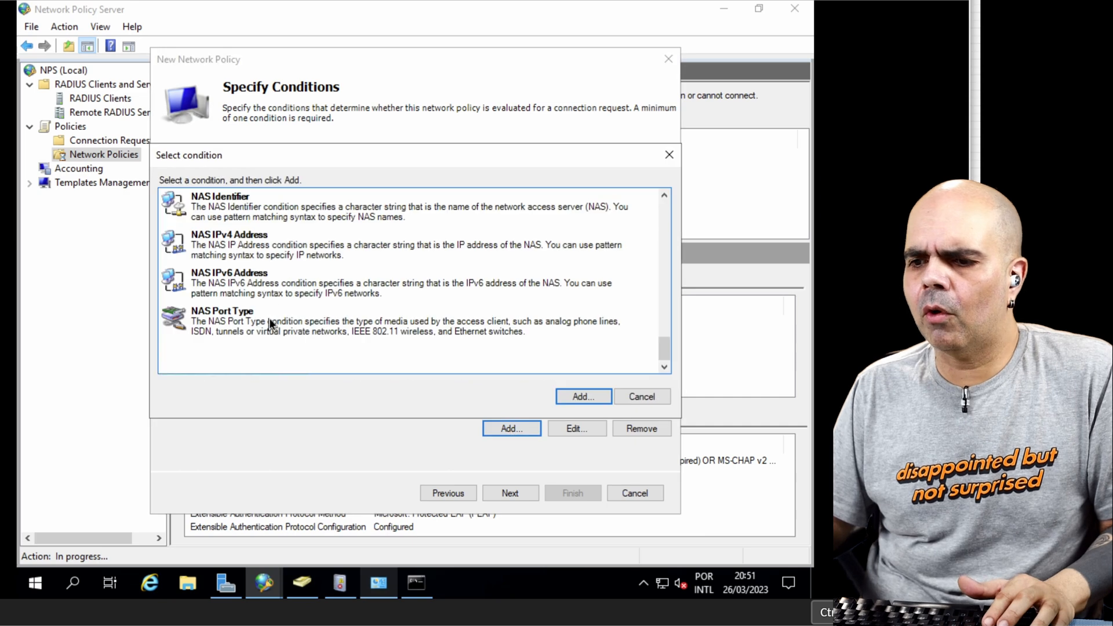
click(275, 319)
click(580, 397)
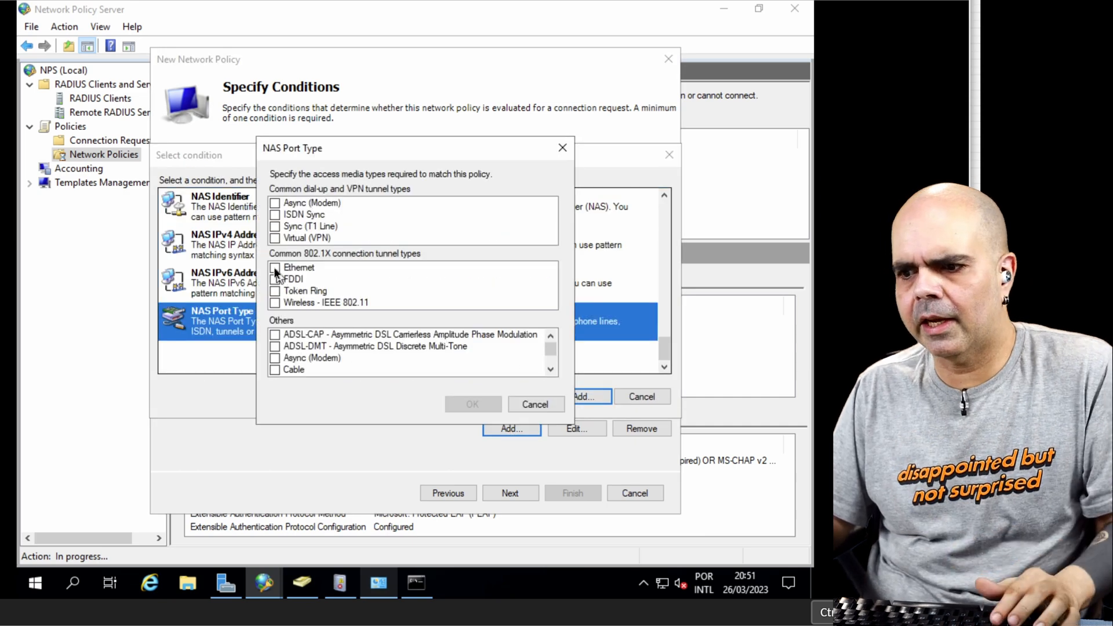
click(275, 268)
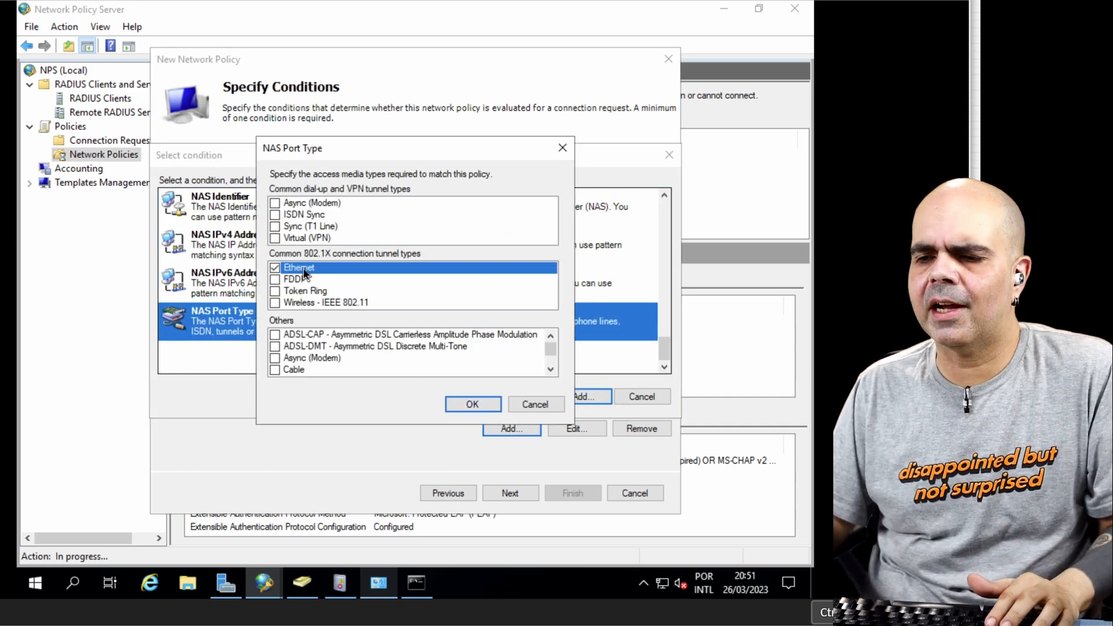
click(472, 404)
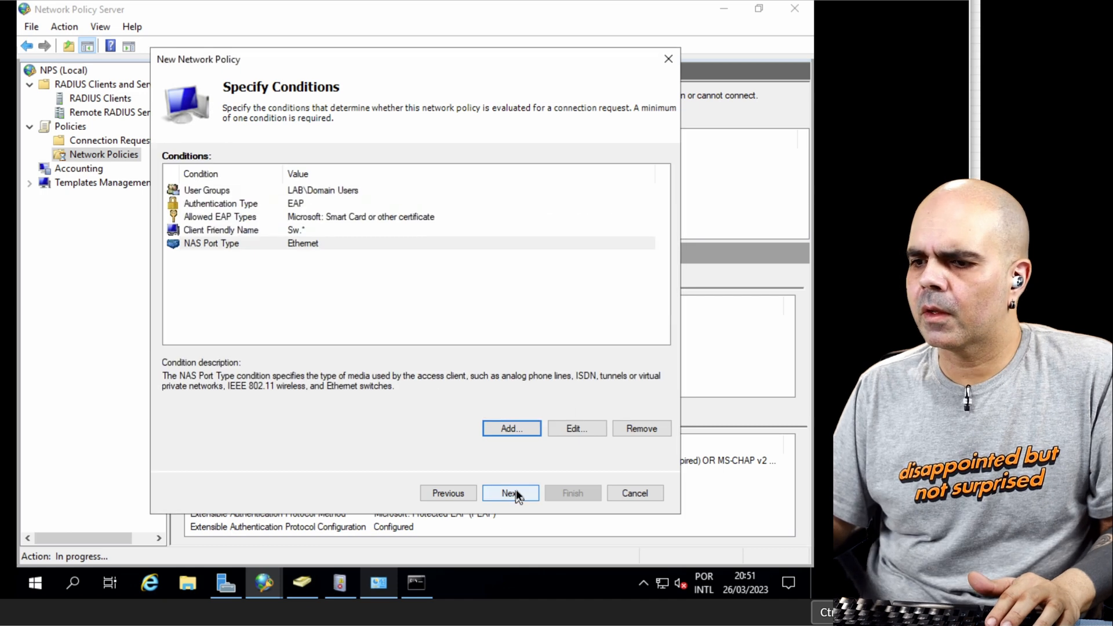
Step: Accept the default access permission and add Microsoft: Smart Card or other certificate as the user policy's EAP type
click(516, 491)
click(516, 490)
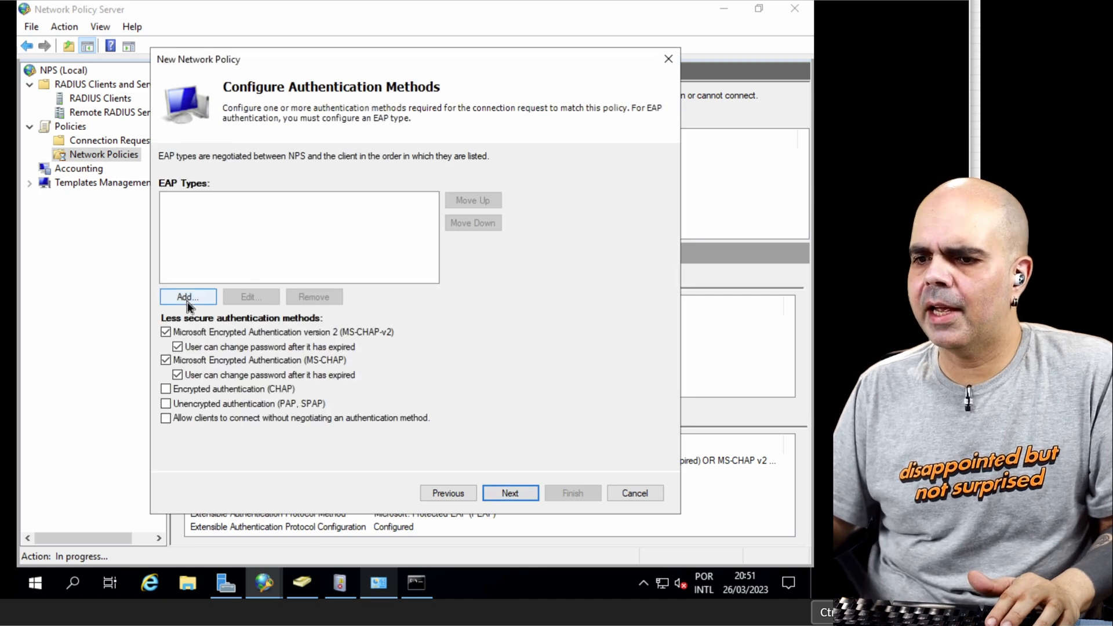
click(190, 297)
click(442, 349)
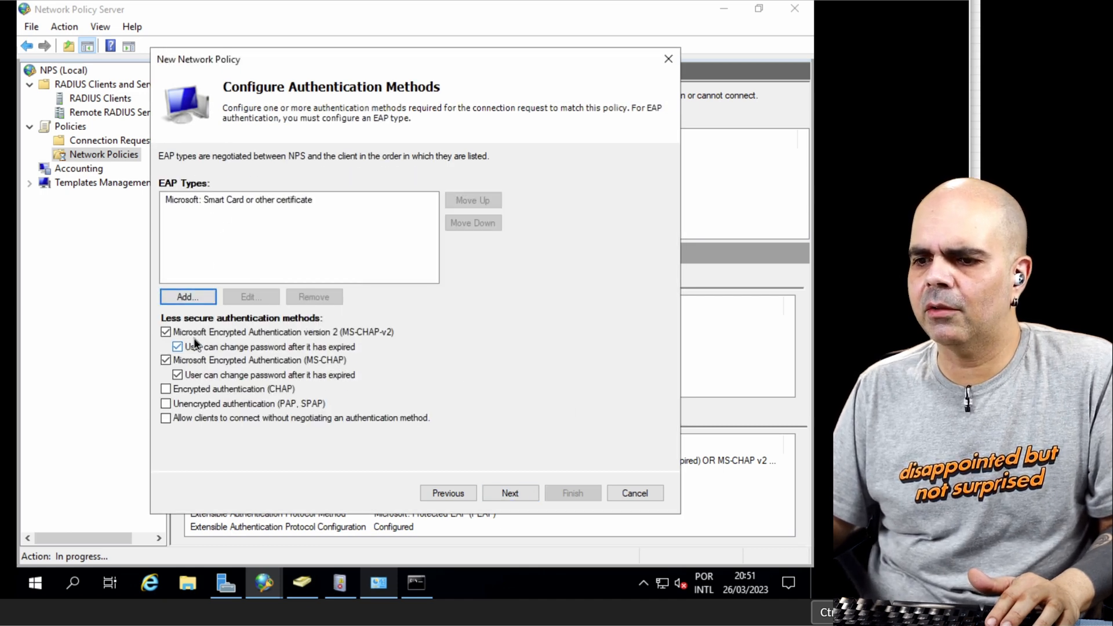
Step: Disable the MS-CHAP-v2 and MS-CHAP methods and finish the user certificate policy with default constraints and settings
click(180, 332)
click(166, 360)
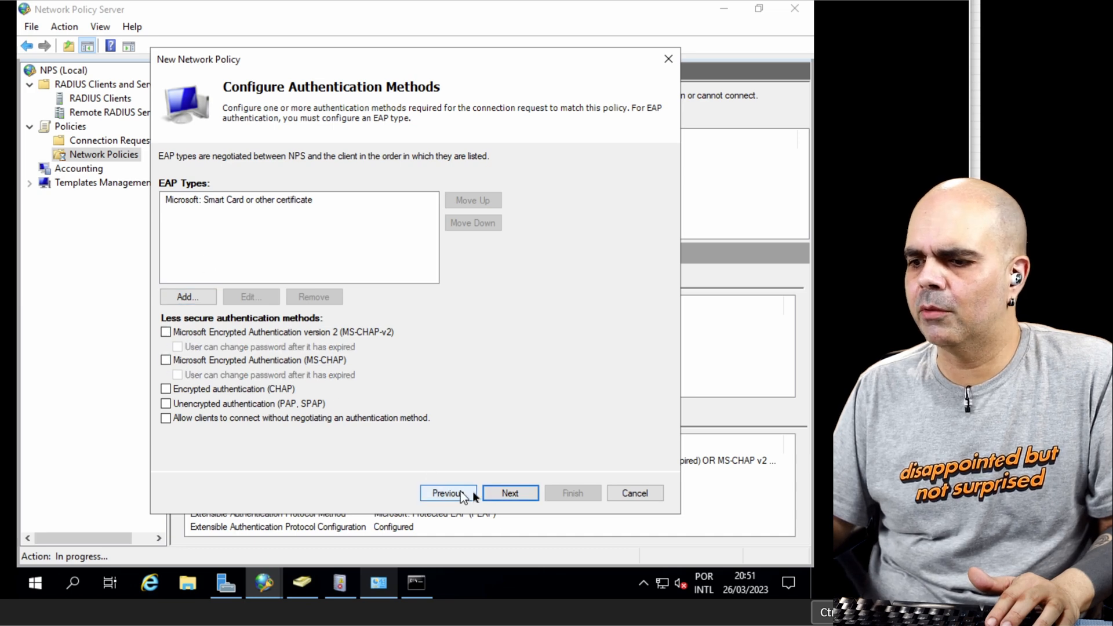
click(516, 497)
click(517, 496)
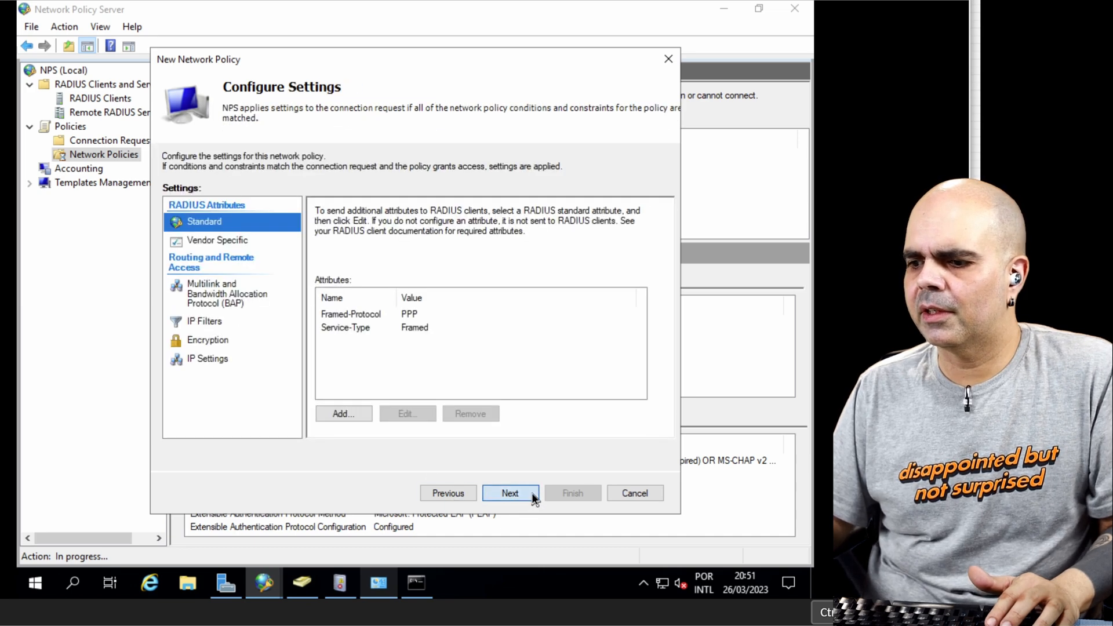
click(572, 491)
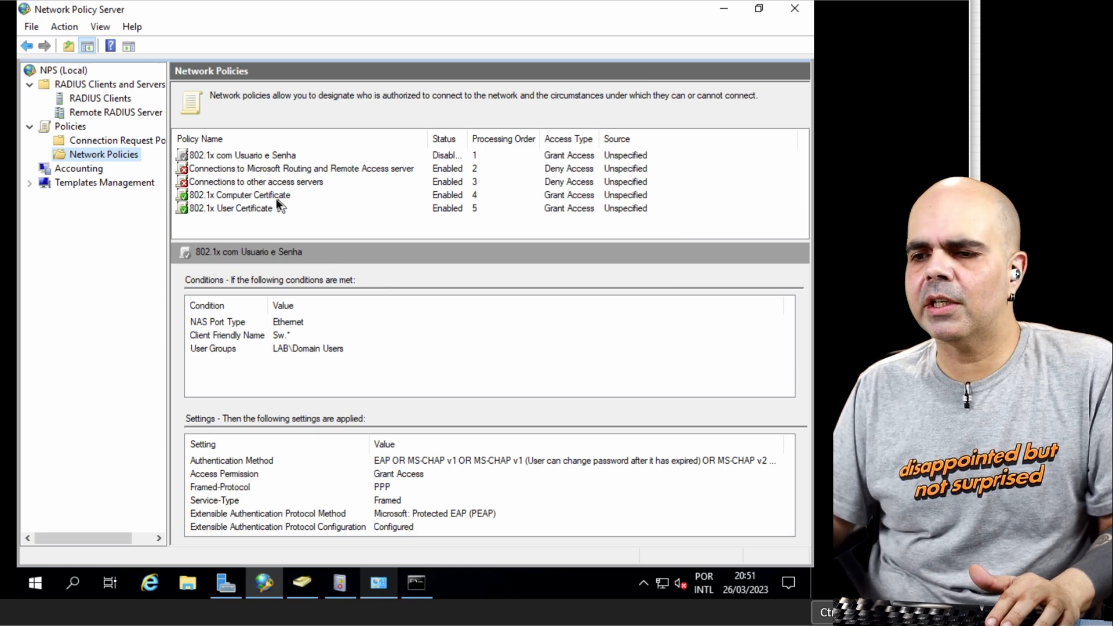
Step: Move the 802.1x Computer Certificate policy above the two deny policies and raise the 802.1x User Certificate policy in the processing order
click(251, 196)
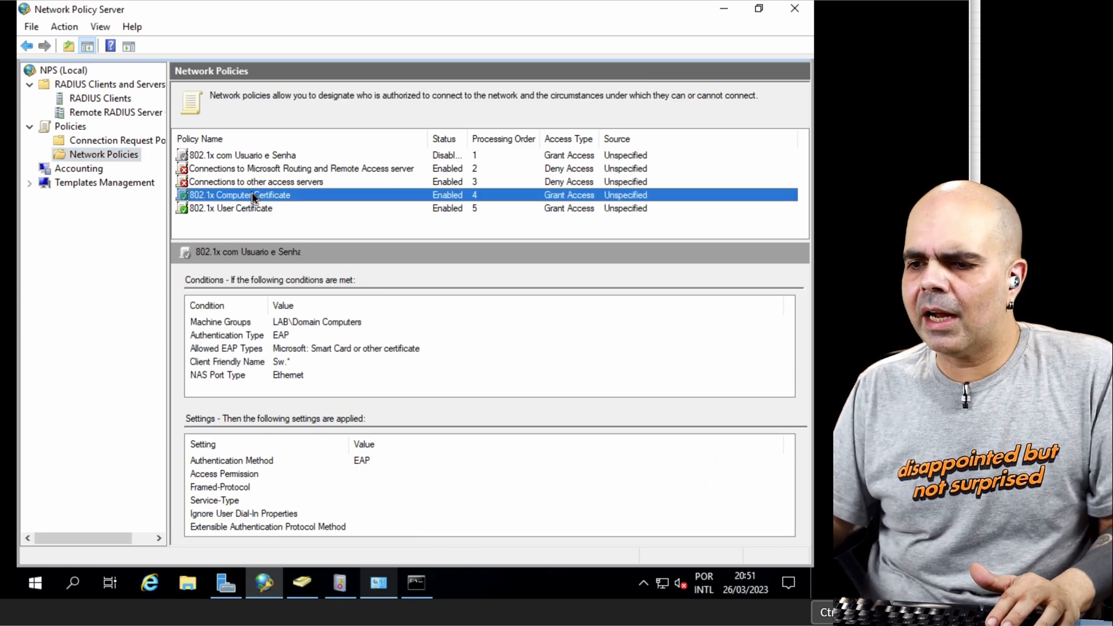
right_click(290, 195)
click(301, 199)
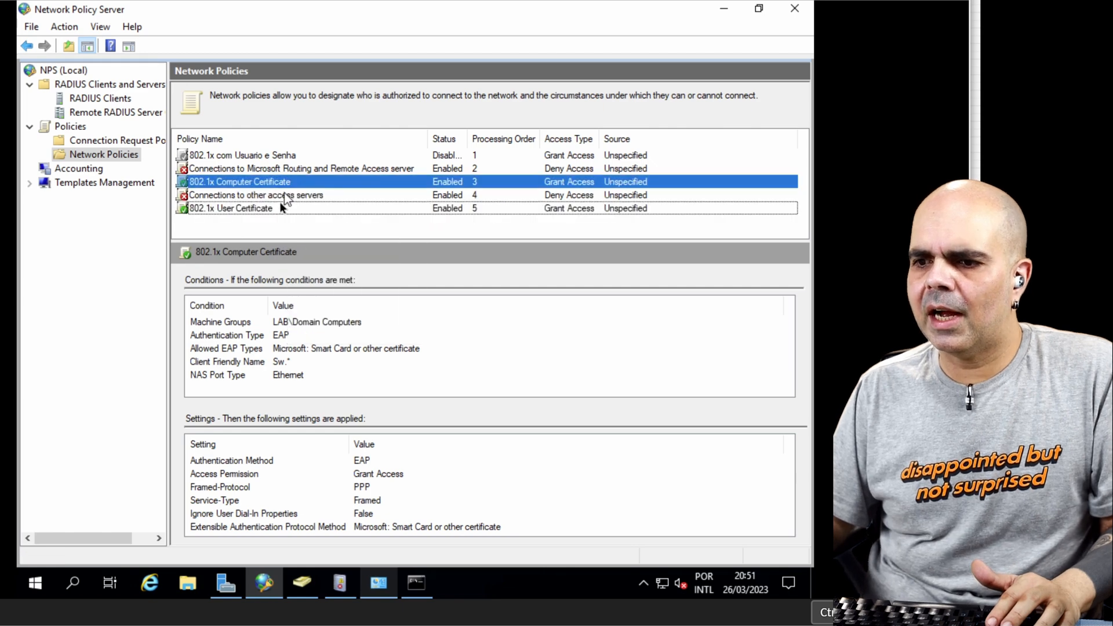
right_click(290, 176)
click(315, 188)
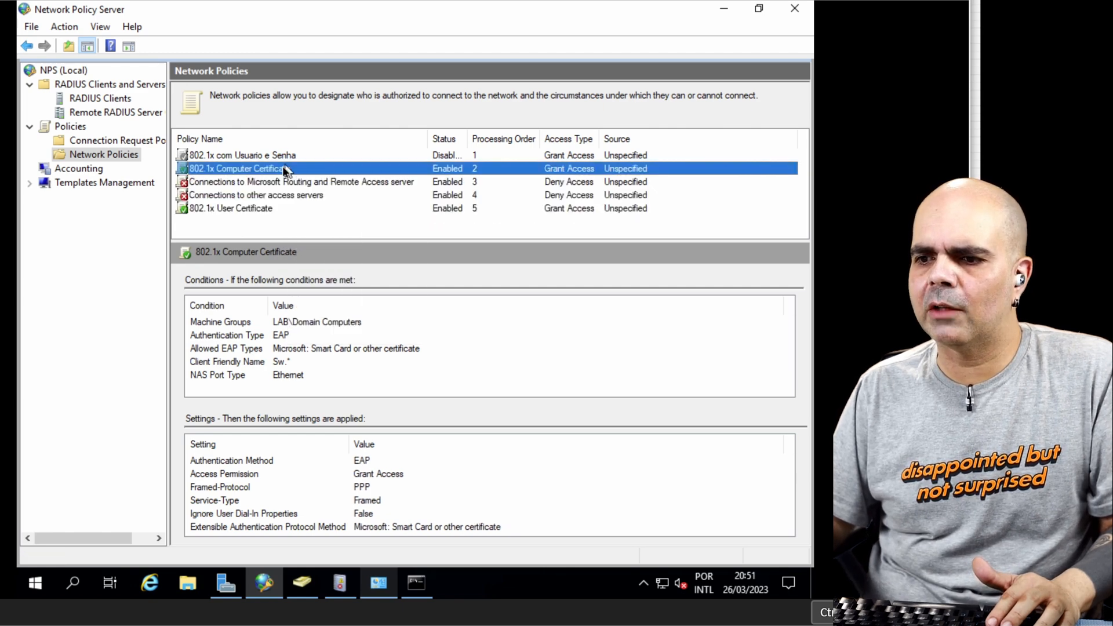
right_click(282, 165)
click(304, 180)
right_click(323, 197)
click(335, 206)
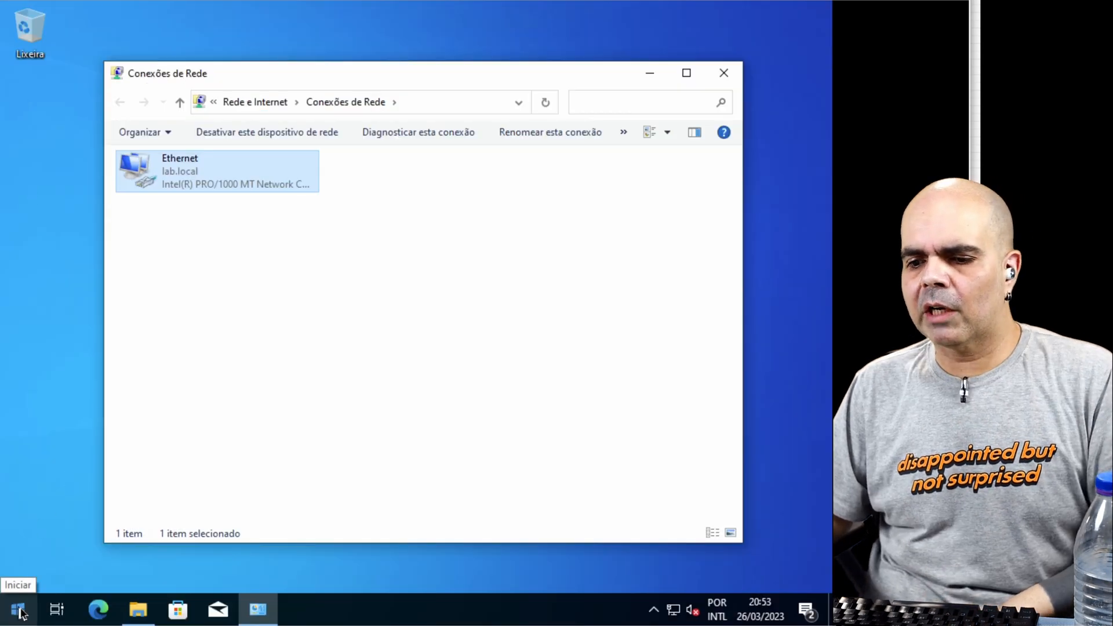
Step: Switch to the Windows client and open an empty Microsoft Management Console (mmc)
click(19, 610)
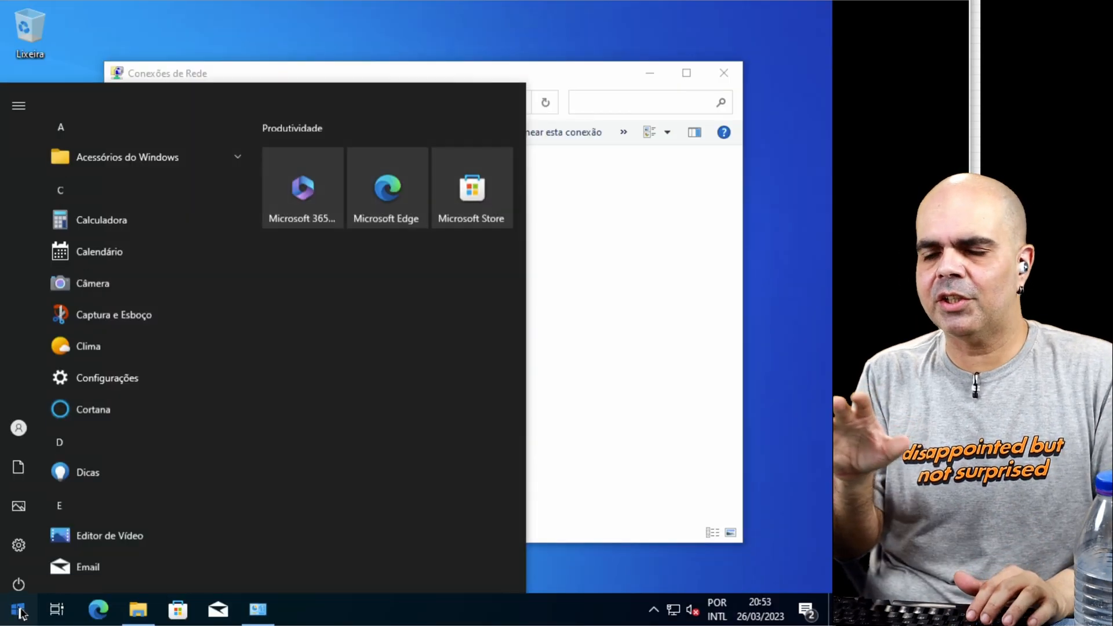
text(mmc)
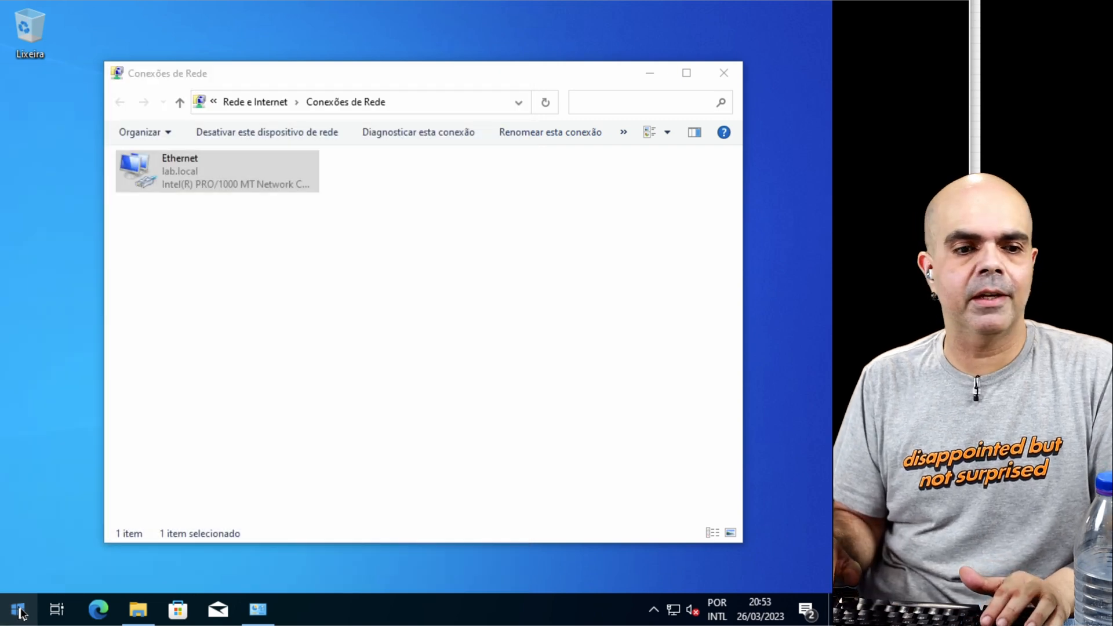
key(Return)
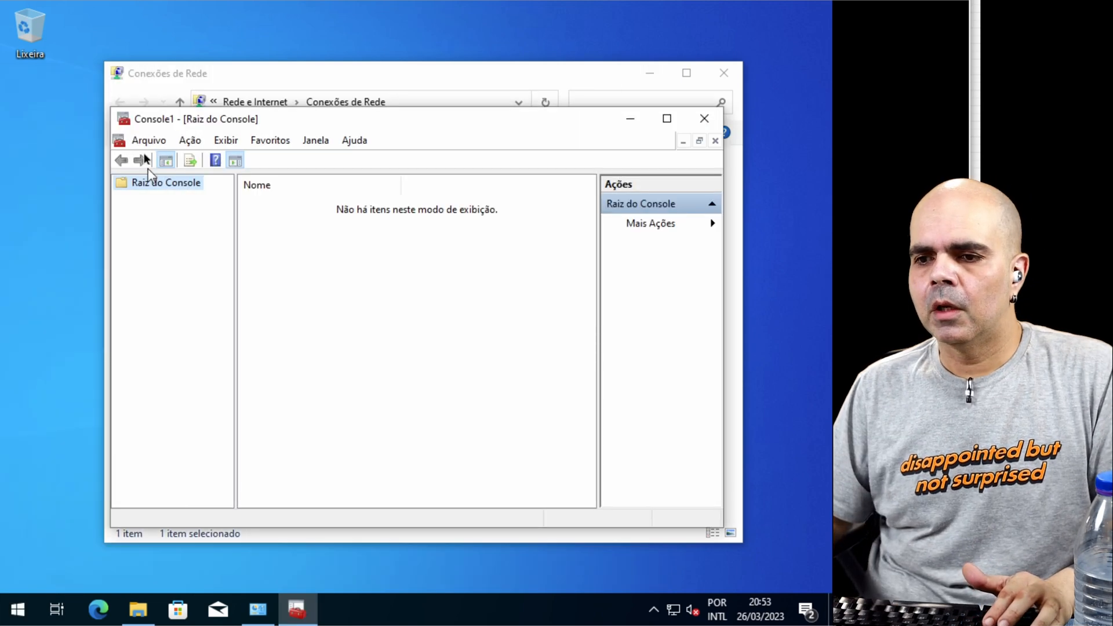
Step: Add the Certificados snap-in to the console twice, for the current user account and for the local computer account
click(142, 145)
click(190, 238)
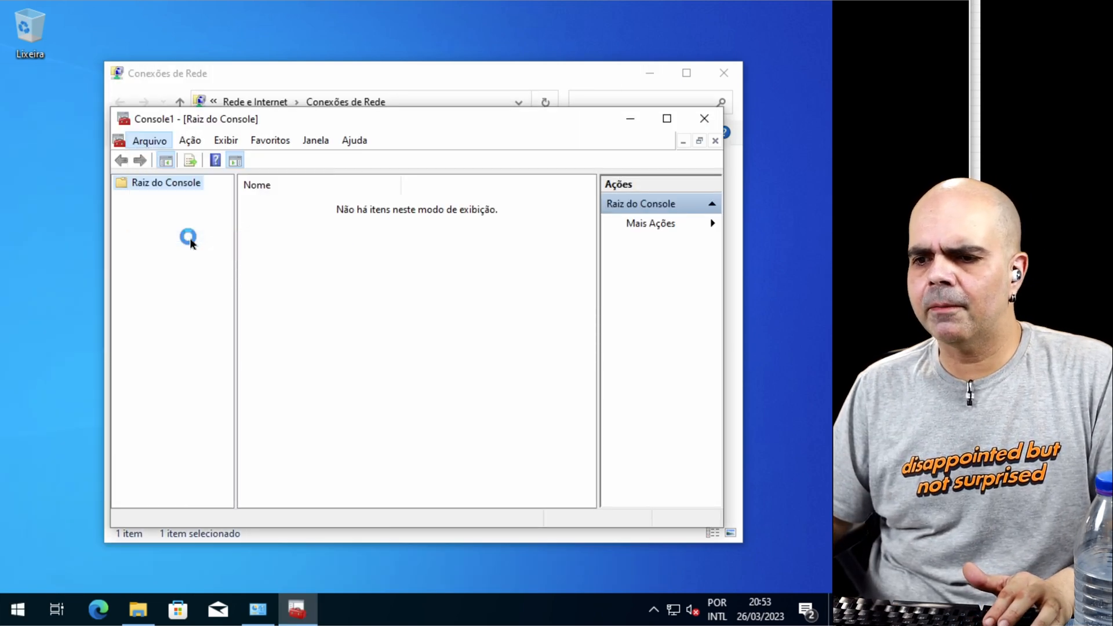
click(191, 242)
click(381, 307)
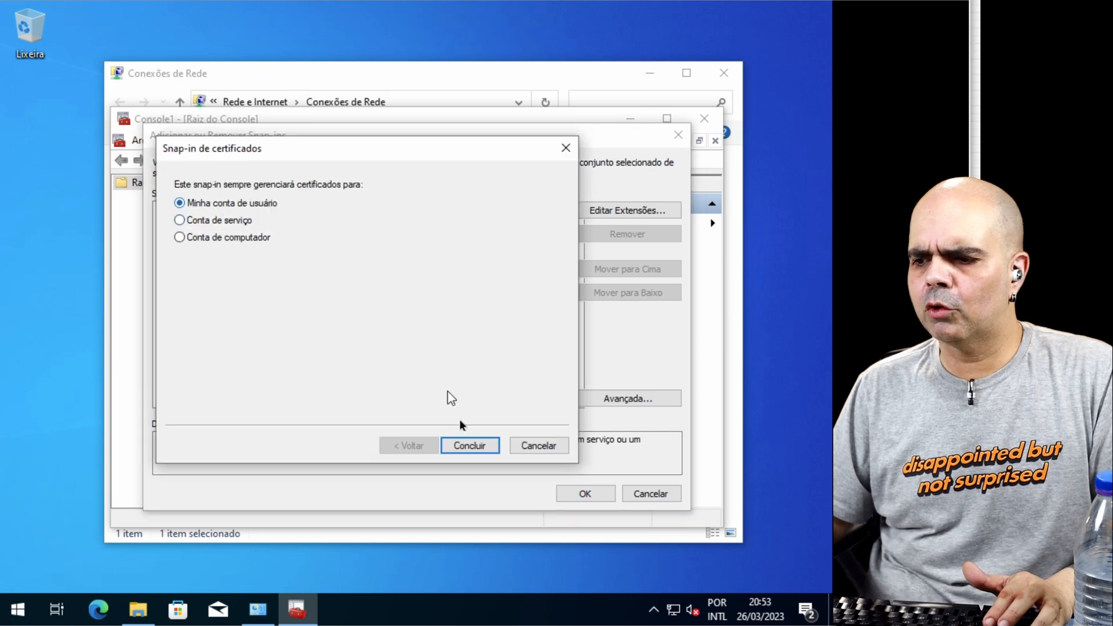
click(465, 447)
double_click(200, 244)
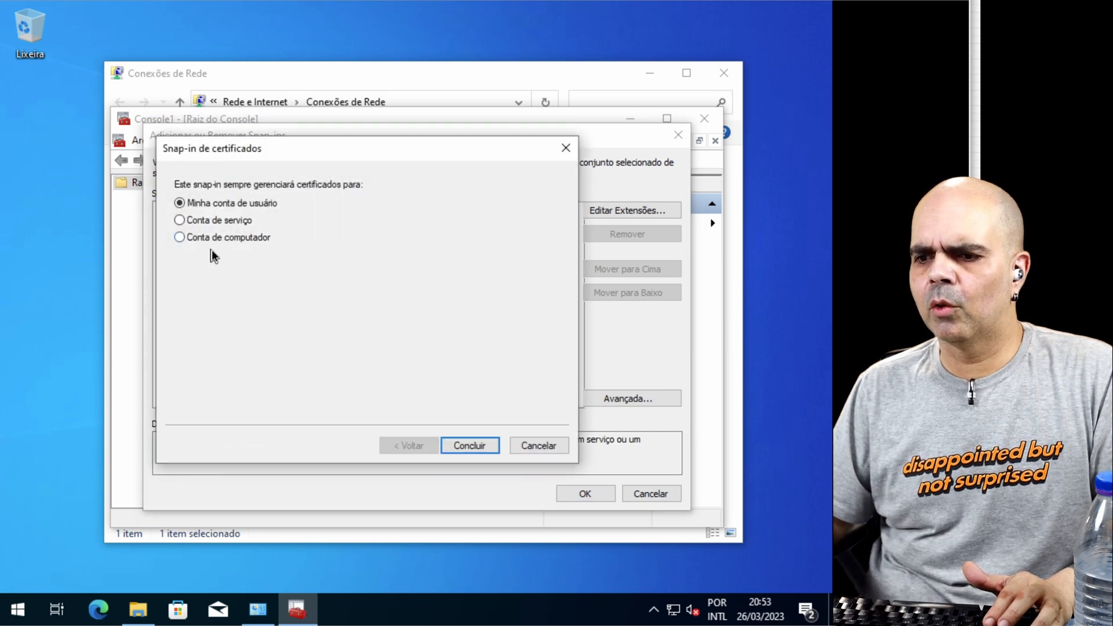
click(472, 447)
click(472, 447)
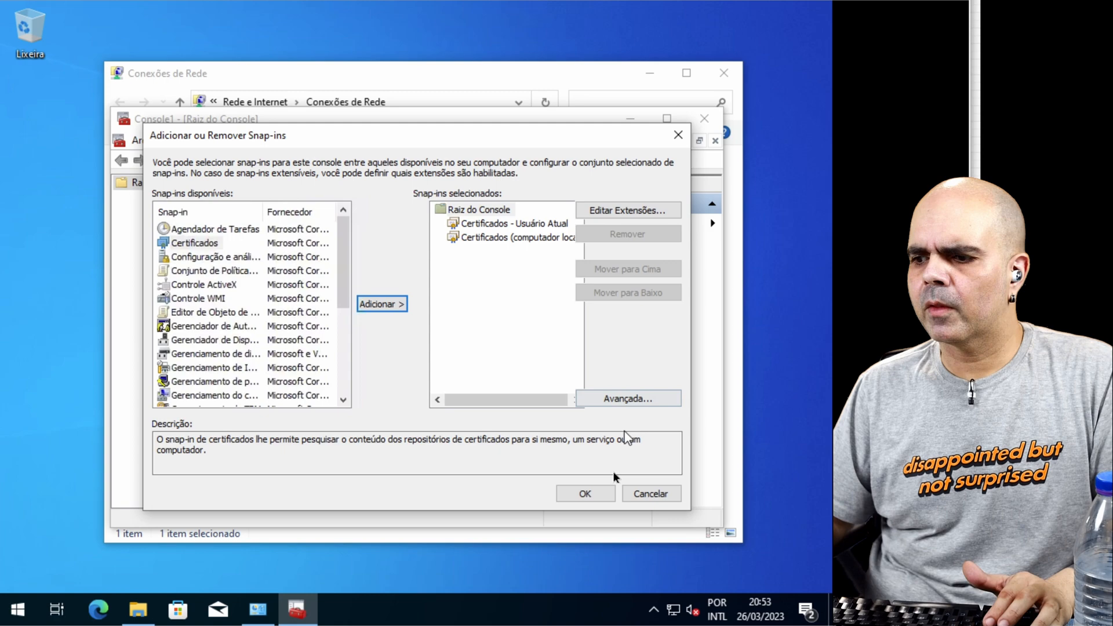
click(585, 493)
Step: Maximize the console, widen its tree, and examine the current user's Pessoal certificate store
click(666, 119)
drag(123, 213, 246, 213)
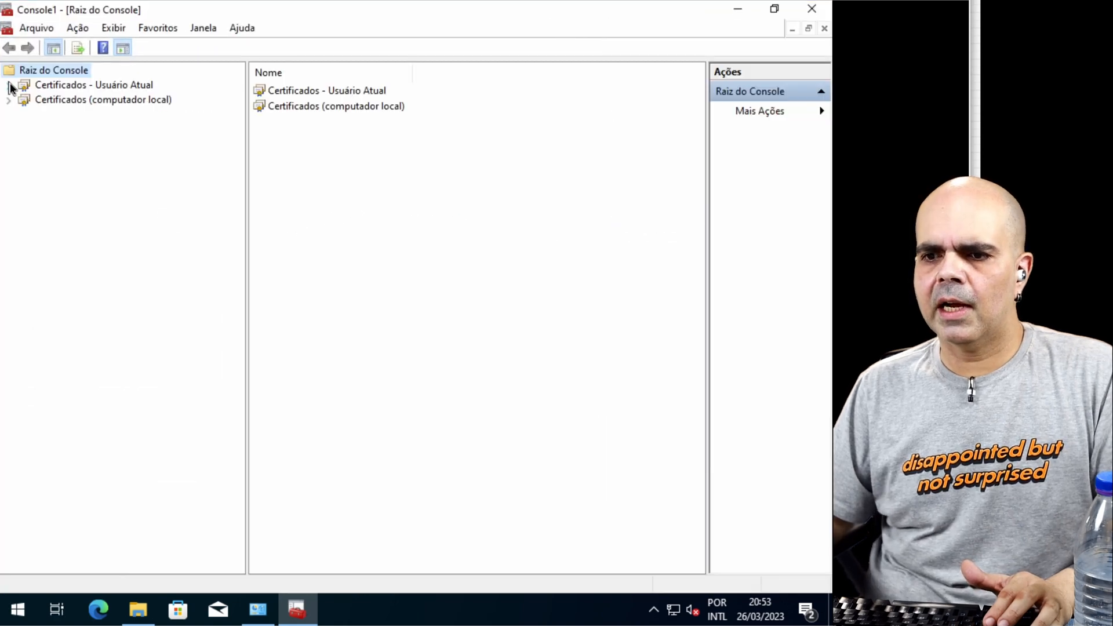
click(9, 85)
click(65, 102)
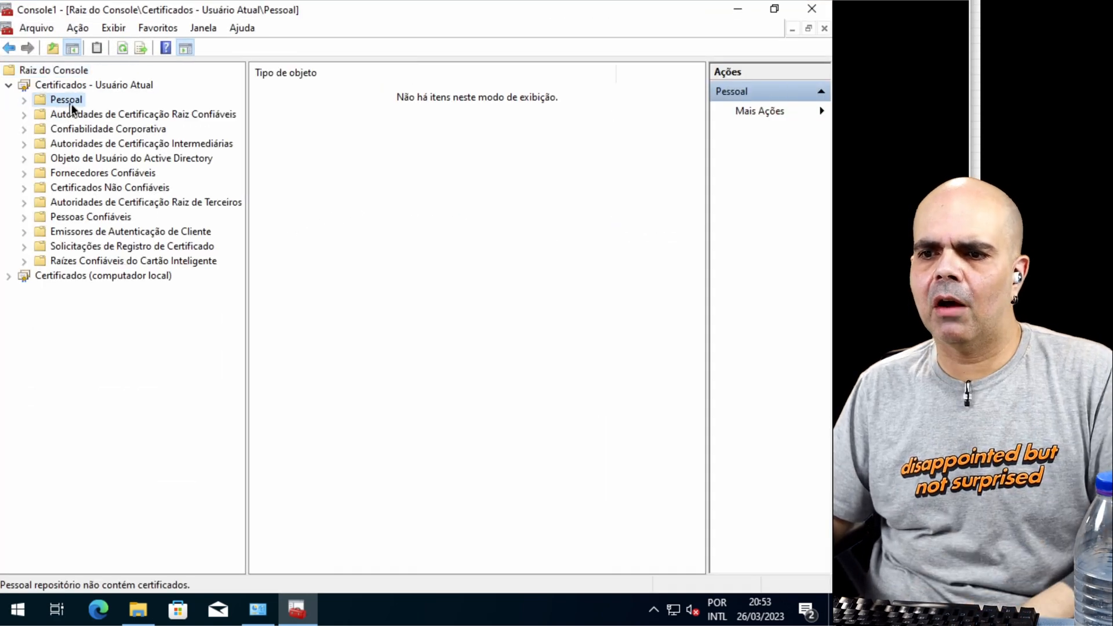
Step: Request and enroll a Usuário certificate for the current user's Pessoal store using the Active Directory enrollment policy
right_click(68, 102)
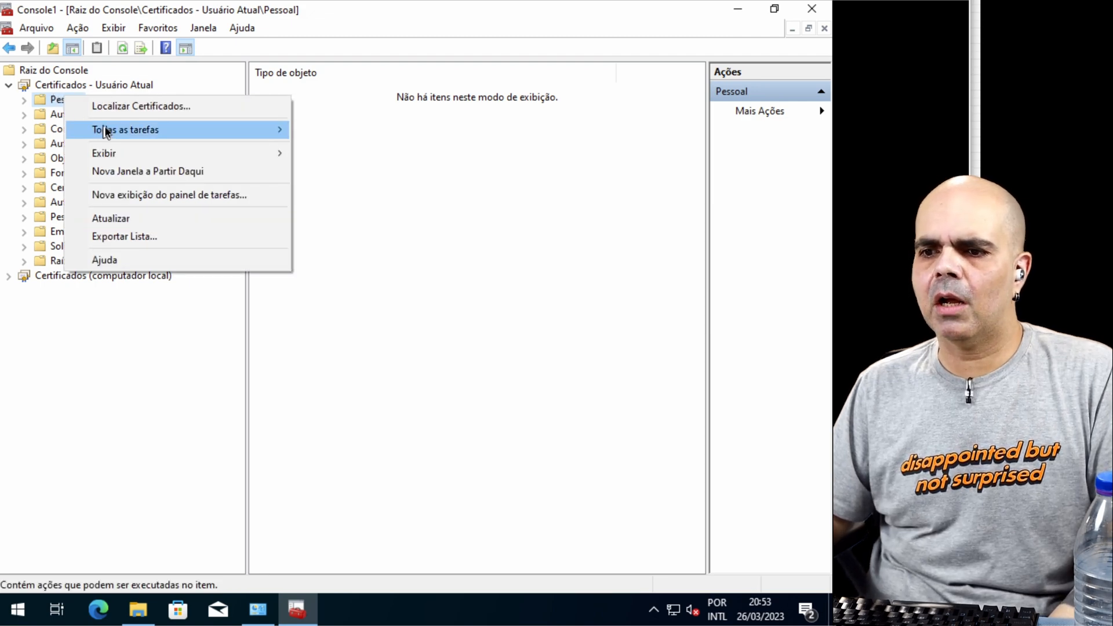
mouse_move(105, 131)
click(348, 155)
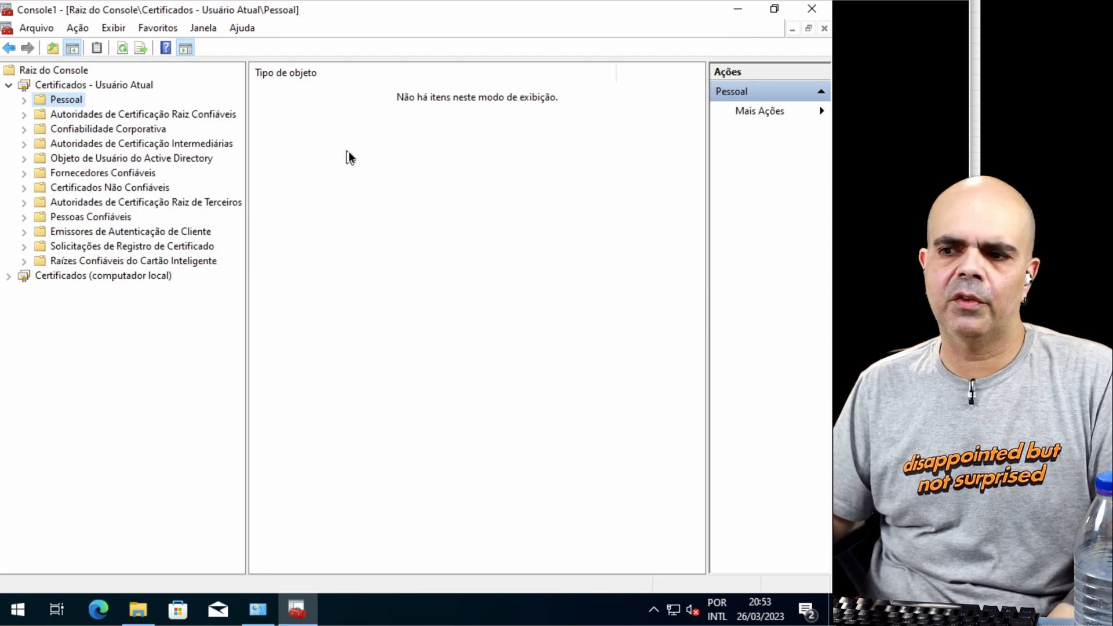
click(551, 467)
click(551, 467)
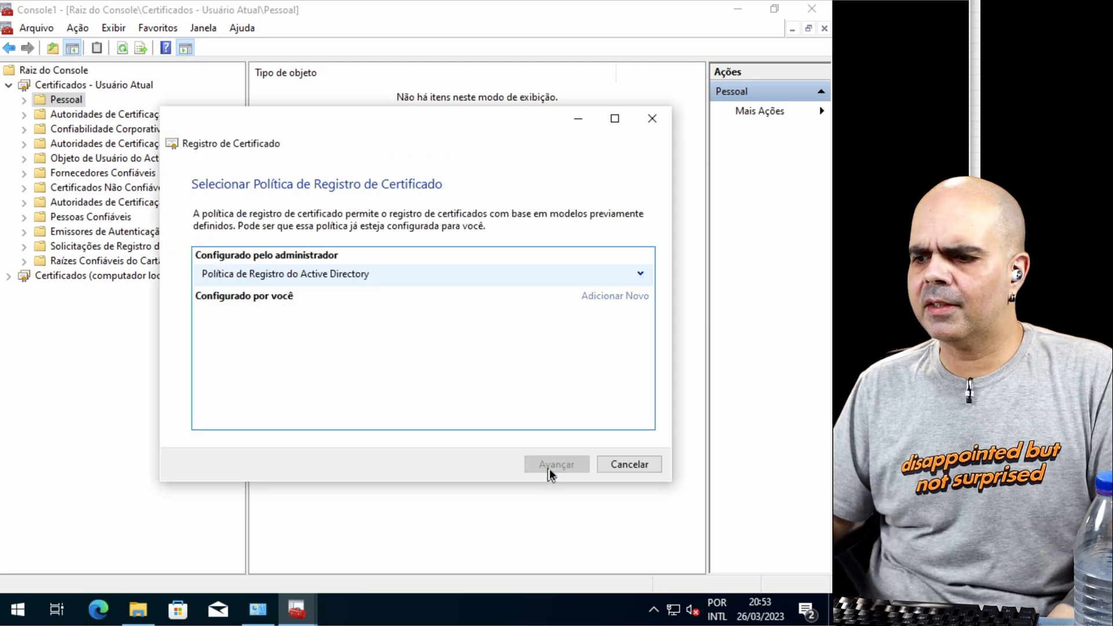
scroll(220, 359, down, 1)
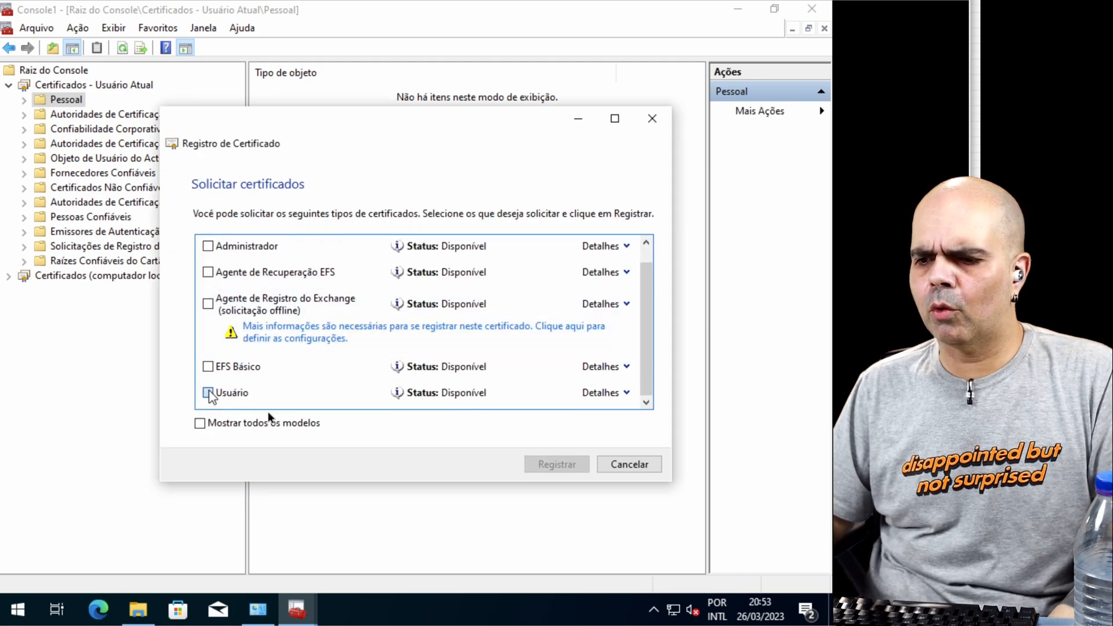
click(554, 465)
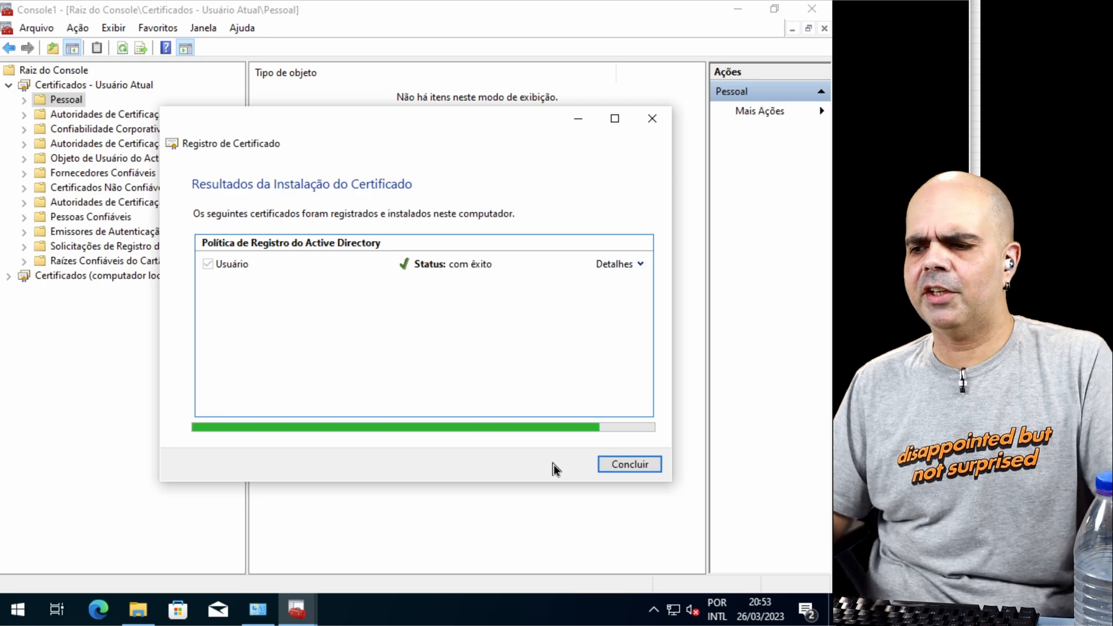
click(611, 464)
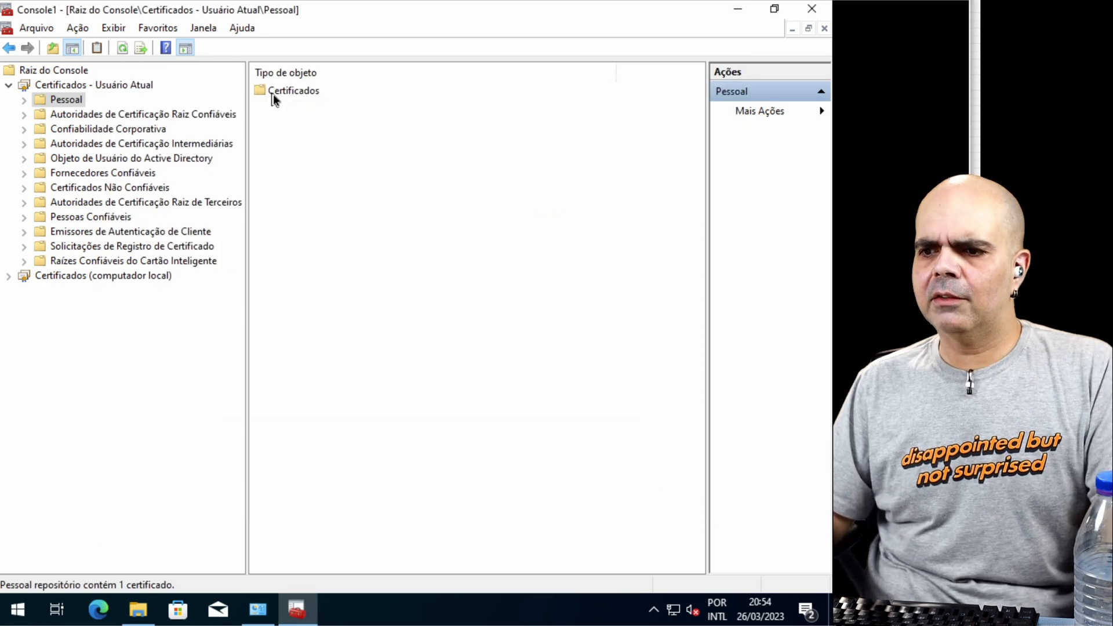
Step: Examine the current user's new certificate, including its details and certification path
click(54, 111)
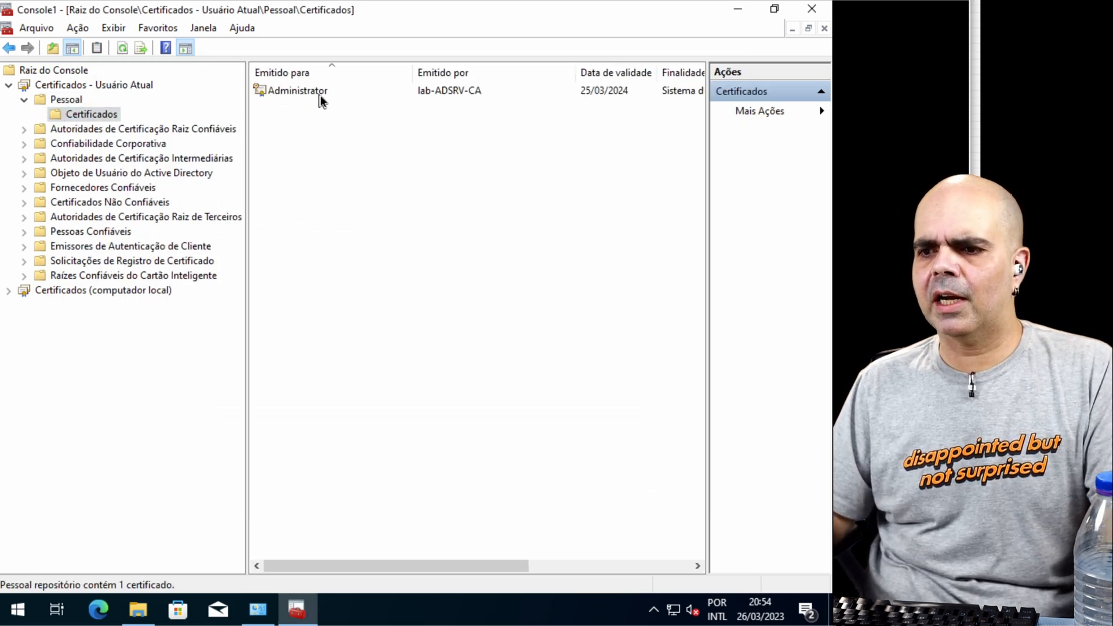
double_click(320, 93)
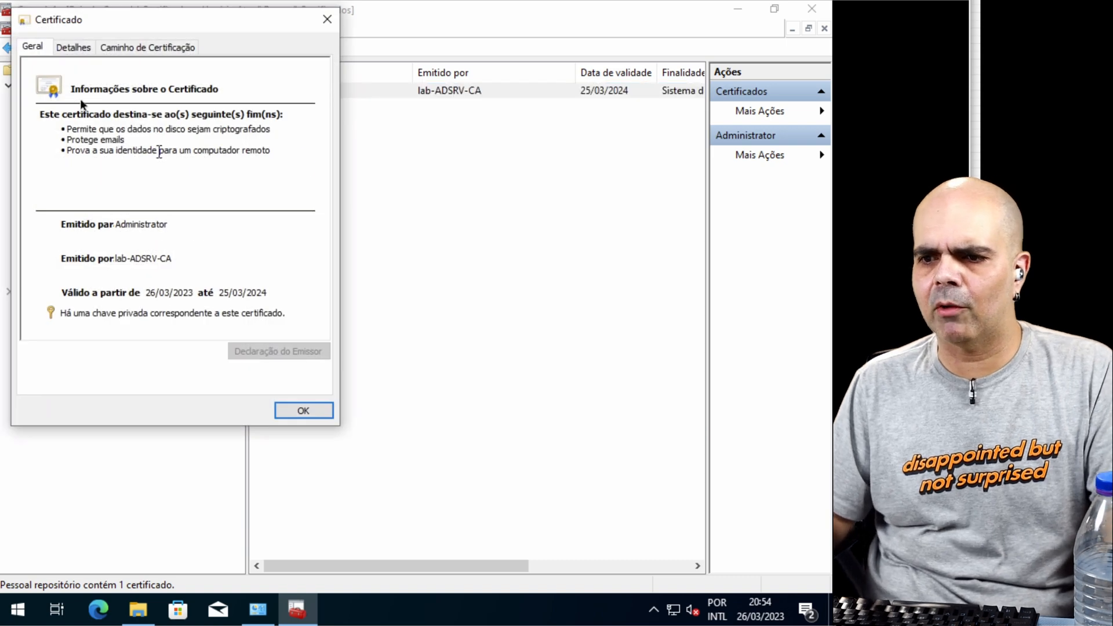
click(73, 47)
click(139, 47)
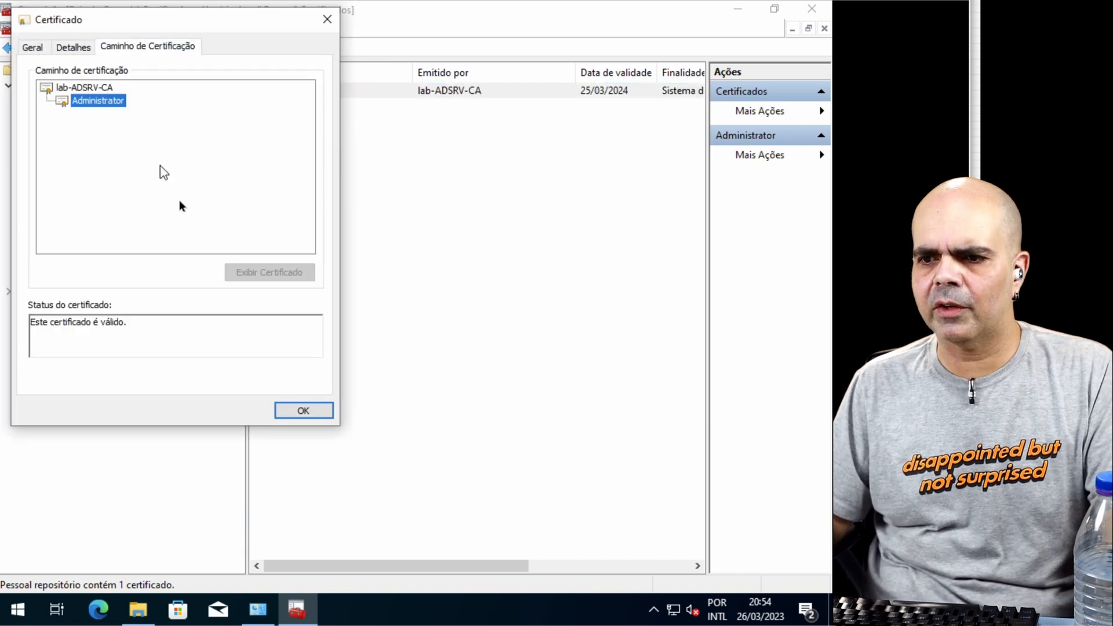
click(303, 410)
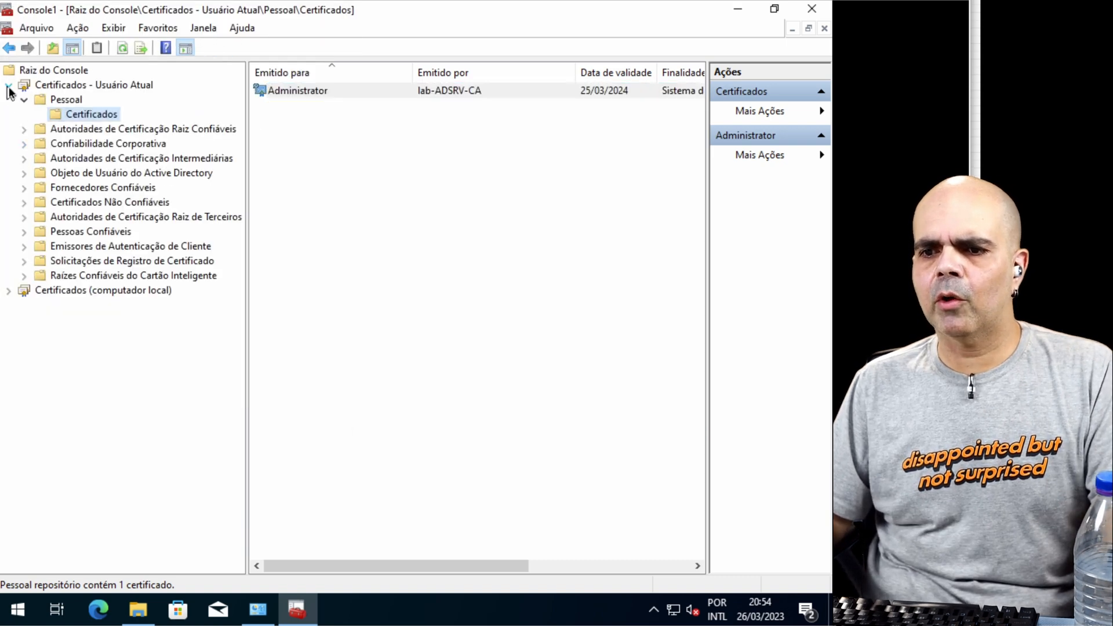
Step: Request and enroll a Computador certificate for the local computer's Pessoal store using the Active Directory enrollment policy
click(8, 86)
click(8, 100)
click(70, 117)
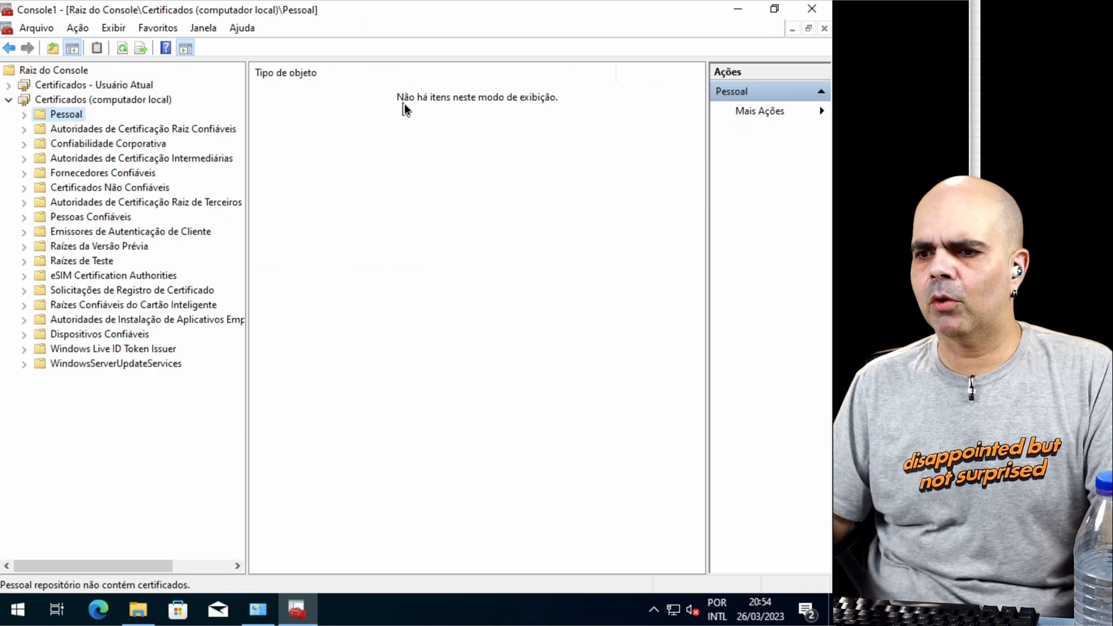
right_click(71, 113)
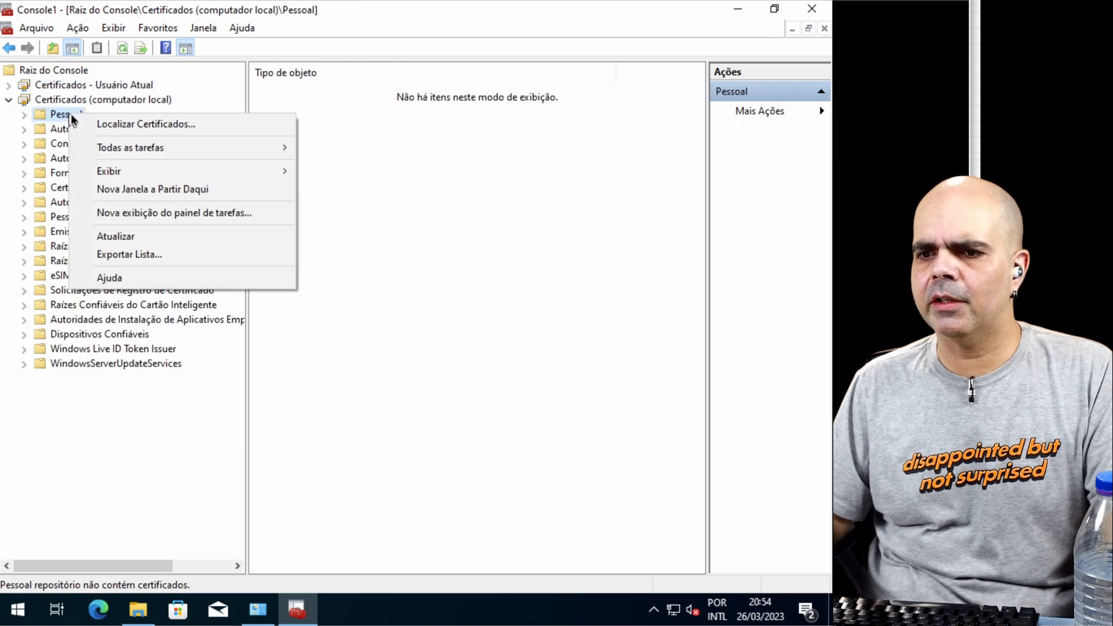
mouse_move(162, 148)
click(380, 174)
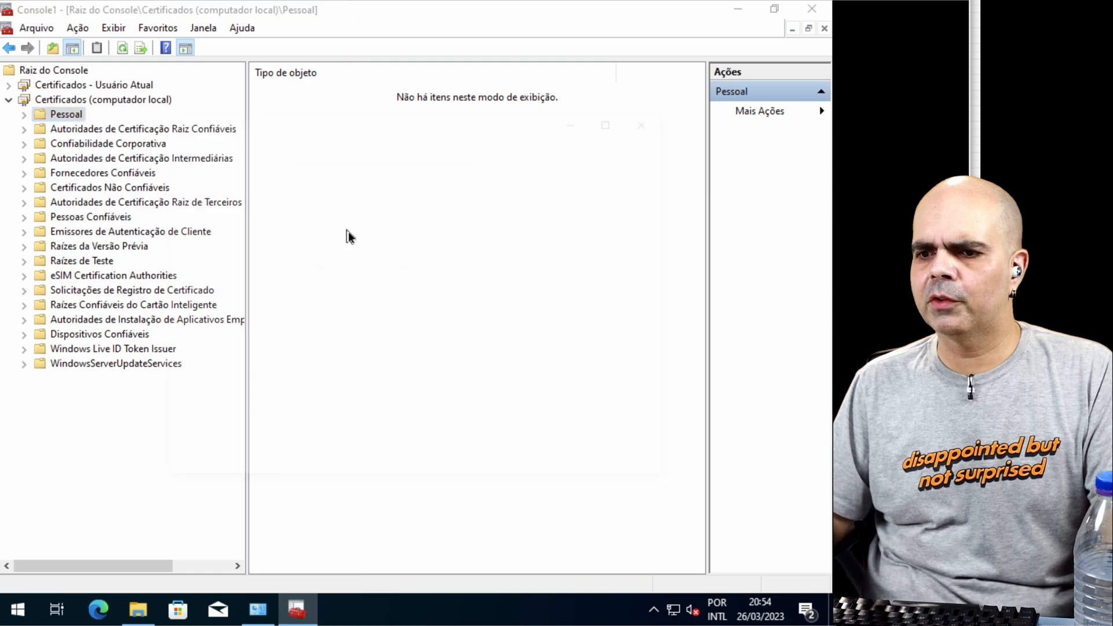
click(558, 465)
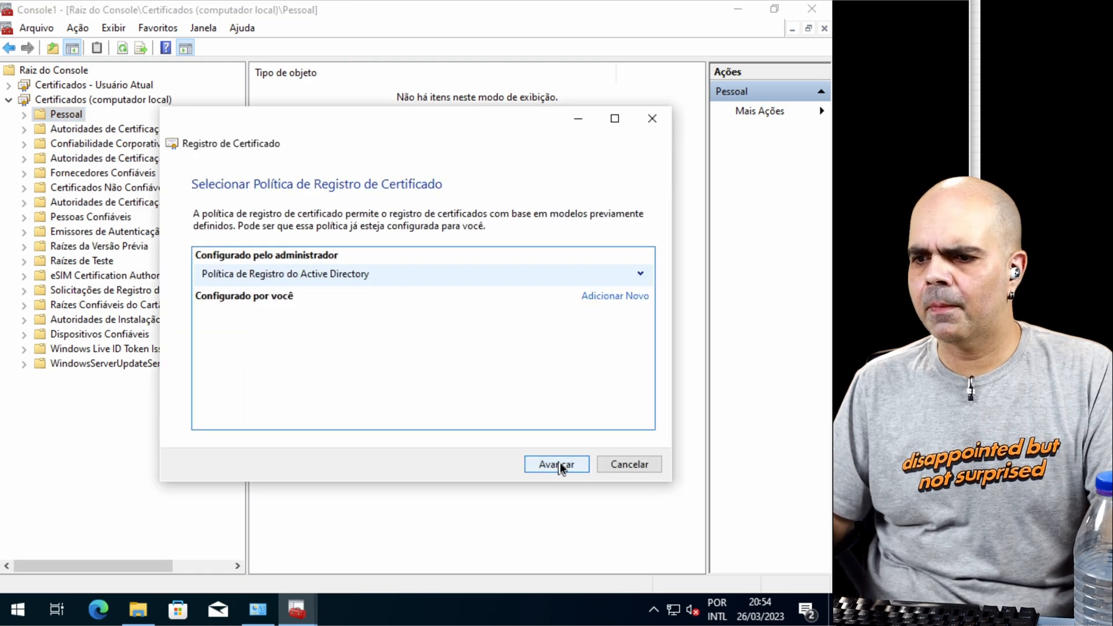
click(208, 265)
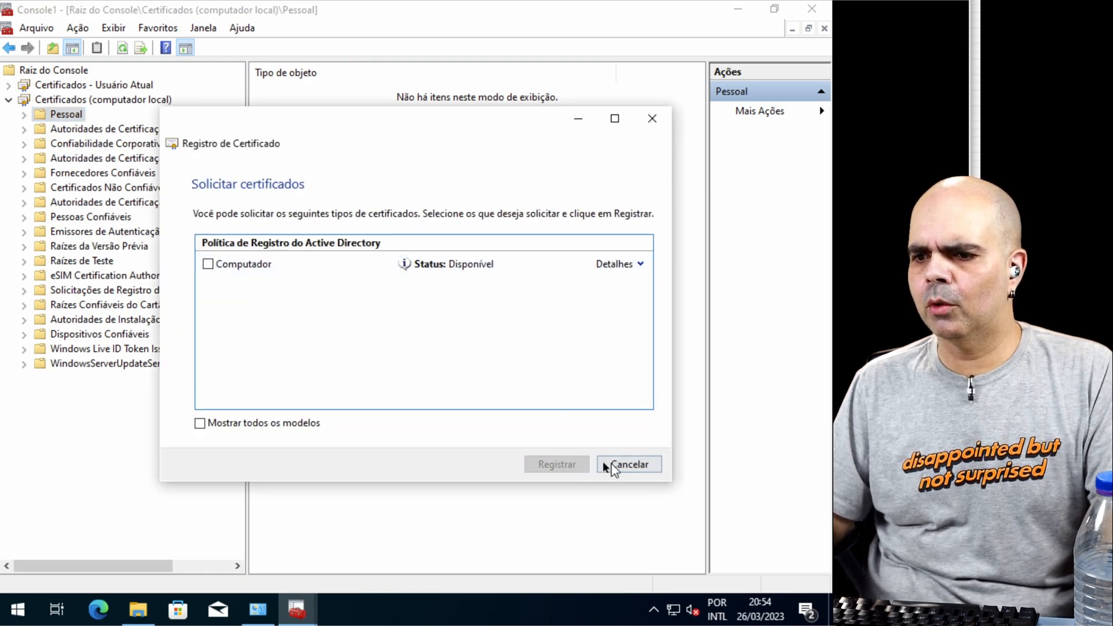
click(560, 472)
click(631, 462)
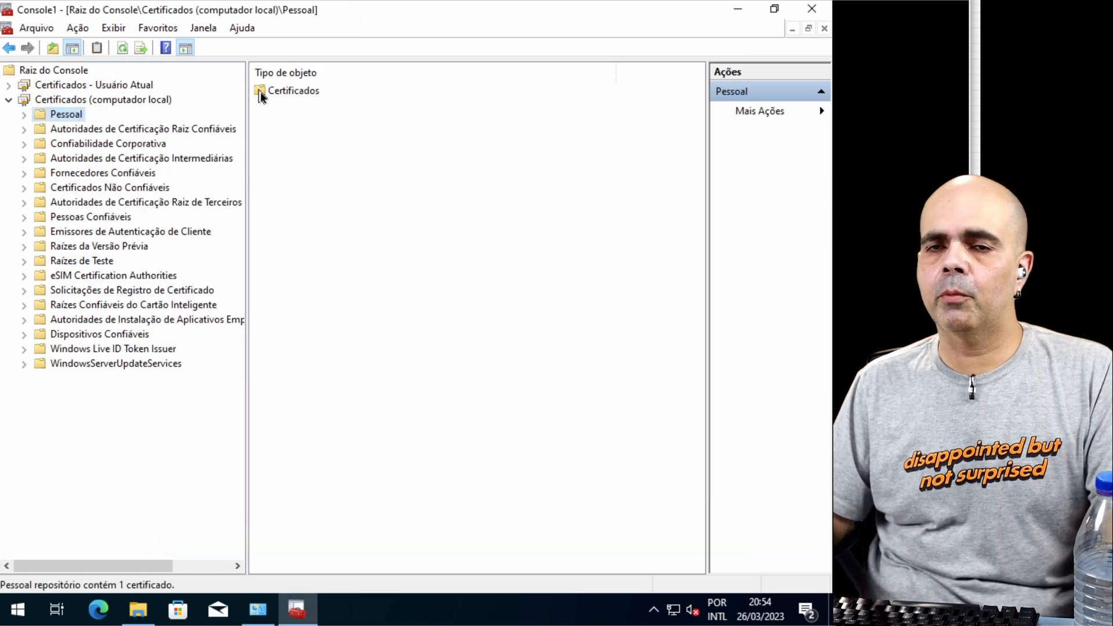
Step: Examine the Win10.lab.local computer certificate's general information and close the certificate console
double_click(259, 92)
double_click(268, 92)
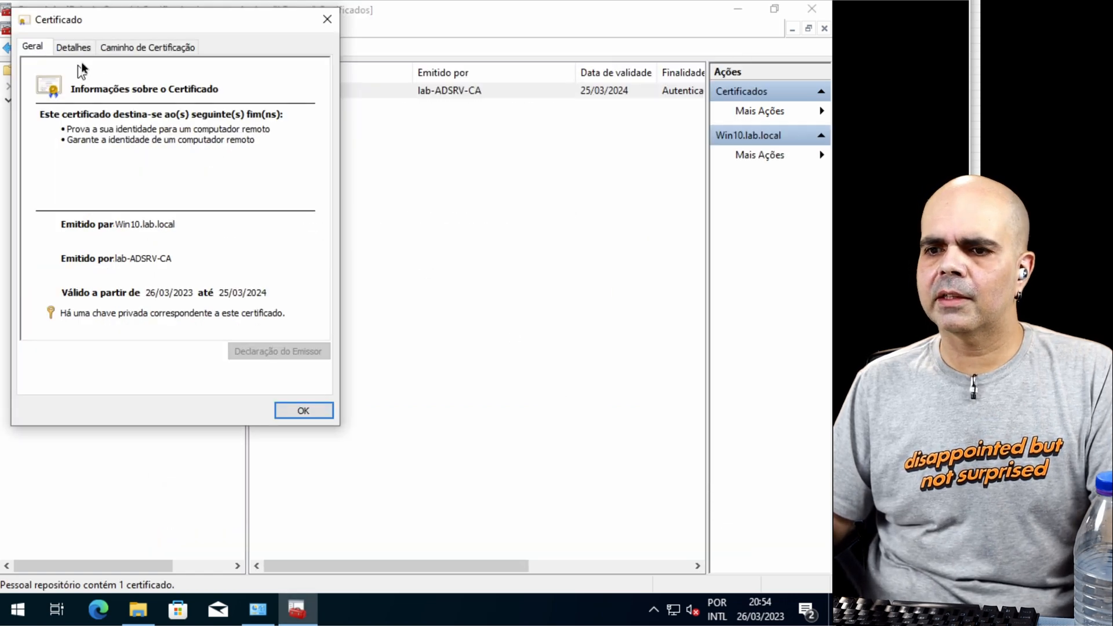
click(303, 411)
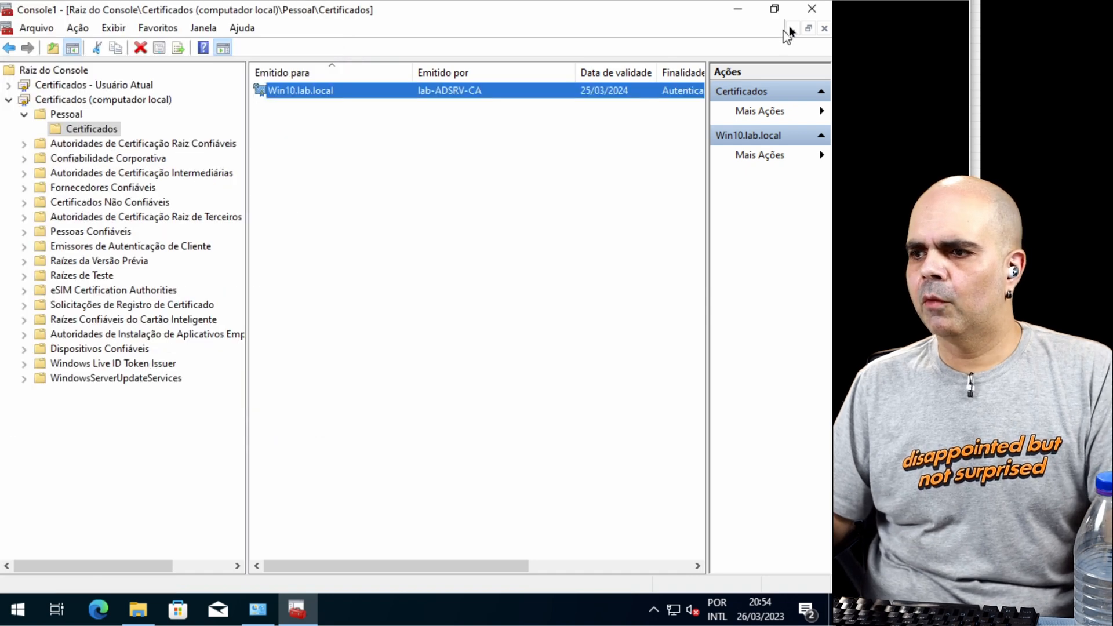
click(812, 8)
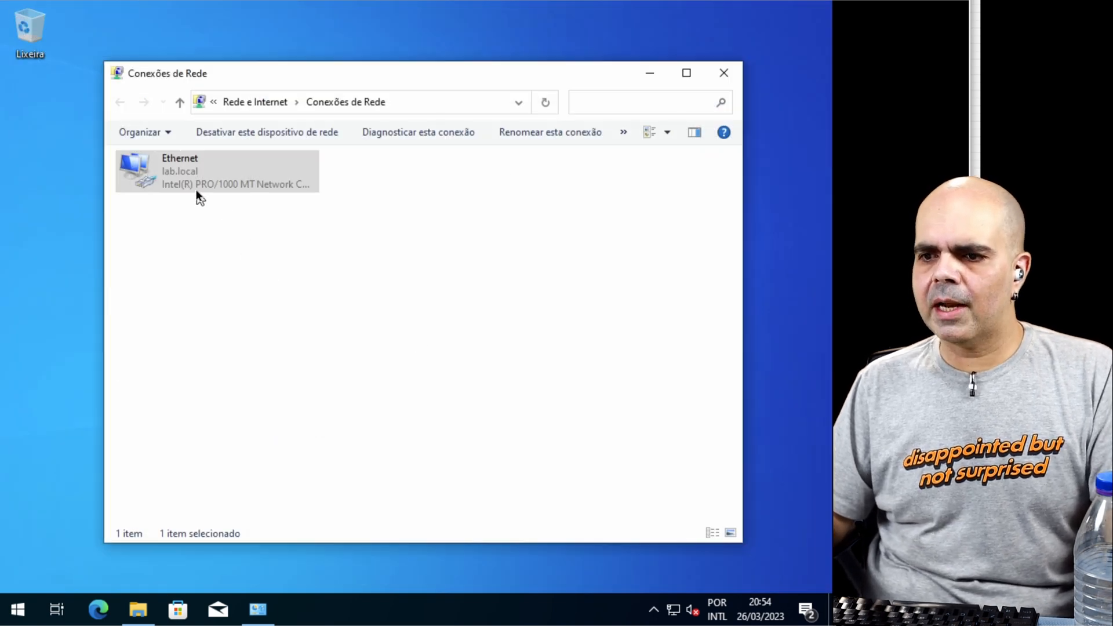
Step: Set the Ethernet adapter's 802.1X authentication method to Microsoft: Cartão Inteligente ou outro certificado, accepting its default certificate settings
click(186, 172)
right_click(187, 173)
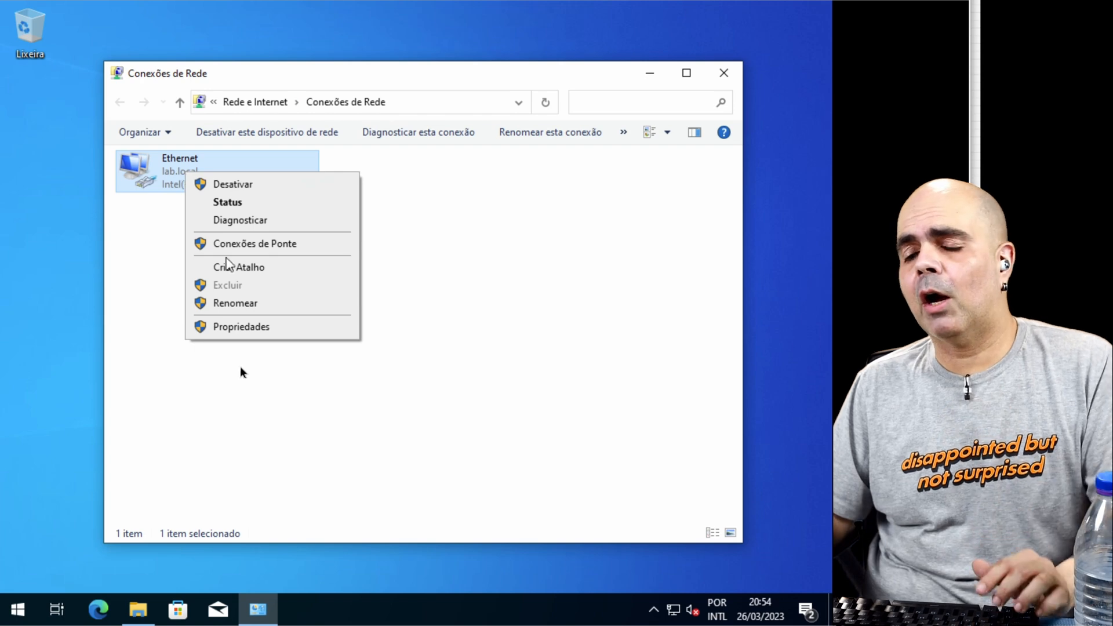
click(244, 328)
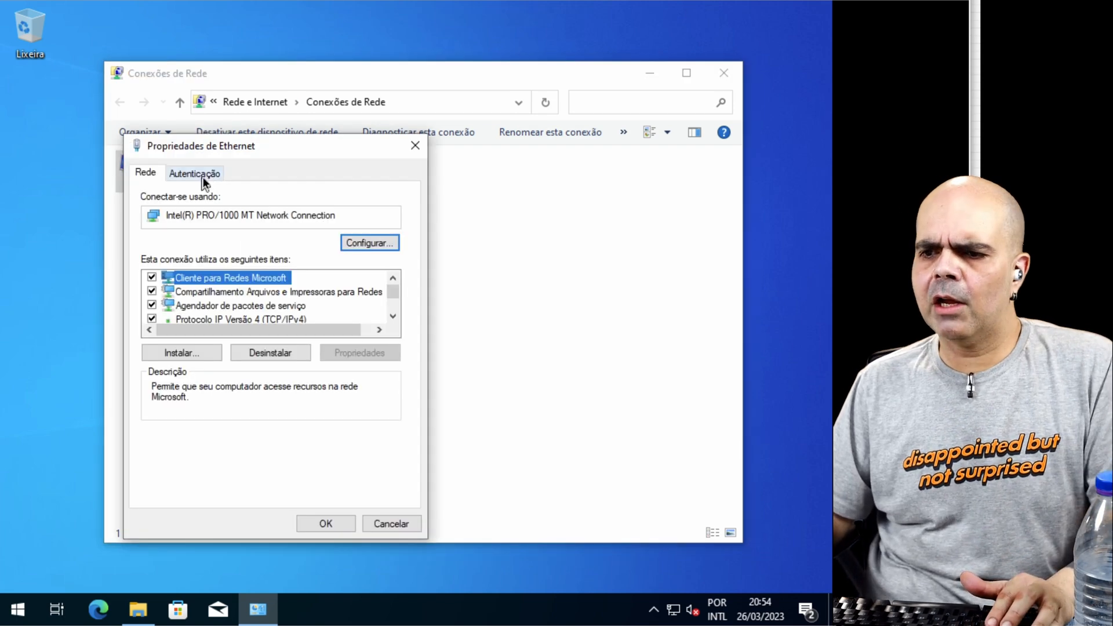
click(200, 174)
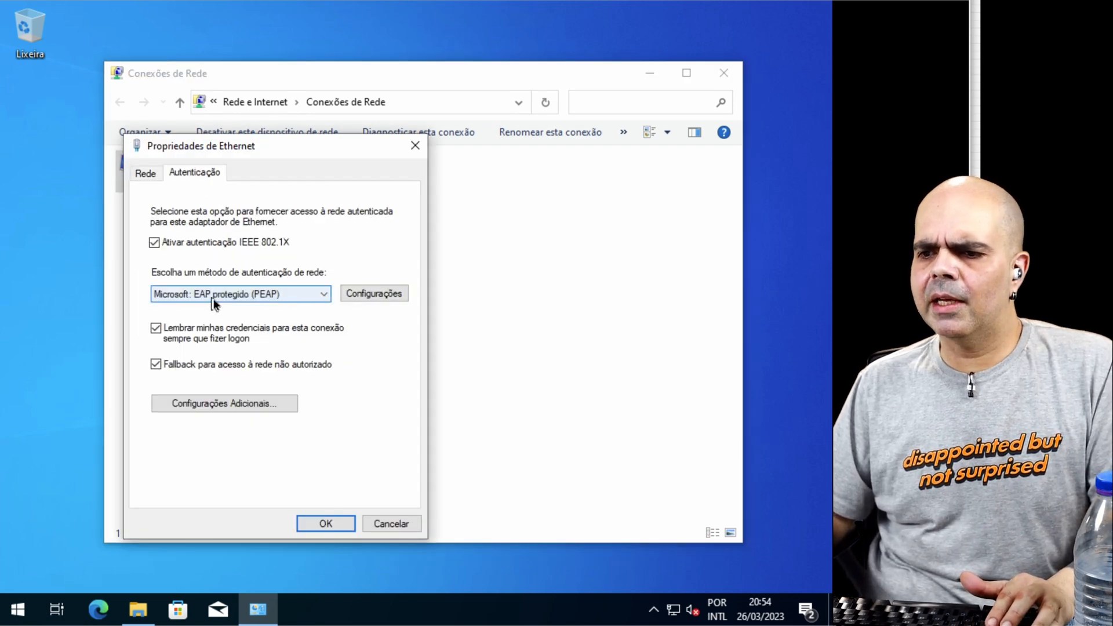
click(324, 294)
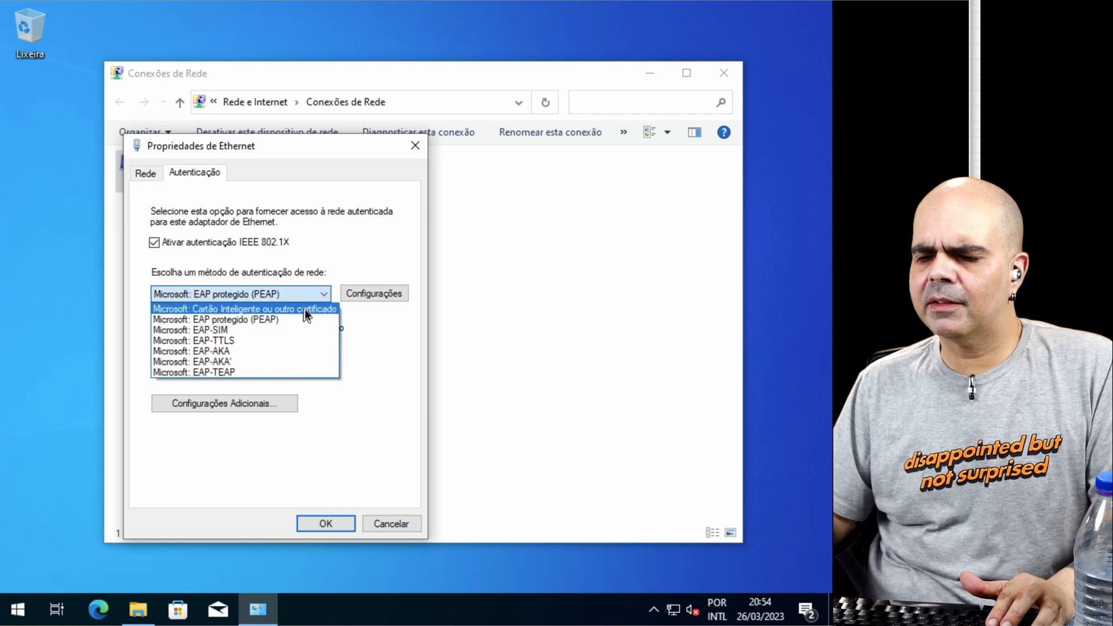
click(304, 308)
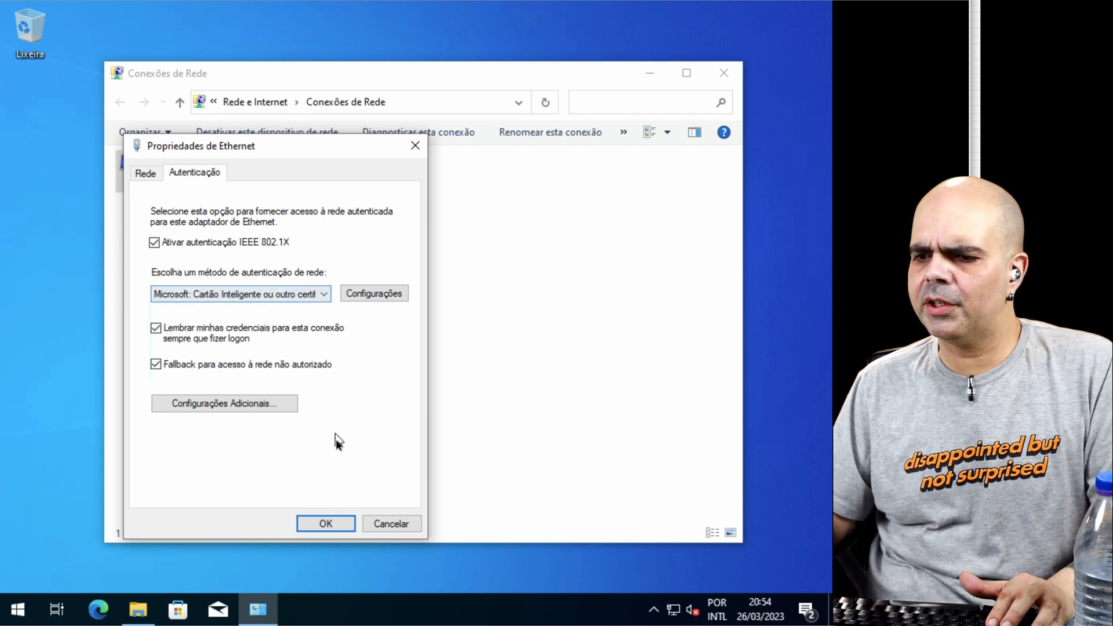
click(372, 293)
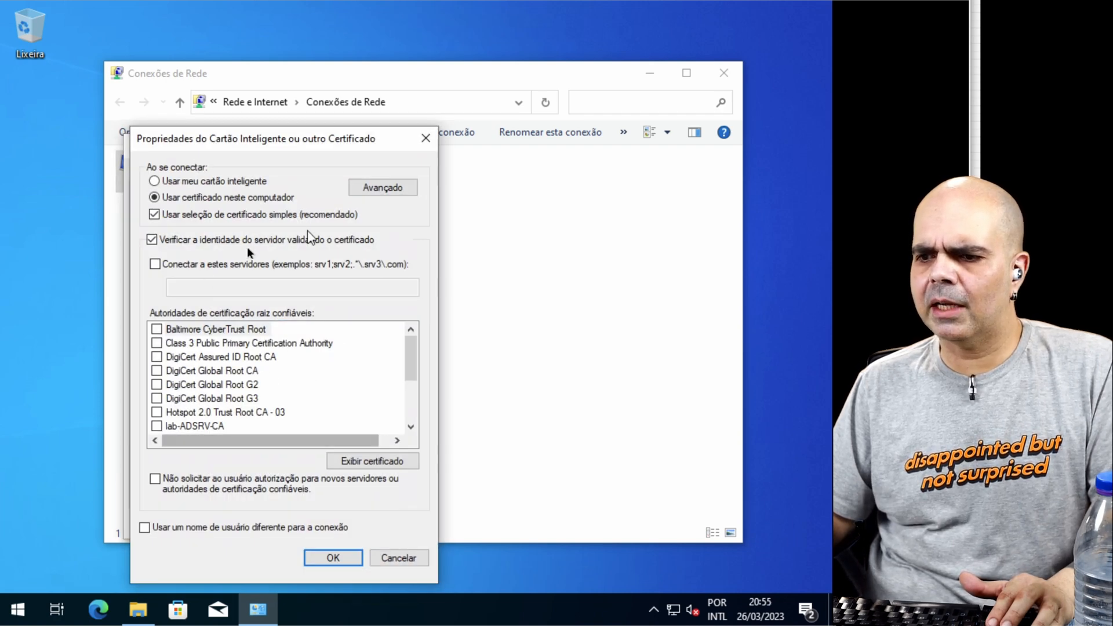
click(333, 557)
Step: Keep user or computer authentication as the 802.1X mode in the advanced settings and apply the Ethernet properties
click(227, 409)
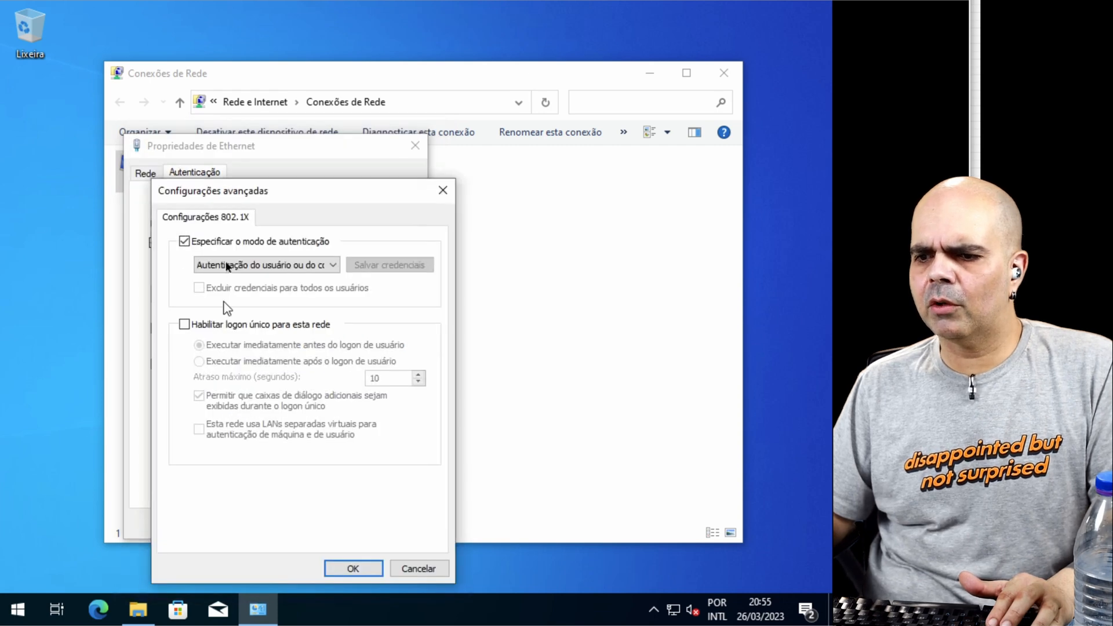
click(306, 267)
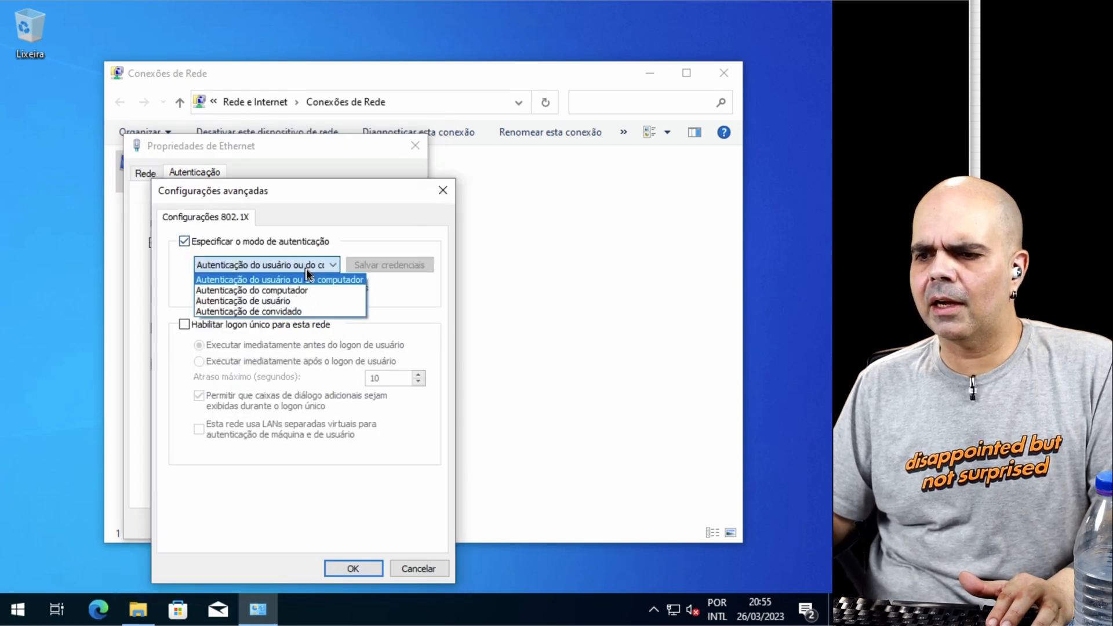
click(307, 266)
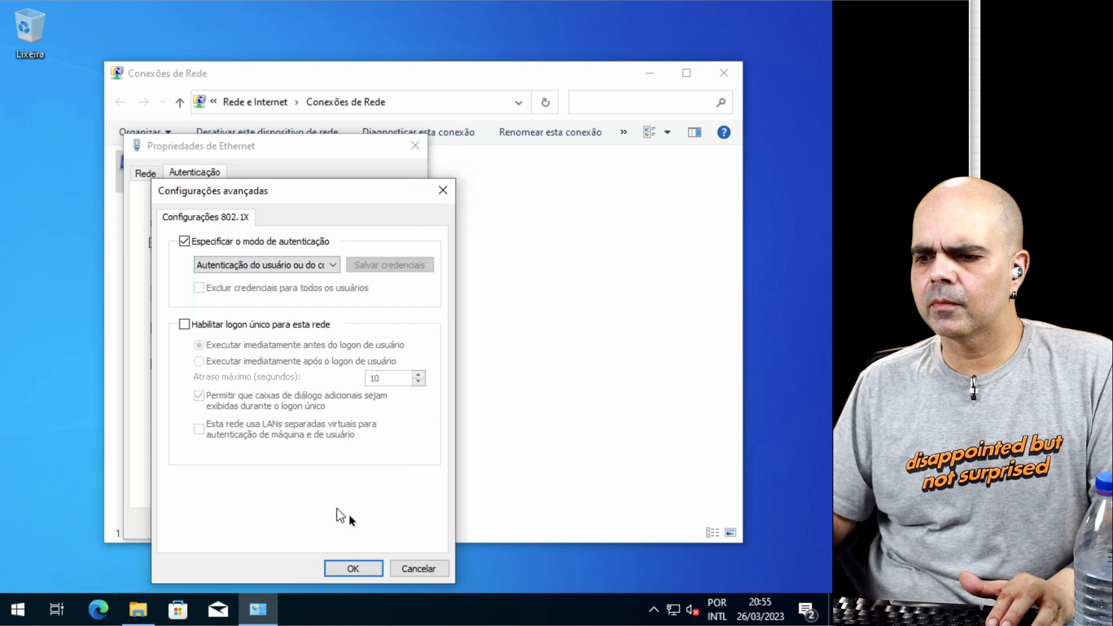
click(350, 568)
click(326, 521)
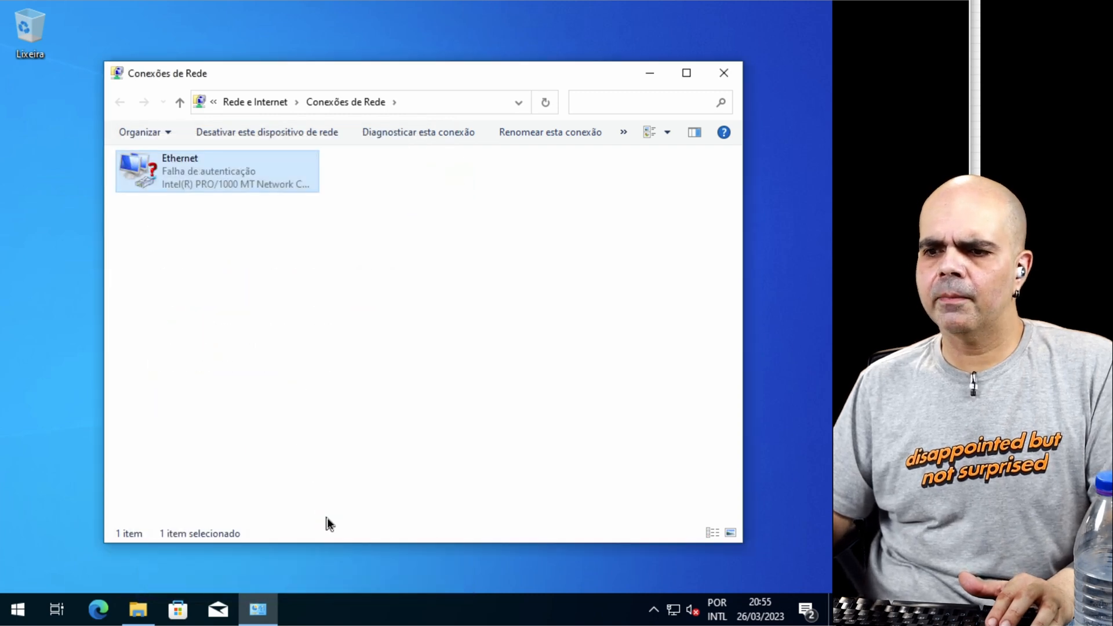
Step: Turn off server identity verification by certificate in the Ethernet adapter's smart card or other certificate settings
right_click(200, 177)
click(270, 334)
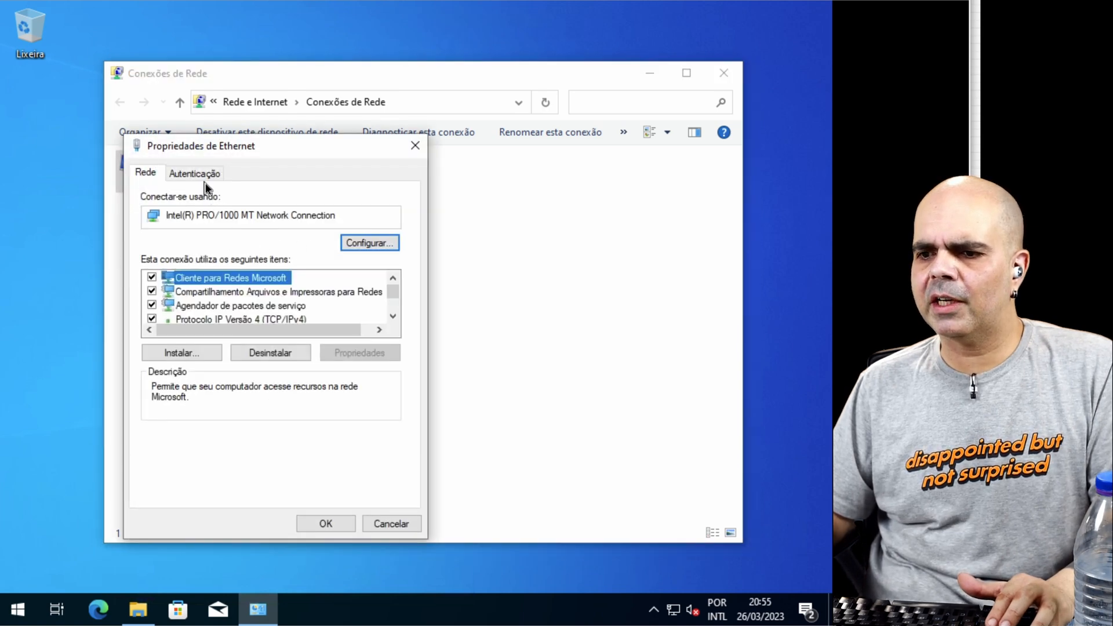
click(197, 173)
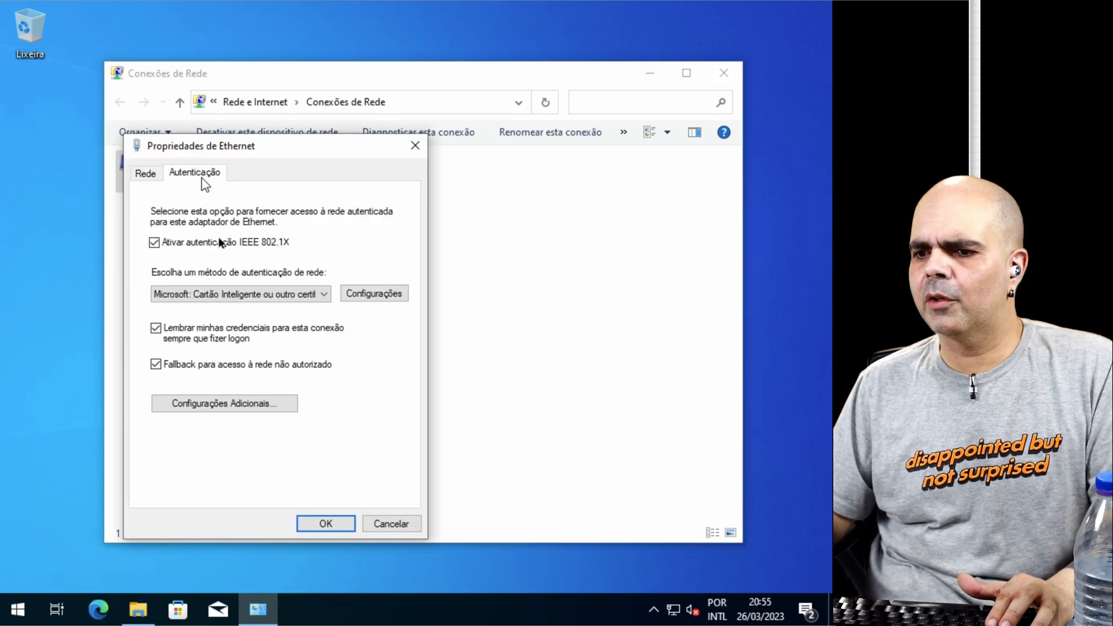
click(359, 294)
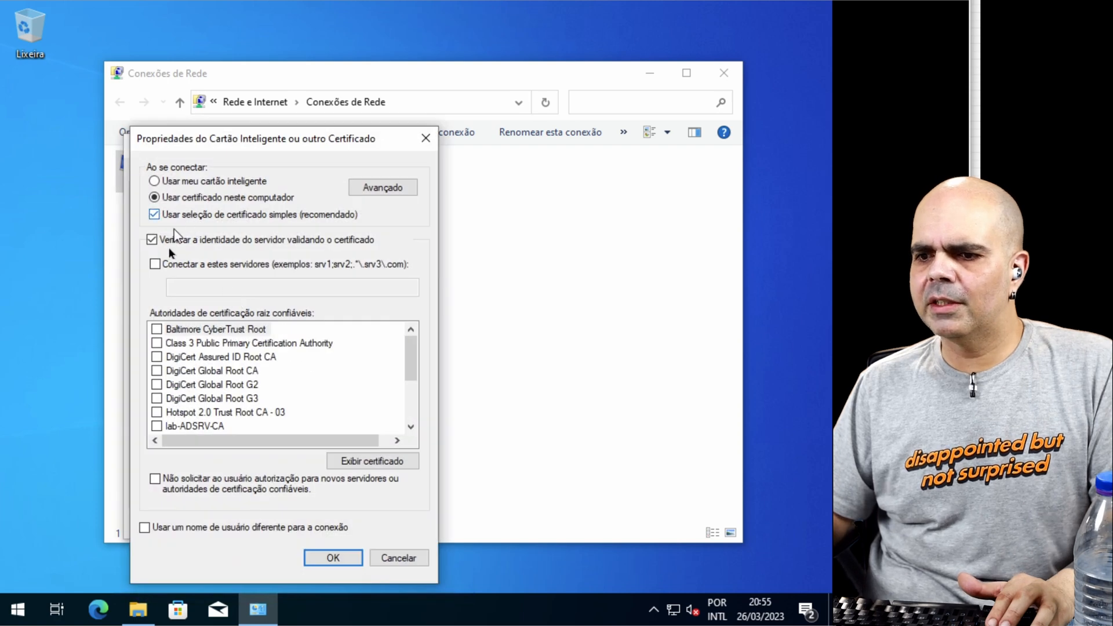
click(173, 244)
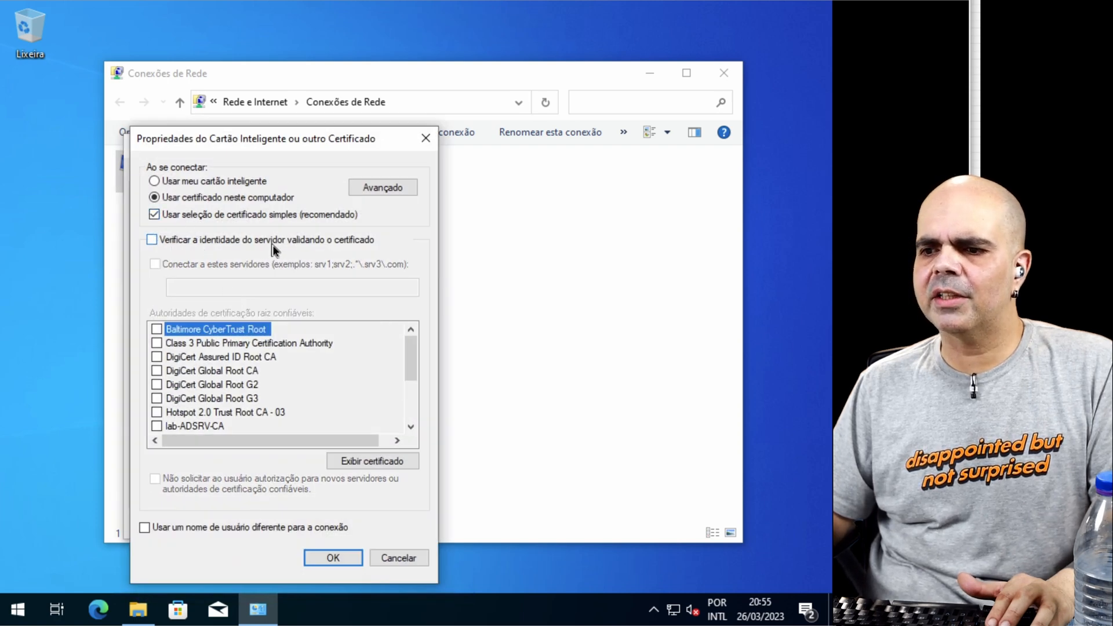
Step: Disable and re-enable the Ethernet adapter to restart 802.1X authentication
right_click(217, 173)
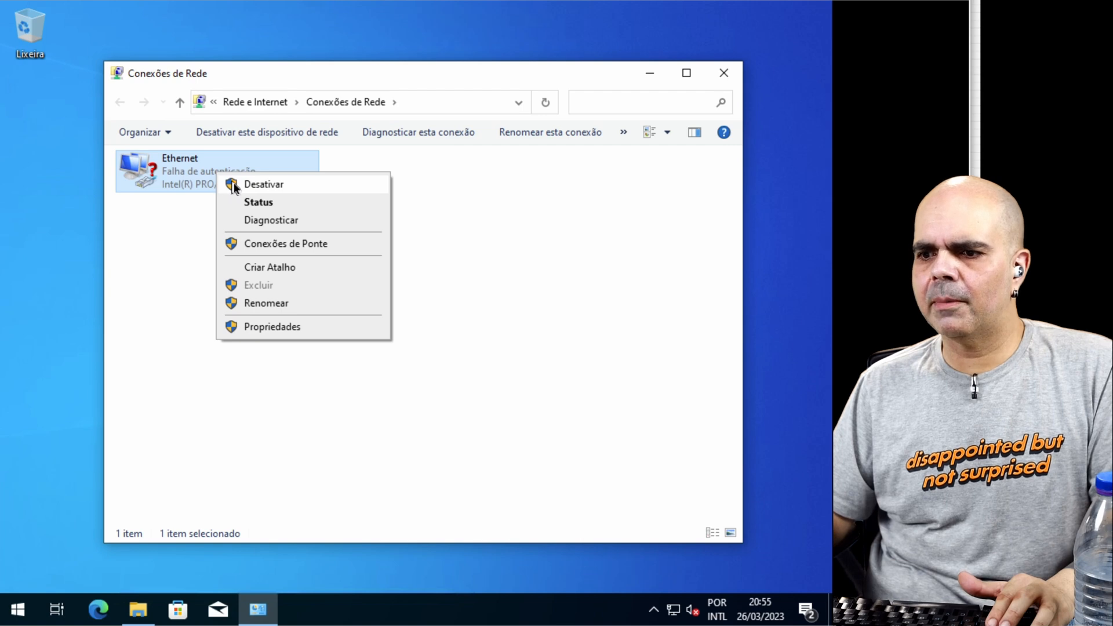
click(232, 184)
right_click(201, 174)
click(237, 188)
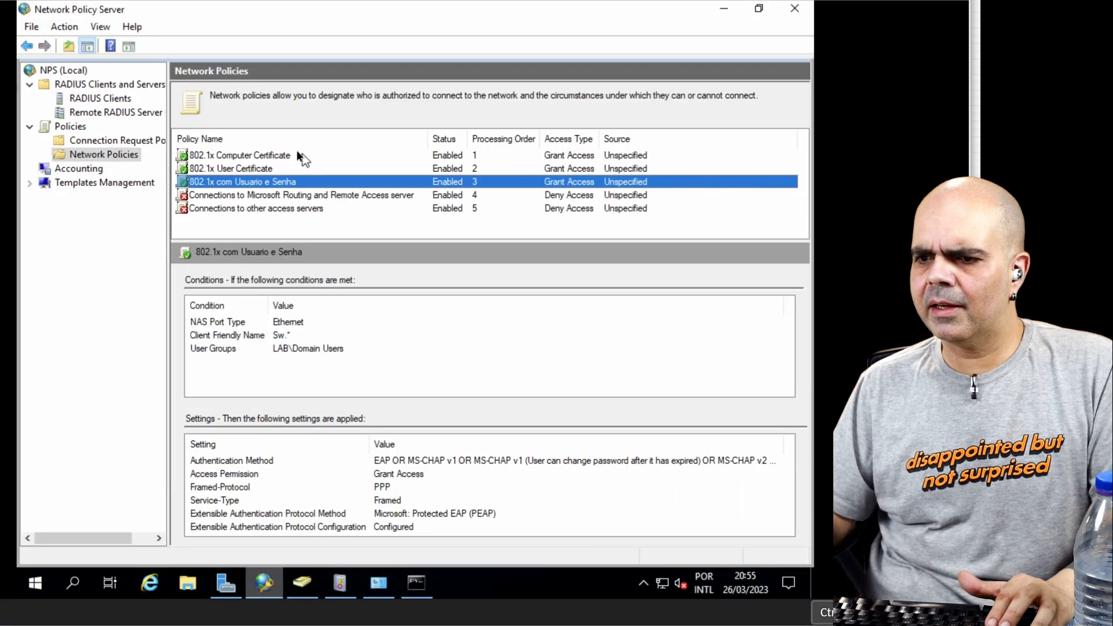
Step: Remove the Allowed EAP Types condition from the 802.1x User Certificate network policy and save the policy
double_click(295, 168)
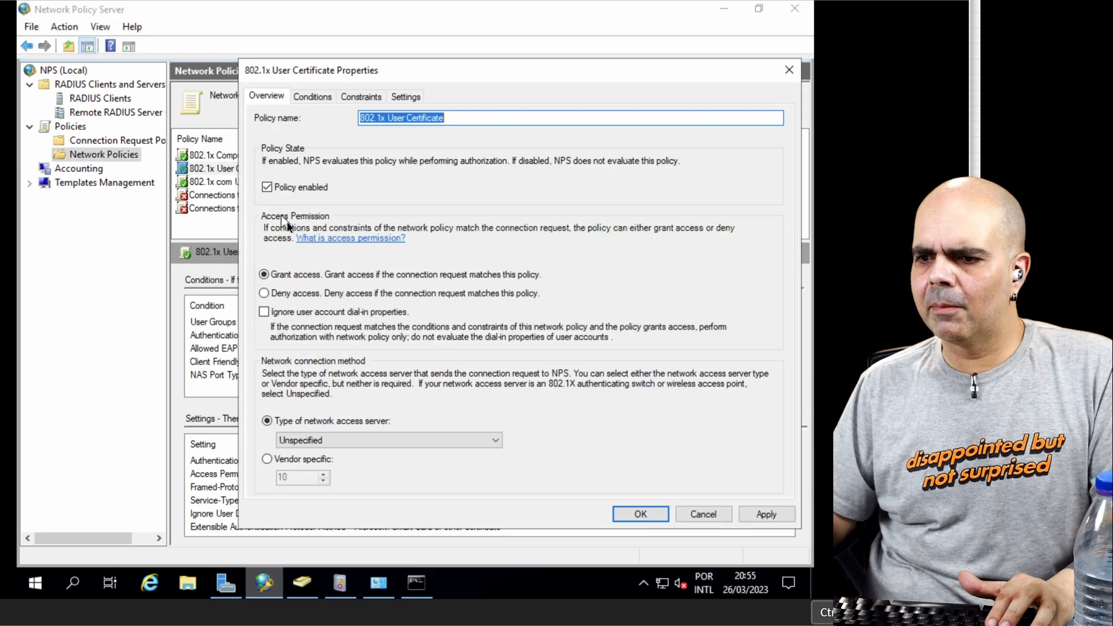
click(312, 97)
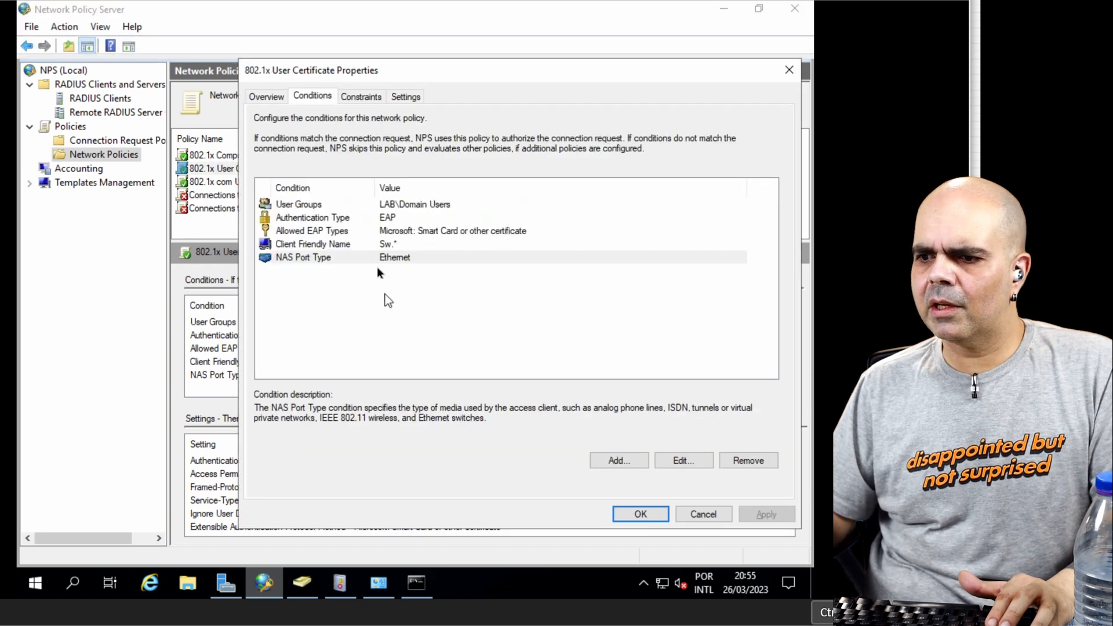
click(399, 231)
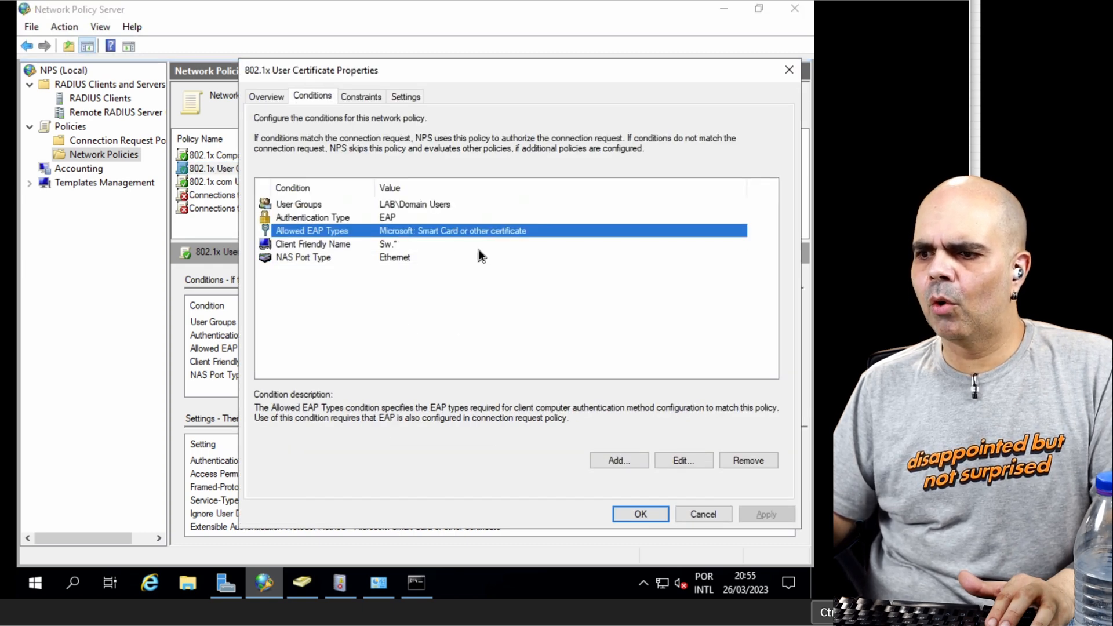
click(736, 460)
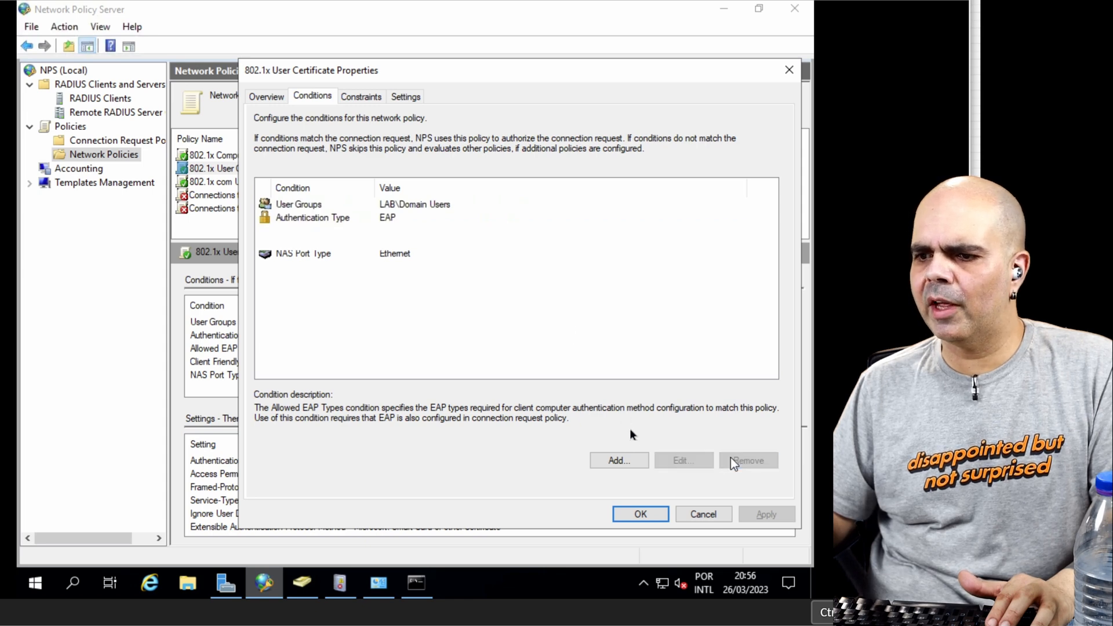
key(Return)
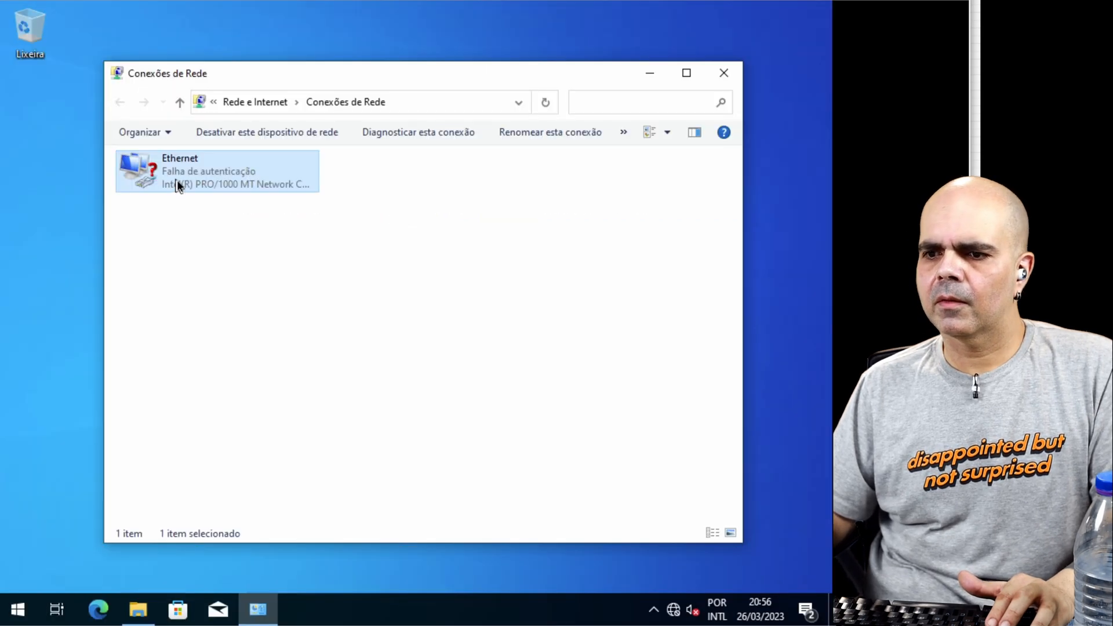
Step: Switch to the Windows client and disable and re-enable its Ethernet adapter to retry authentication
right_click(175, 180)
click(222, 196)
right_click(208, 167)
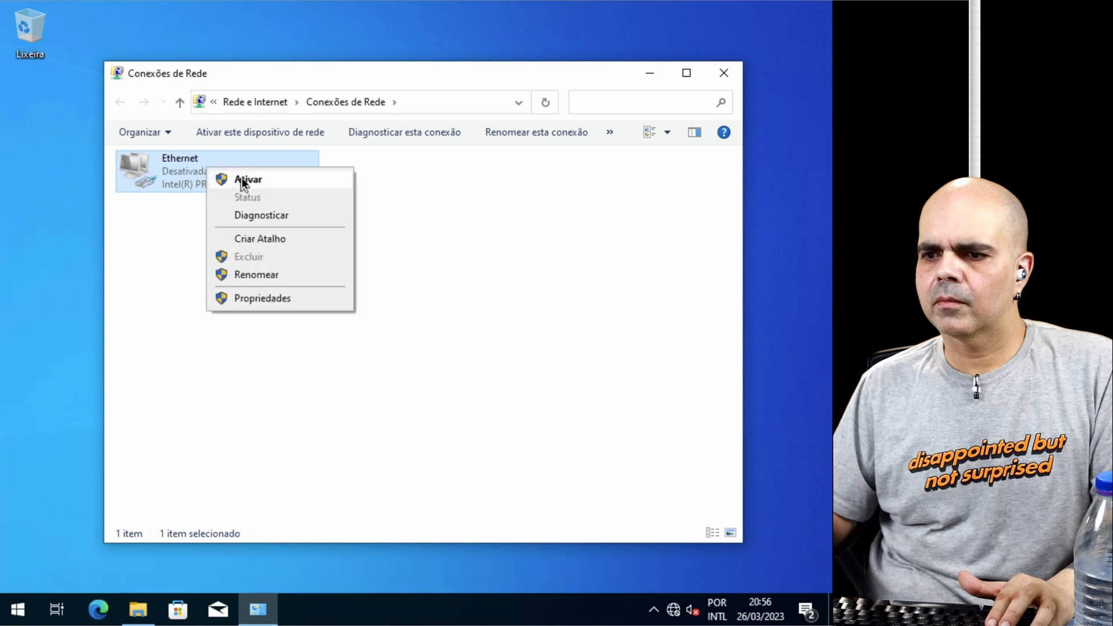
click(241, 179)
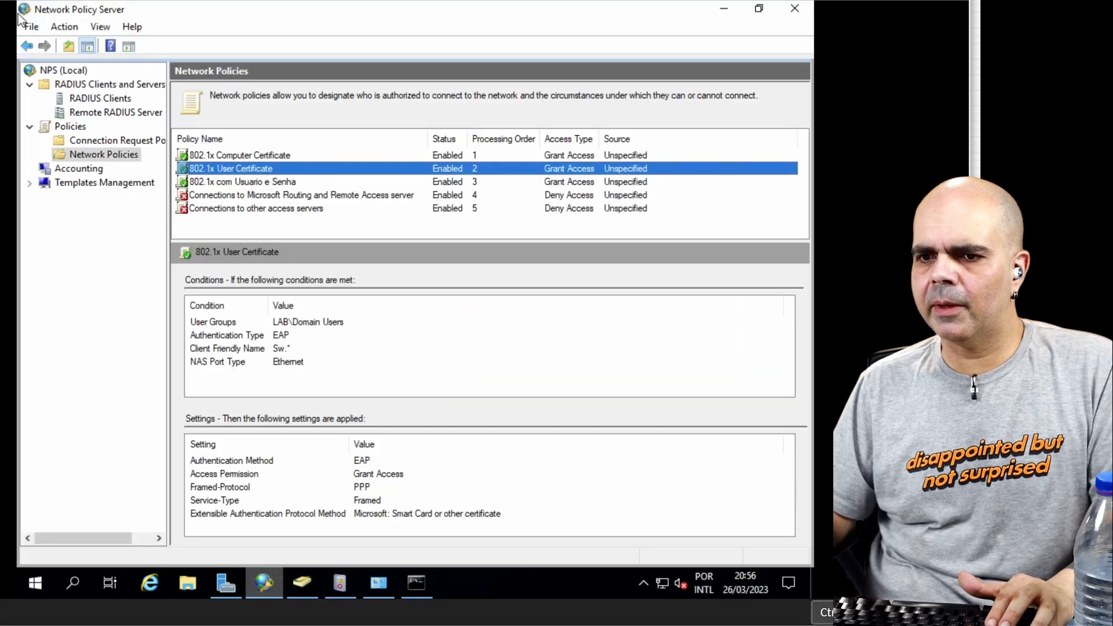
Step: Remove the Allowed EAP Types condition from the 802.1x Computer Certificate network policy on the NPS server and save it
click(116, 140)
click(116, 154)
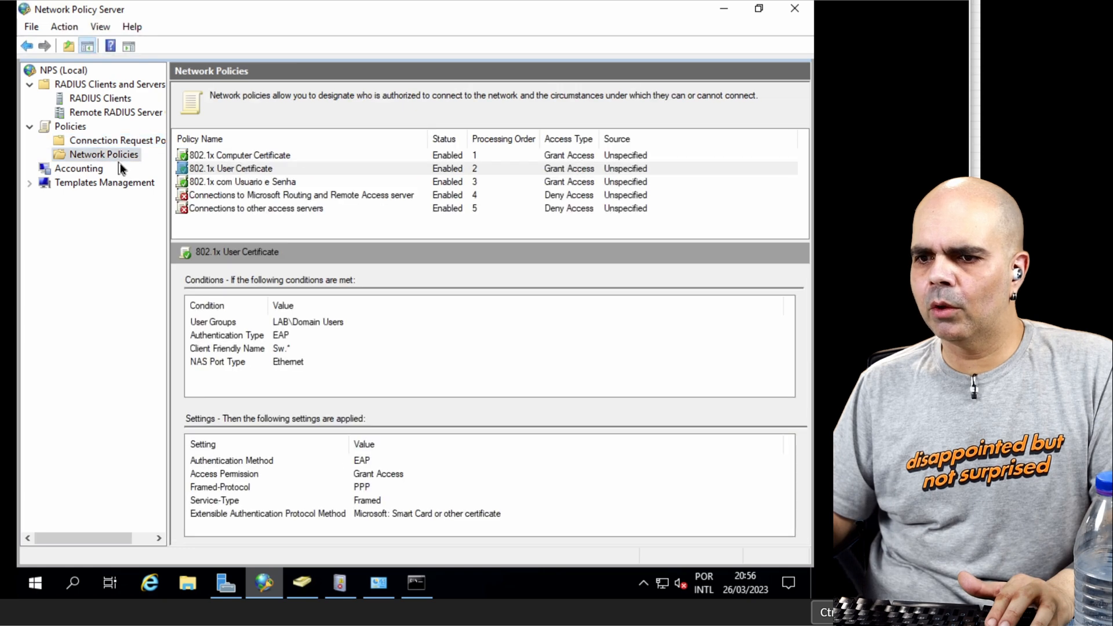
click(223, 156)
double_click(286, 155)
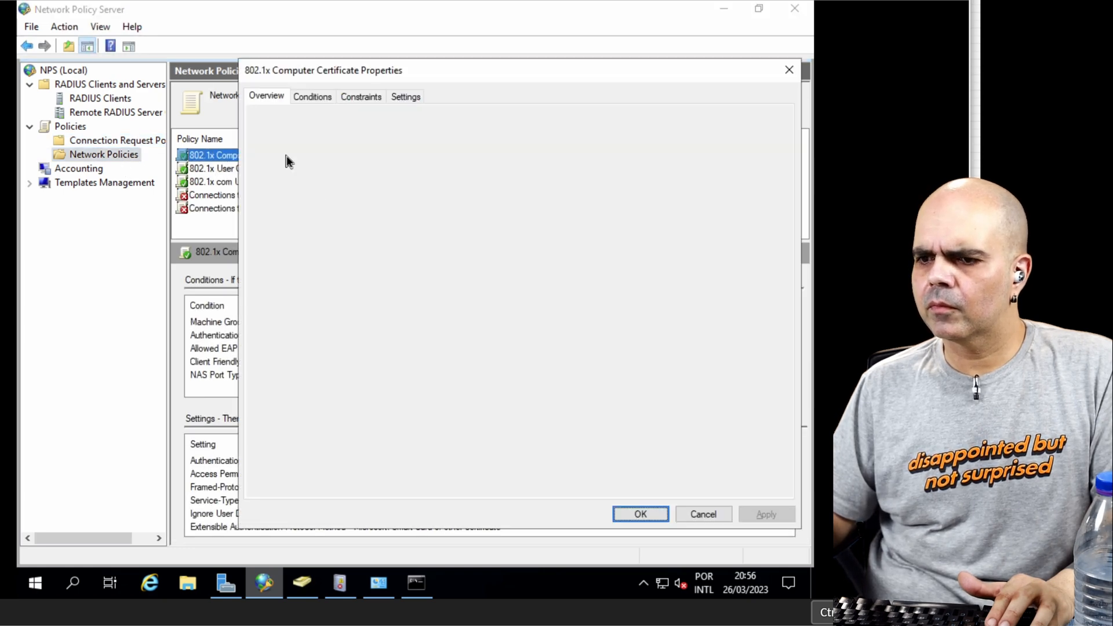
click(312, 96)
click(370, 232)
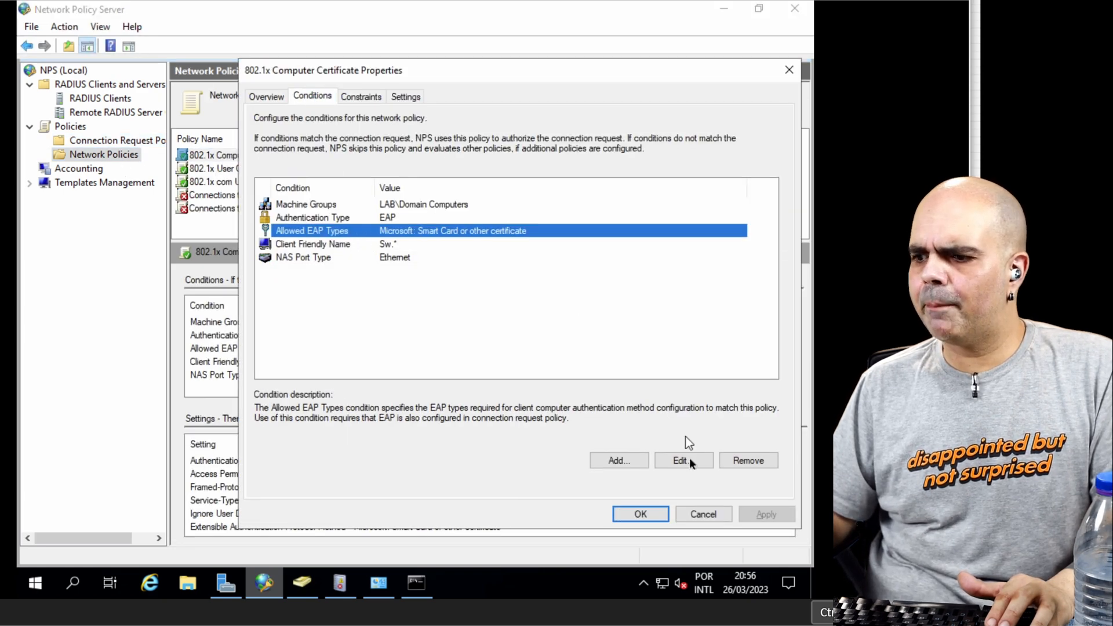
click(738, 464)
click(653, 511)
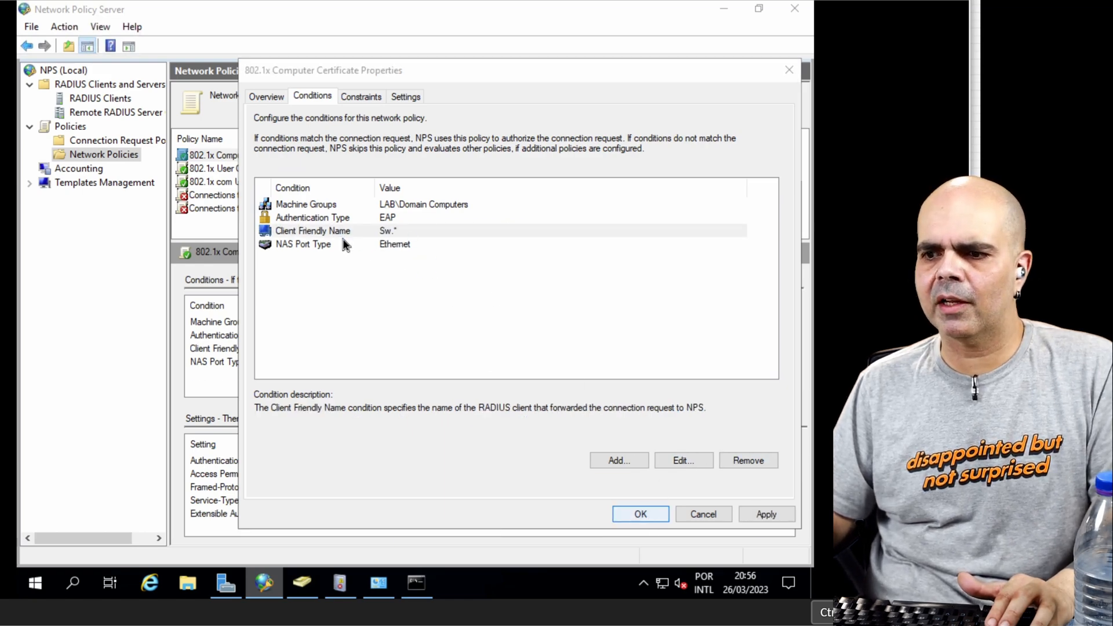
Step: Check the policy and EAP type of the newest Network Policy and Access Services event in Event Viewer, and the client's running ping
key(alt+Tab)
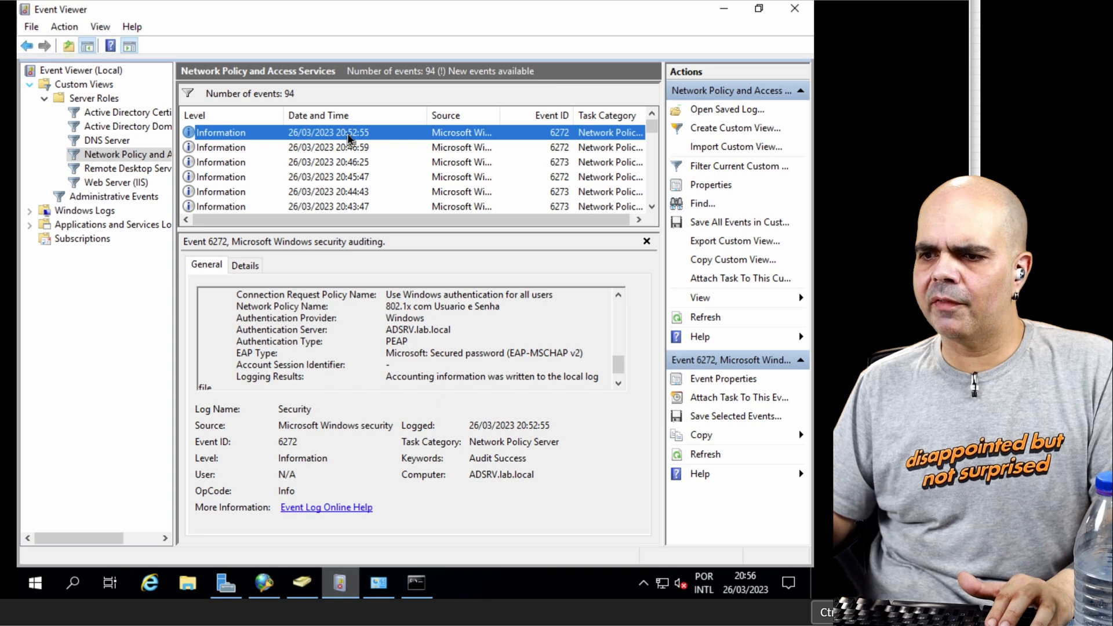
click(705, 317)
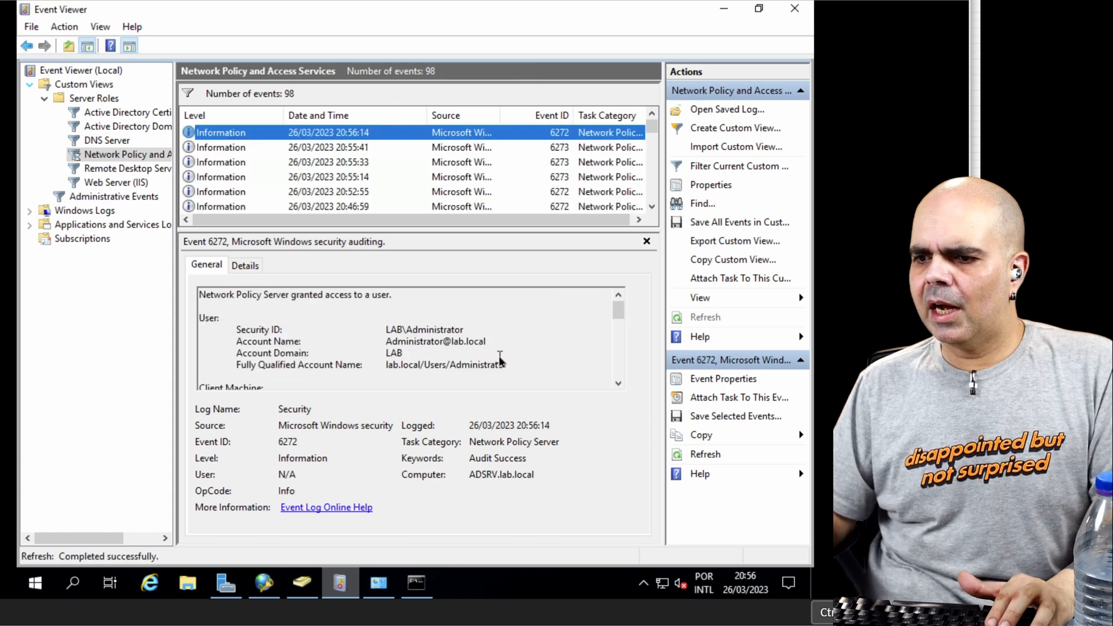
scroll(500, 360, down, 10)
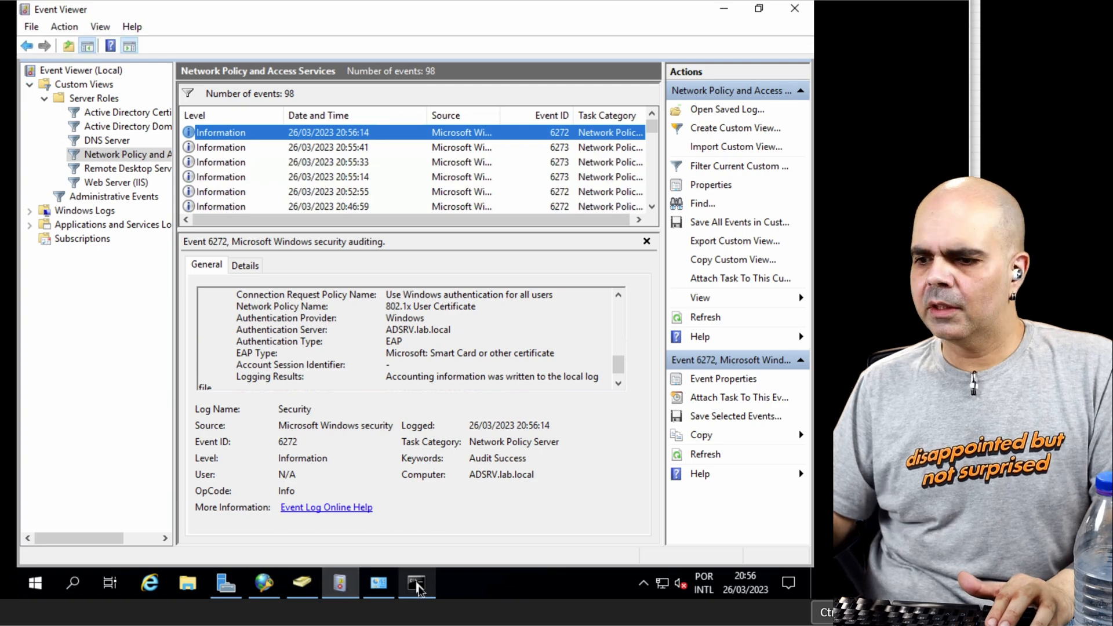
click(416, 583)
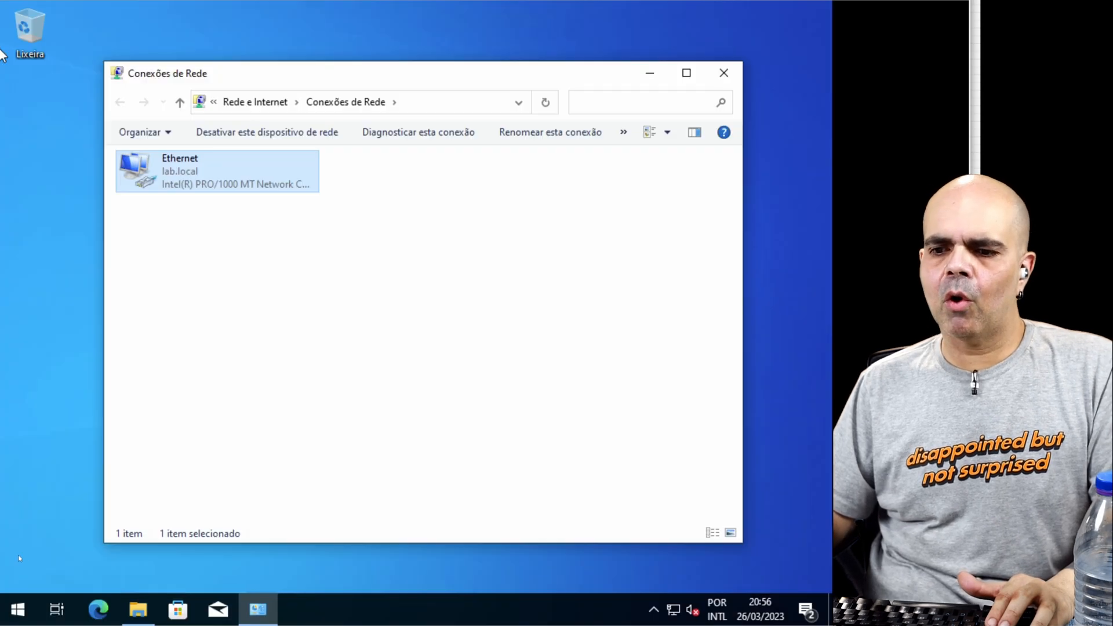
Step: Sign the current account out of the Windows client
click(20, 608)
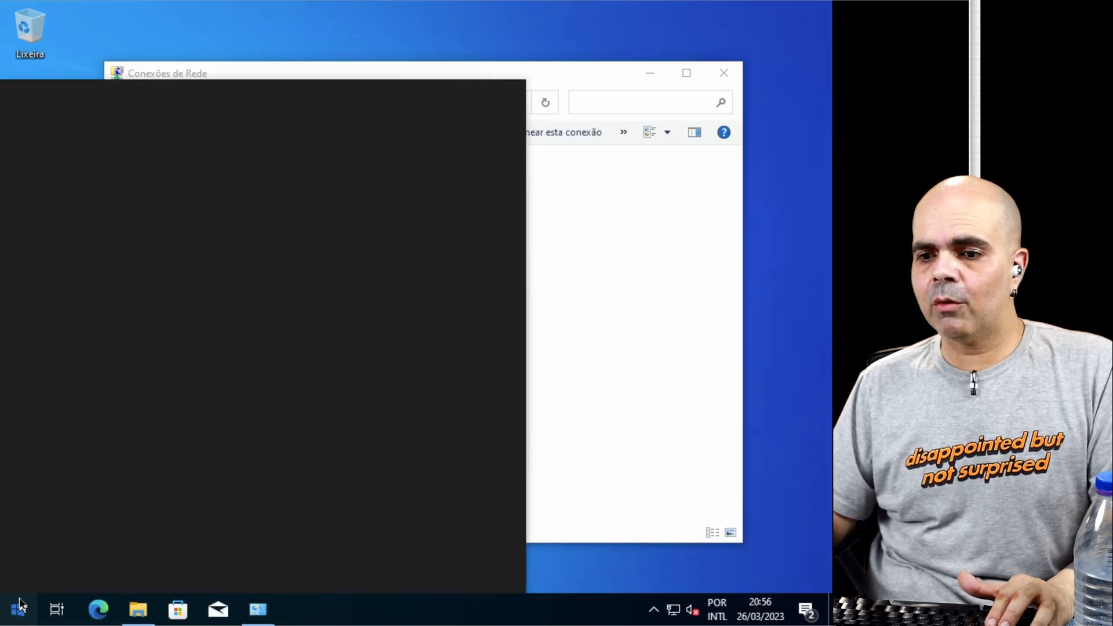
click(19, 581)
click(18, 417)
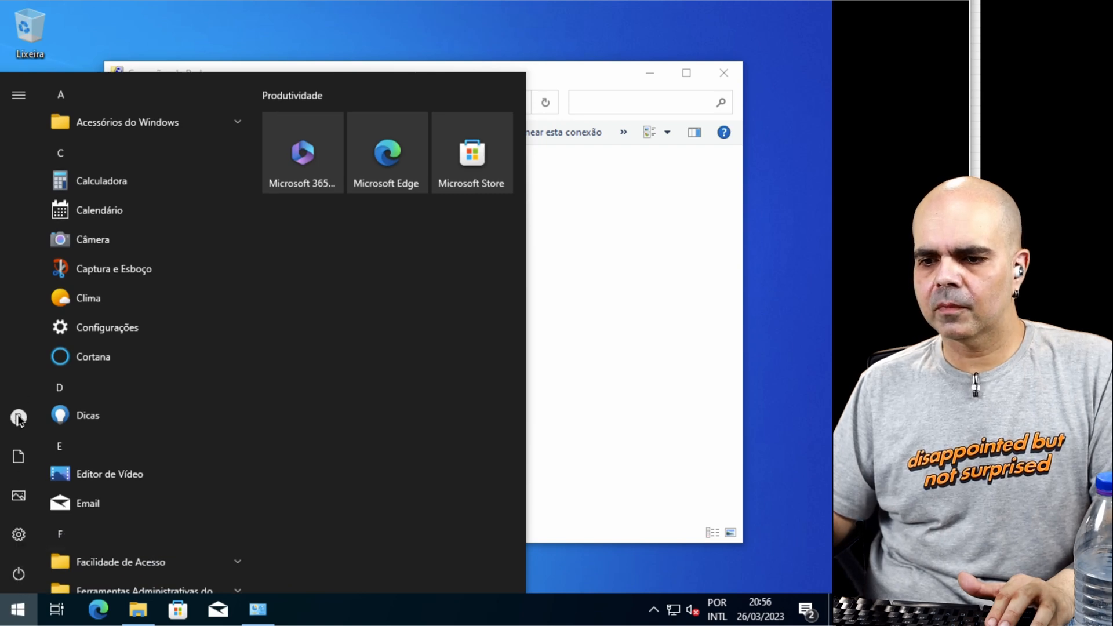
mouse_move(55, 443)
click(54, 420)
click(41, 346)
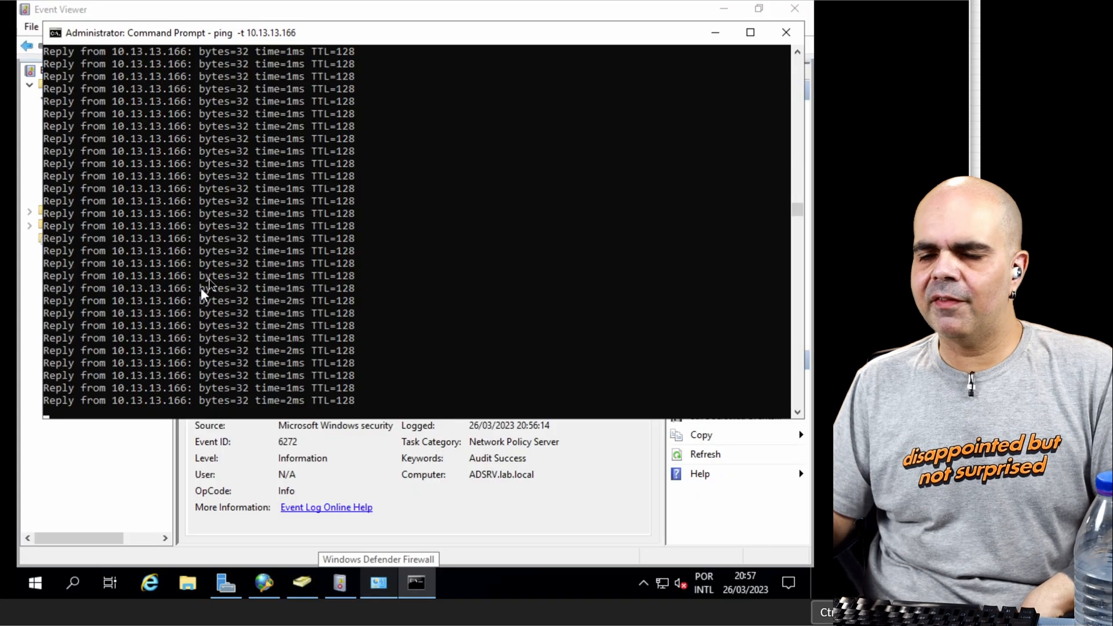
Step: Refresh the Network Policy and Access Services events in Event Viewer and examine the newest event's account and network policy
click(447, 514)
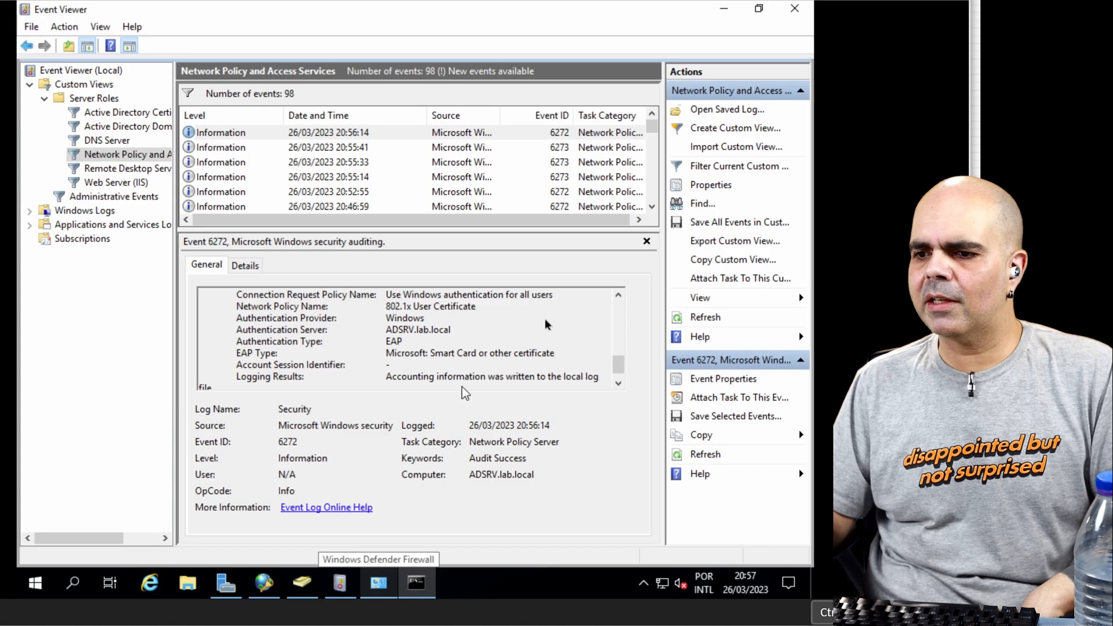
click(694, 319)
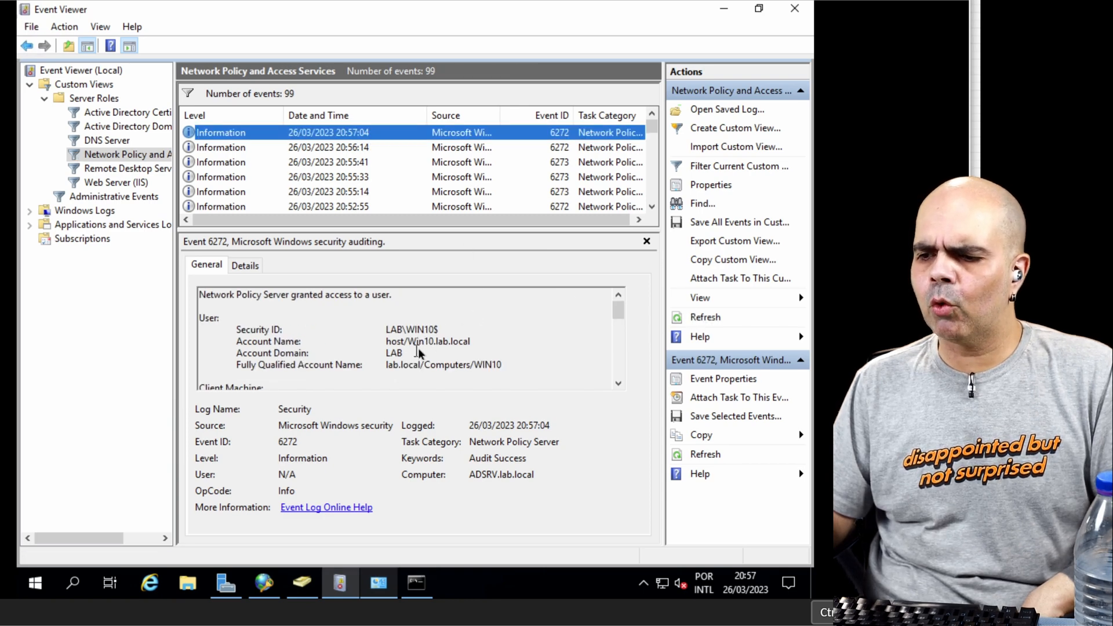
scroll(418, 352, down, 8)
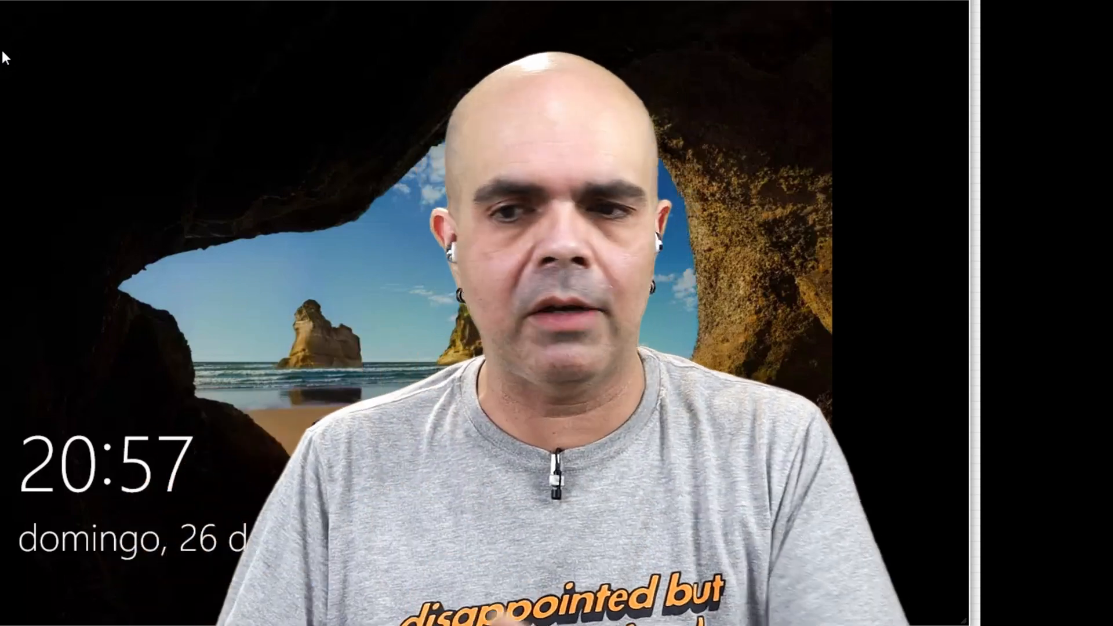
Step: Sign in to the Windows client through Outro usuário with a different LAB account, entering its user name and password
key(Return)
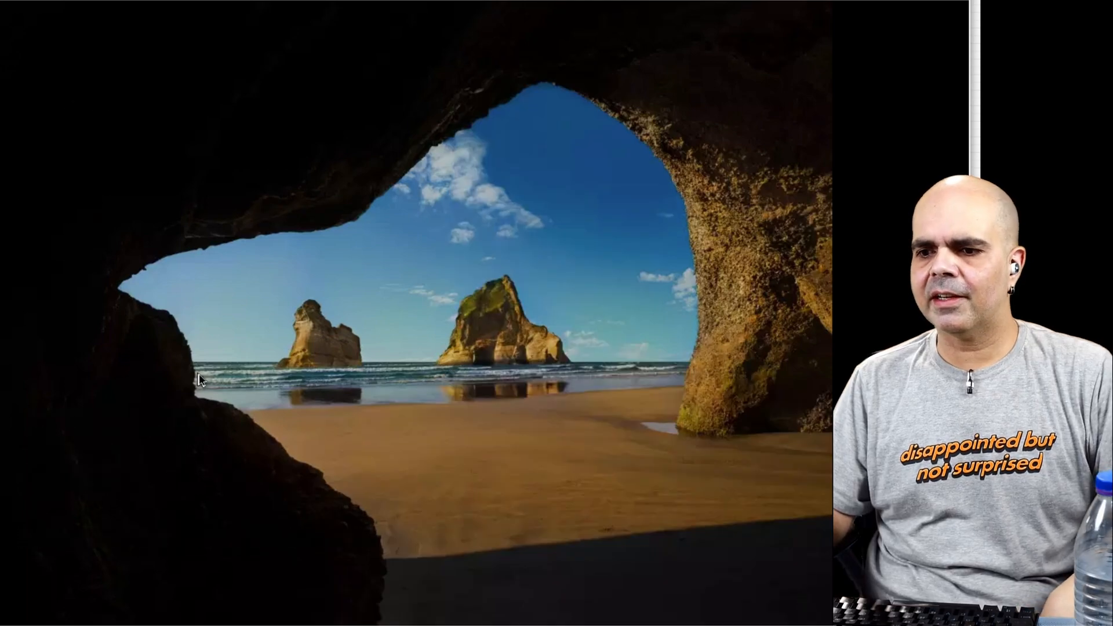
text(•••)
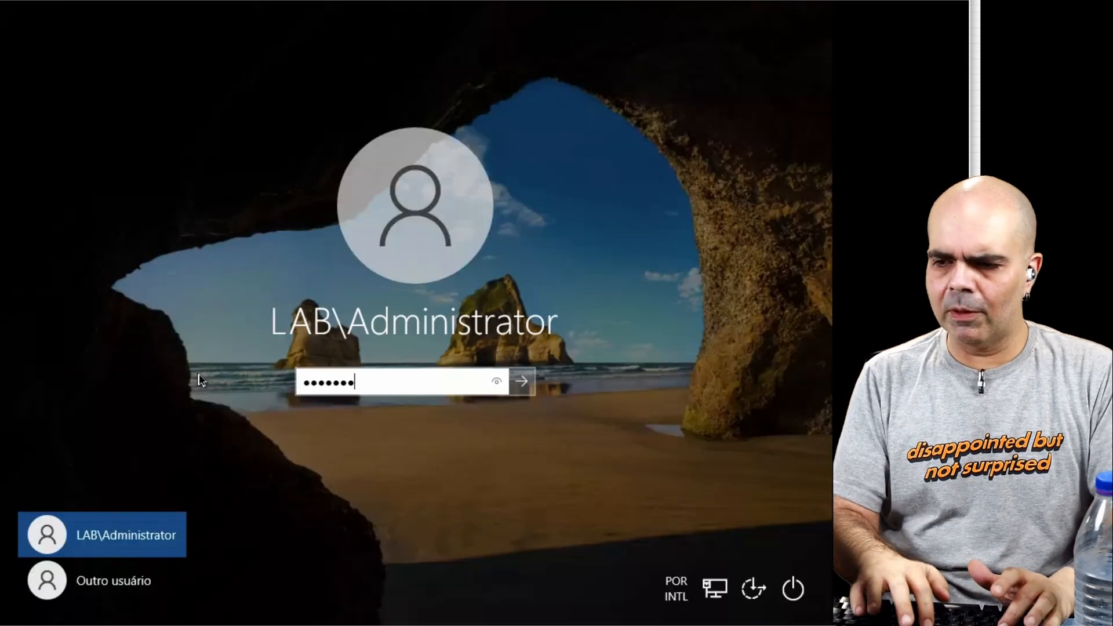
click(137, 583)
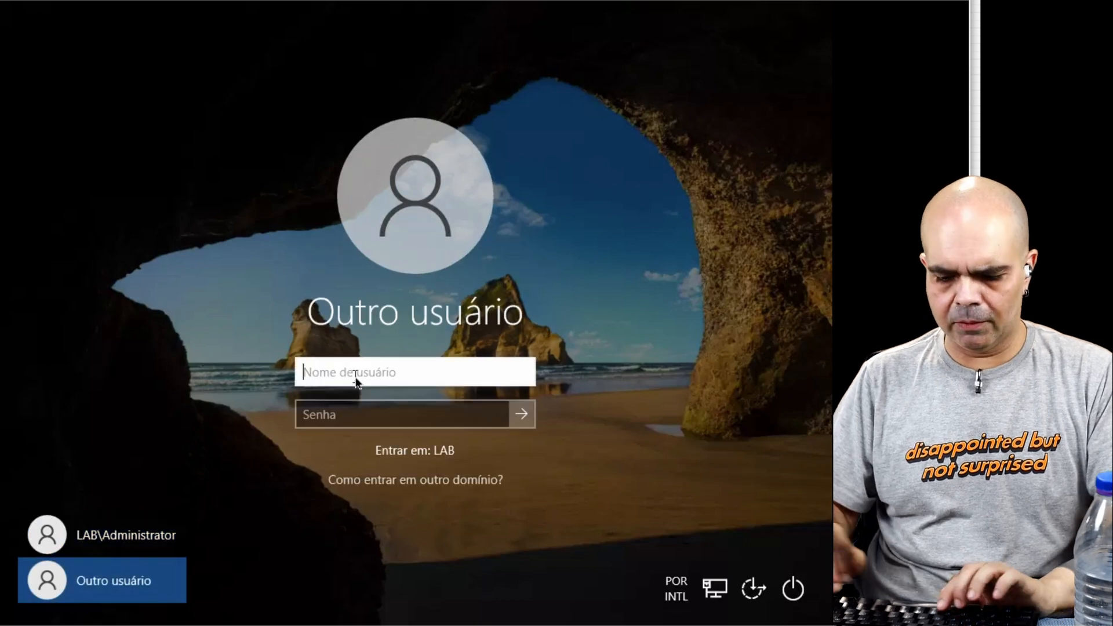
key(Tab)
text(••••••••••)
key(Return)
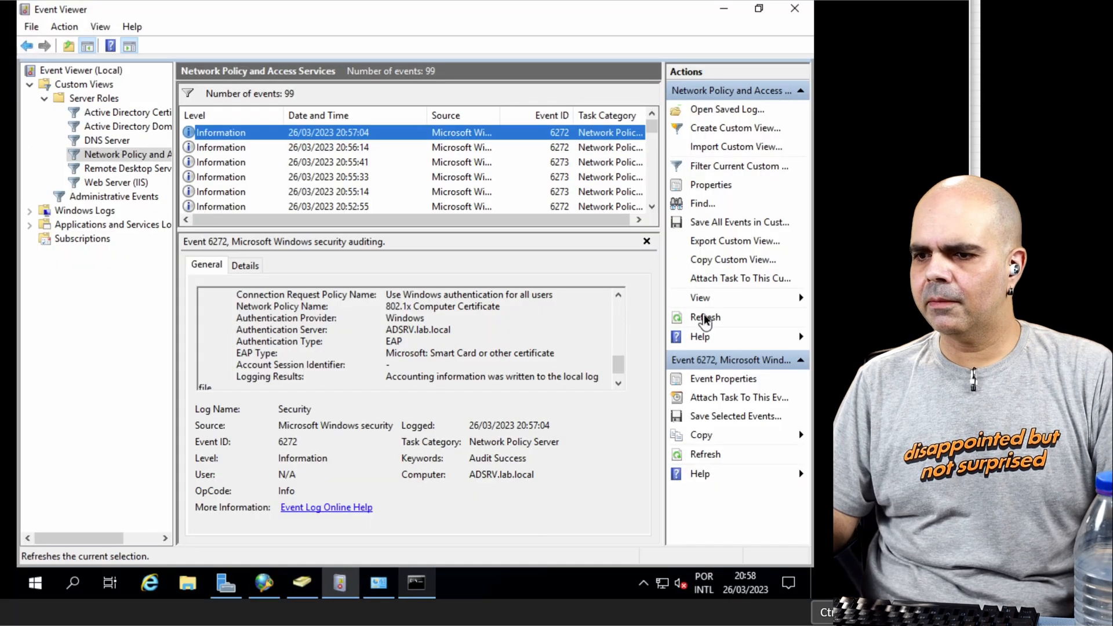
Step: Refresh the NPS events, and show the authentication session details for interface ethernet 0/0 on the switch
click(704, 319)
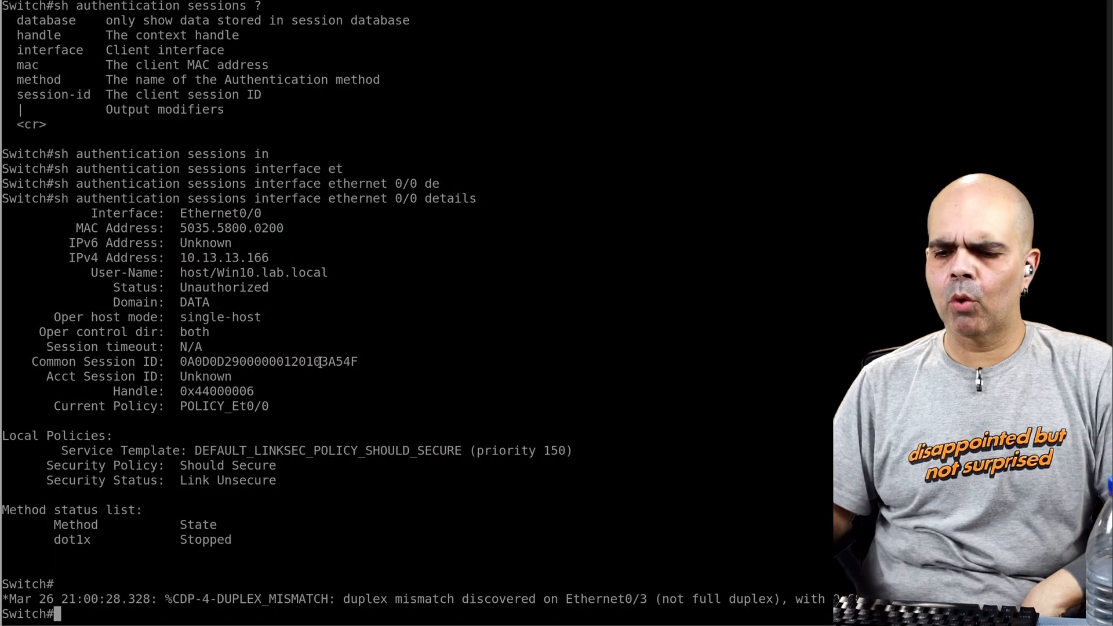
key(Up)
key(Return)
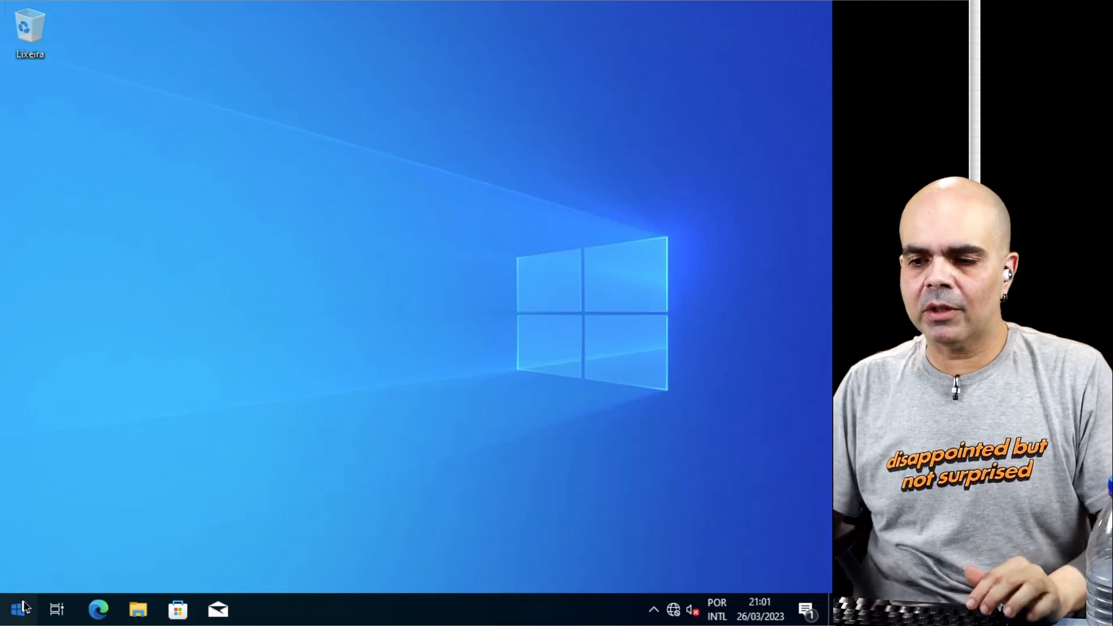
Step: Open an mmc console on the Windows client, add the Certificados snap-in for the current user and maximize the console
click(21, 609)
text(mmc)
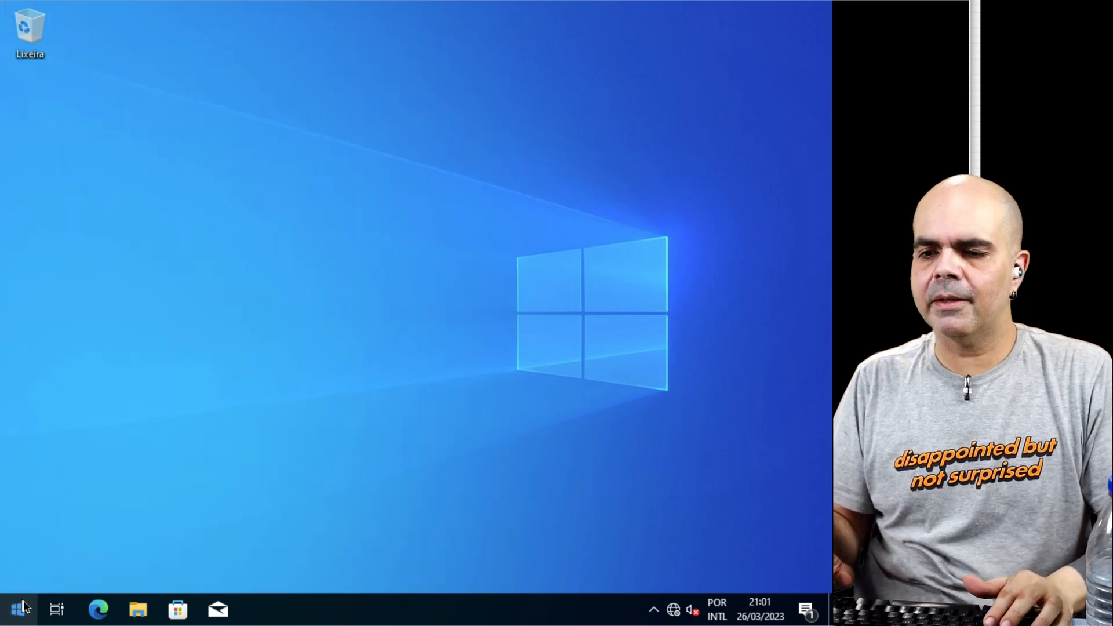
key(Return)
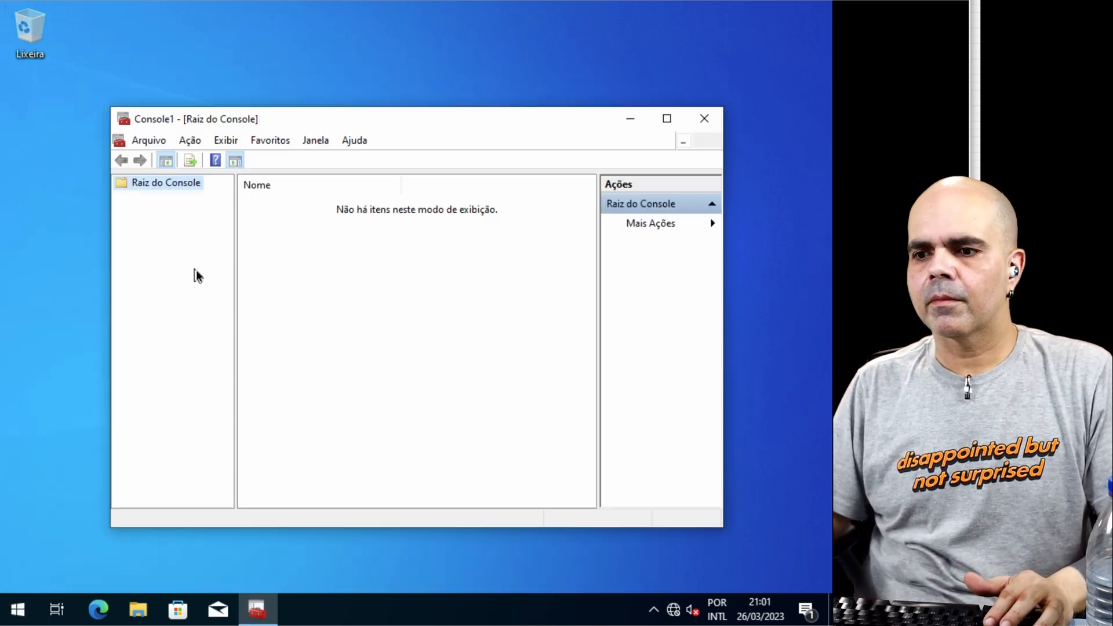
click(145, 140)
click(168, 240)
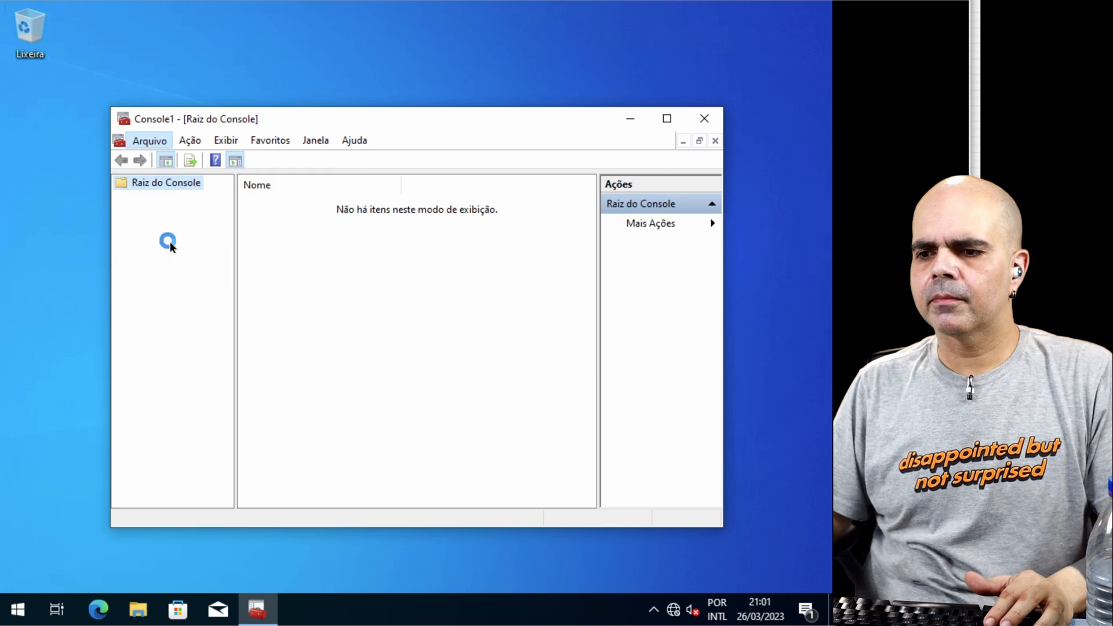
key(Down)
click(399, 306)
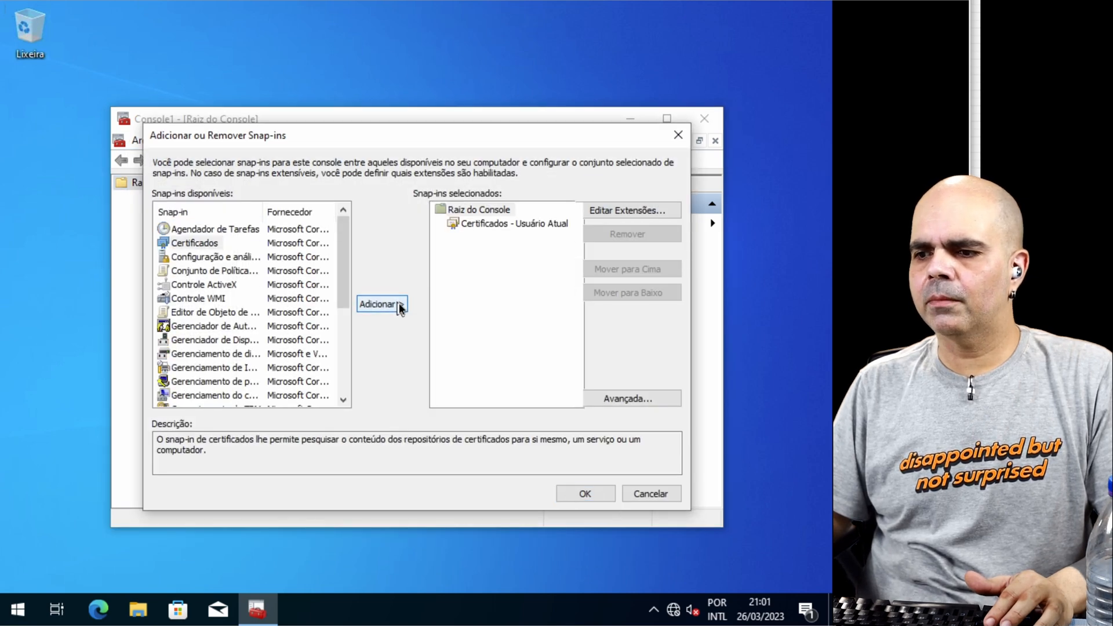
click(589, 497)
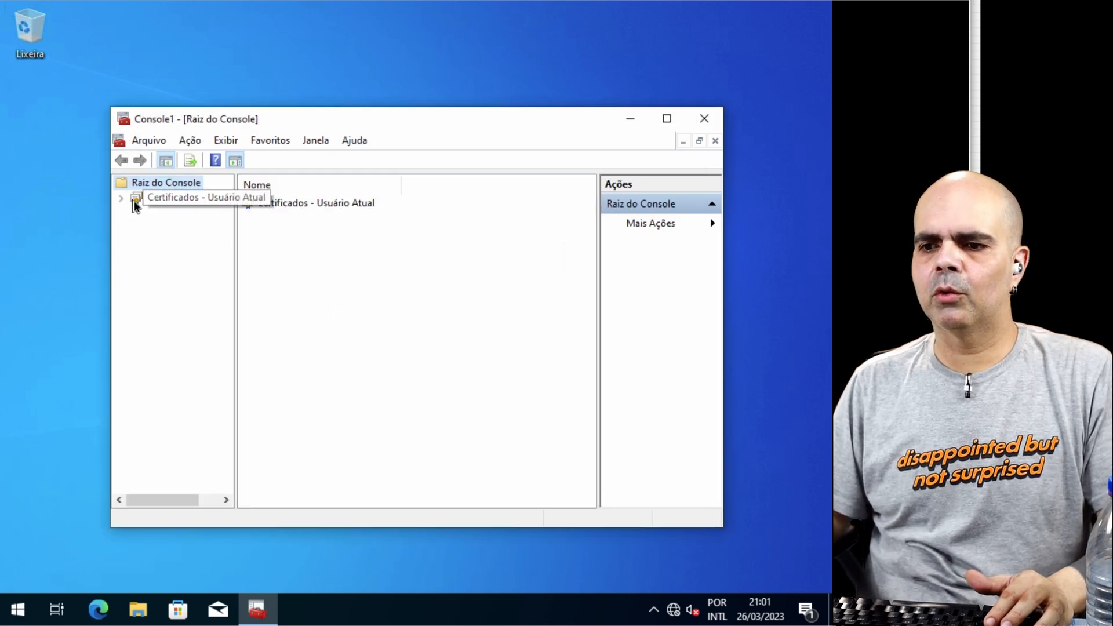
double_click(456, 118)
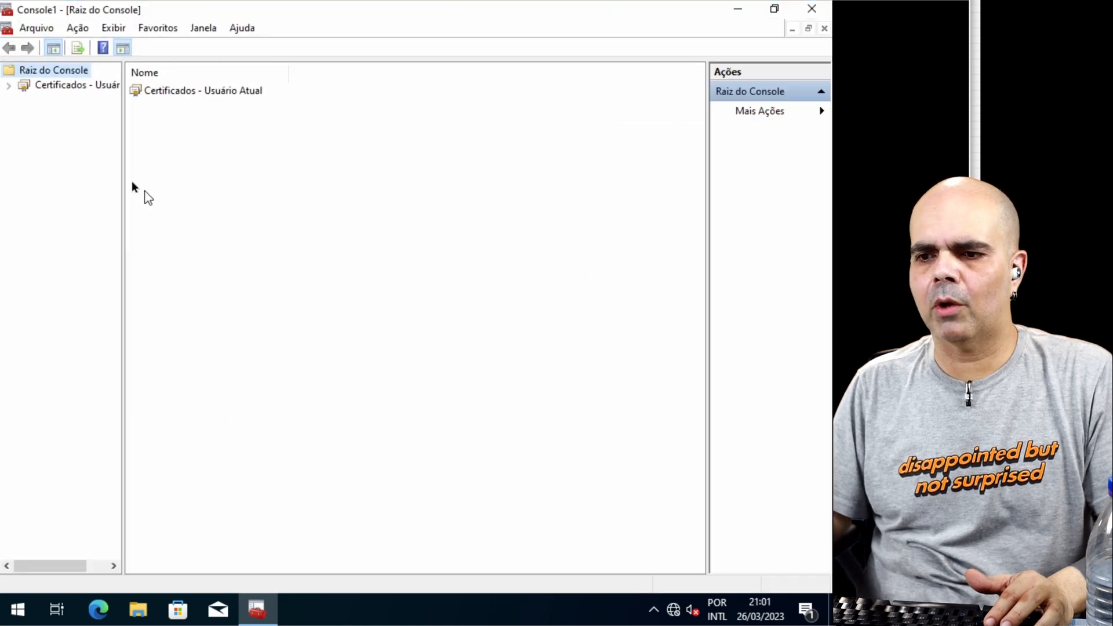
Step: Start a new certificate request for the Pessoal store under Certificados - Usuário Atual
click(8, 85)
click(64, 99)
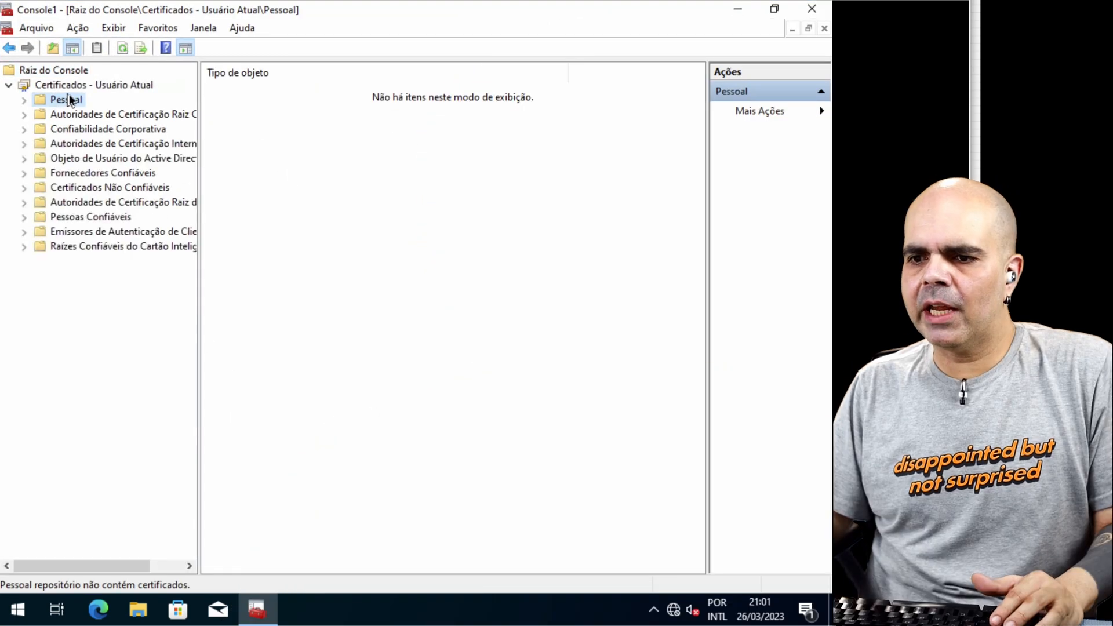
right_click(70, 99)
mouse_move(244, 127)
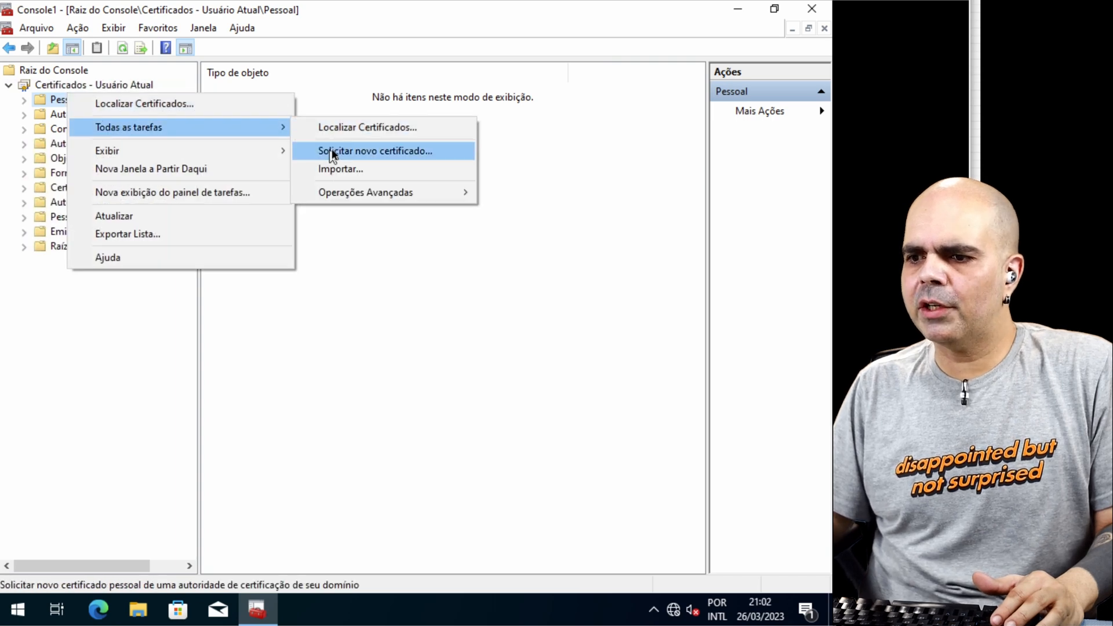
click(333, 152)
click(557, 464)
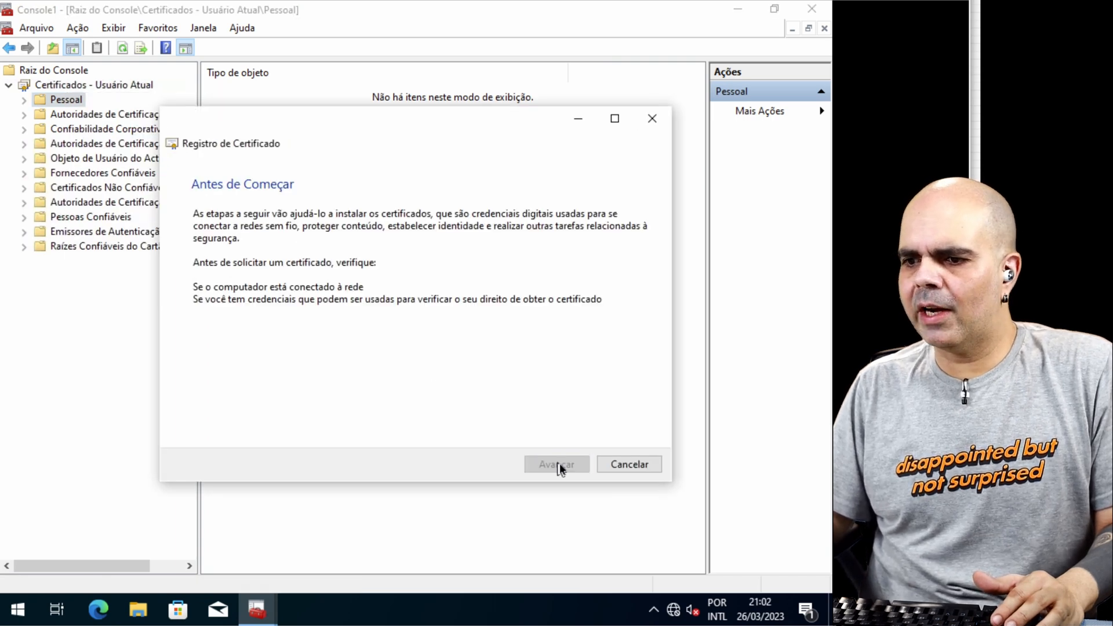
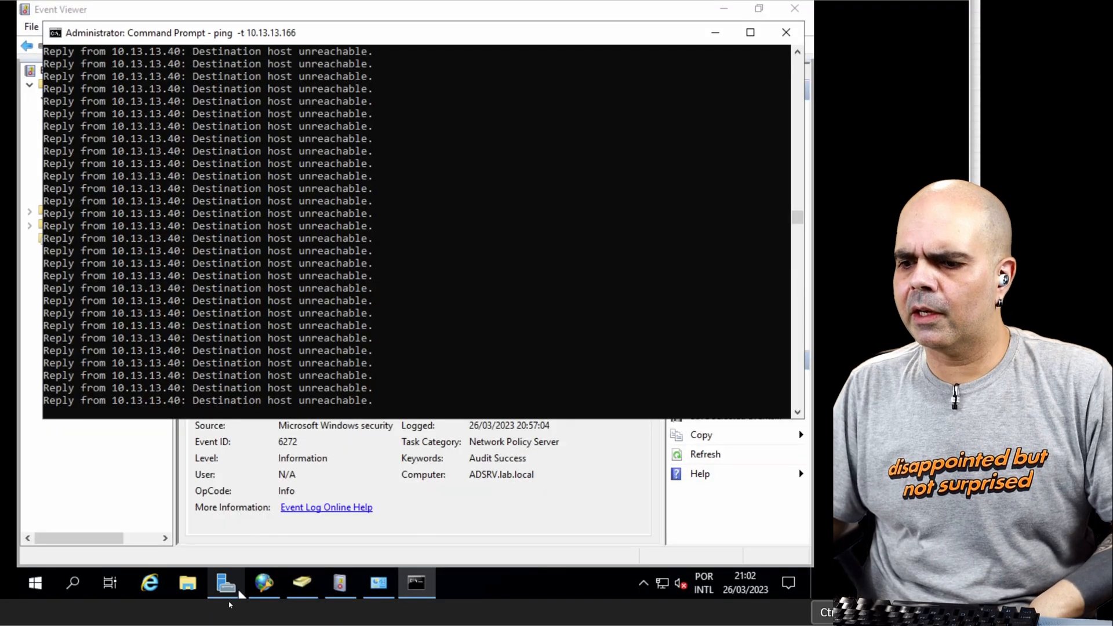
Step: Open Group Policy Management on the server and show the Group Policy Objects linked to the lab.local domain
click(227, 586)
click(700, 43)
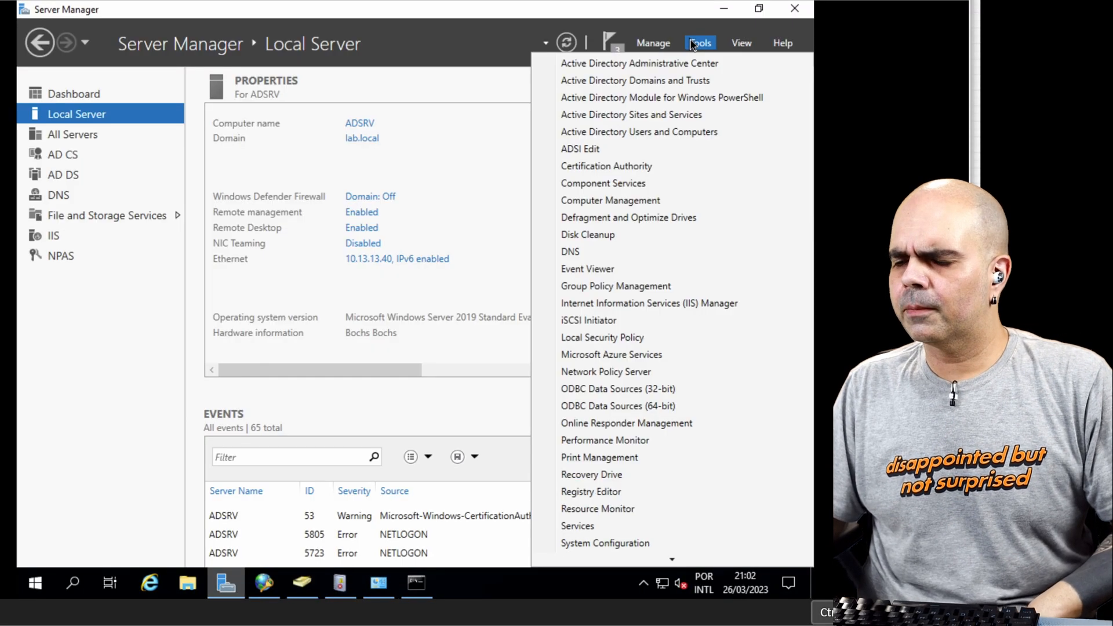
click(631, 291)
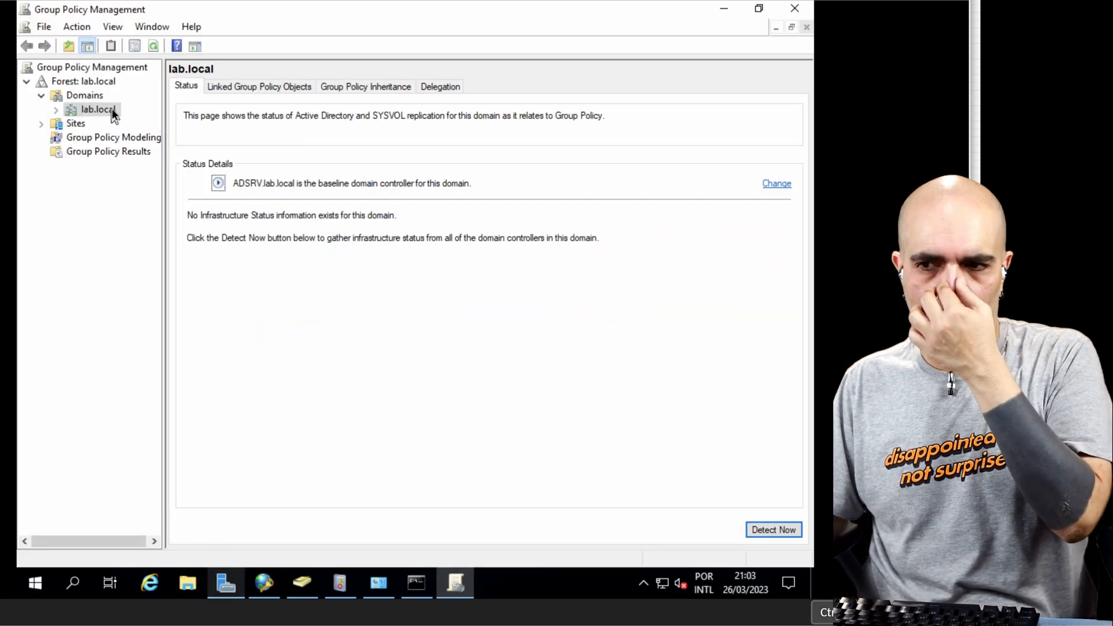
click(244, 88)
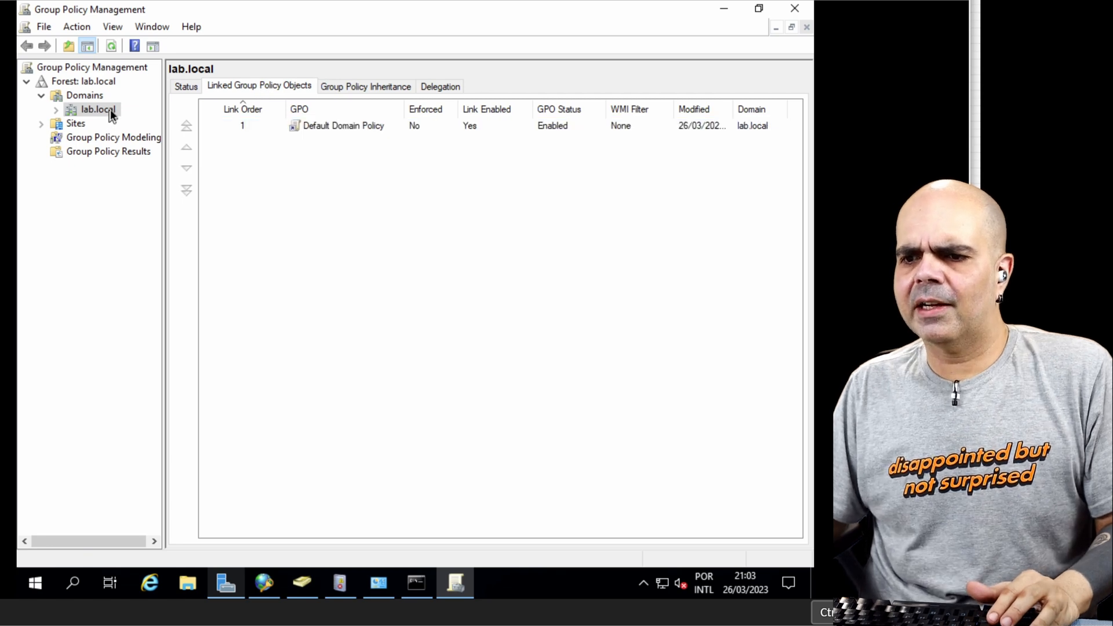
Step: Create a GPO named 801.x Network Config in the lab.local domain and link it there
right_click(110, 109)
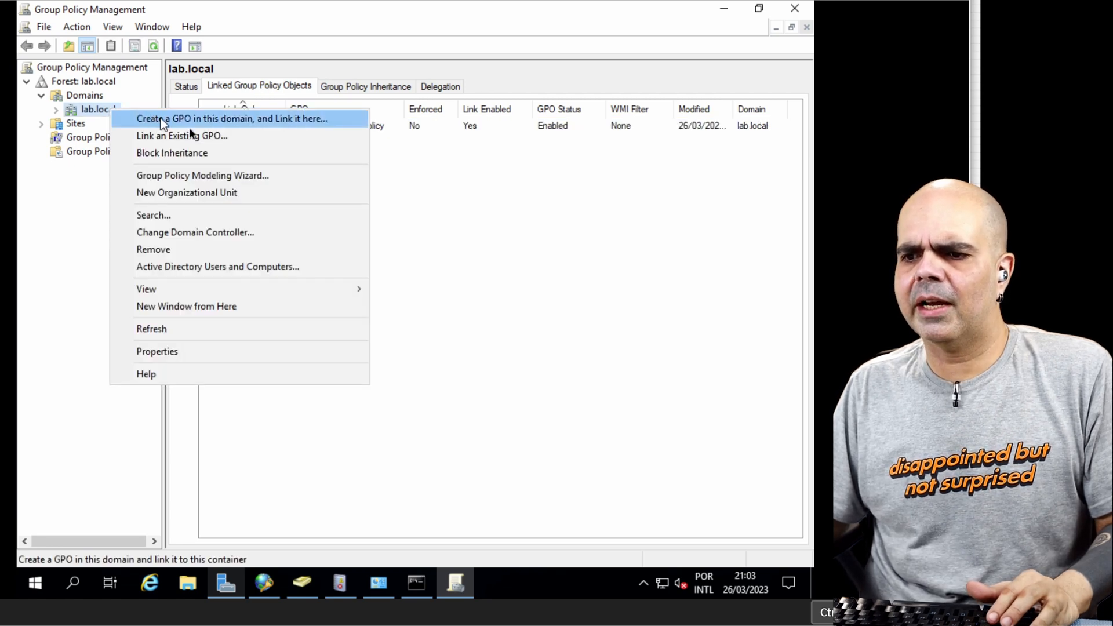
click(301, 120)
text(8)
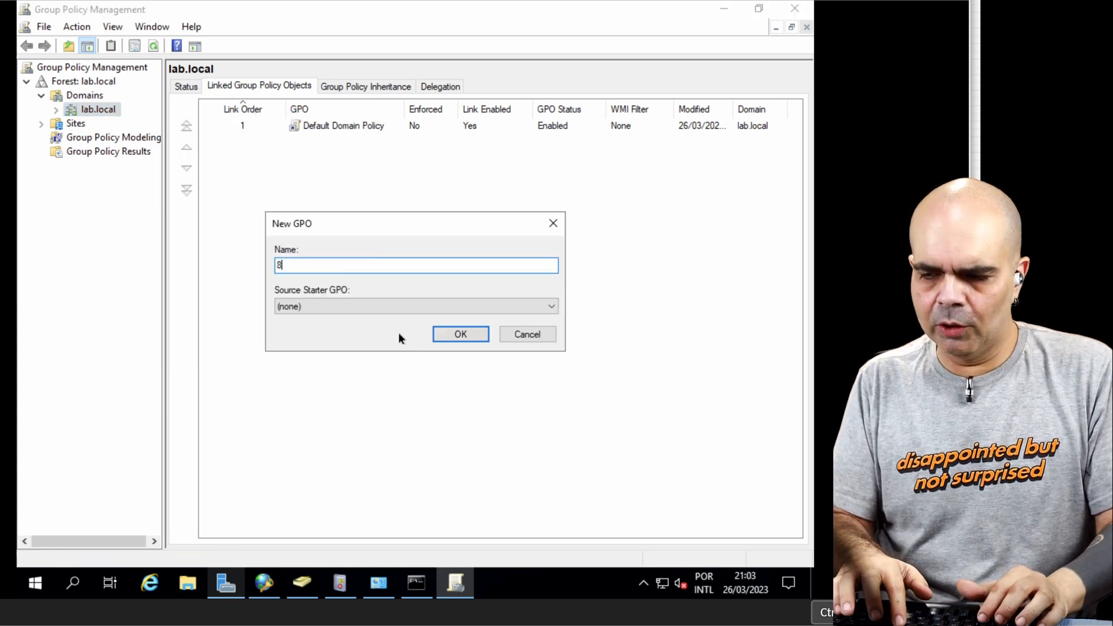
text(01.)
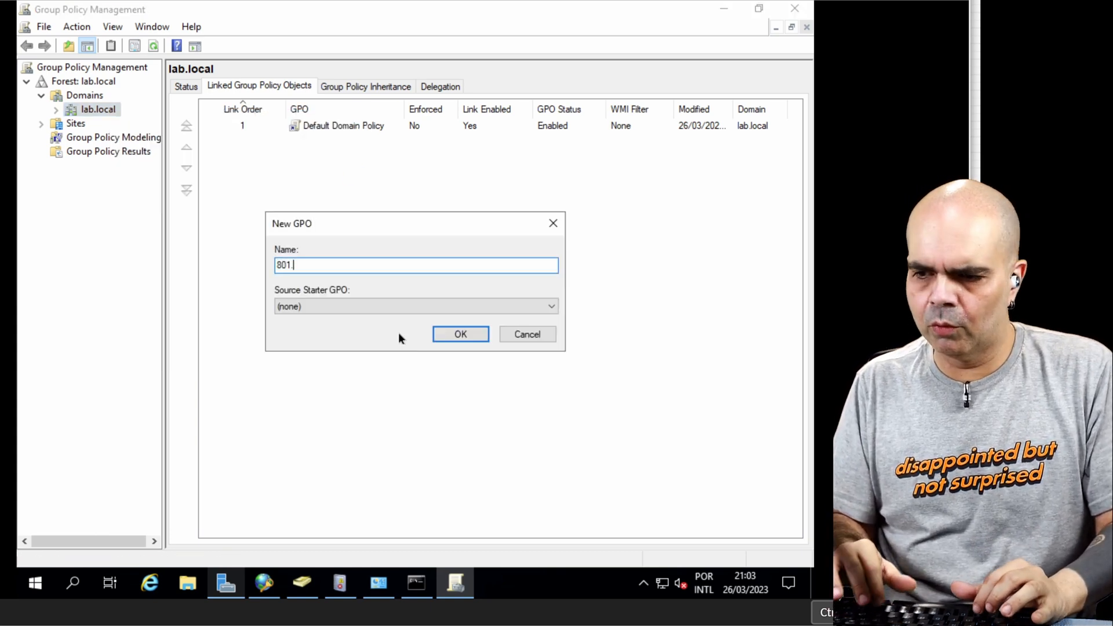
text(x Network Config)
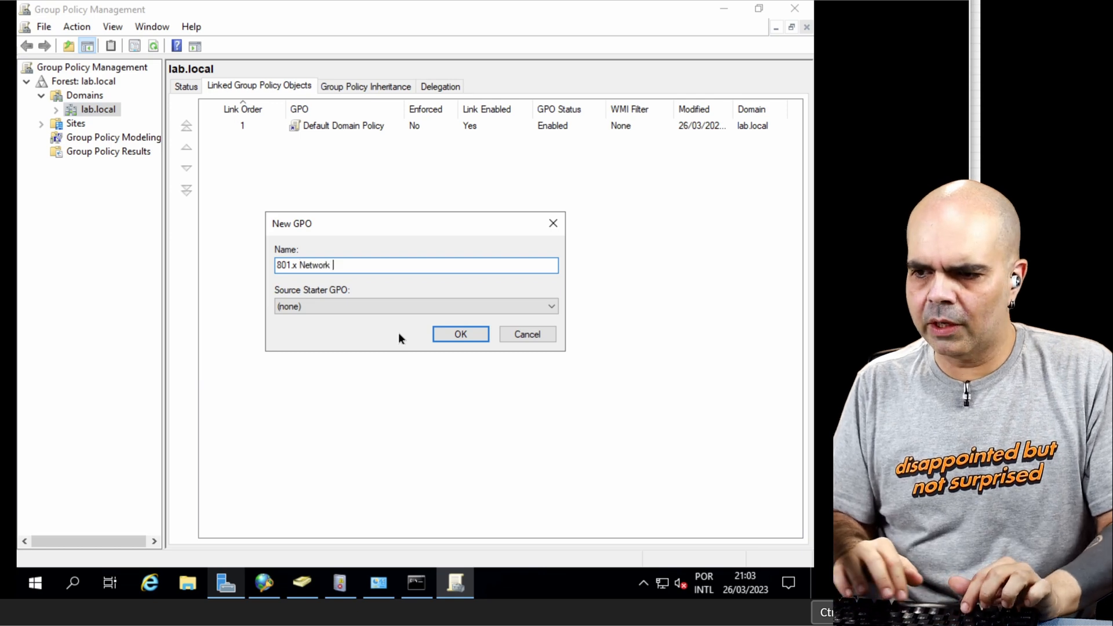
click(481, 340)
Step: Rename the new GPO as 801.1x Network Config
right_click(312, 143)
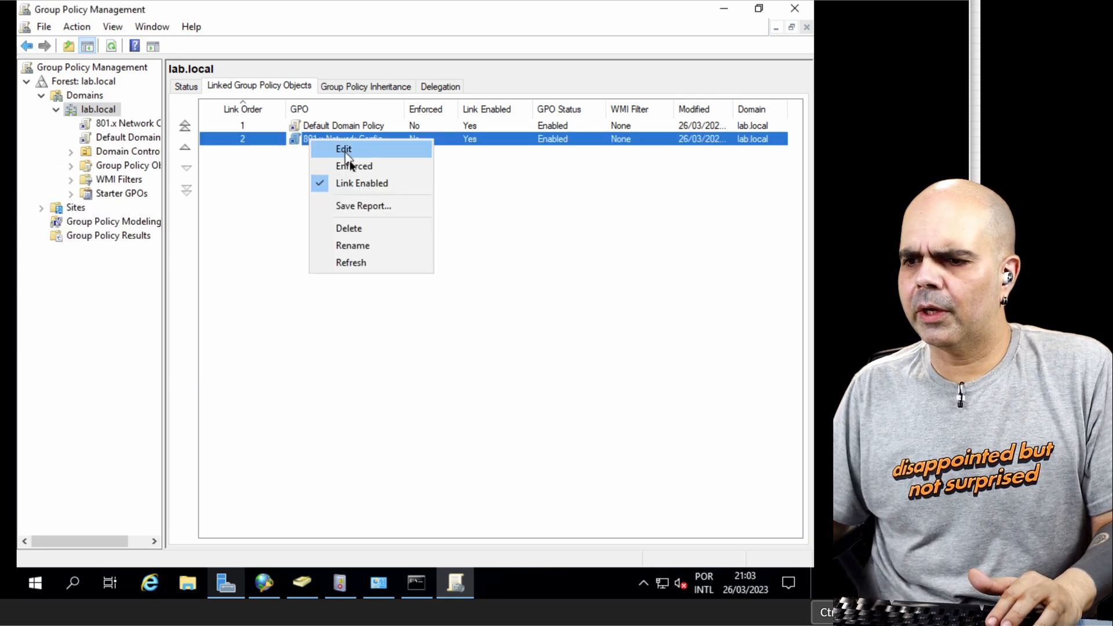
click(343, 246)
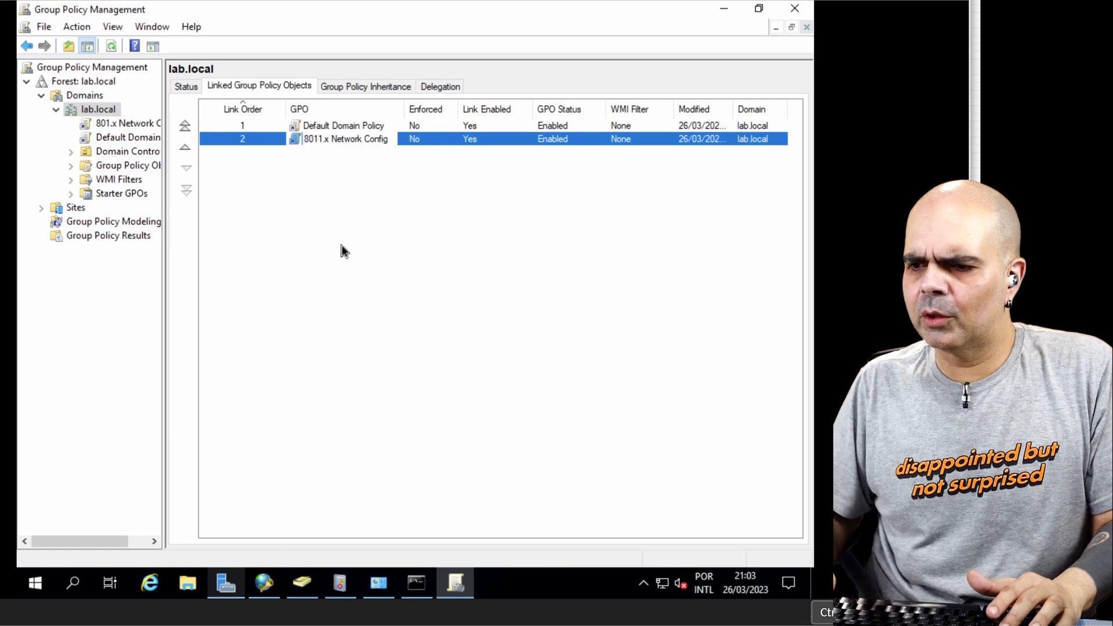
key(Right)
key(Right)
text(1)
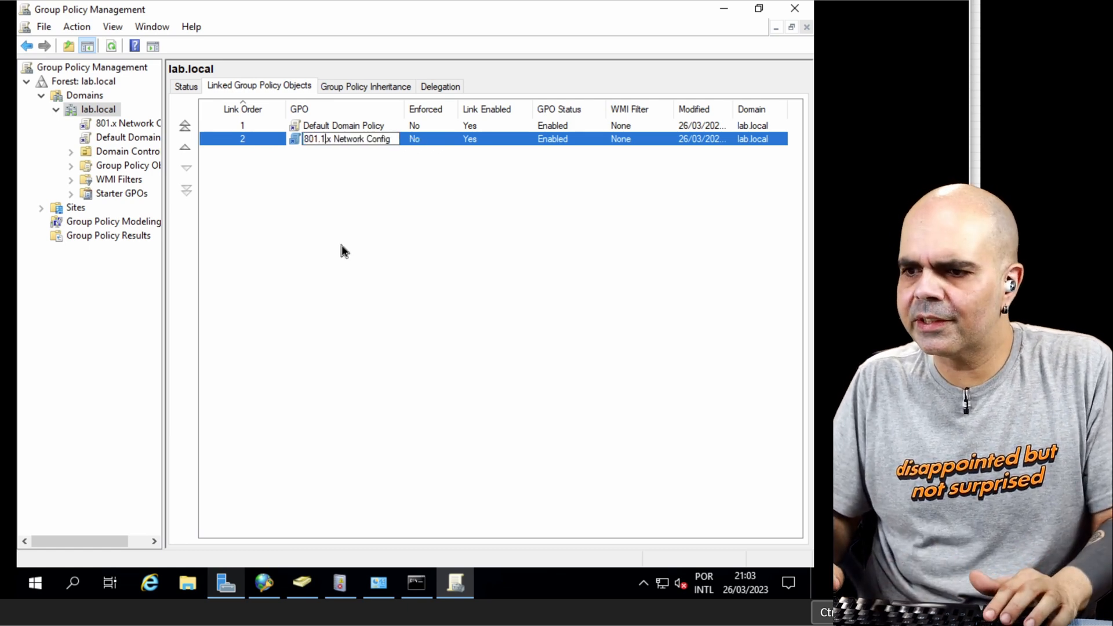
key(Return)
Step: Set the 801.1x Network Config GPO link on lab.local to Enforced
right_click(355, 140)
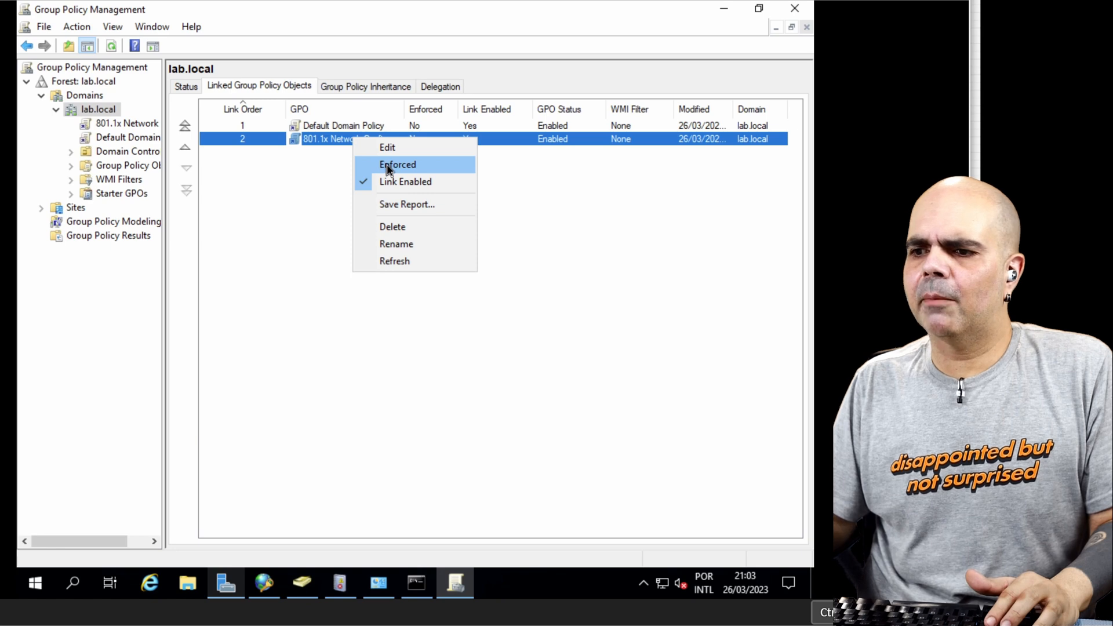
click(387, 166)
click(477, 328)
Step: Open the 801.1x Network Config GPO for editing, maximize the editor and widen its tree pane
right_click(355, 140)
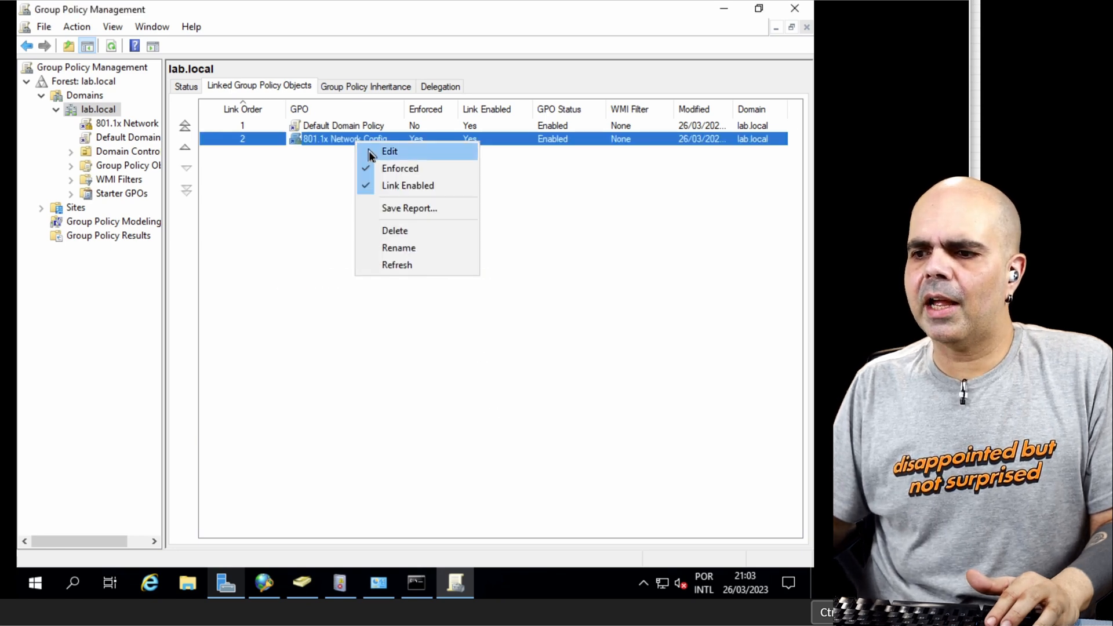
click(369, 151)
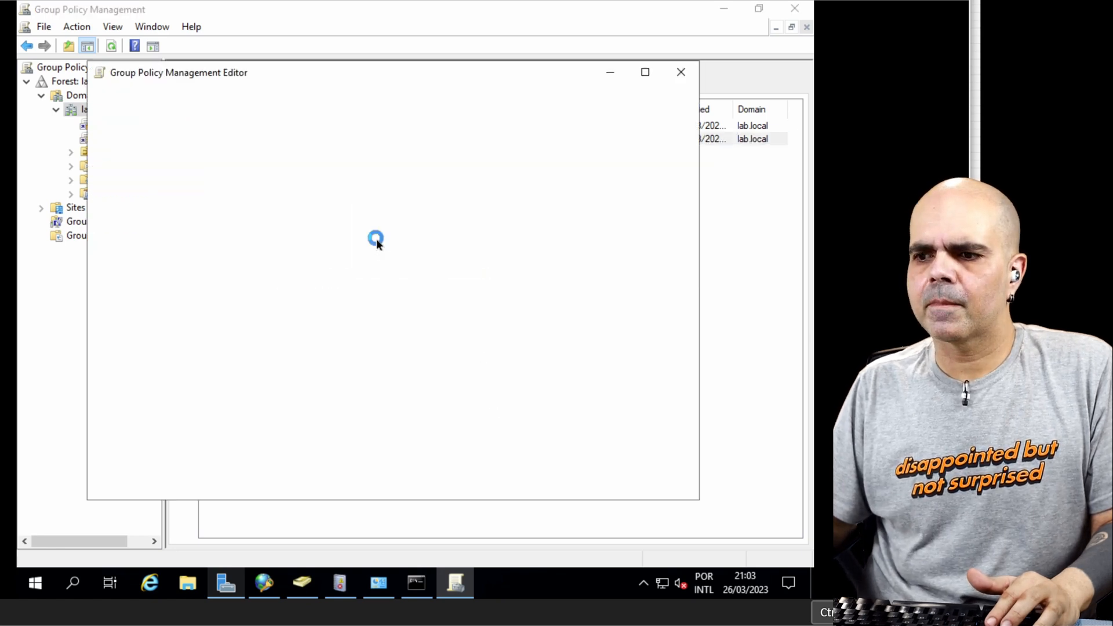
click(645, 71)
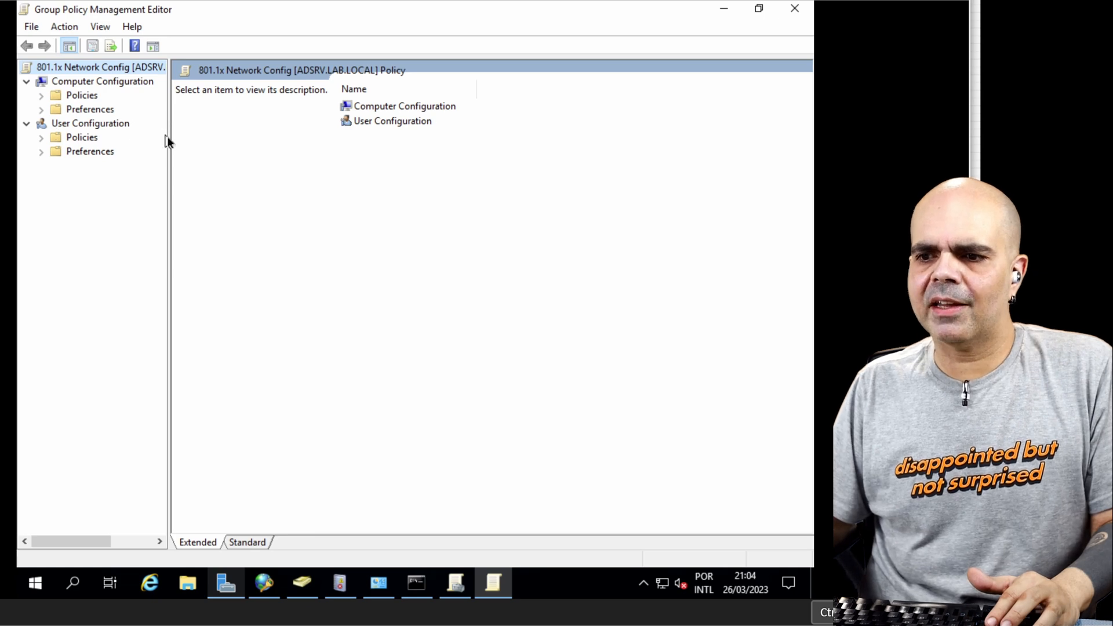
drag(167, 139, 301, 137)
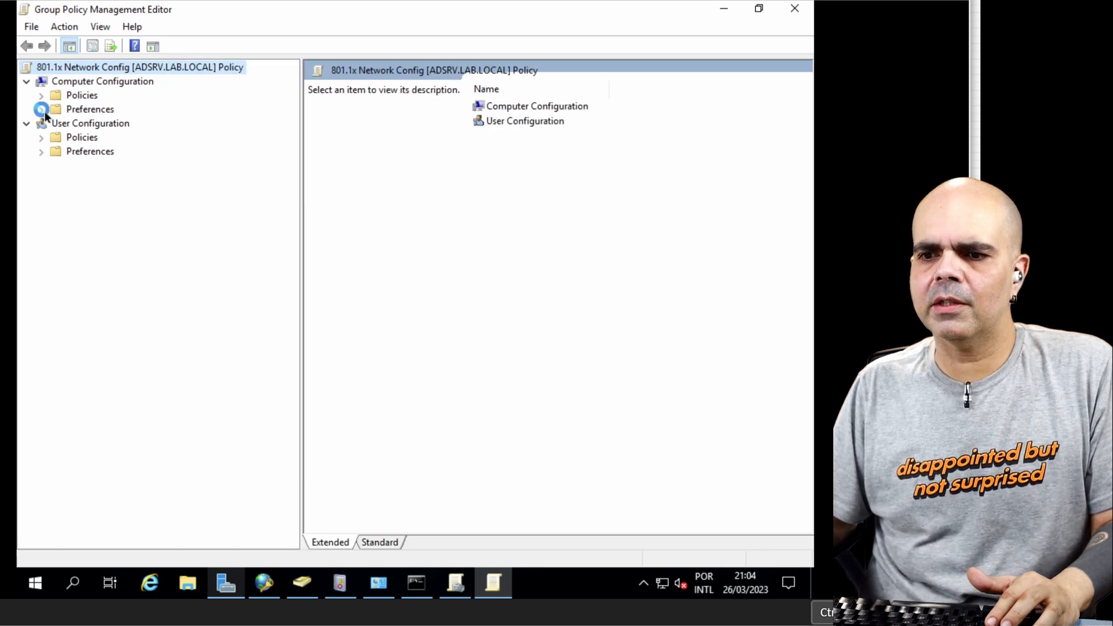
Step: Show the System Services under Computer Configuration, Policies, Windows Settings, Security Settings
click(42, 109)
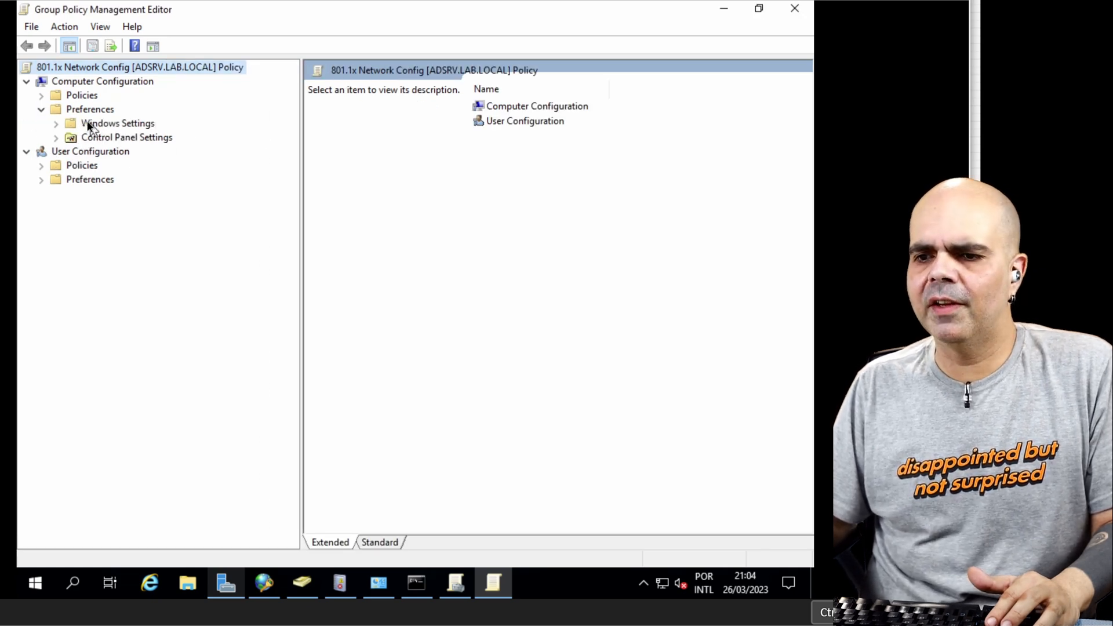
click(41, 110)
click(42, 95)
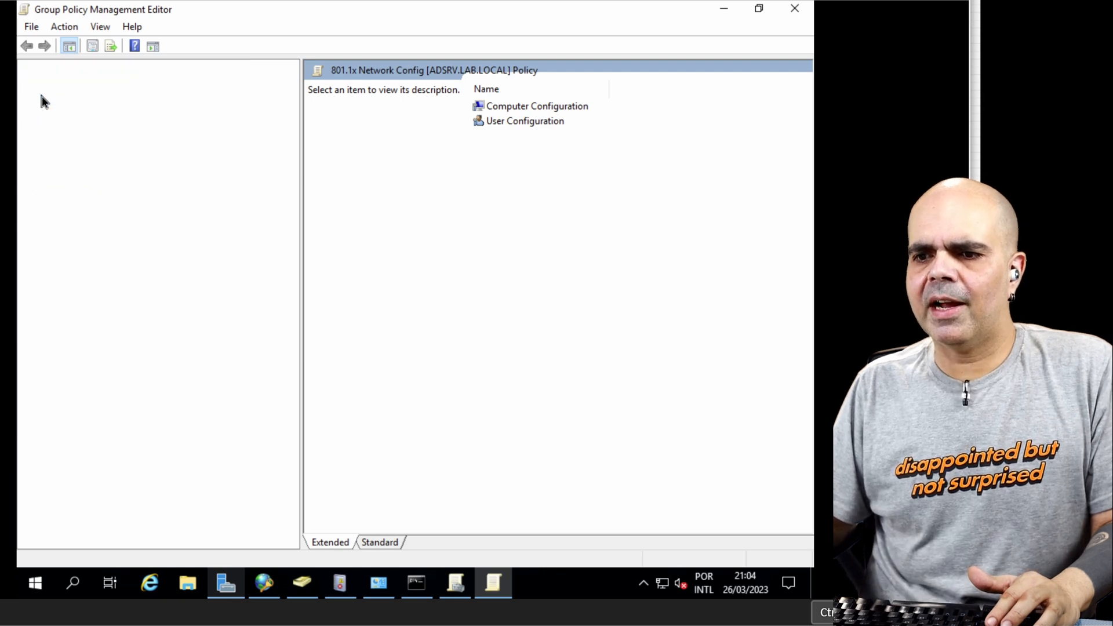
click(57, 123)
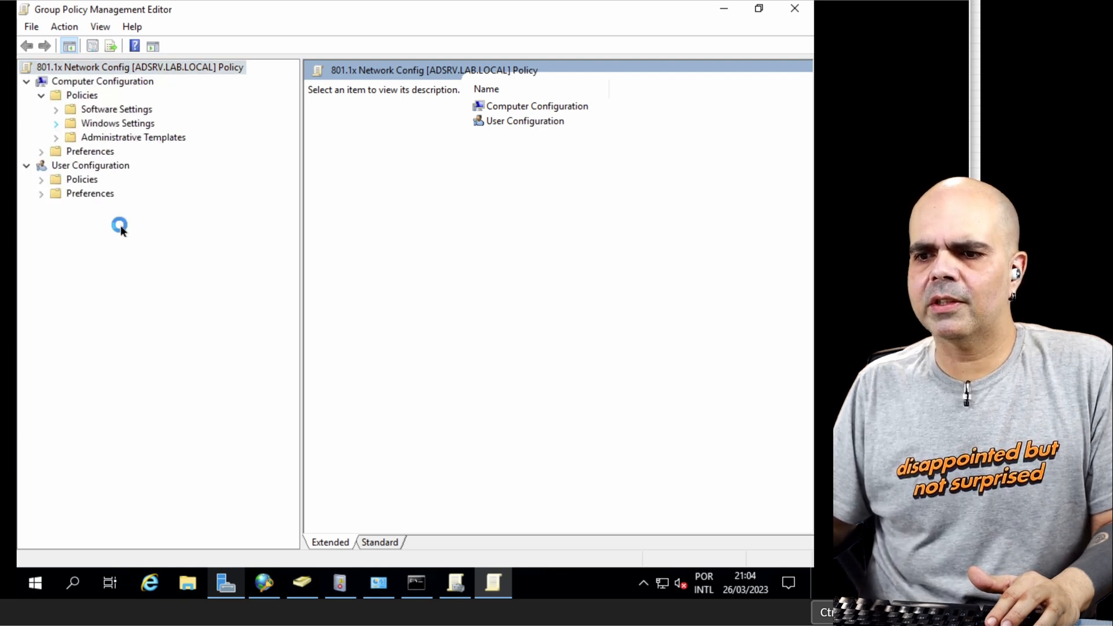
click(72, 179)
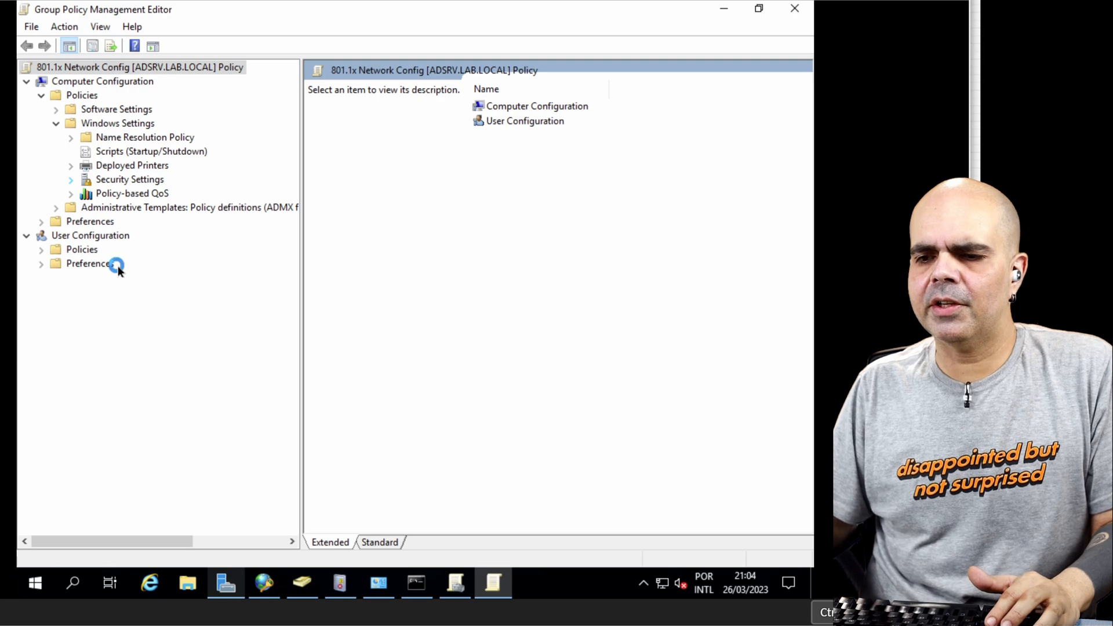
click(132, 250)
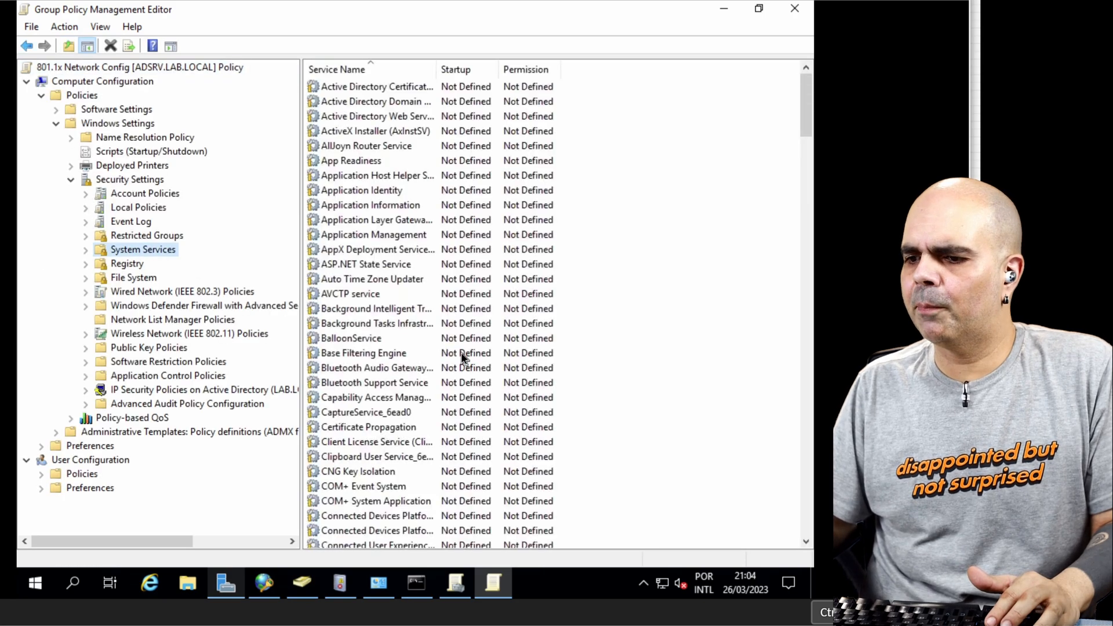
Step: Define the Wired AutoConfig service policy with its startup mode set to Automatic
scroll(461, 353, down, 10)
scroll(462, 355, down, 20)
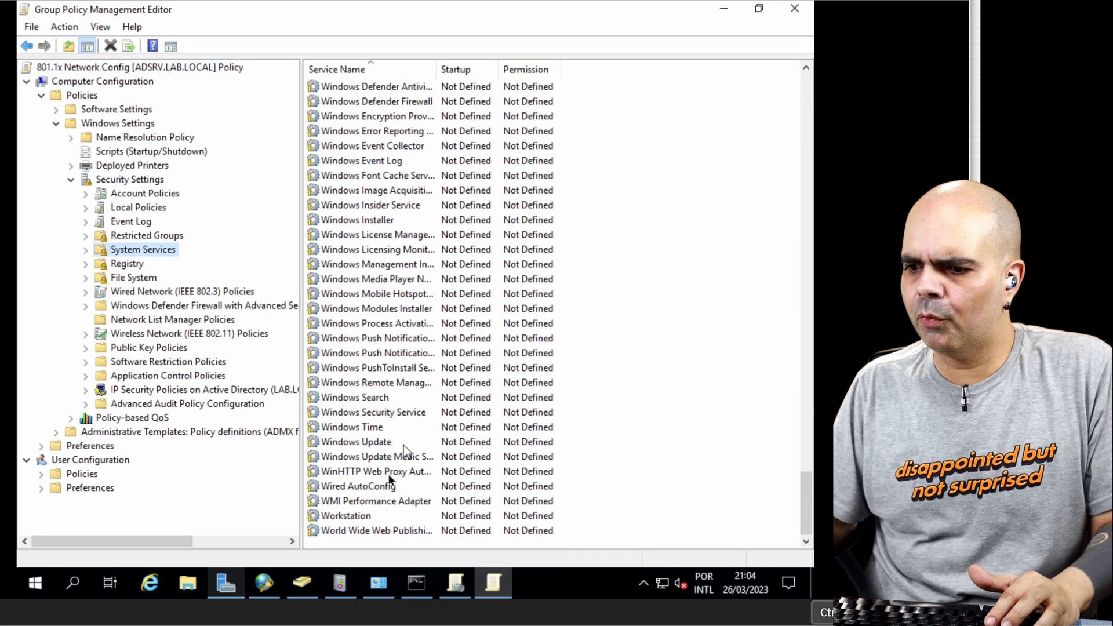
double_click(375, 488)
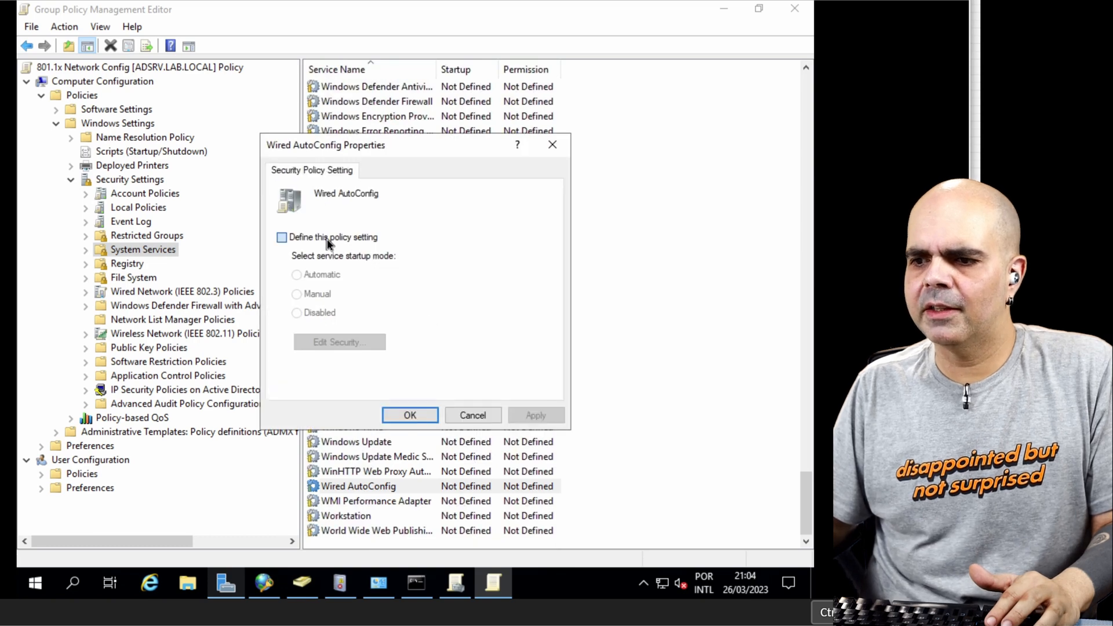
click(328, 239)
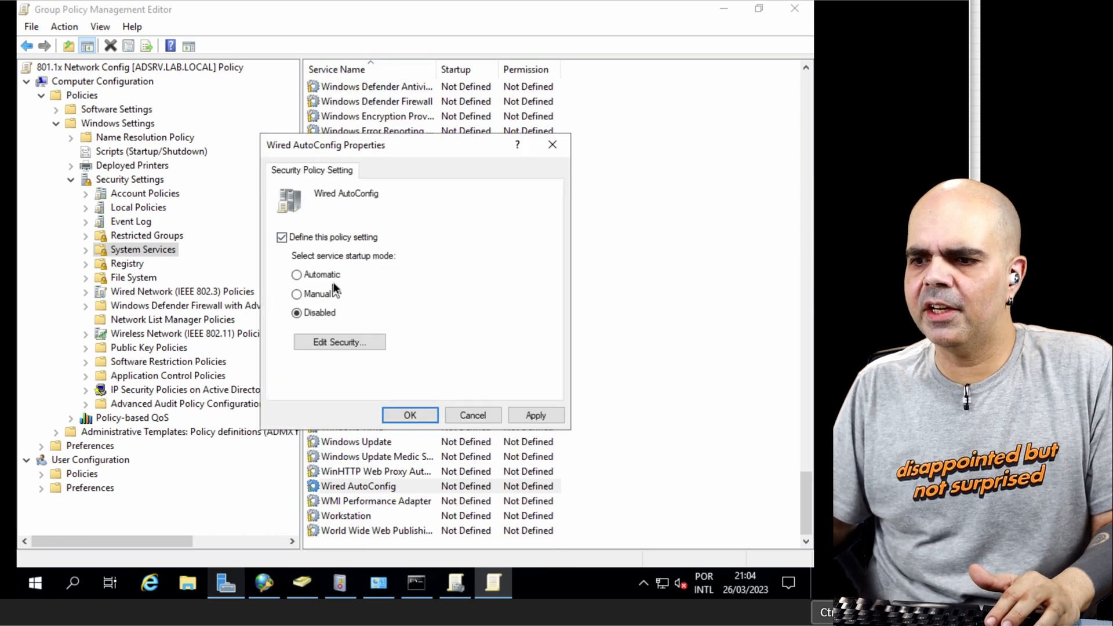
click(406, 415)
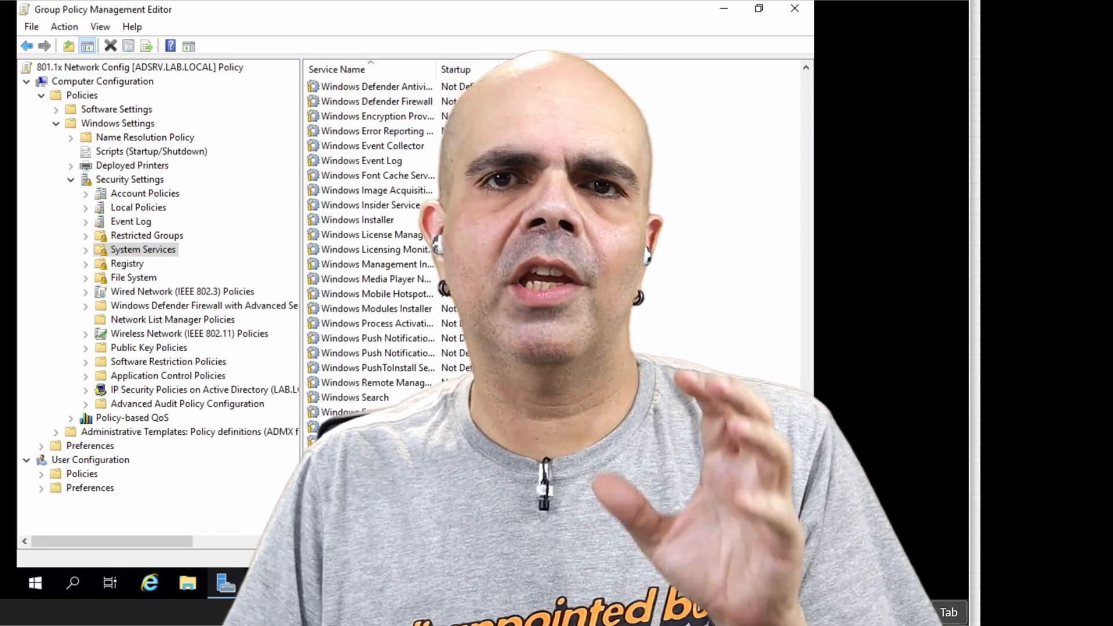
key(Escape)
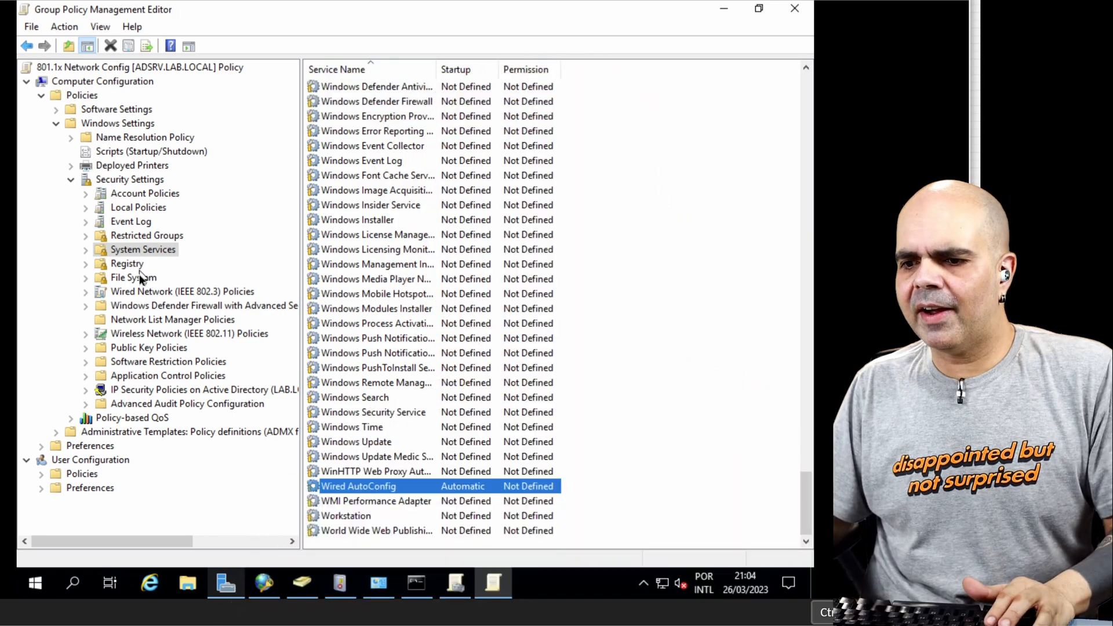
Step: Create a new Wired Network (IEEE 802.3) policy and name it LAB Wired Network Policy
click(134, 295)
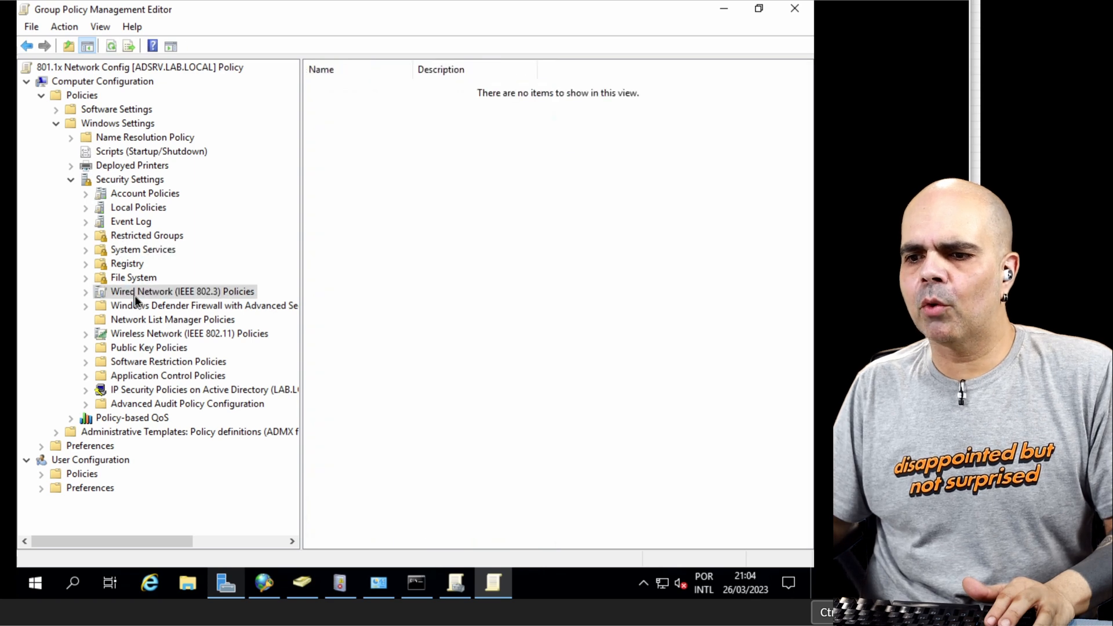
right_click(135, 294)
click(200, 305)
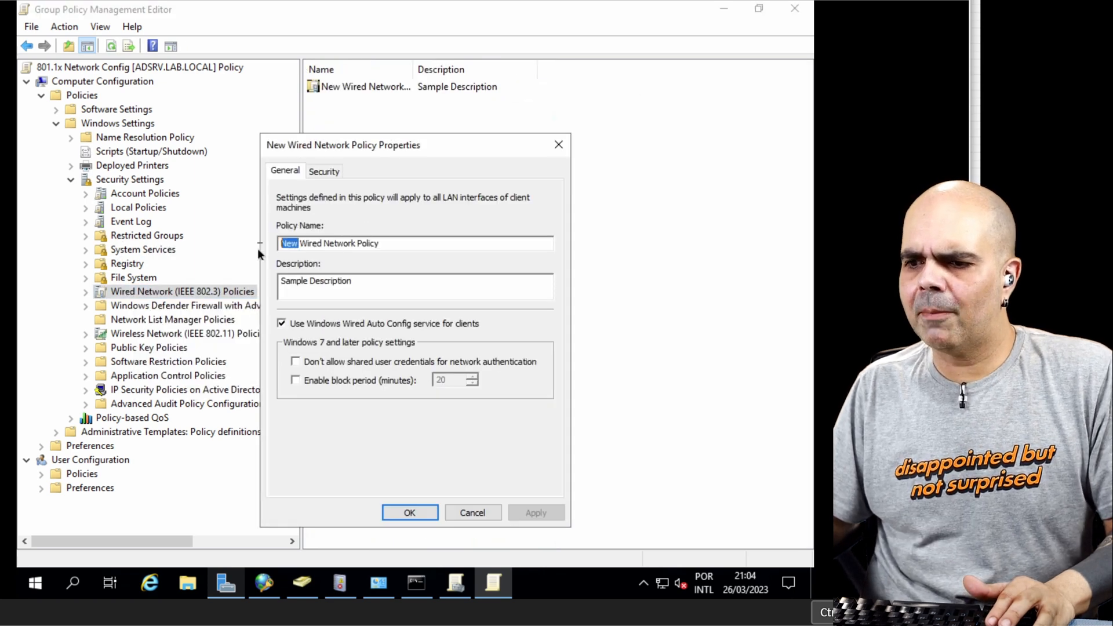
text(LAB)
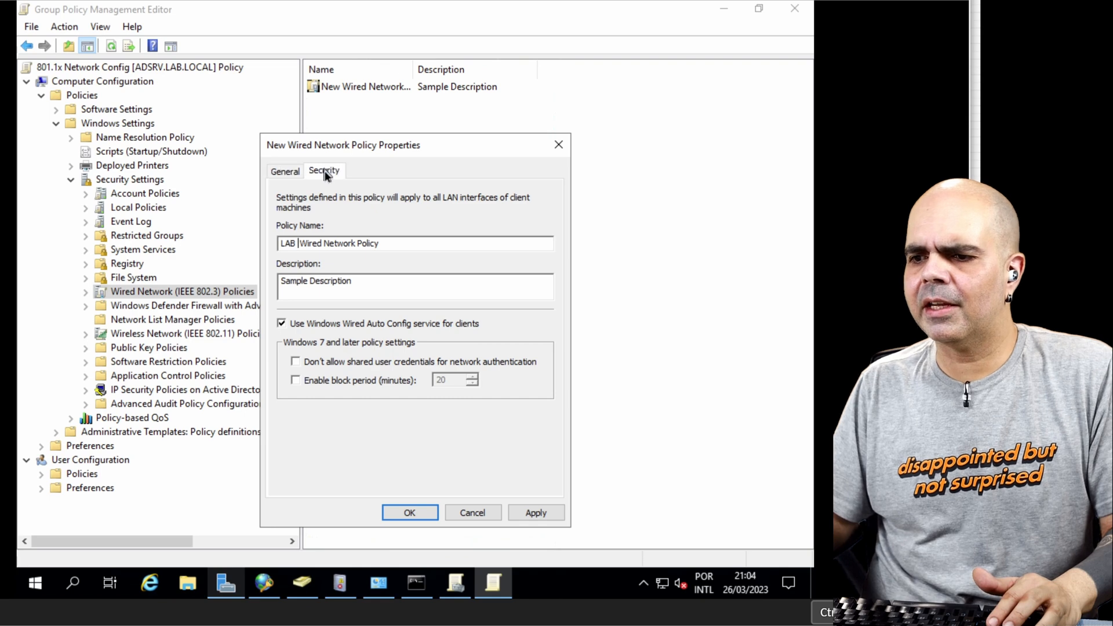
Step: Set the policy's network authentication method to Microsoft: Smart Card or other certificate and accept that method's default certificate properties
click(484, 235)
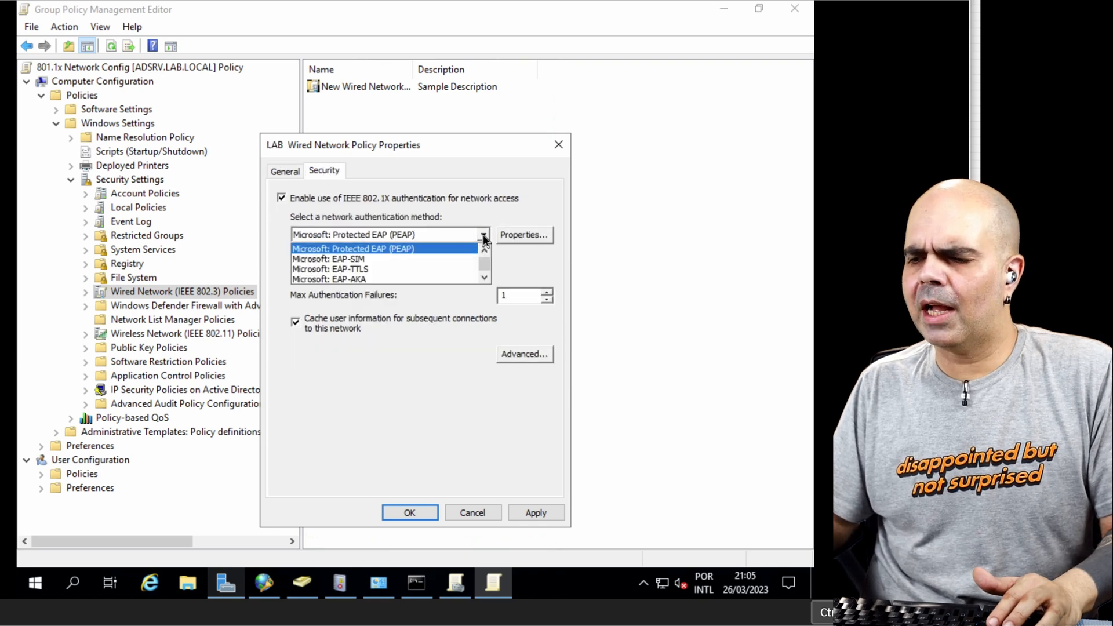
scroll(413, 253, up, 1)
click(409, 251)
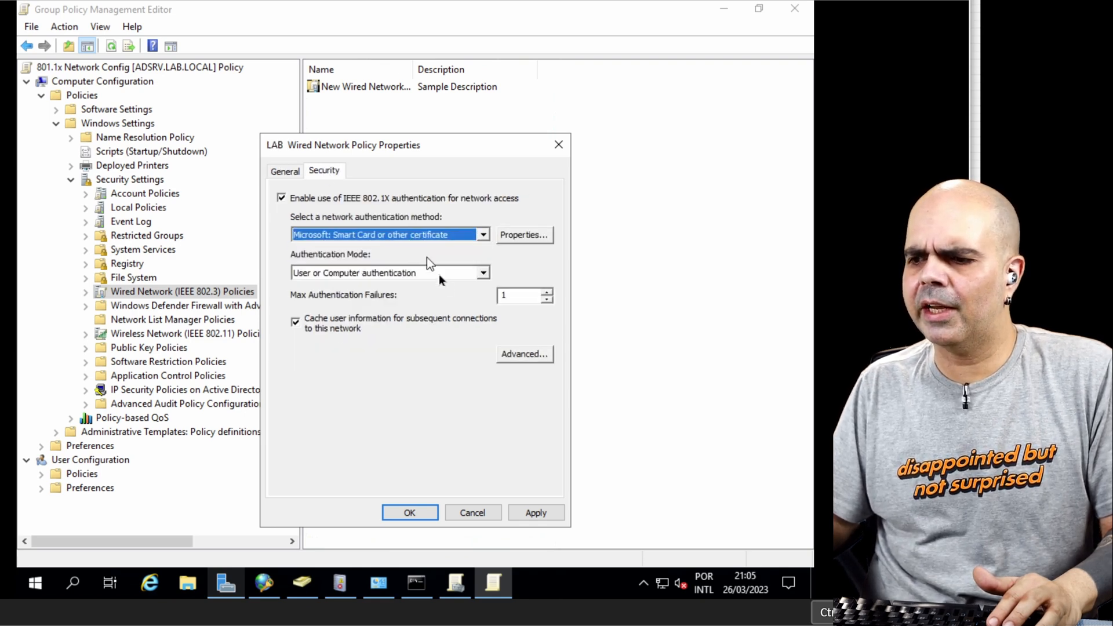
click(525, 235)
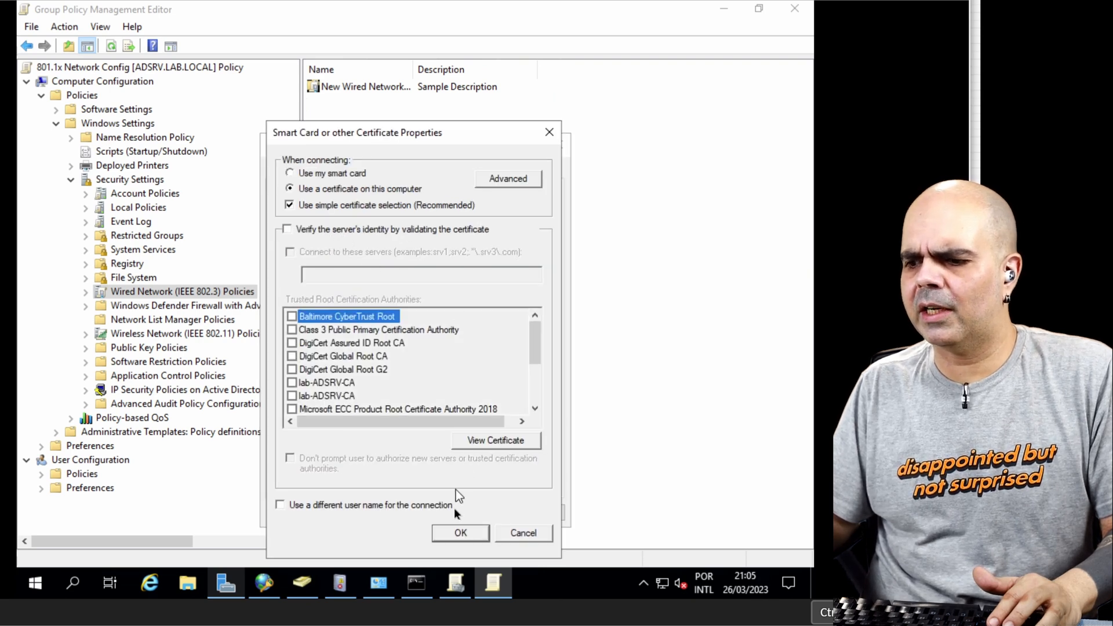
click(461, 534)
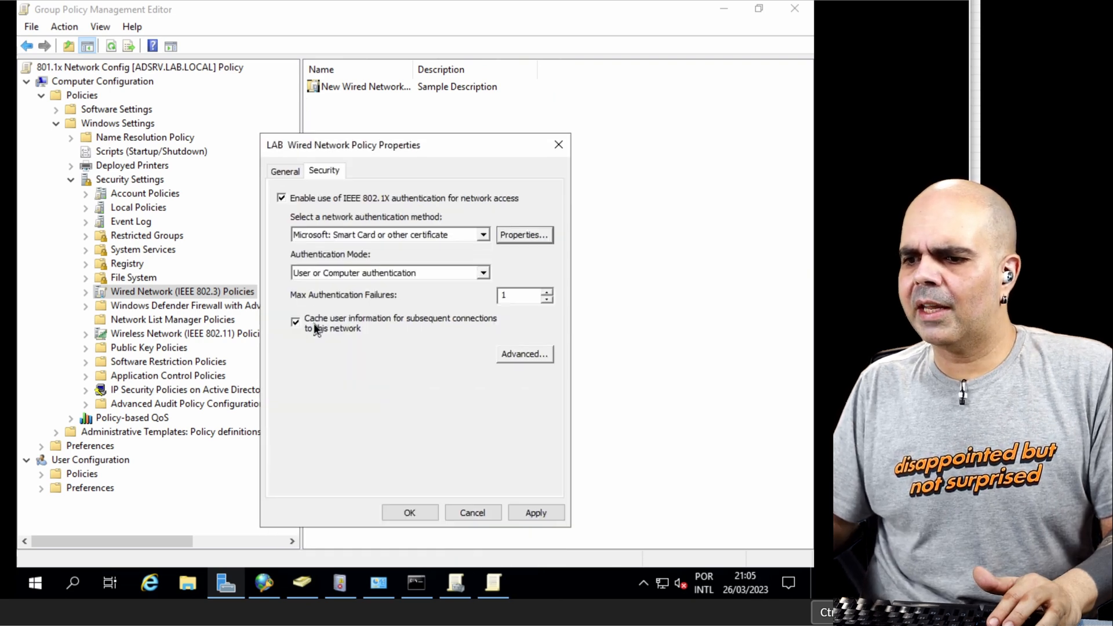
Step: Enforce advanced 802.1X settings for the LAB Wired Network Policy and set the Held Period to 120 seconds
click(513, 359)
click(304, 213)
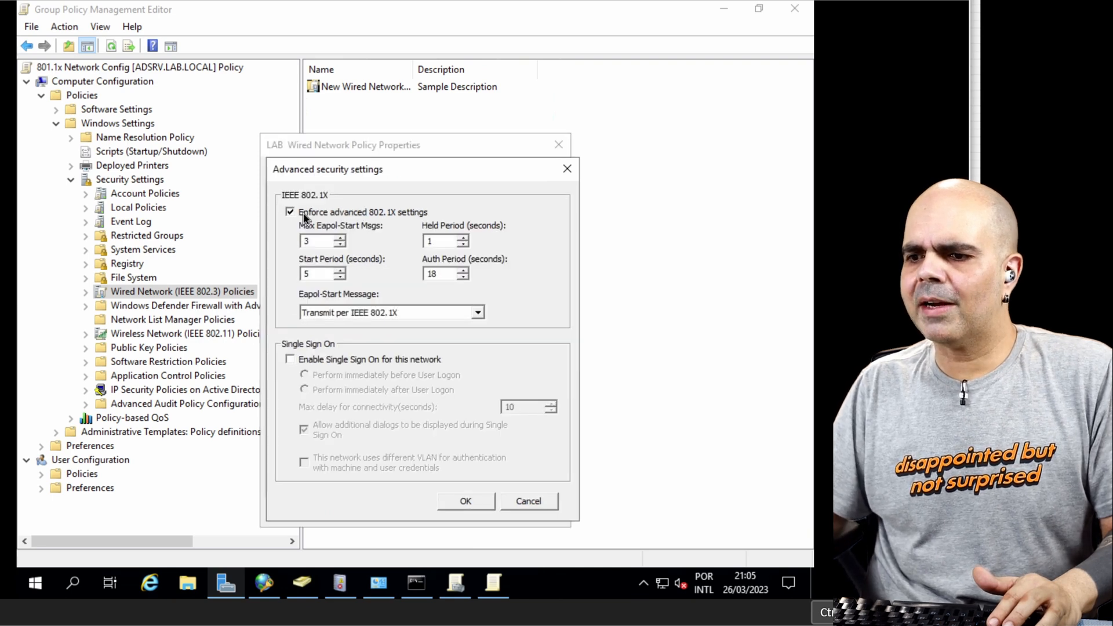
text(120)
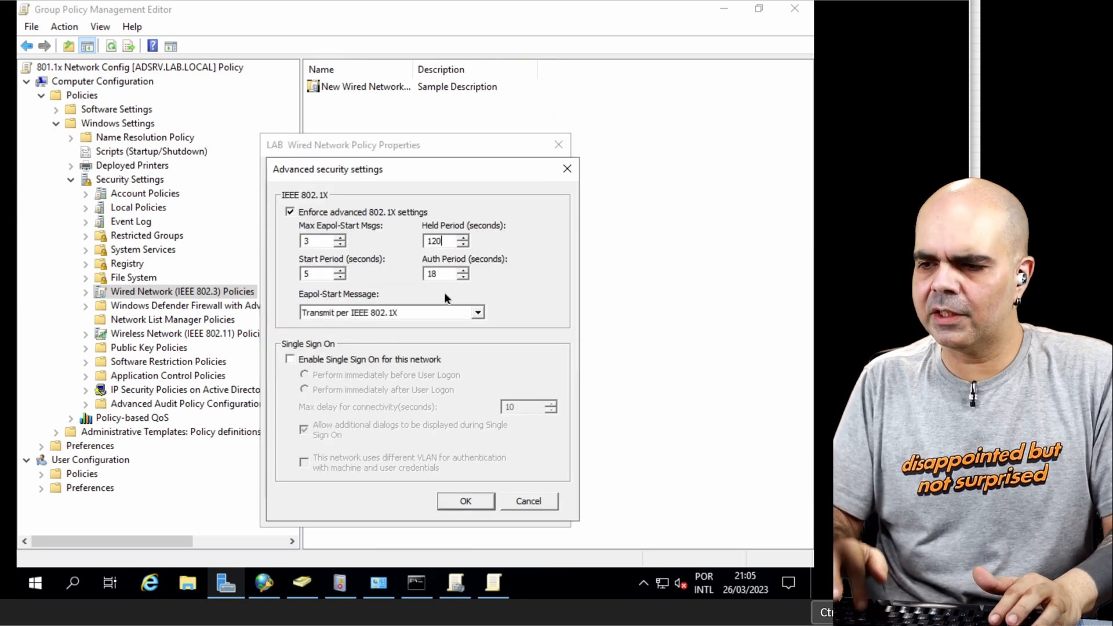
Step: Enable Single Sign On performed immediately after User Logon, save the wired policy and close the GPO editor
click(357, 360)
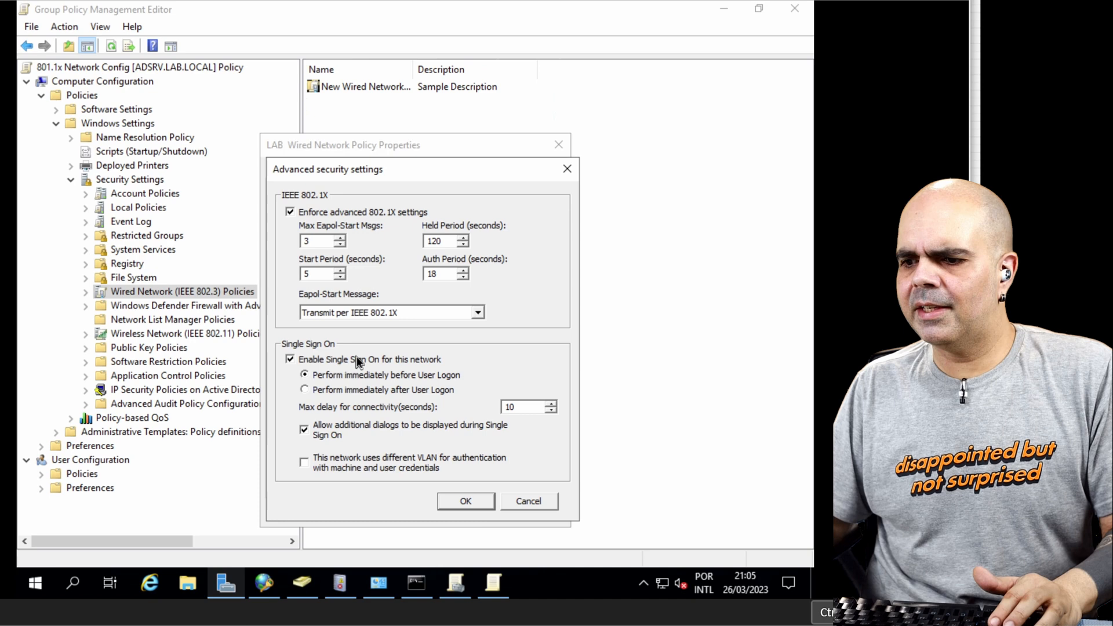
click(343, 391)
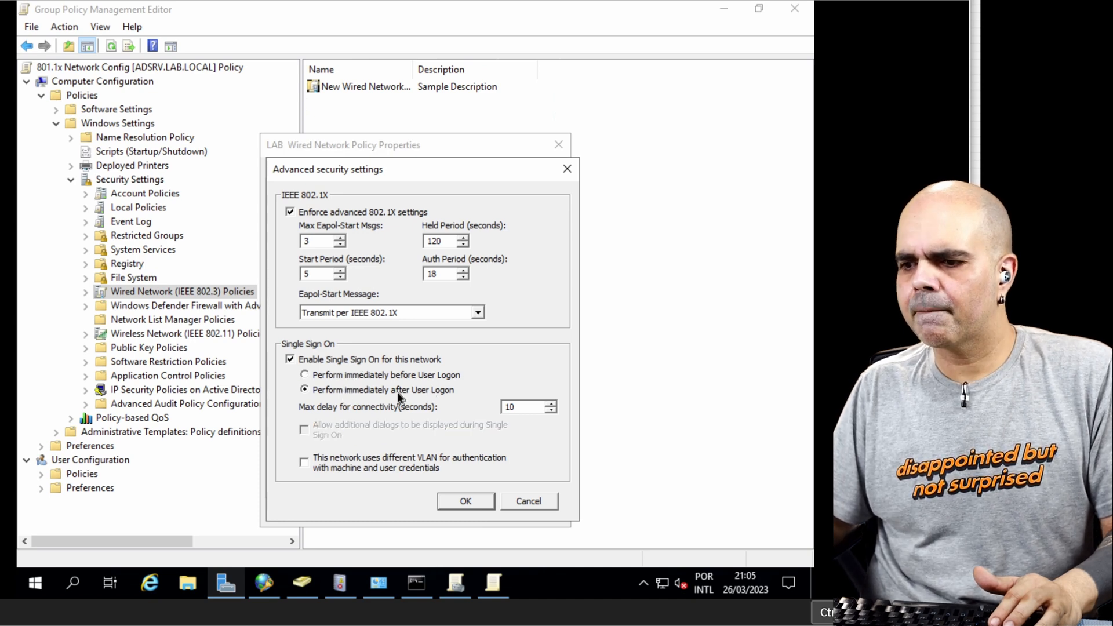
click(472, 502)
click(539, 511)
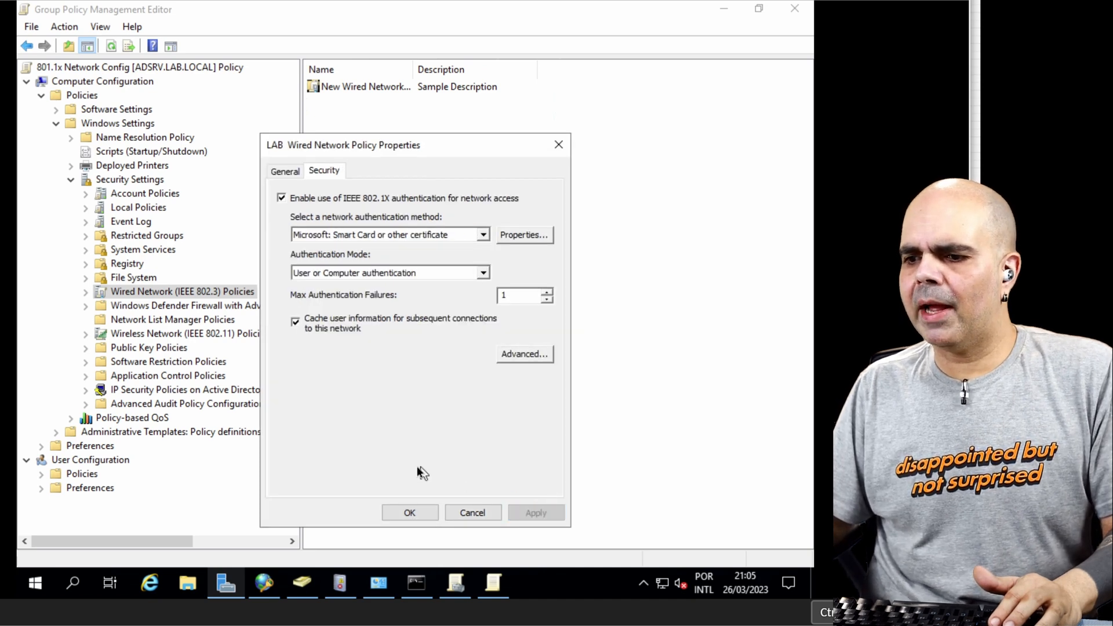
click(409, 513)
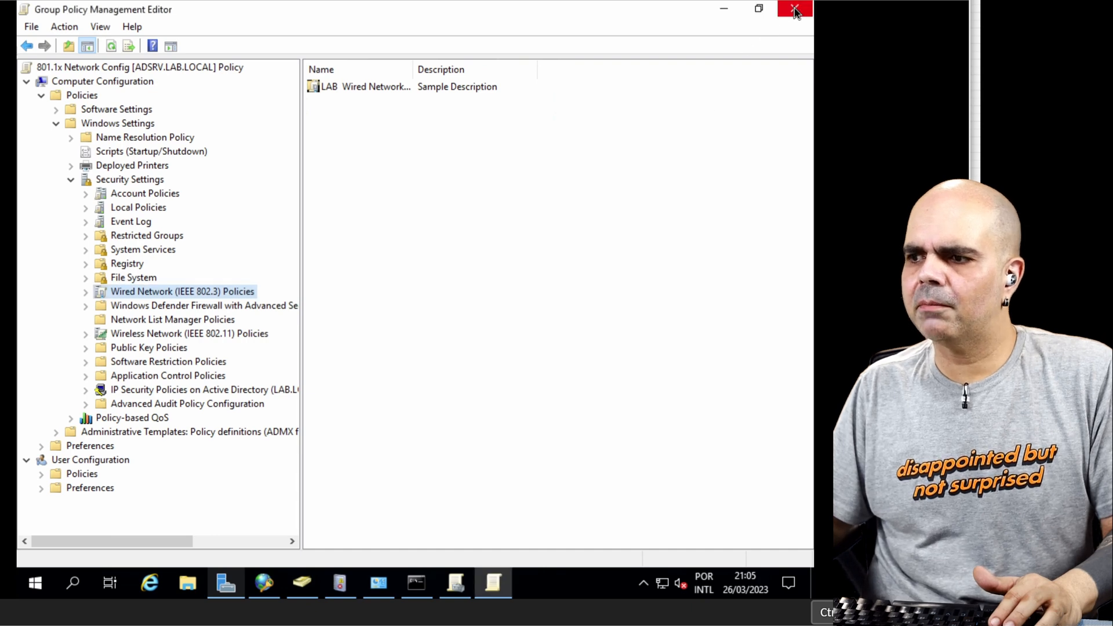
click(795, 9)
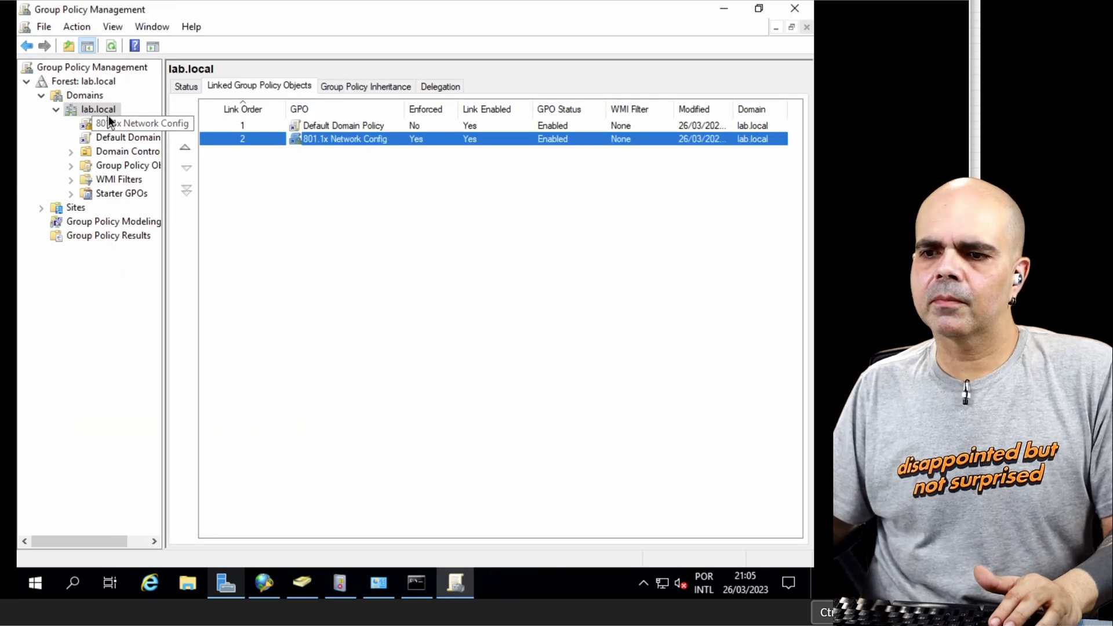
Step: Create a GPO named Auto-enroll Computer Certificate and link it to the lab.local domain
right_click(106, 109)
click(168, 120)
text(Au)
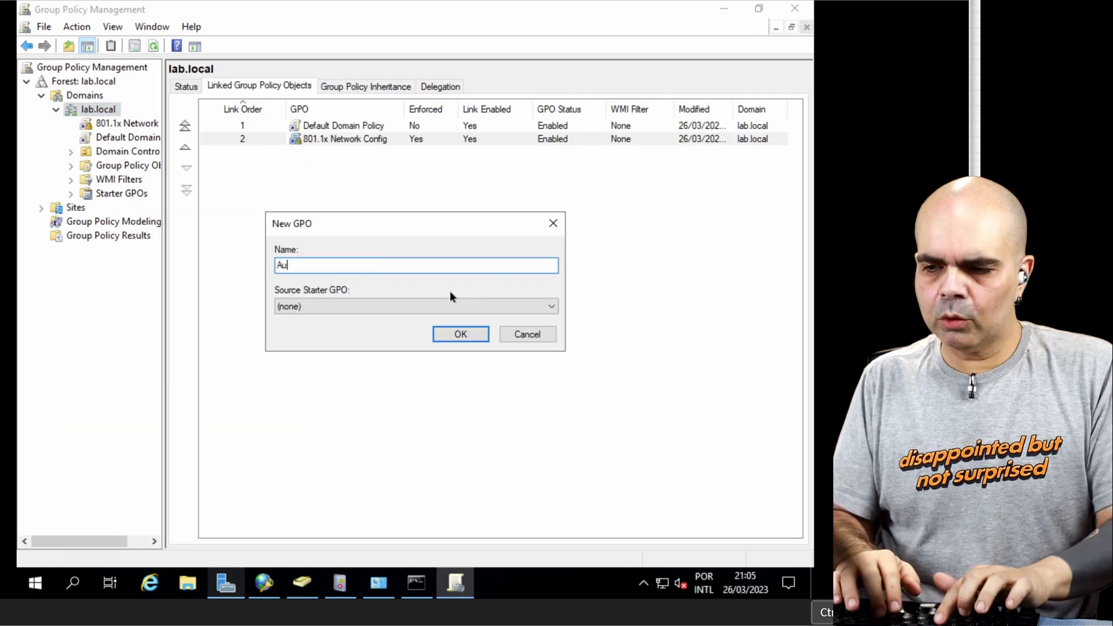
text(to-enroll Com)
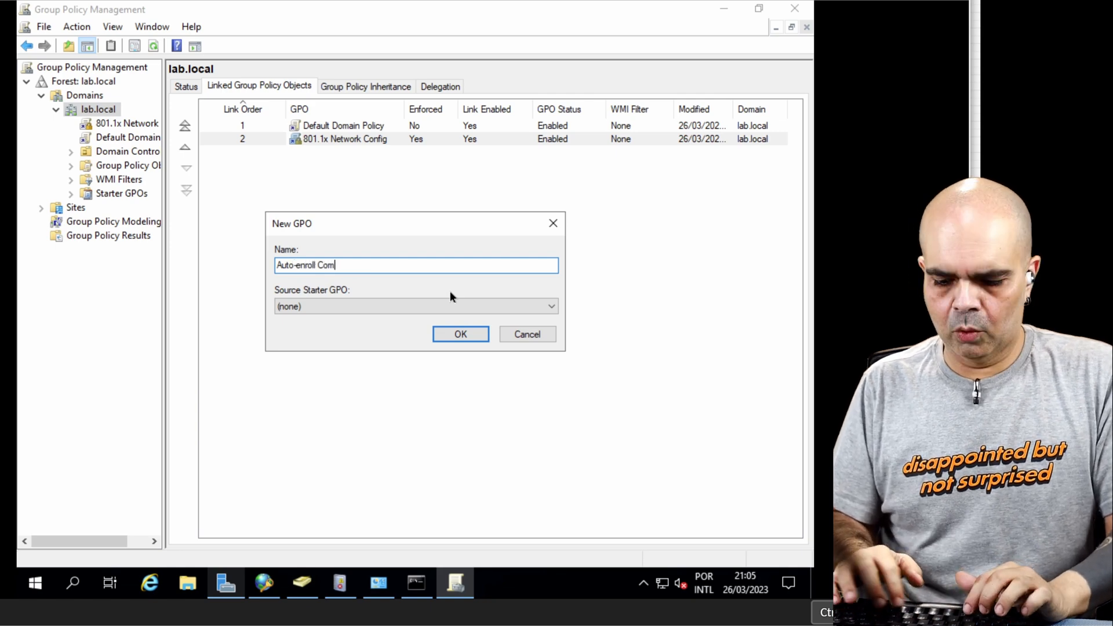
text(puter Certi)
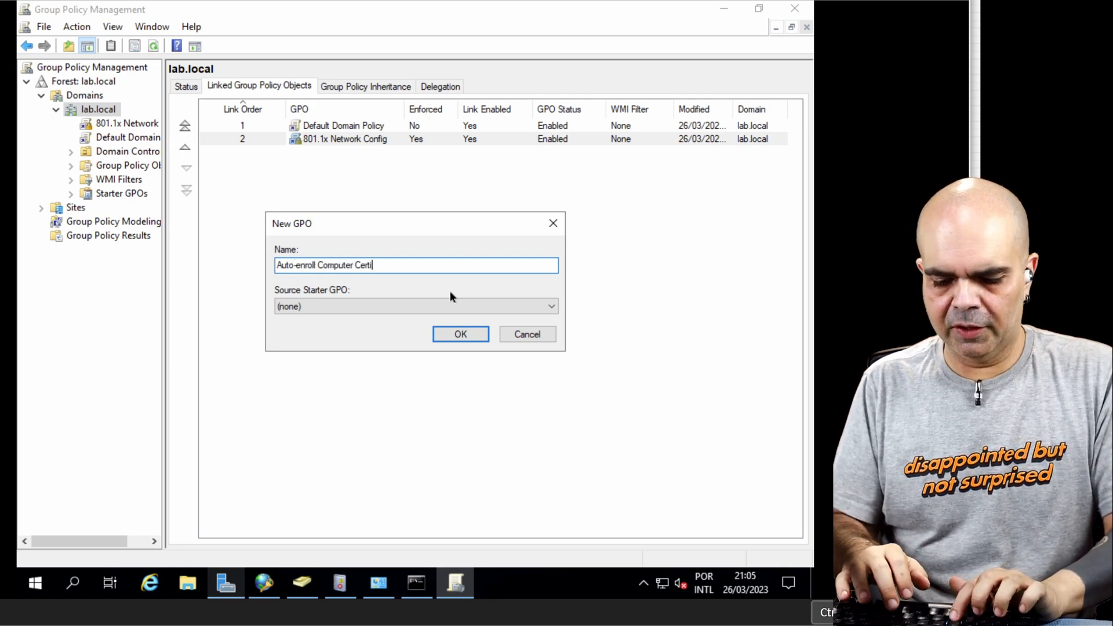
text(ficate)
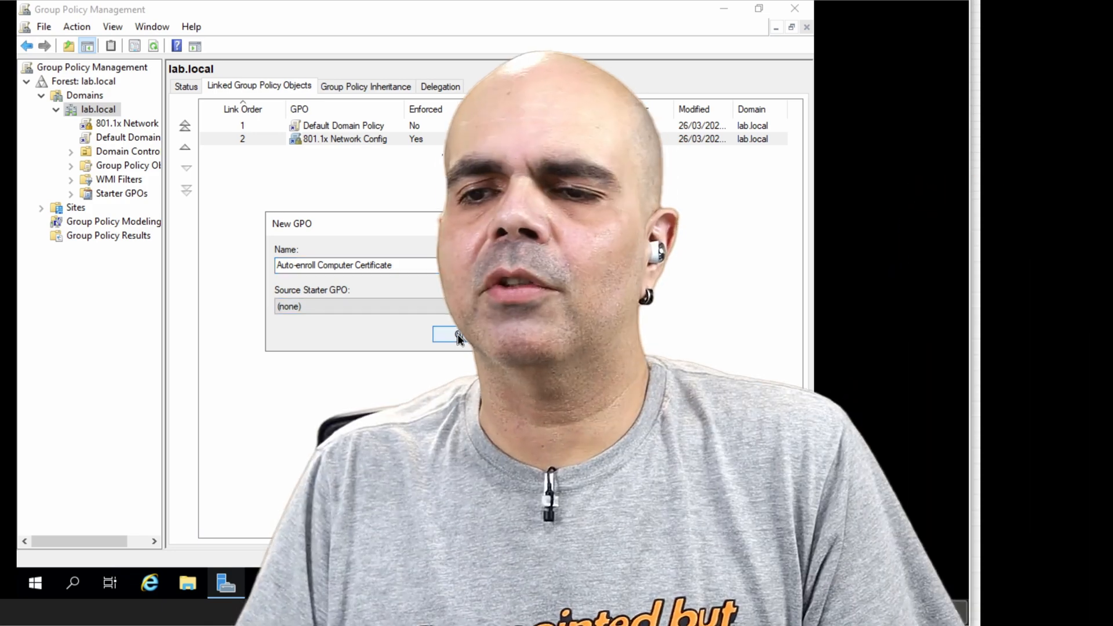
click(460, 334)
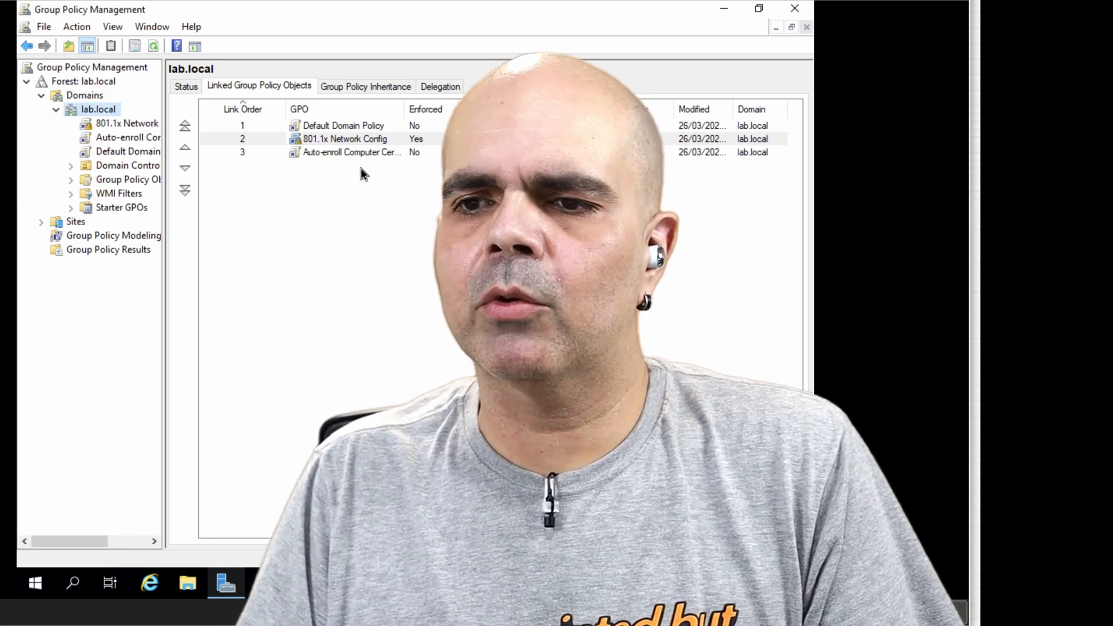
Step: Set the Auto-enroll Computer Certificate GPO link to Enforced
right_click(363, 155)
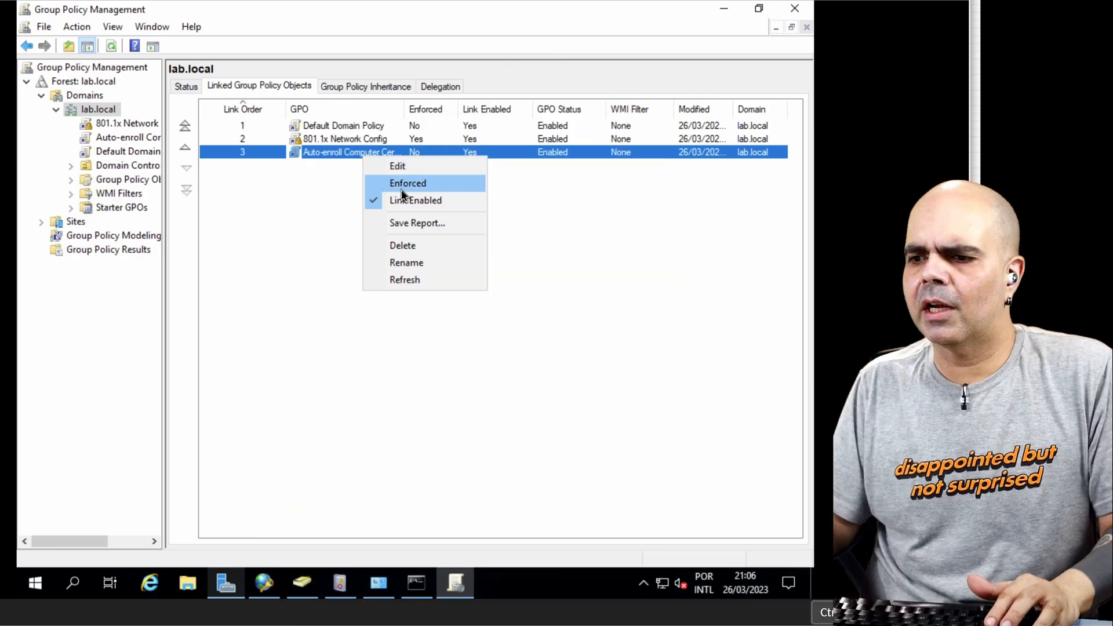
click(406, 182)
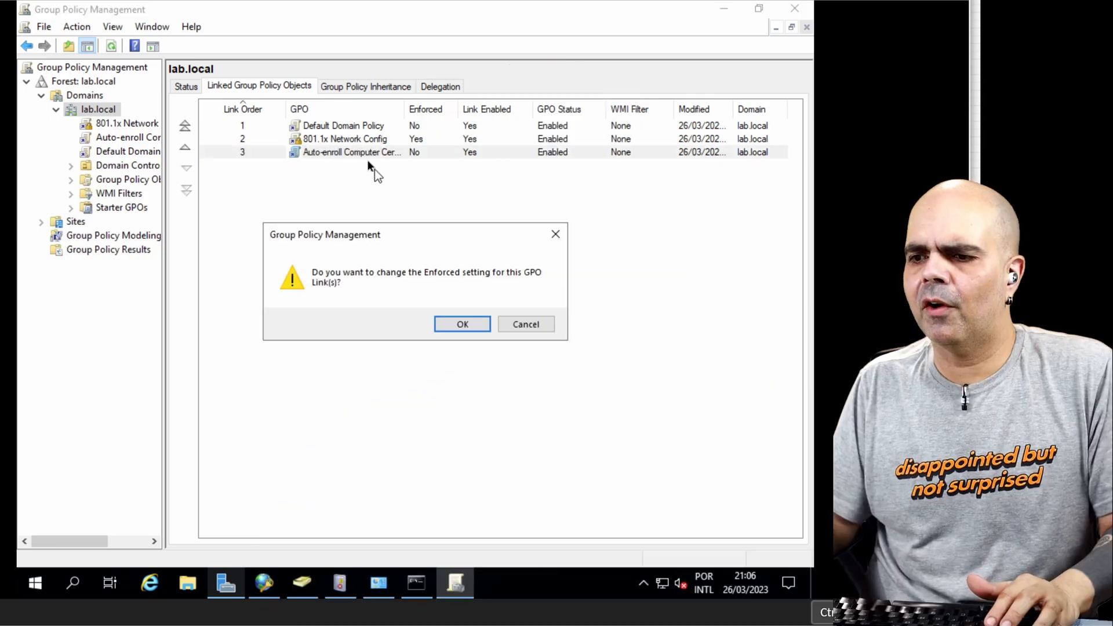
key(Return)
Step: Edit the Auto-enroll Computer Certificate GPO and show Public Key Policies under Computer Configuration, Policies, Windows Settings, Security Settings
right_click(372, 156)
click(398, 158)
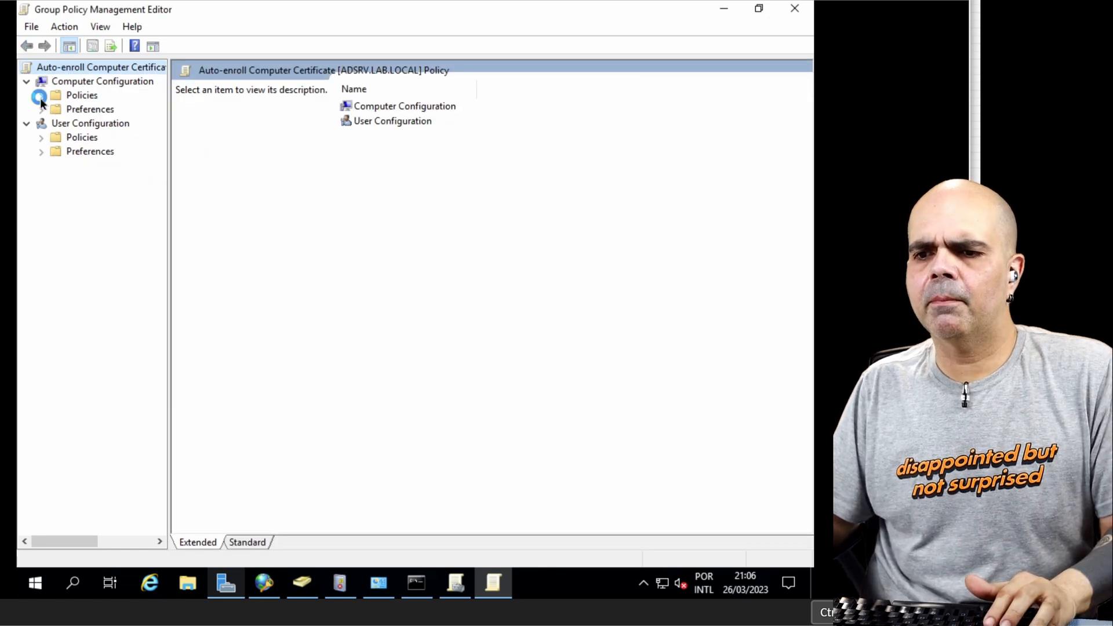
click(41, 97)
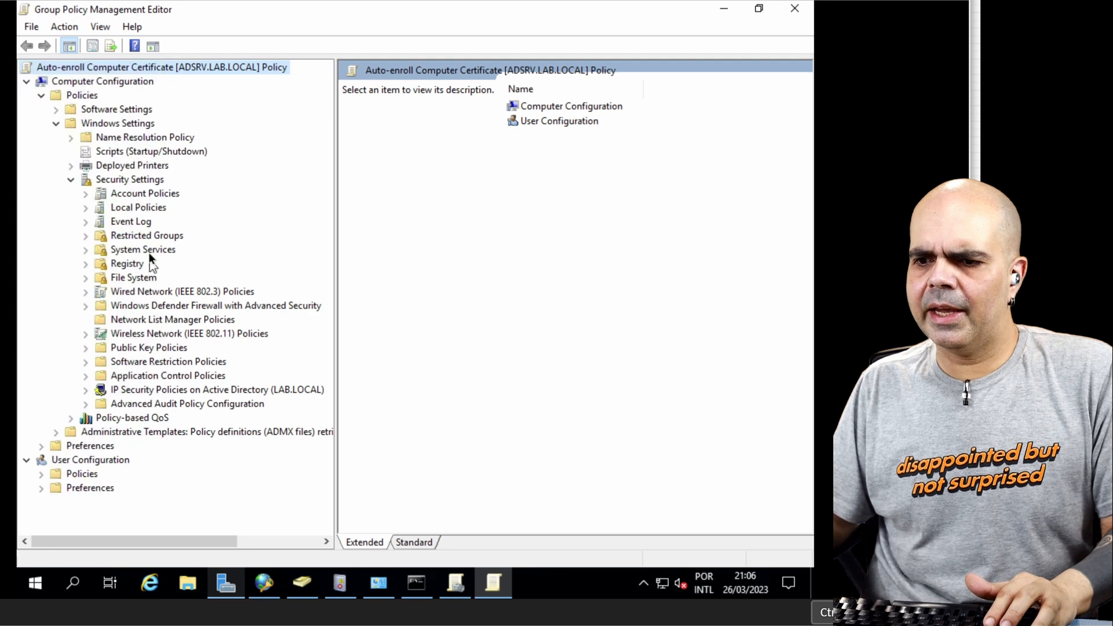
click(134, 350)
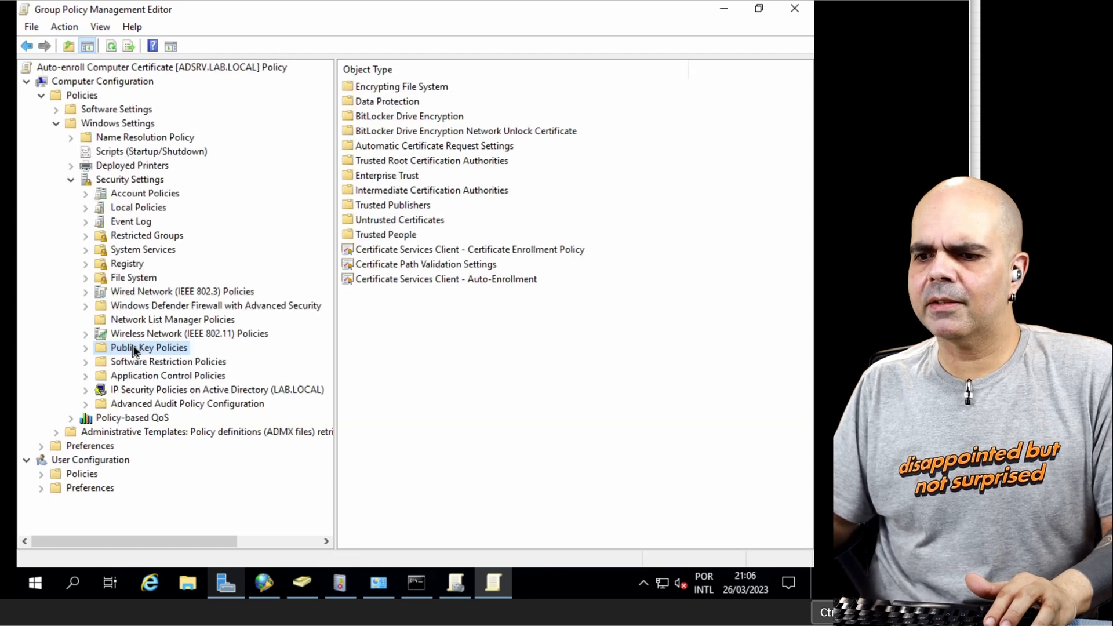
Step: Enable computer certificate auto-enrollment with renewal of expired certificates and updating of template-based certificates, and close the GPO editor
click(415, 281)
double_click(480, 279)
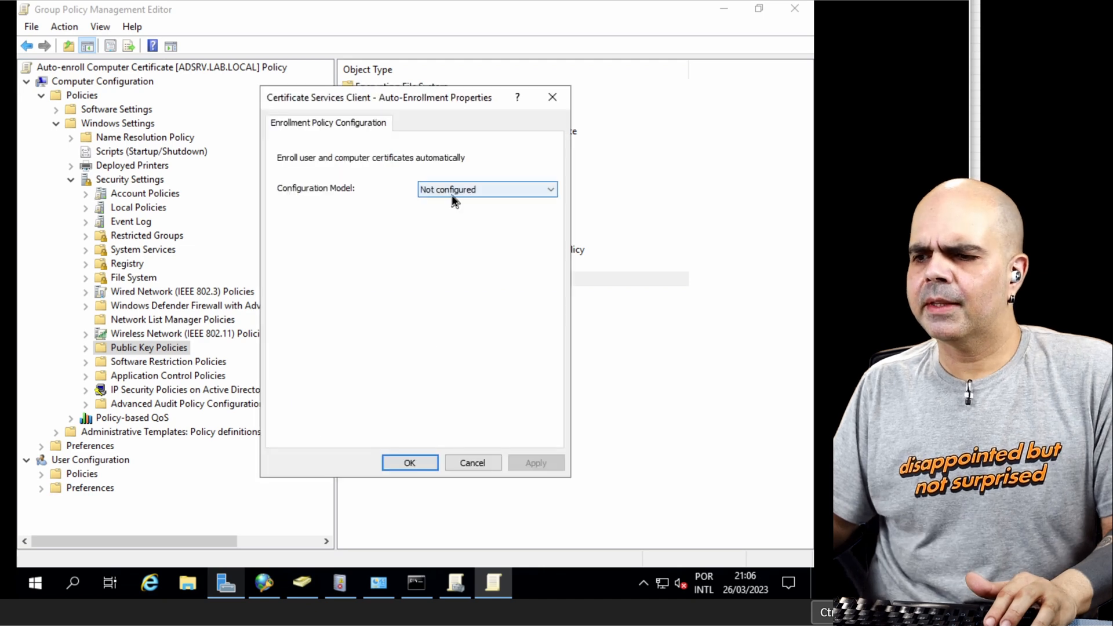
click(451, 194)
click(451, 215)
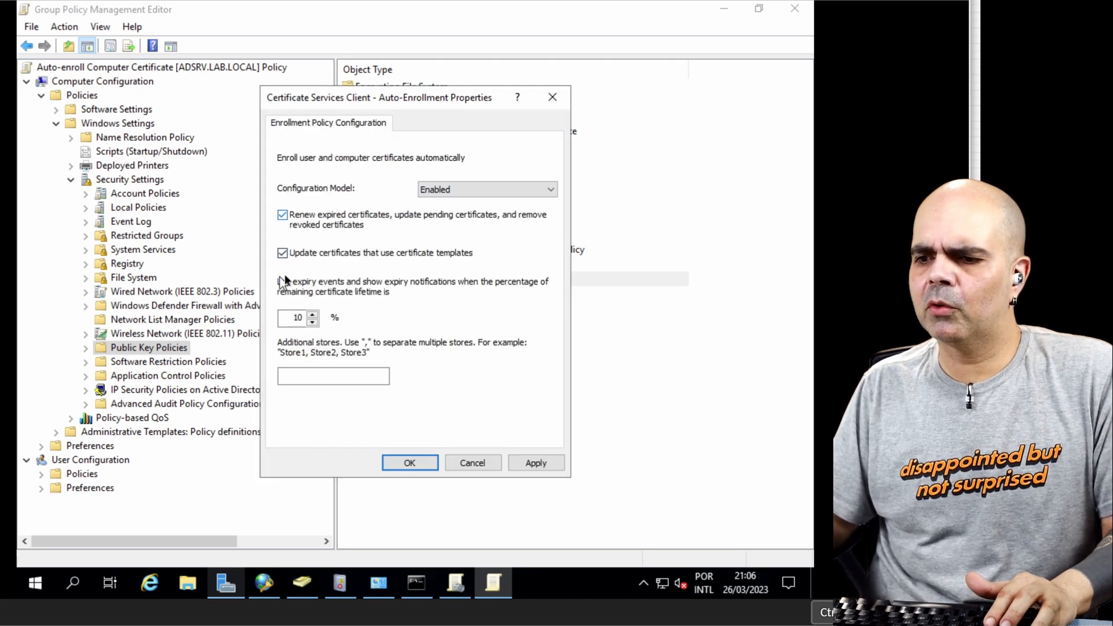
click(410, 463)
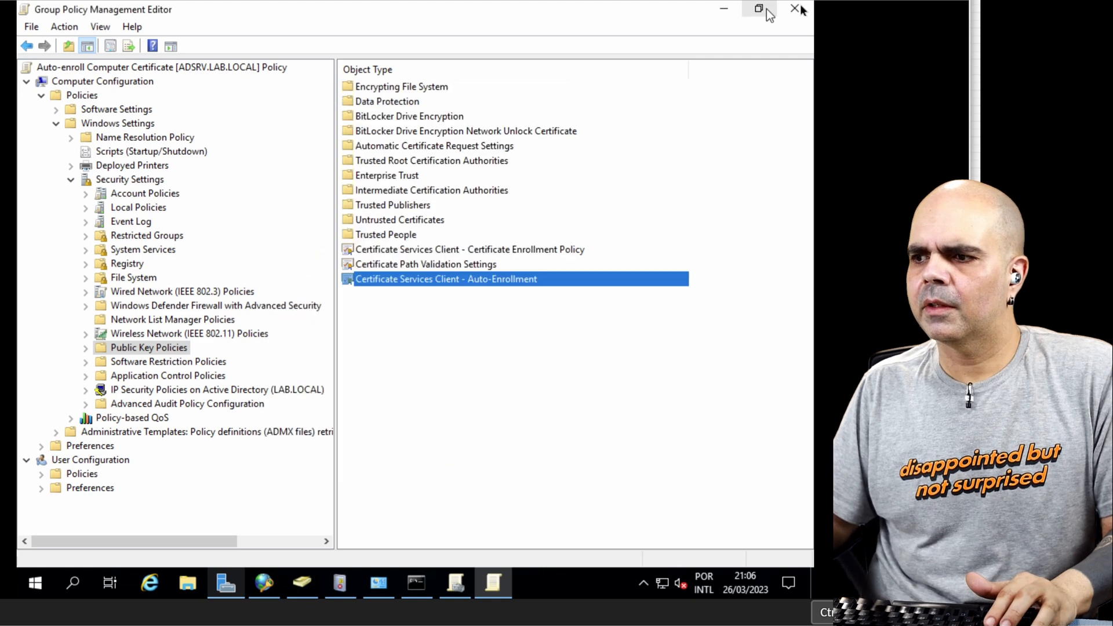
click(795, 8)
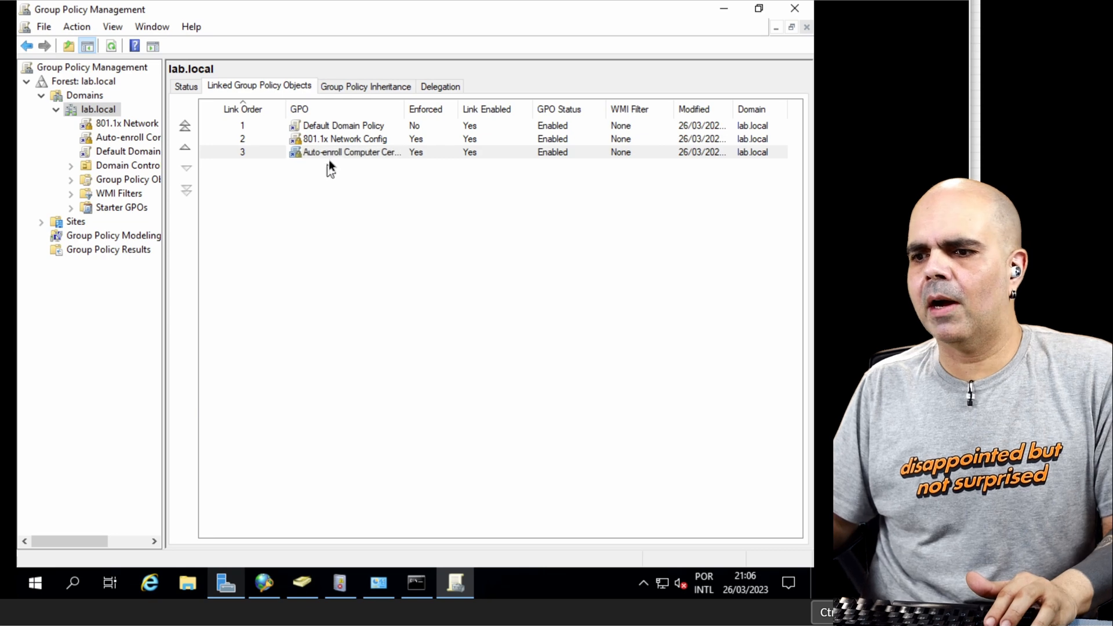
Step: Create a GPO named Auto-enroll User Certificate and link it to the lab.local domain
right_click(100, 110)
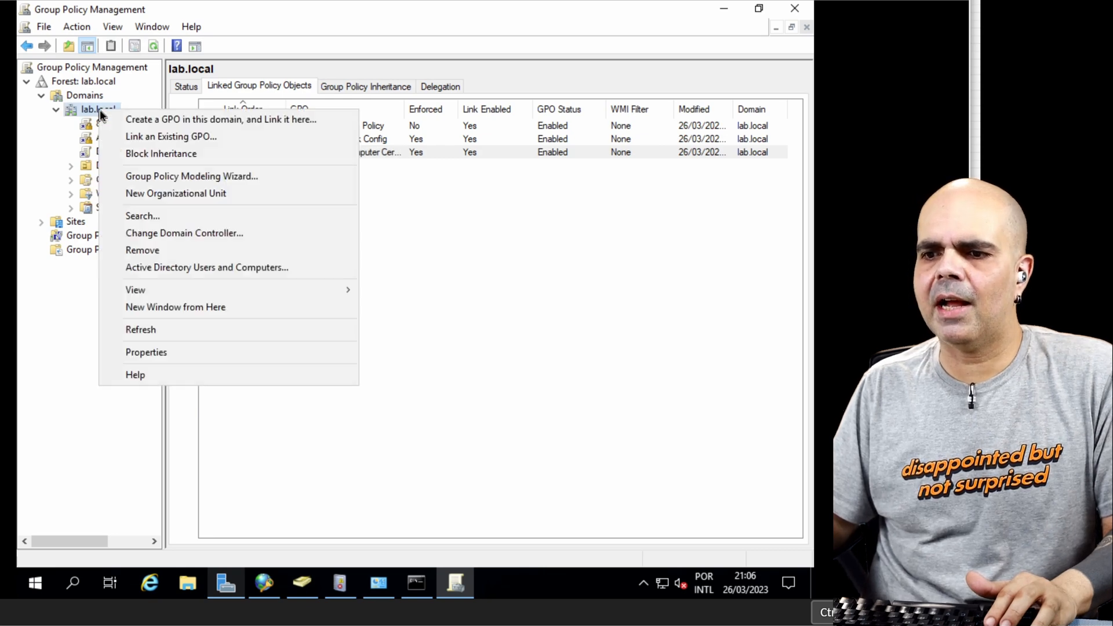
click(136, 115)
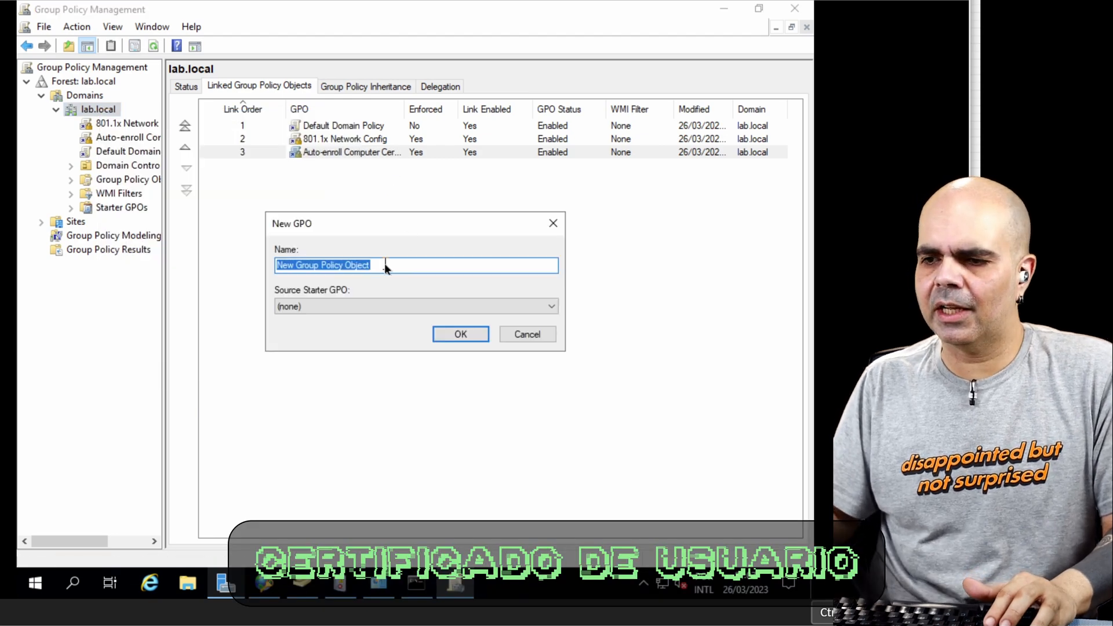
text(Auto-enroll)
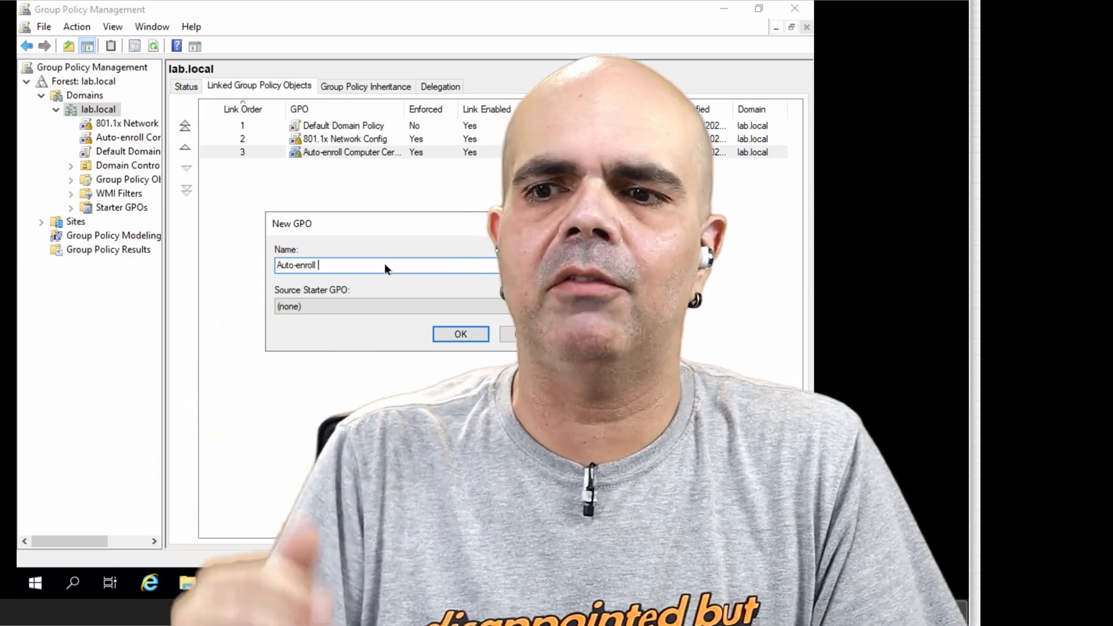
text(User Certific)
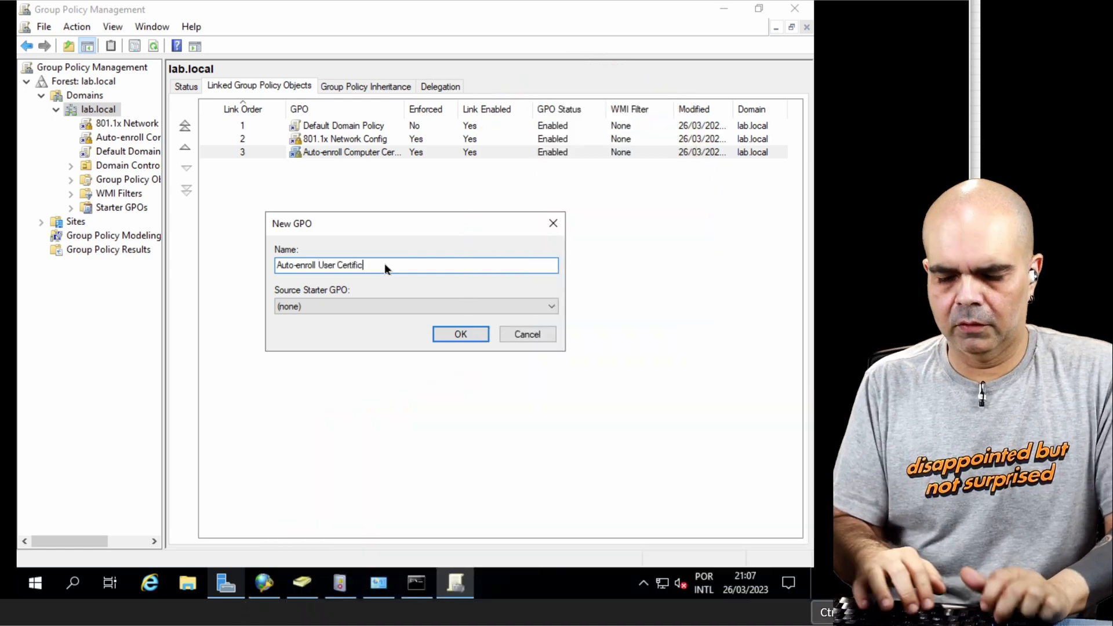
text(ate)
click(460, 334)
Step: Open the Auto-enroll User Certificate GPO for editing in a maximized window with a wider policy tree
right_click(351, 165)
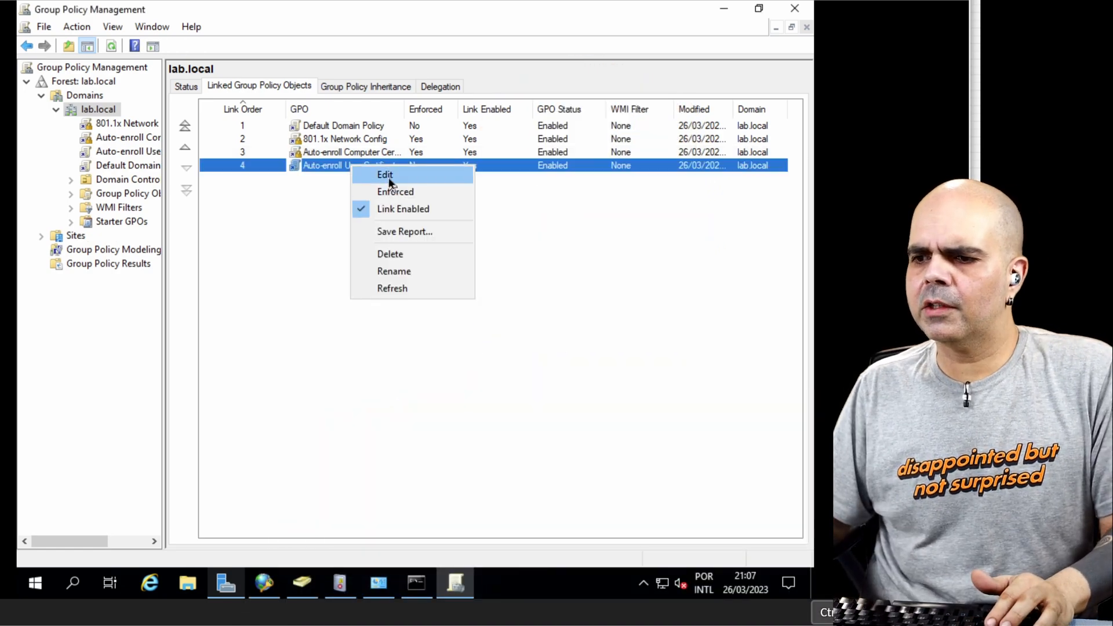
click(388, 176)
right_click(361, 168)
click(386, 177)
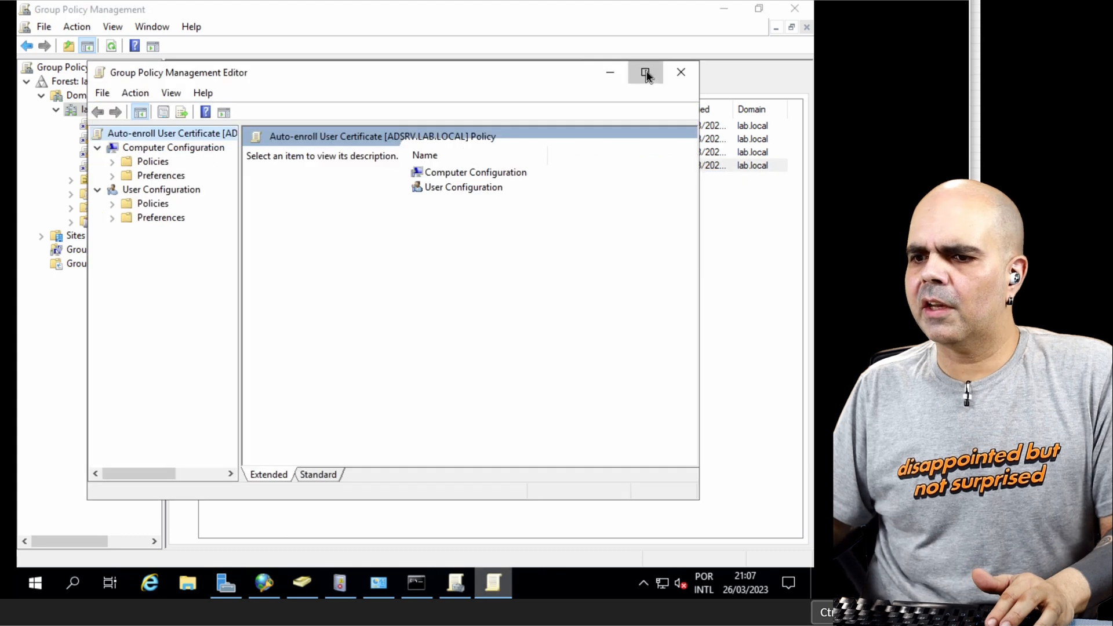
click(641, 72)
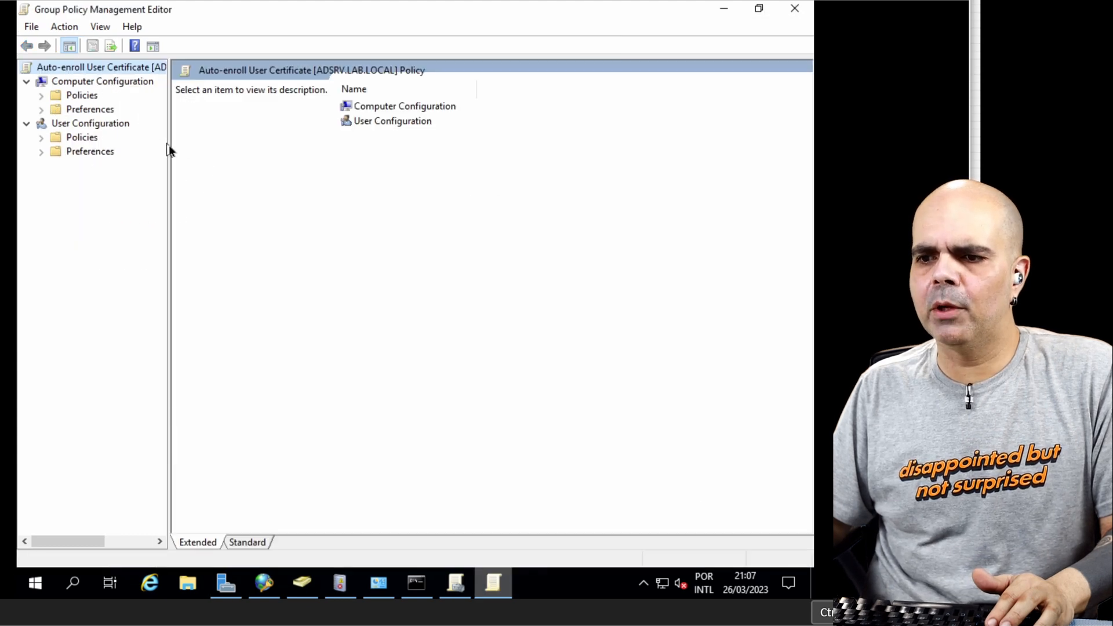
drag(169, 148, 299, 148)
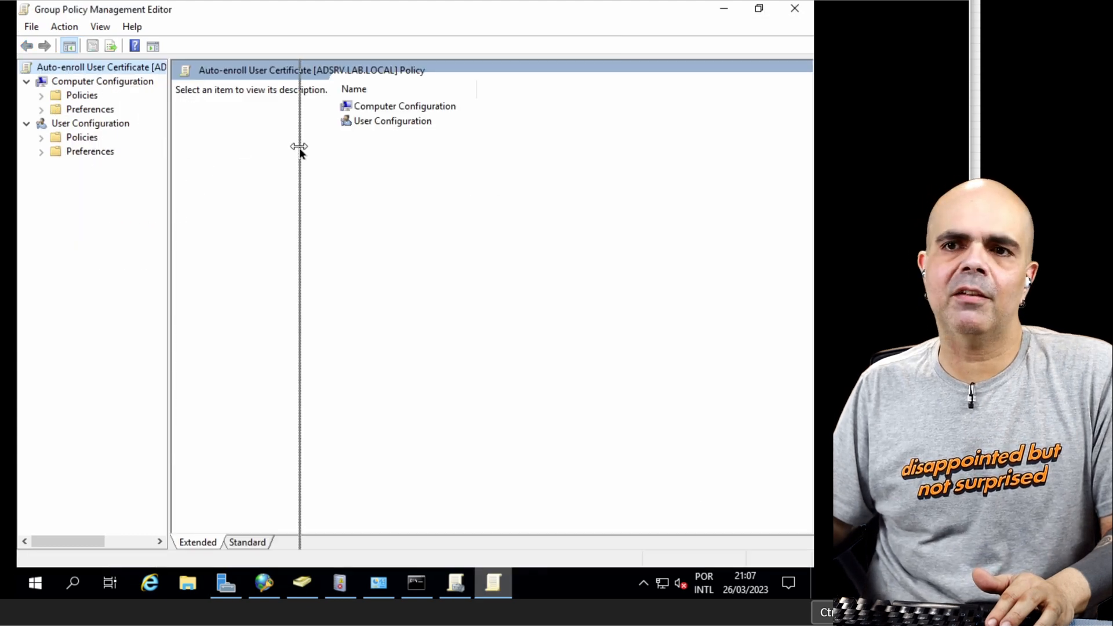
Step: Expand User Configuration down through Policies, Windows Settings and Security Settings to Public Key Policies
click(41, 137)
click(55, 165)
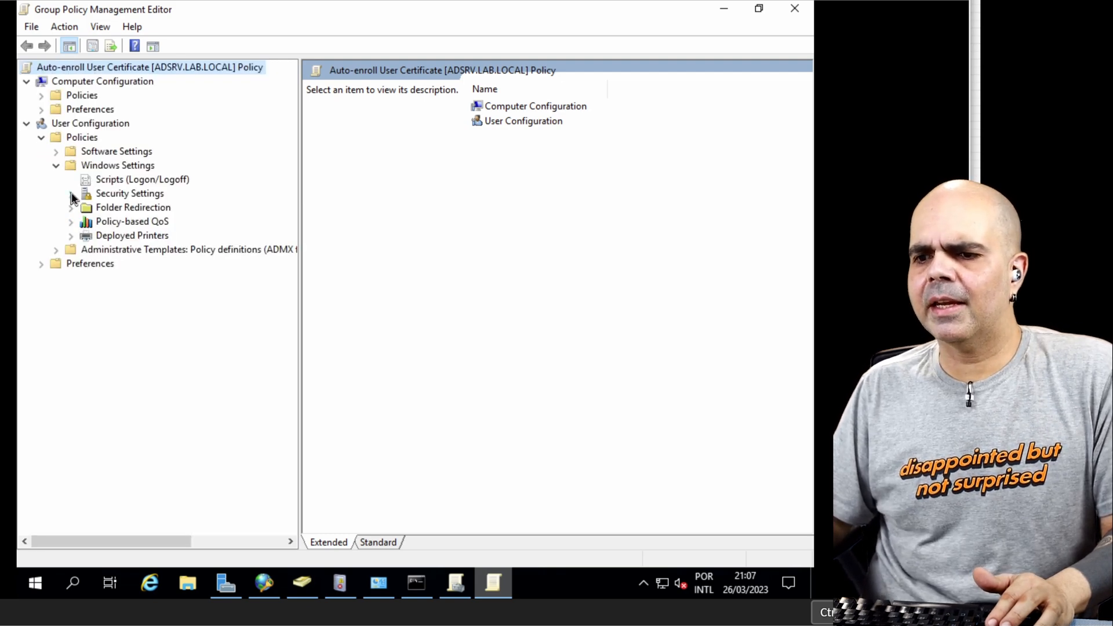
click(71, 194)
click(85, 208)
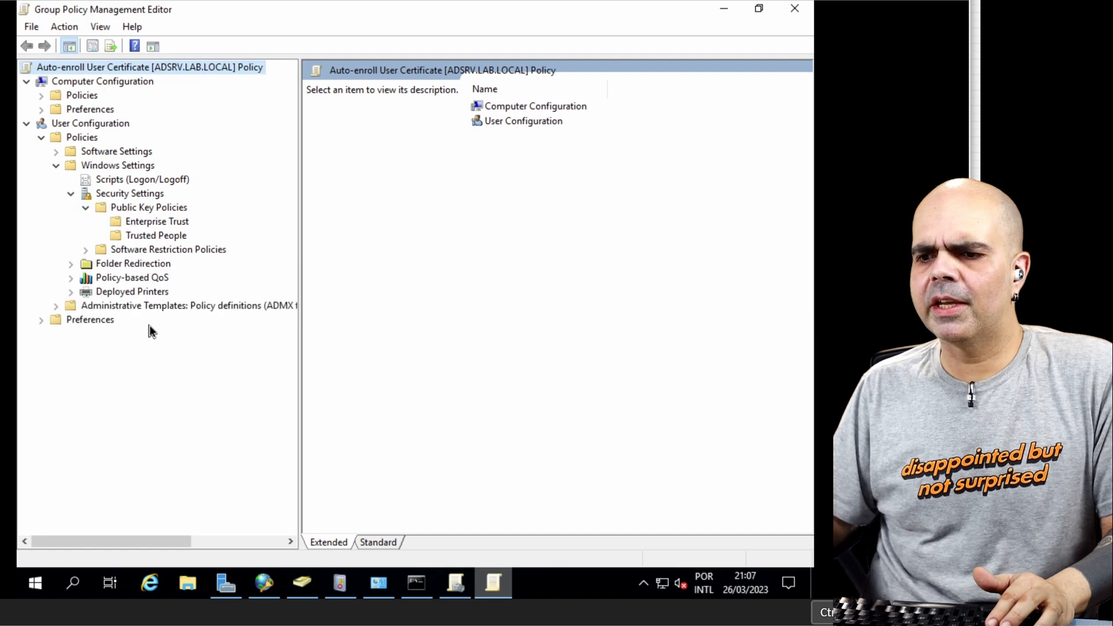
Step: Enable user certificate auto-enrollment with renewal of expired certificates and updating of certificates that use certificate templates
click(410, 149)
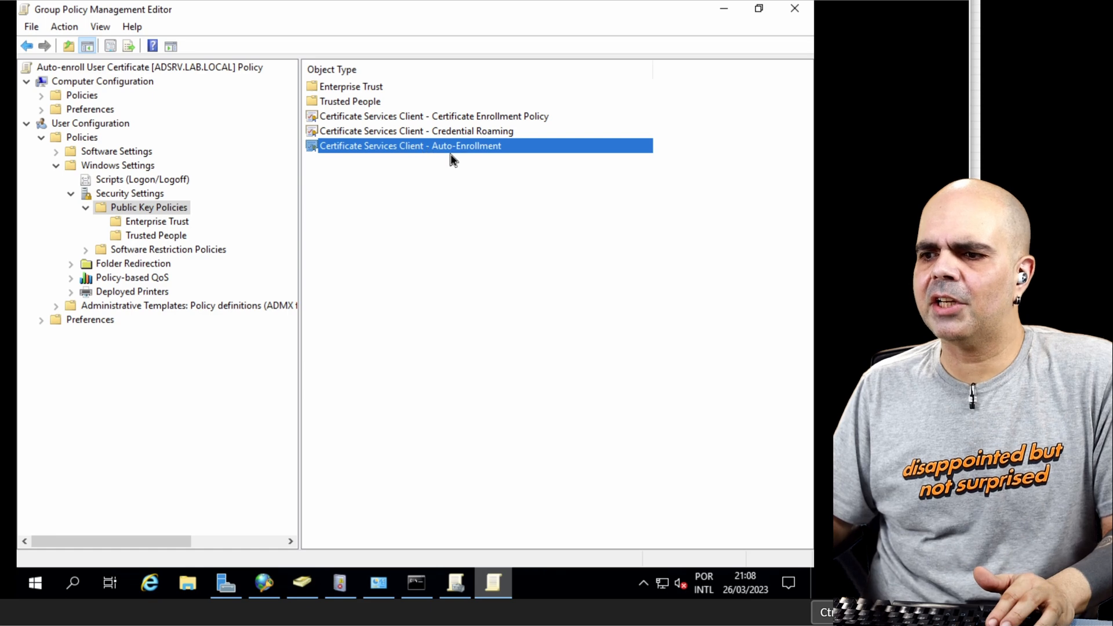
key(Return)
click(487, 189)
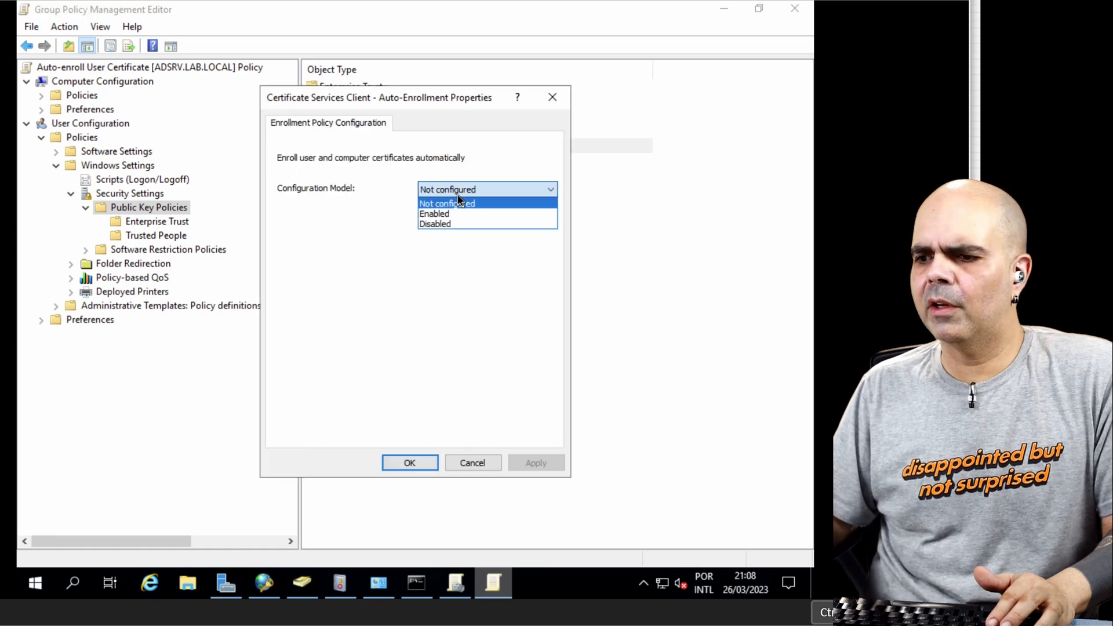
click(431, 212)
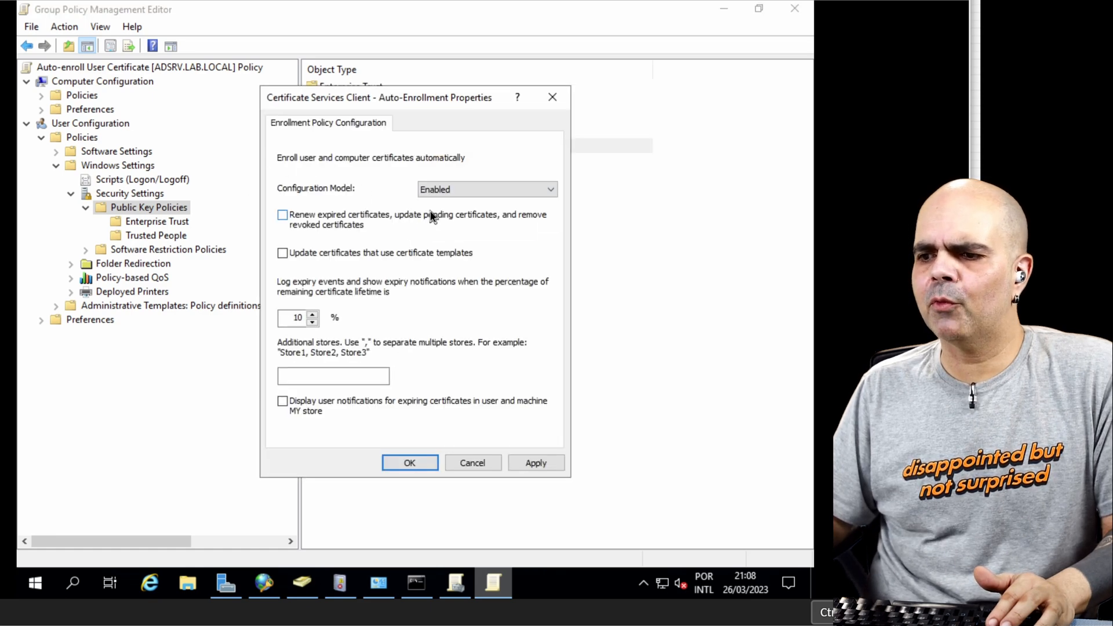
click(307, 259)
click(400, 463)
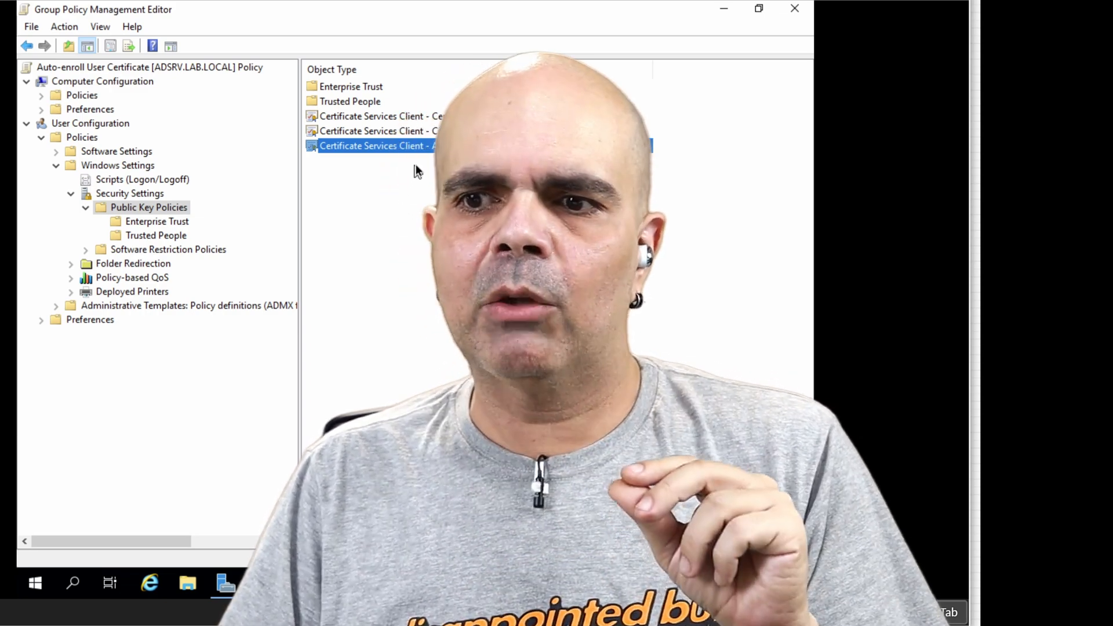
Step: Under Computer Configuration, expand Policies, Administrative Templates and System, and open the Group Policy settings folder
key(Escape)
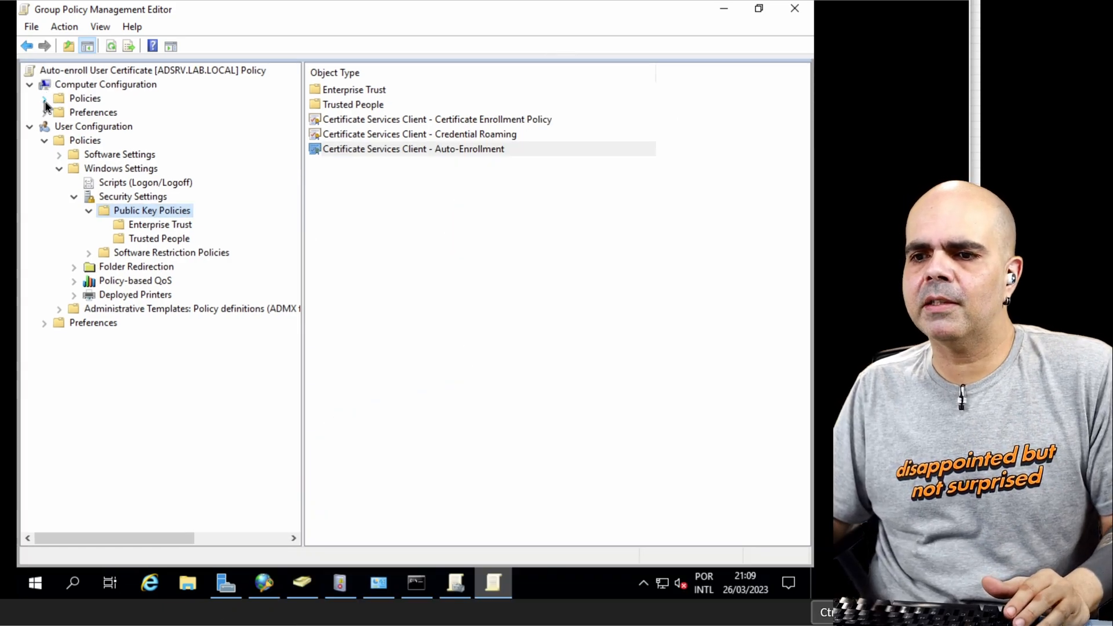
click(45, 99)
click(60, 141)
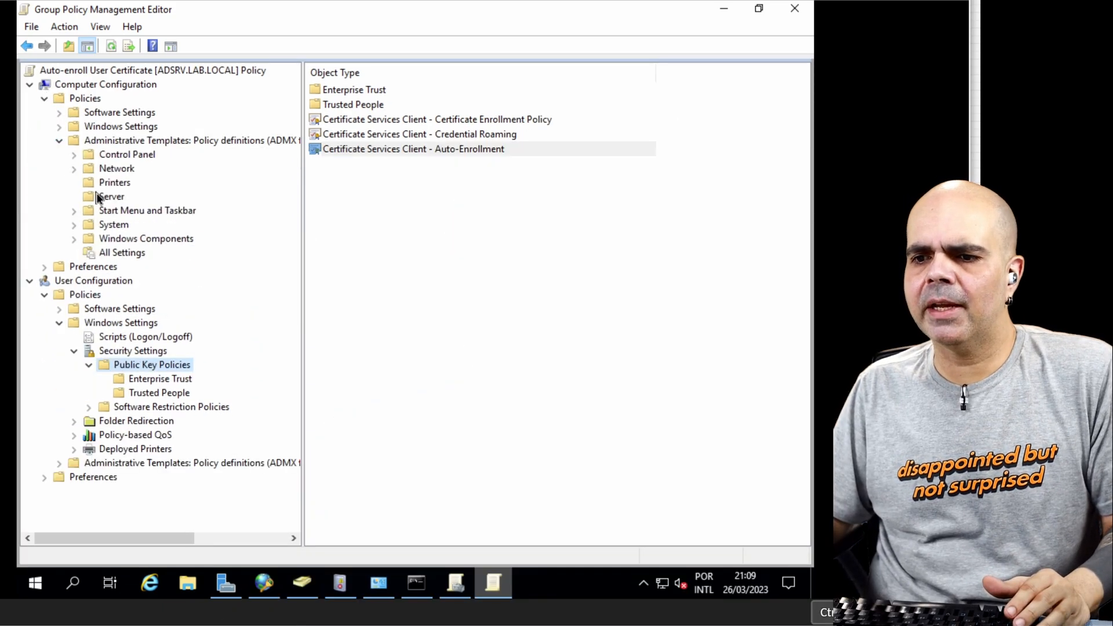
click(74, 226)
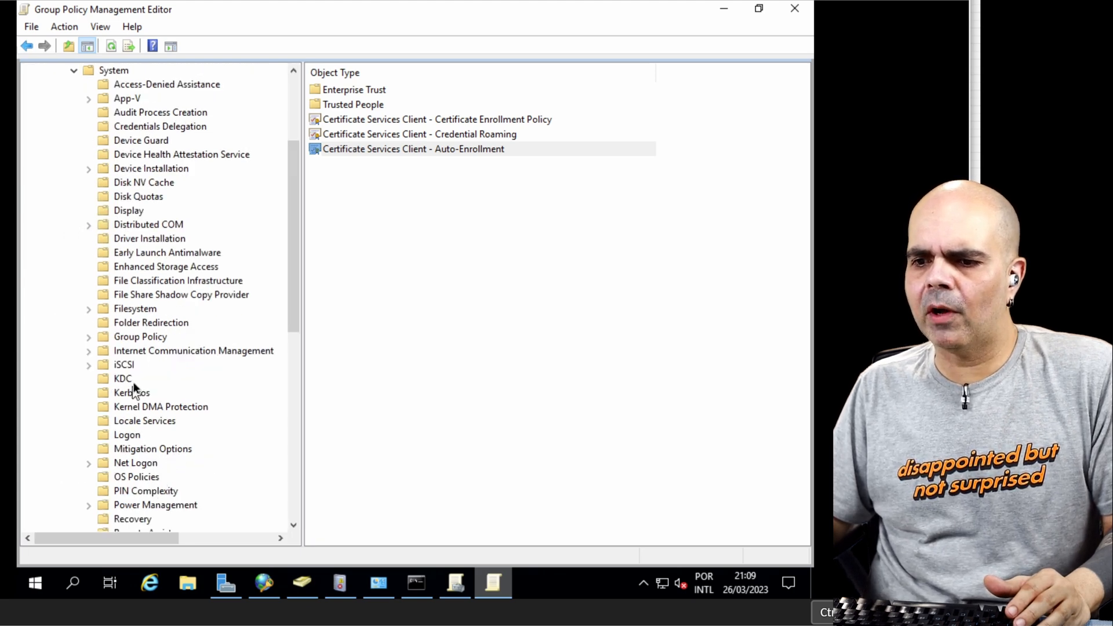
click(145, 340)
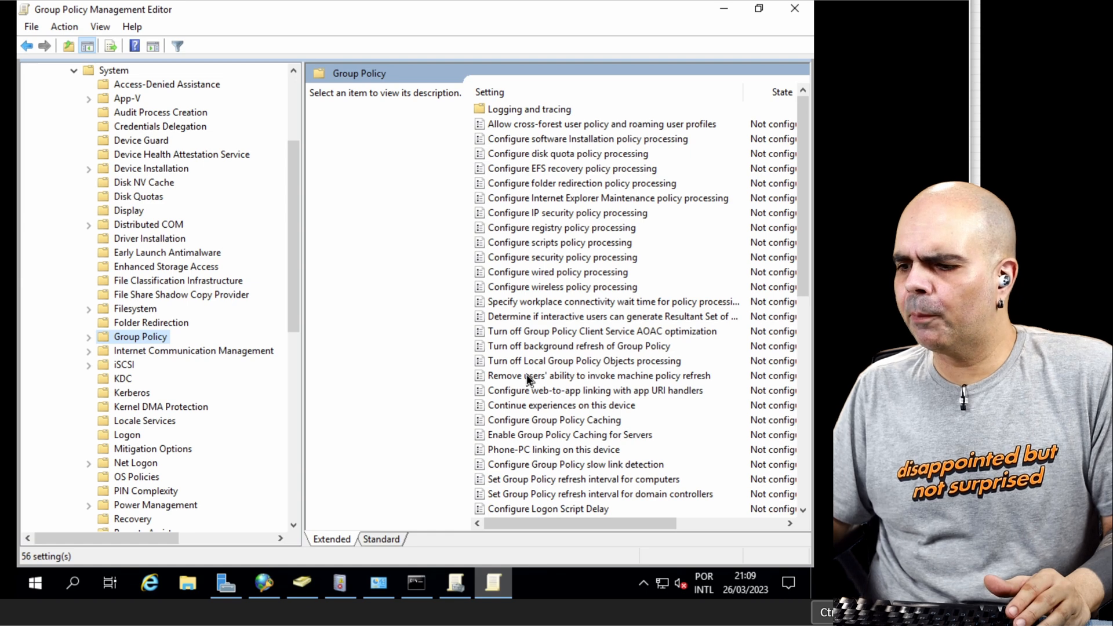
Step: Enable Specify startup policy processing wait time with a wait of 120 seconds, and close the policy editor
scroll(530, 396, down, 3)
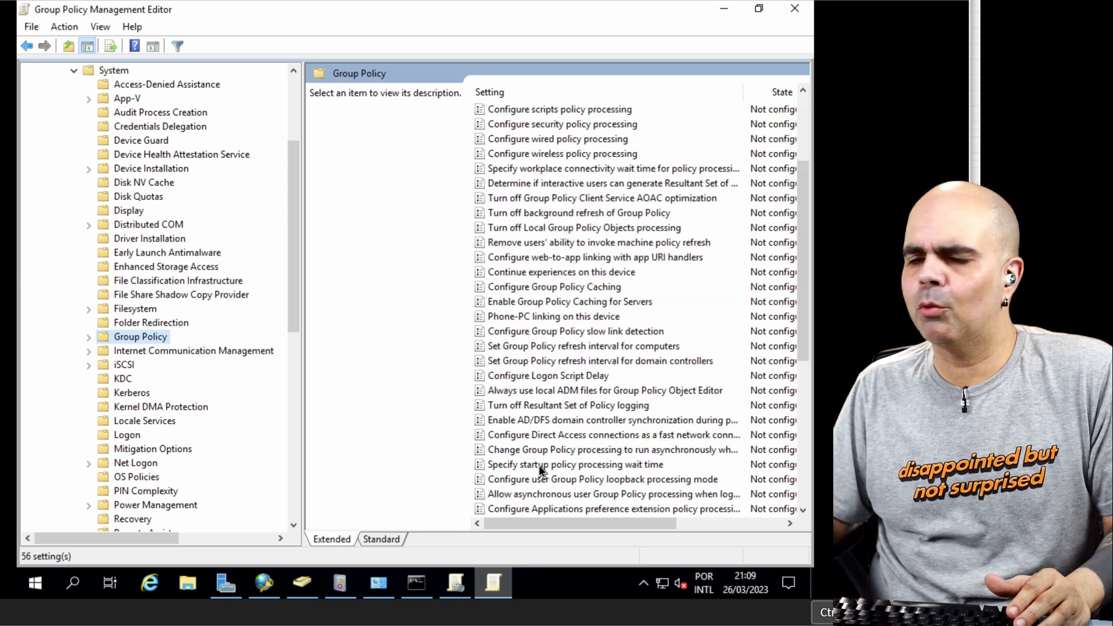
click(538, 464)
double_click(539, 467)
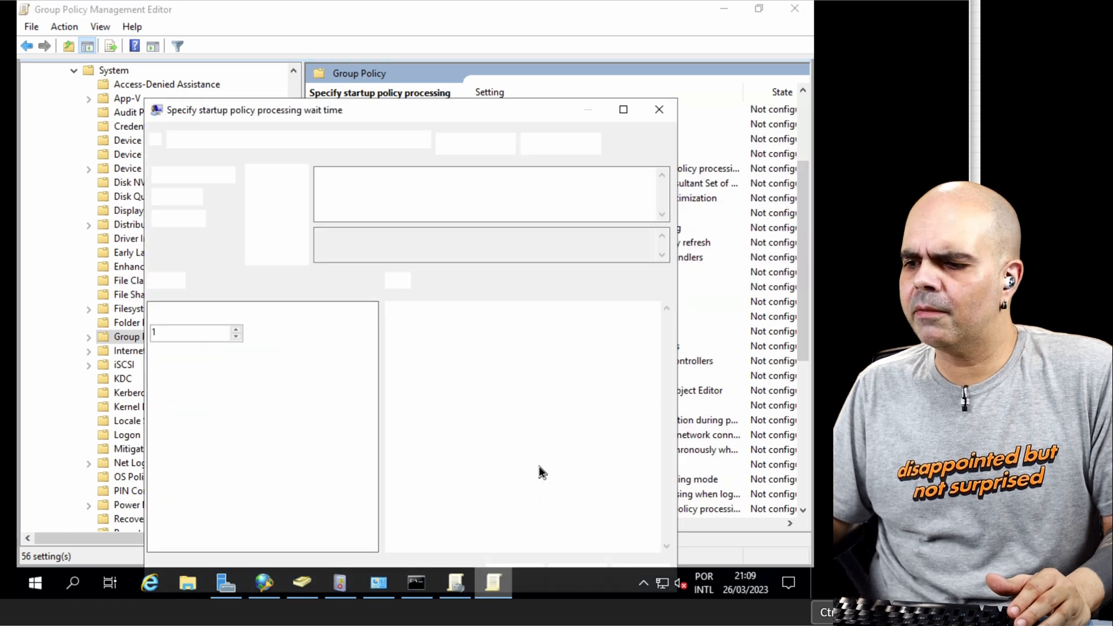
click(178, 198)
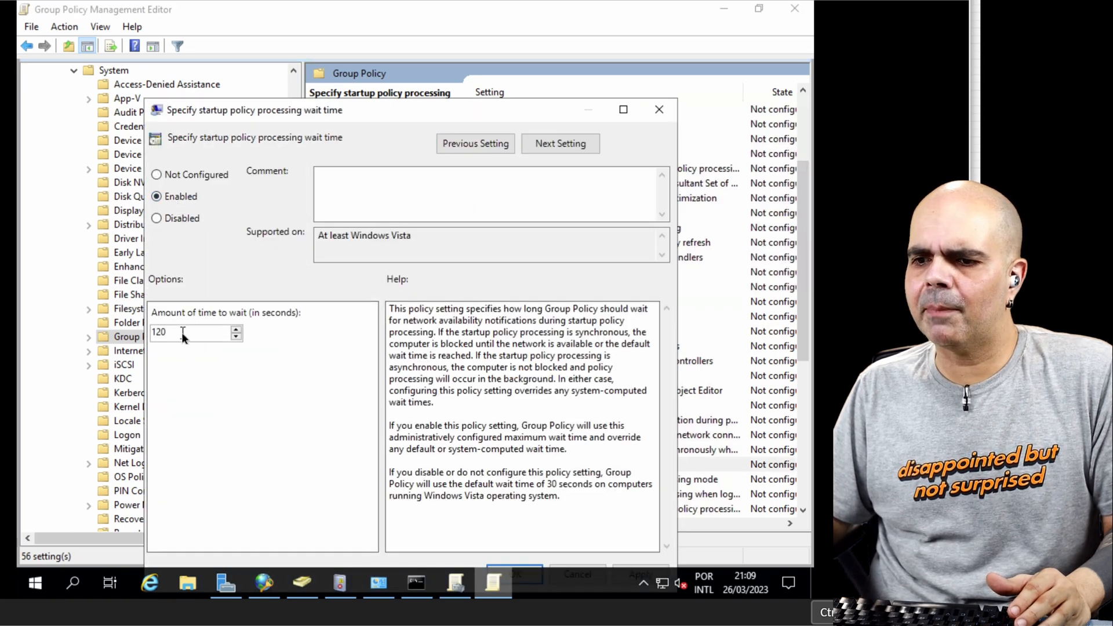
drag(353, 102, 315, 52)
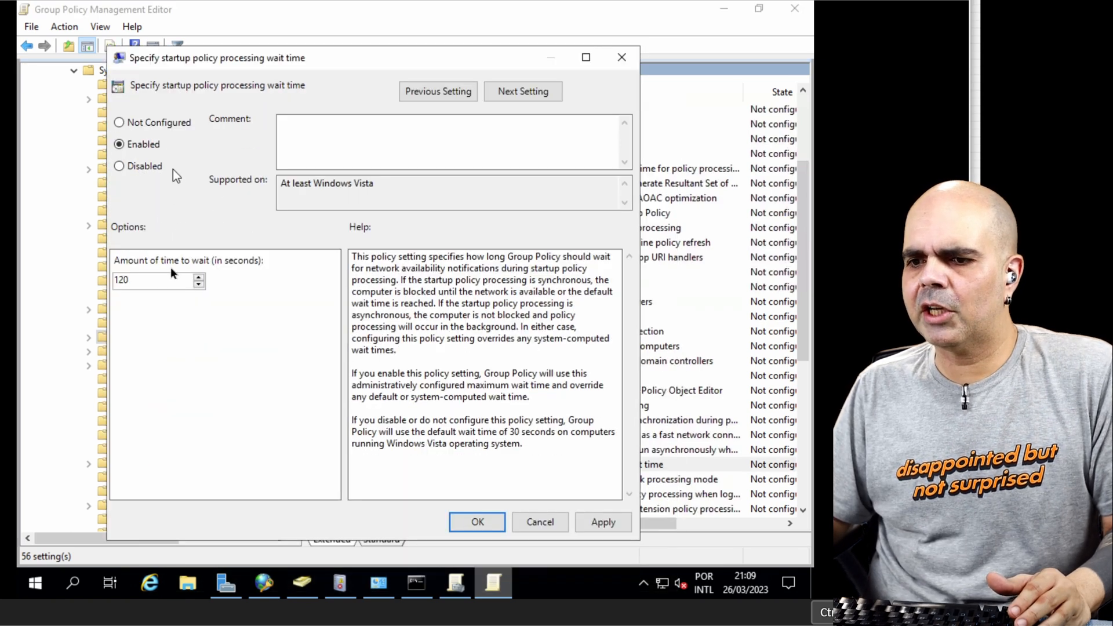
click(477, 523)
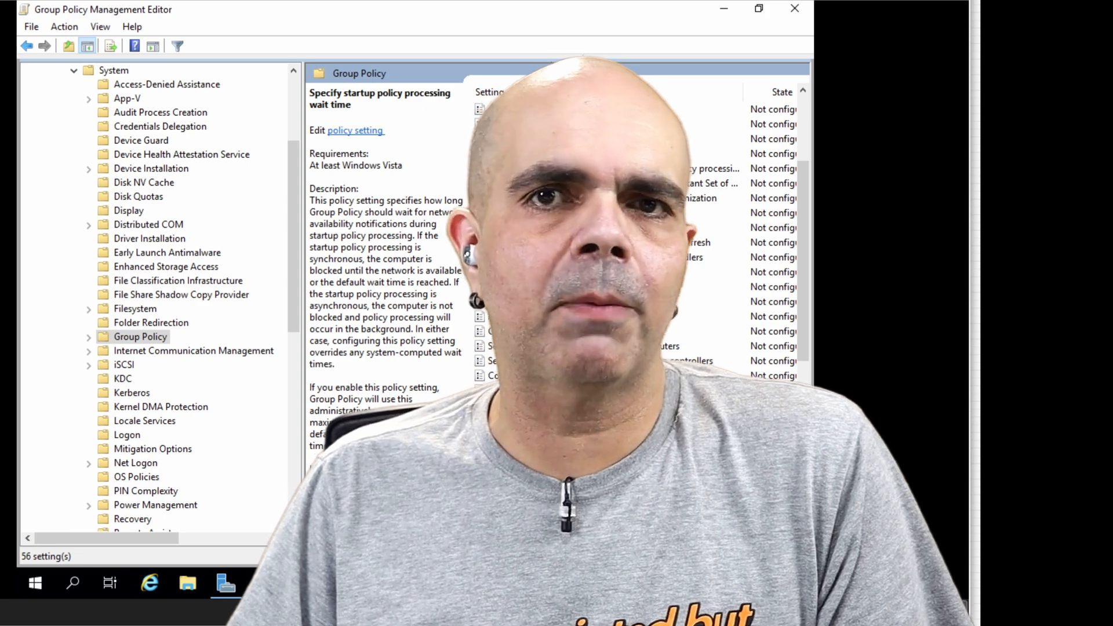
click(795, 8)
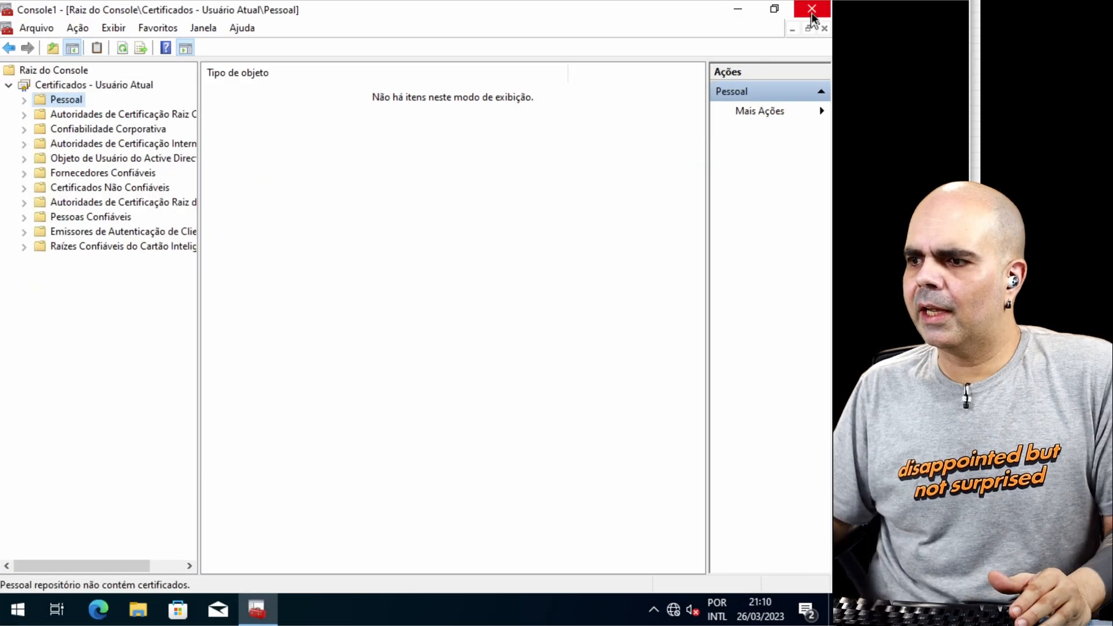
Step: On the Windows 10 client, close the user certificates console without saving and switch the session to the administrator account
key(alt+F4)
click(446, 341)
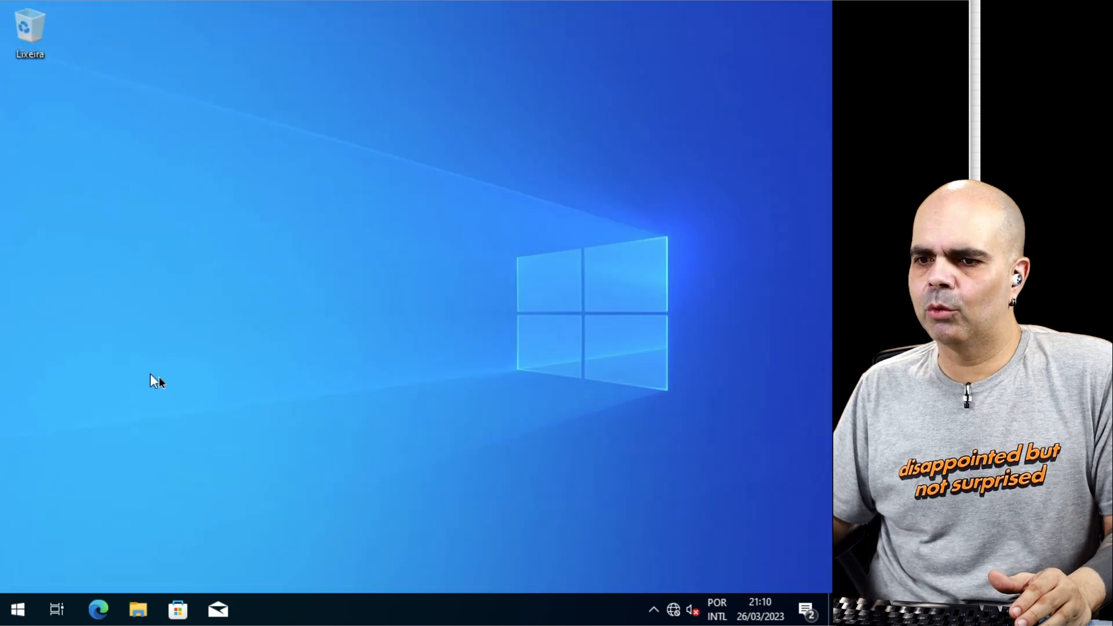
click(19, 610)
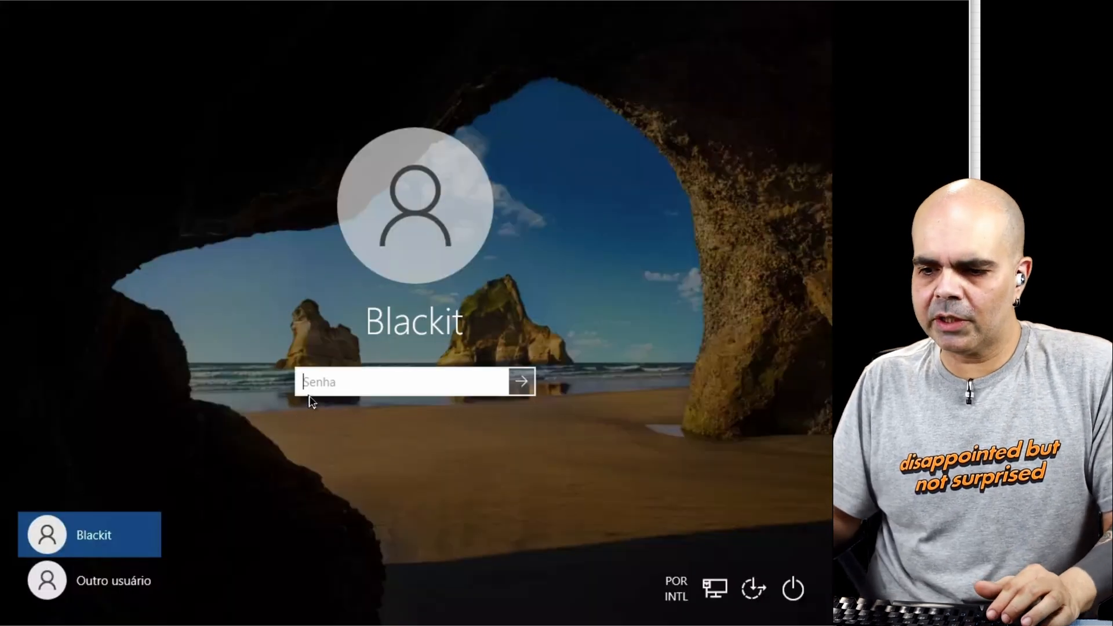
click(113, 581)
text(administrator)
click(363, 408)
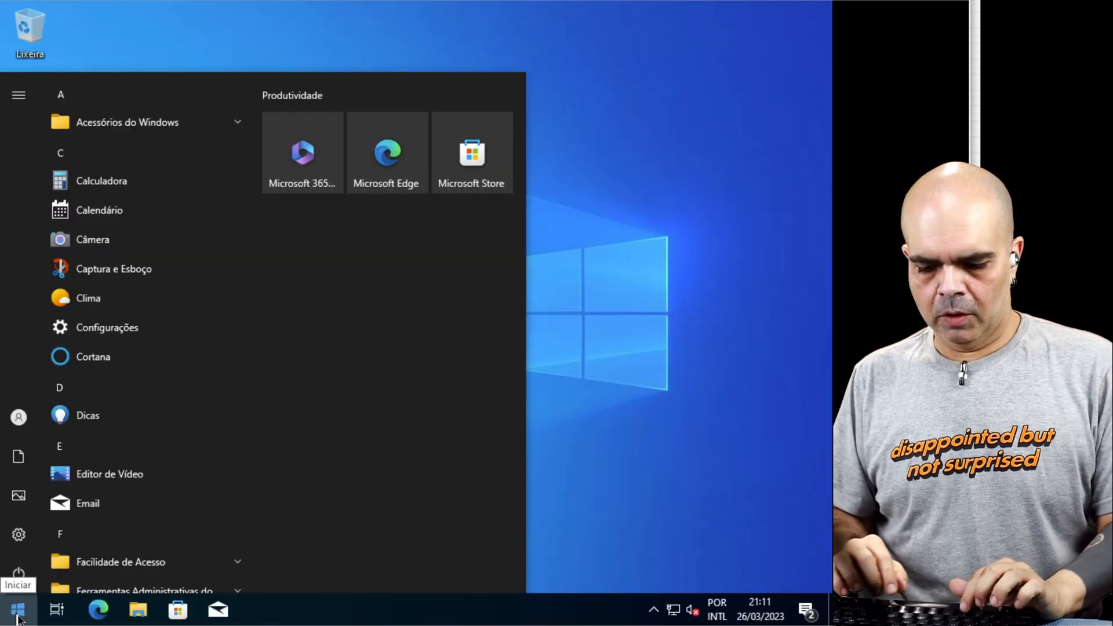
Step: Open a Command Prompt as administrator and start an empty management console on the client
text(cmd)
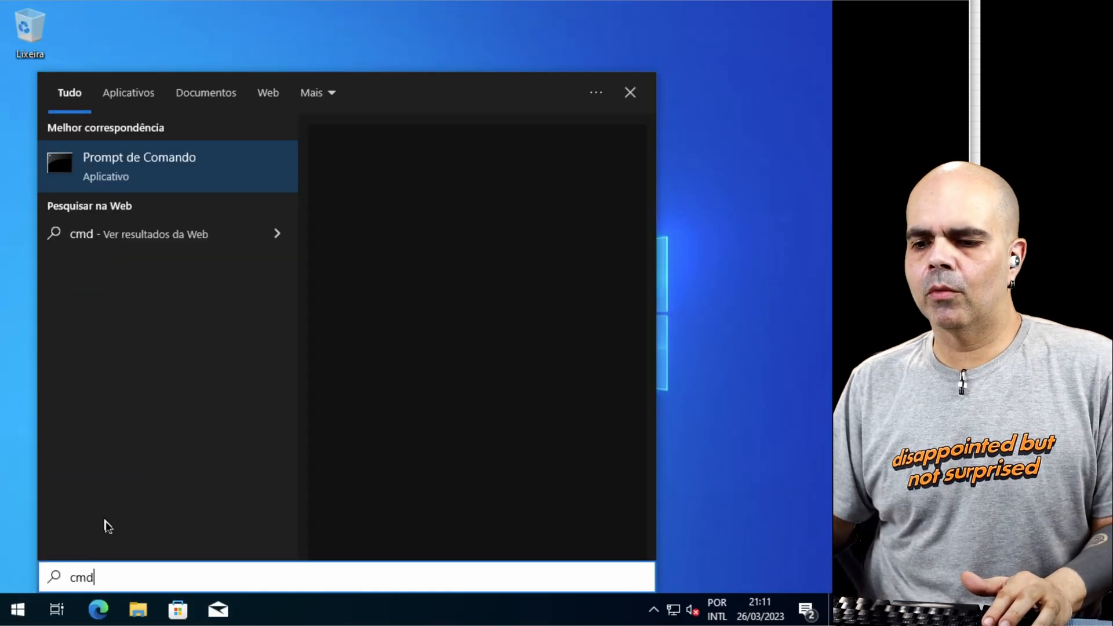
right_click(169, 189)
key(Escape)
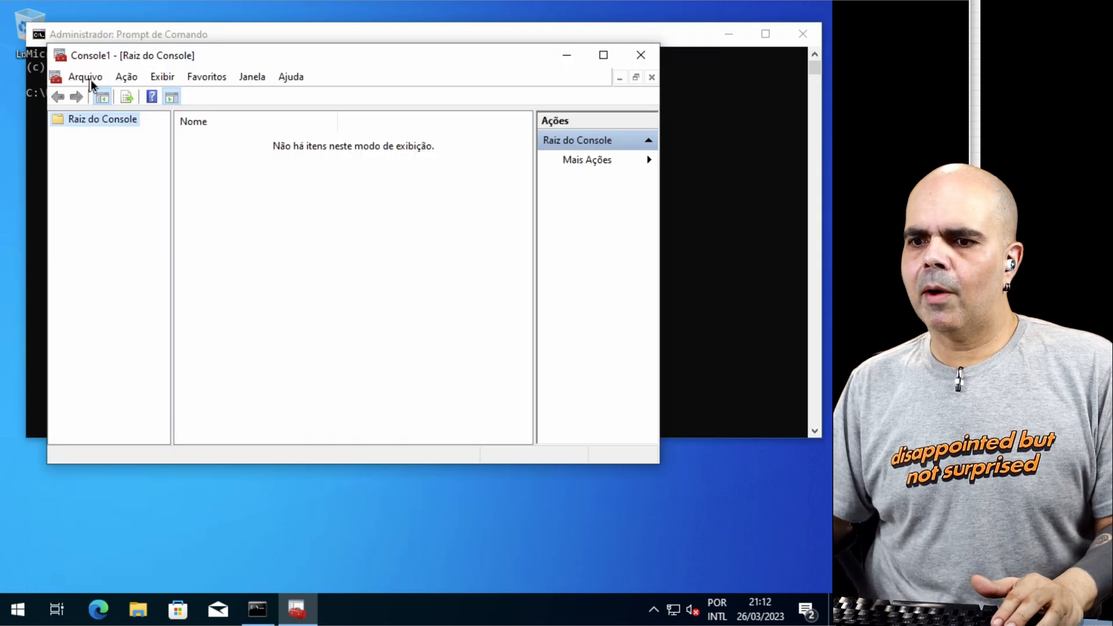
Step: Add the Certificates snap-in to the console for the computer account, managing the local computer
click(87, 77)
click(117, 175)
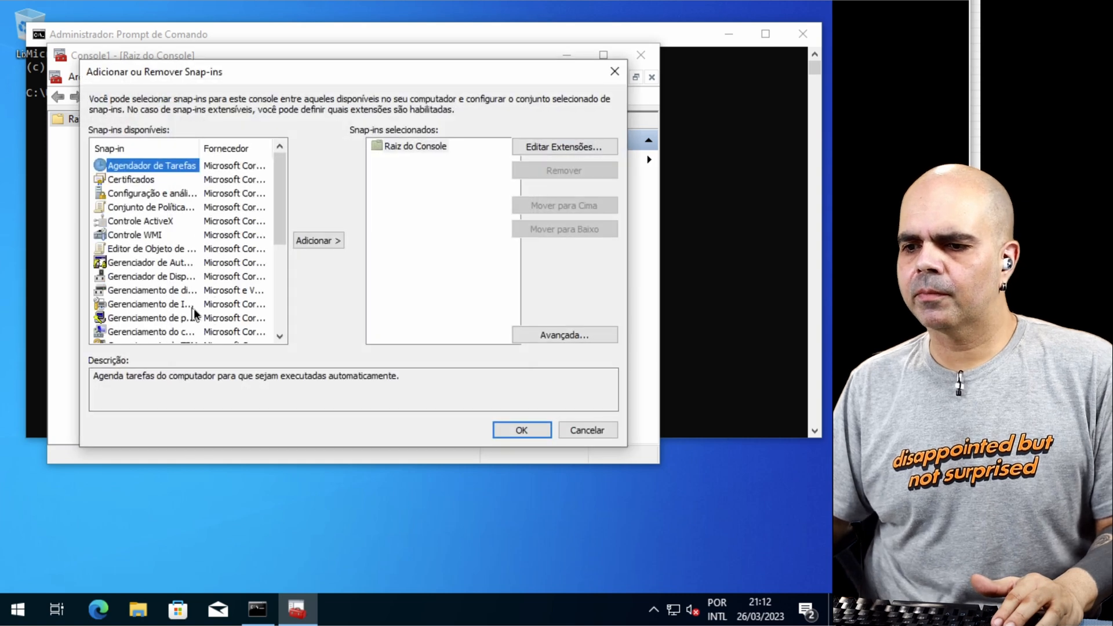
scroll(194, 313, down, 4)
scroll(154, 238, up, 4)
click(136, 179)
click(313, 239)
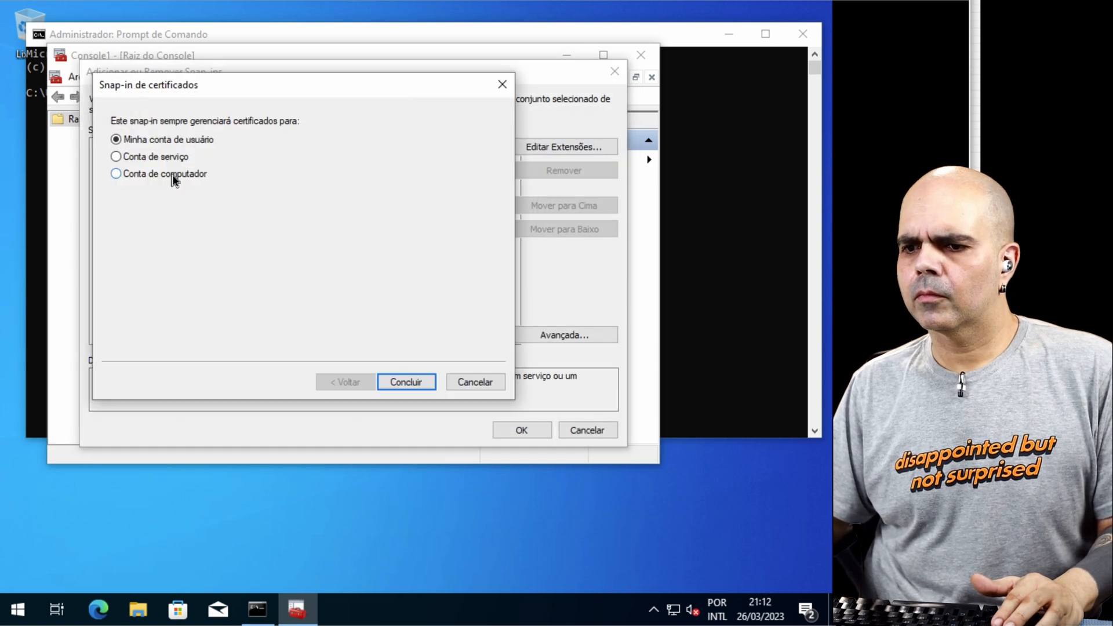
click(172, 174)
click(406, 381)
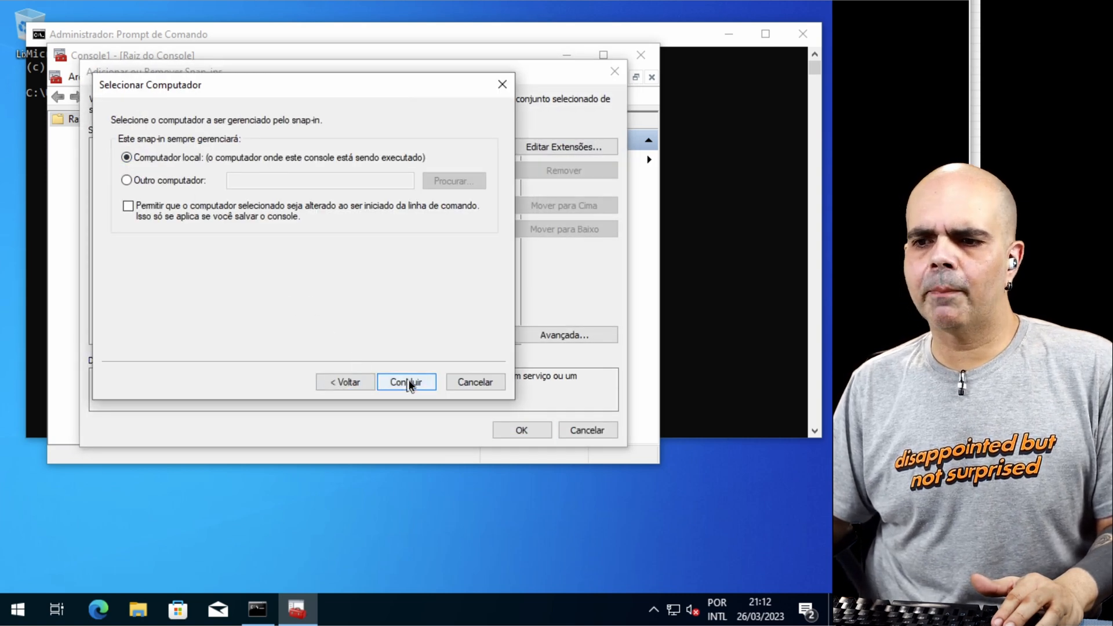
click(408, 382)
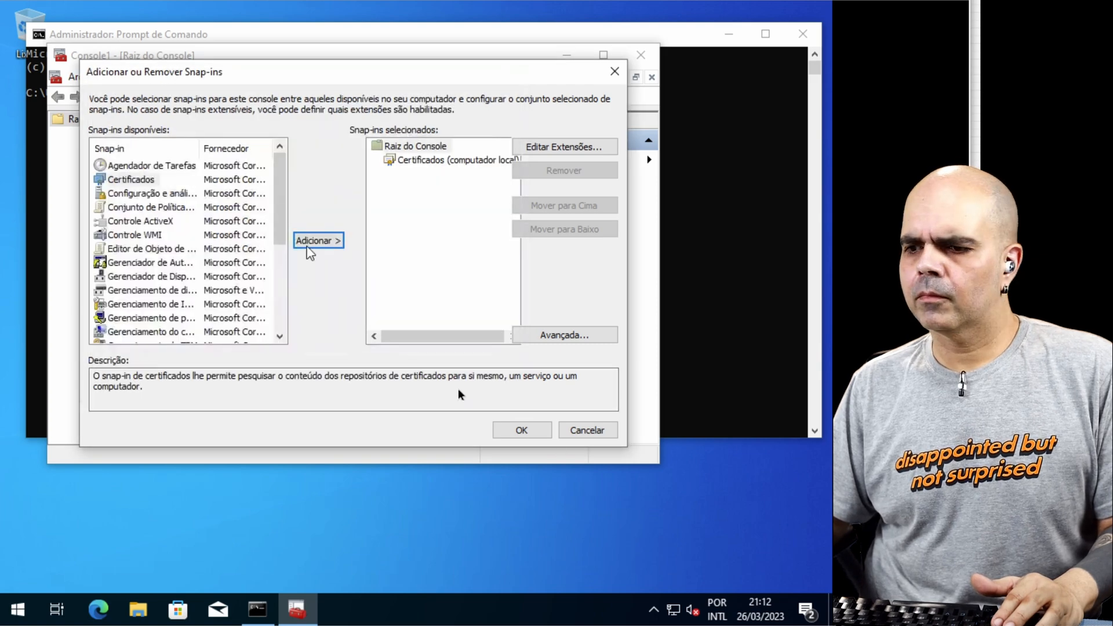
click(531, 426)
Step: Delete the Win10.lab.local certificate from the local computer's Personal certificate store
click(56, 135)
click(109, 150)
click(196, 141)
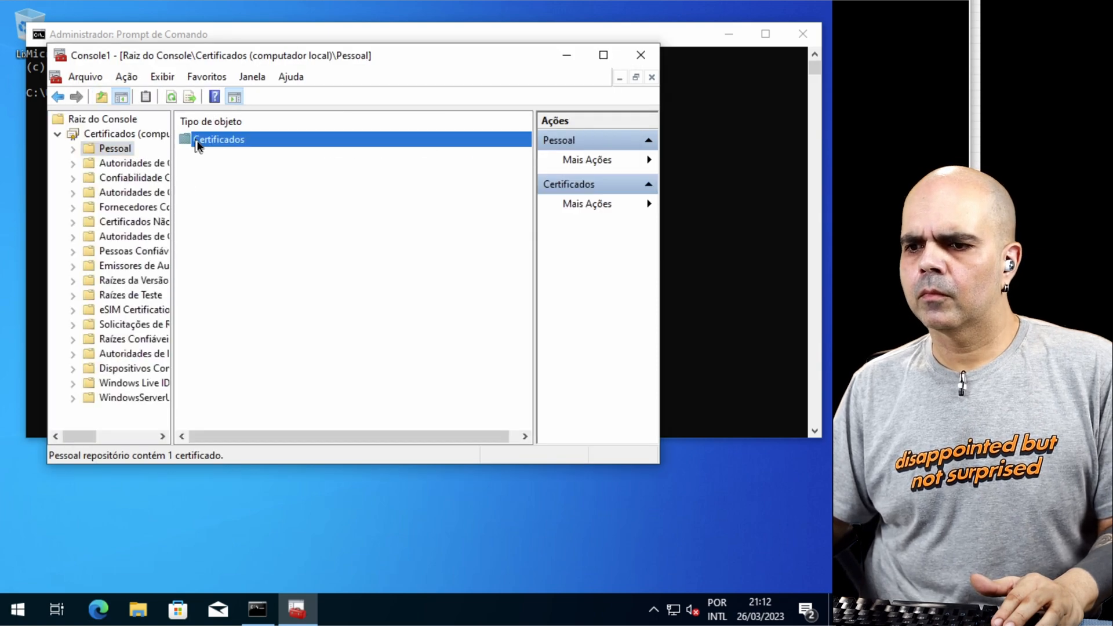
double_click(197, 141)
right_click(214, 141)
click(268, 231)
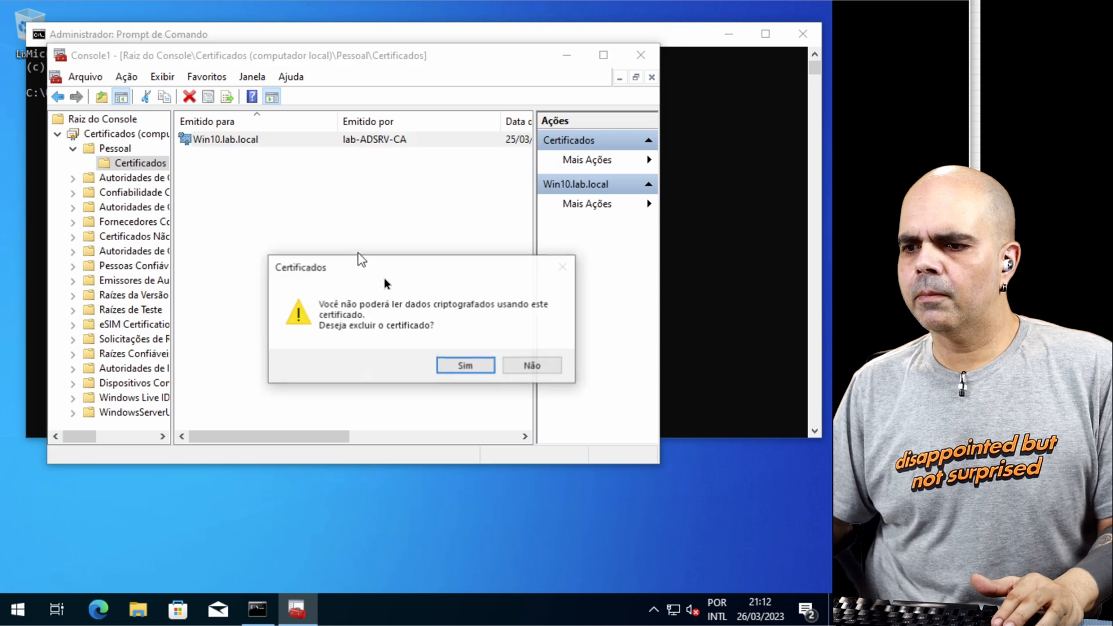
click(466, 365)
Step: Minimize the certificates console and run gpupdate in the elevated Command Prompt to refresh the client's policies
click(566, 55)
click(406, 293)
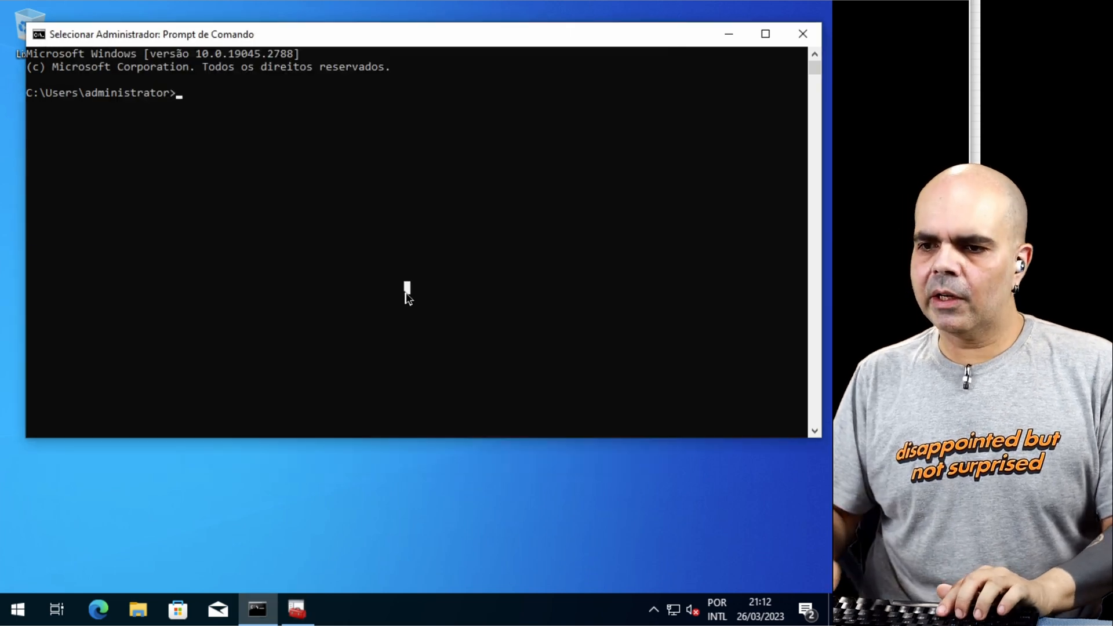
key(Escape)
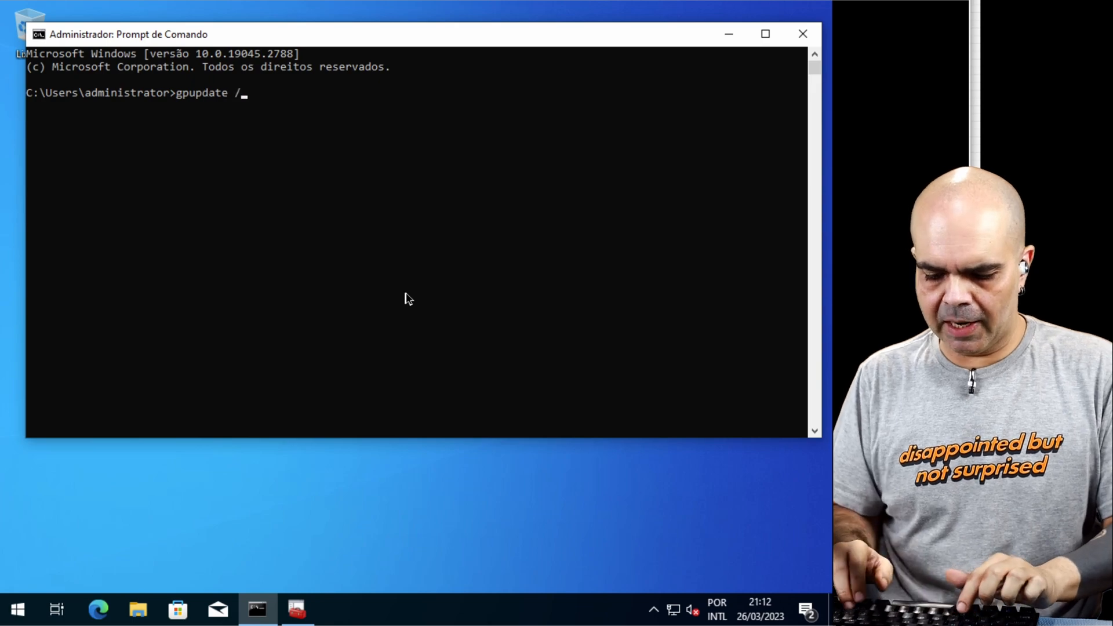
key(Return)
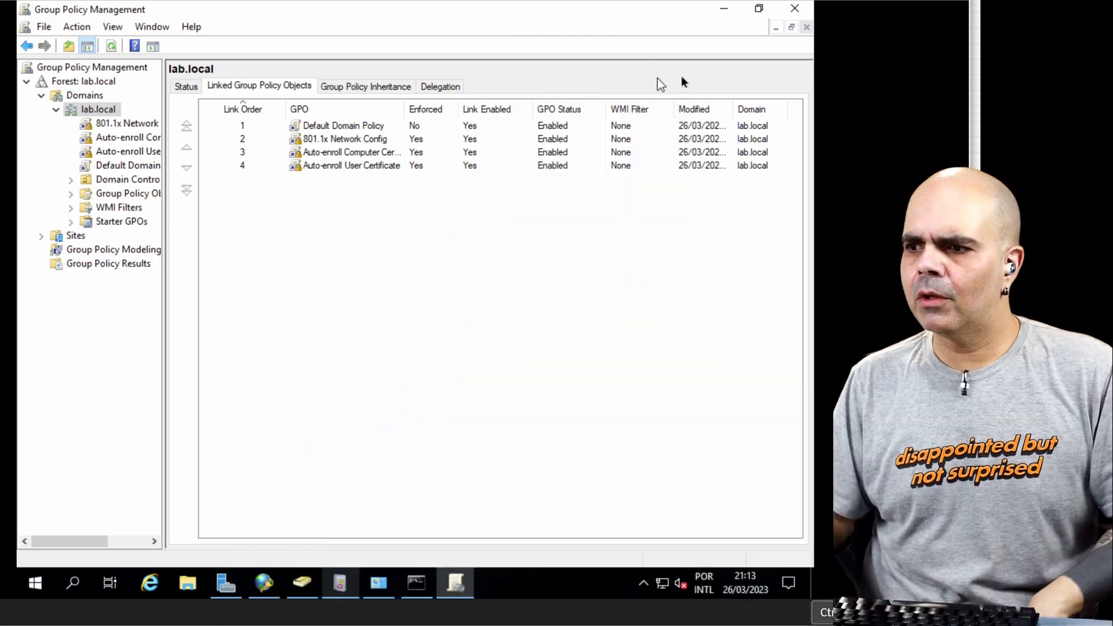
Step: On the server, open Certification Authority from Server Manager and bring up the management console for its certificate templates
click(227, 584)
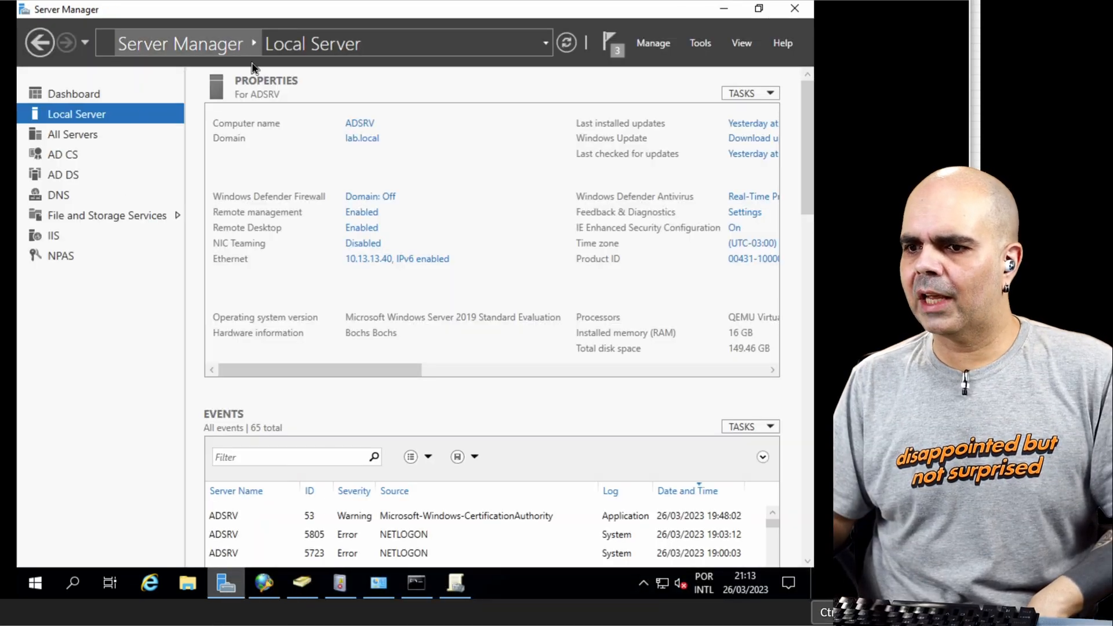
click(697, 47)
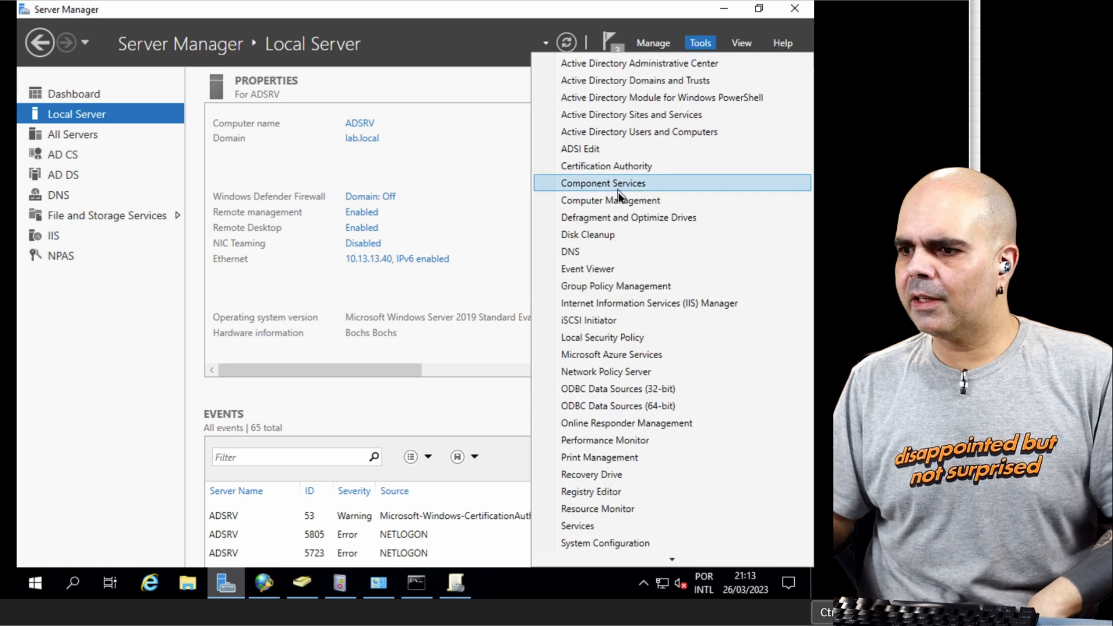
click(624, 168)
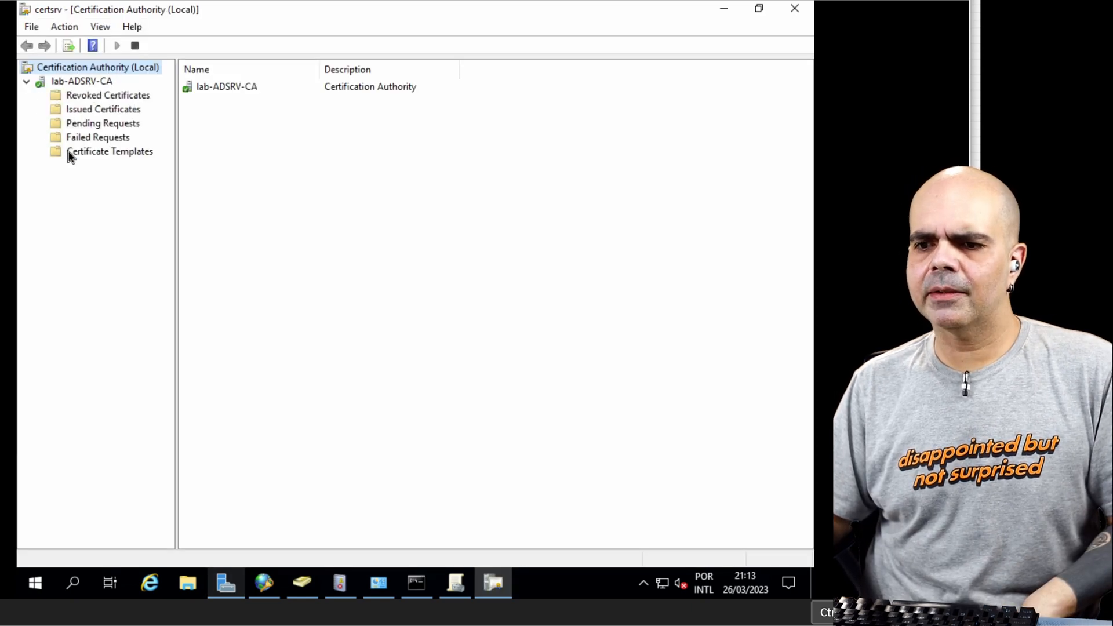
right_click(70, 156)
click(100, 159)
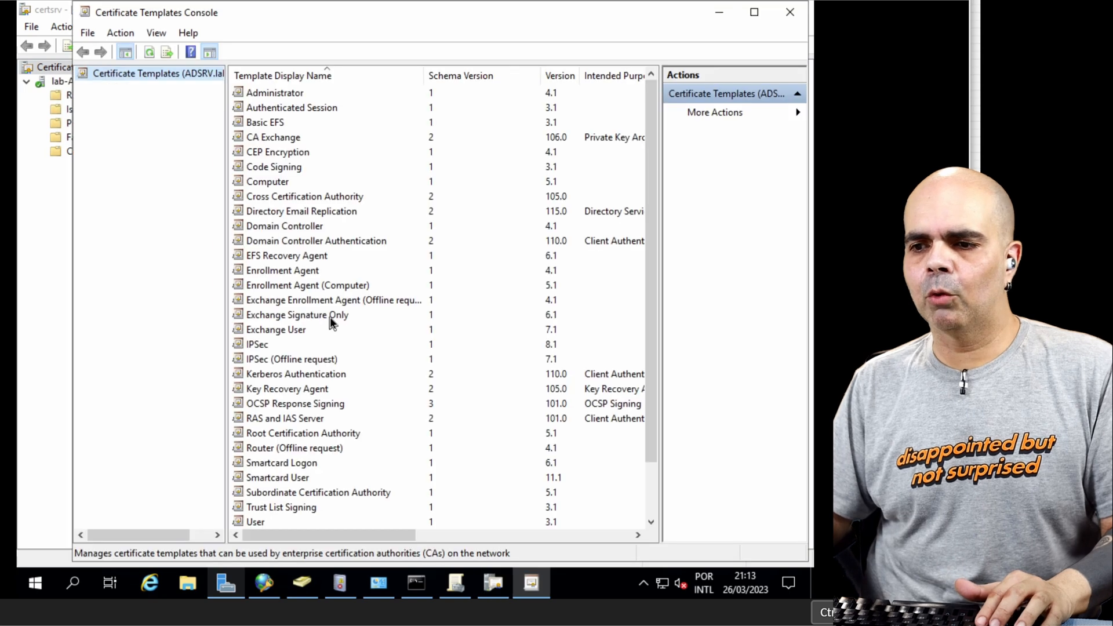
Step: Check the permissions of Domain Computers in the security properties of the Computer certificate template
right_click(279, 184)
click(309, 233)
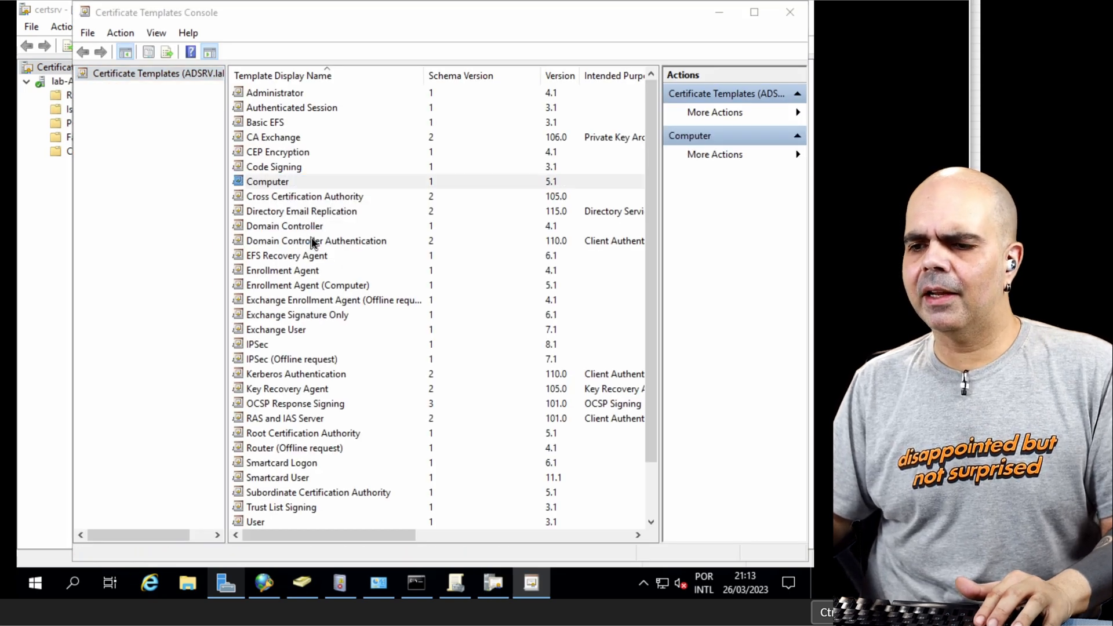
click(356, 179)
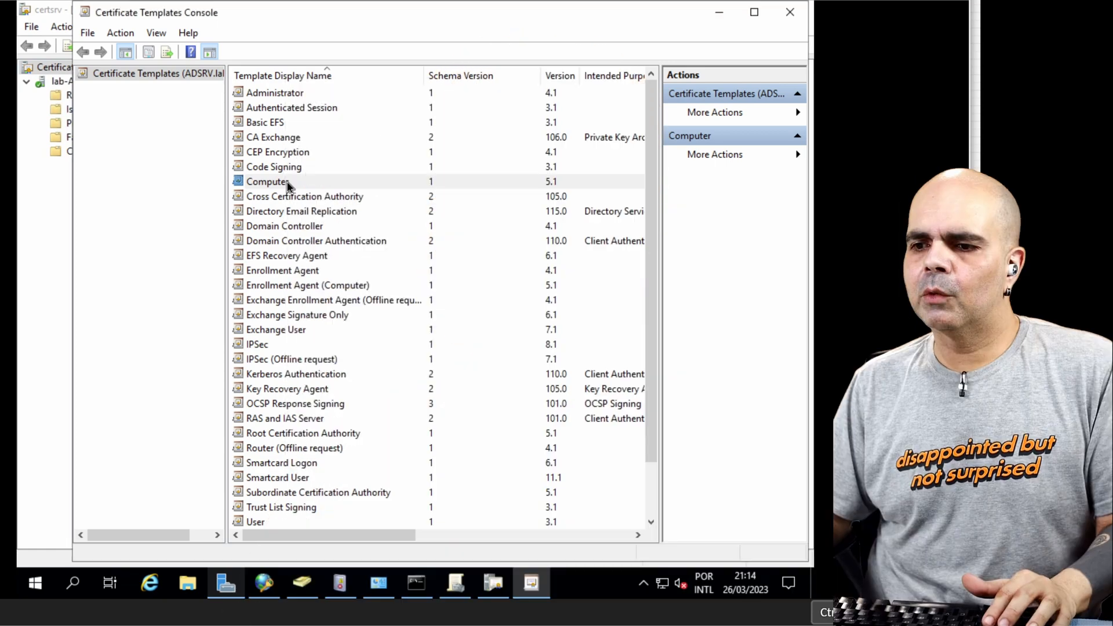
Step: Duplicate the Computer certificate template as Lab Computer, published in Active Directory without automatic reenrollment when a duplicate certificate exists
right_click(285, 182)
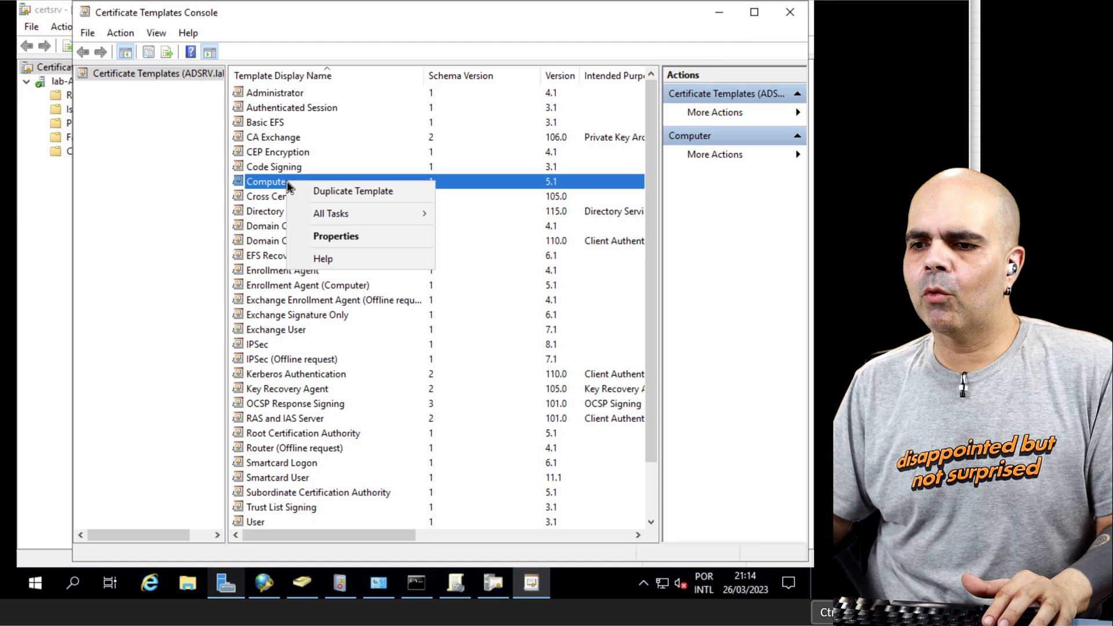
click(328, 193)
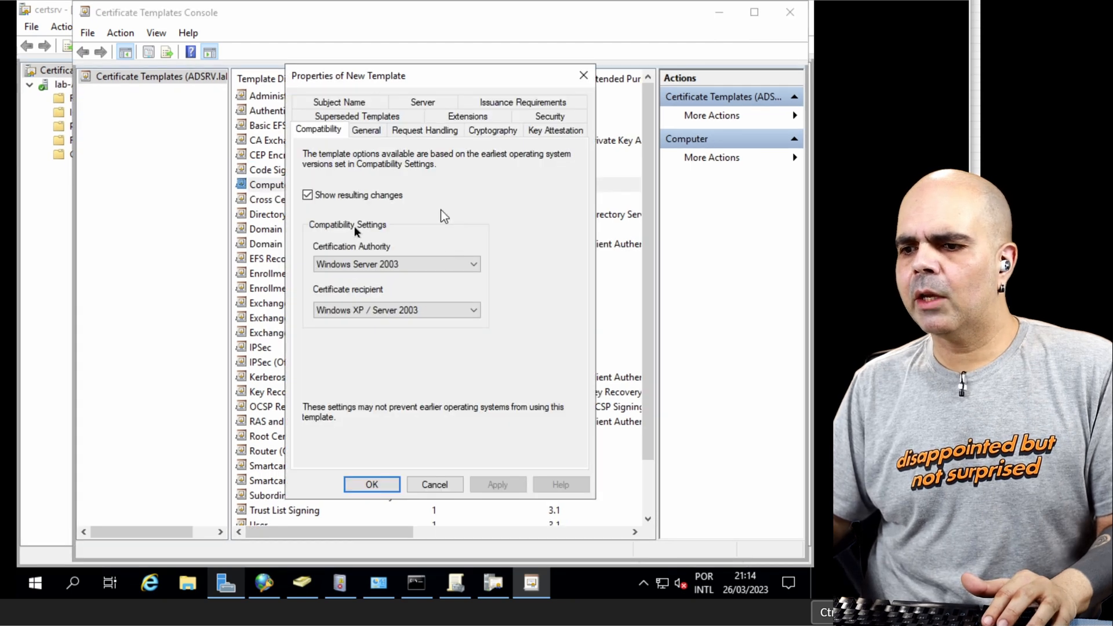
click(374, 127)
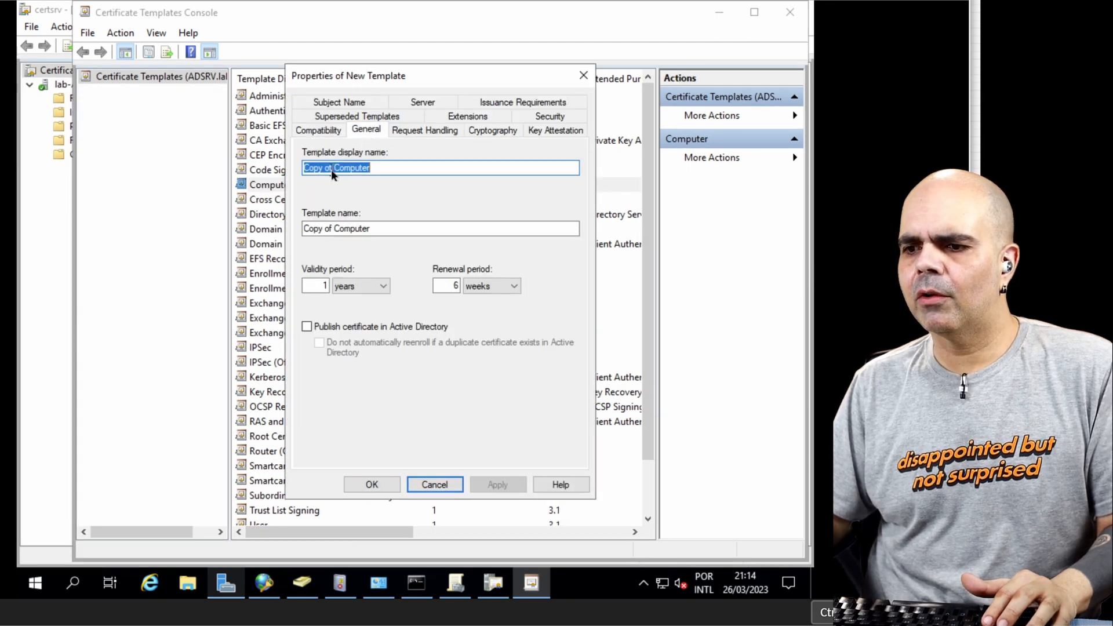
drag(335, 168, 278, 169)
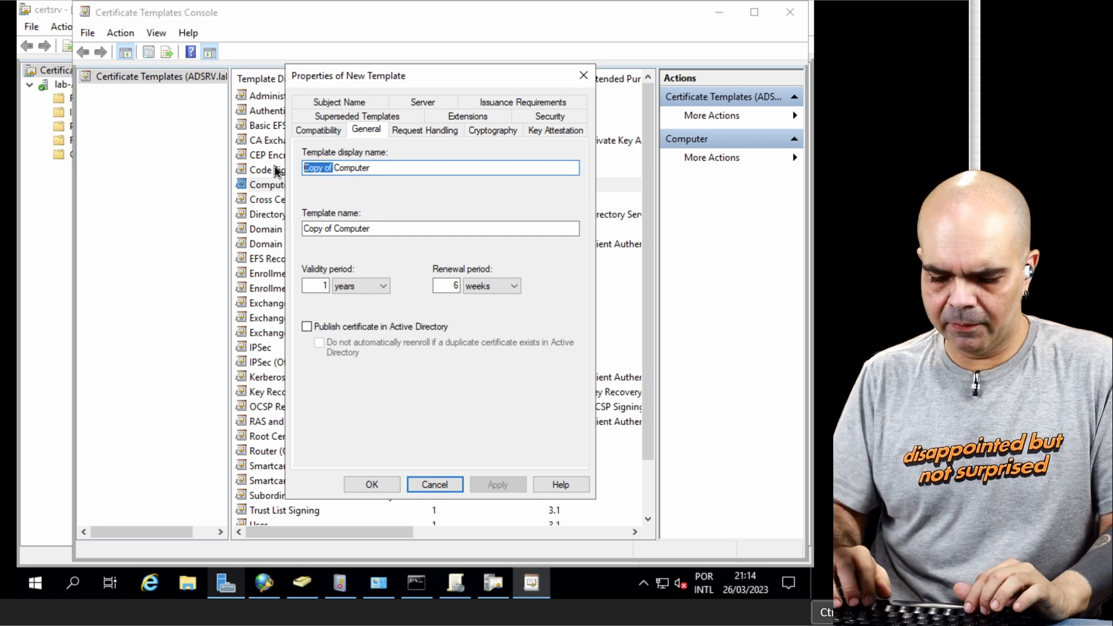
text(Lab)
key(BackSpace)
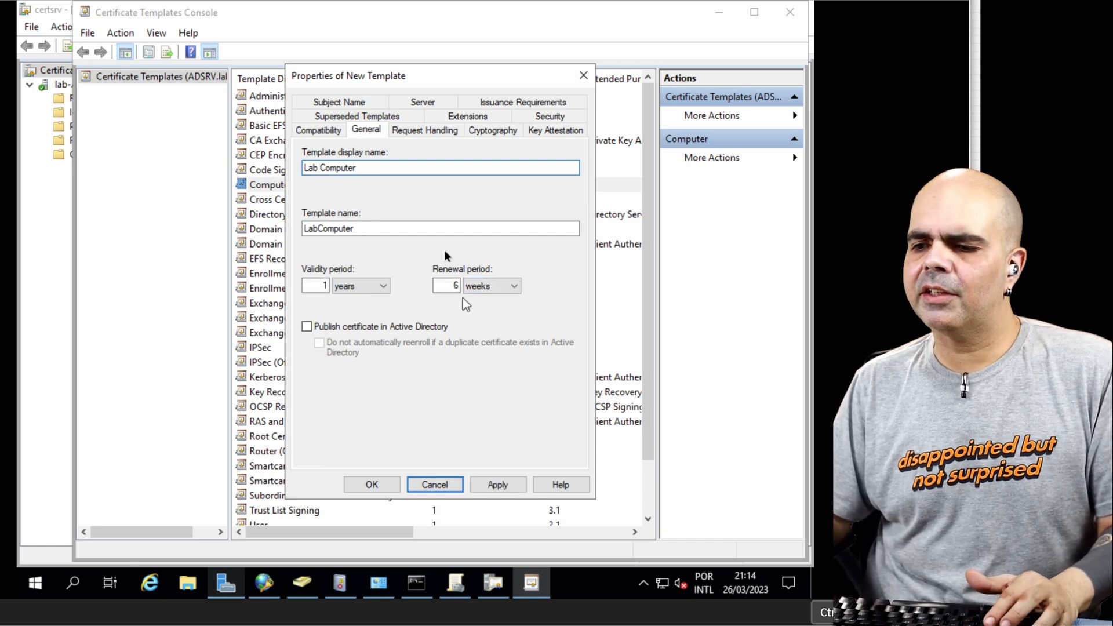
click(358, 327)
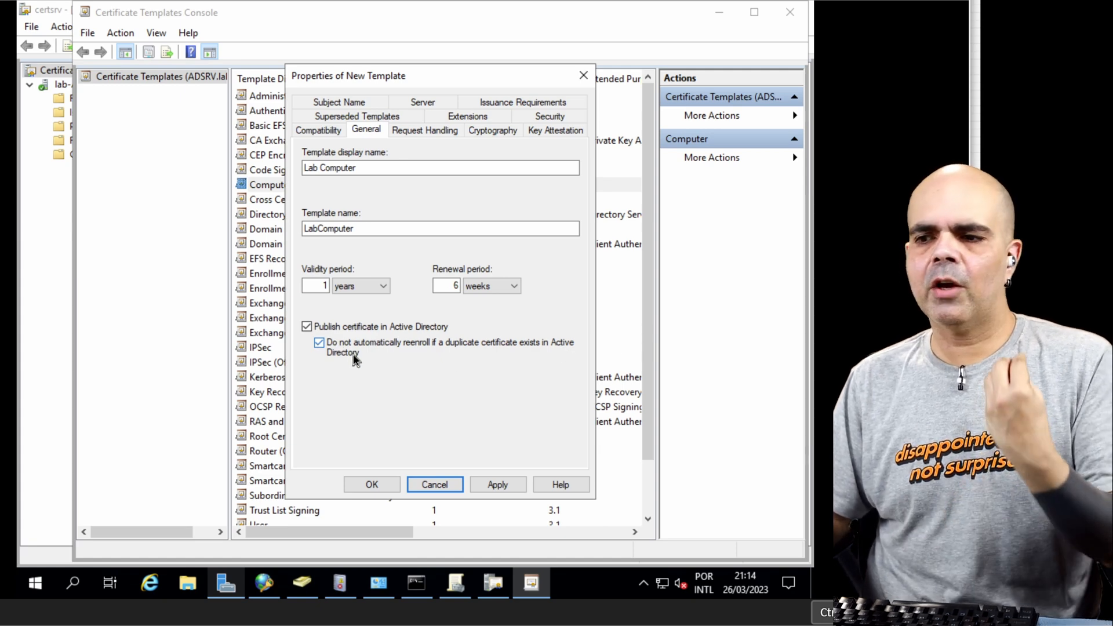
Step: Allow Domain Computers the Read and Autoenroll permissions on the Lab Computer template and save it
click(442, 133)
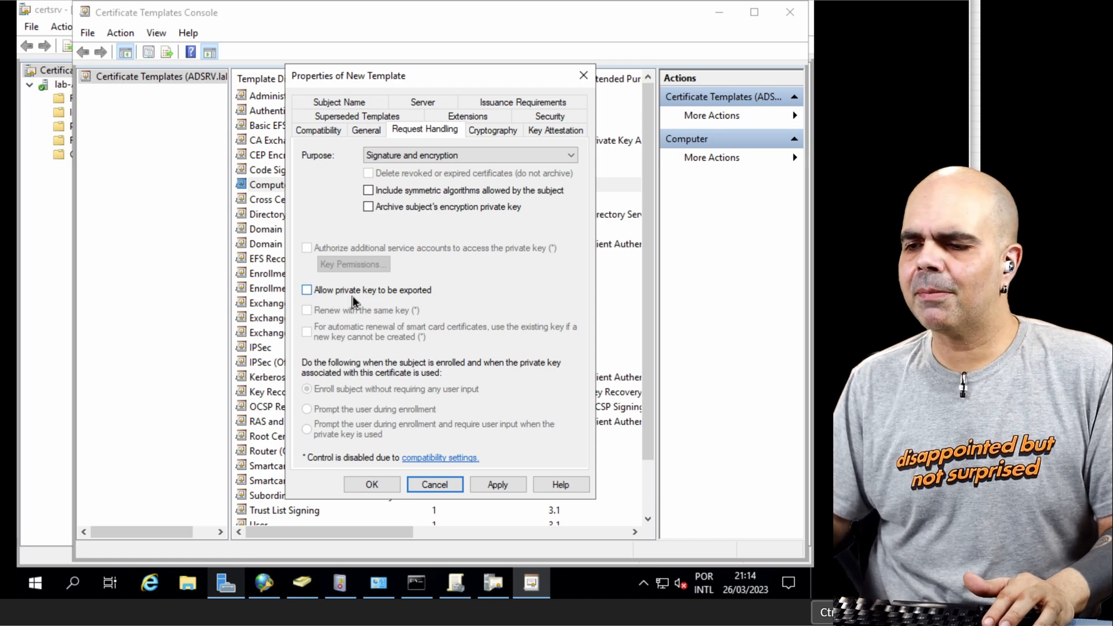
click(550, 116)
click(365, 205)
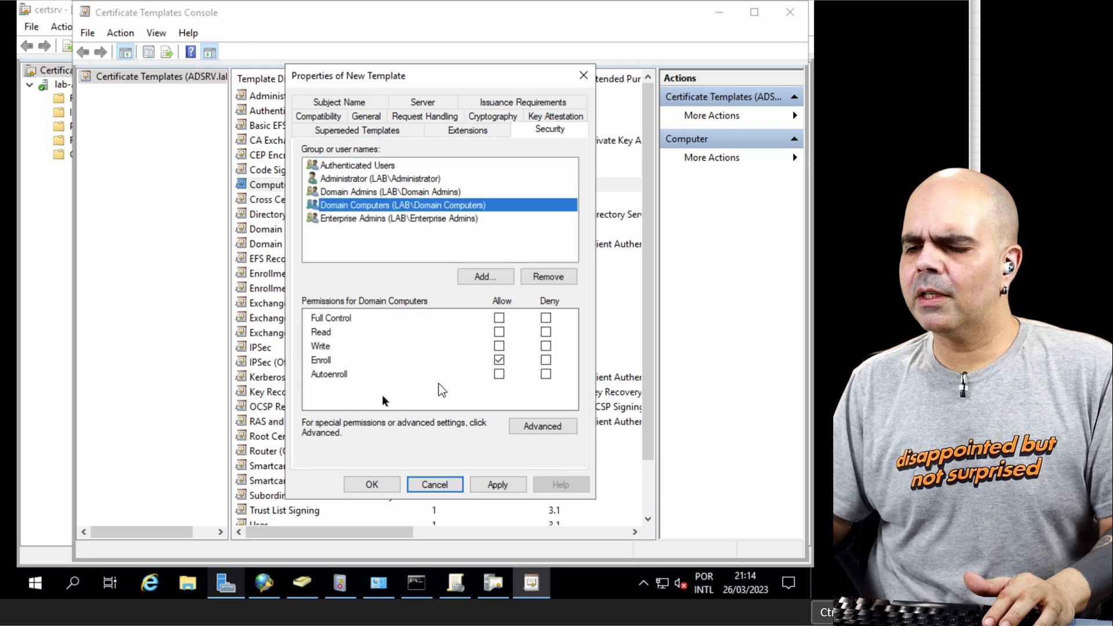
click(499, 332)
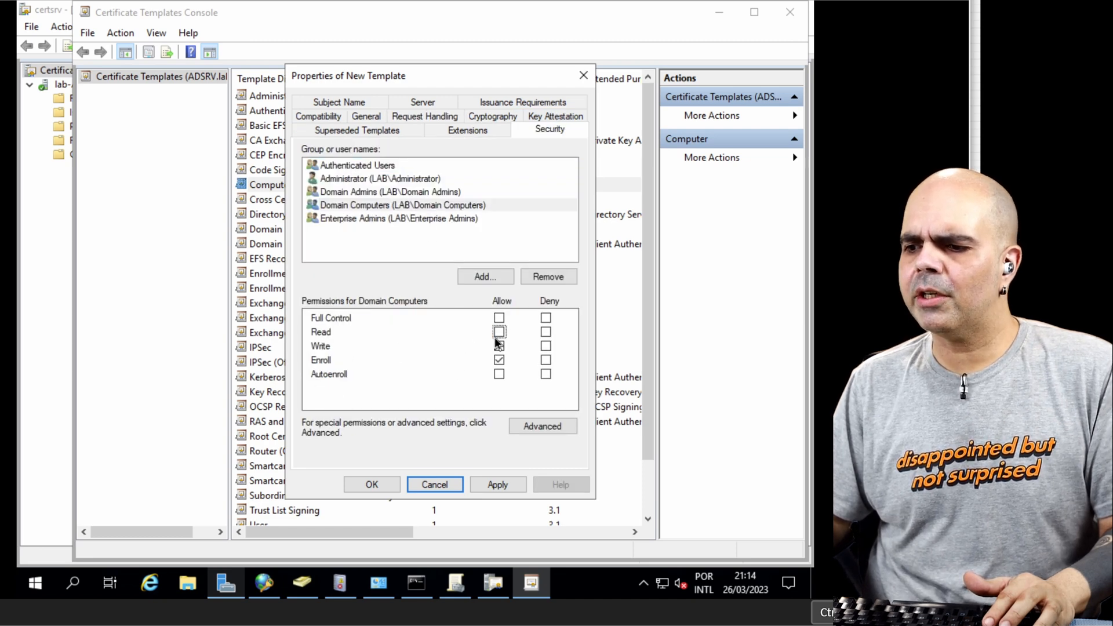
click(499, 374)
click(497, 485)
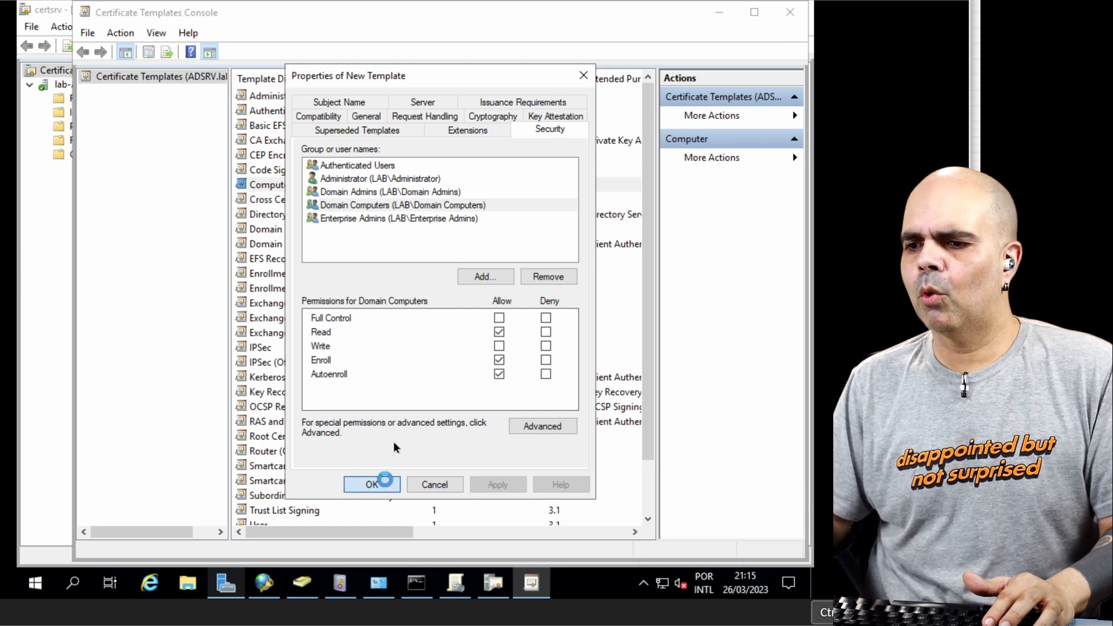
click(372, 484)
Step: Duplicate the User certificate template as Lab User, published in Active Directory without duplicate reenrollment, and disallow exporting its private key
click(267, 451)
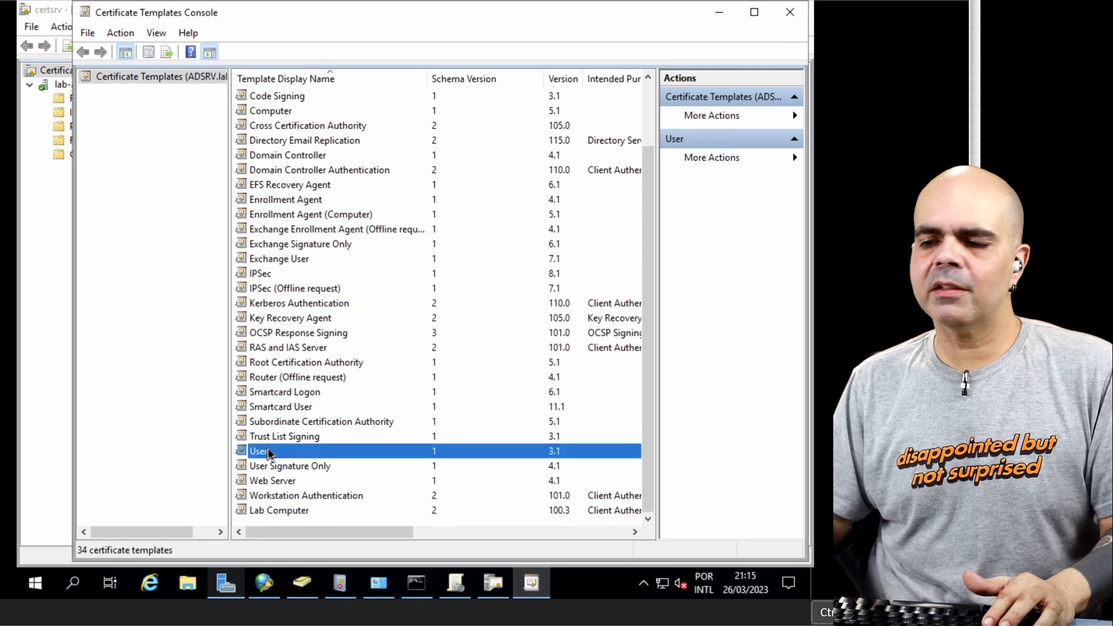
right_click(268, 452)
click(297, 458)
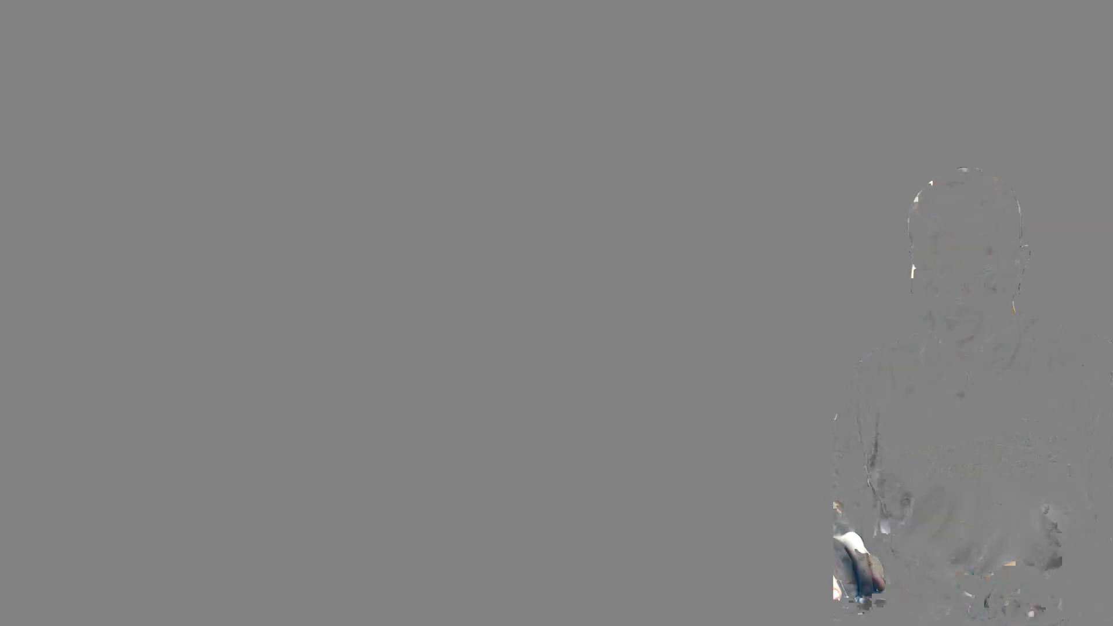
text(b User)
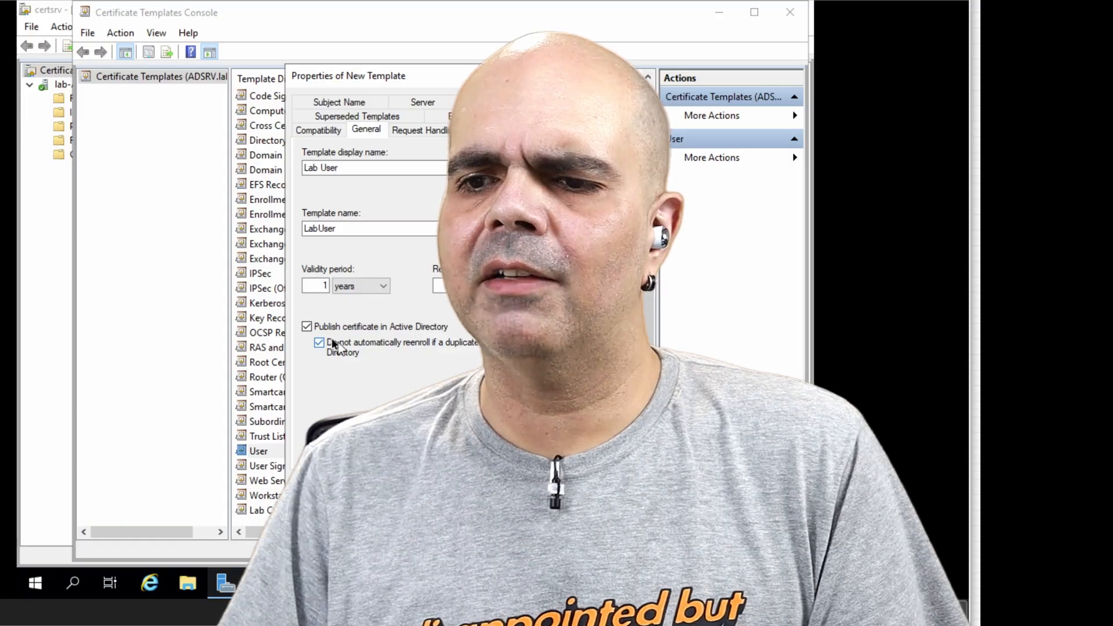
click(419, 134)
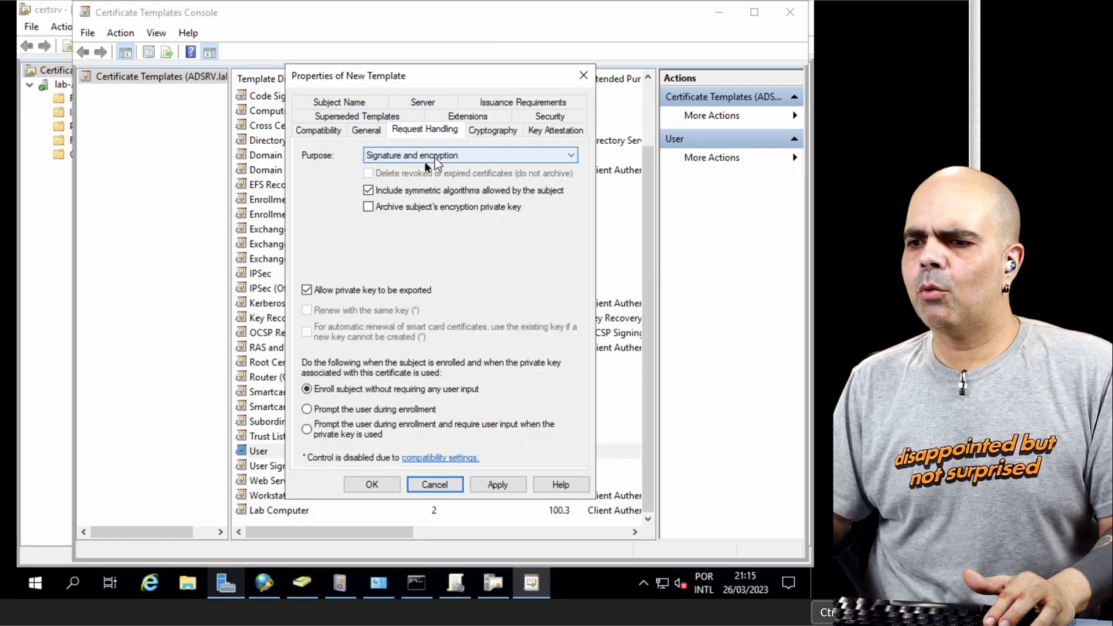
click(384, 291)
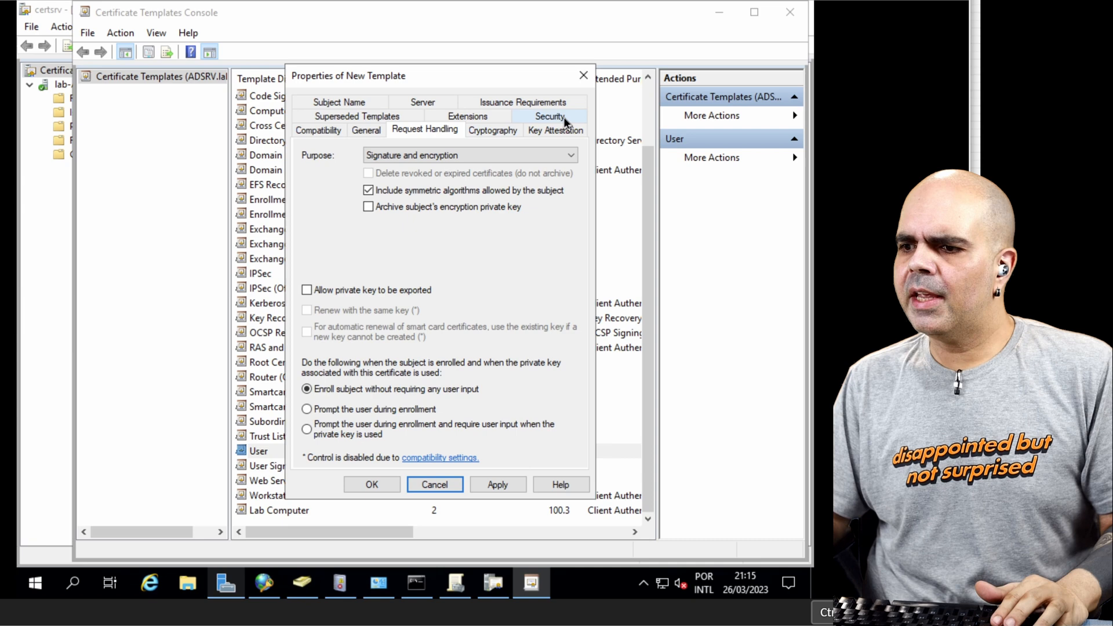
Step: Allow Domain Users the Autoenroll permission on the Lab User template, save it and close the Certificate Templates Console
click(563, 118)
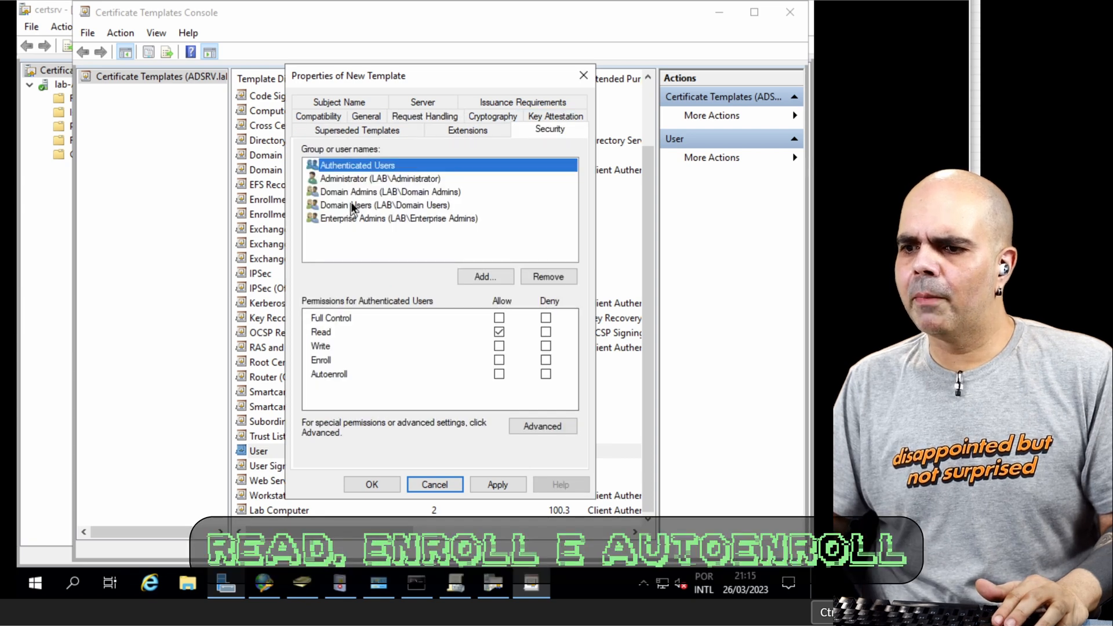
click(355, 204)
click(499, 374)
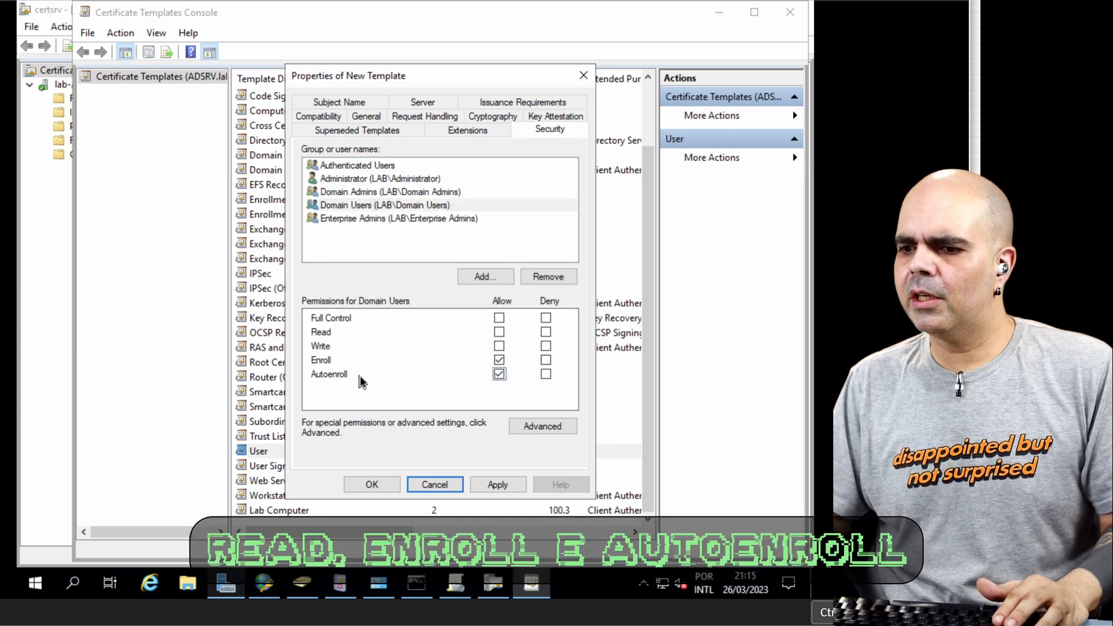
click(384, 483)
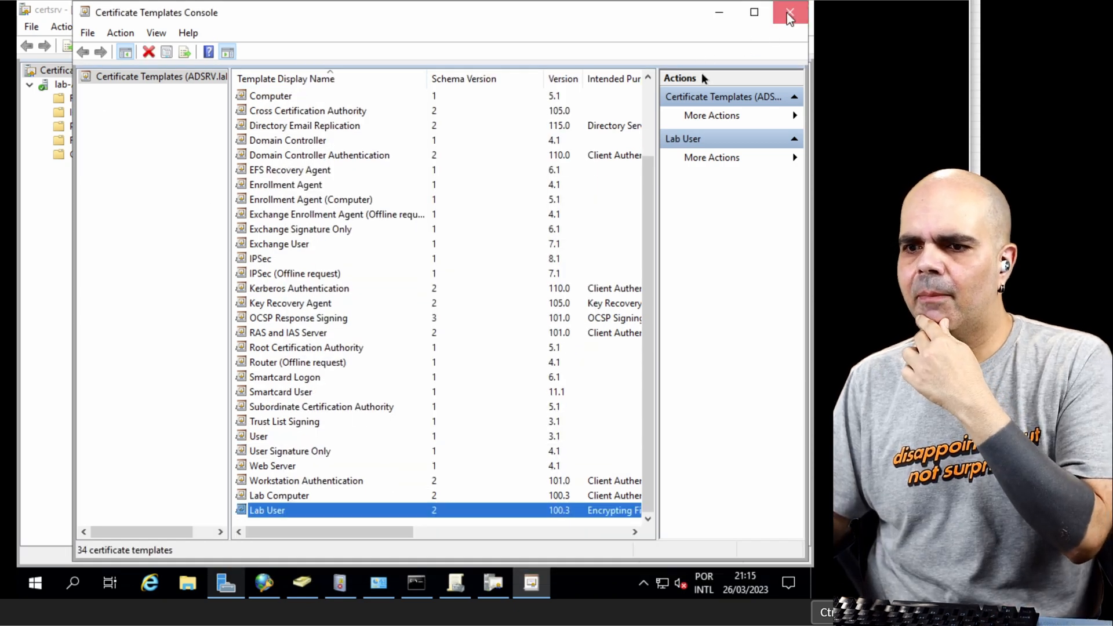
click(788, 13)
Step: Enable the Lab Computer and Lab User templates for issuance on the certification authority
click(122, 153)
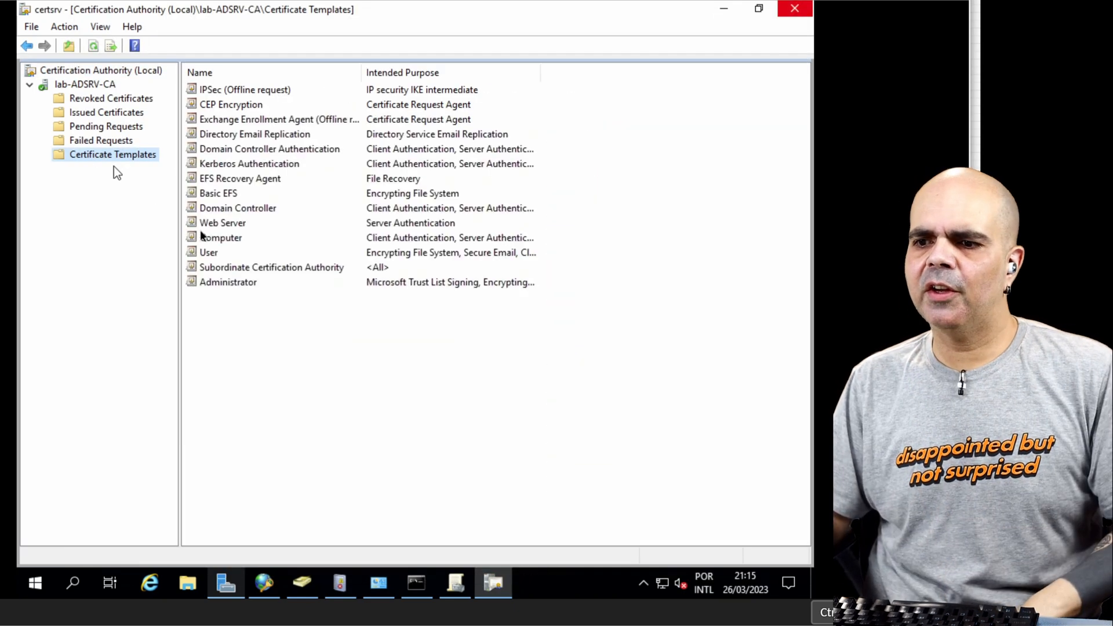
right_click(265, 338)
mouse_move(314, 369)
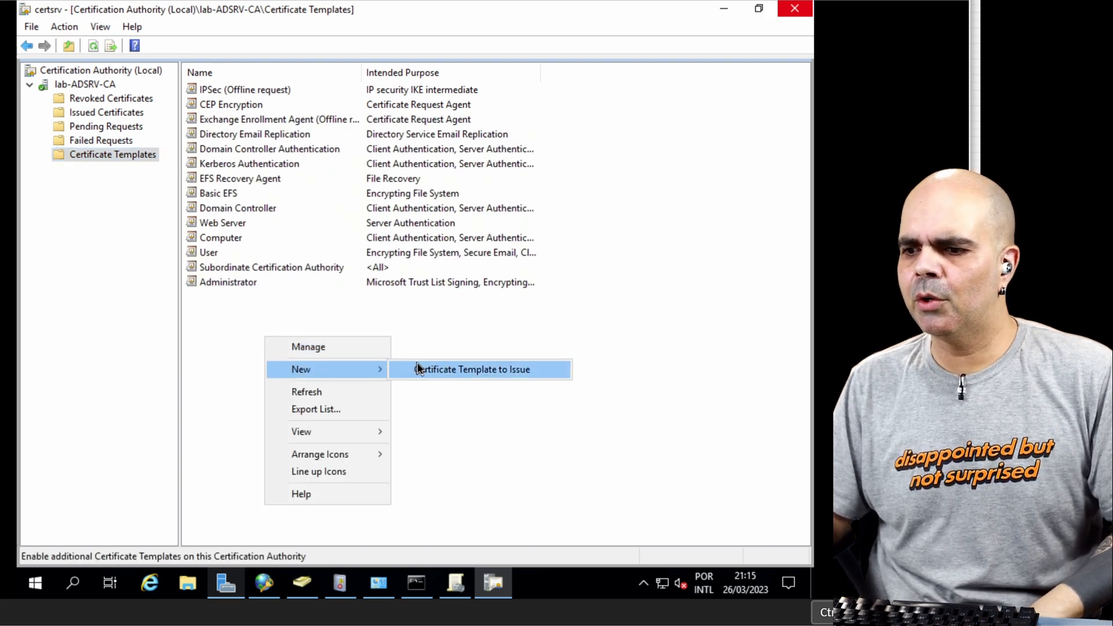
click(421, 370)
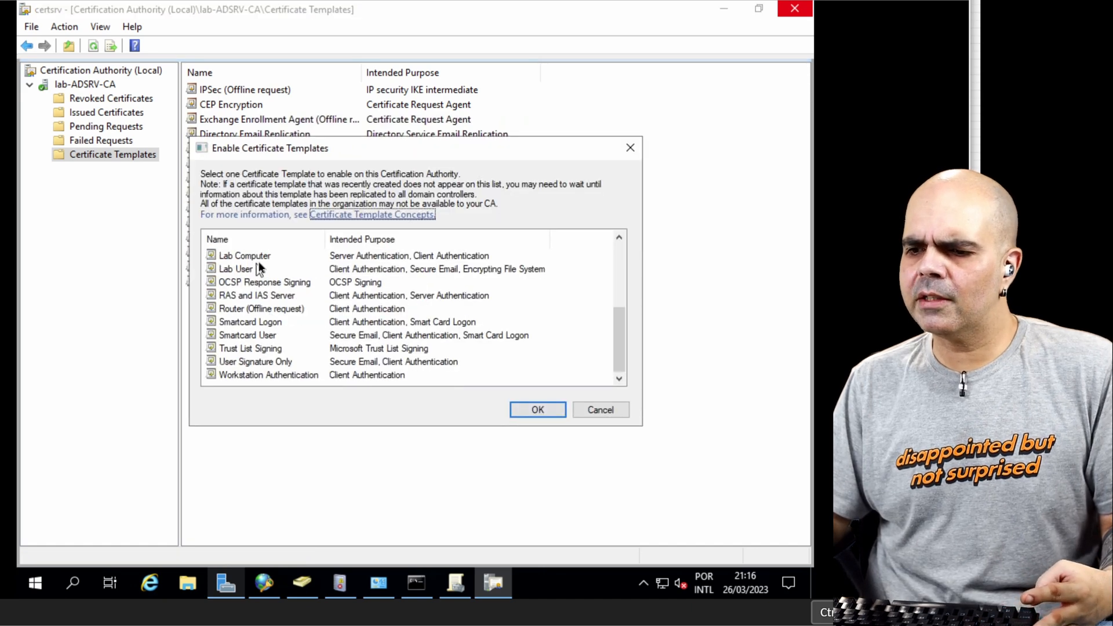
click(258, 262)
shift+click(254, 270)
click(527, 411)
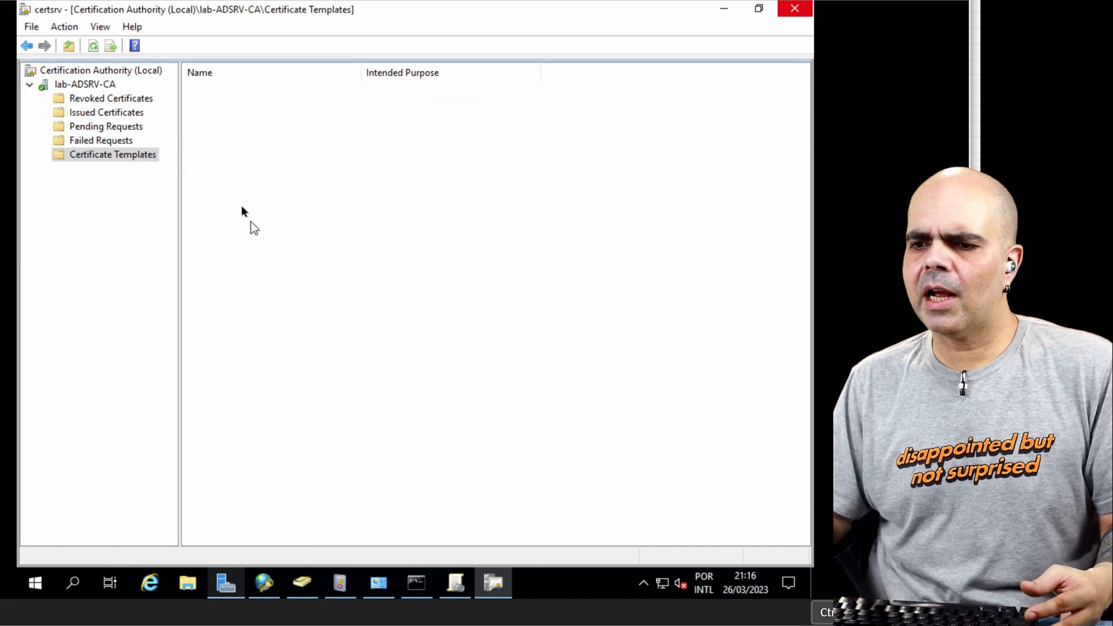
Step: On the Windows 10 client, run gpupdate /force in the Command Prompt and refresh the local computer's Personal certificate list
click(728, 11)
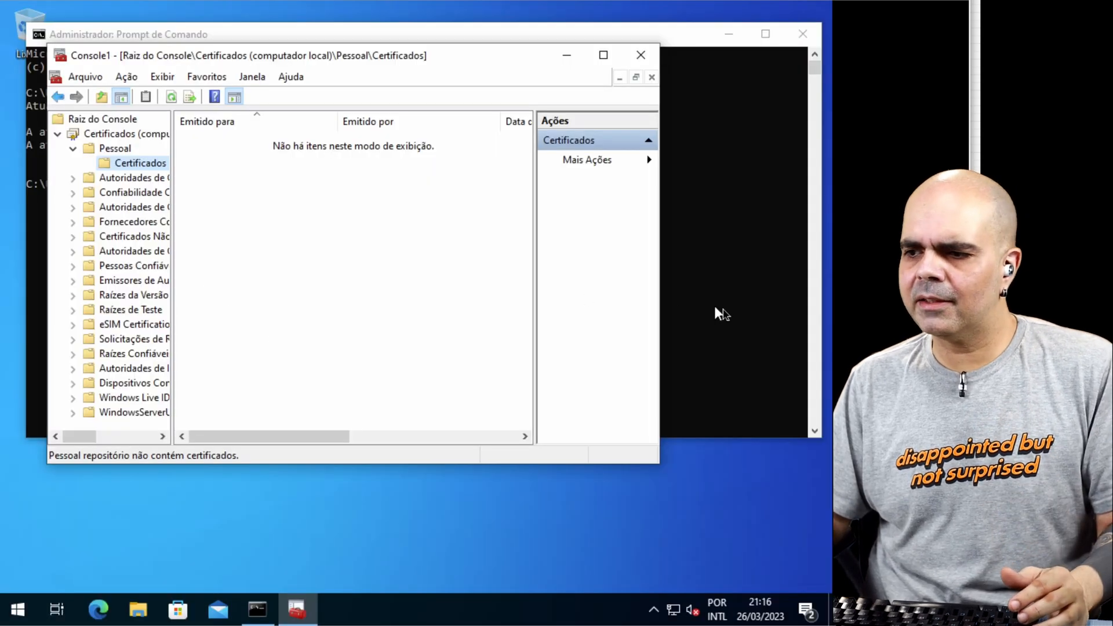
click(717, 307)
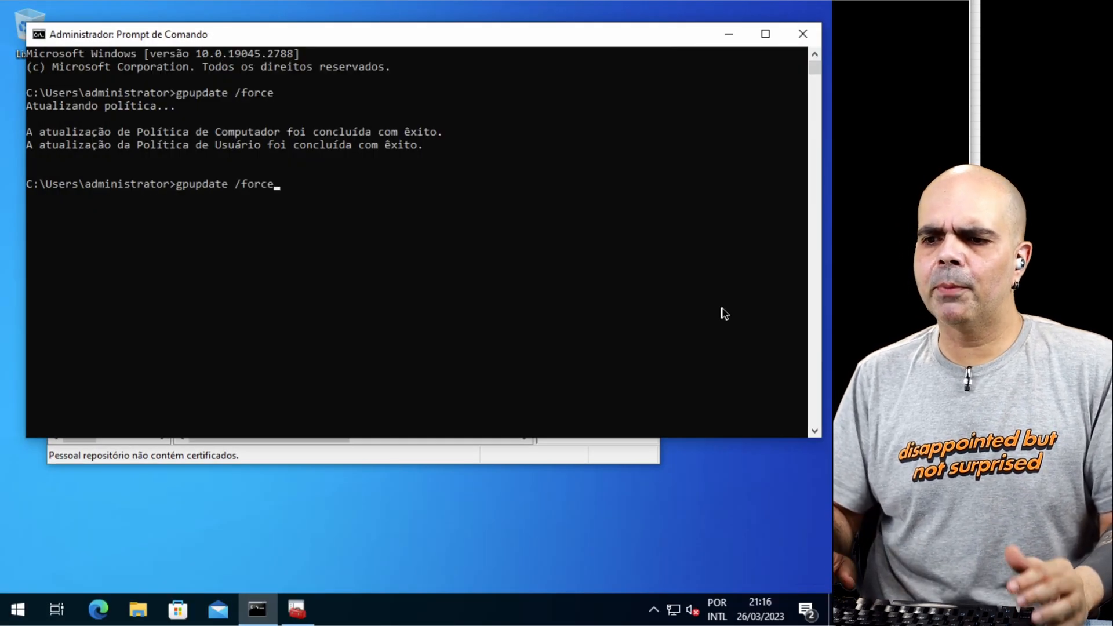
key(Return)
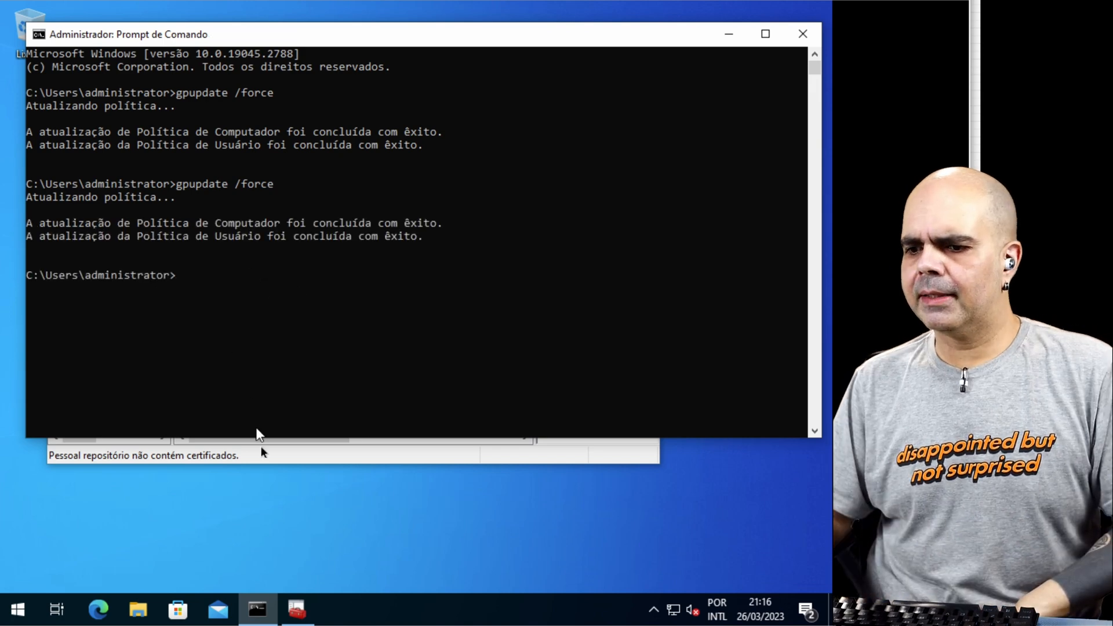
click(261, 448)
key(F5)
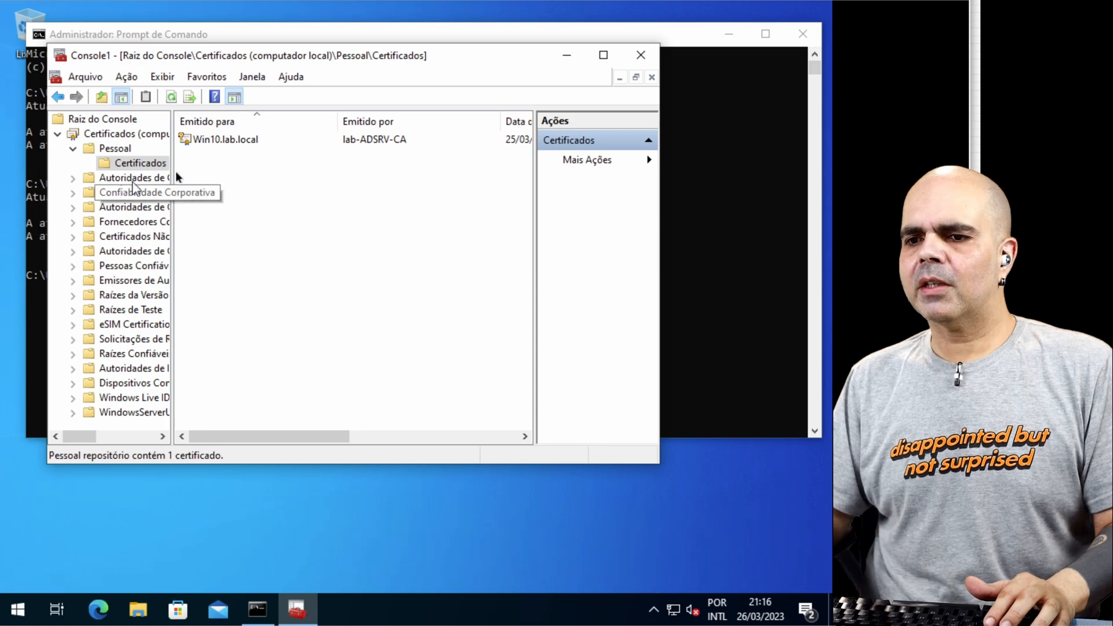
Step: Add the Certificates snap-in for the current user account to the management console
click(77, 78)
click(117, 177)
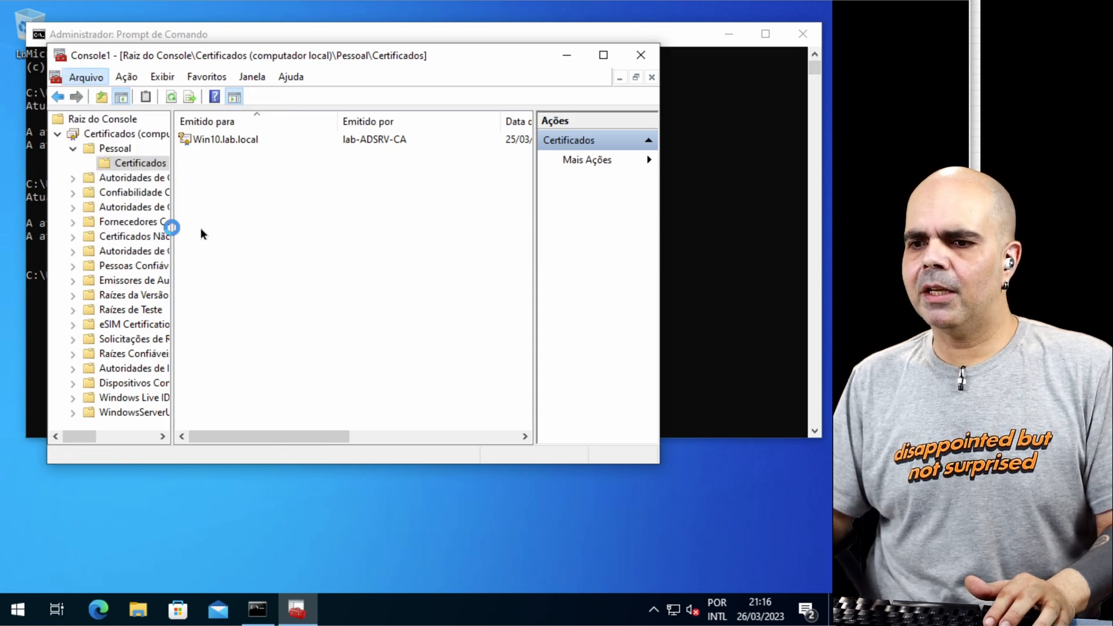
click(139, 180)
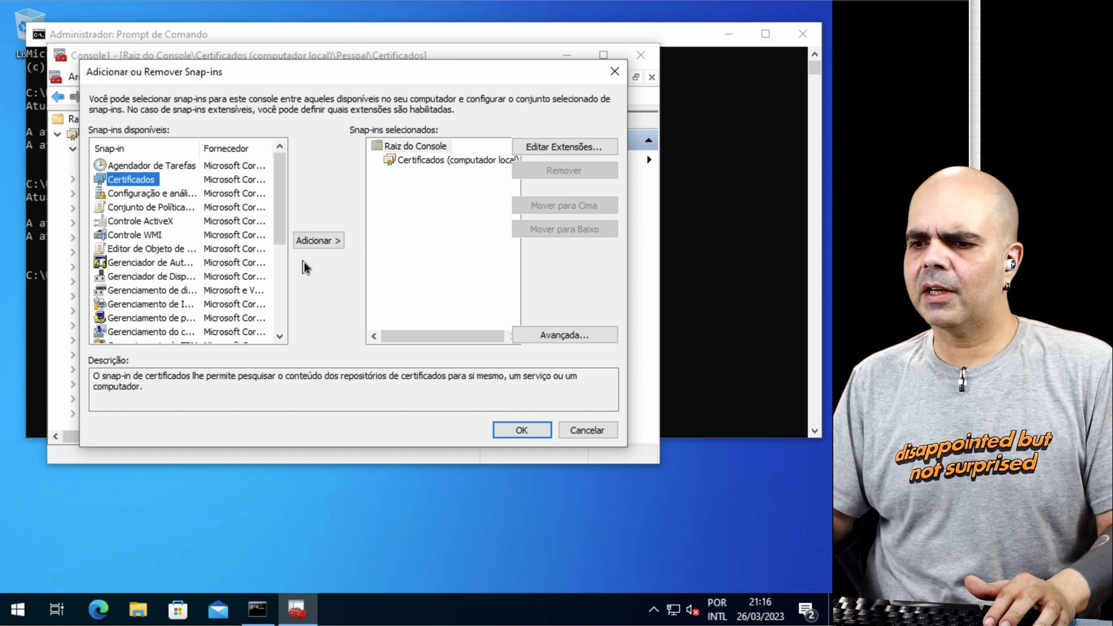
click(313, 240)
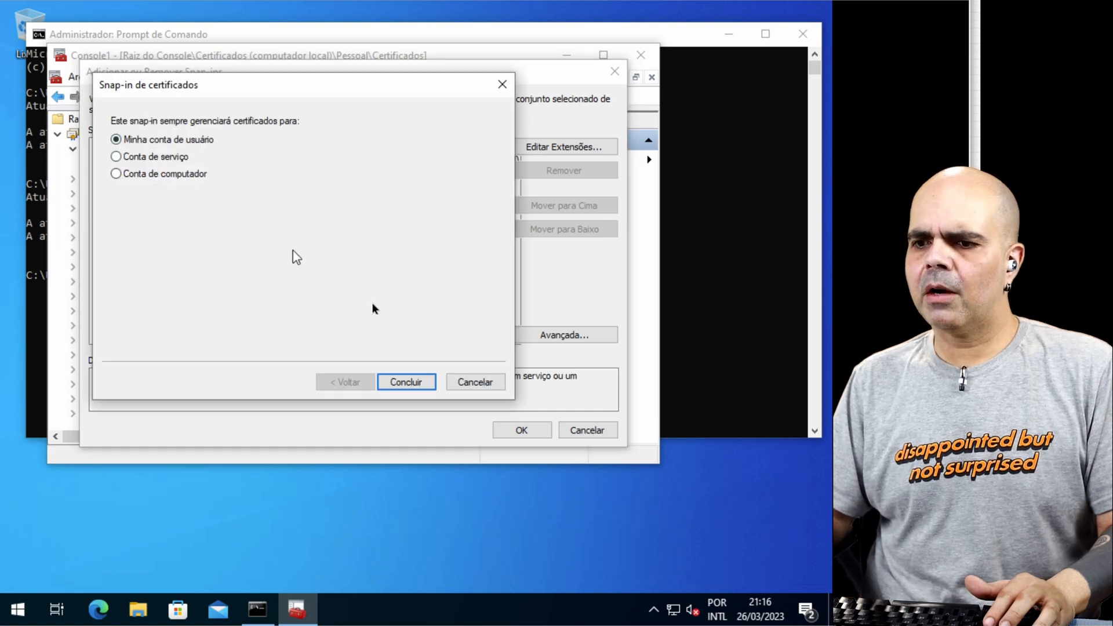
click(406, 382)
key(Return)
Step: Delete the existing certificate from the current user's Personal certificate store
click(110, 164)
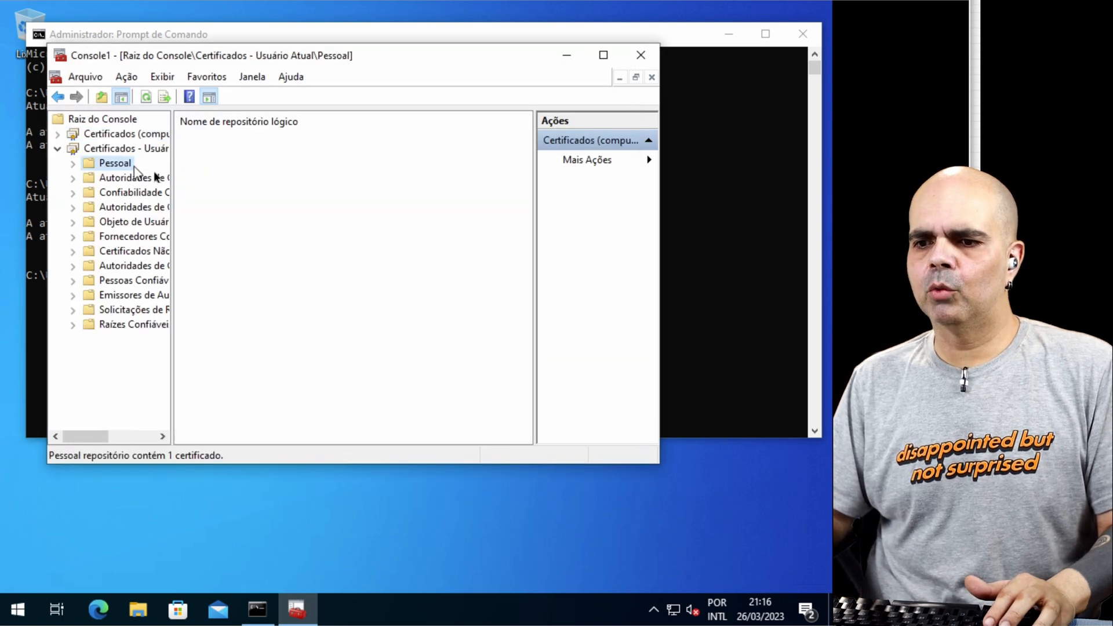
double_click(209, 145)
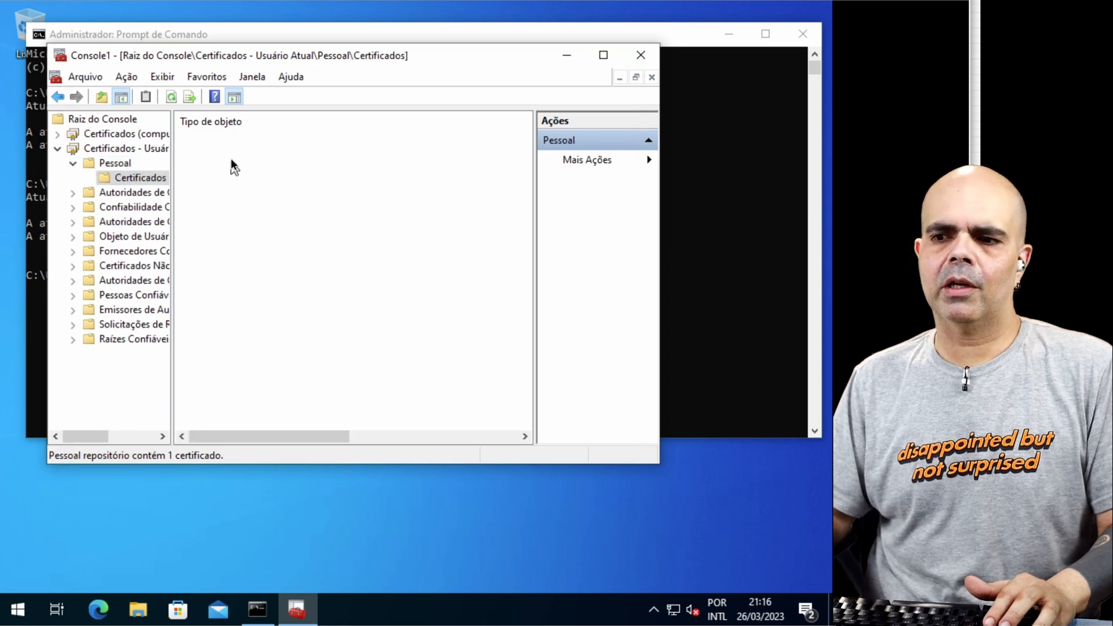
key(Delete)
key(Return)
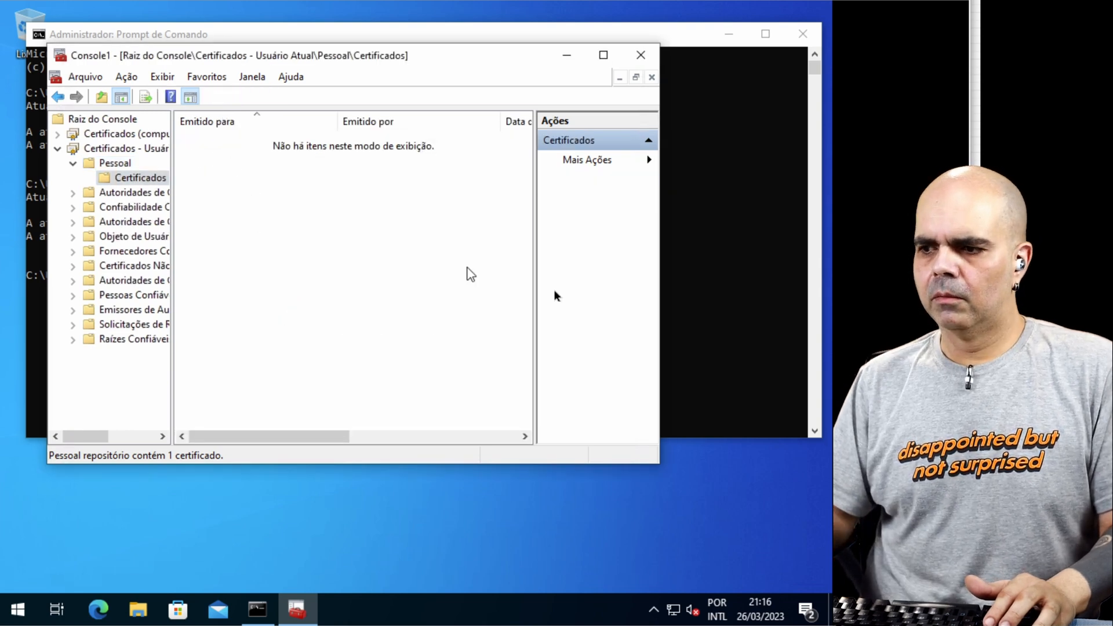
Step: Run gpupdate /force again in the Command Prompt and refresh the current user's Personal certificate list
click(703, 325)
key(Up)
key(Return)
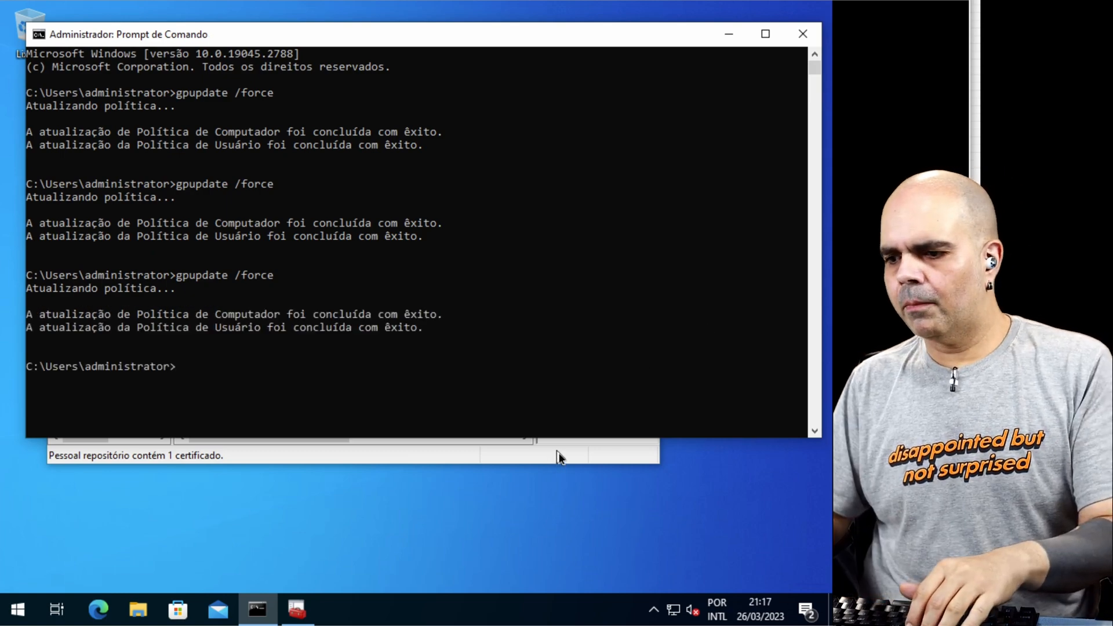
click(557, 457)
key(F5)
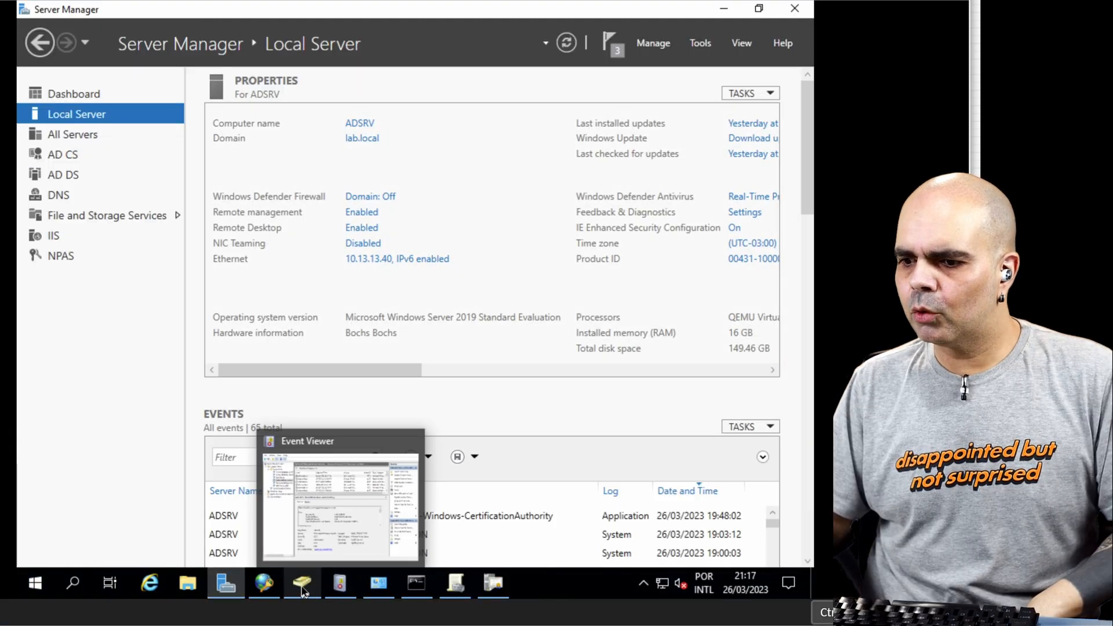
Step: In Active Directory Users and Computers, fill in the Administrator account's e-mail address and save its properties
click(301, 584)
double_click(305, 164)
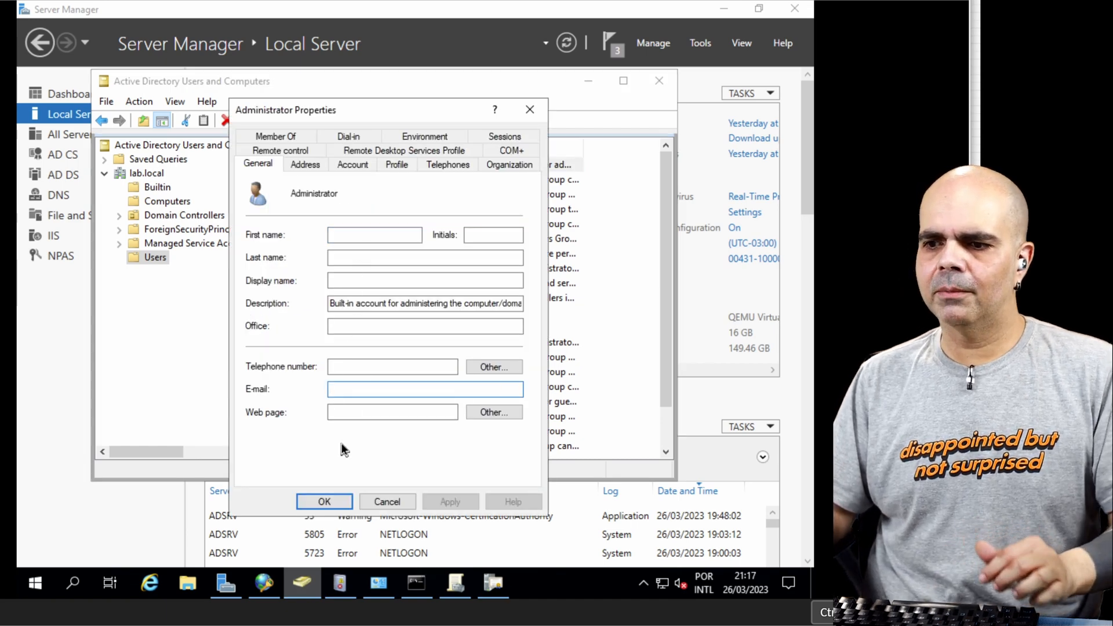
click(369, 389)
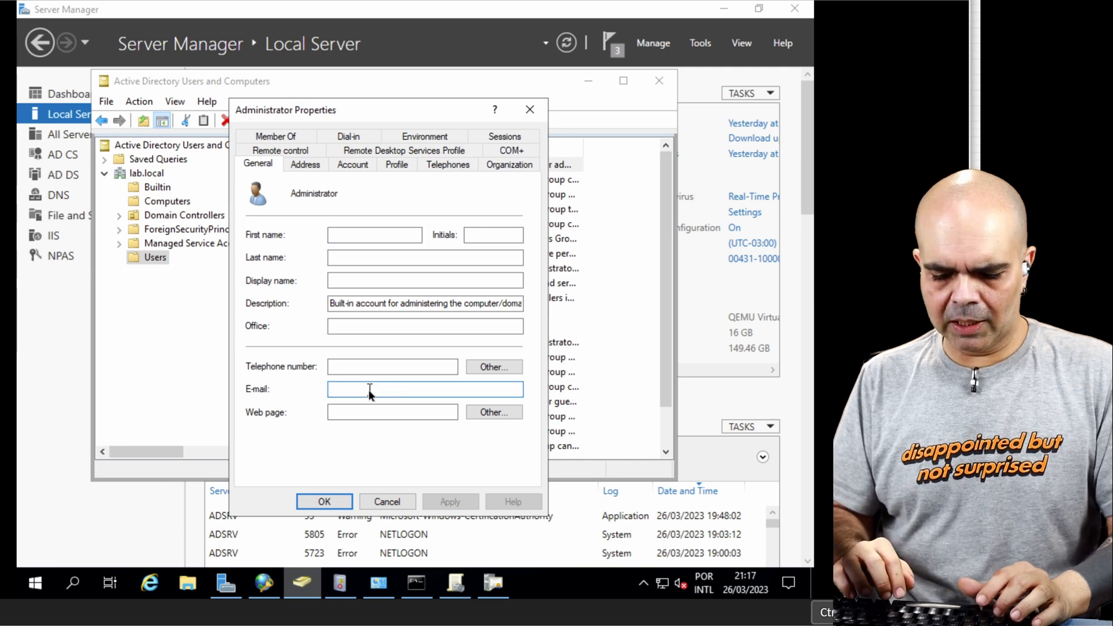
text(administrator)
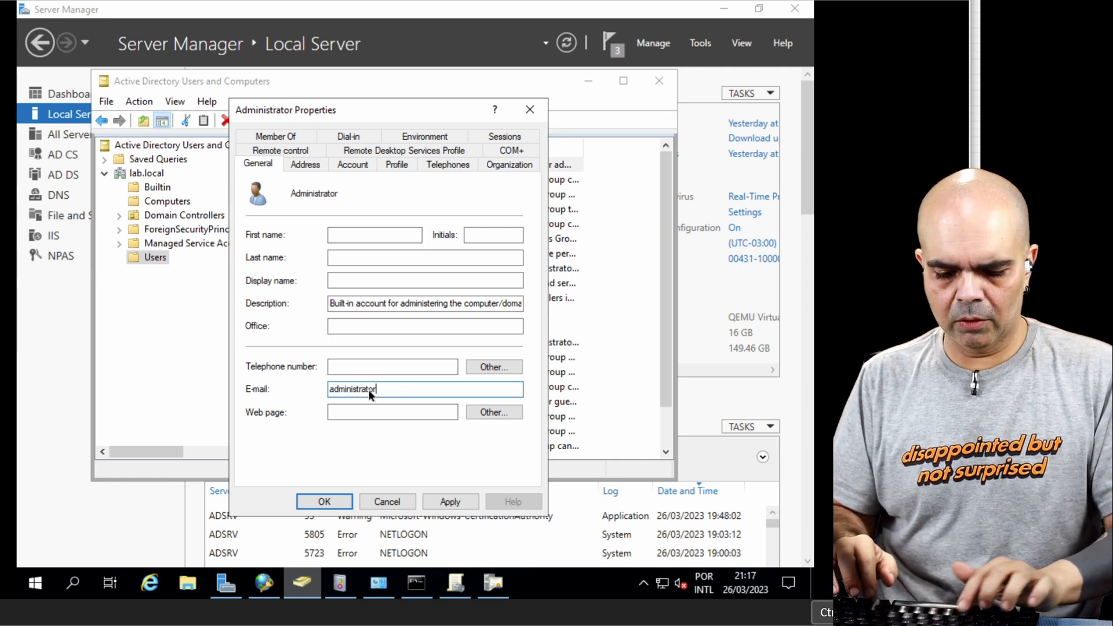
text(@lab.local)
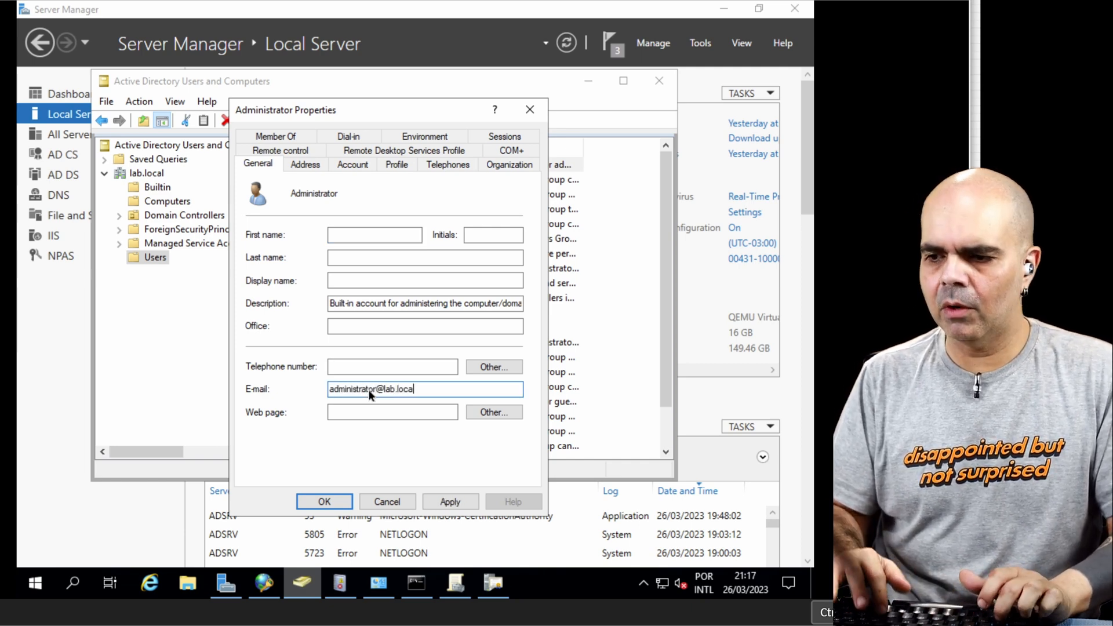
key(Tab)
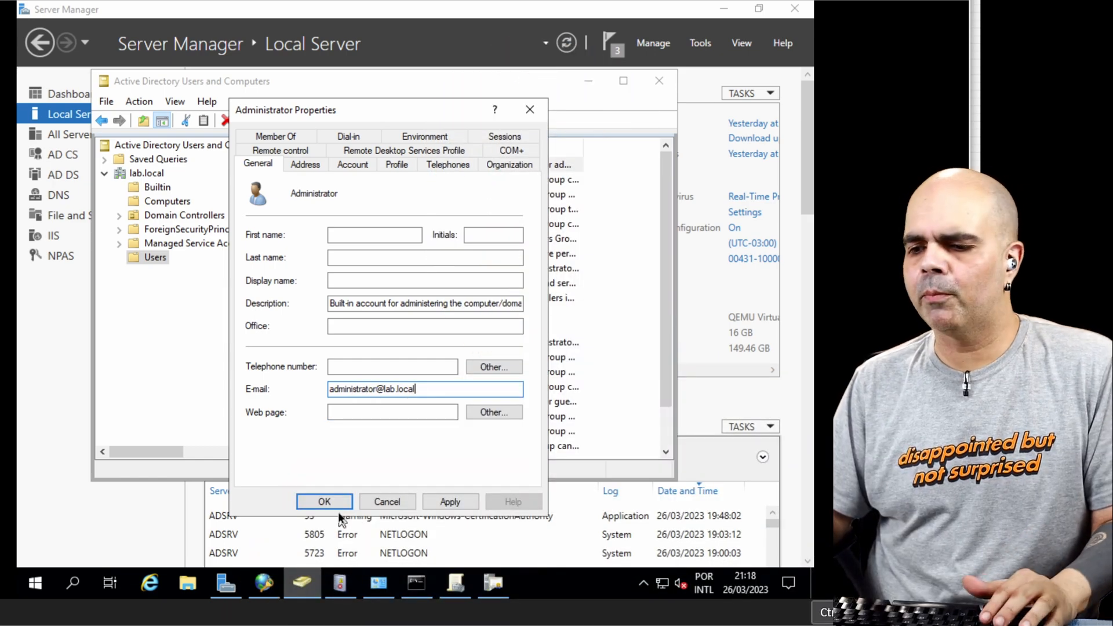
click(324, 501)
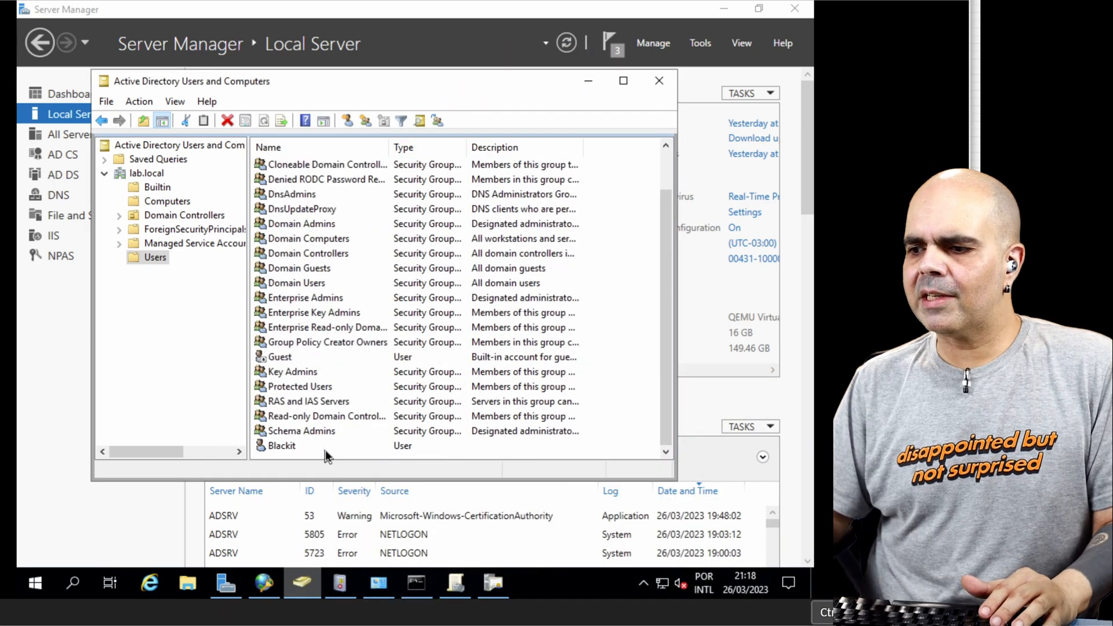
Step: Fill in the e-mail address of the Blackit domain user and save the account's properties
double_click(290, 446)
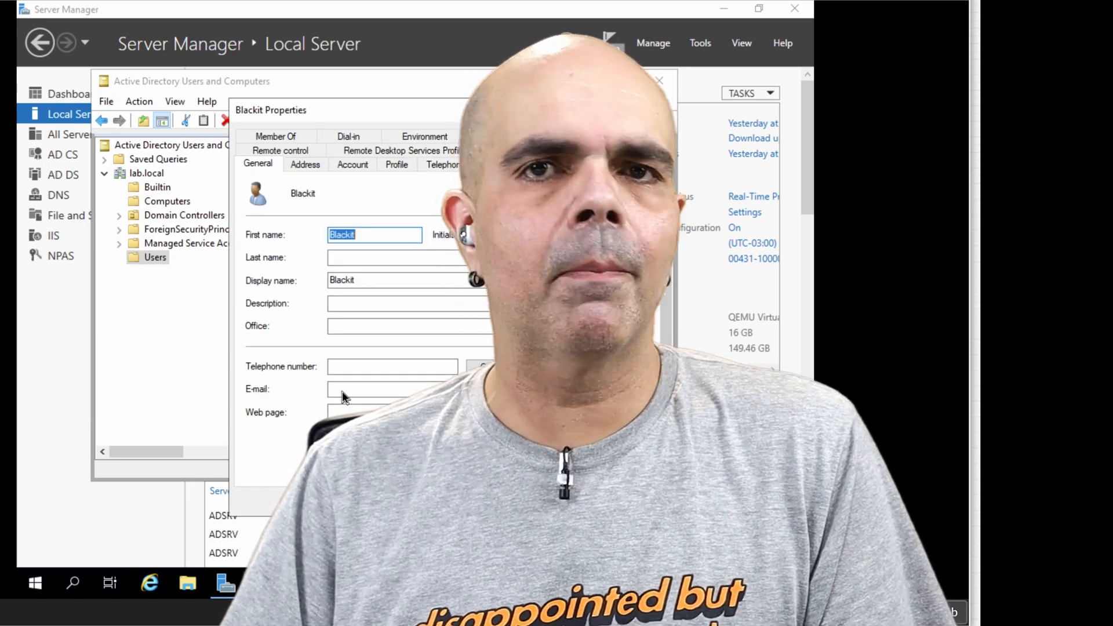
click(342, 391)
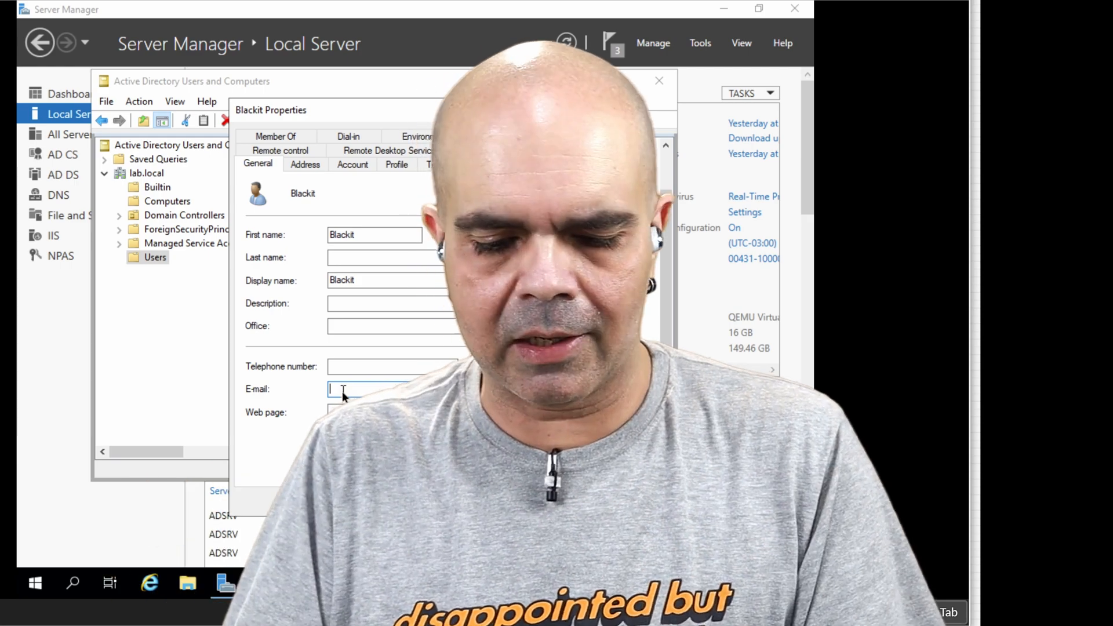
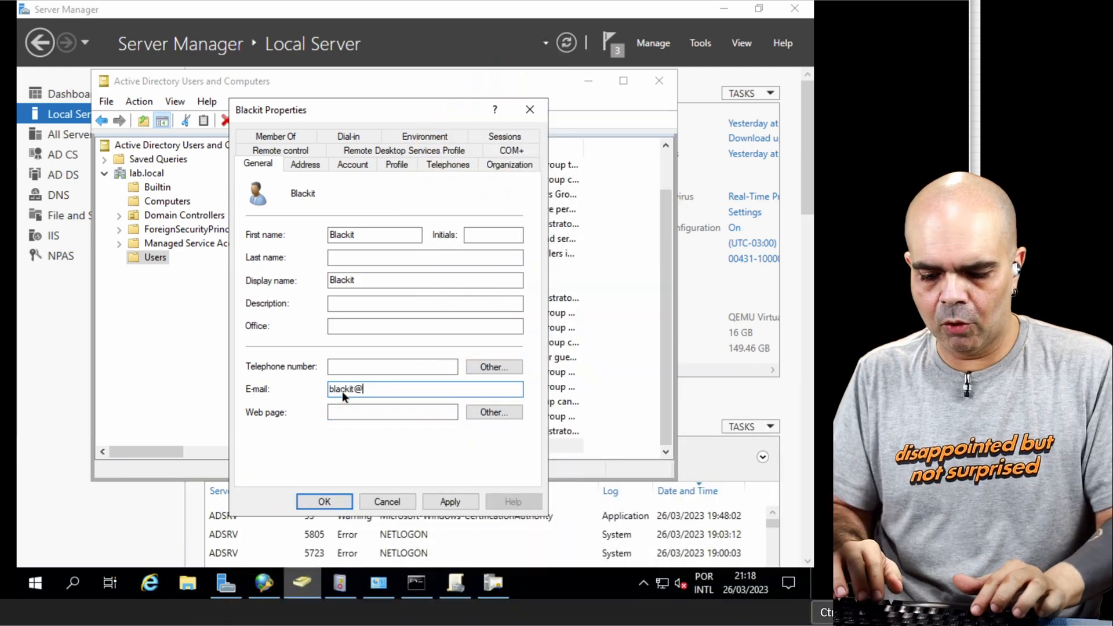
key(Return)
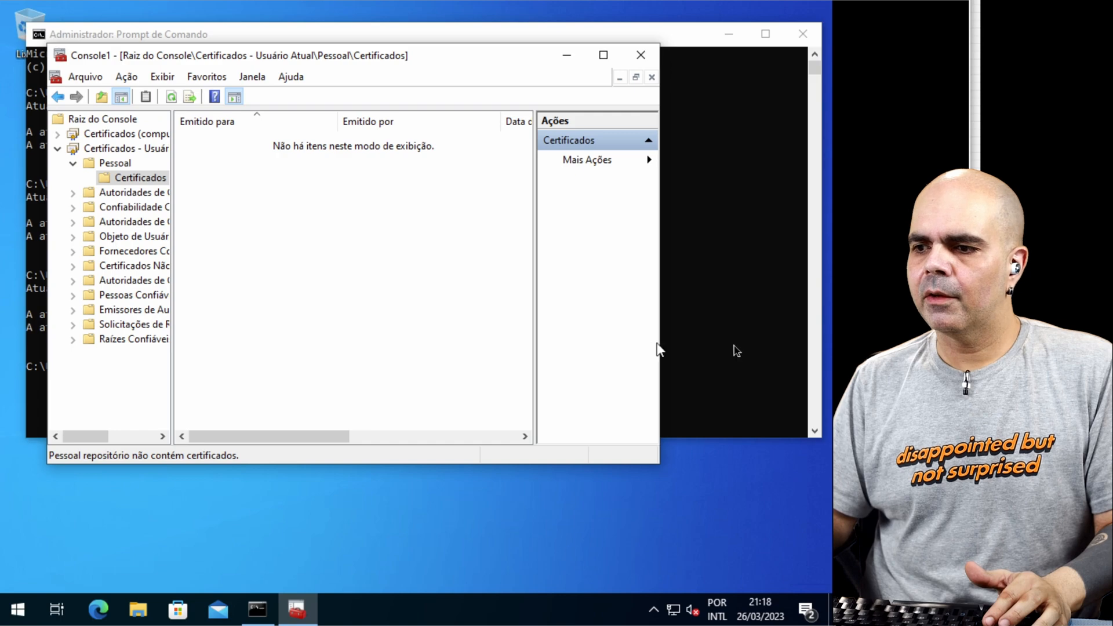
Step: On the Windows 10 client, run gpupdate /force, refresh the current user's Personal certificates, and select the Administrator certificate
click(734, 349)
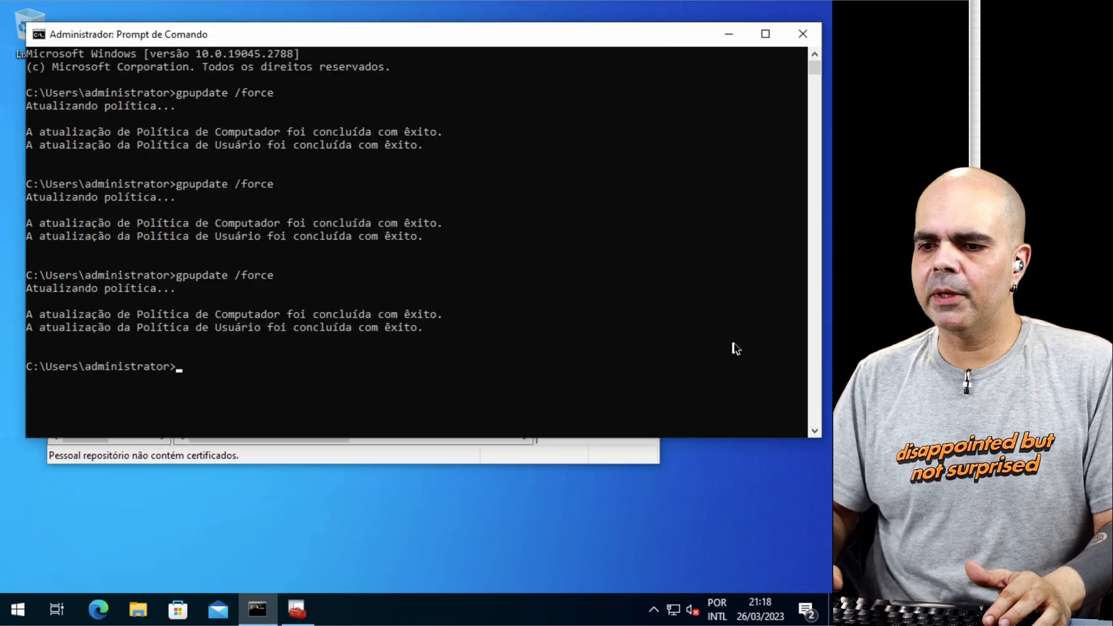
key(Return)
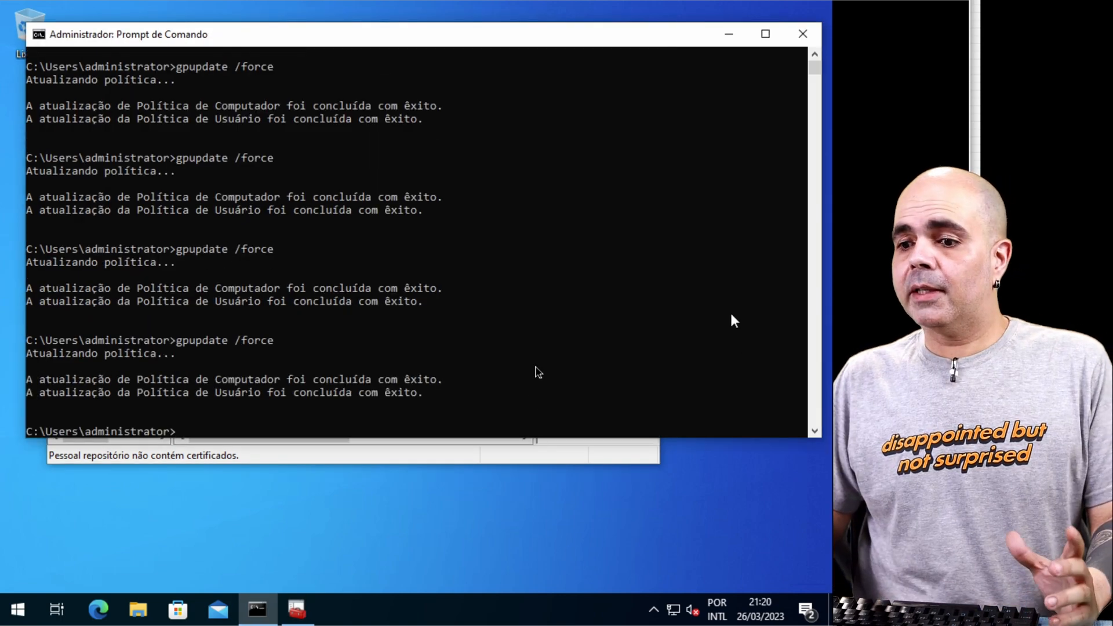
click(500, 460)
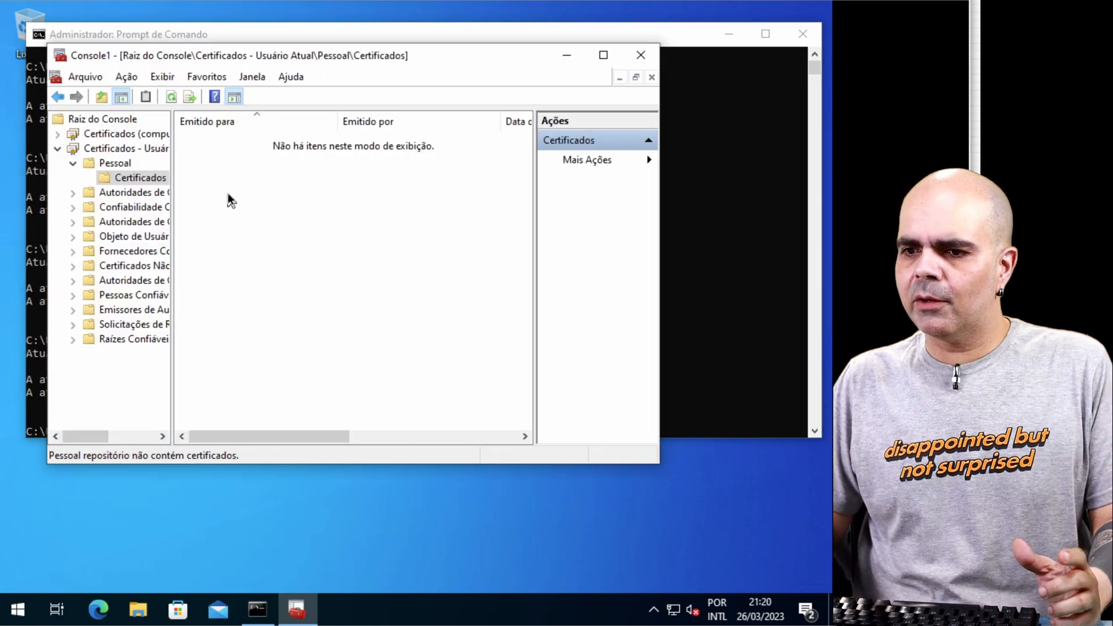
key(F5)
click(219, 143)
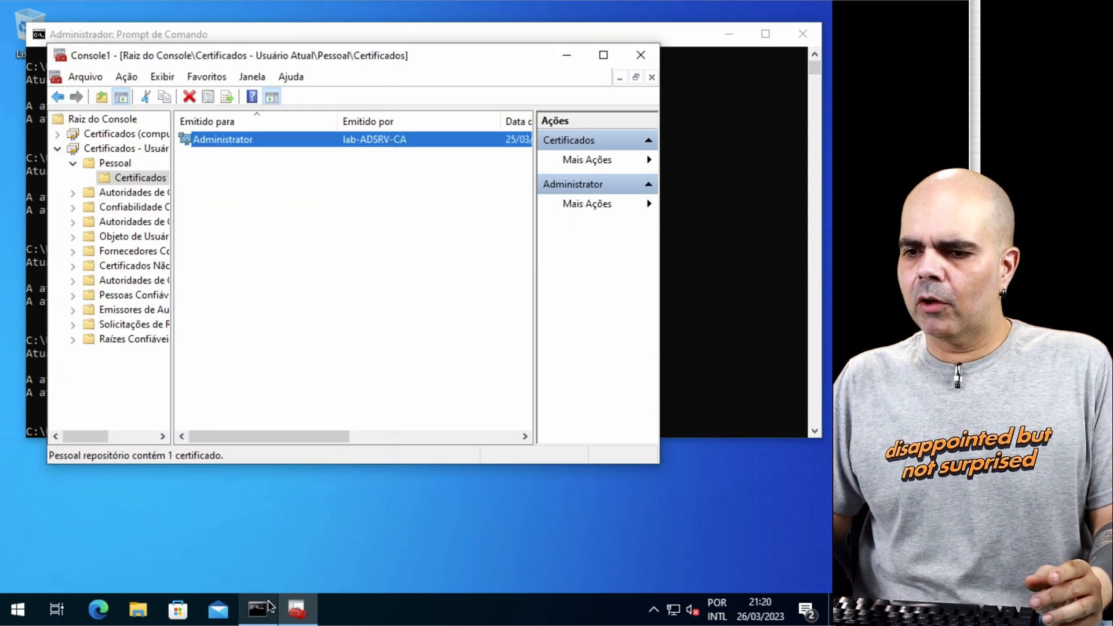
Step: On the switch console, enter privileged mode and run show authentication sessions interface eth0/0 details
click(3, 51)
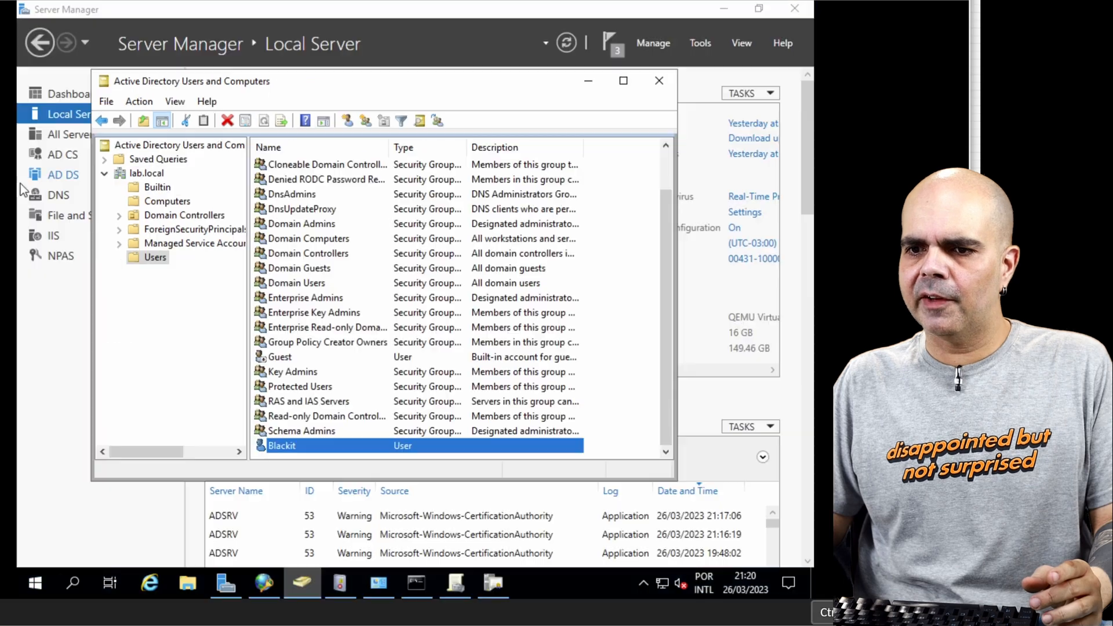
click(412, 582)
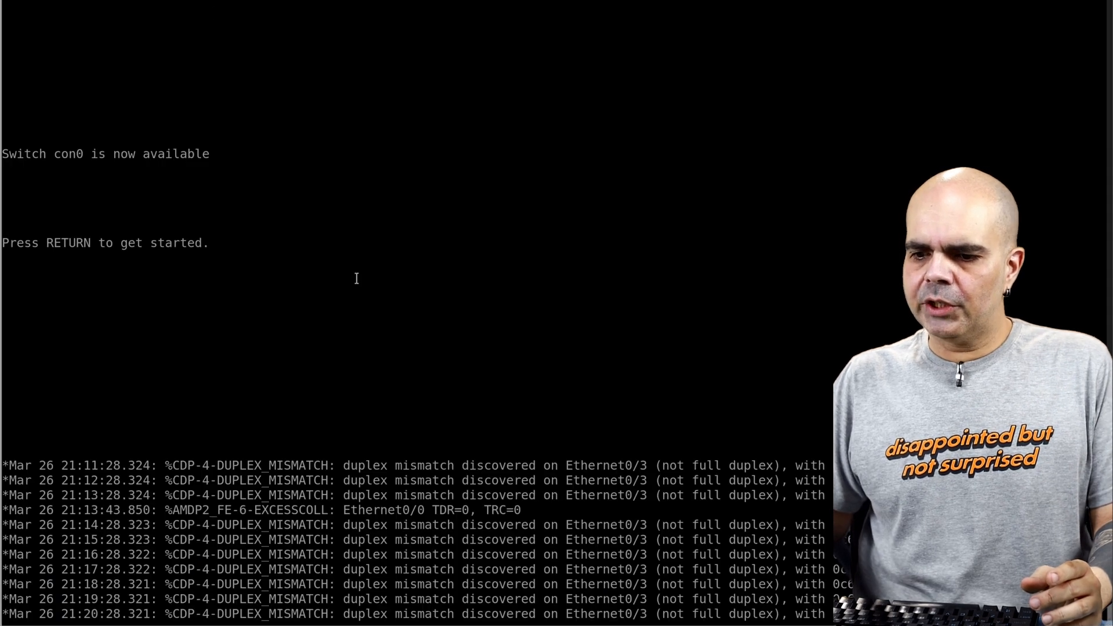
key(Return)
text(en)
key(Return)
text(sh)
key(Tab)
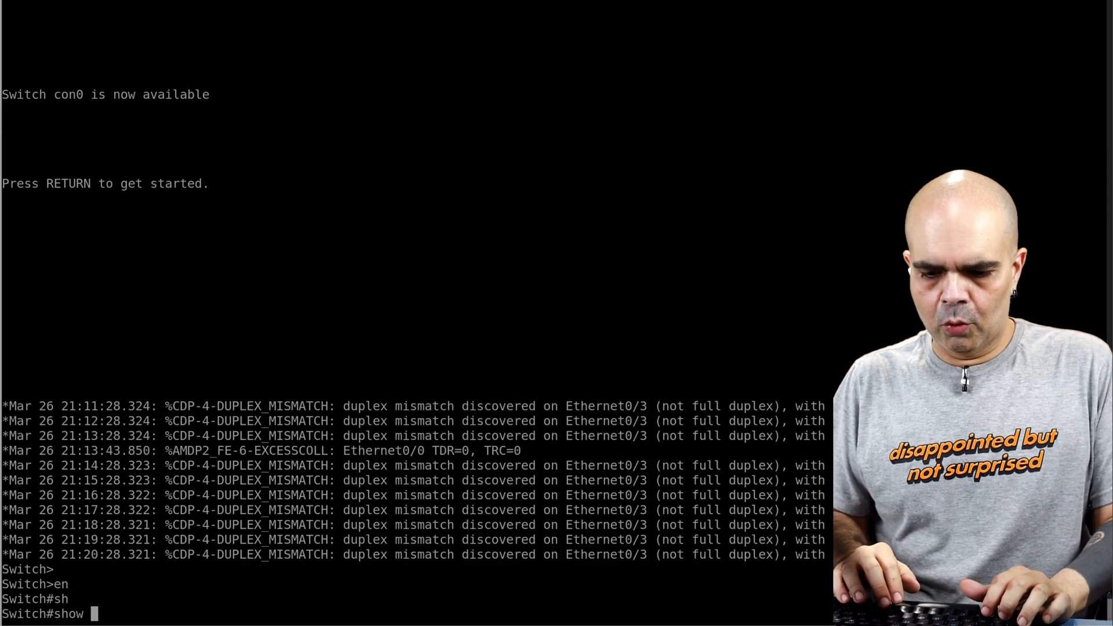
text(au)
key(Tab)
text(t)
text(h)
key(Tab)
text(in)
key(Tab)
key(BackSpace)
key(BackSpace)
text(?se)
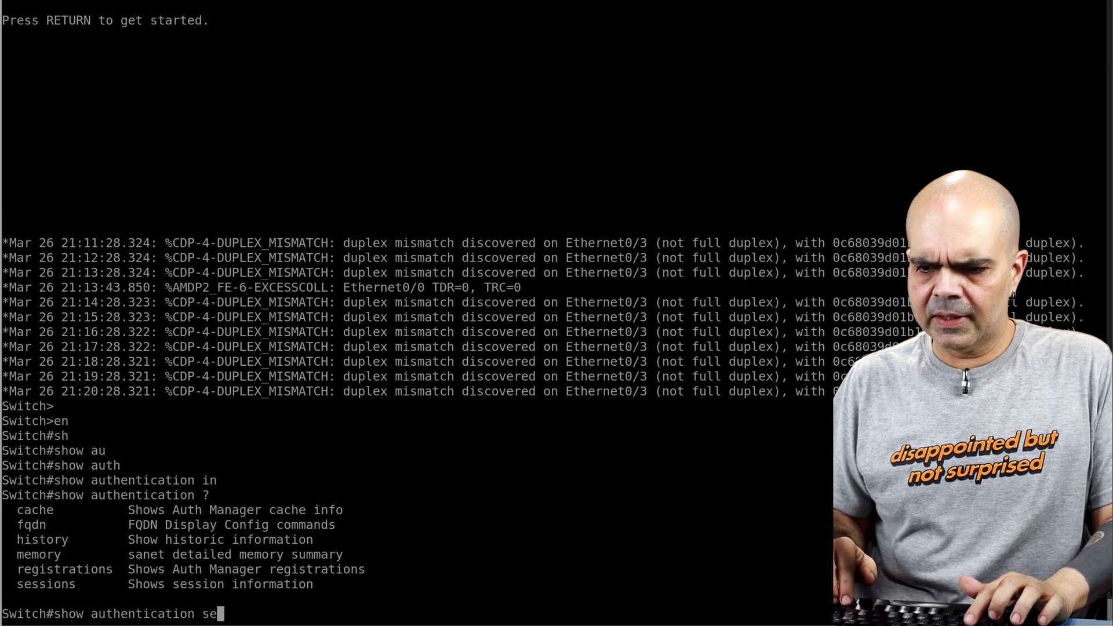
key(Tab)
text(in)
key(Tab)
text(eth0/0 de)
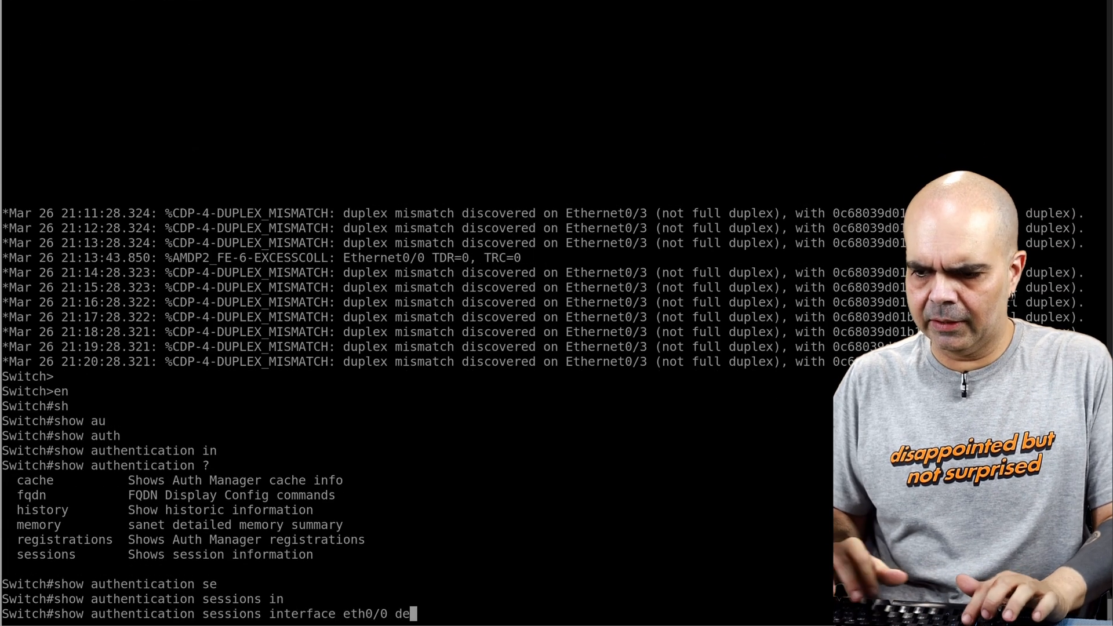
key(Tab)
key(Return)
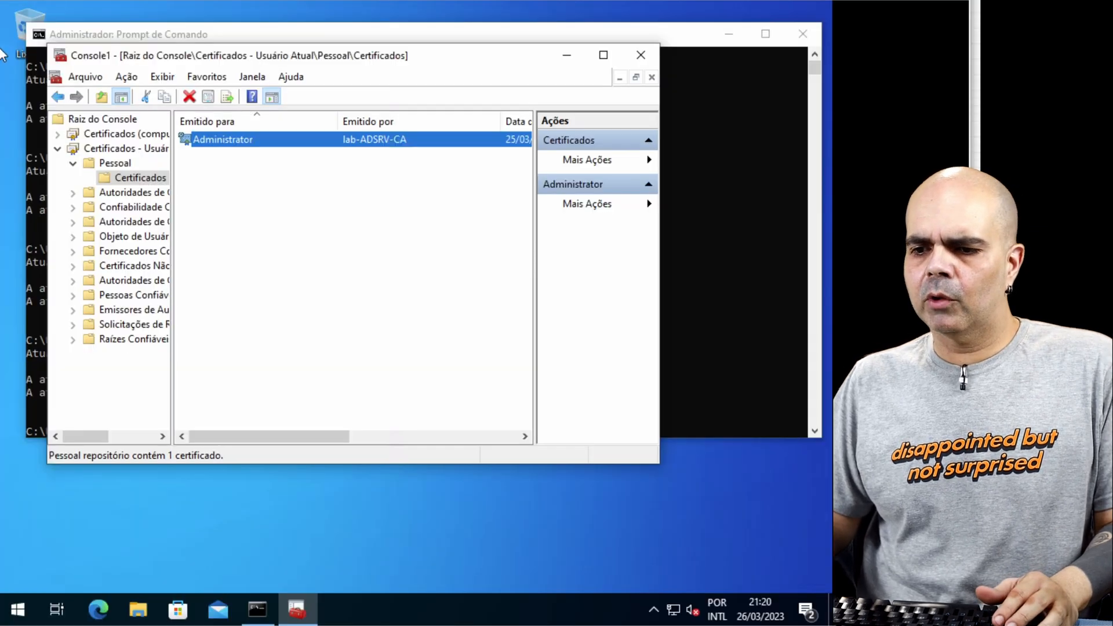
Step: Sign the Administrator account out of the Windows 10 client
click(17, 608)
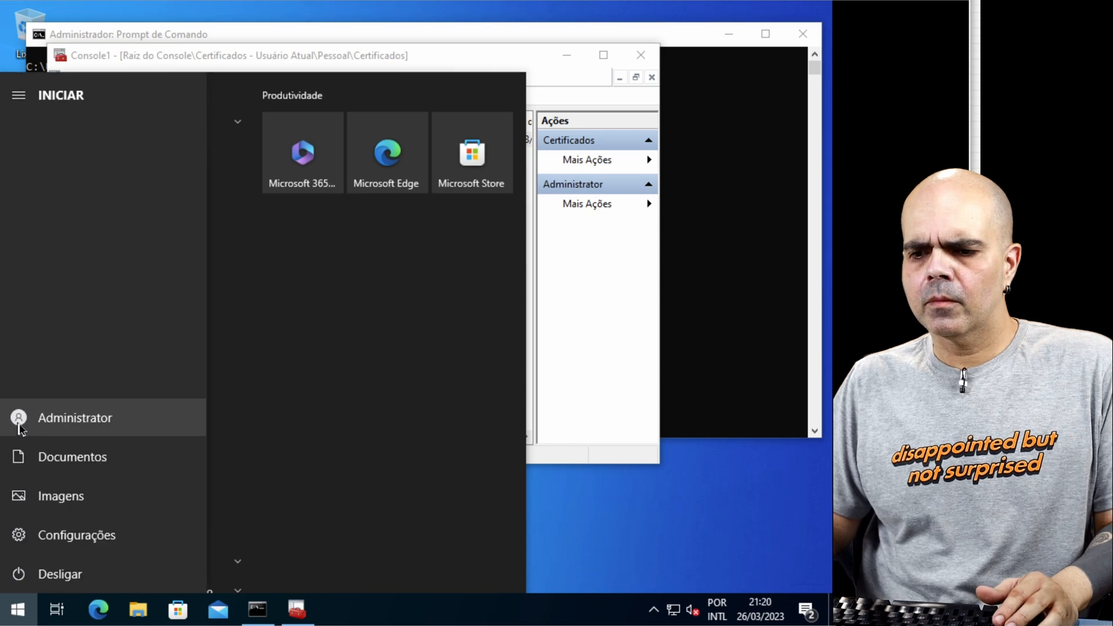
click(20, 418)
click(42, 345)
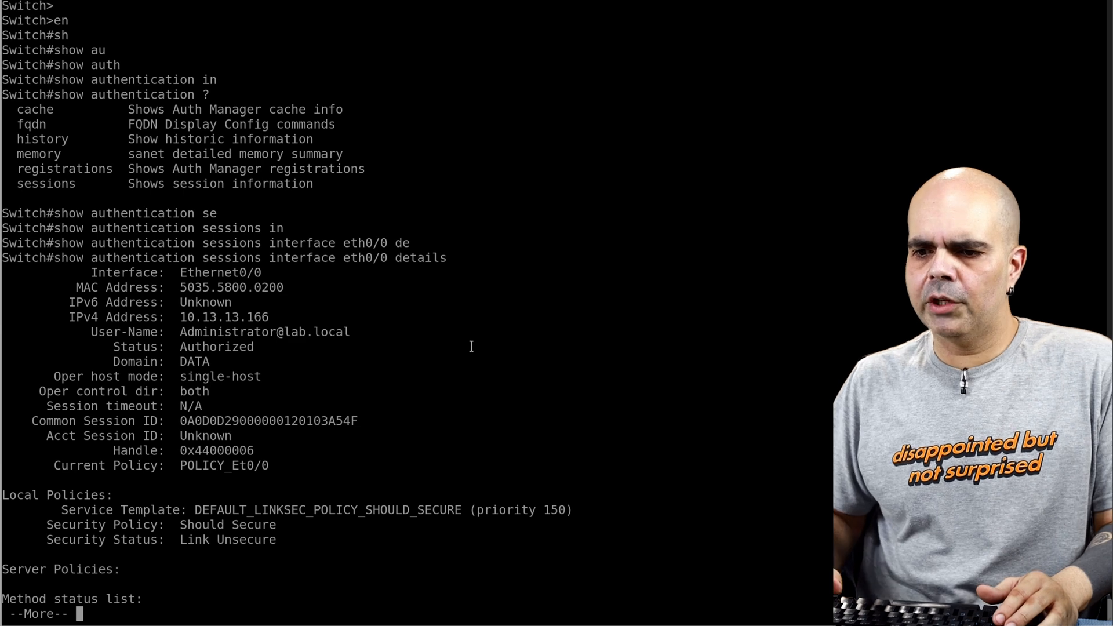
Step: Rerun the eth0/0 authentication session details command on the switch to check the session after the sign-out
key(Up)
key(Return)
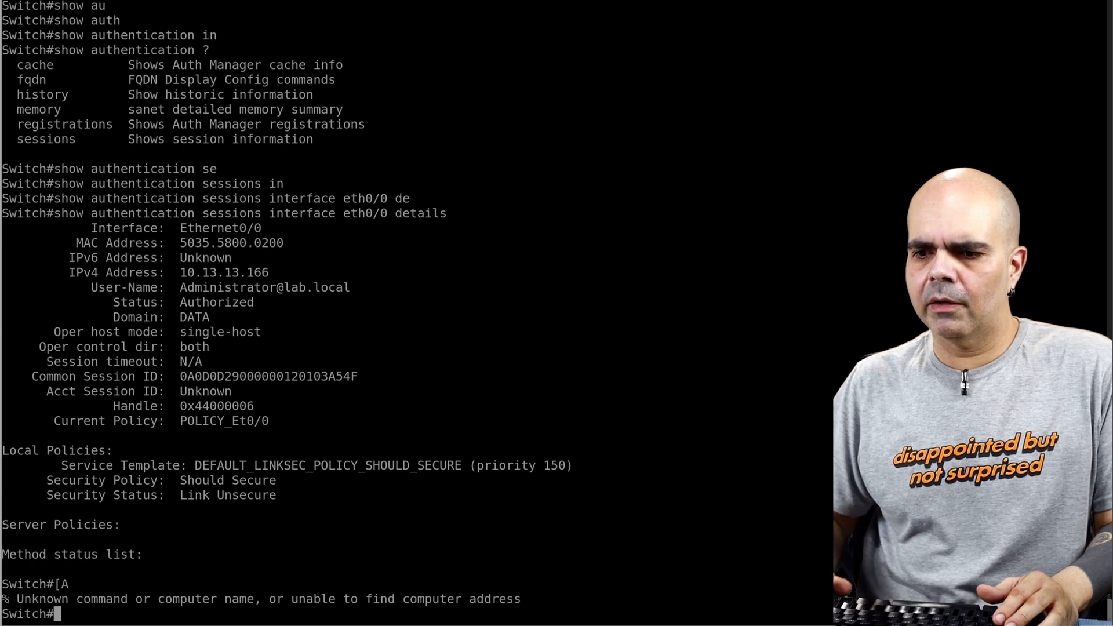
key(Up)
key(Return)
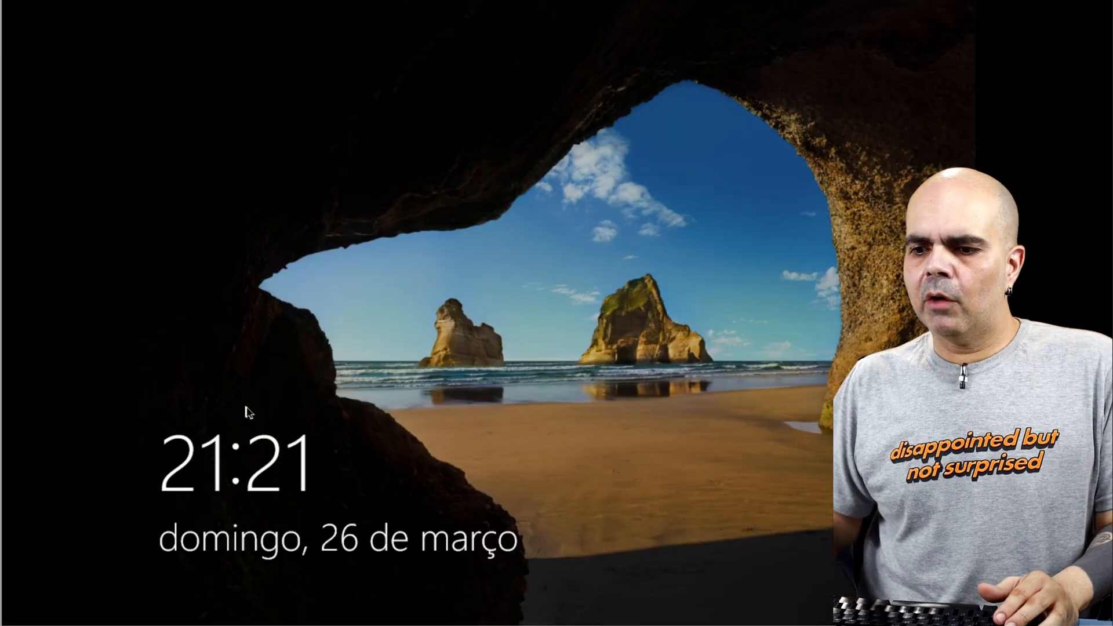
Step: Sign in to the Windows 10 client as another user, entering the domain username blackit and the account password
click(407, 421)
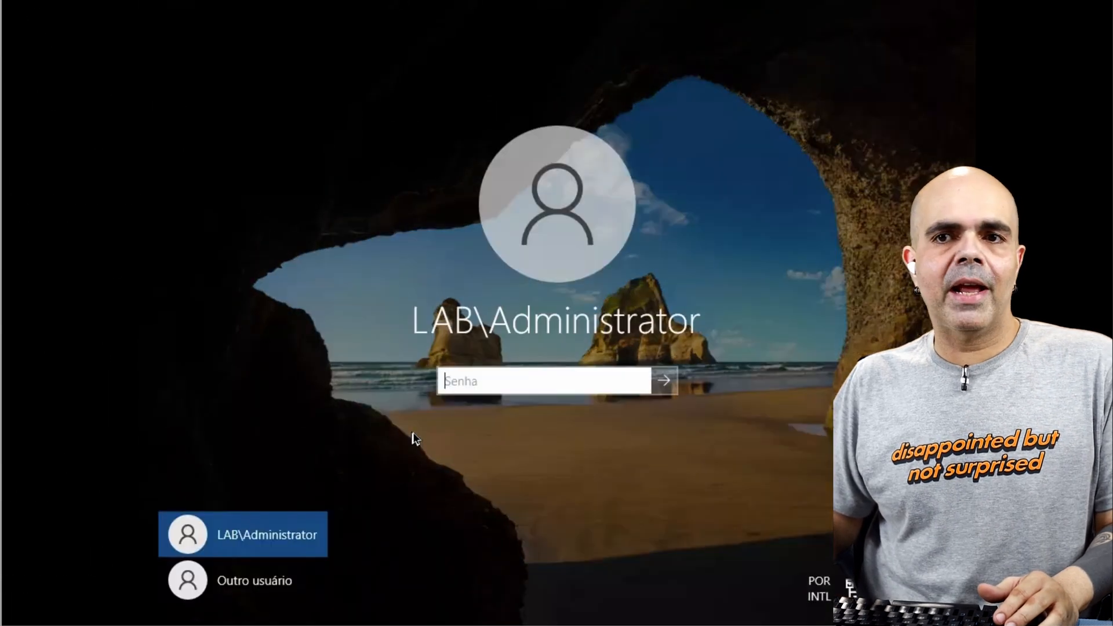
click(242, 585)
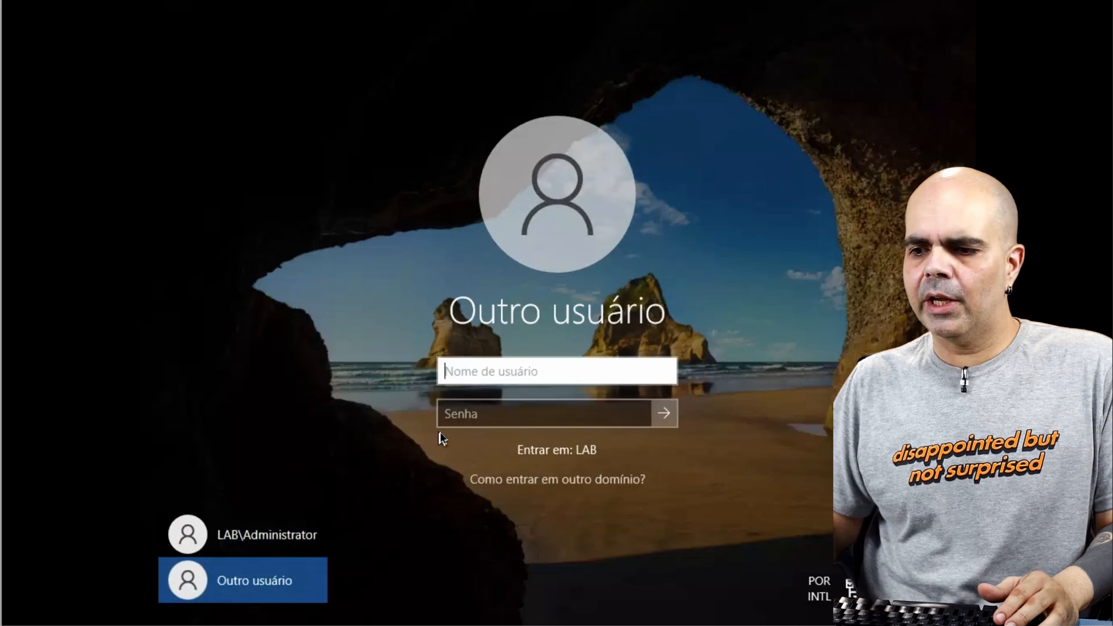
text(blackit)
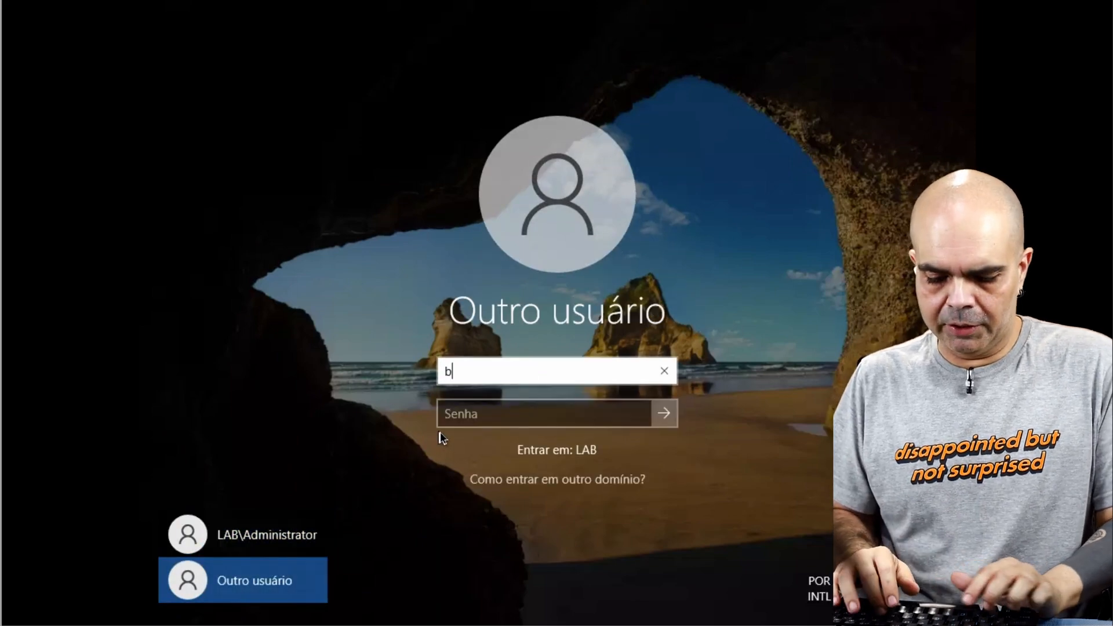
key(Tab)
text(••)
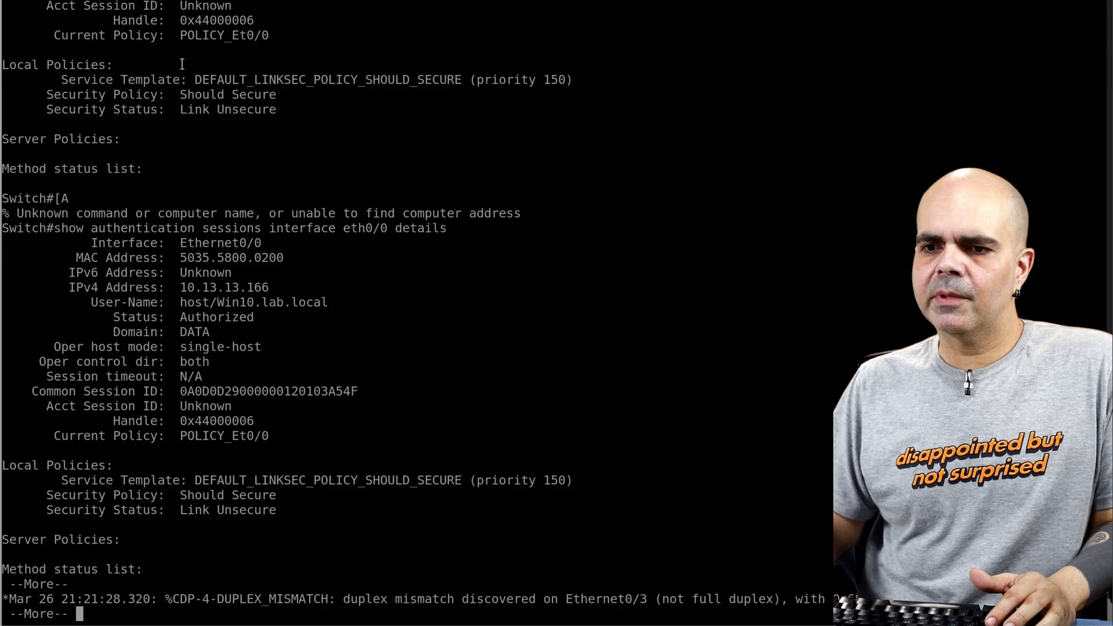
Step: Repeatedly run show authentication sessions interface eth0/0 details on the switch to monitor the session's user name during the new sign-in
key(Up)
key(Return)
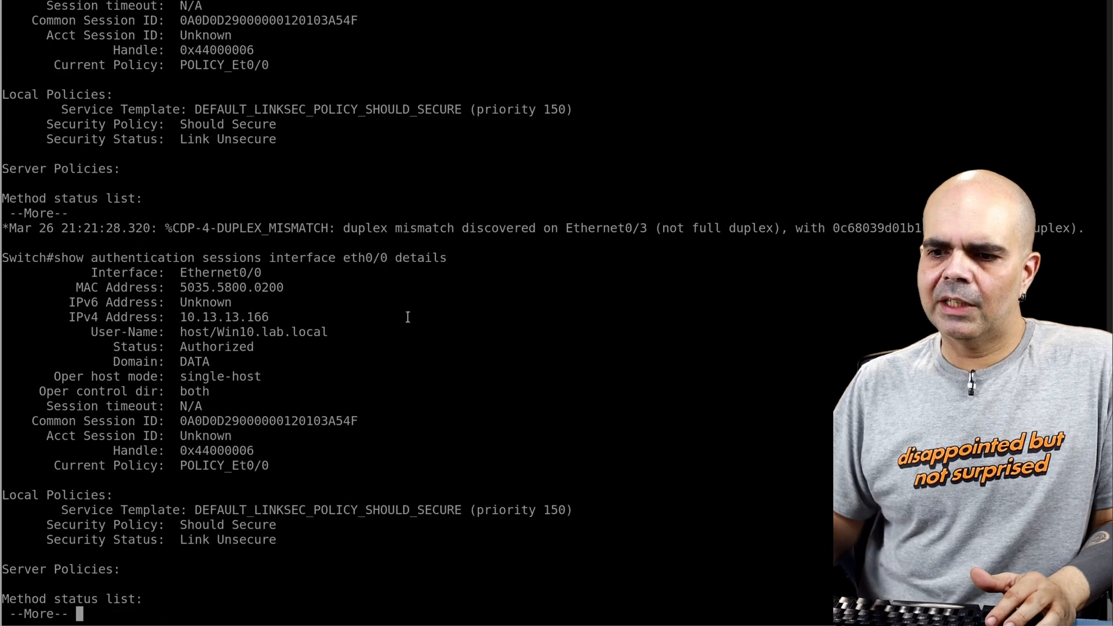
key(q)
key(Up)
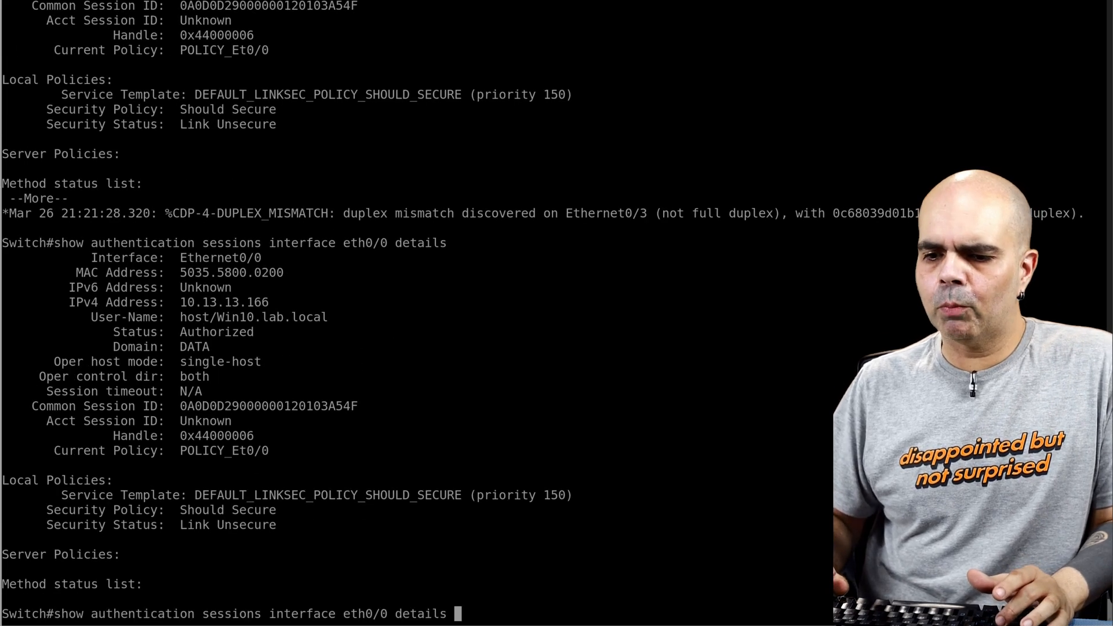
key(Return)
key(q)
key(Up)
key(Return)
key(q)
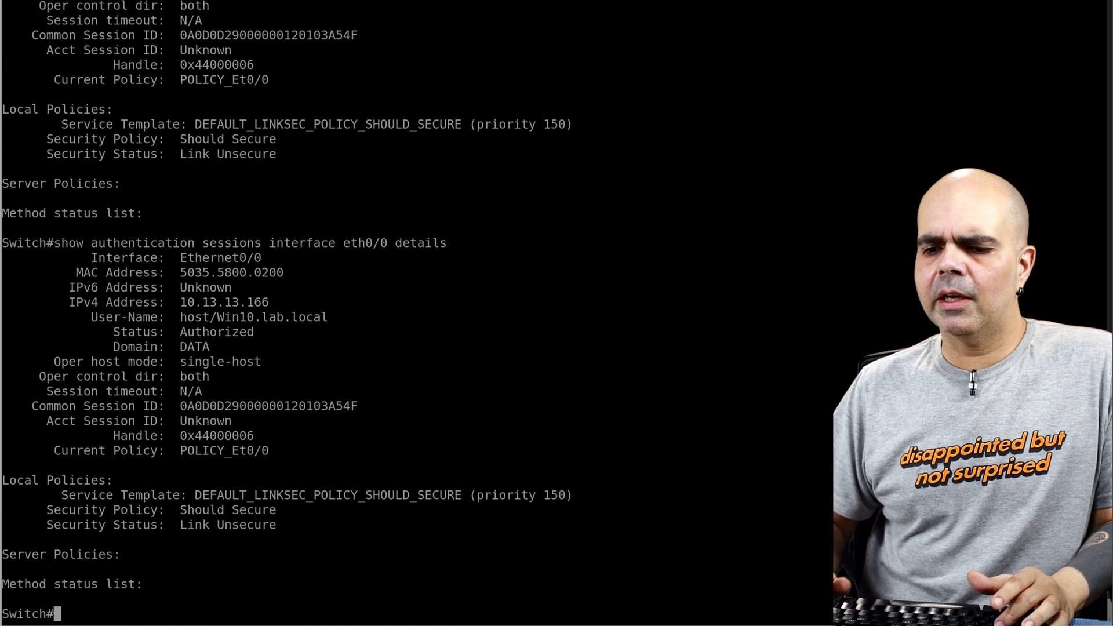
key(Up)
key(Return)
key(q)
key(Up)
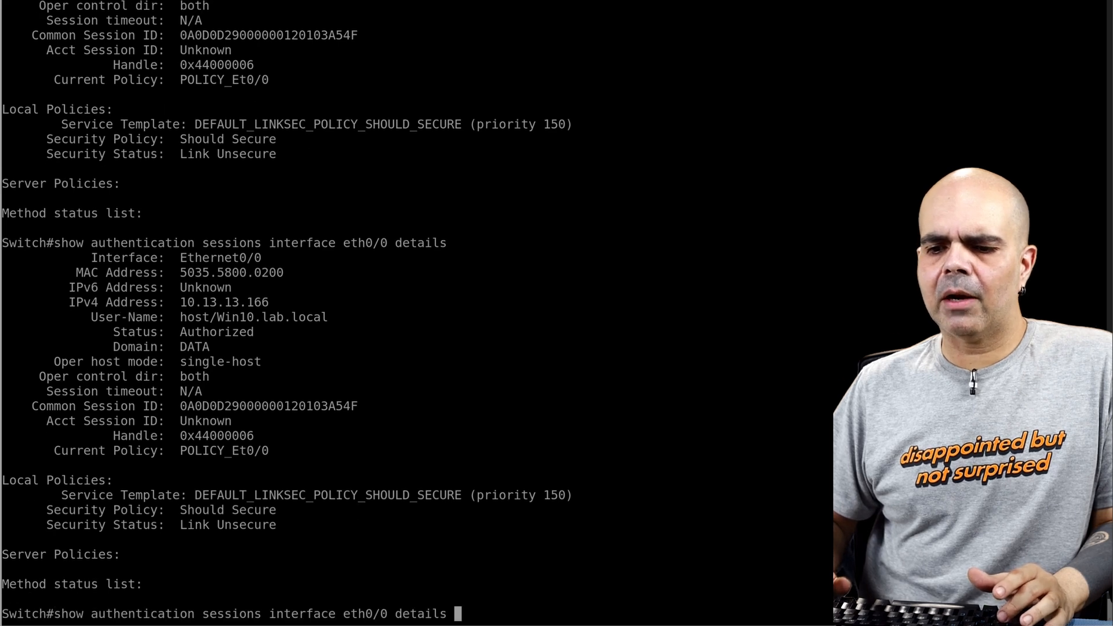
key(Return)
key(q)
key(Up)
key(Return)
key(q)
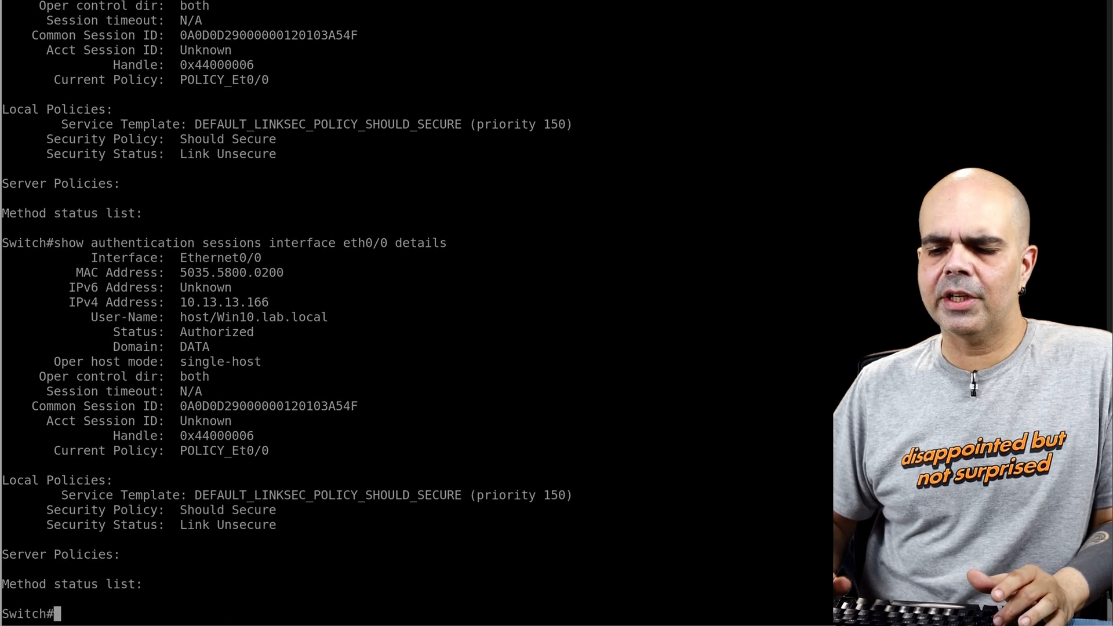
key(Up)
key(Return)
key(q)
key(Up)
key(Return)
key(q)
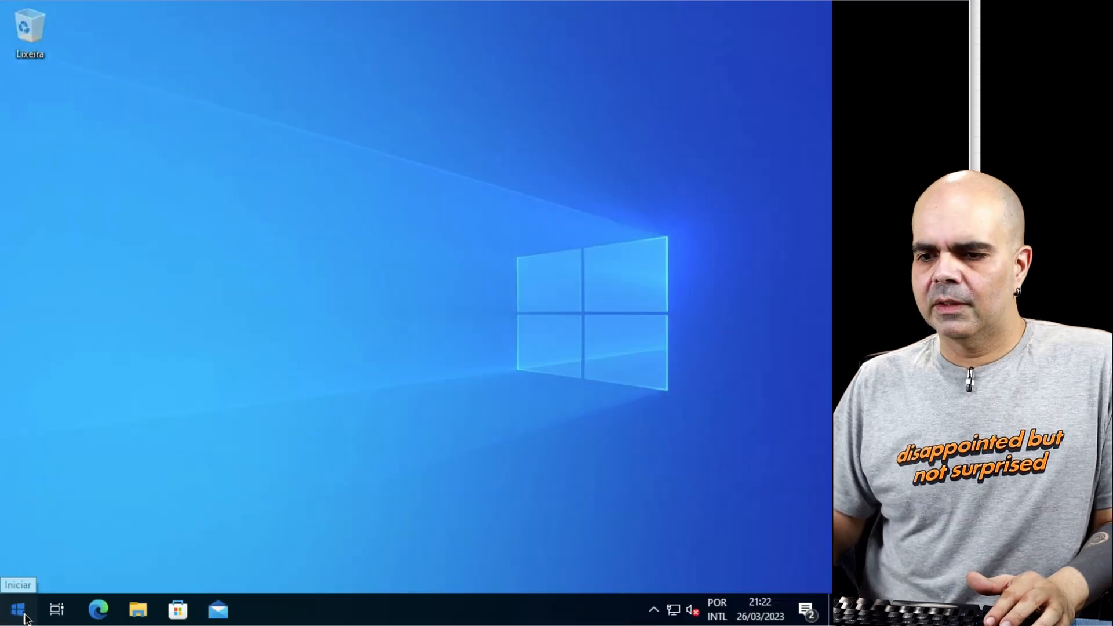
Step: On the Windows 10 client, open the management console to view the signed-in user's Personal certificates
click(22, 613)
click(23, 616)
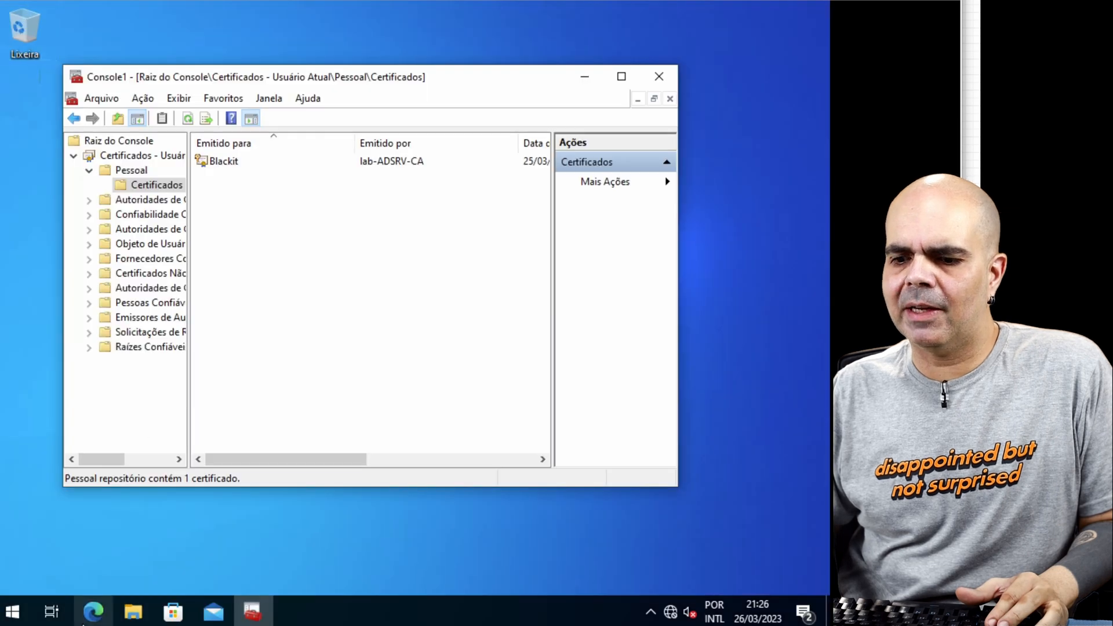
Step: On the Windows 10 client, open a command prompt and ping the server at 10.13.13.40
click(13, 613)
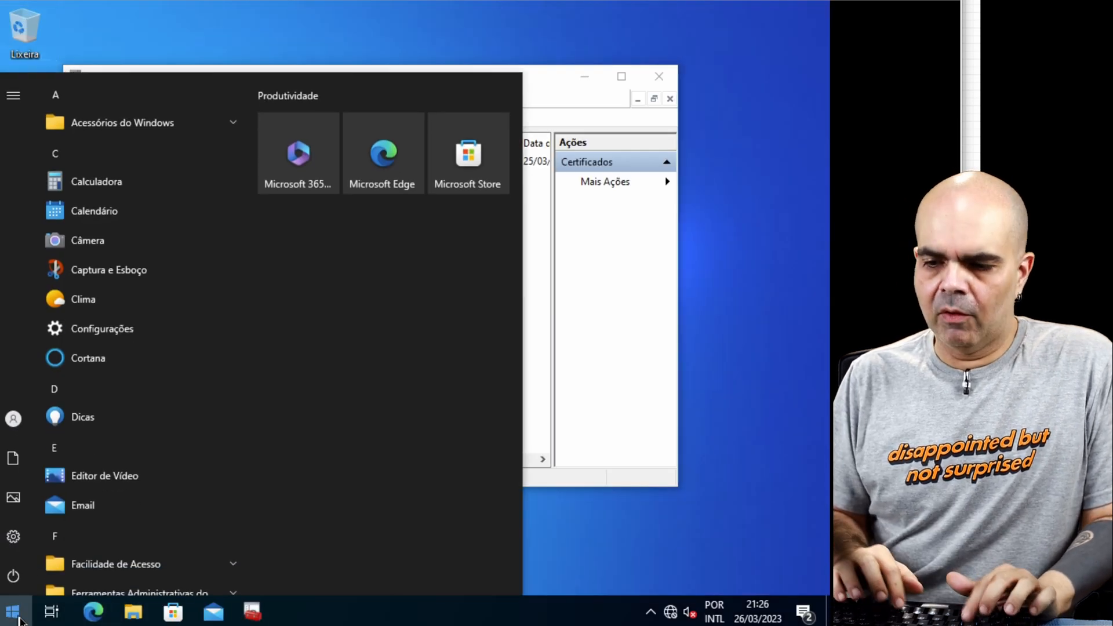
text(cmd)
key(Return)
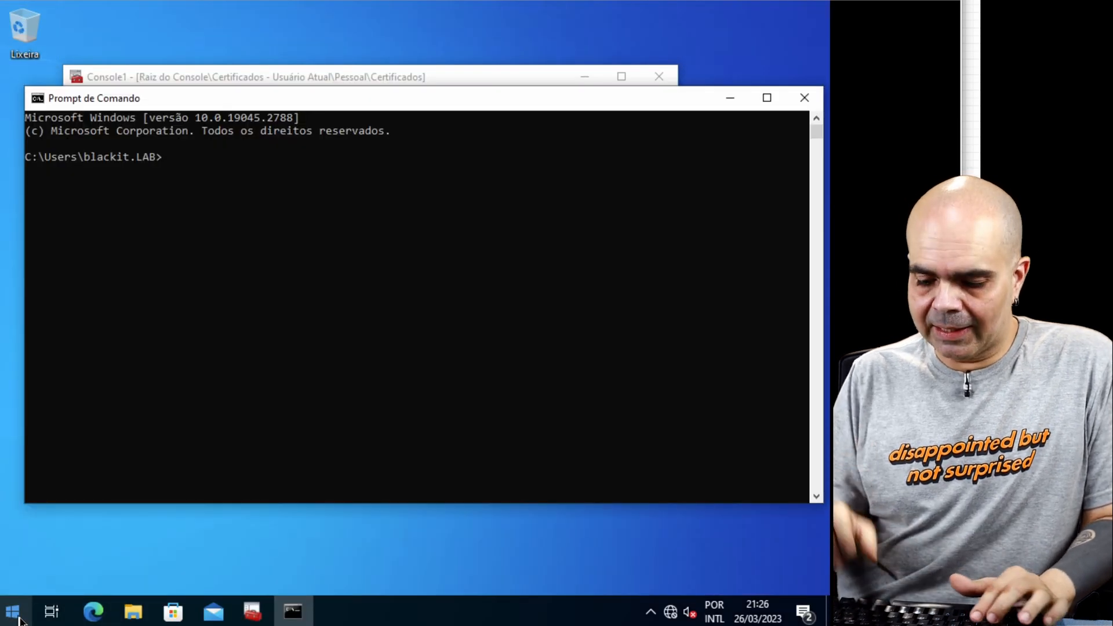
text(ping 10.13.13.40)
key(Return)
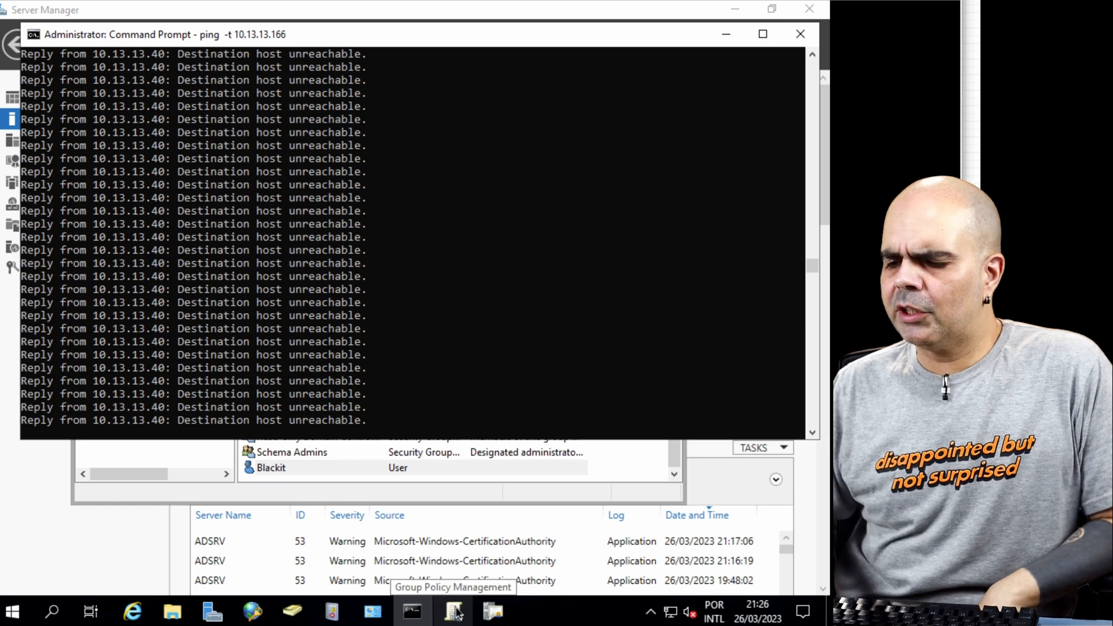
Step: On the server, refresh the Network Policy and Access Services events in Event Viewer and review the latest entries
click(332, 611)
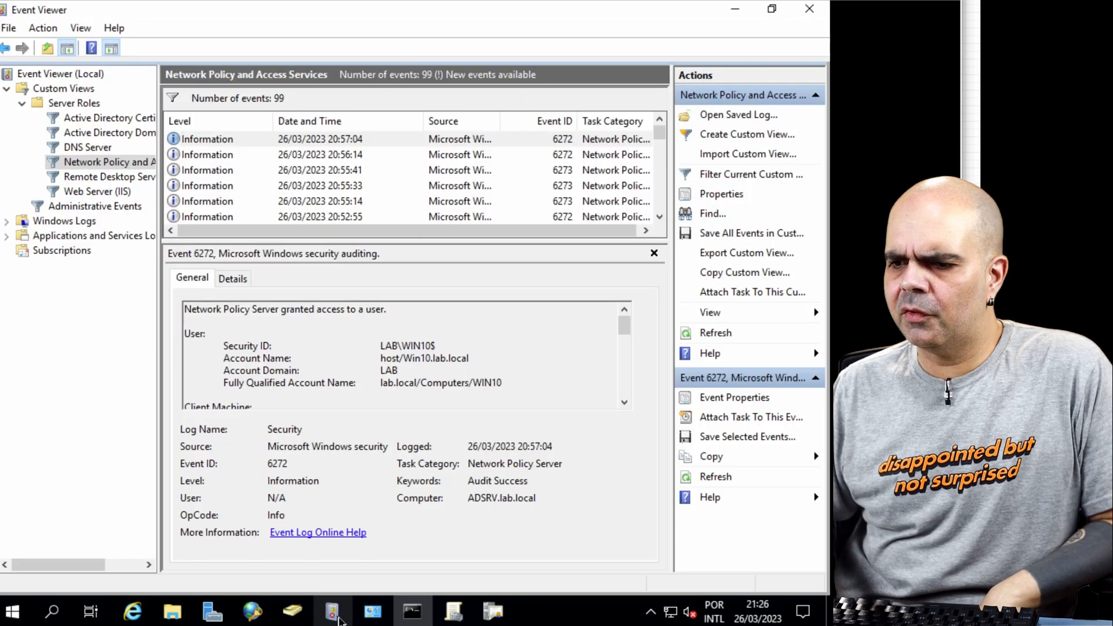
click(717, 334)
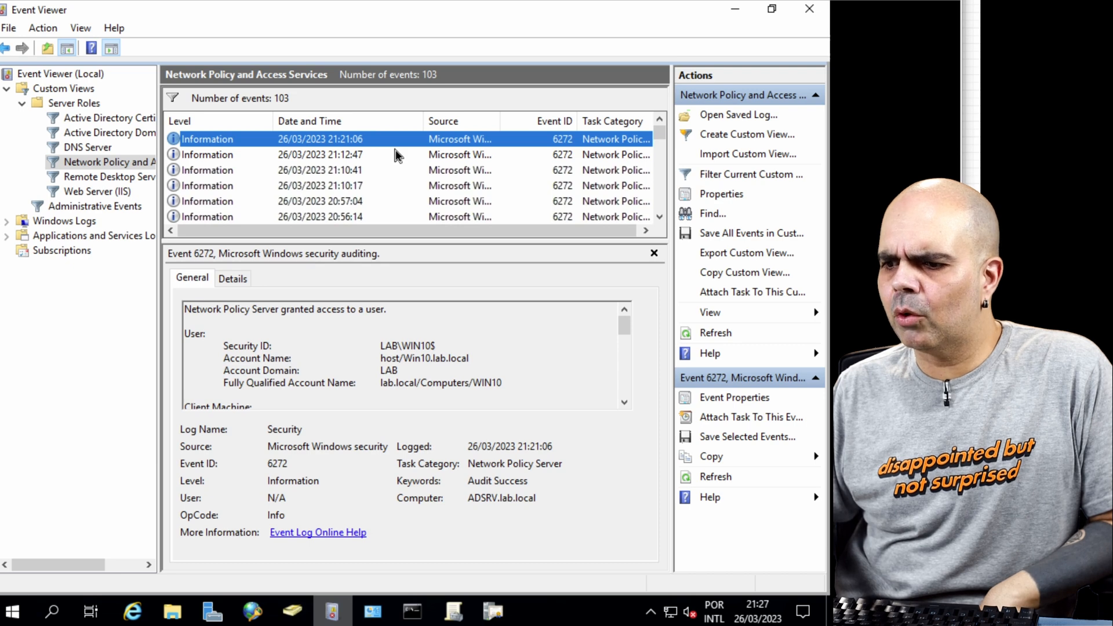
click(395, 154)
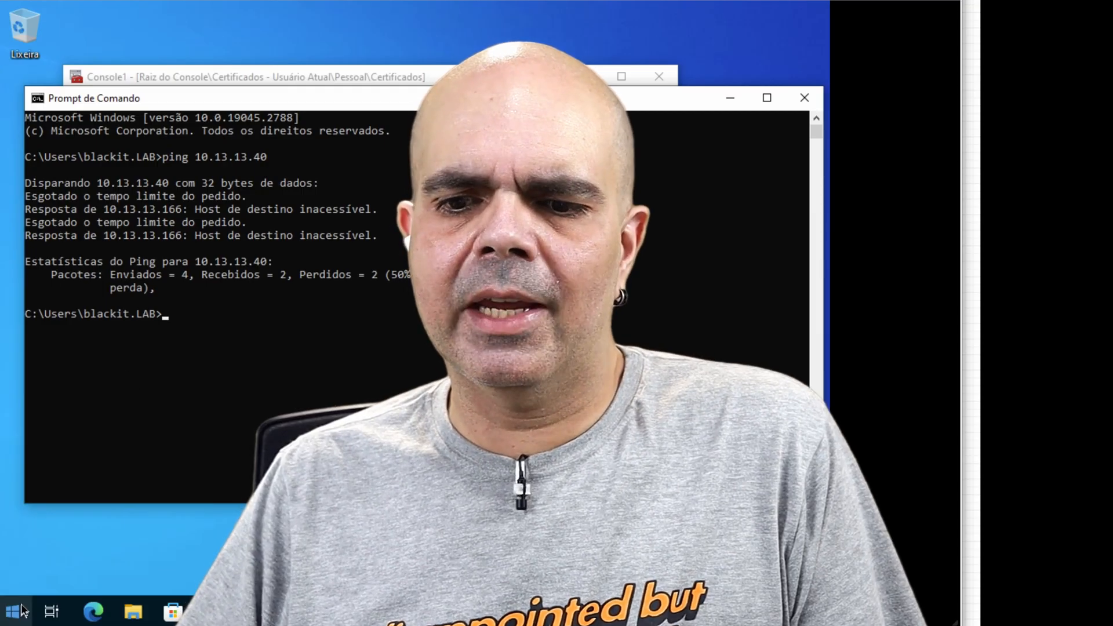
Step: Sign the current user out of the Windows 10 client
click(13, 613)
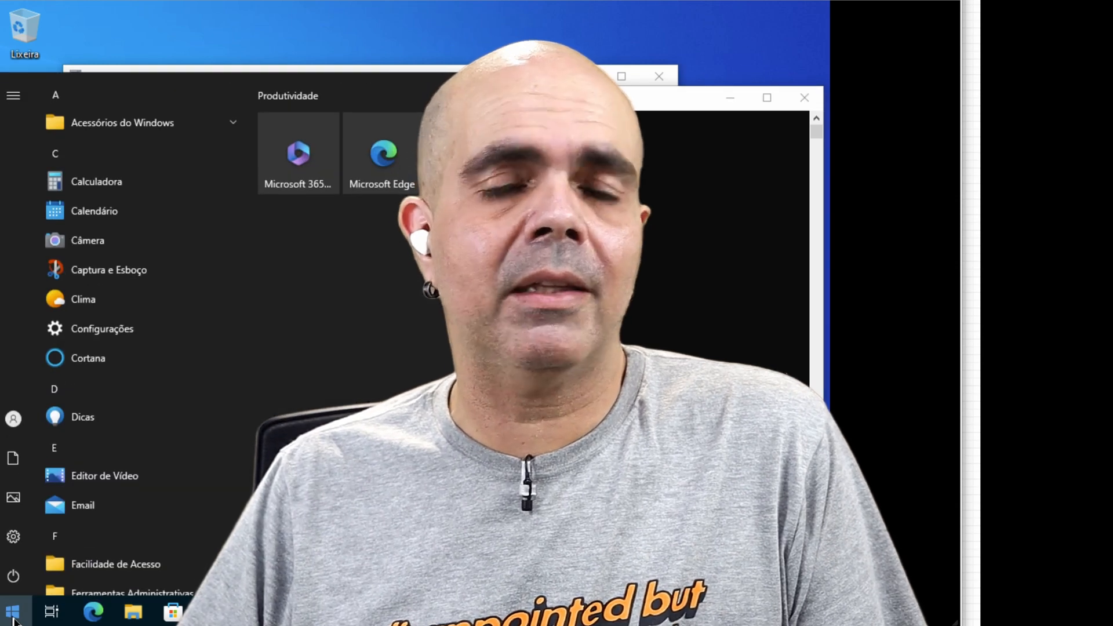
mouse_move(15, 580)
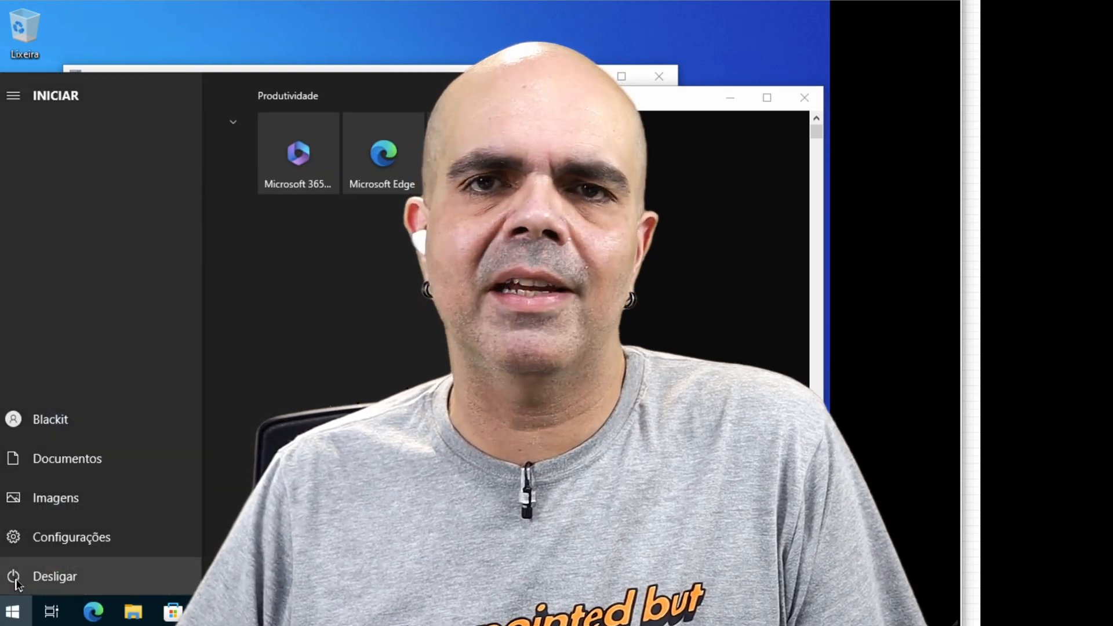
click(57, 422)
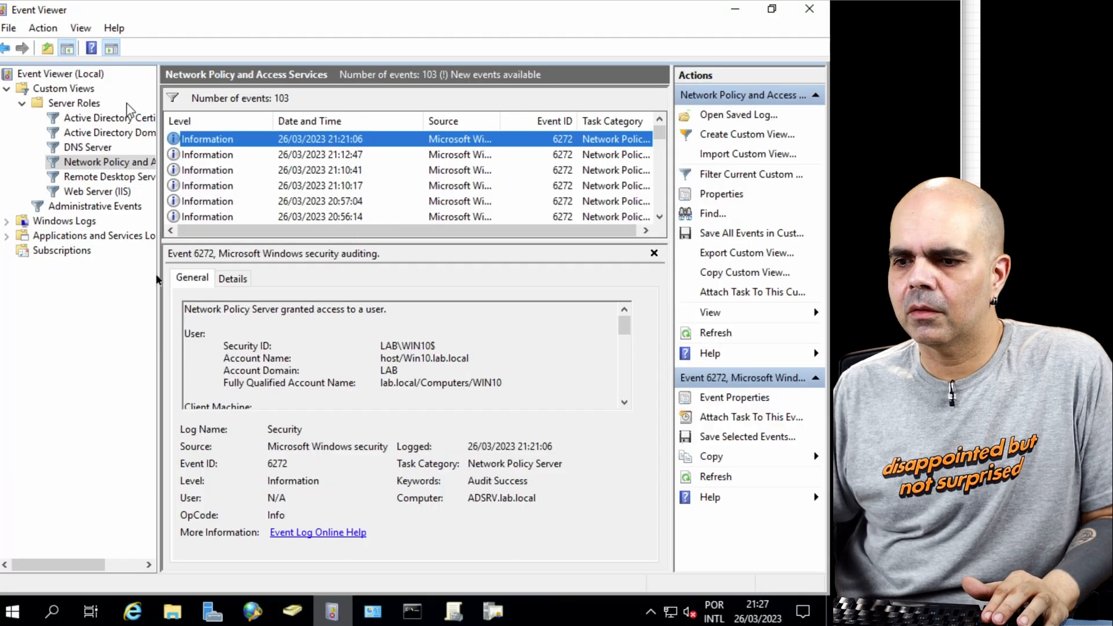
Step: Check the server's running ping, and rerun show authentication sessions interface eth0/0 details on the switch after the sign-out
key(alt+Tab)
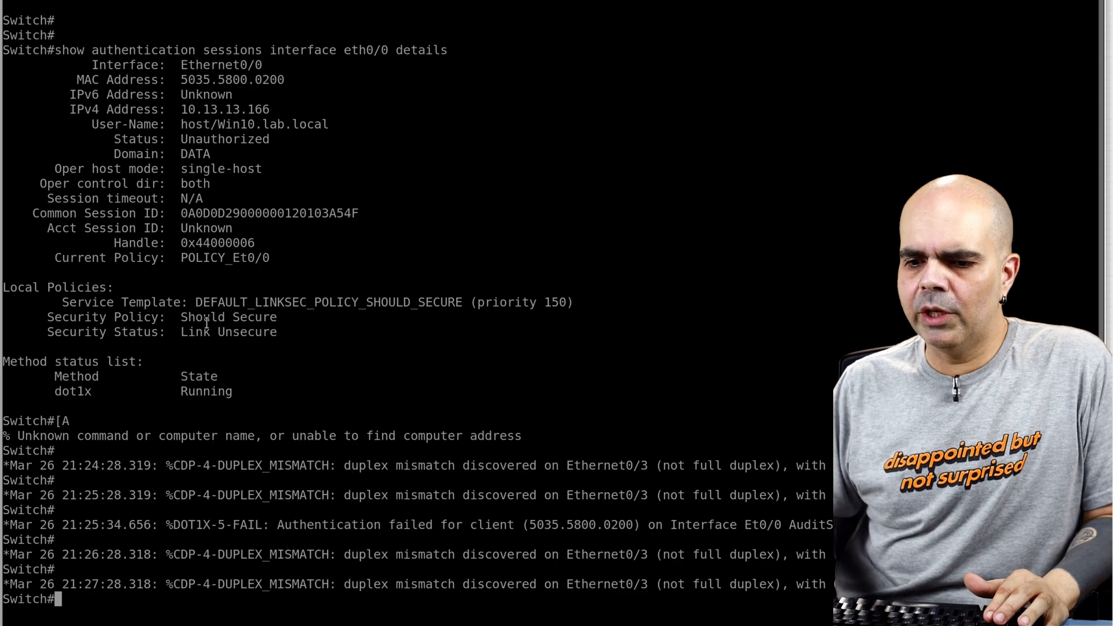
key(Up)
key(Up)
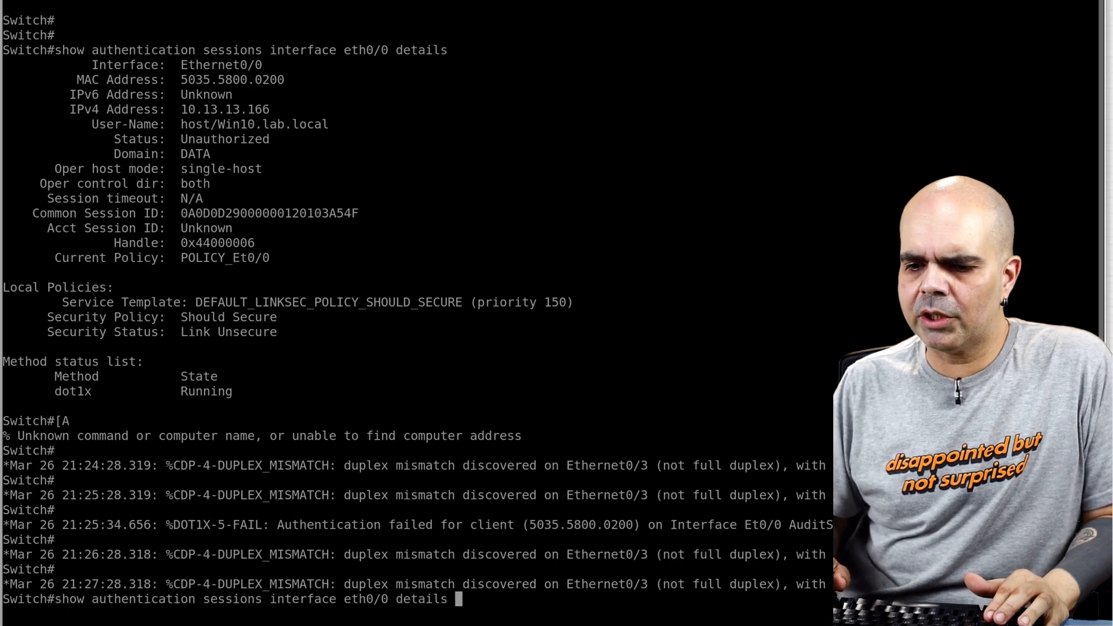
key(Return)
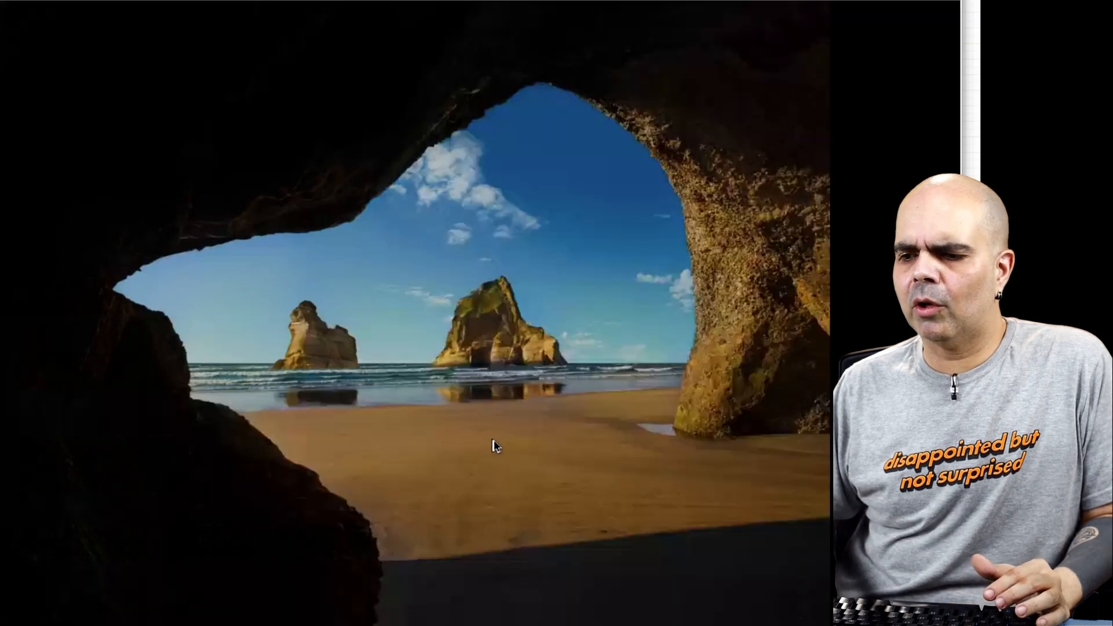
Step: Sign in to the Windows 10 client as another user, entering the domain username blackit and the account password
click(493, 444)
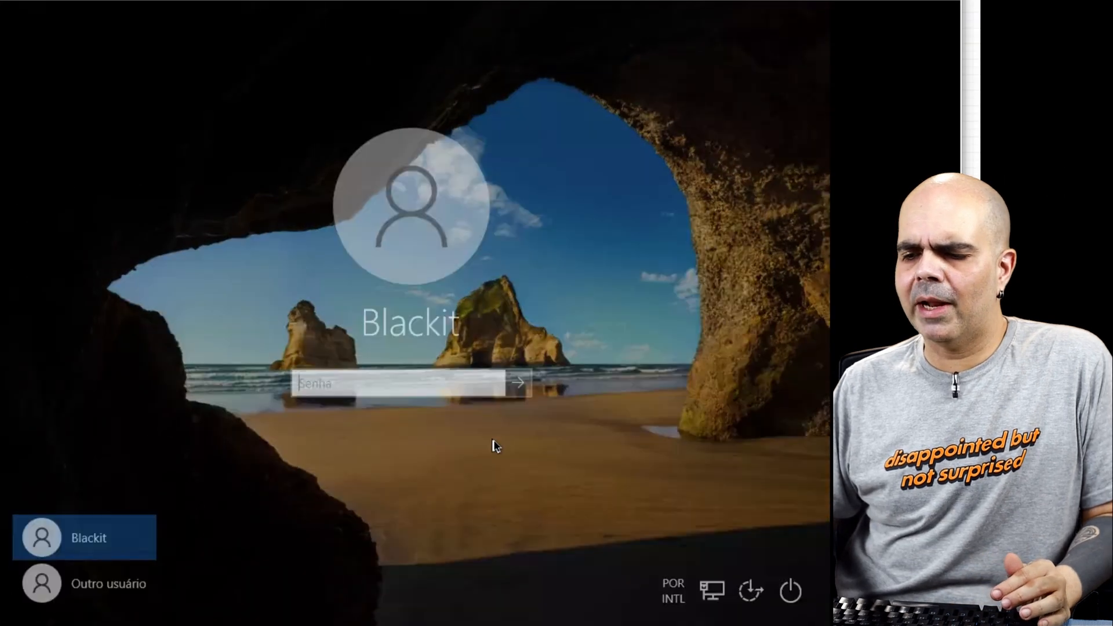
text(••••)
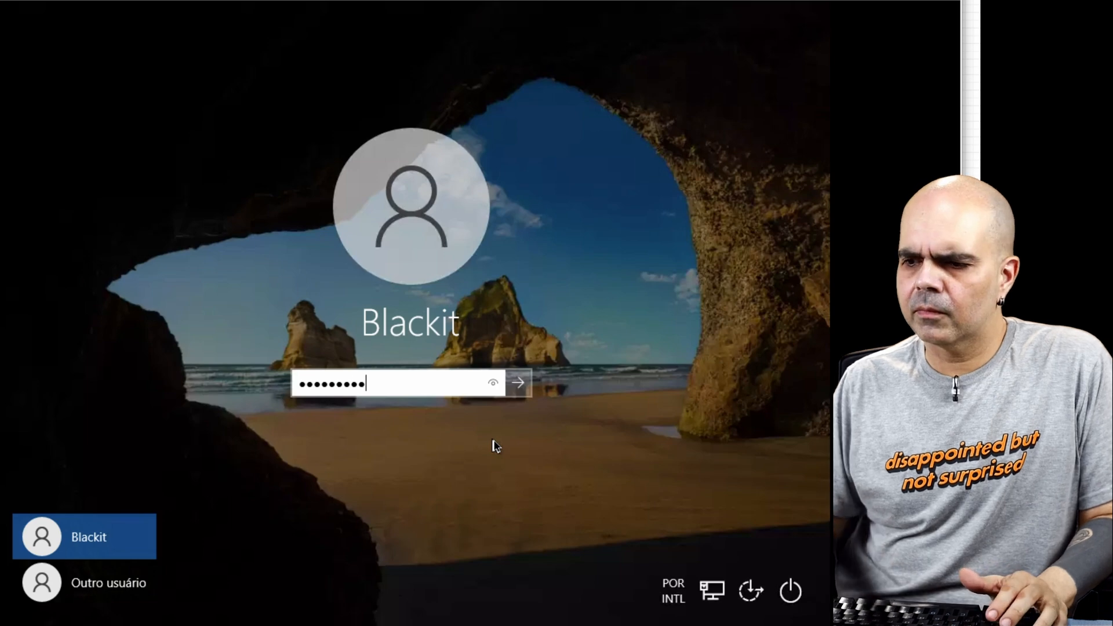
click(125, 583)
text(b)
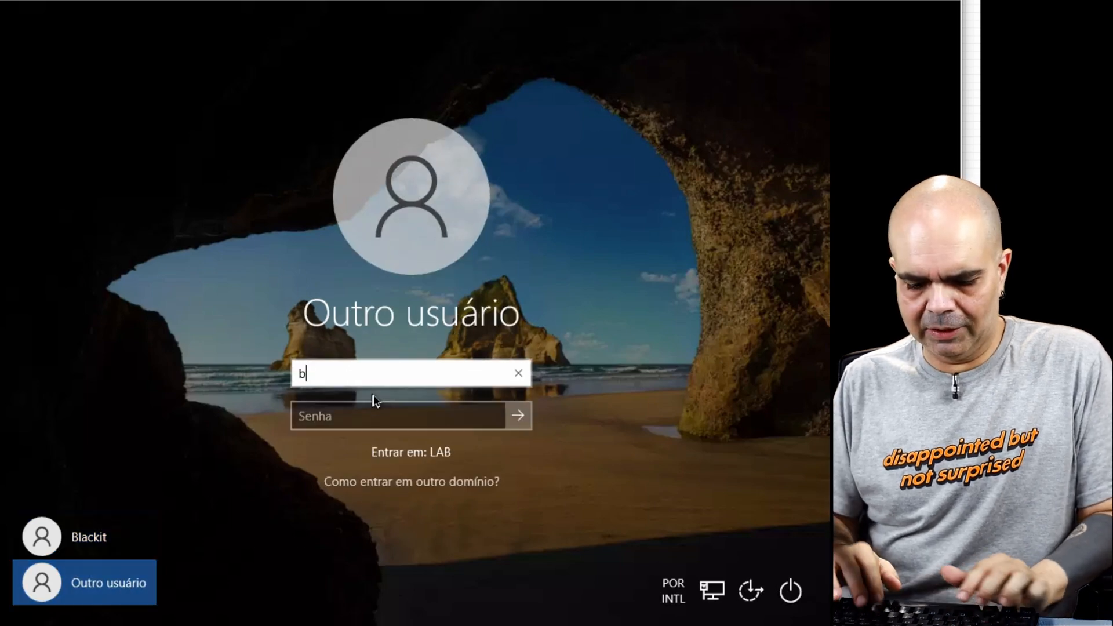
text(lackit)
key(Tab)
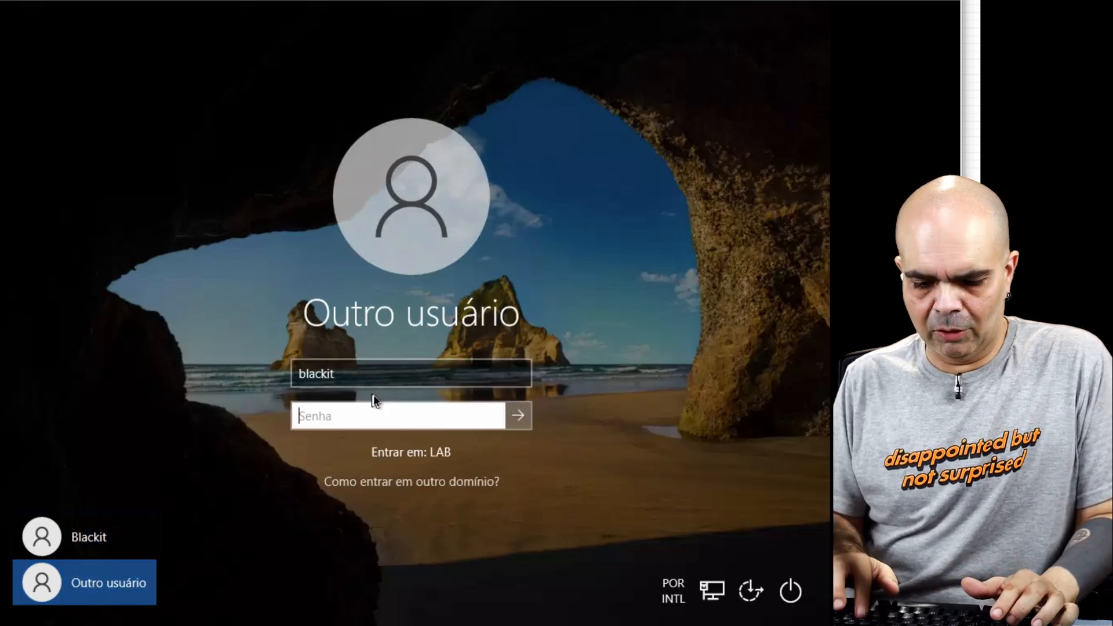
text(••)
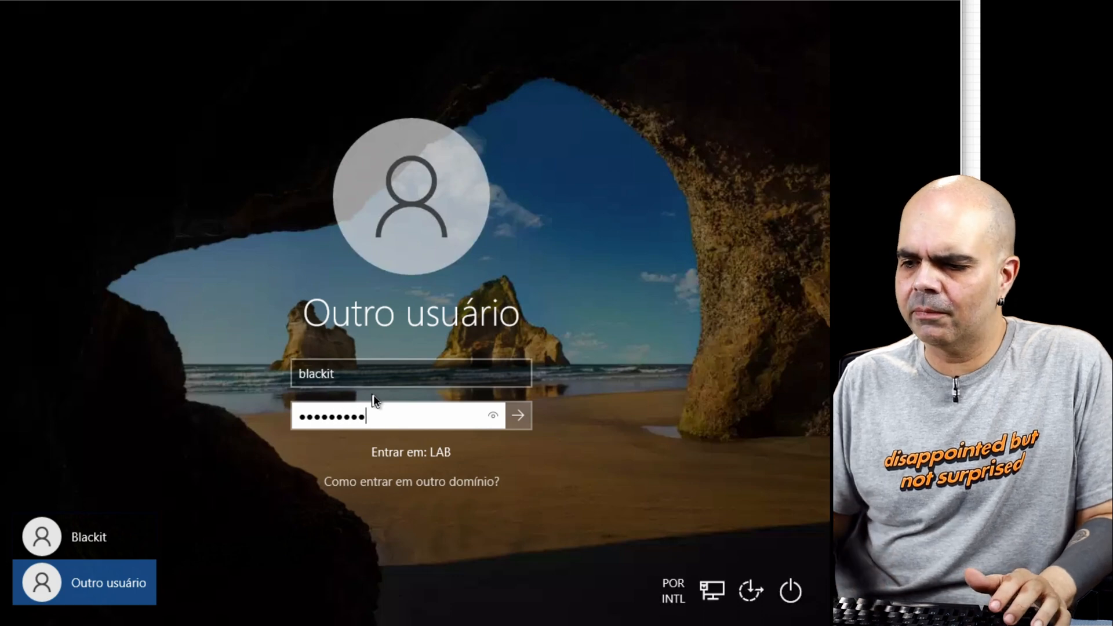
key(Return)
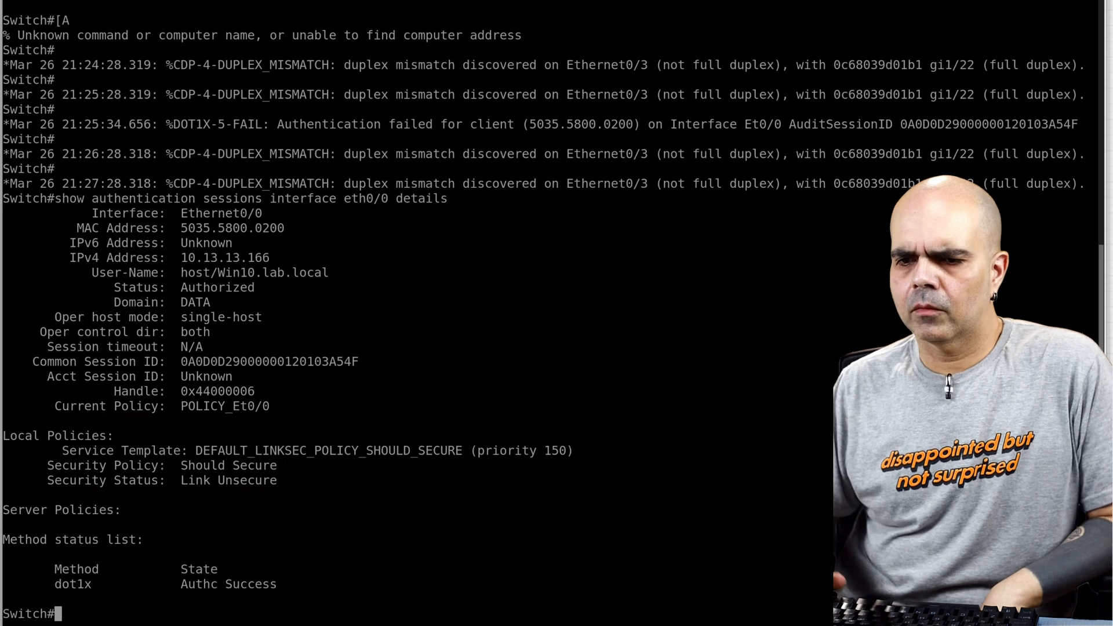
Step: Rerun the eth0/0 authentication session details command on the switch for the new sign-in, and check the ping and the client desktop
key(Up)
key(Return)
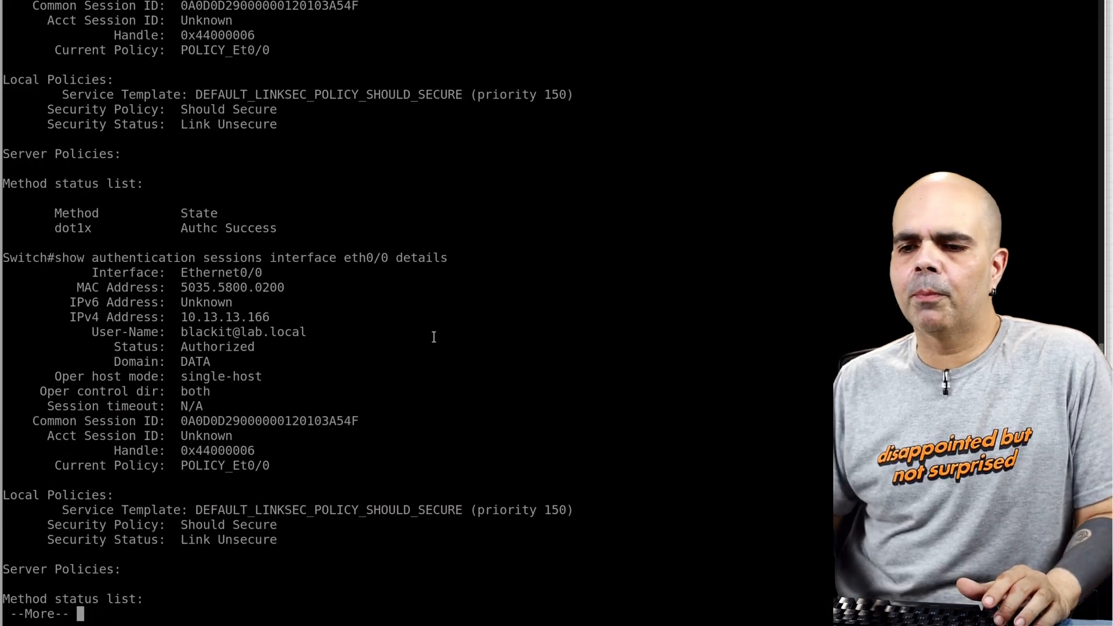
key(q)
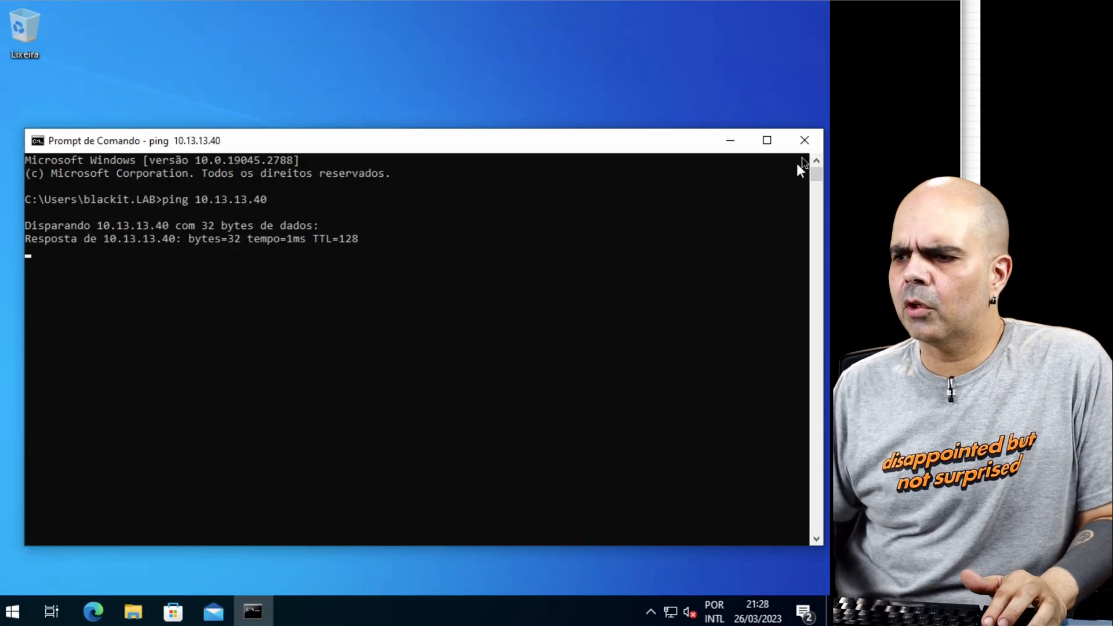
click(804, 140)
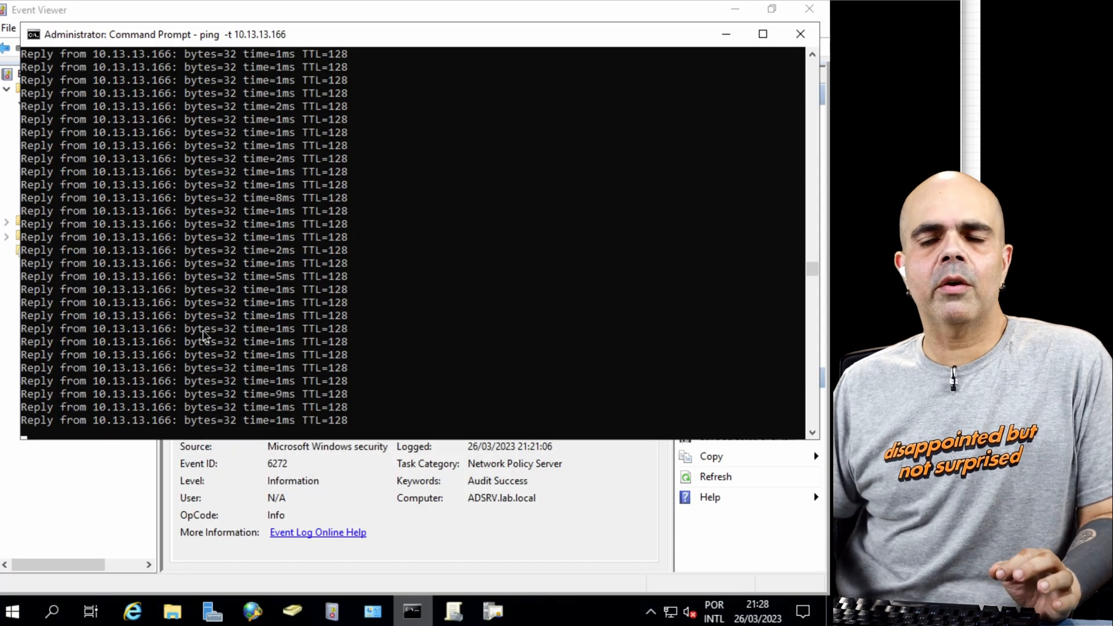
key(alt+Tab)
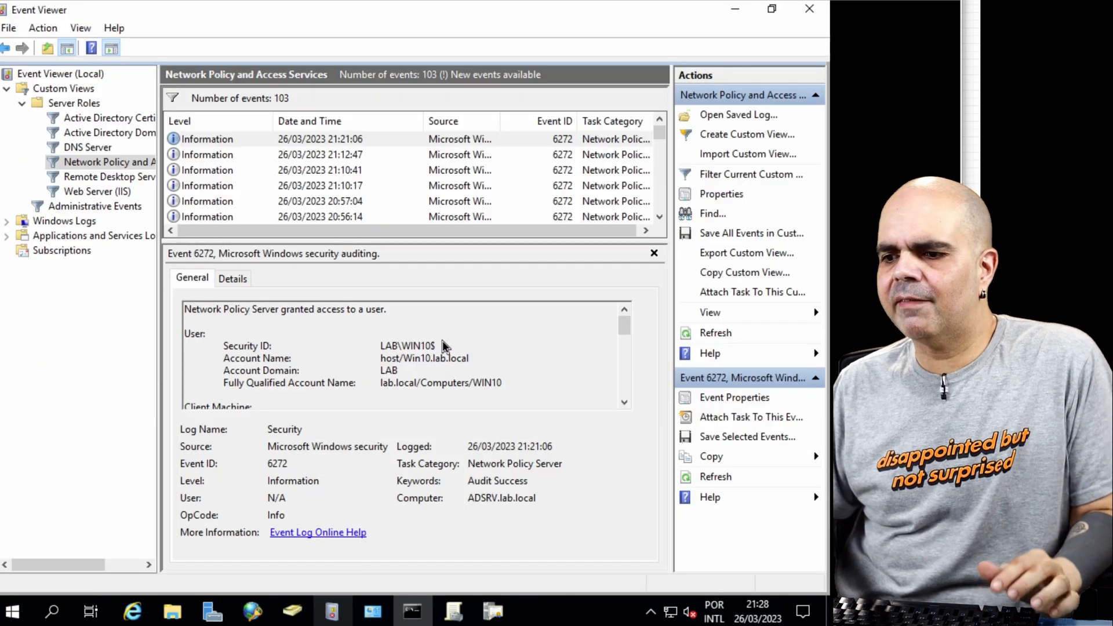
Step: On the domain server, create a new test user account in Active Directory
click(292, 609)
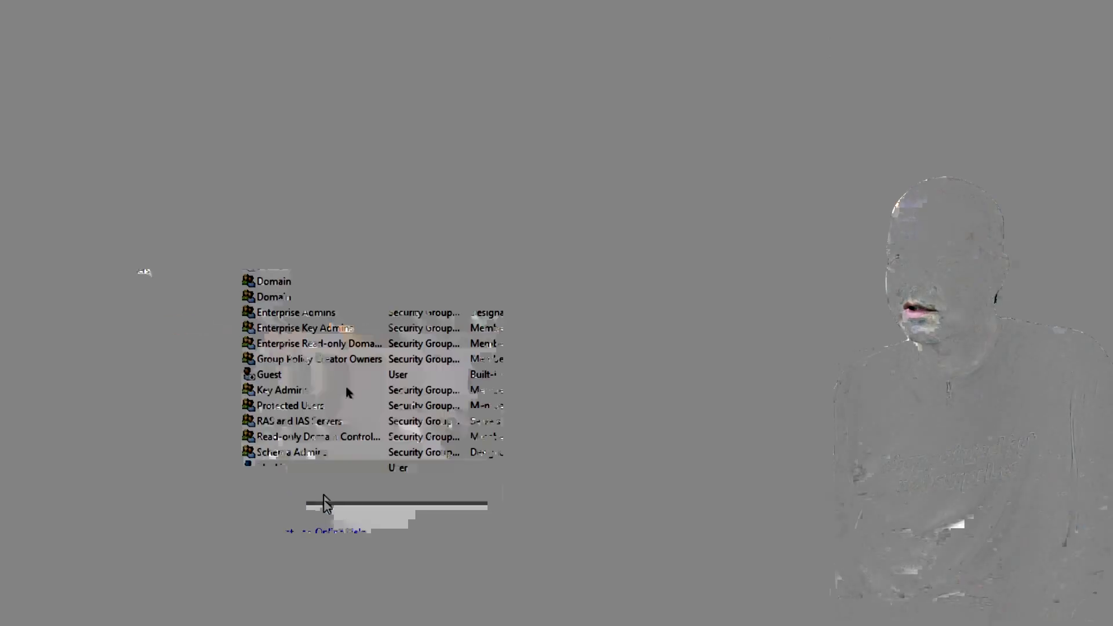
text(user)
key(Tab)
key(Tab)
key(Tab)
key(Tab)
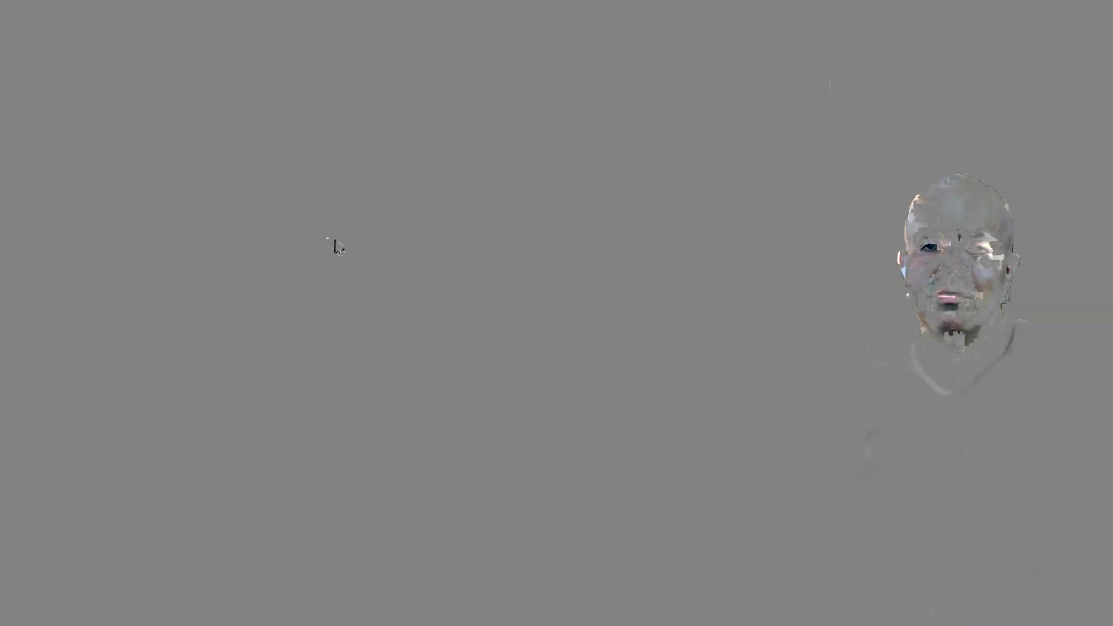
Step: Open the new test user's properties and fill in the account's e-mail address
double_click(285, 465)
click(334, 410)
text(teste@lab.l)
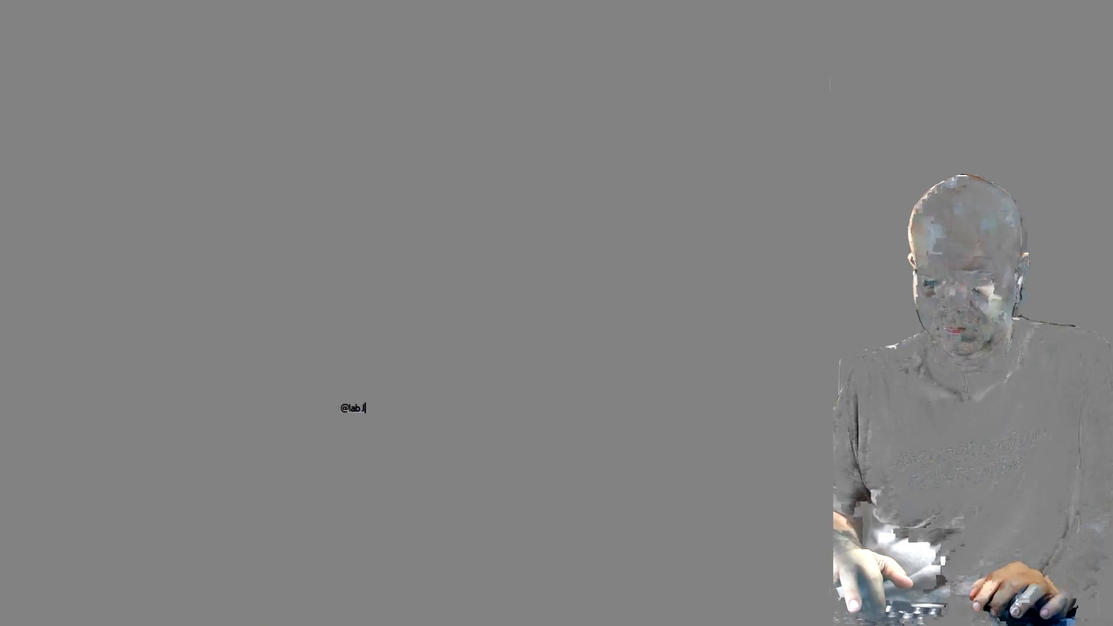
text(ocal)
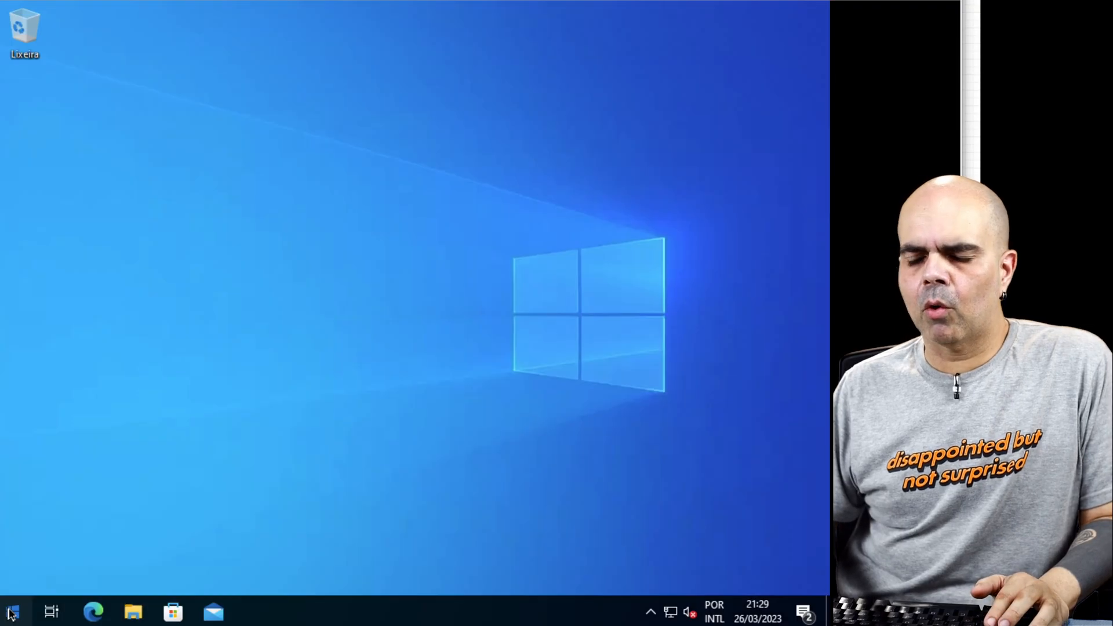
Step: Sign out of the Windows 10 client and sign in with the domain username teste and the account password
click(11, 612)
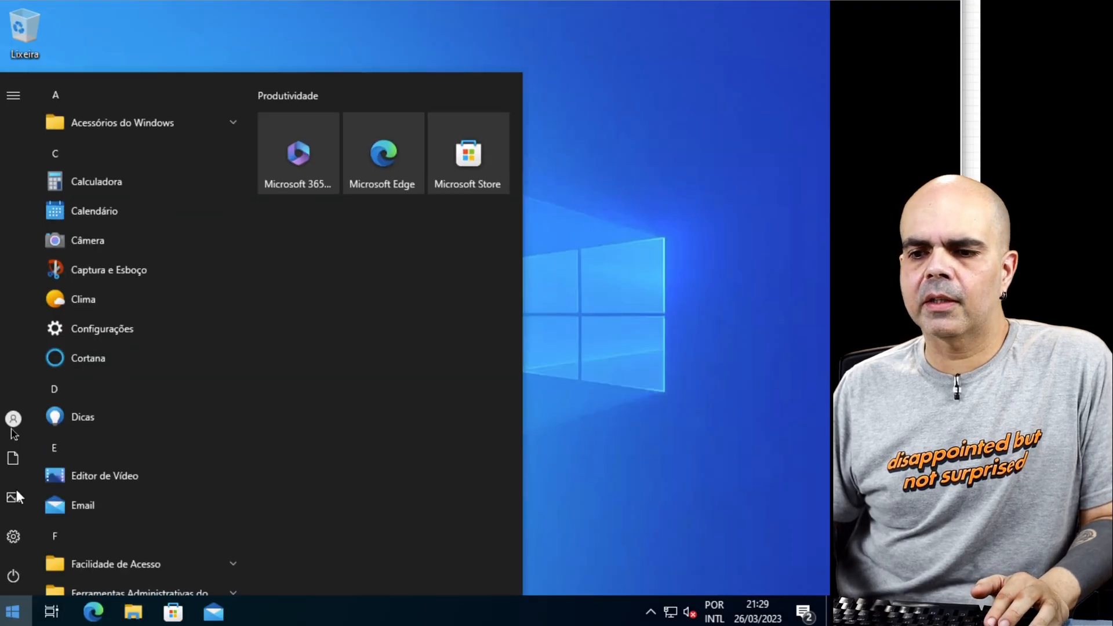
click(11, 421)
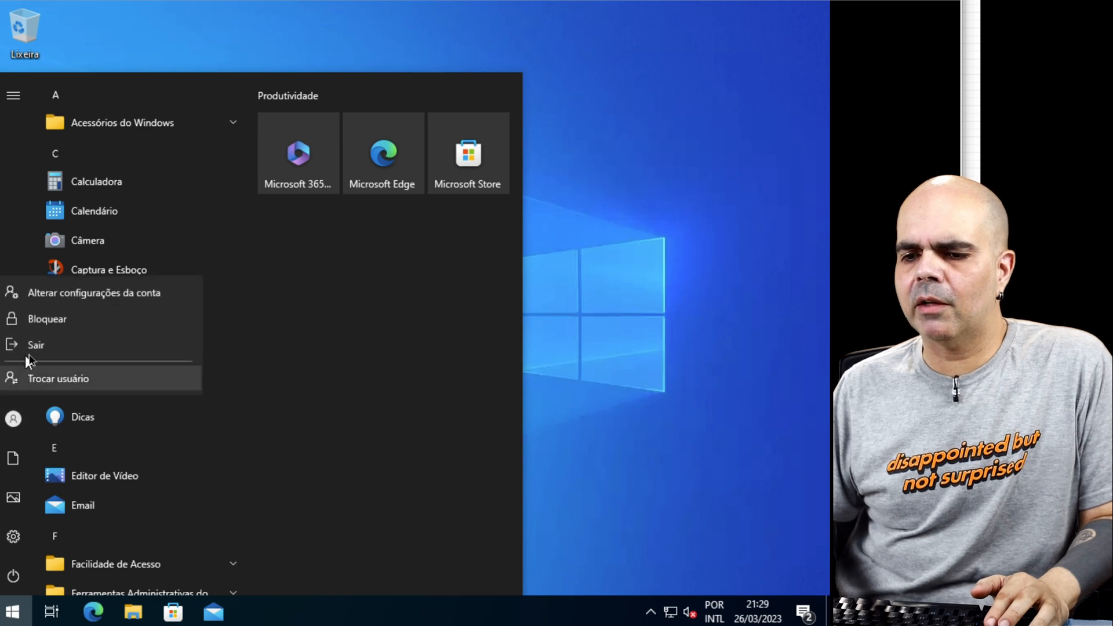
click(41, 346)
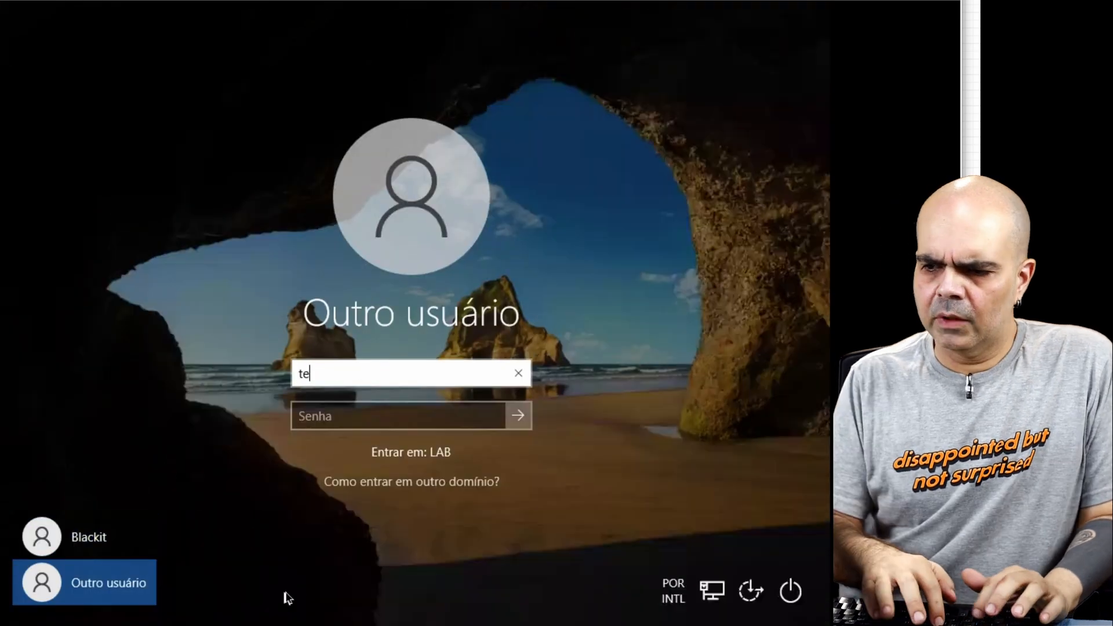
text(ste)
key(Tab)
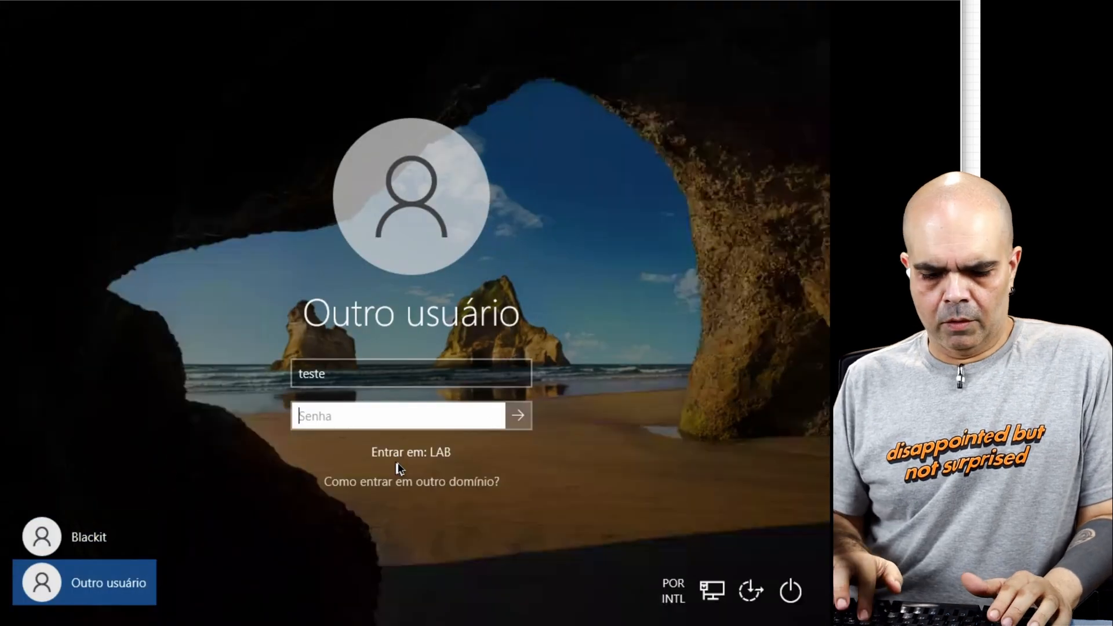
key(Return)
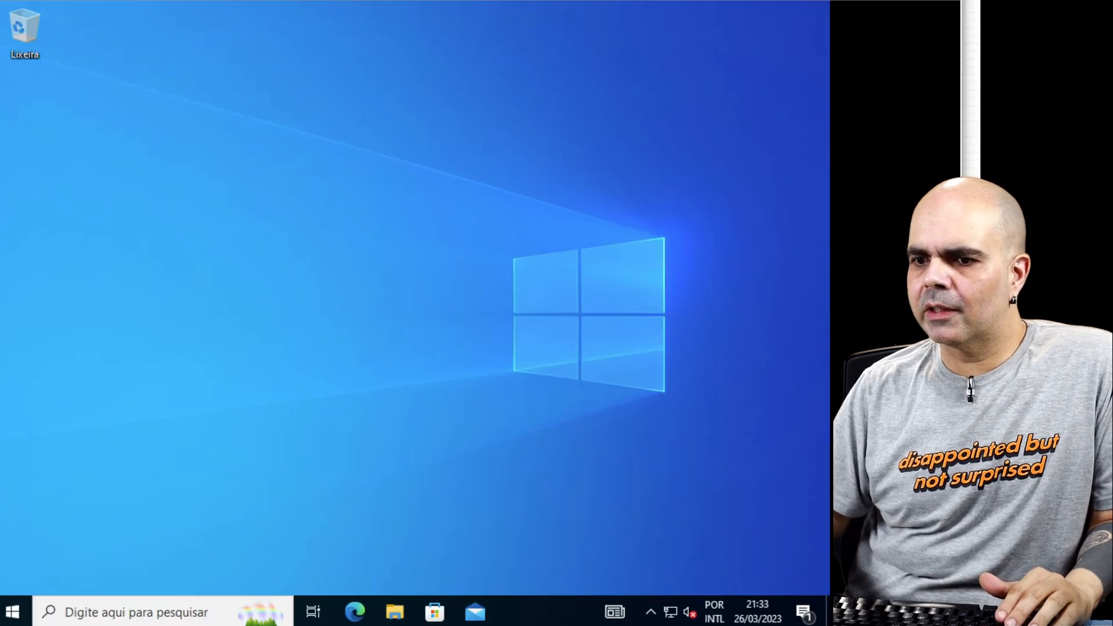
click(14, 610)
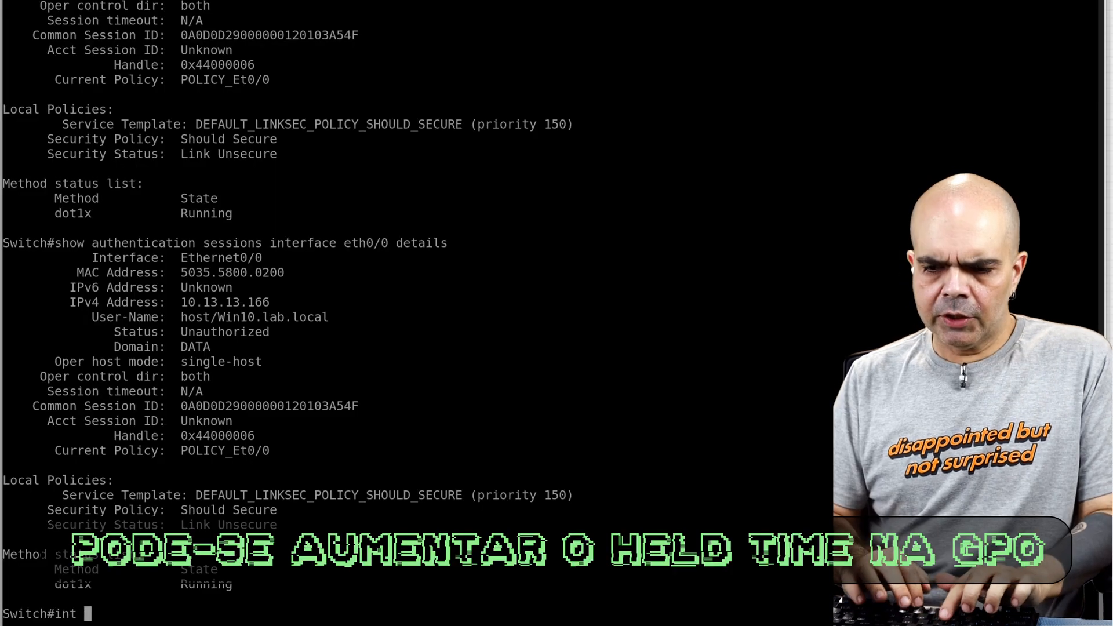
Step: Enter the switch's configuration mode for interface eth0/0 and enable authentication periodic on it
text(cofn t)
key(Return)
text(conf t)
key(Return)
text(int eth0/0)
key(Return)
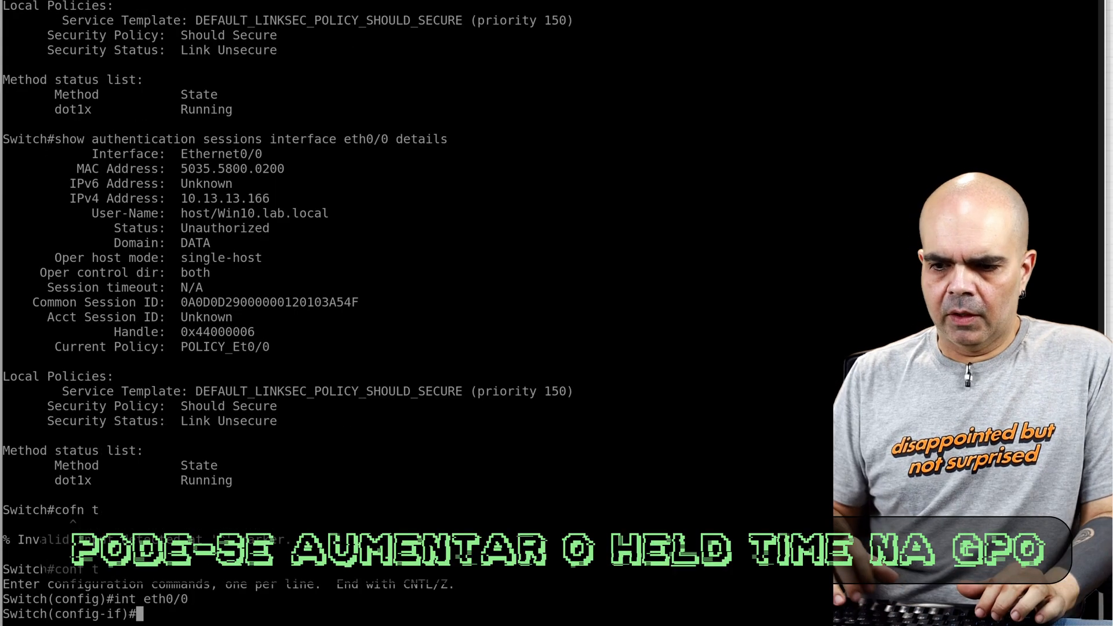
text(auth)
key(Tab)
text(pe)
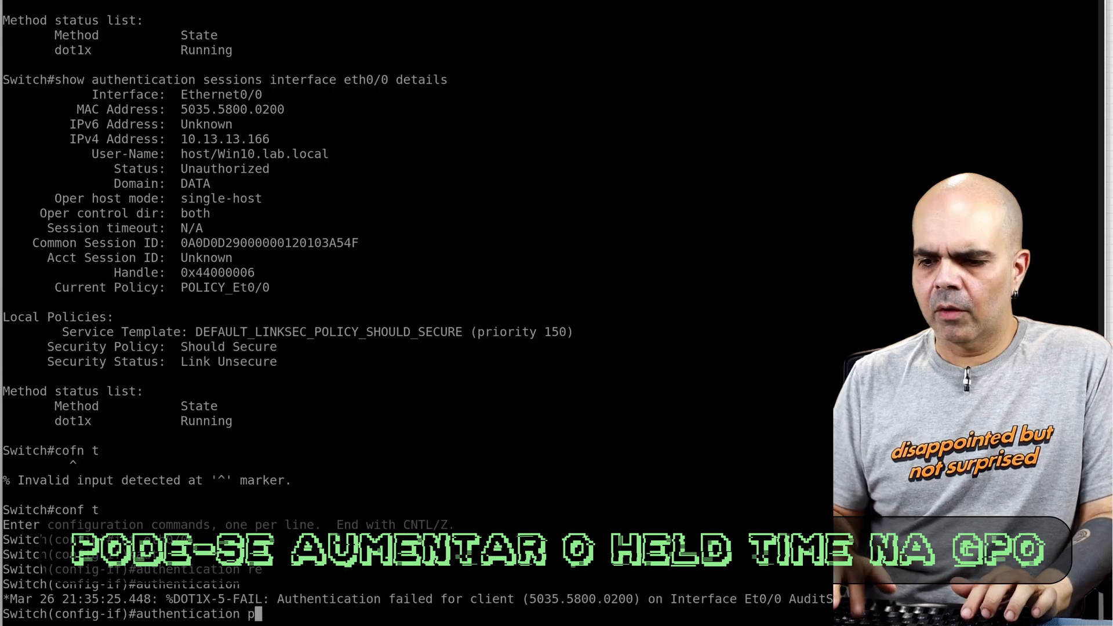
key(Tab)
key(Return)
Step: Look up the authentication timer options for eth0/0, set its reauthenticate timer to 10 seconds, and leave configuration mode
text(aut)
key(Tab)
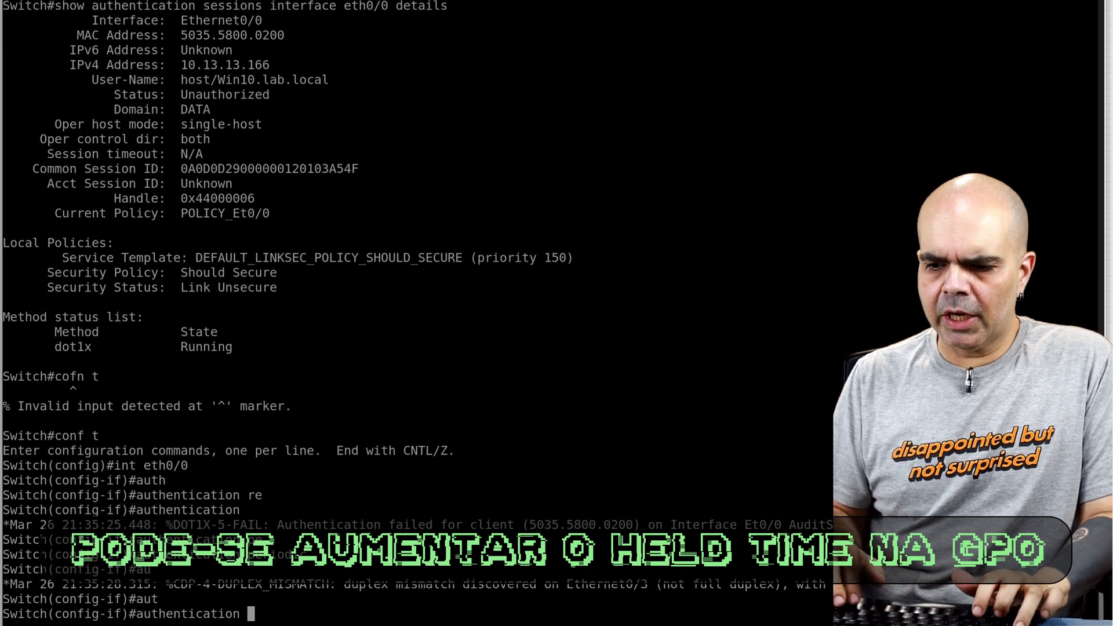
text(r)
key(Tab)
key(BackSpace)
text(?t)
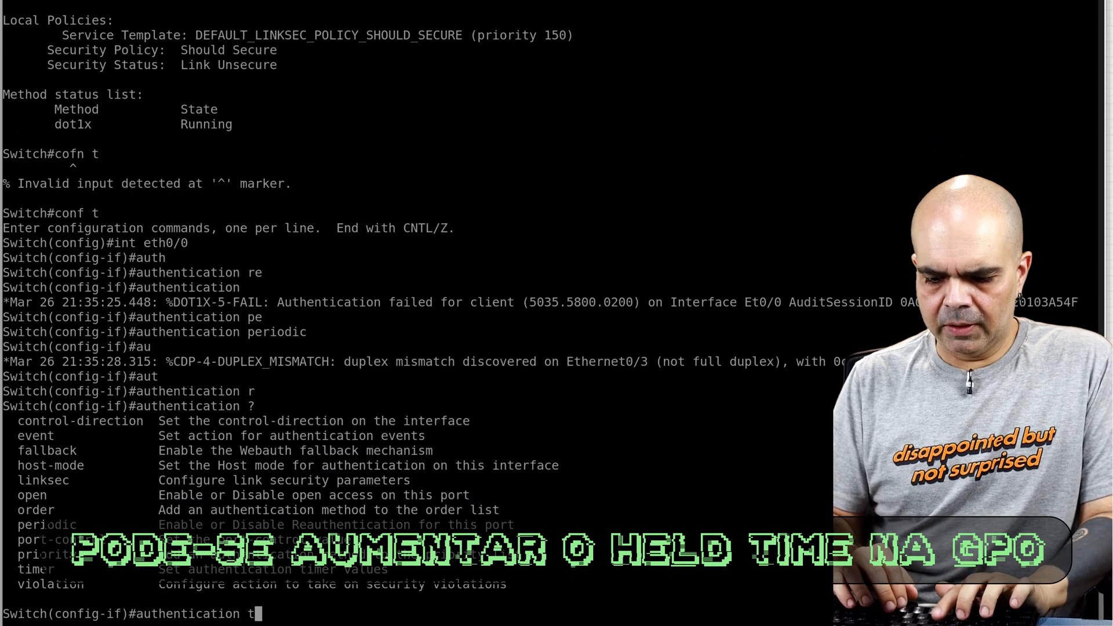
text(i)
key(Tab)
text(?re)
key(Tab)
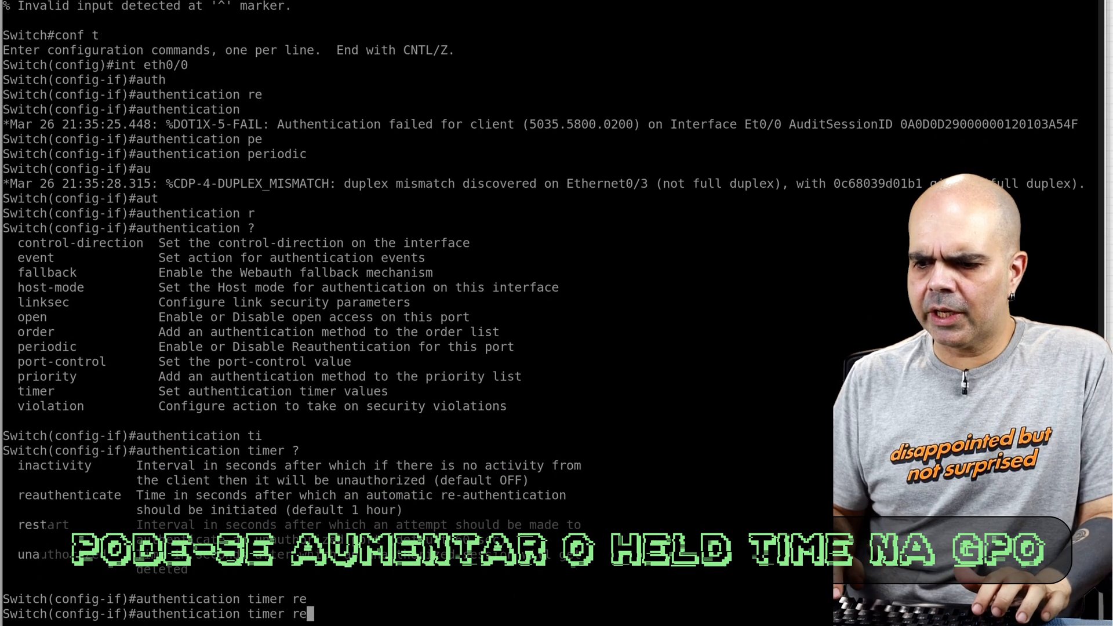
text(u)
key(Tab)
key(BackSpace)
text(a)
key(Tab)
text(?)
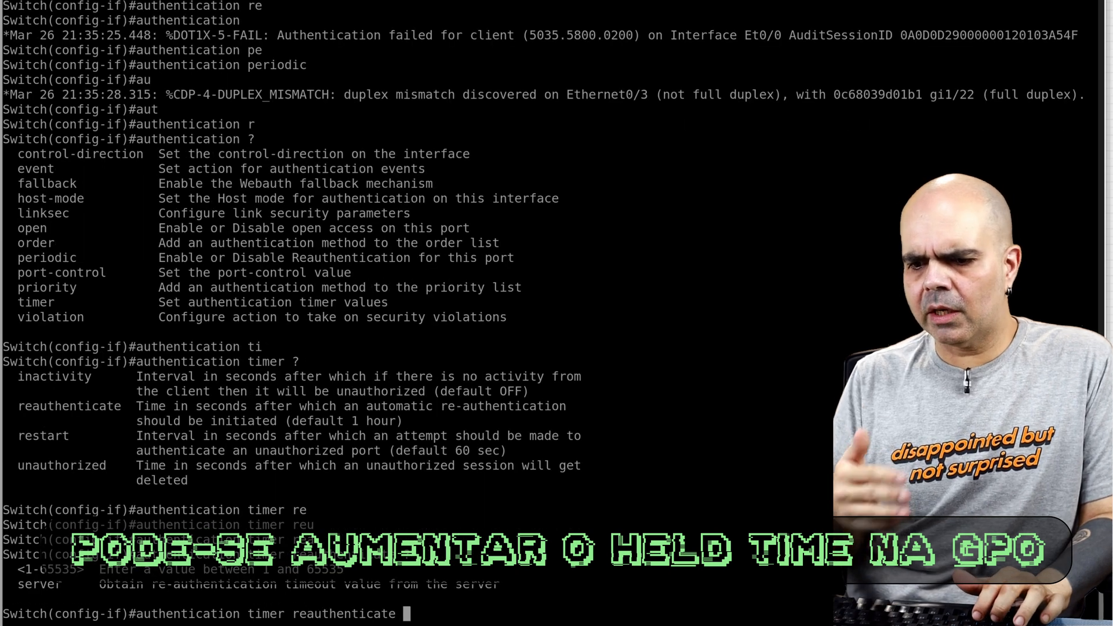
text(10)
key(Return)
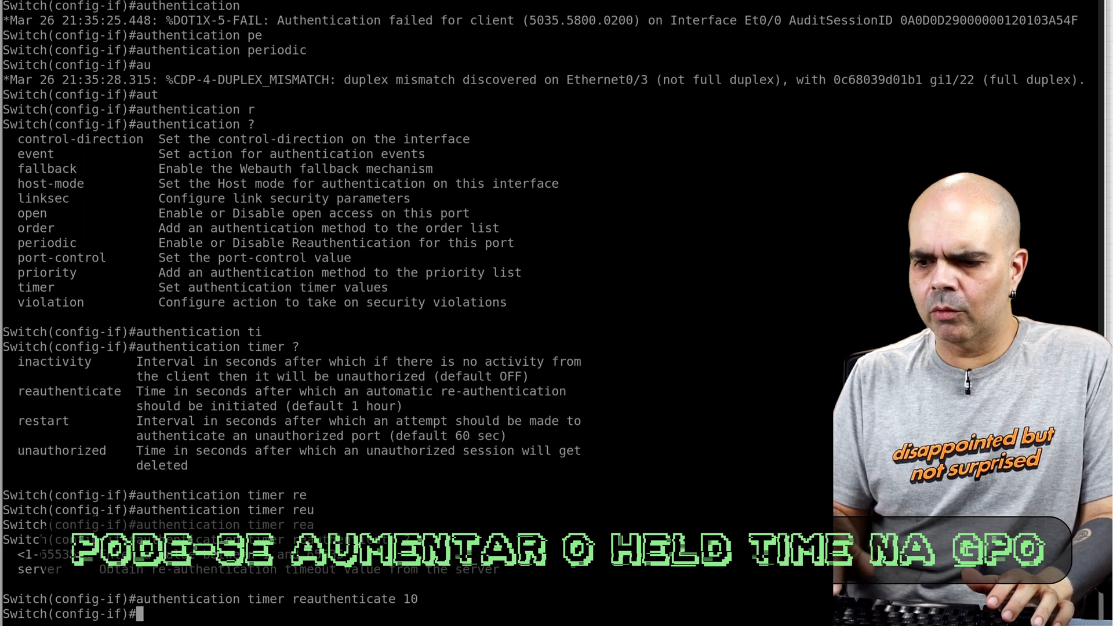
text(end)
key(Return)
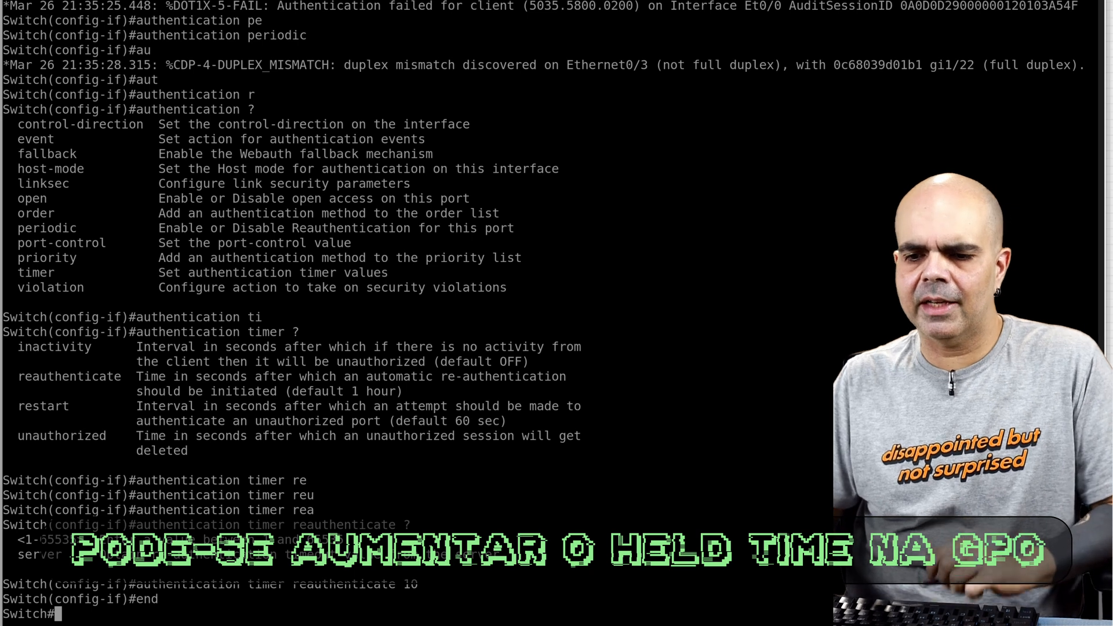
Step: Run show authentication sessions interface eth0/0 details twice to check the port's 802.1X session status
text(show authentication sessions interface eth0/0 details)
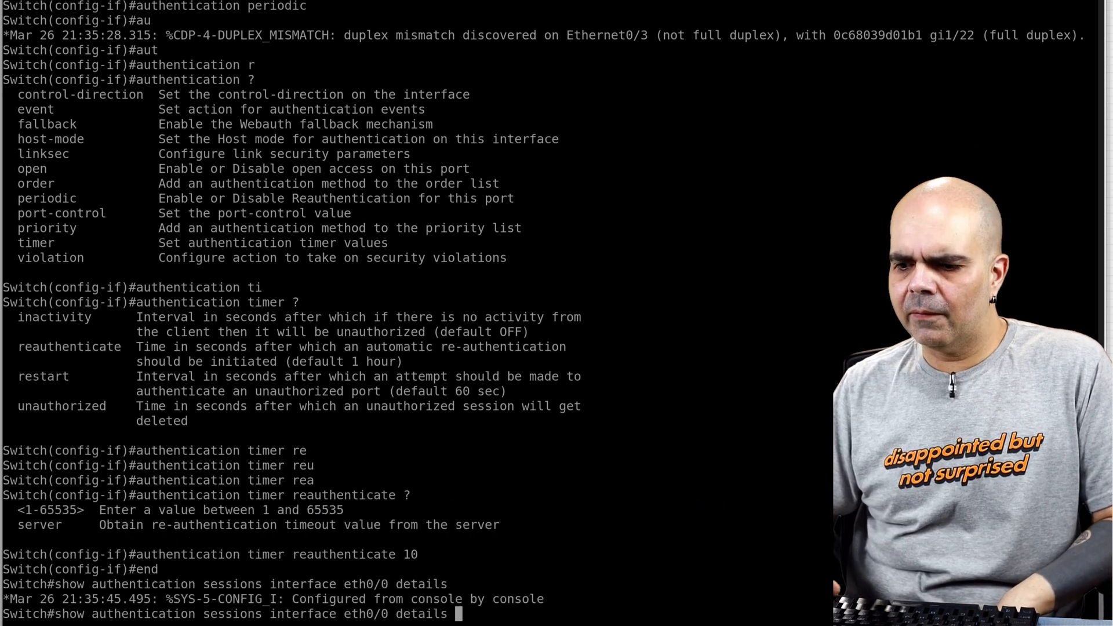
key(Return)
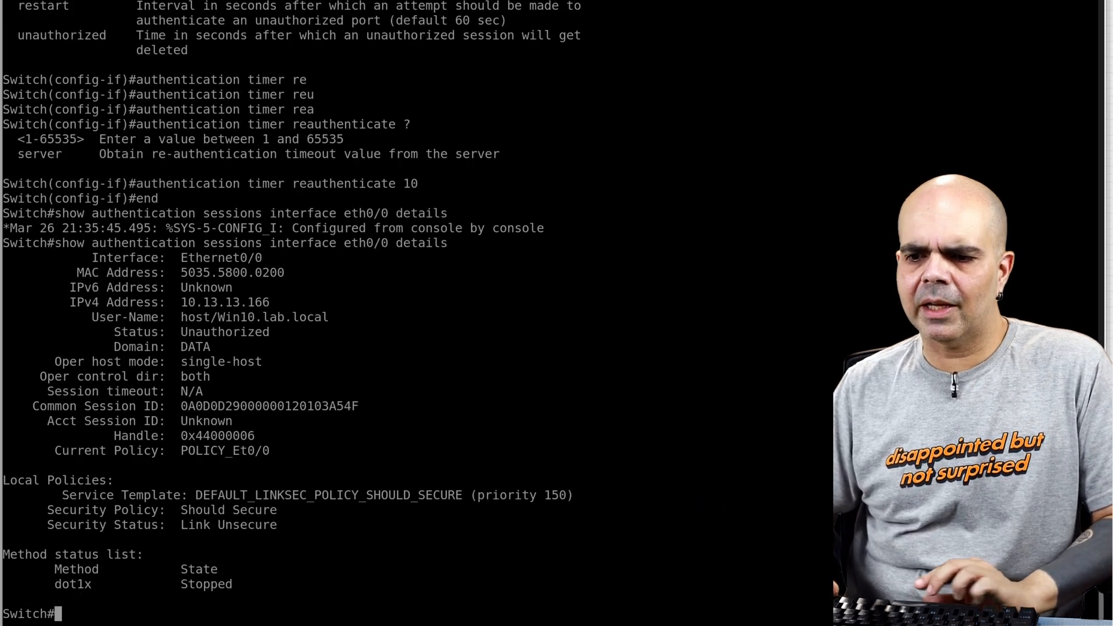
key(Up)
key(Return)
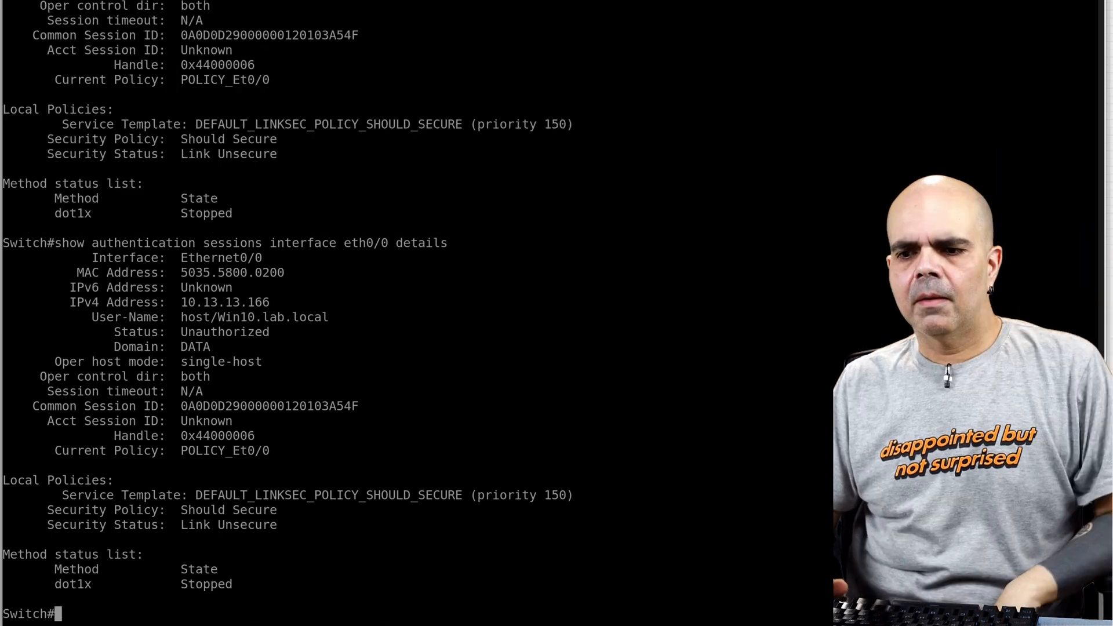
key(Up)
key(Down)
key(Up)
key(Down)
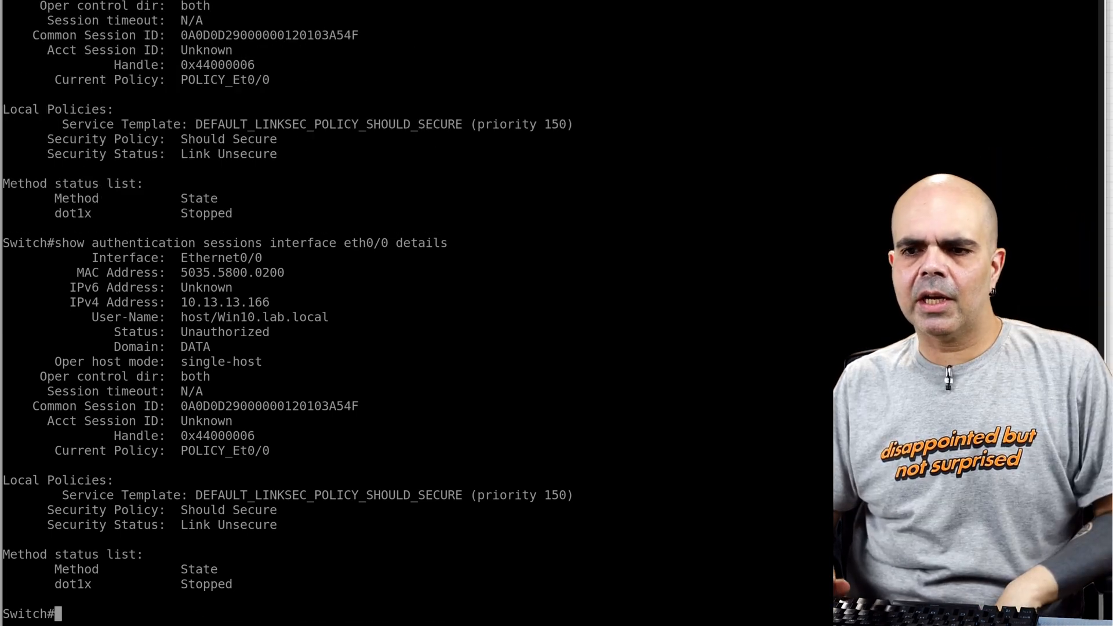
key(Up)
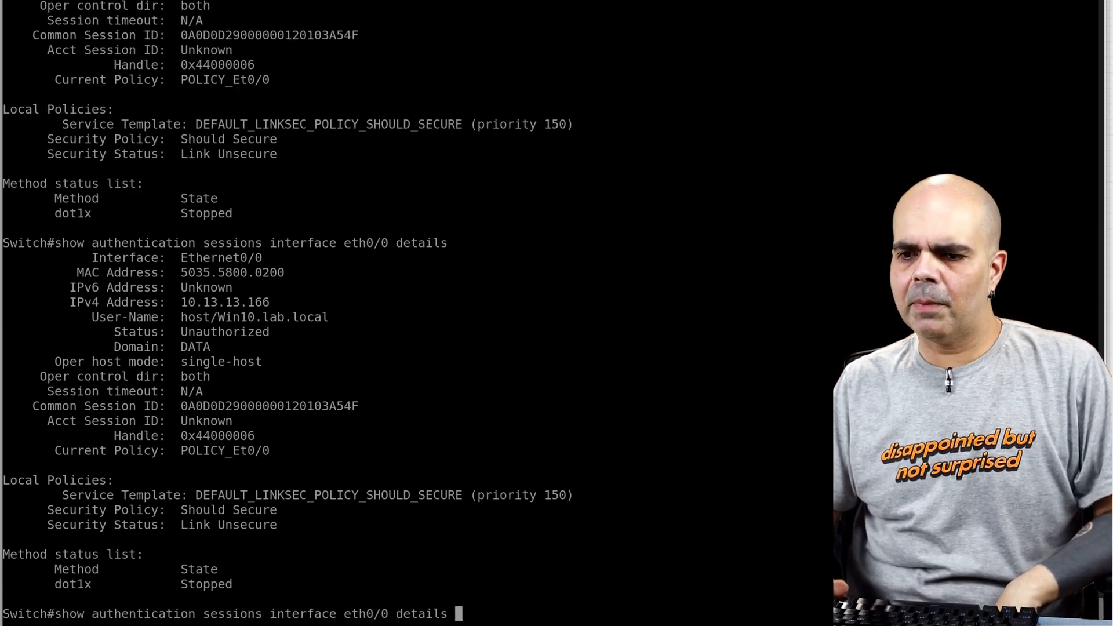
key(Down)
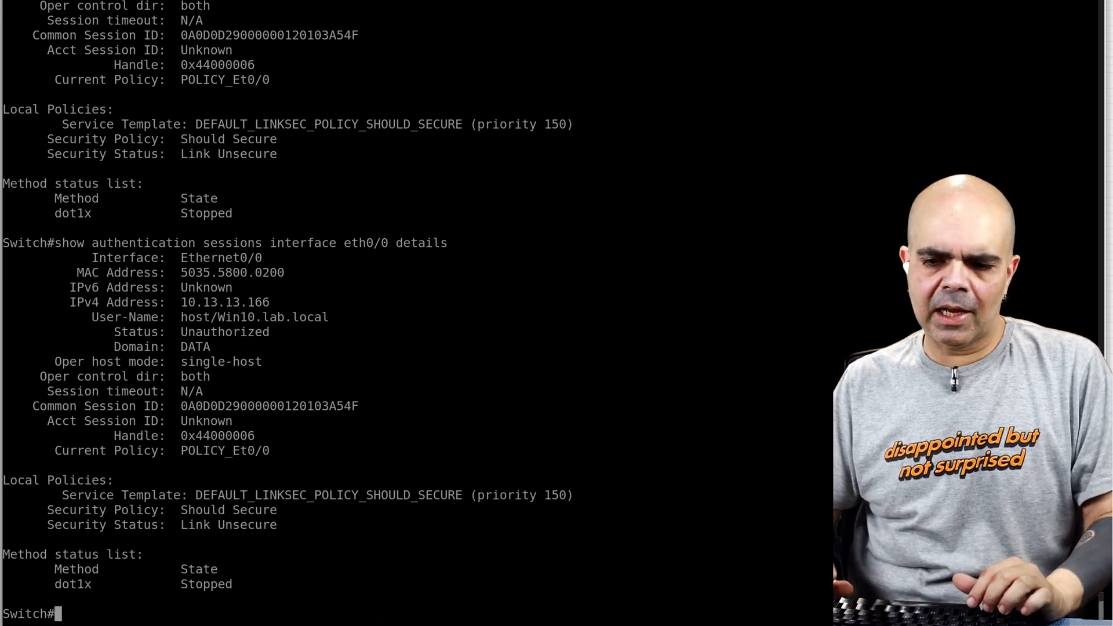
Step: Return to the configuration of interface eth0/0 and bounce the port with shut and no shut
text(s)
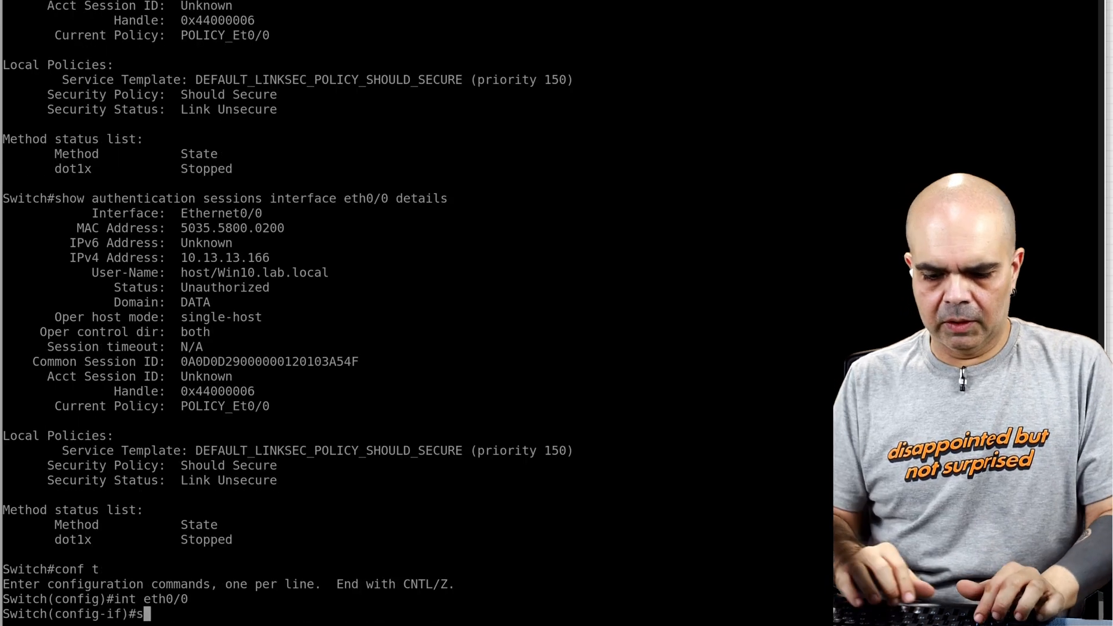
text(hut)
key(Return)
text(no shut)
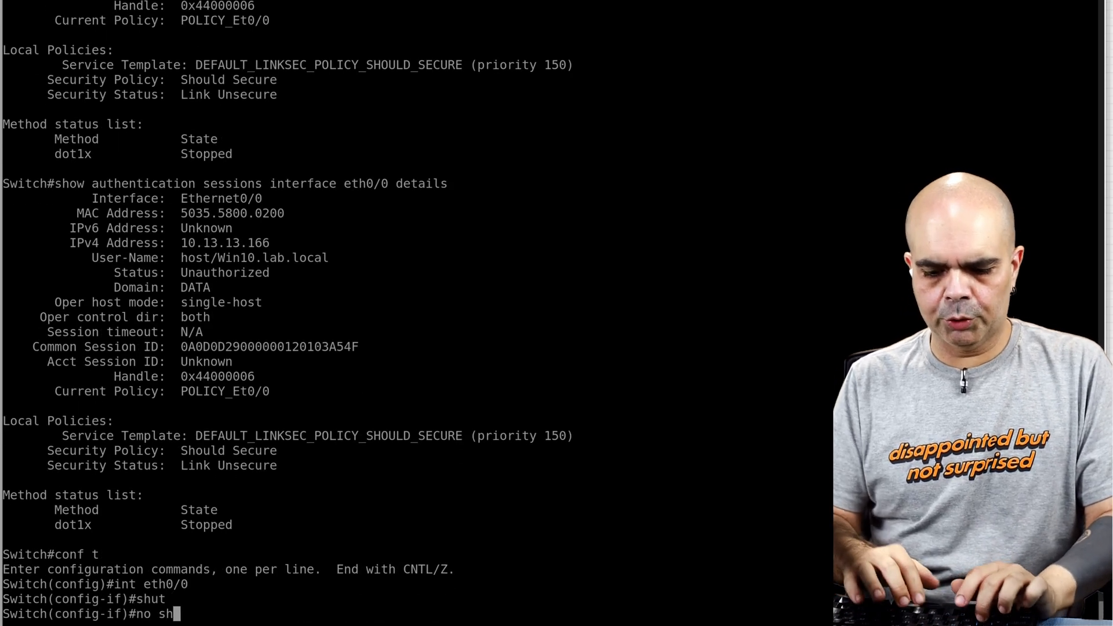
key(Return)
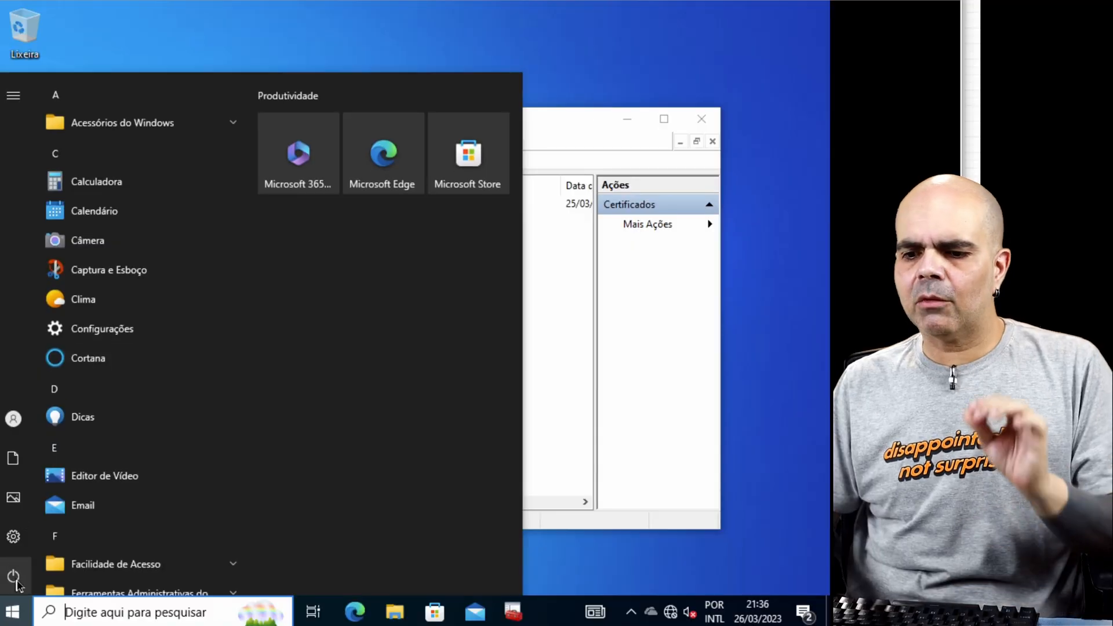
Step: Switch to the Windows 10 client, sign out of the teste account, and bring up its password prompt
mouse_move(33, 494)
click(33, 422)
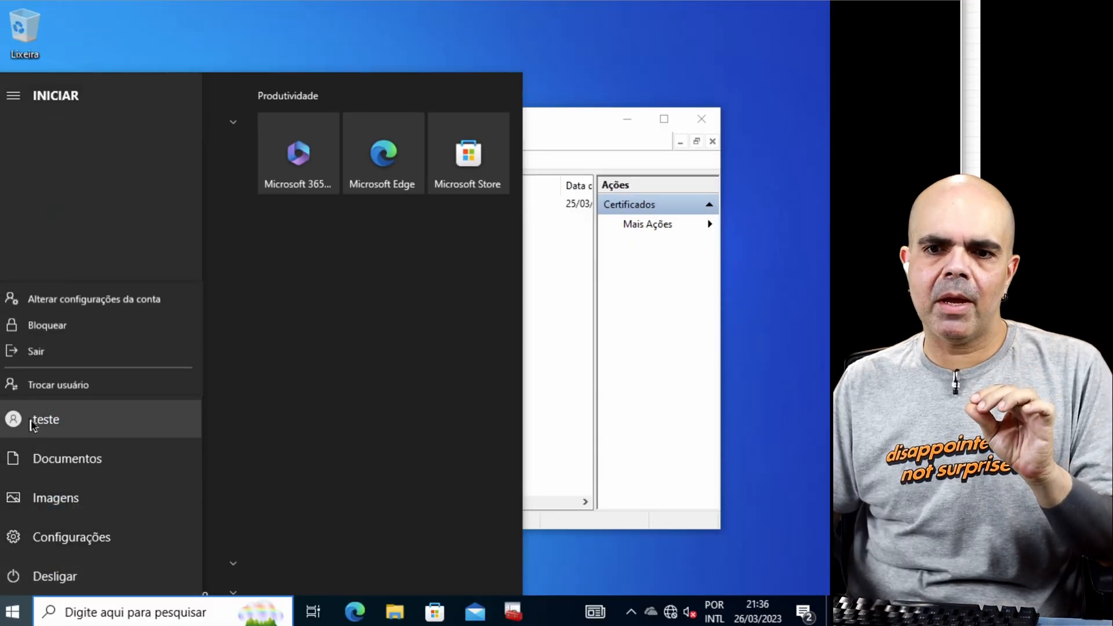
click(60, 357)
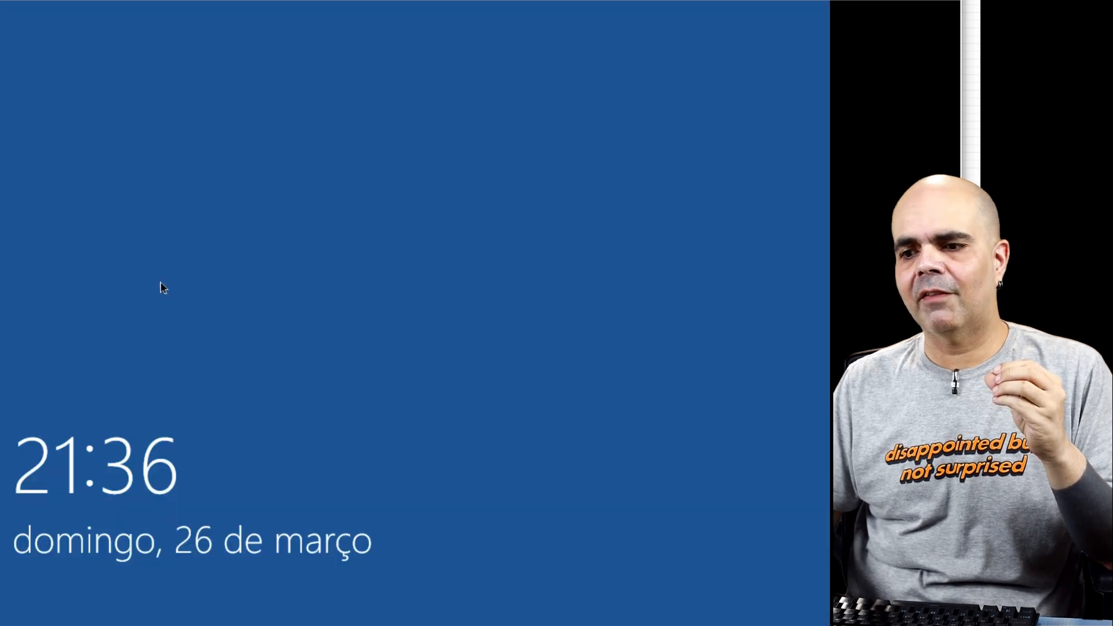
click(165, 451)
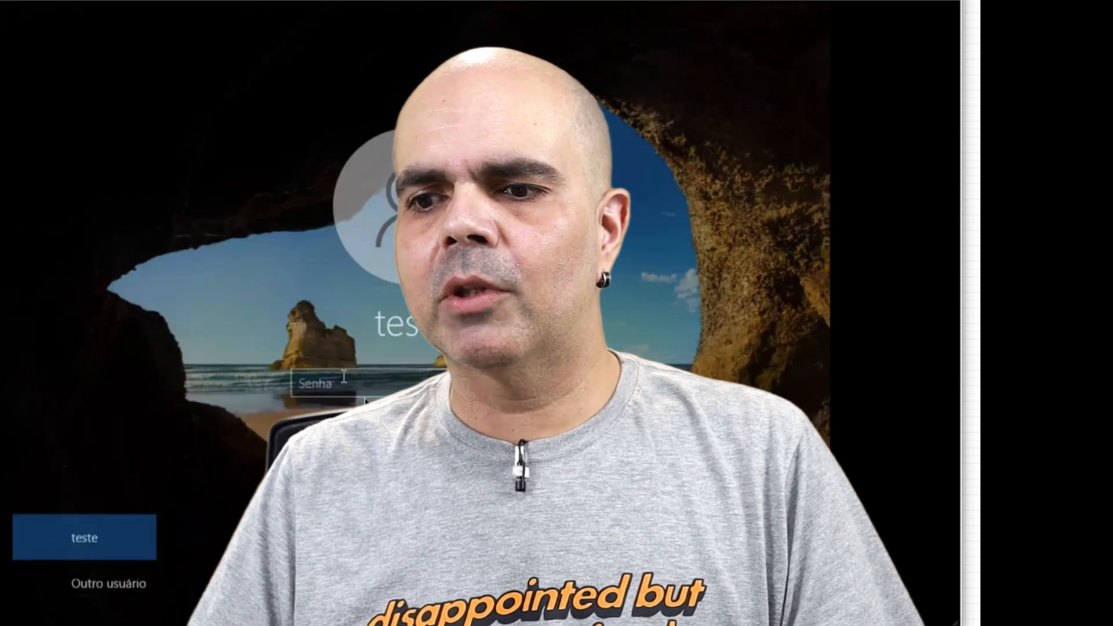